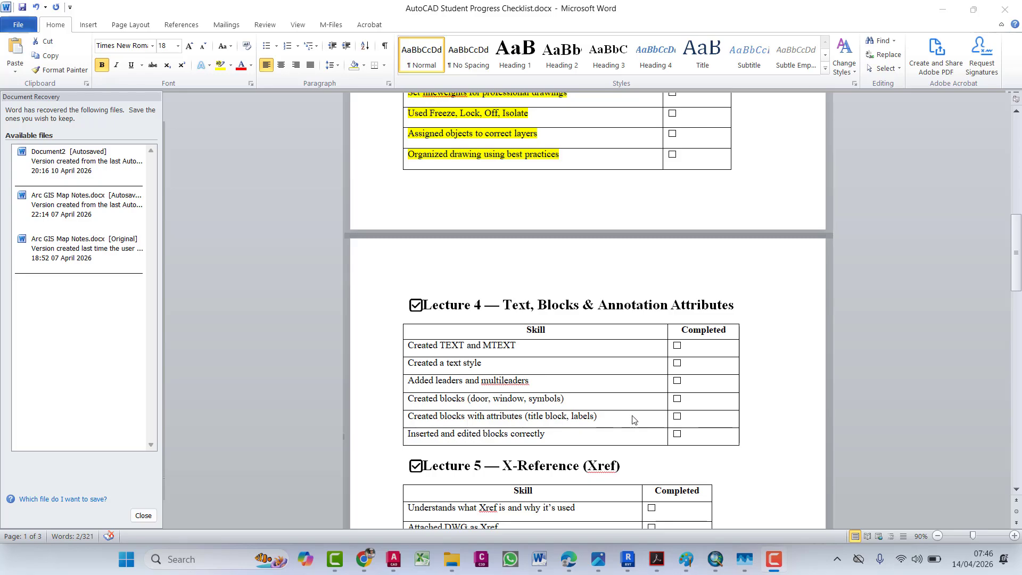
Step: Add a "Created Daynamic Block" row below the "Created blocks with attributes" row in the Lecture 4 checklist table
left_click(607, 417)
scroll(606, 418, "up", 2)
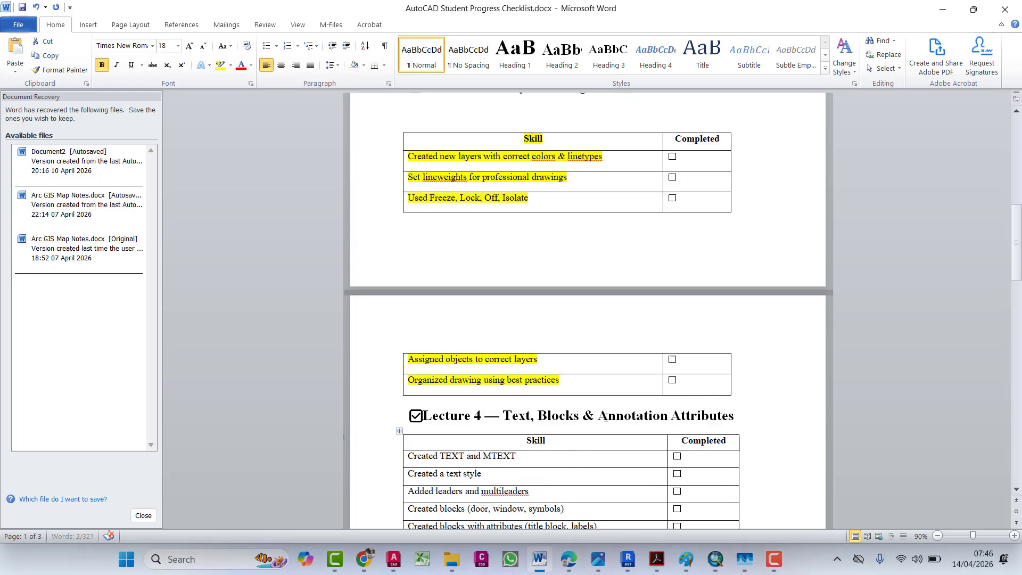
scroll(602, 417, "down", 2)
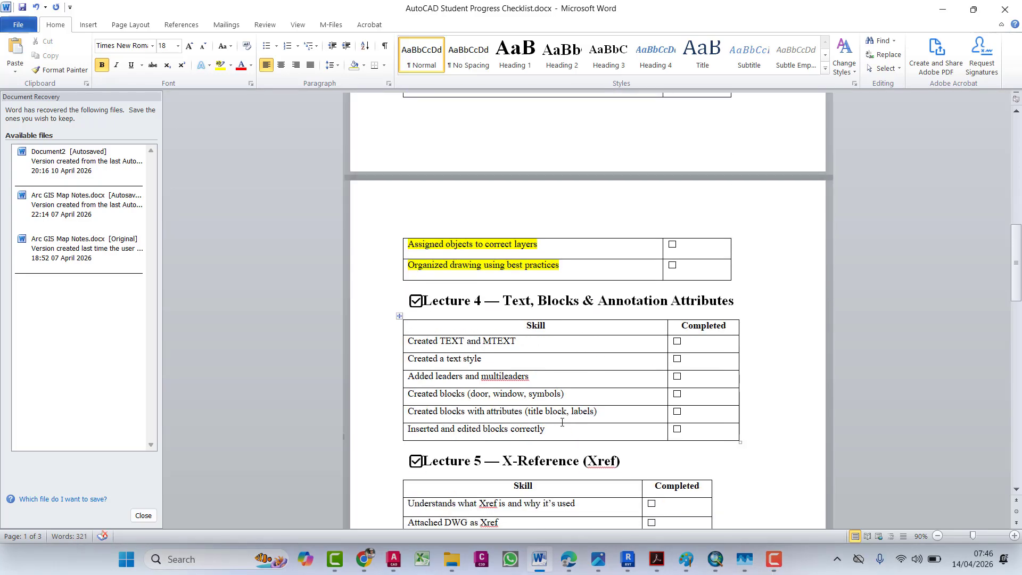
left_click(594, 414)
scroll(529, 377, "up", 2)
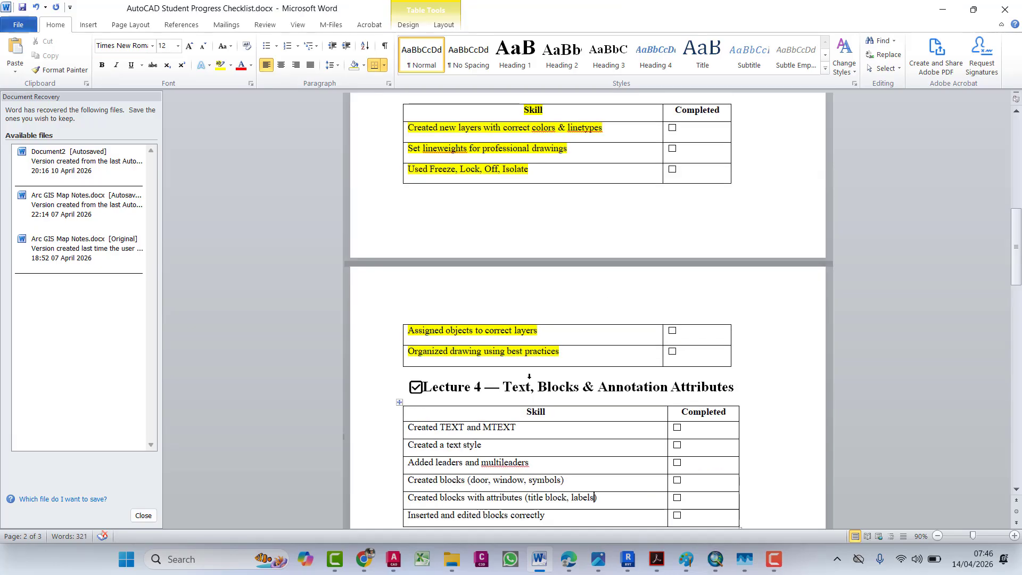
left_click(530, 379)
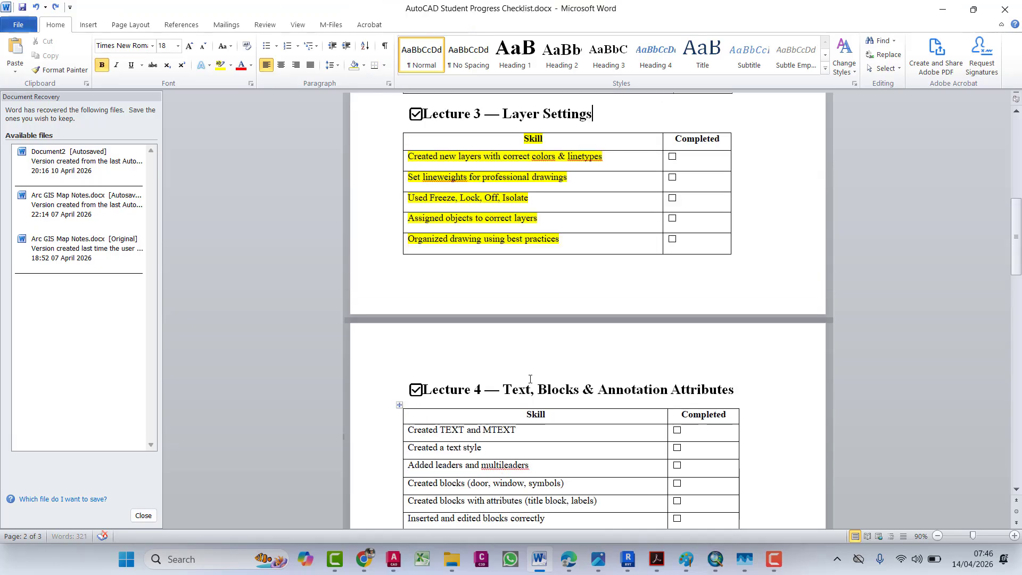
scroll(546, 387, "down", 1)
left_click(628, 446)
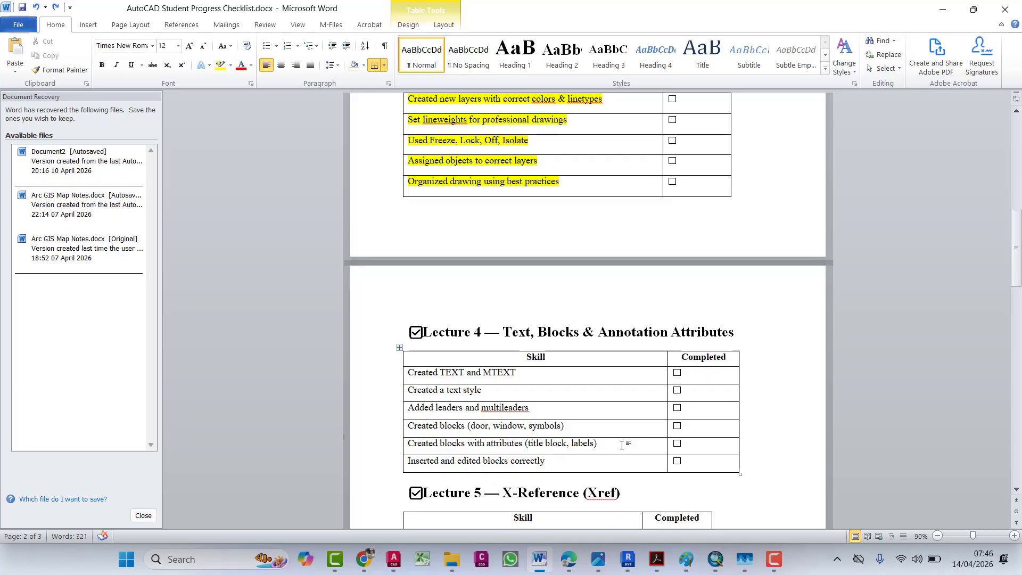
key("Return")
key("BackSpace")
left_click(743, 448)
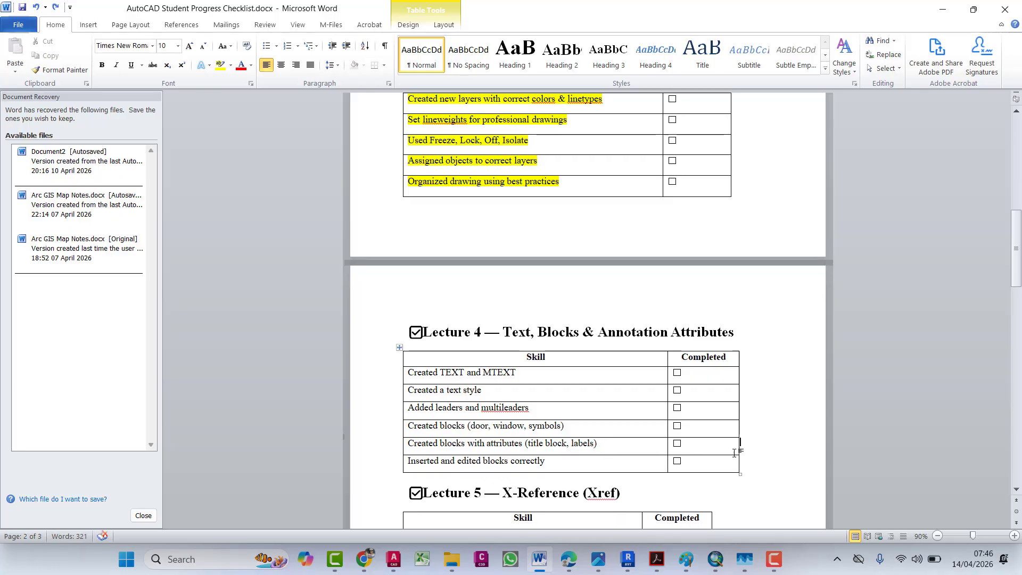
key("Return")
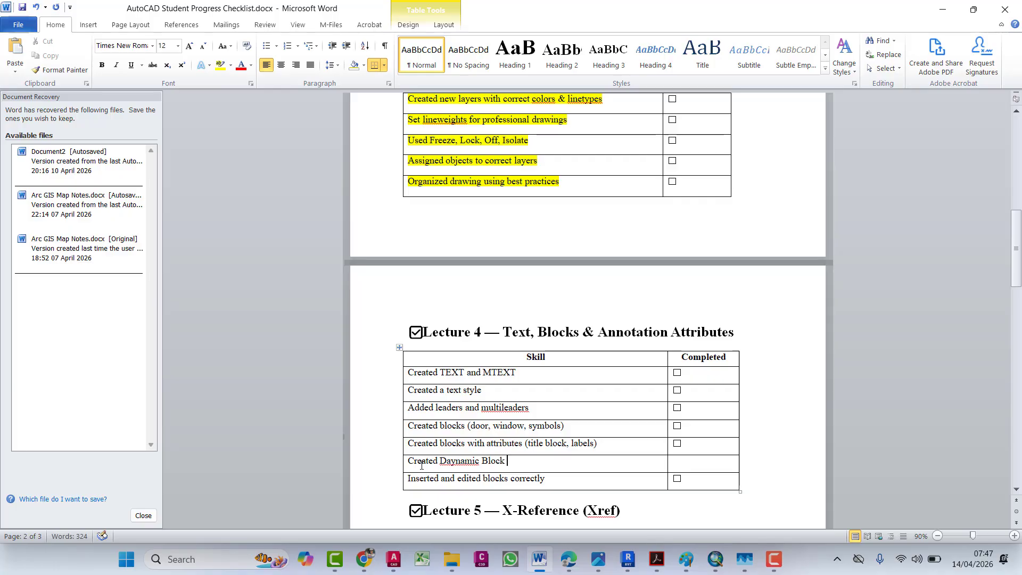
Step: Switch to the AutoCAD drawing and dismiss the license notice
left_click(940, 12)
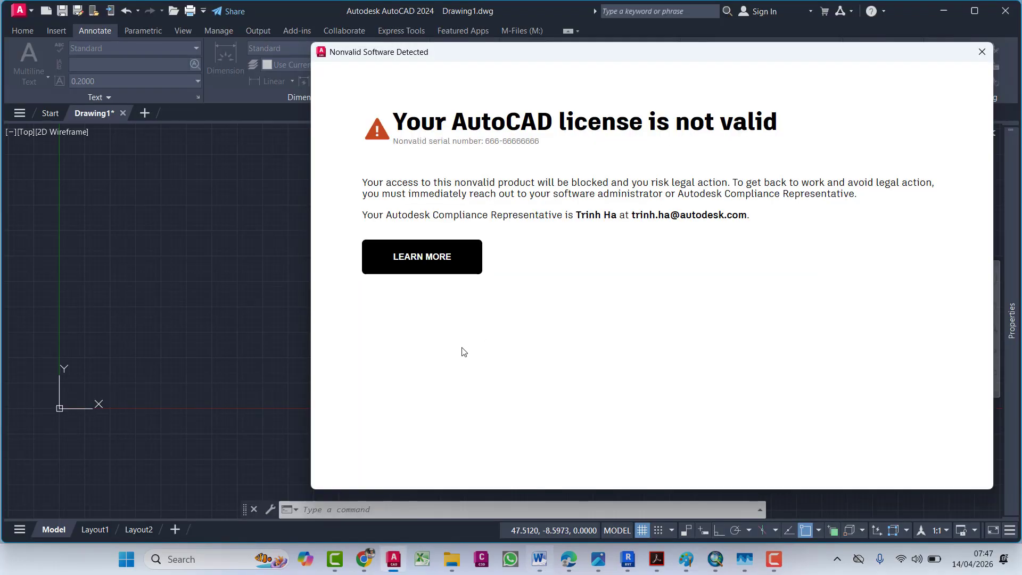
left_click(981, 52)
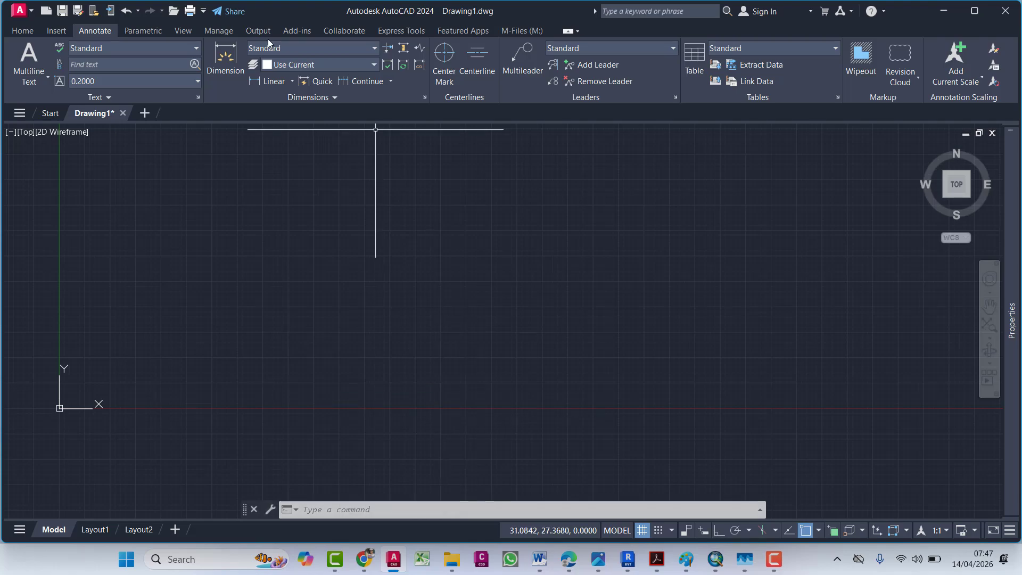
left_click(28, 33)
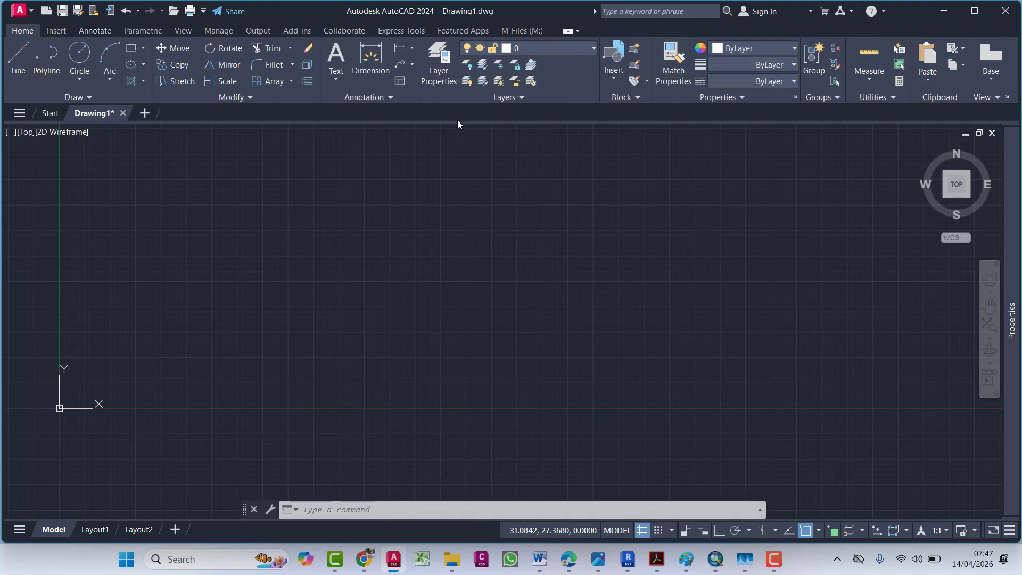
left_click(133, 51)
left_click(355, 224)
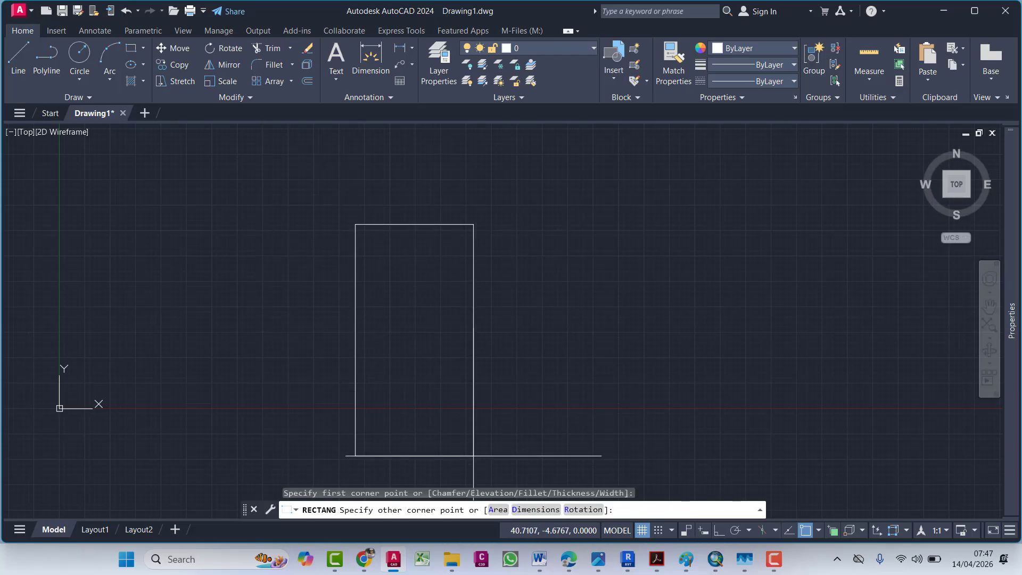
middle_click_drag(502, 326, 513, 304)
scroll(537, 345, "down", 1)
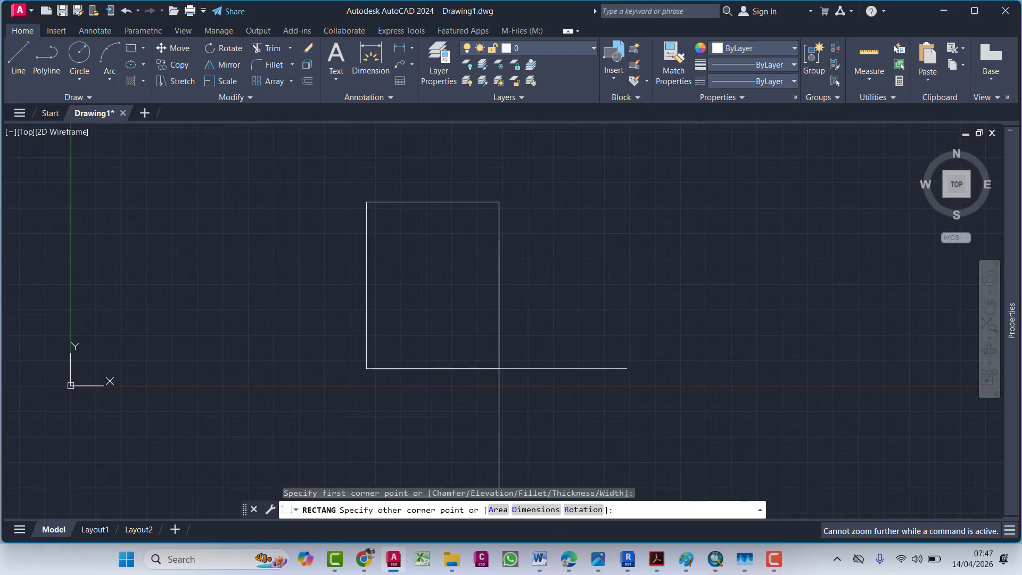
left_click(499, 371)
key("Escape")
key("Escape")
key("Escape")
left_click(605, 237)
left_click(418, 367)
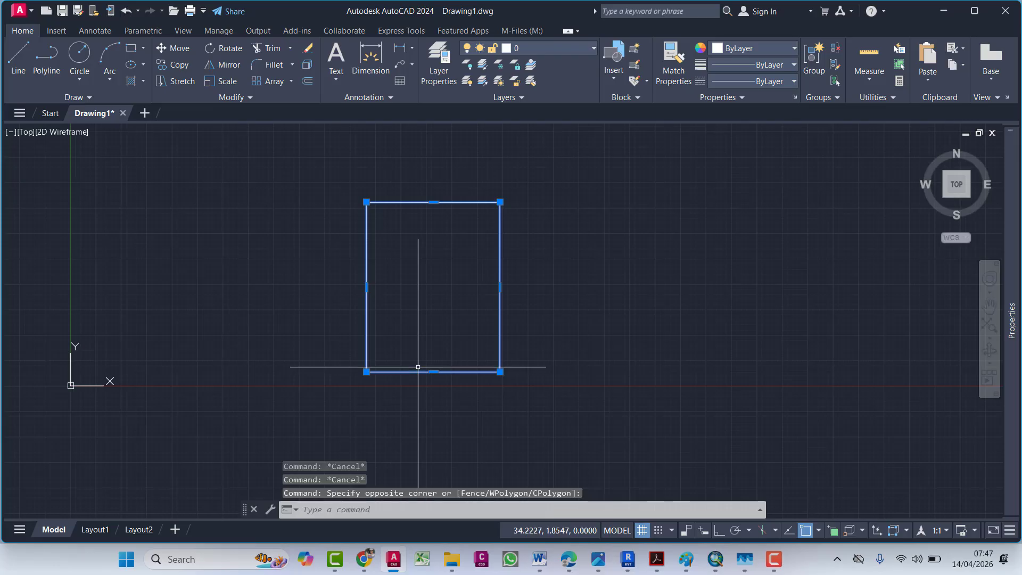
key("Delete")
Step: Draw a sloping line 1 unit long and zoom to the drawing's extents
type("l")
key("Return")
left_click(378, 298)
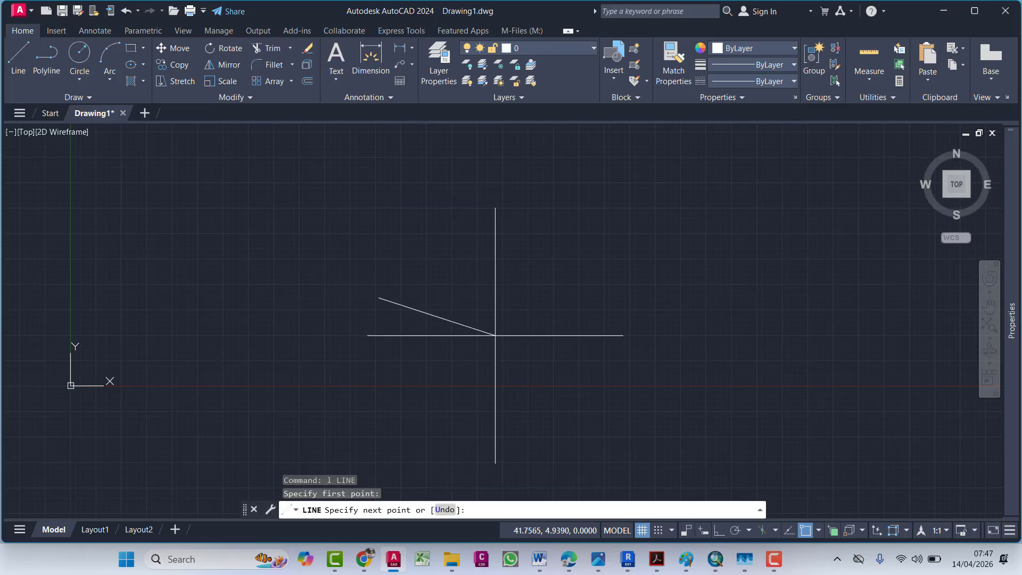
type("1")
key("Return")
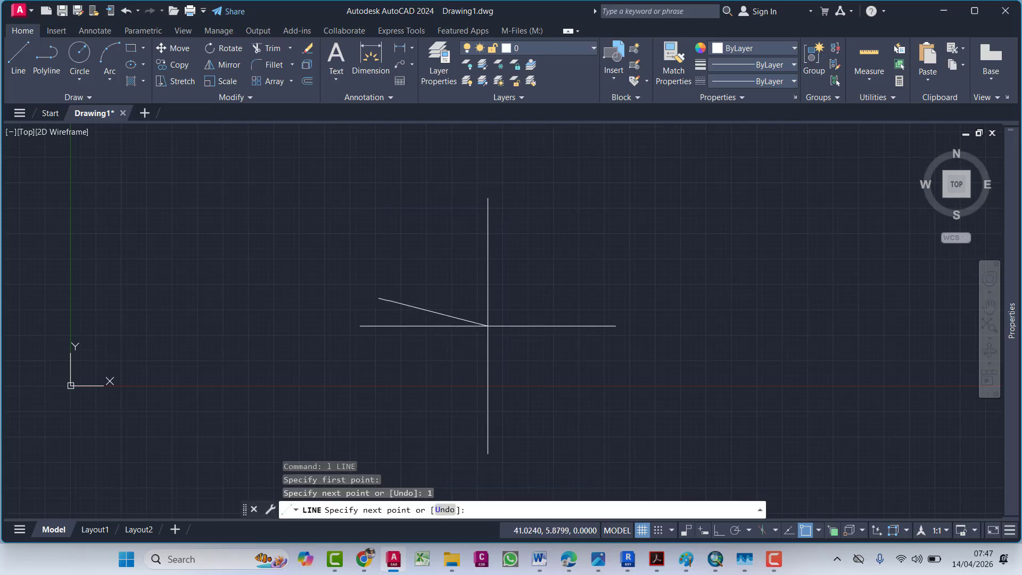
key("Escape")
type("z")
key("Return")
type("e")
key("Return")
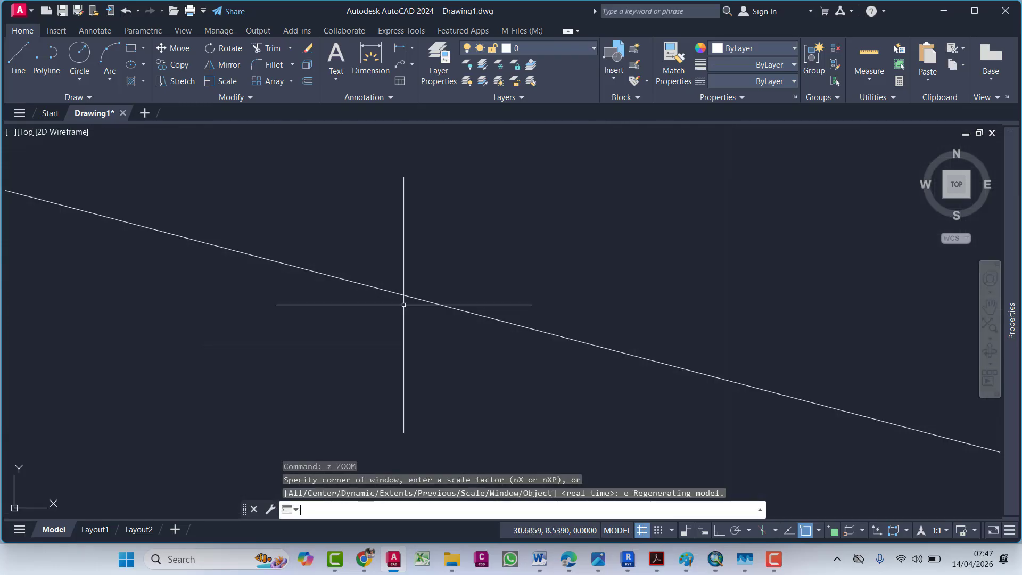
Step: Erase the sloping line from the drawing
key("Escape")
left_click(486, 221)
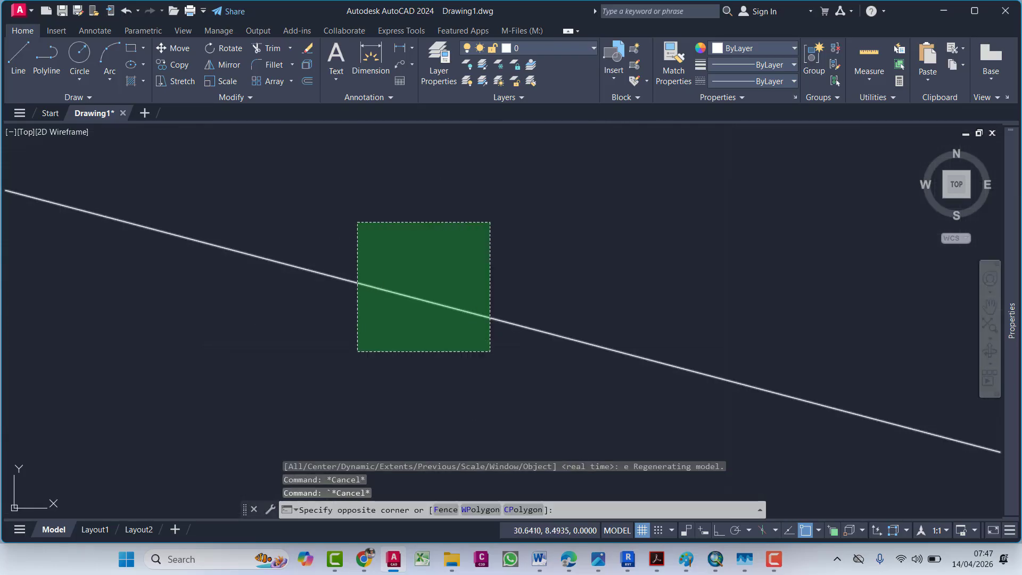
left_click(358, 351)
key("Delete")
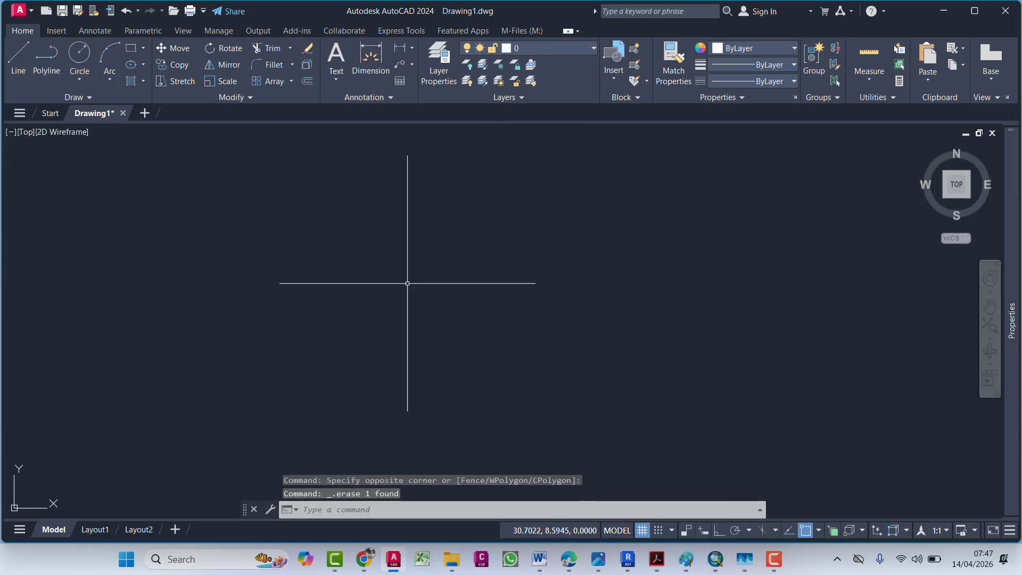
Step: Draw a small upright rectangle about 3.05 units tall in the empty drawing
left_click(130, 48)
left_click(386, 237)
middle_click_drag(550, 490, 532, 346)
left_click(627, 392)
scroll(594, 376, "down", 5)
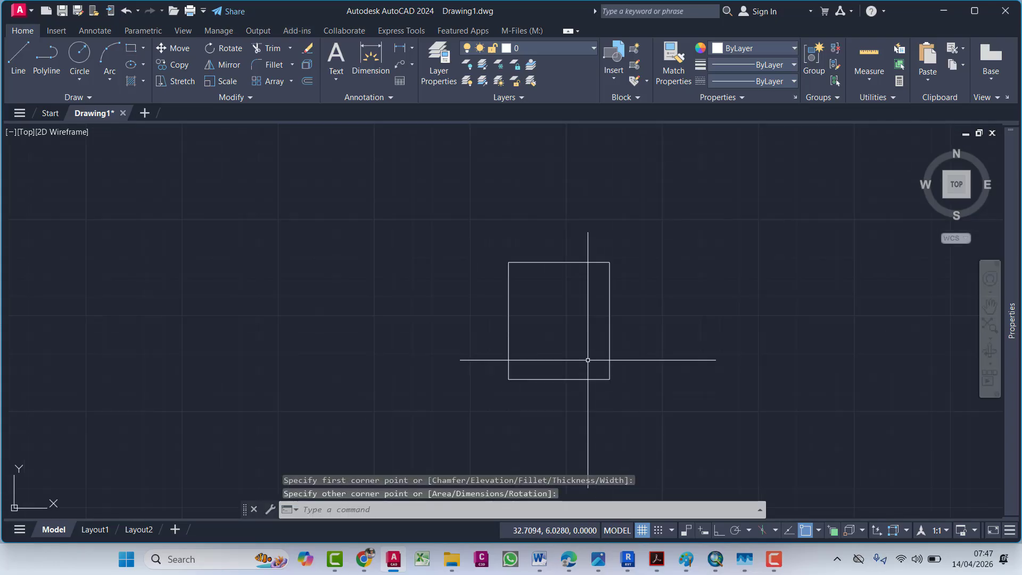
key("Escape")
key("Escape")
Step: Check the height of the small rectangle with the Dimension tool without placing a dimension
left_click(578, 242)
left_click(552, 279)
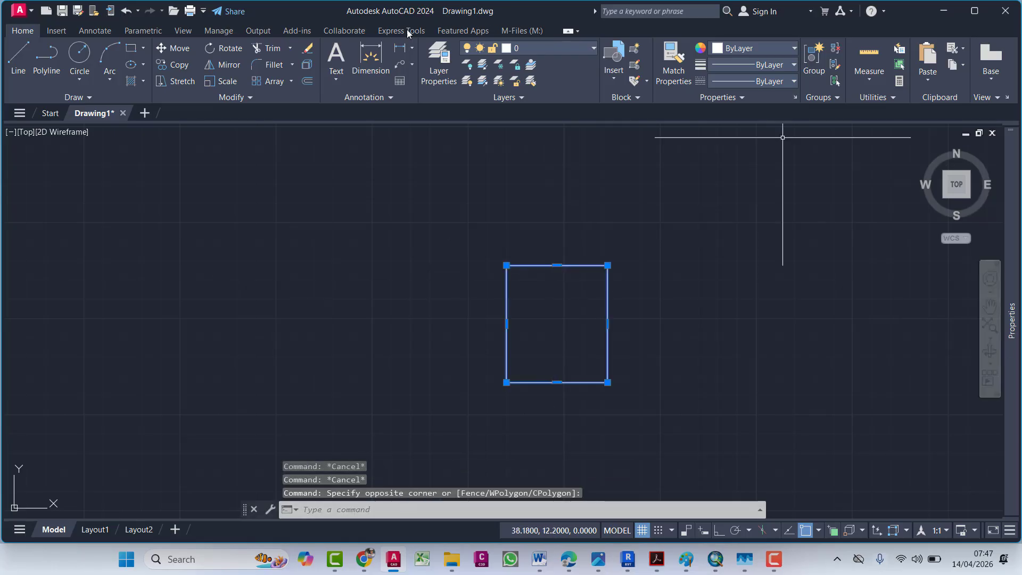
key("Escape")
left_click(371, 56)
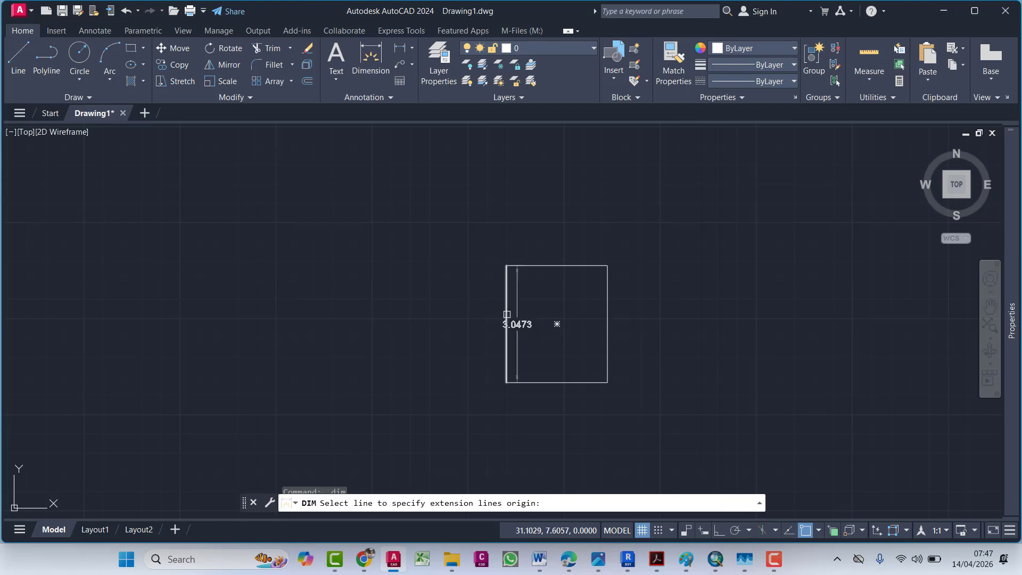
key("Escape")
key("Escape")
key("Escape")
Step: Turn off the drawing grid
middle_click_drag(548, 292, 458, 251)
scroll(495, 274, "up", 2)
key("Escape")
scroll(446, 272, "down", 2)
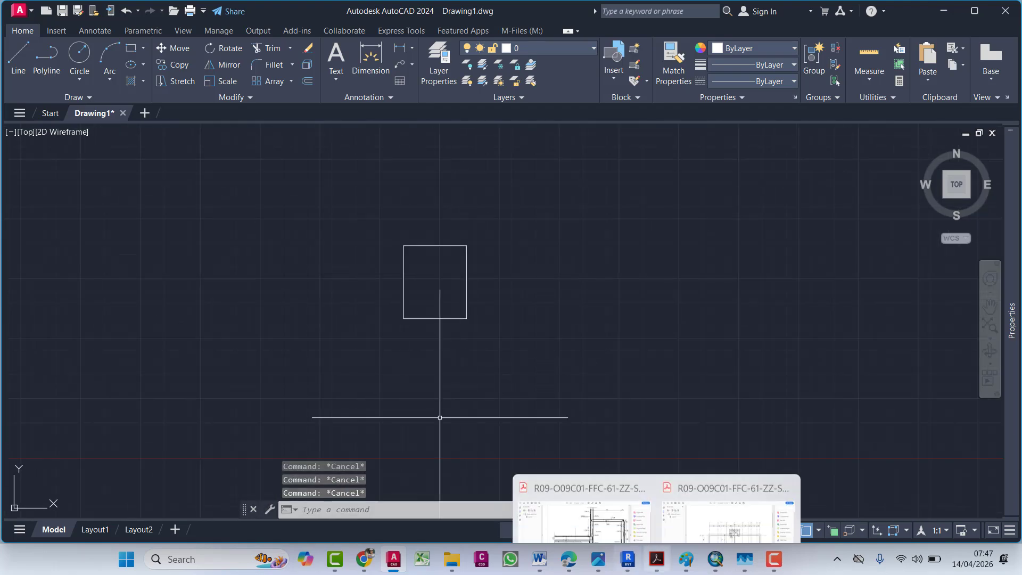
key("F7")
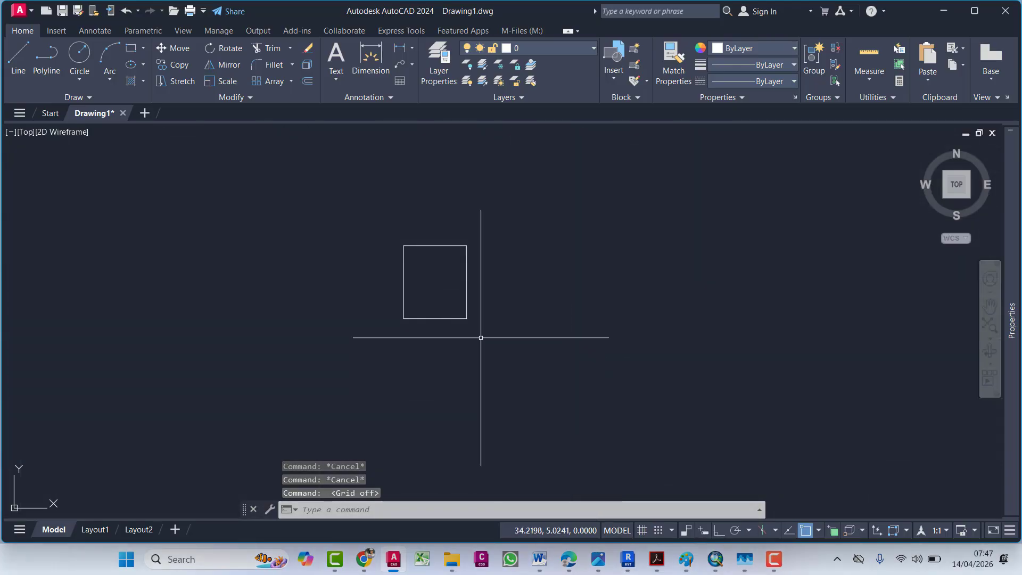
scroll(415, 258, "up", 2)
middle_click_drag(447, 299, 473, 283)
scroll(450, 282, "down", 1)
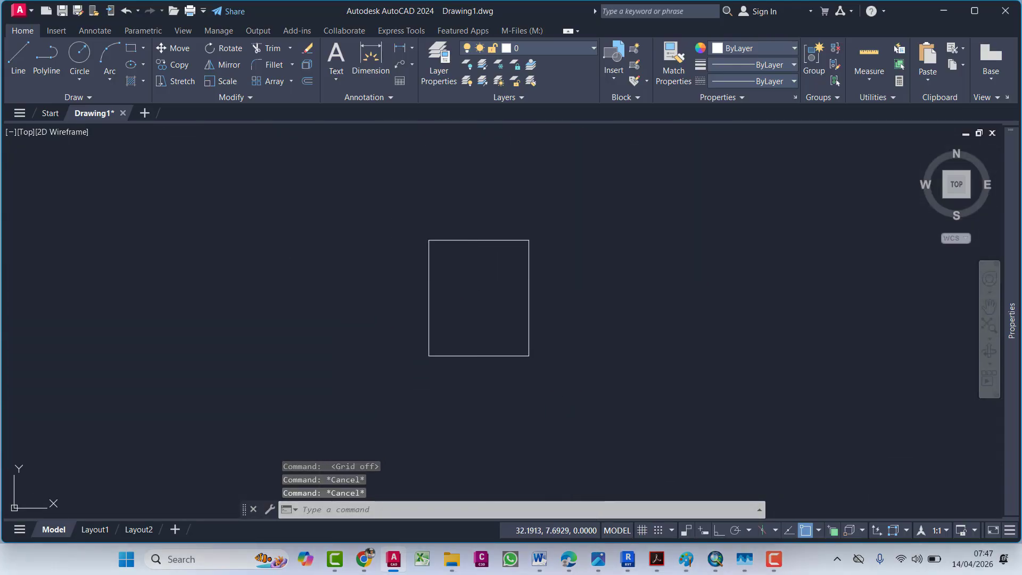
Step: Draw a larger, roughly square rectangle enclosing the small one, with the small rectangle near its upper-left corner
scroll(447, 279, "down", 2)
scroll(492, 249, "down", 1)
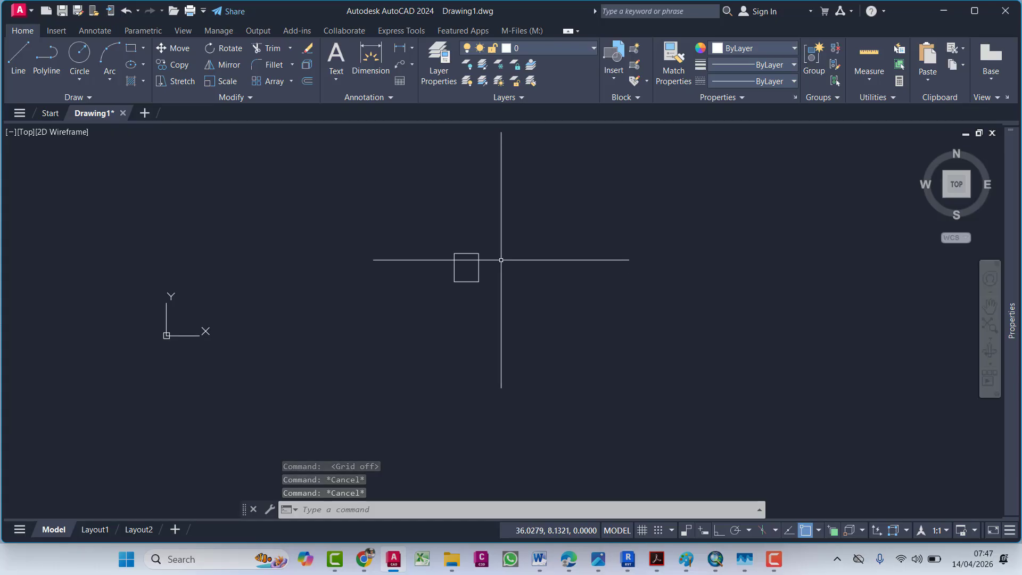
type("rec")
key("Return")
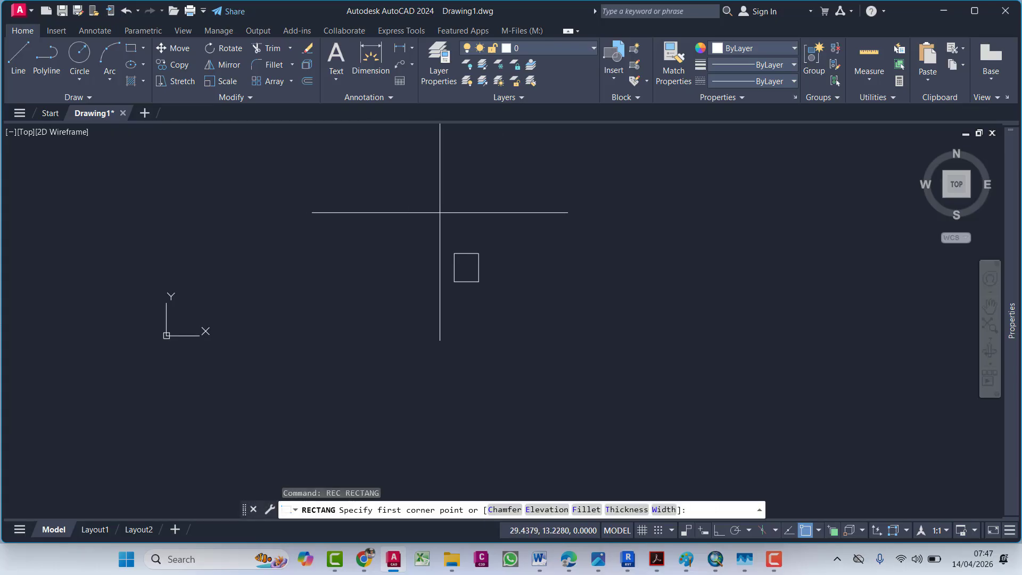
left_click(435, 238)
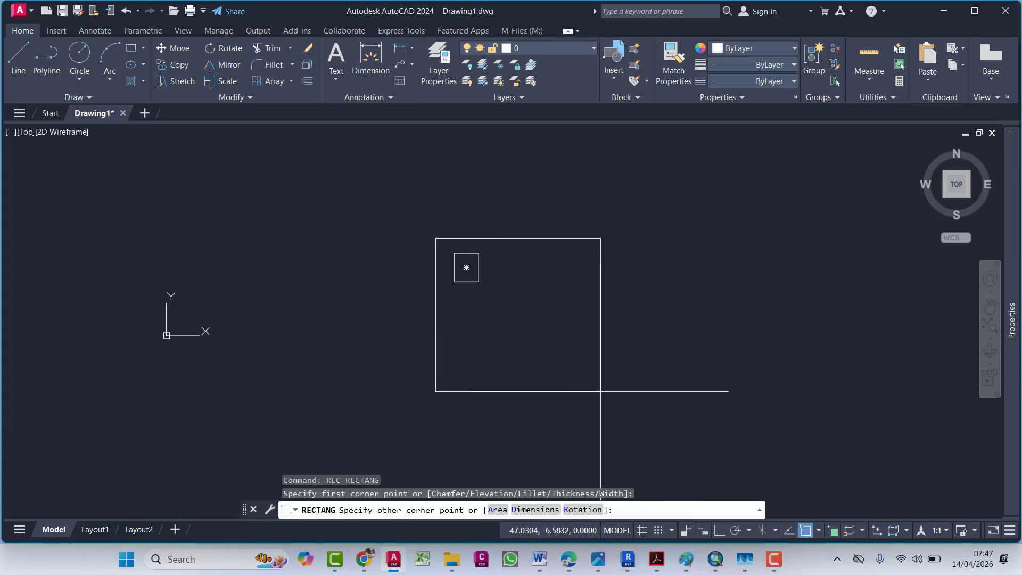
key("Escape")
left_click(493, 288)
left_click(456, 250)
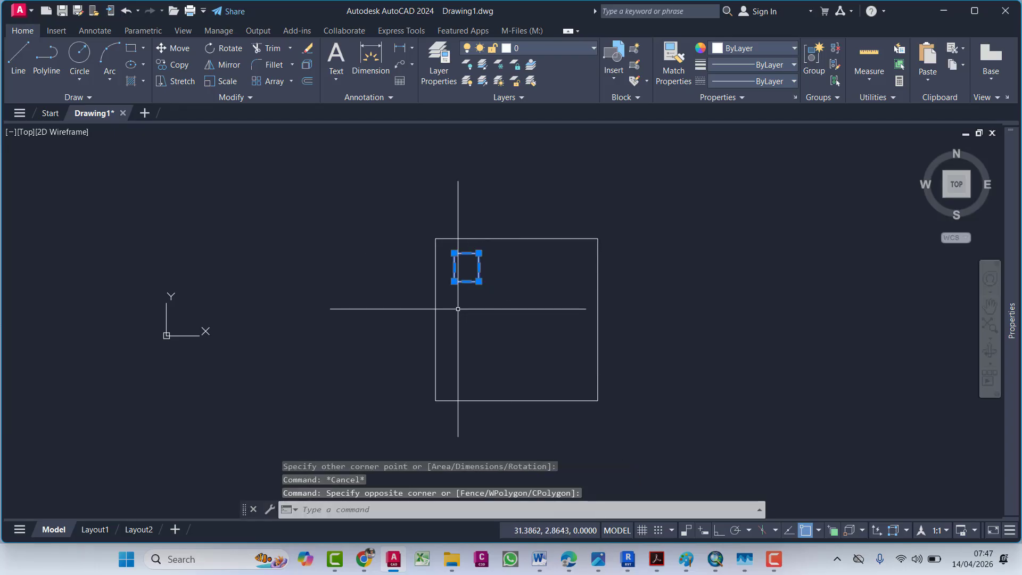
type("c")
key("Escape")
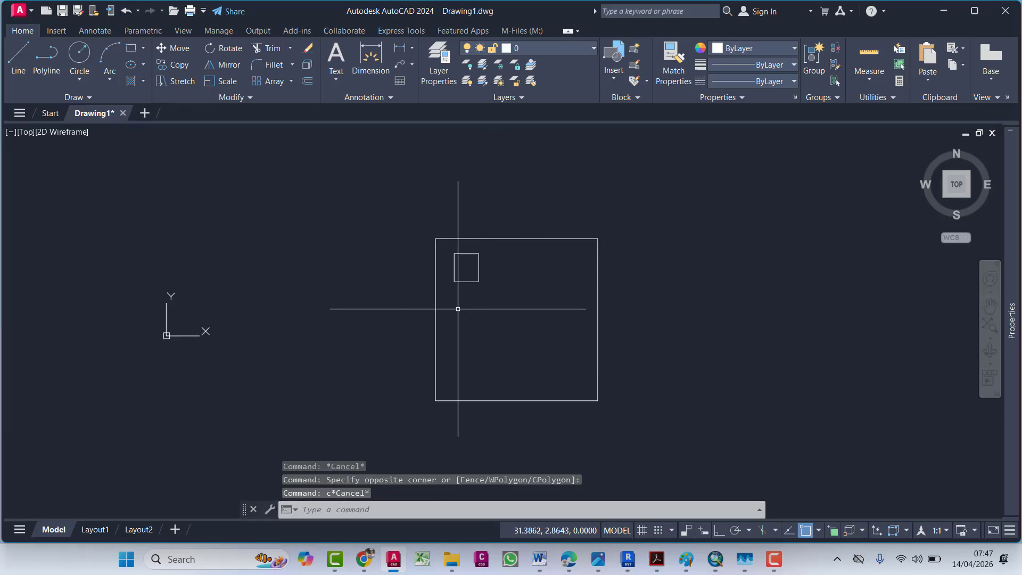
key("Escape")
Step: Copy the small rectangle five times inside the large one to form two columns of three
left_click(497, 279)
left_click(465, 306)
type("co")
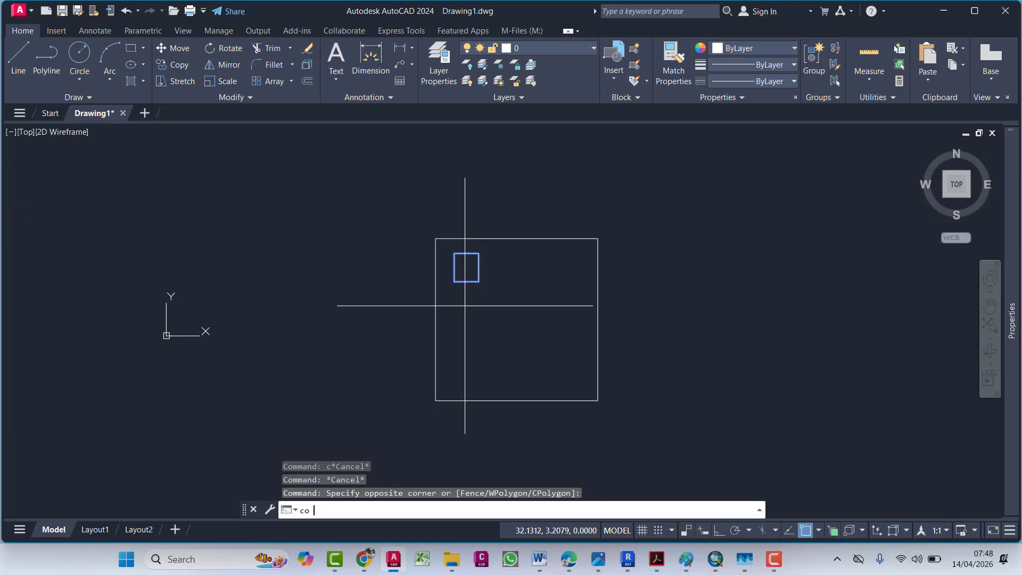
key("Return")
left_click(475, 314)
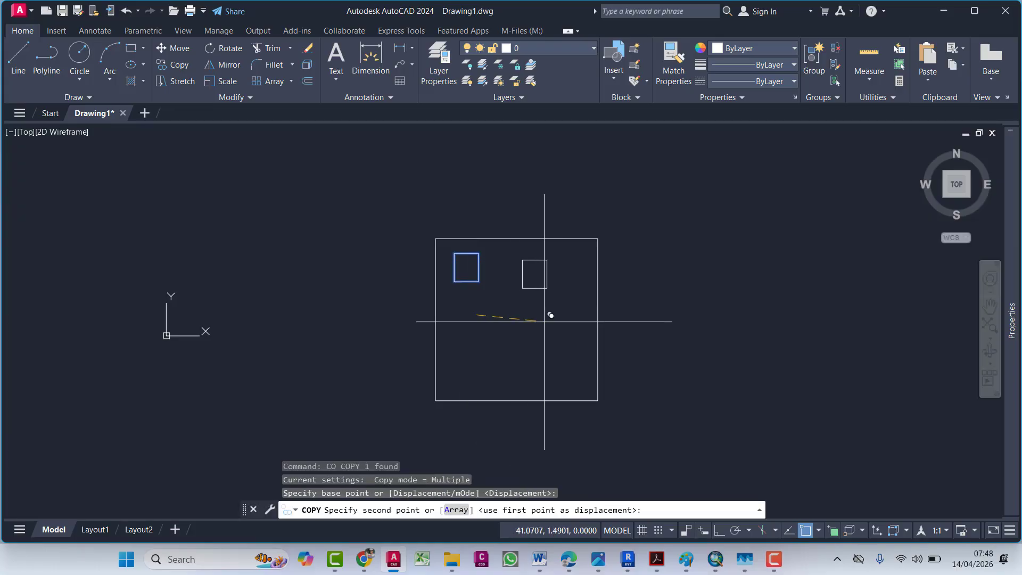
left_click(576, 314)
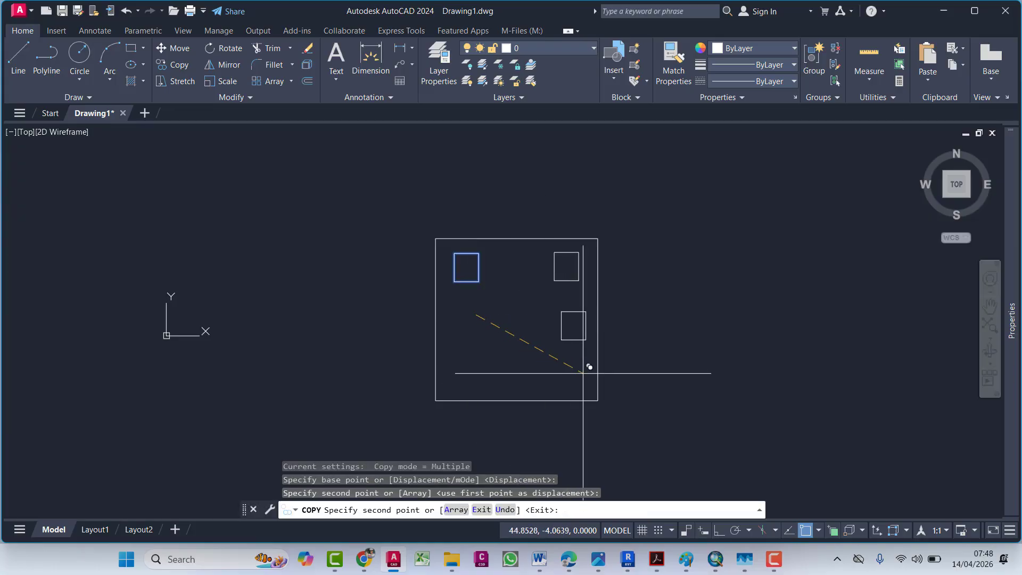
left_click(578, 373)
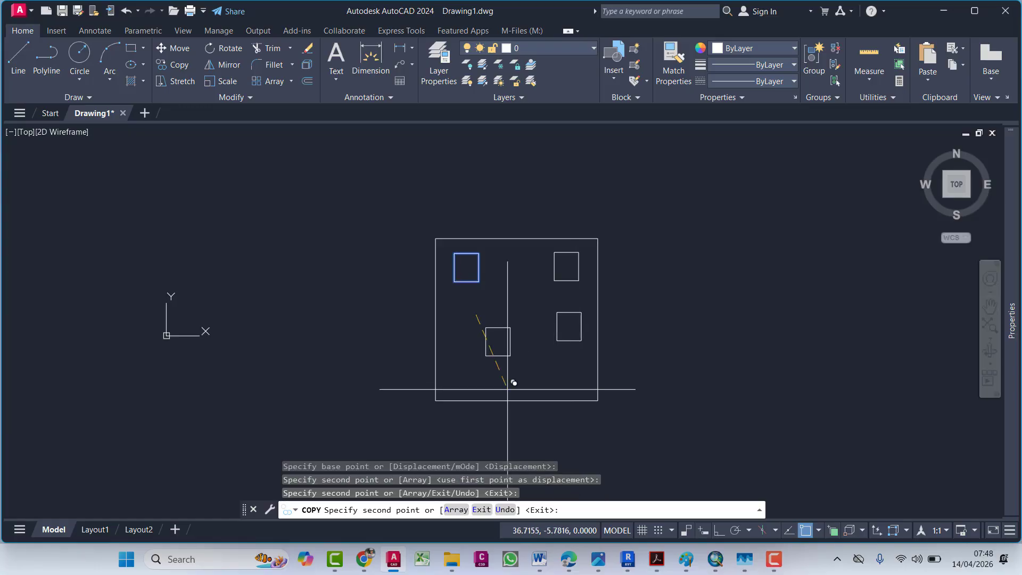
left_click(476, 372)
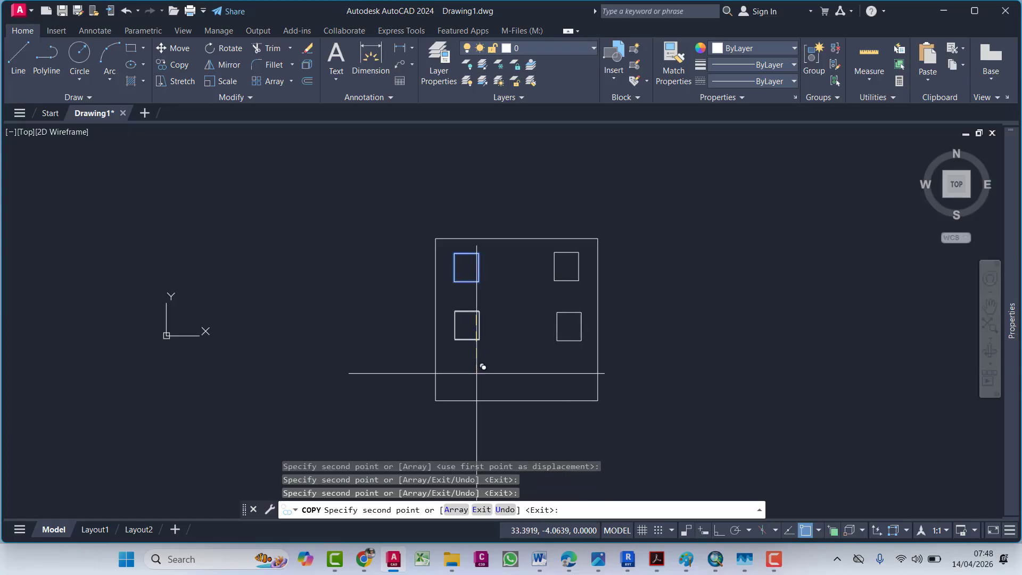
left_click(477, 424)
left_click(577, 423)
key("Escape")
key("Escape")
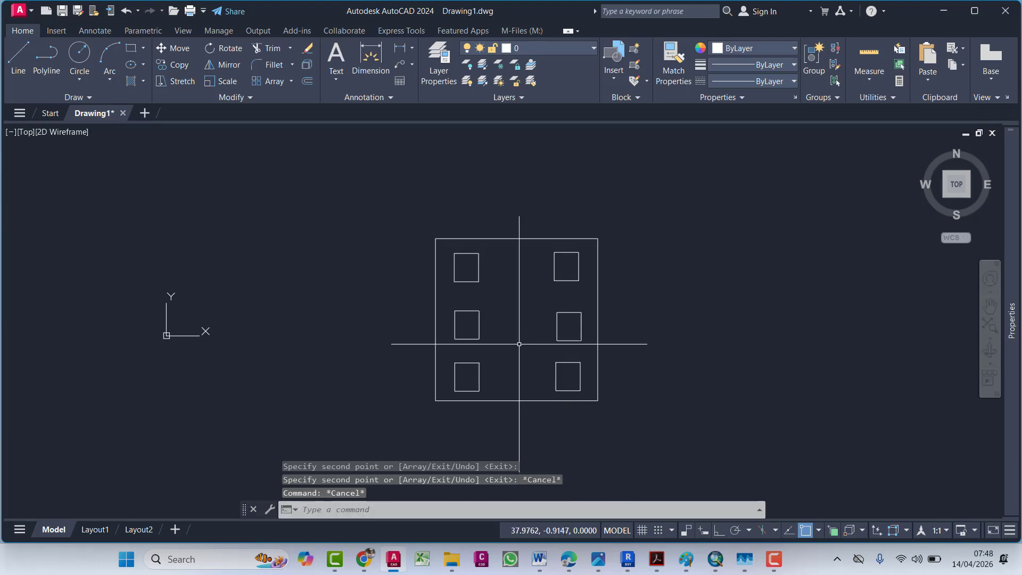
Step: Check the Lecture 4 skills list in the Word student checklist and return to the AutoCAD drawing
middle_click_drag(518, 349, 516, 343)
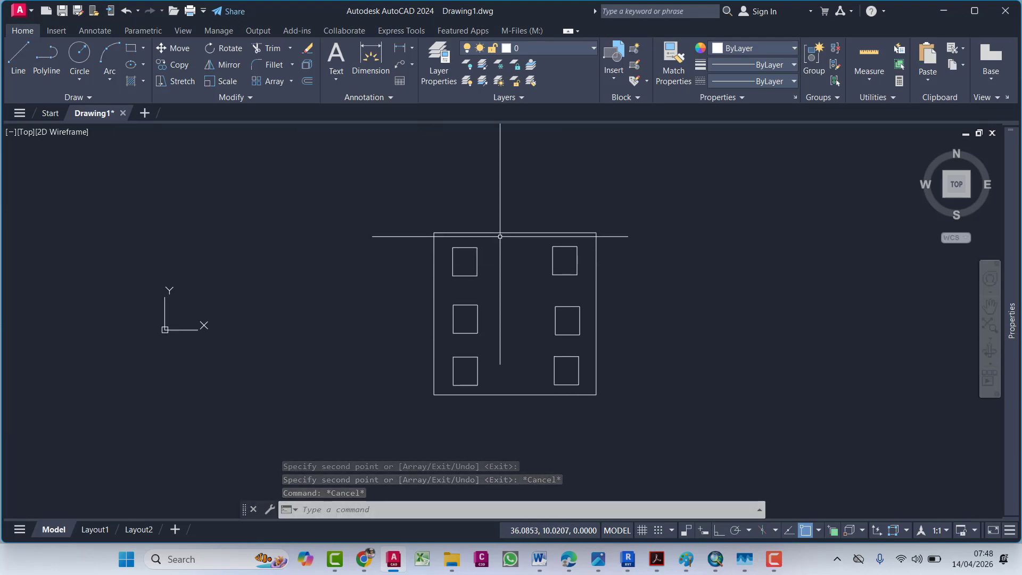
left_click(554, 558)
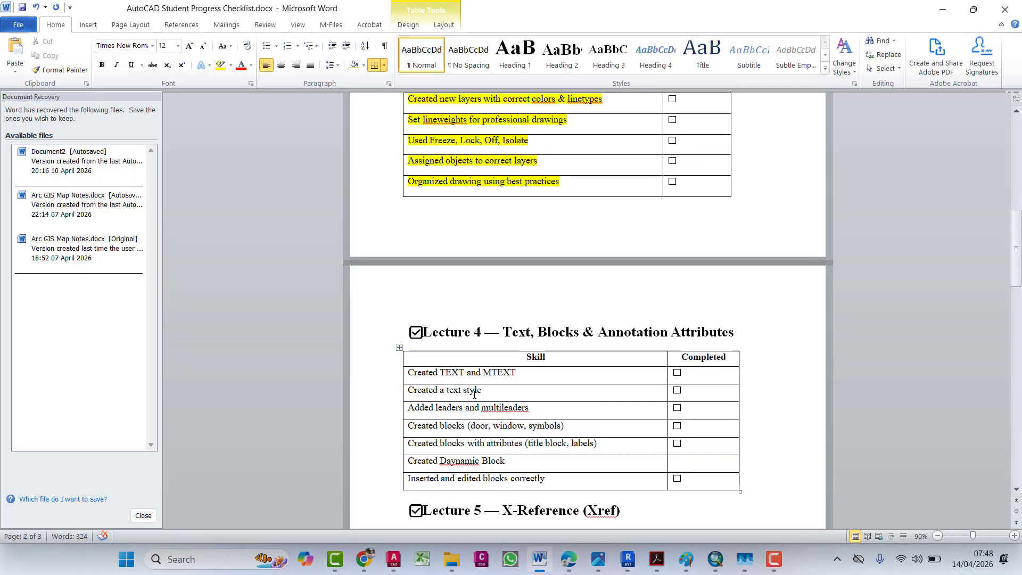
left_click(943, 9)
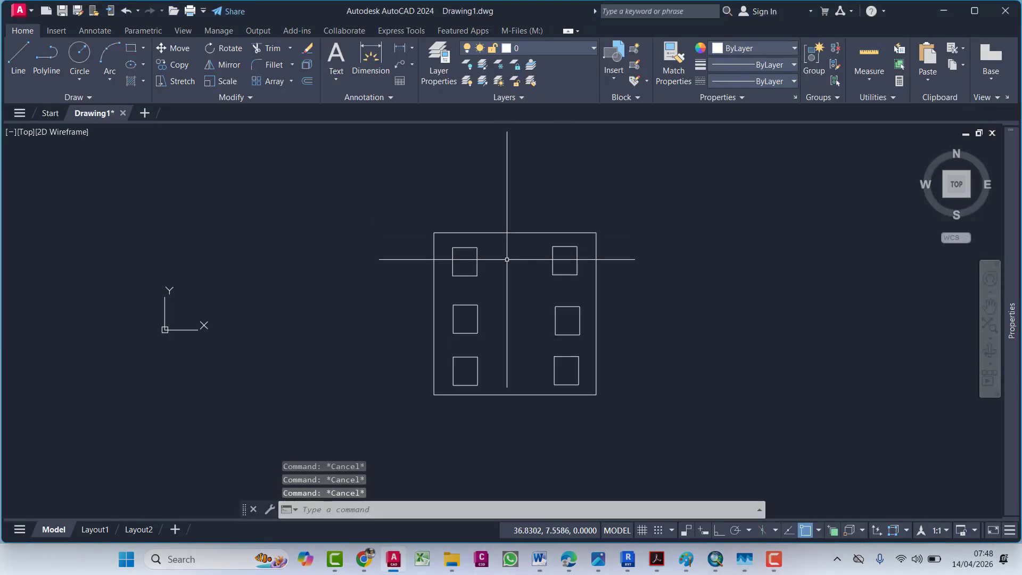
type("t")
key("Return")
key("Escape")
key("Escape")
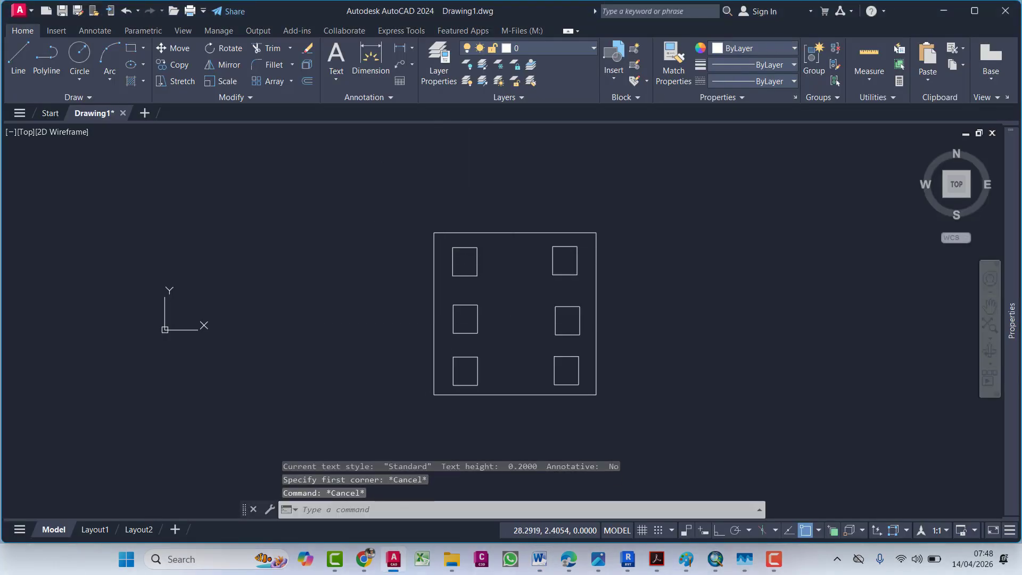
key("Escape")
type("t")
key("Return")
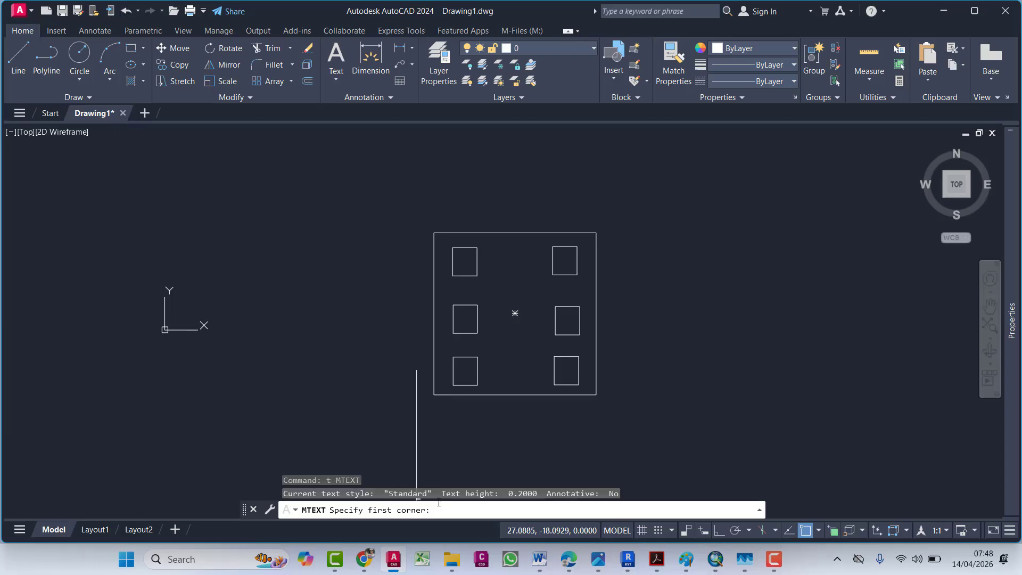
key("Escape")
key("Escape")
key("Escape")
key("Escape")
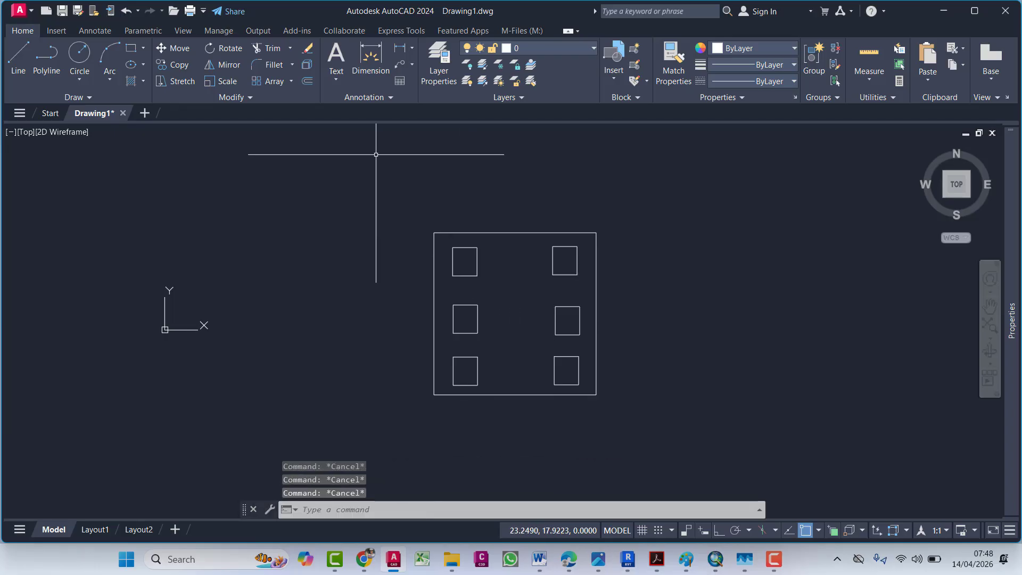
Step: Highlight the TEXT and MTEXT terms in the Word checklist's Lecture 4 table and return to the AutoCAD drawing
left_click(537, 558)
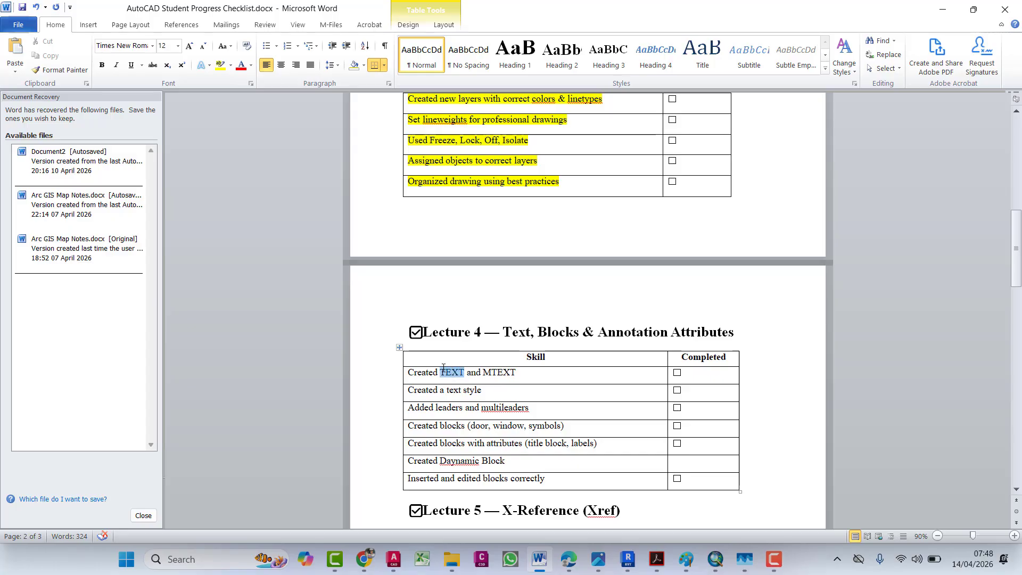
left_click_drag(443, 368, 438, 372)
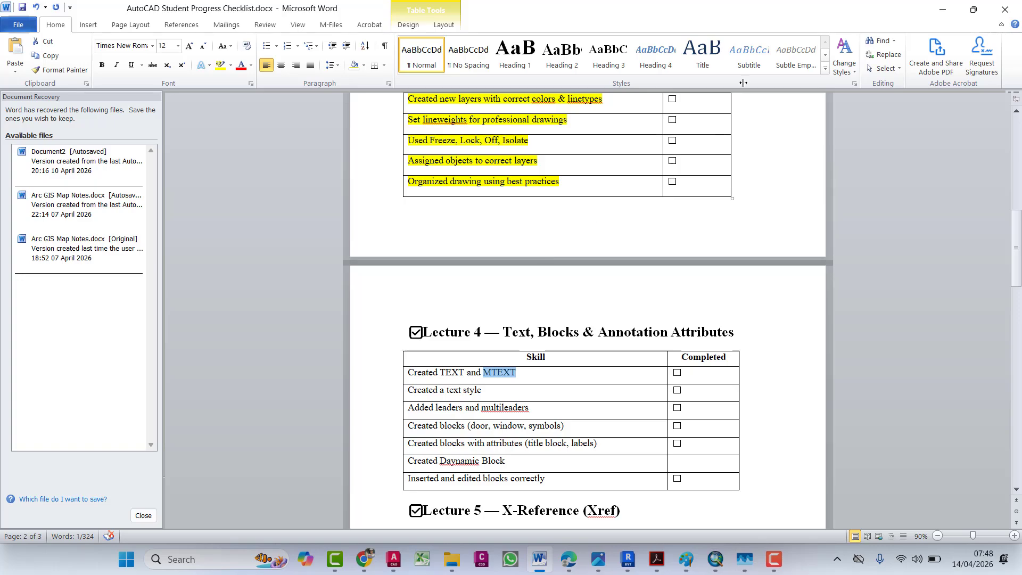
left_click(939, 10)
key("Escape")
key("Escape")
key("Escape")
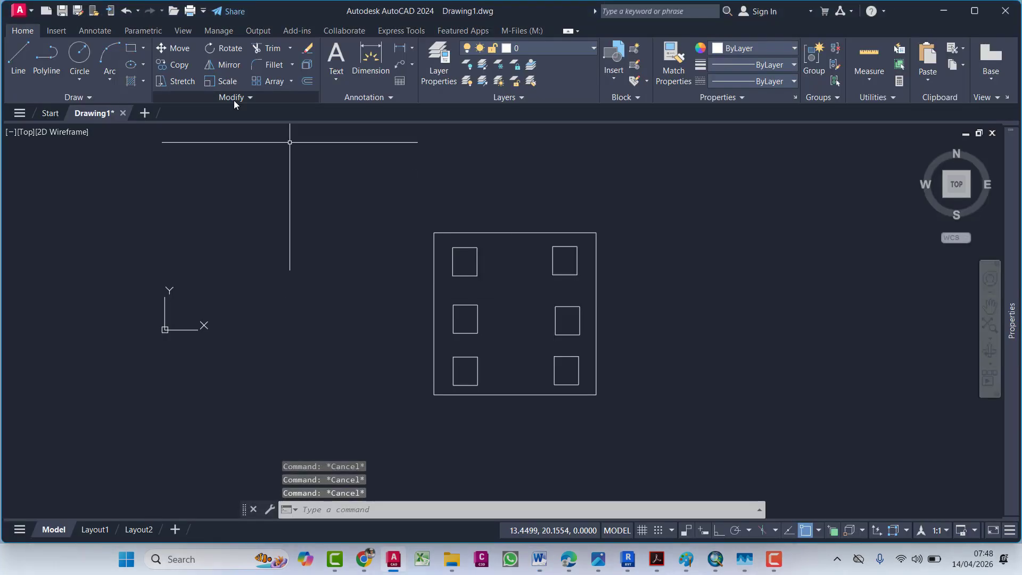
Step: Place the single-line text "Sector 1" with the TEXT command, starting inside the upper-left small rectangle
type("te")
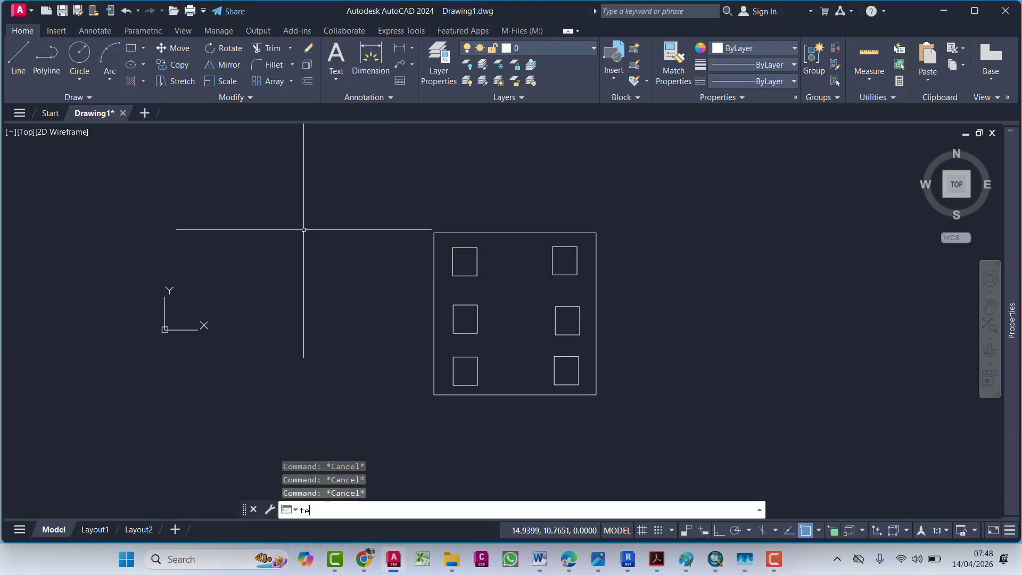
type("xt")
key("Return")
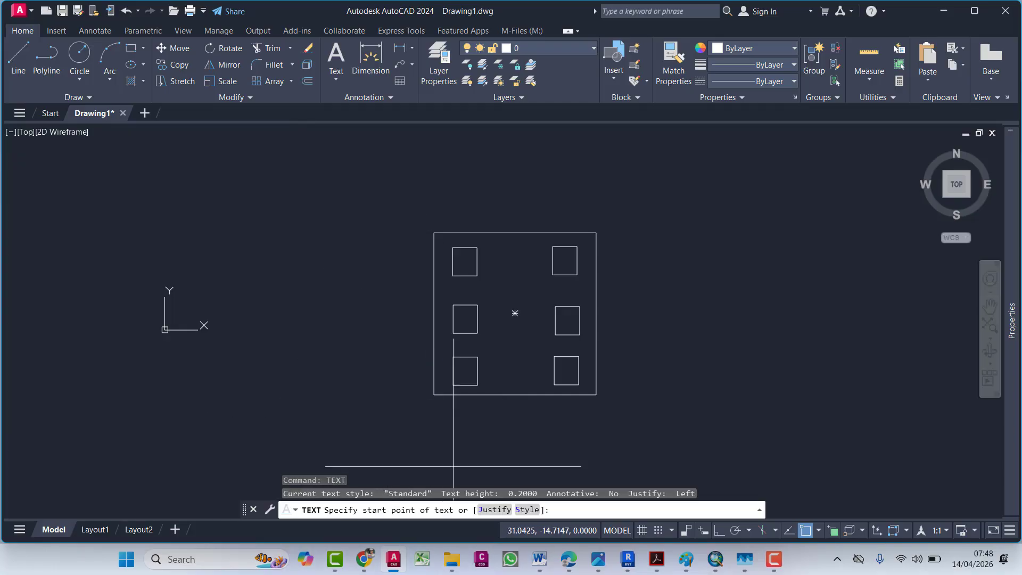
scroll(461, 255, "up", 6)
left_click(446, 264)
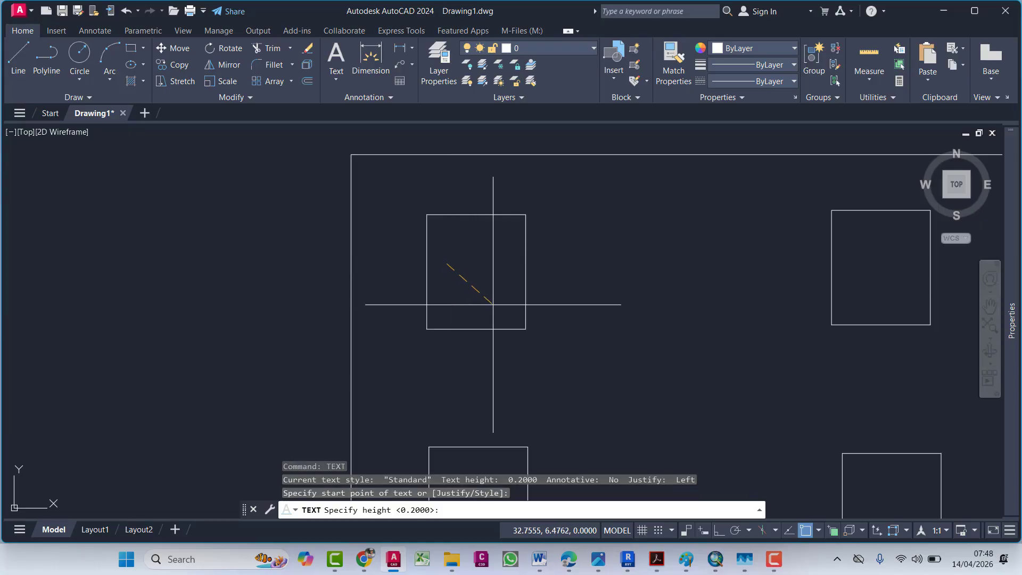
key("Return")
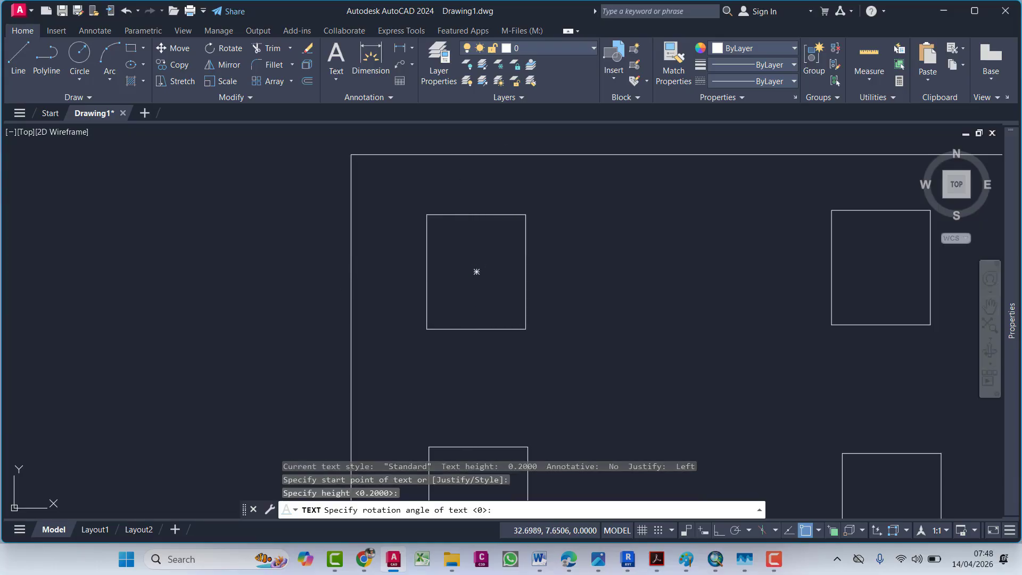
key("Return")
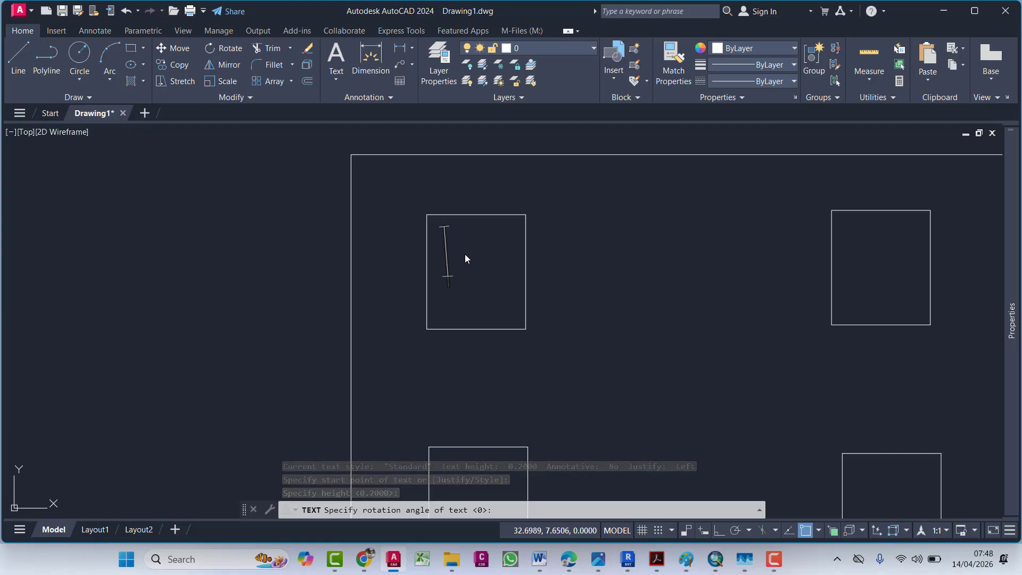
type("Secto 1")
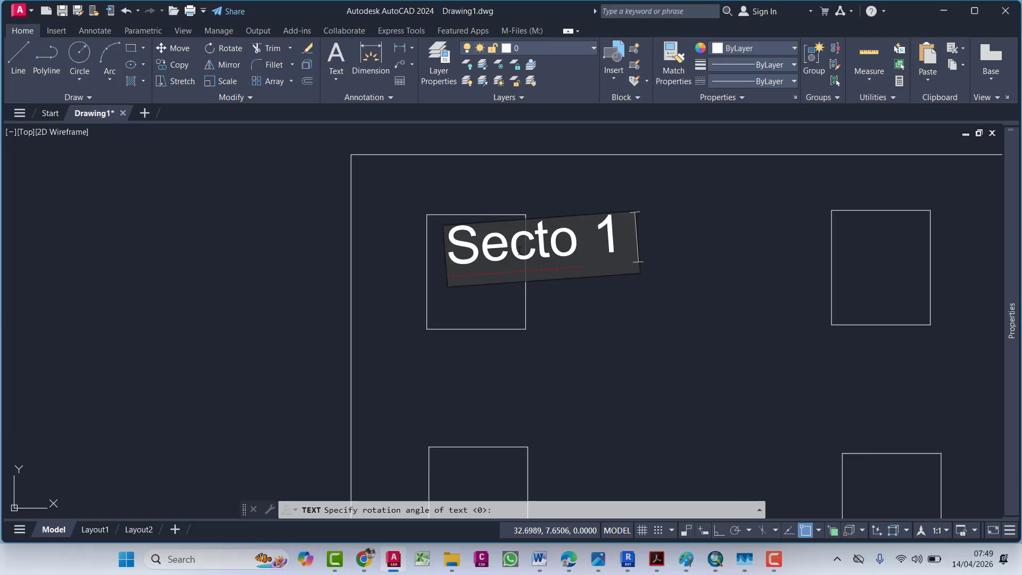
type("r")
key("Escape")
key("Escape")
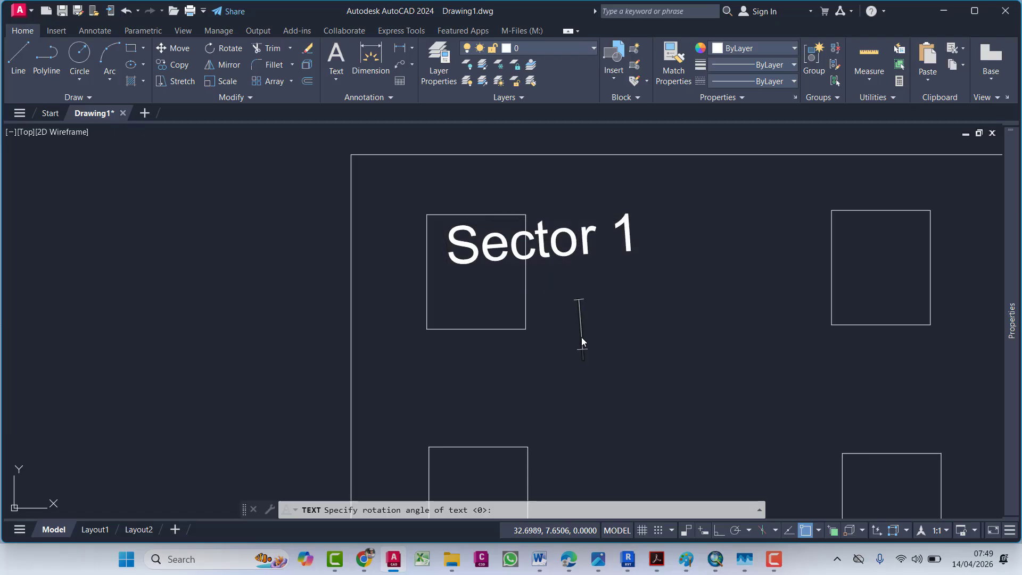
Step: Set the justification of the "Sector 1" text to Center in its properties
scroll(592, 255, "down", 4)
middle_click_drag(592, 256, 589, 269)
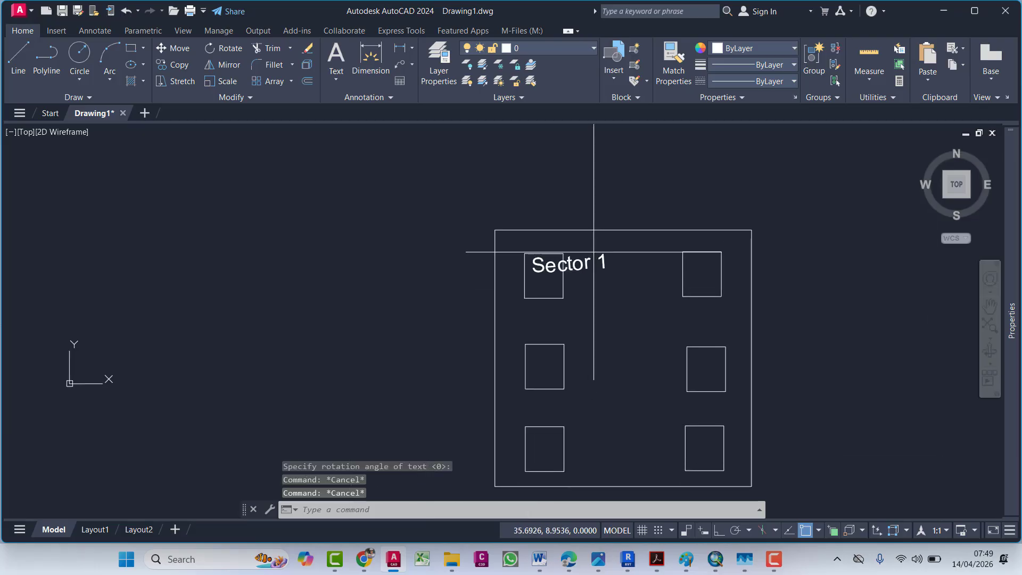
left_click(593, 250)
left_click(575, 282)
scroll(578, 304, "up", 4)
middle_click_drag(569, 304, 568, 321)
mouse_move(559, 250)
middle_mouse_down()
mouse_move(566, 276)
mouse_move(577, 259)
middle_mouse_up()
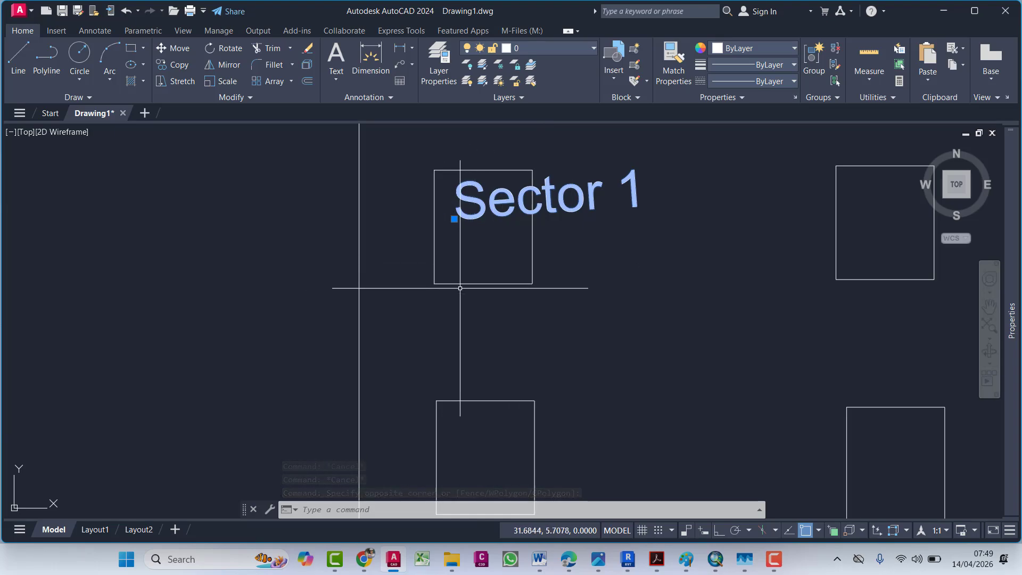
mouse_move(1011, 319)
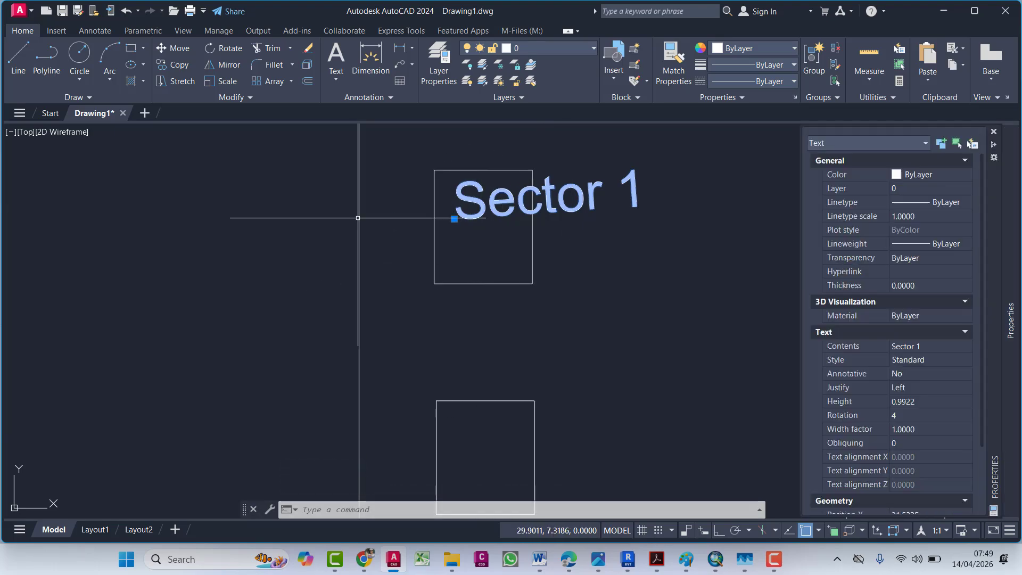
left_click(916, 383)
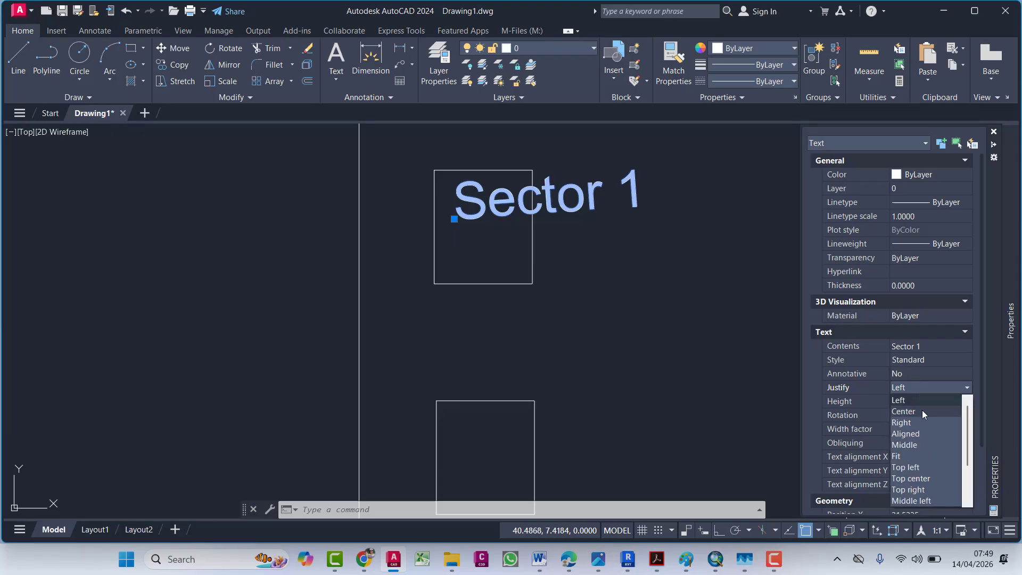
left_click(898, 411)
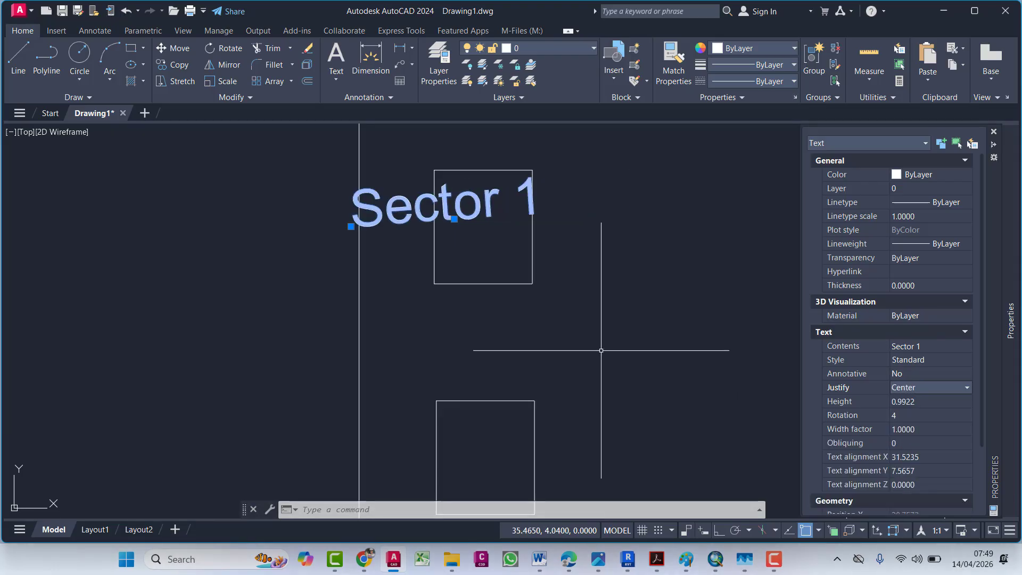
Step: Set the height of the "Sector 1" text to 0.5
mouse_move(1012, 283)
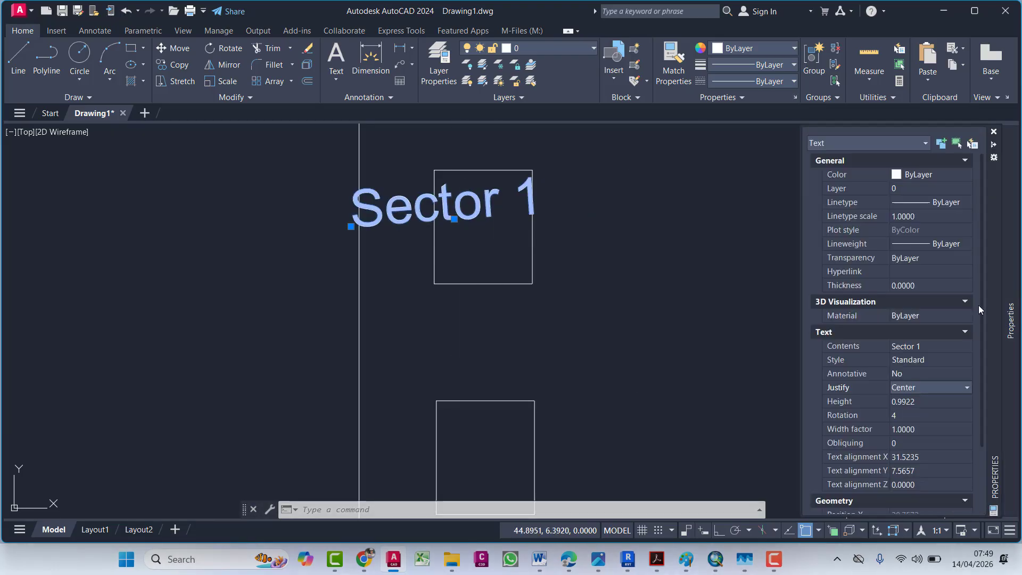
left_click(912, 401)
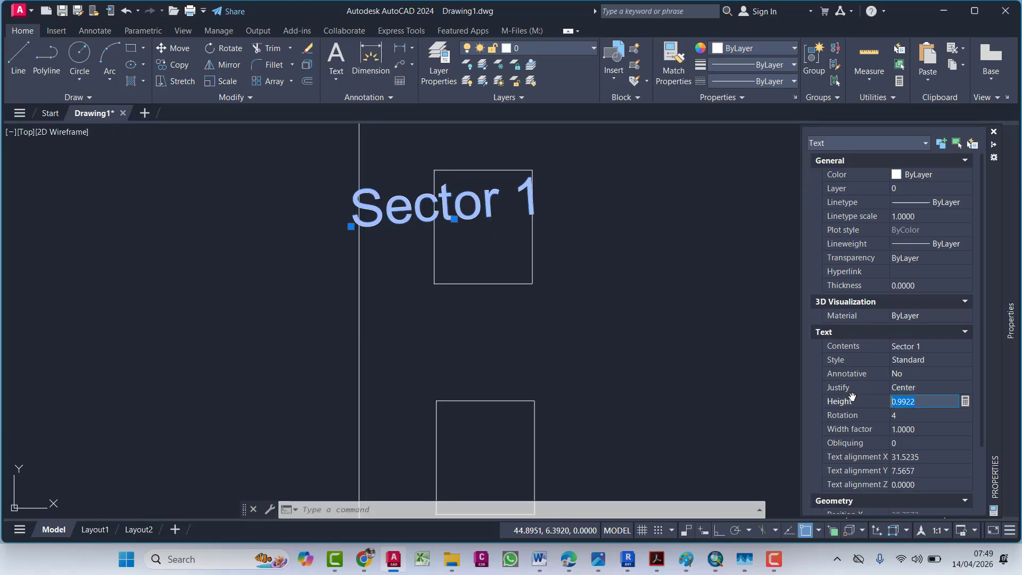
type(".5")
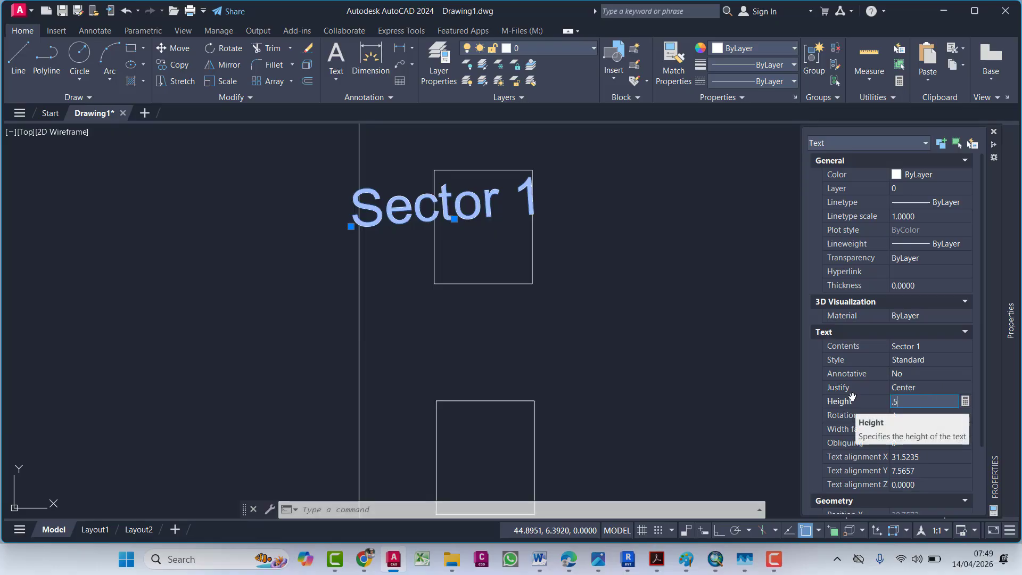
key("Return")
Step: Set the rotation of the "Sector 1" text to 0, look over its remaining properties and clear the selection
mouse_move(1017, 340)
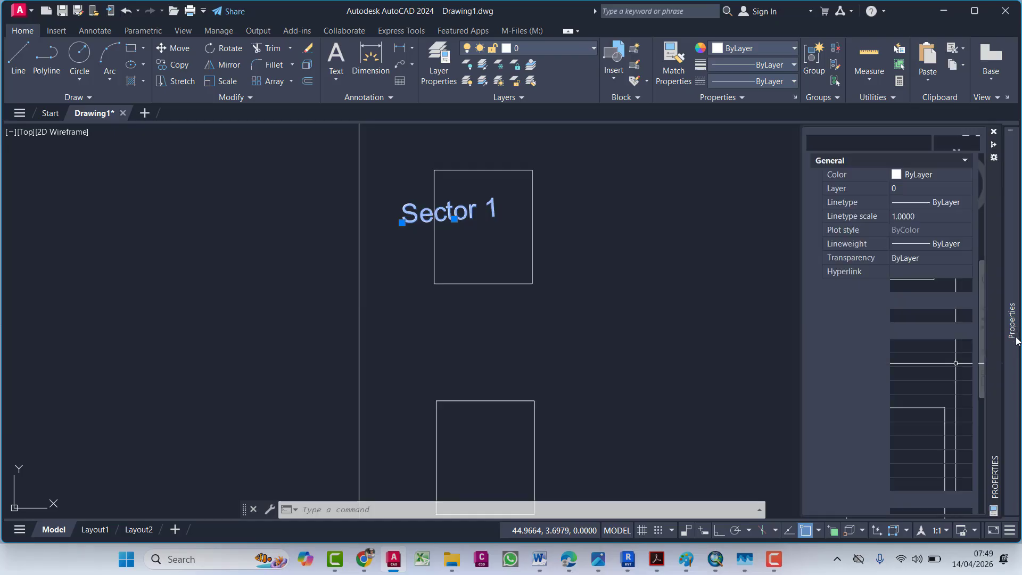
left_click(912, 415)
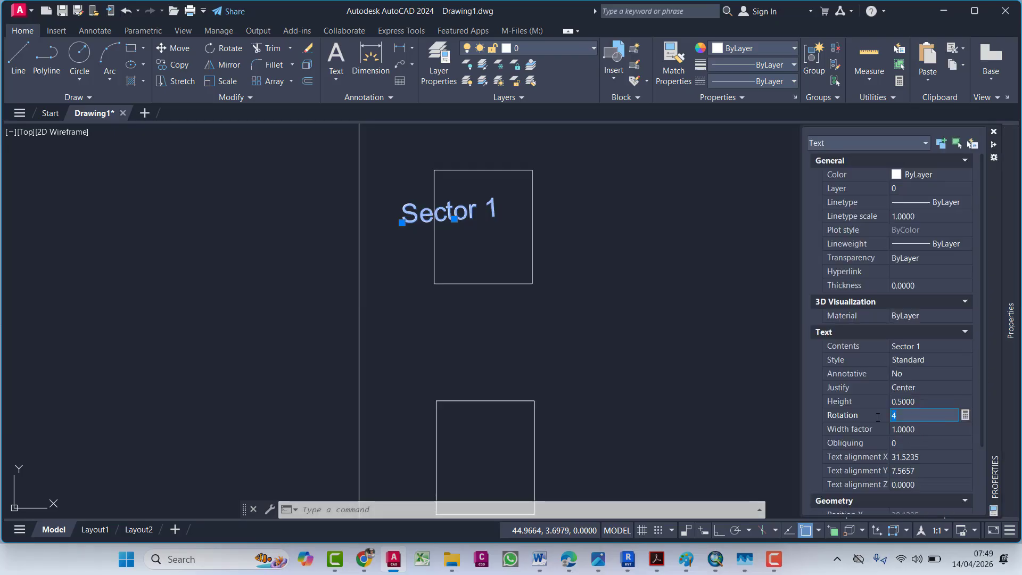
type("0")
key("Return")
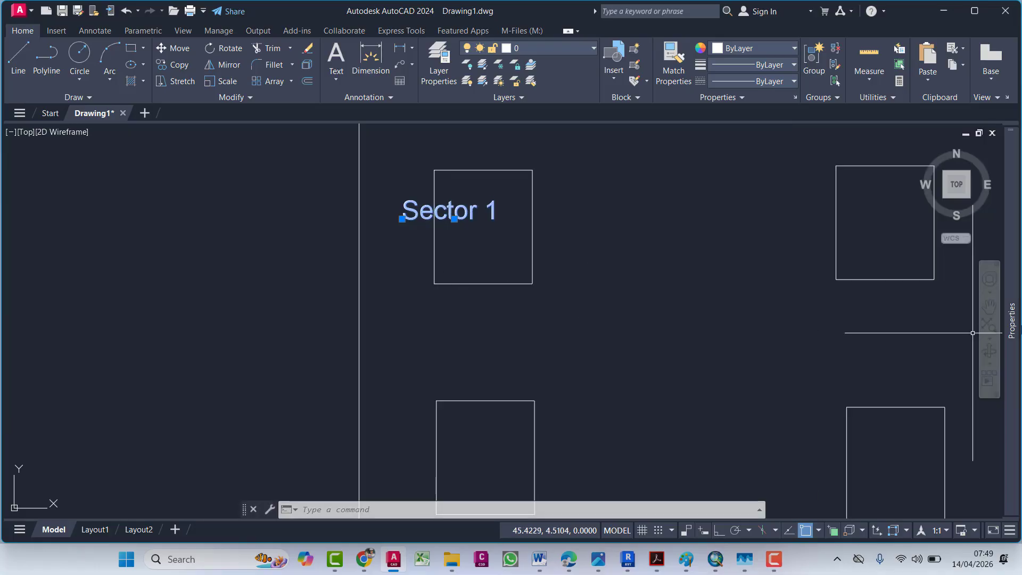
mouse_move(1015, 334)
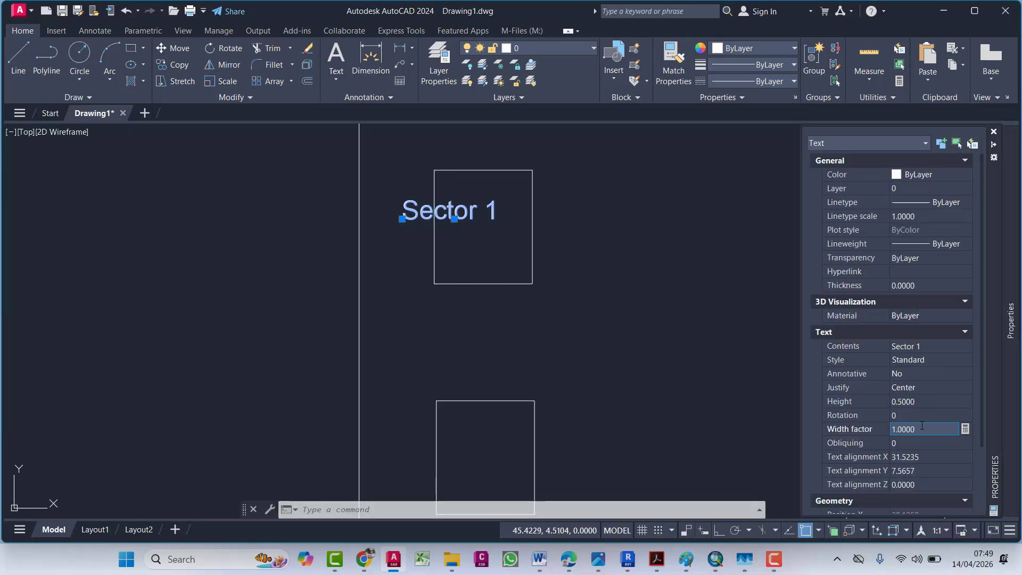
scroll(922, 426, "down", 3)
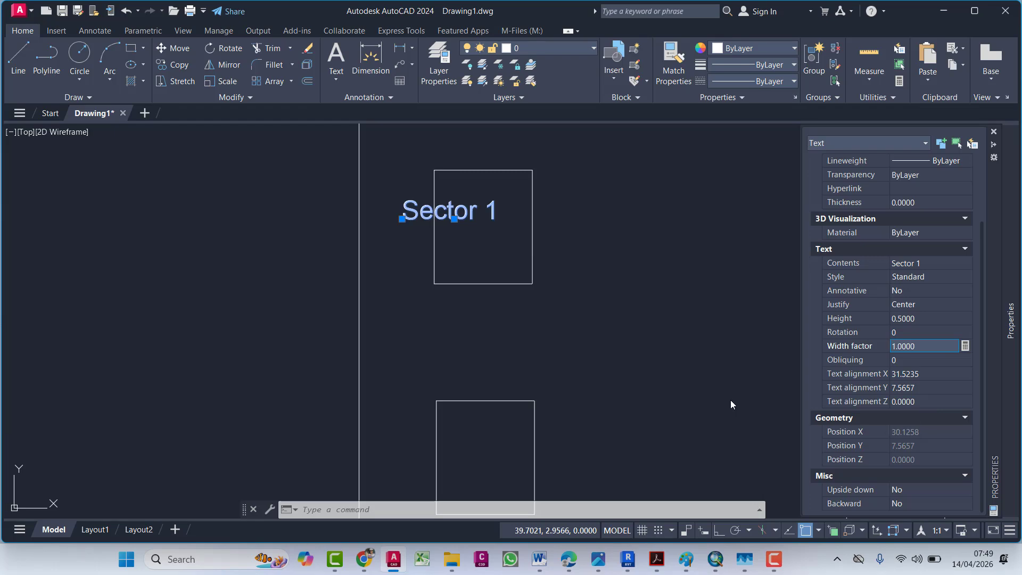
left_click(664, 292)
key("Escape")
key("Escape")
key("Escape")
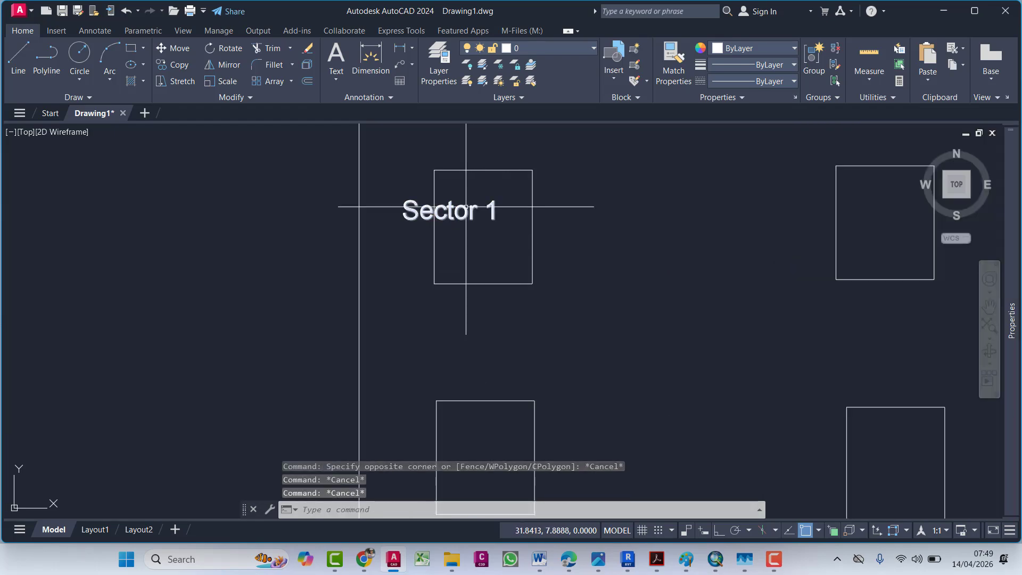
Step: Move the "Sector 1" text directly below the upper-left small rectangle
left_click(465, 207)
type("m")
key("Return")
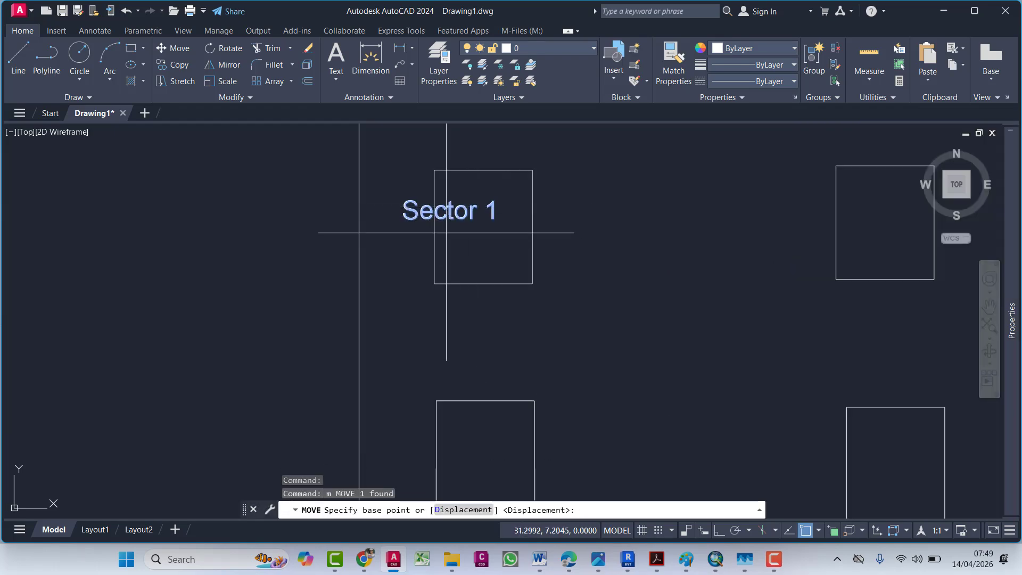
left_click(462, 238)
key("Escape")
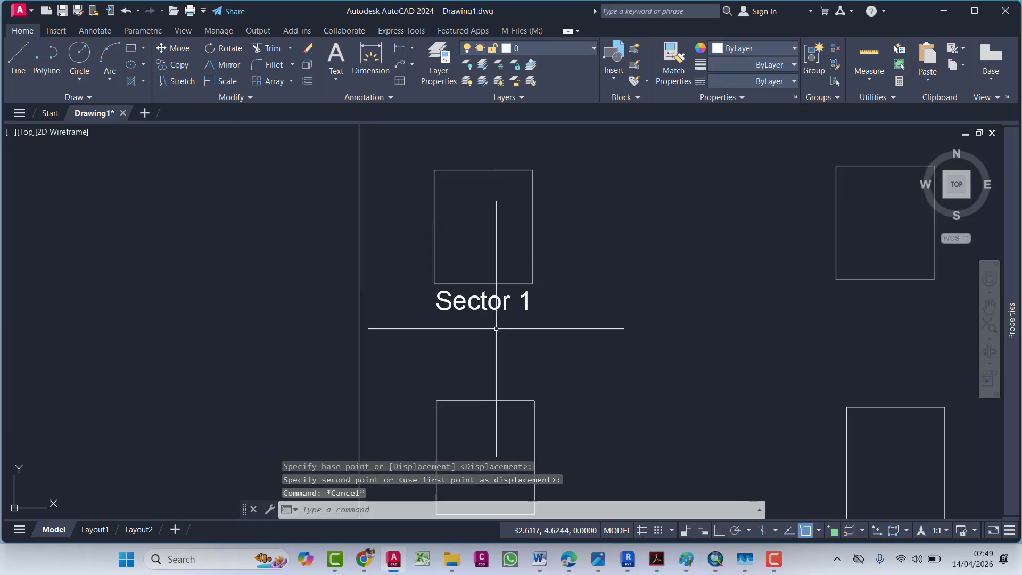
Step: Move the "Sector 1" text slightly farther down from the upper-left small rectangle
scroll(496, 298, "down", 3)
scroll(454, 267, "up", 3)
left_click(408, 274)
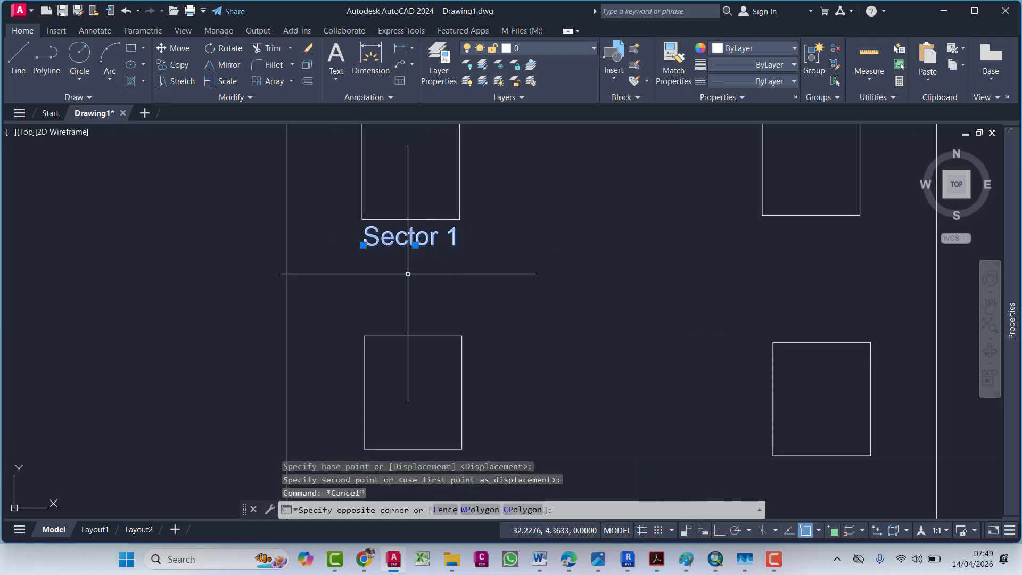
key("Escape")
key("Escape")
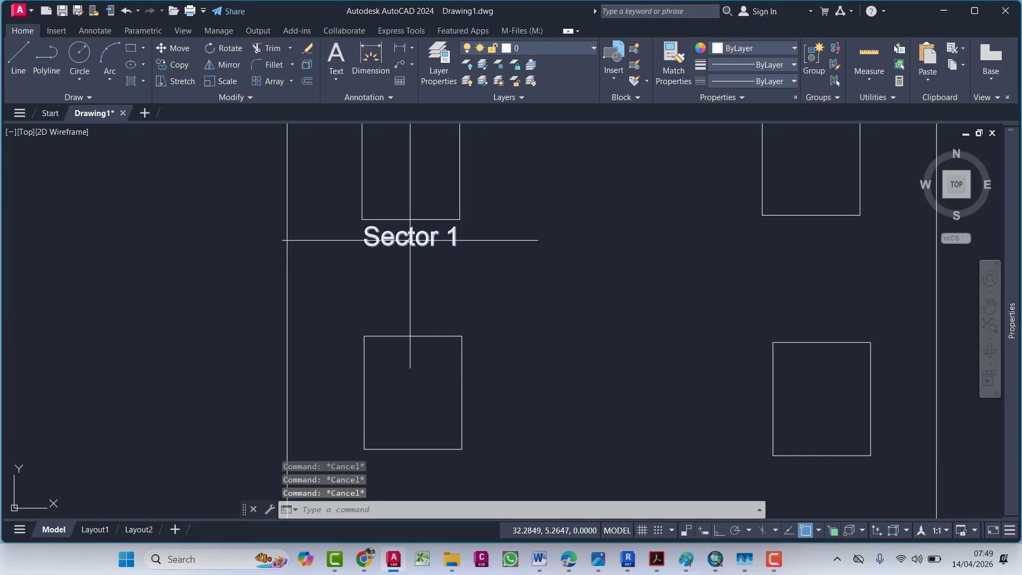
type("m")
key("Return")
left_click(401, 269)
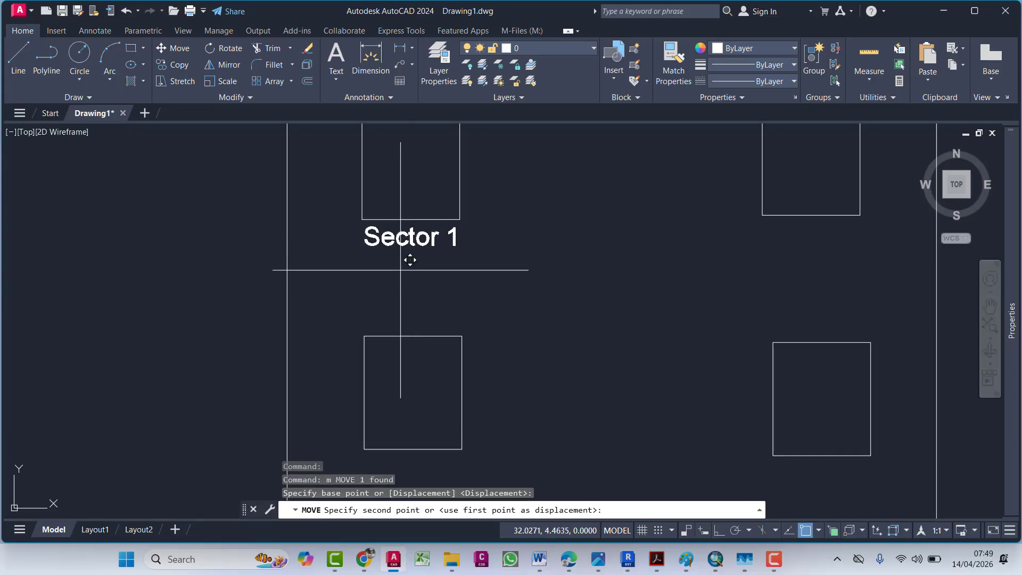
key("Escape")
key("Escape")
scroll(403, 290, "up", 4)
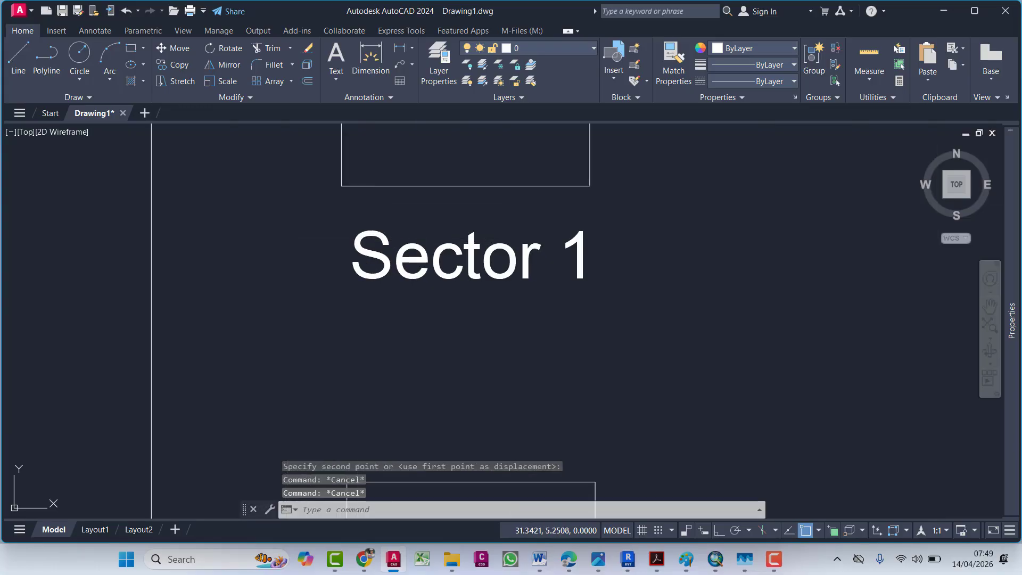
type("rec")
key("Return")
key("Escape")
key("Escape")
key("Escape")
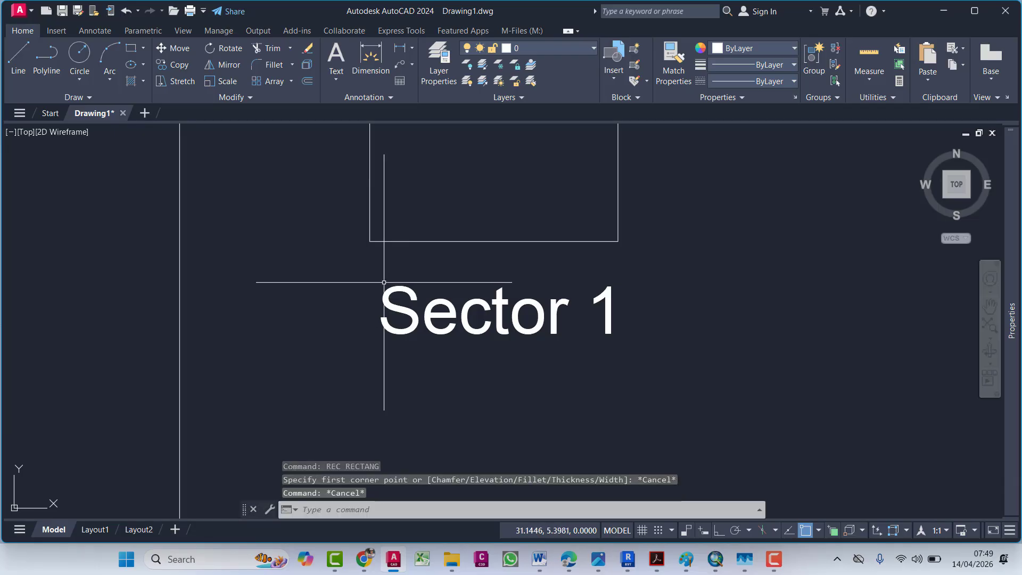
Step: Draw a tiny rectangle just above the start of the "Sector 1" text, beneath the upper-left small rectangle
type("rec")
key("Return")
left_click(367, 259)
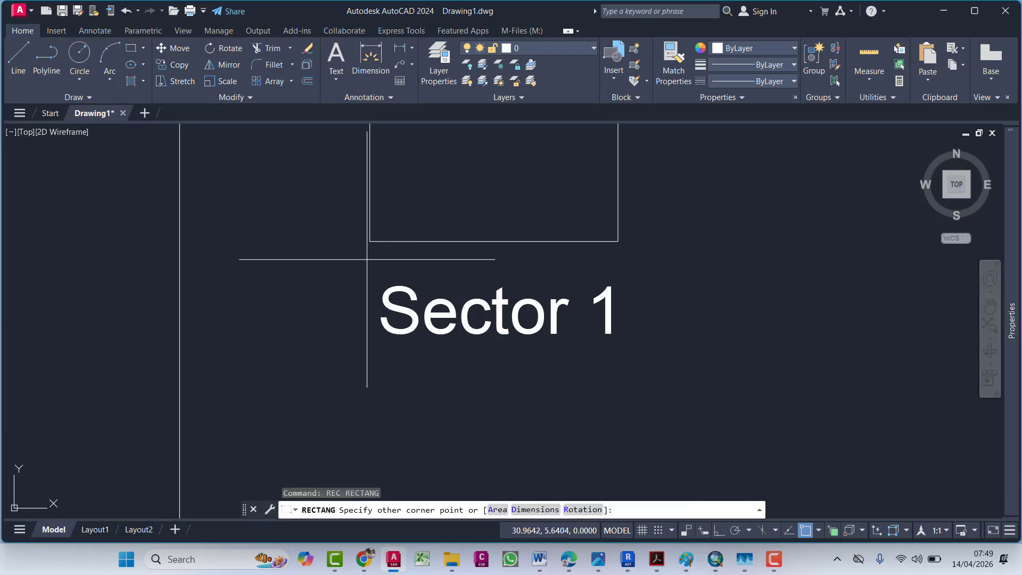
key("Escape")
key("Escape")
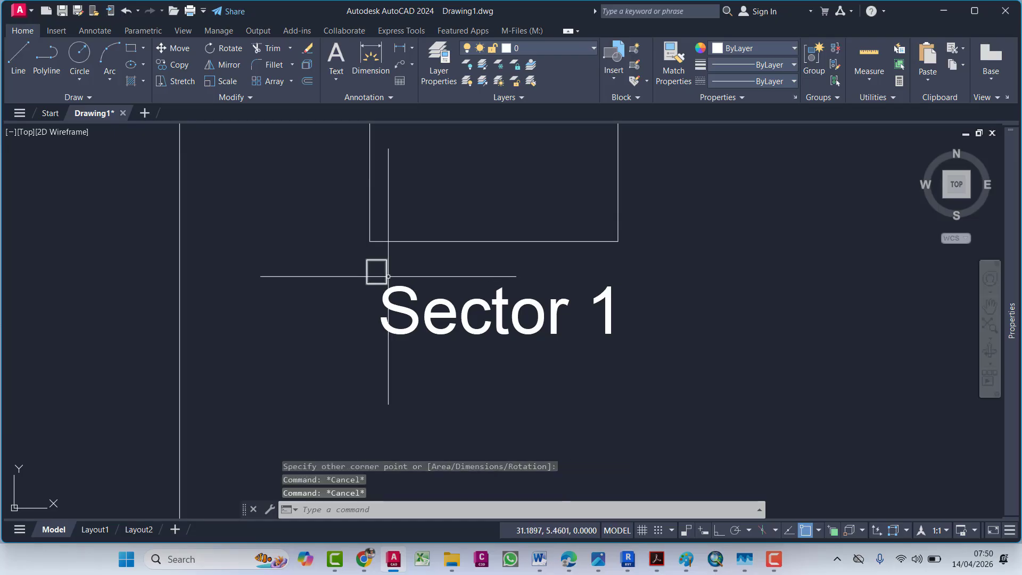
key("Escape")
key("Escape")
Step: Hatch the tiny rectangle with the SOLID pattern and colour the hatch orange
scroll(368, 277, "up", 4)
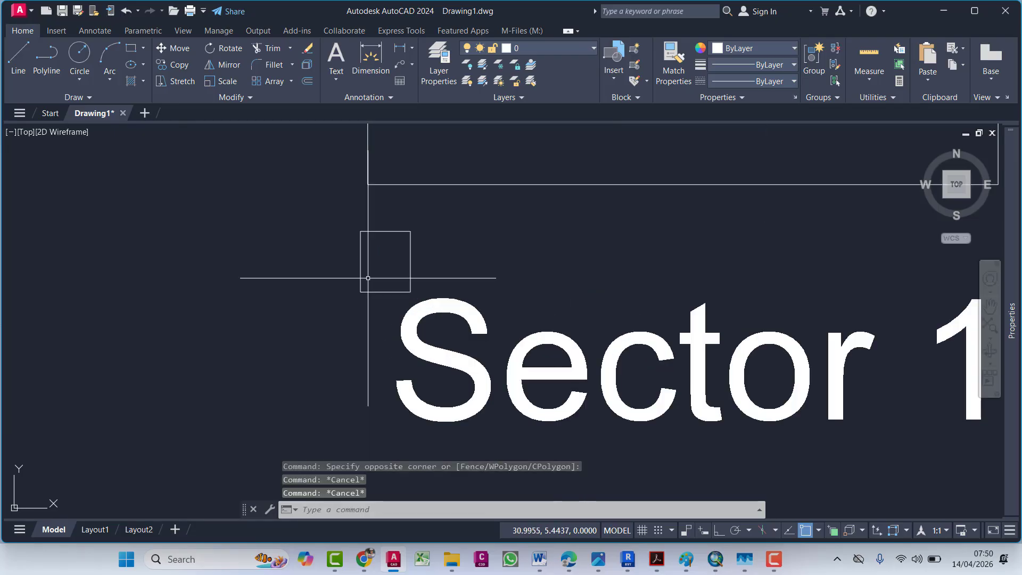
left_click(377, 292)
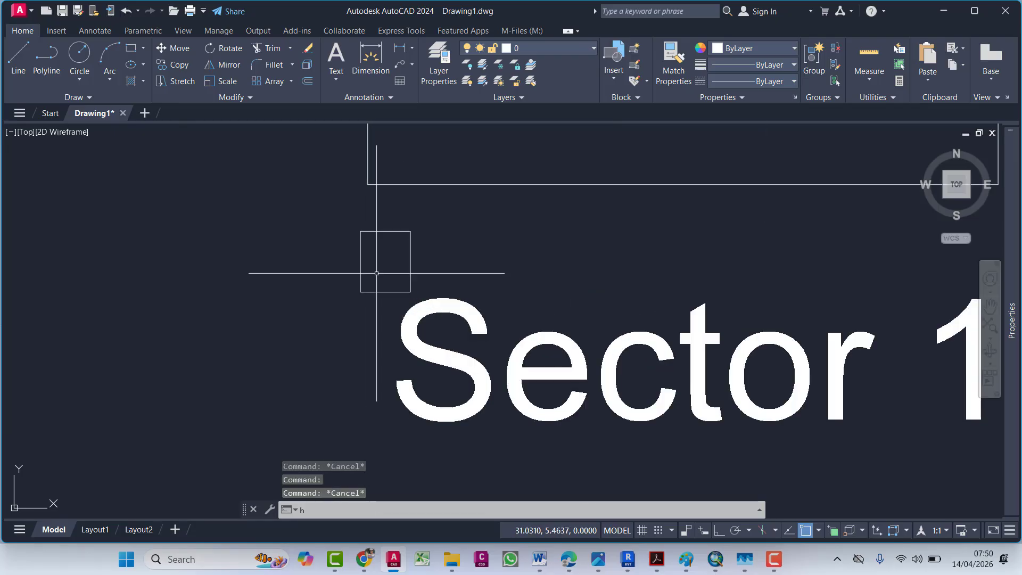
key("Return")
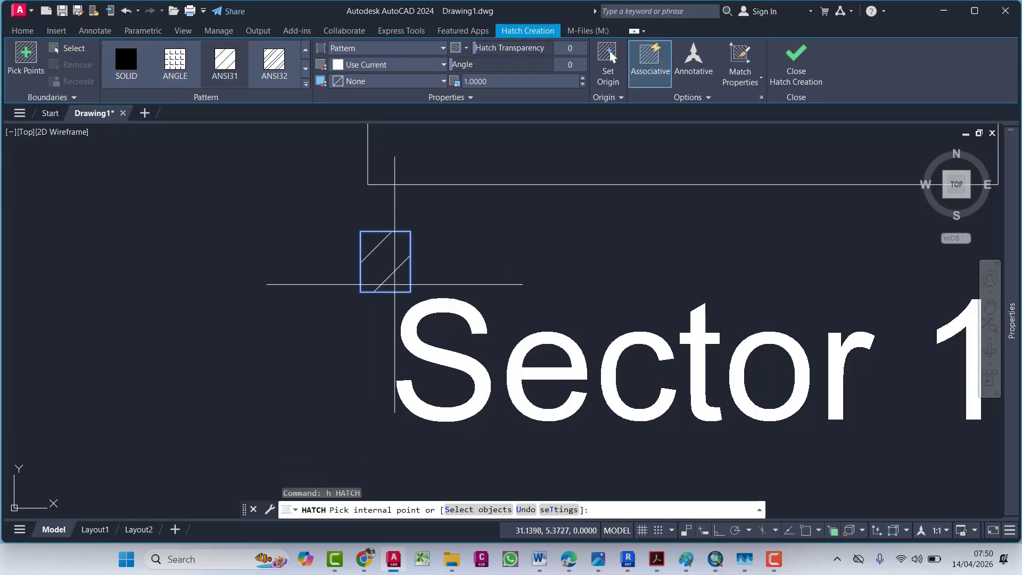
left_click(387, 277)
left_click(145, 66)
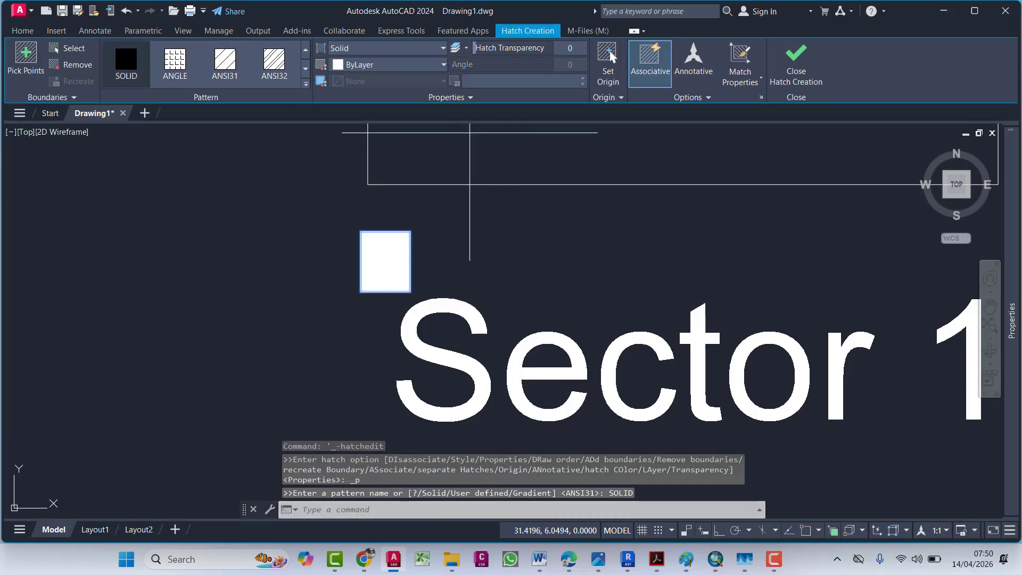
left_click(390, 68)
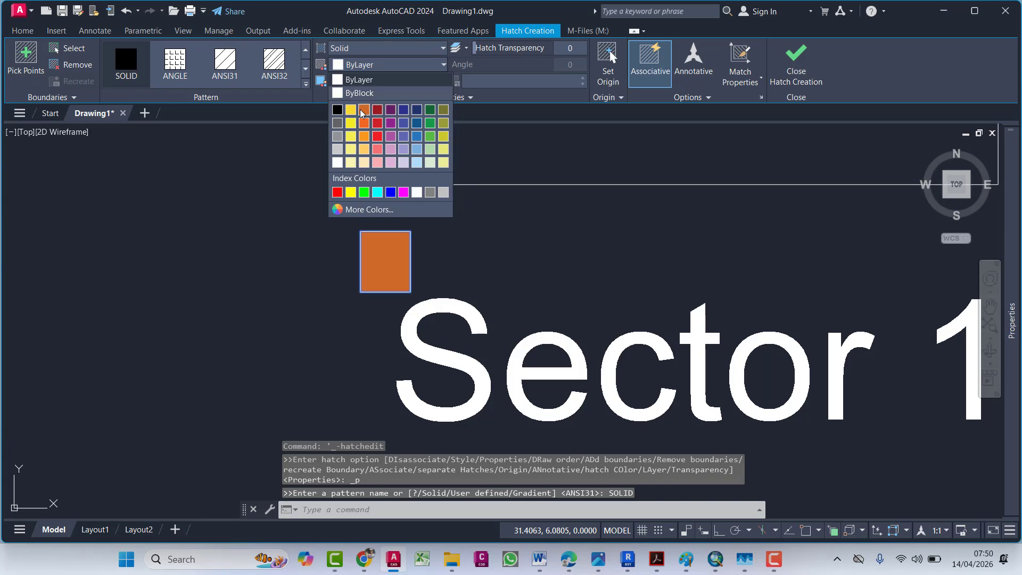
left_click(365, 114)
key("Escape")
key("Escape")
scroll(320, 220, "down", 7)
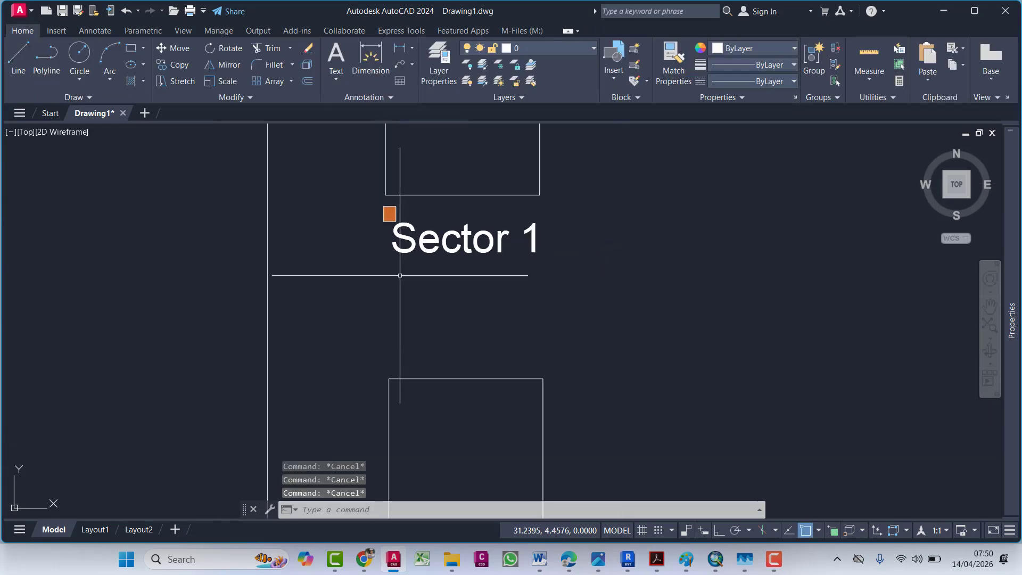
scroll(402, 251, "up", 2)
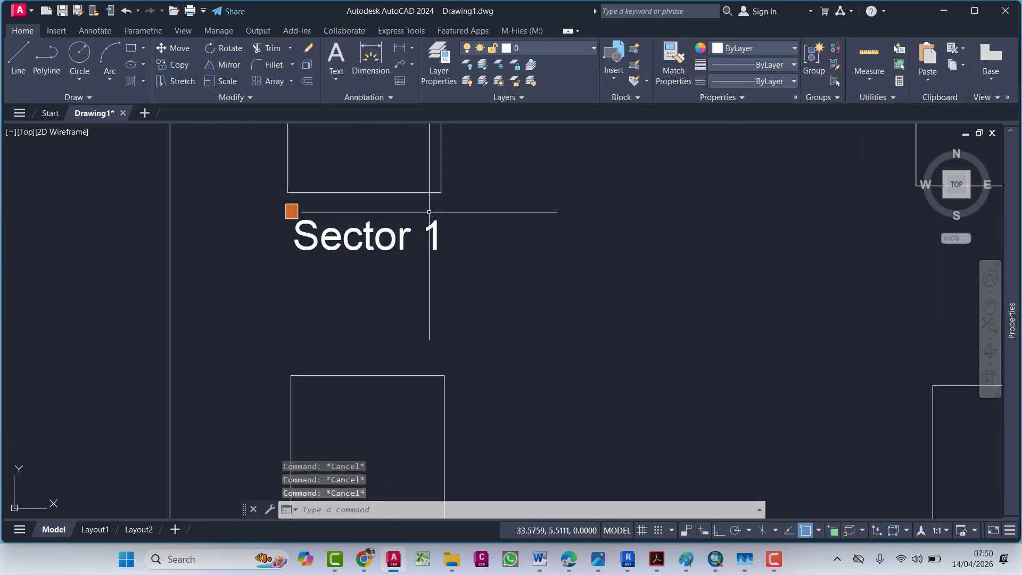
scroll(429, 212, "down", 3)
left_click(447, 195)
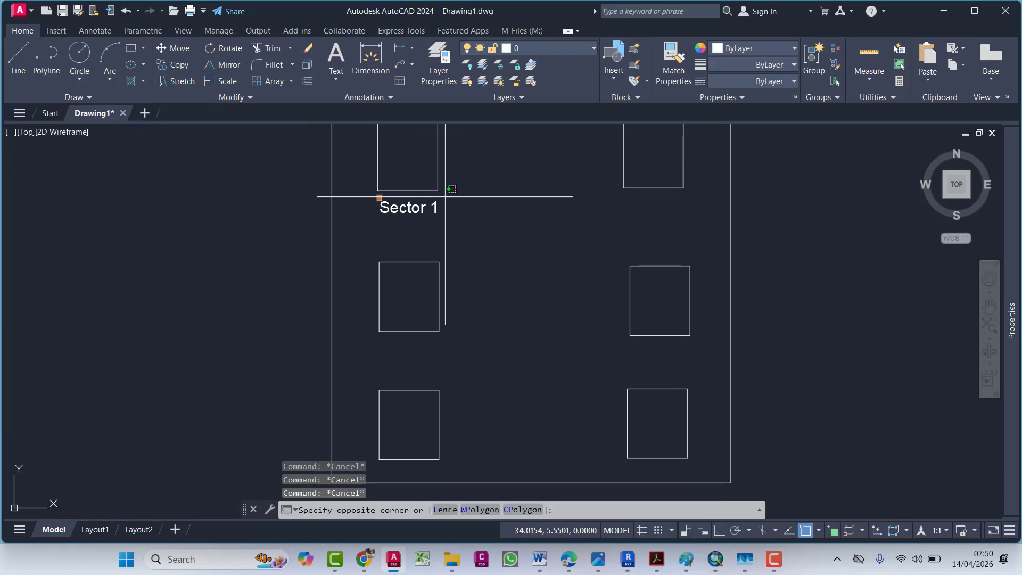
left_click(369, 230)
type("co")
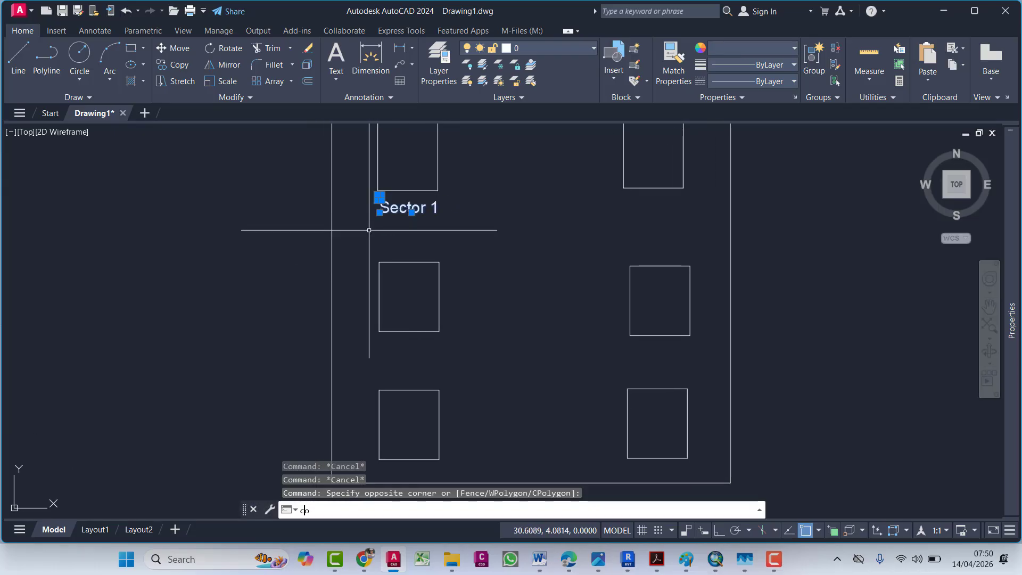
key("Return")
key("Escape")
key("Escape")
Step: Edit the "Sector 1" text to read "A-Sector 1" and leave text editing
scroll(412, 212, "up", 5)
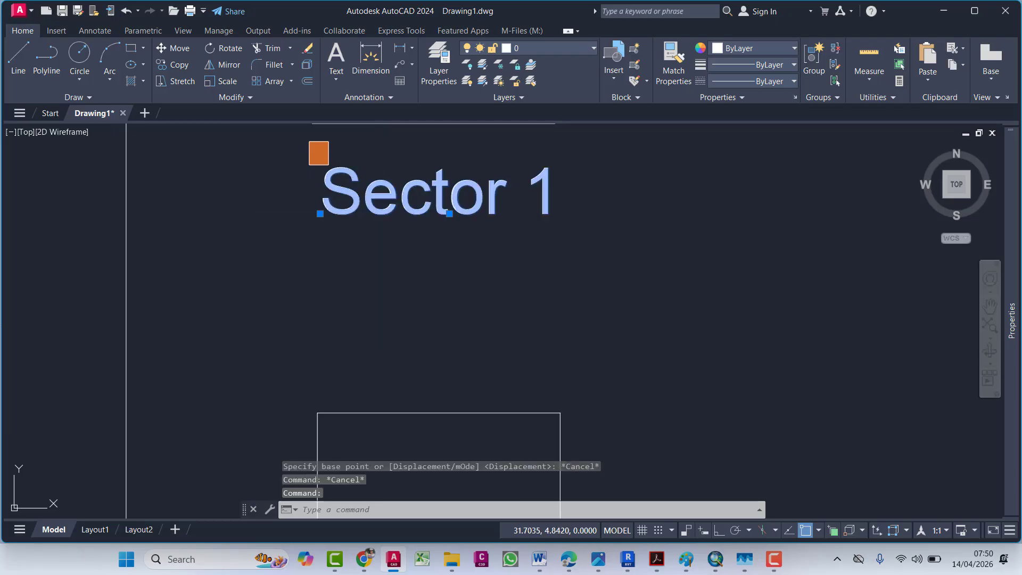
double_click(328, 216)
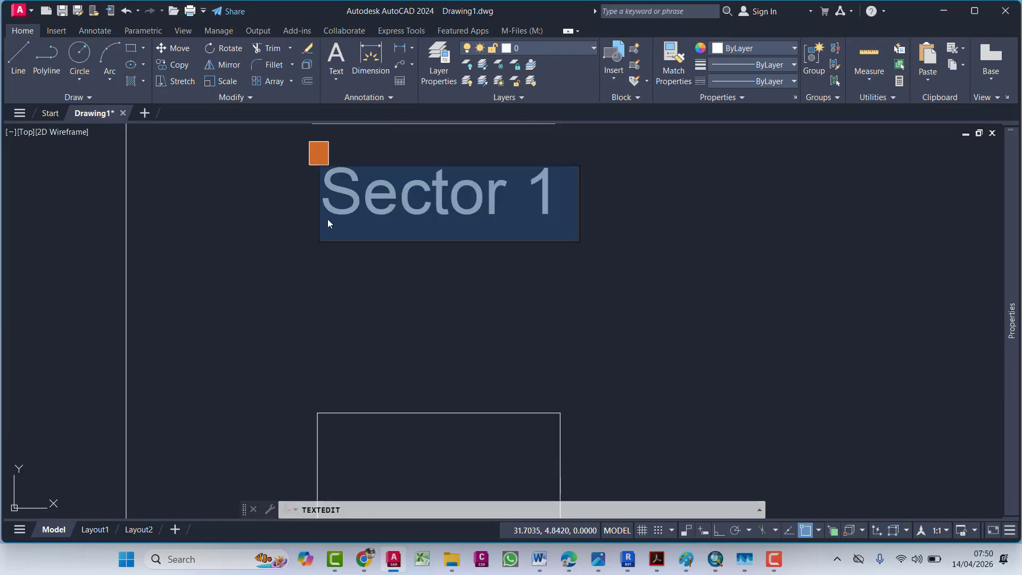
type("A")
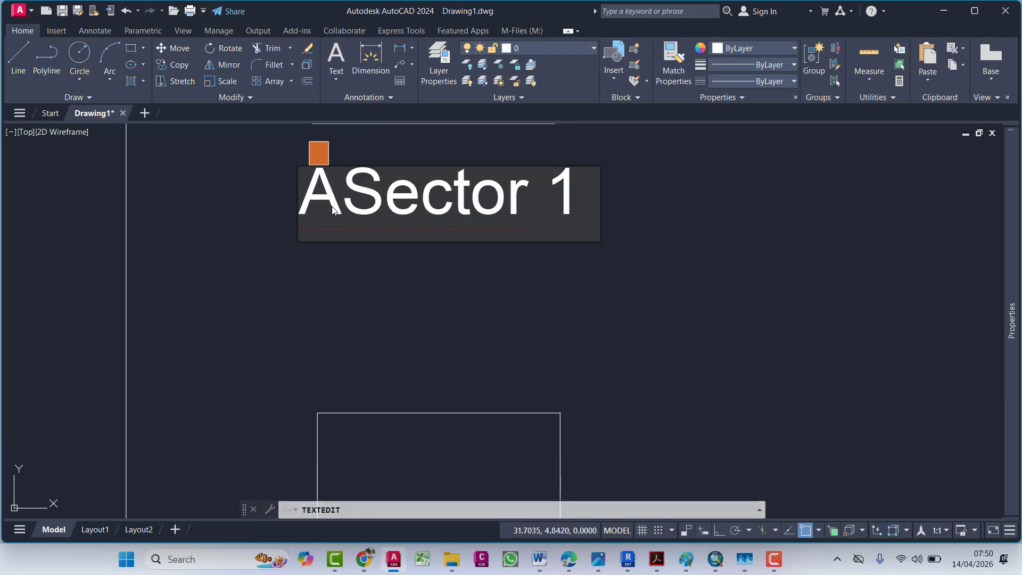
type("-")
left_click(365, 269)
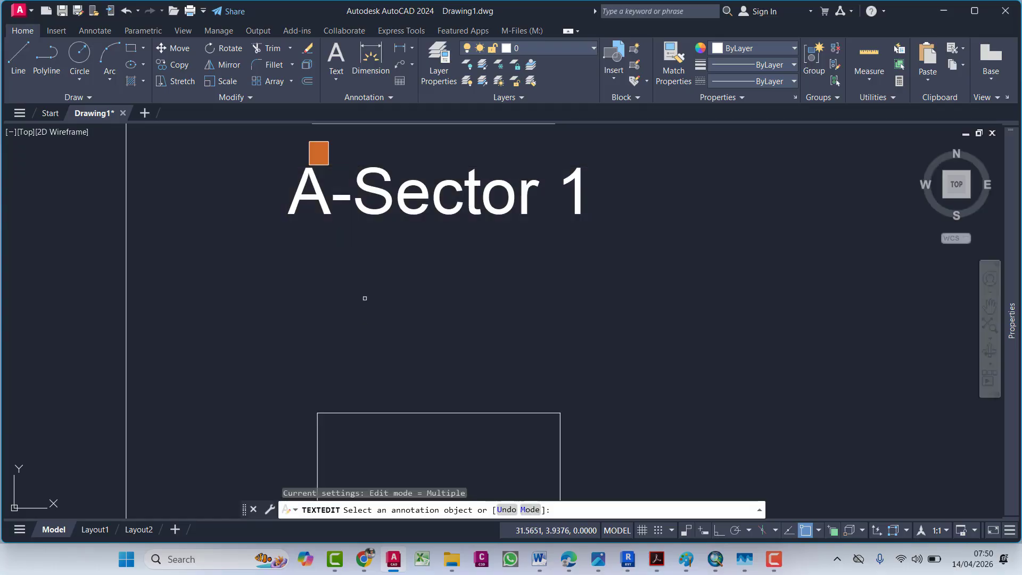
scroll(365, 296, "down", 3)
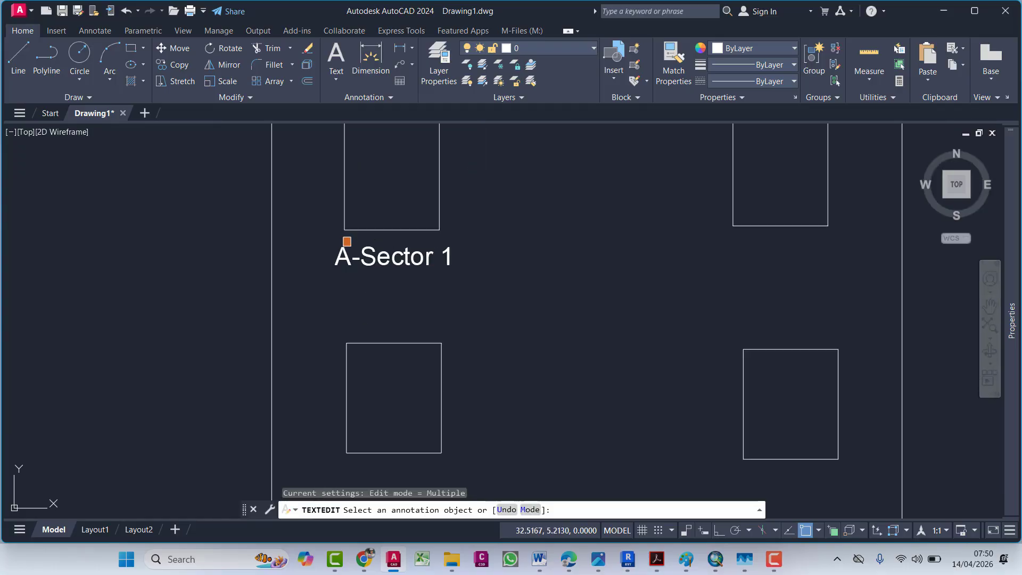
scroll(379, 273, "up", 2)
left_click(380, 261)
key("Escape")
key("Escape")
key("Escape")
Step: Move the orange square and its outline sideways to near the centre above the "A-Sector 1" text
left_click(339, 222)
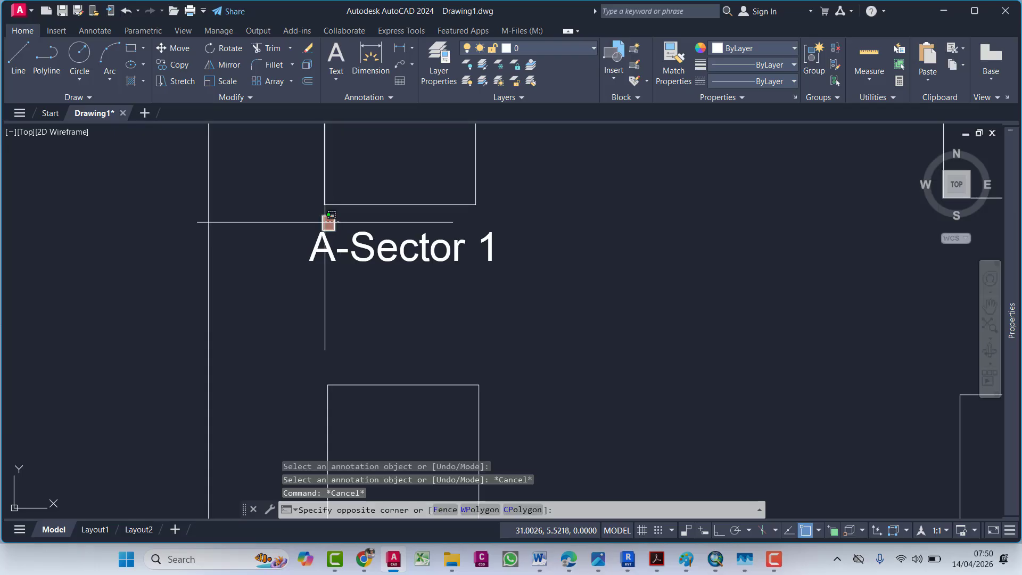
left_click(315, 219)
key("Return")
left_click(359, 316)
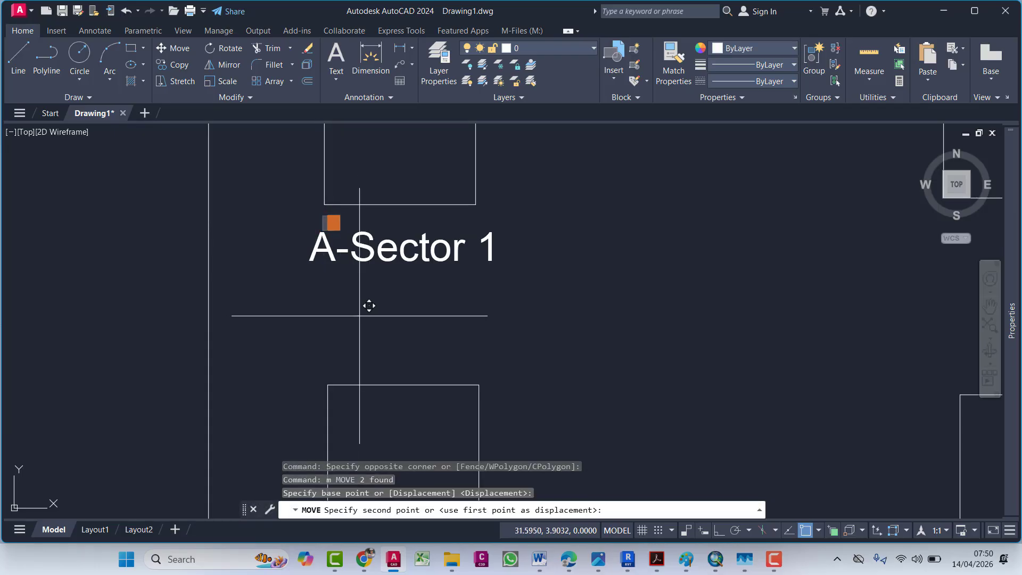
key("Escape")
key("Escape")
scroll(414, 300, "down", 3)
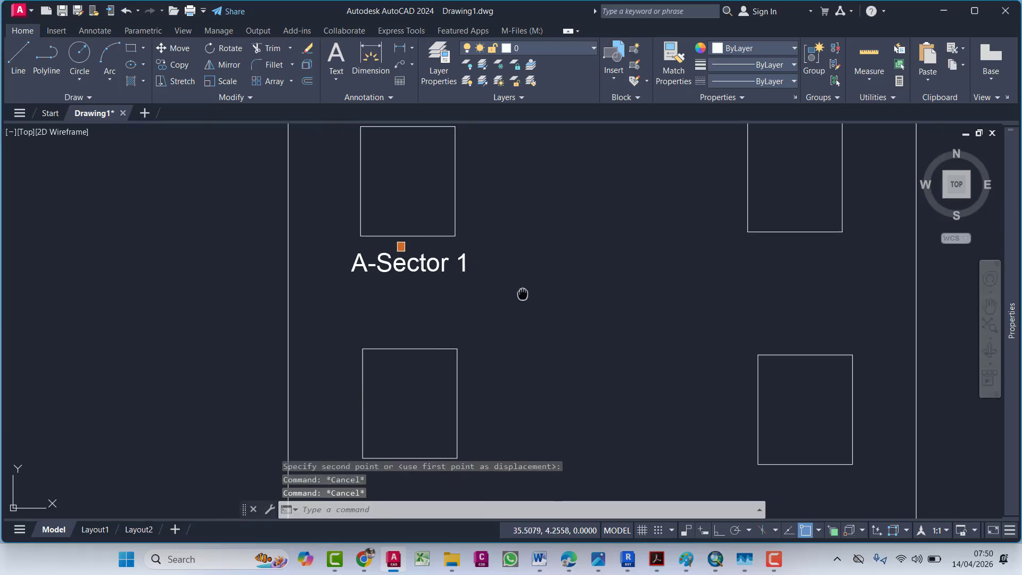
Step: Copy the "A-Sector 1" text with its orange square and outline to below the upper-right small rectangle
left_click(373, 256)
left_click(342, 290)
left_click(443, 242)
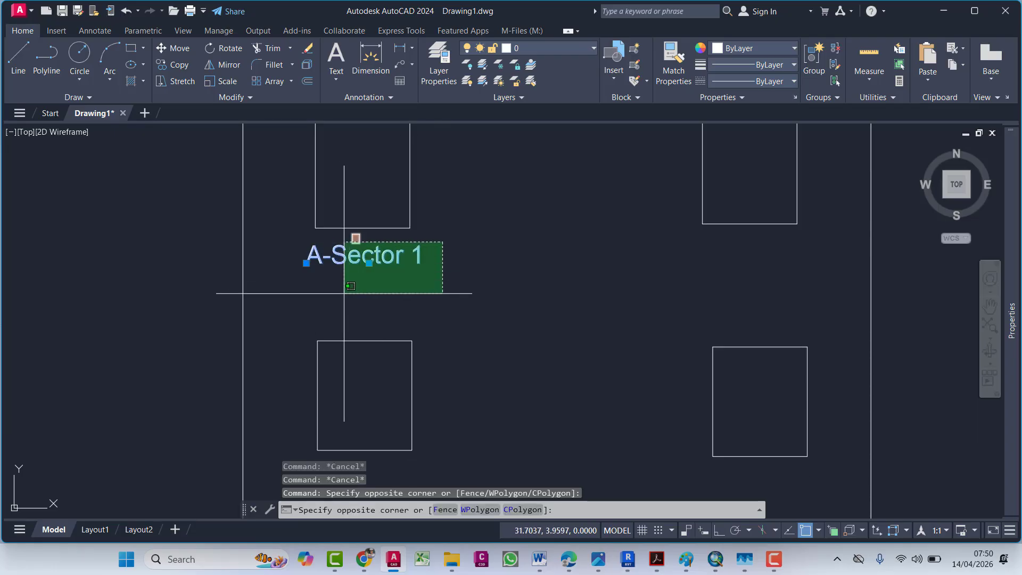
left_click(298, 301)
type("m")
key("BackSpace")
type("co")
key("Return")
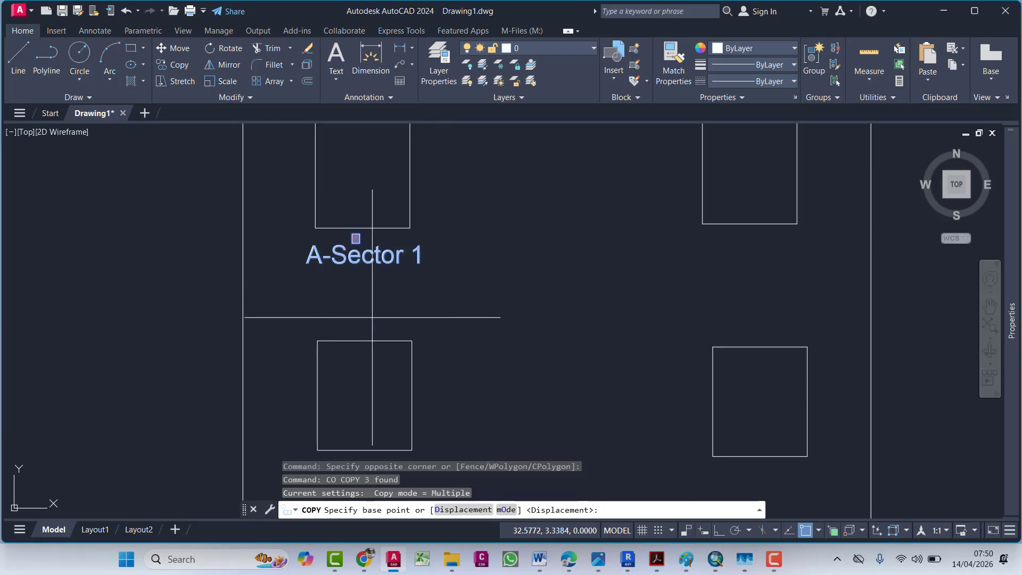
left_click(364, 316)
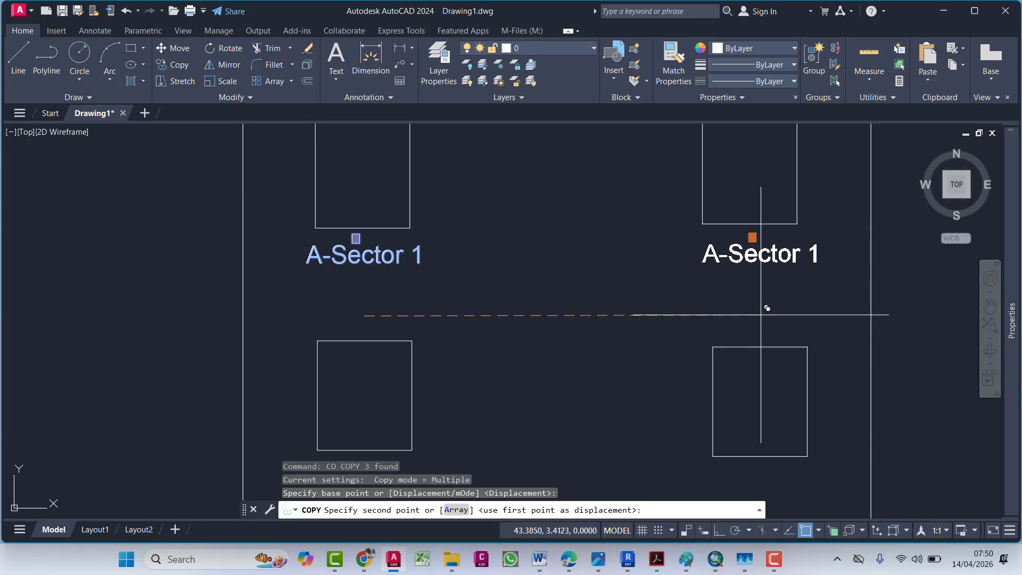
left_click(782, 307)
Step: Place further copies of the label and orange square below the middle-left and middle-right small rectangles
scroll(613, 345, "down", 5)
scroll(612, 345, "left", 4)
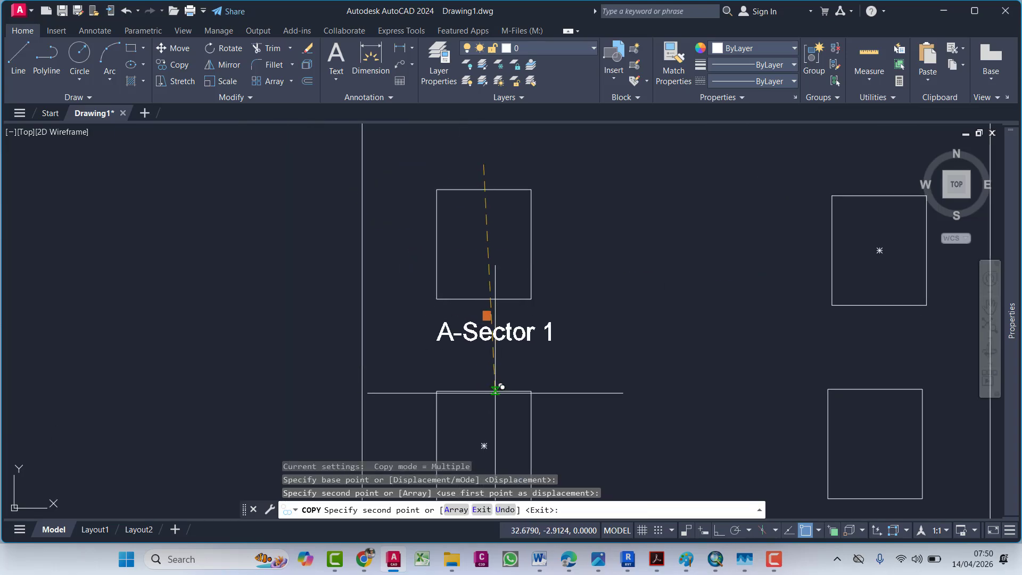
left_click(489, 390)
scroll(486, 388, "right", 5)
scroll(486, 389, "down", 1)
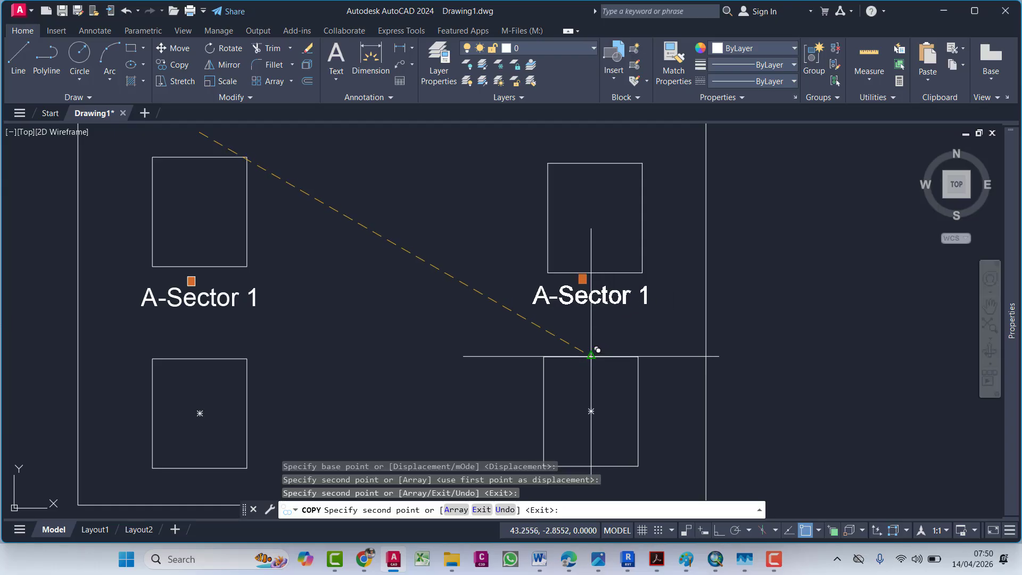
scroll(603, 357, "up", 4)
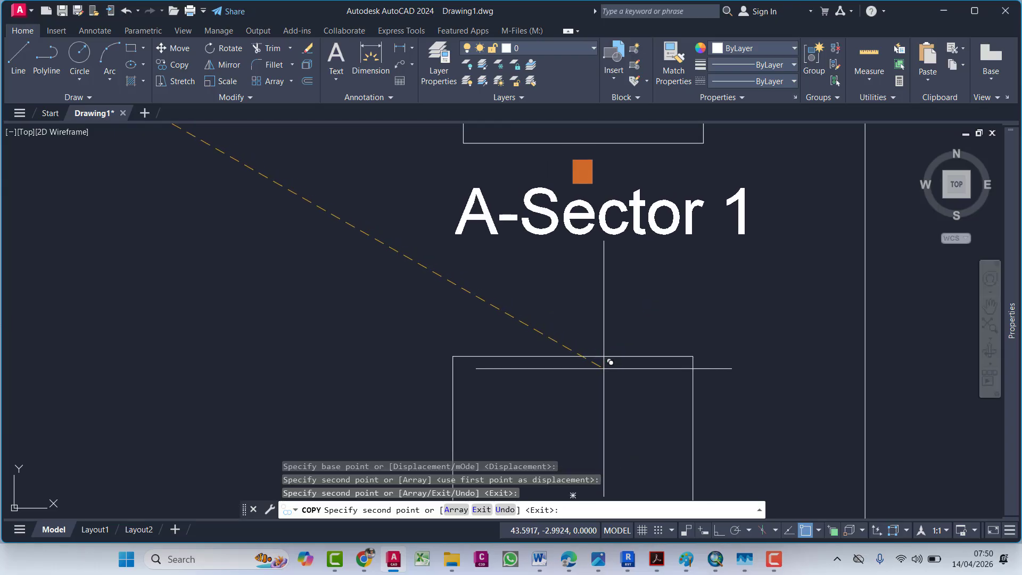
left_click(610, 360)
Step: Place copies of the label and orange square below the lower-left and lower-right small rectangles and finish copying
scroll(610, 360, "down", 4)
scroll(479, 423, "left", 3)
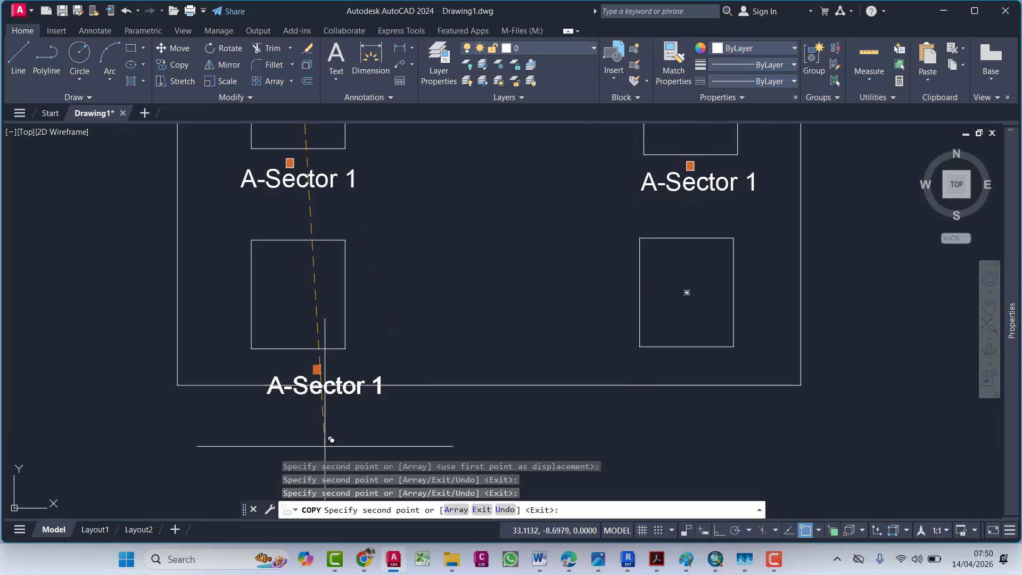
scroll(307, 425, "up", 4)
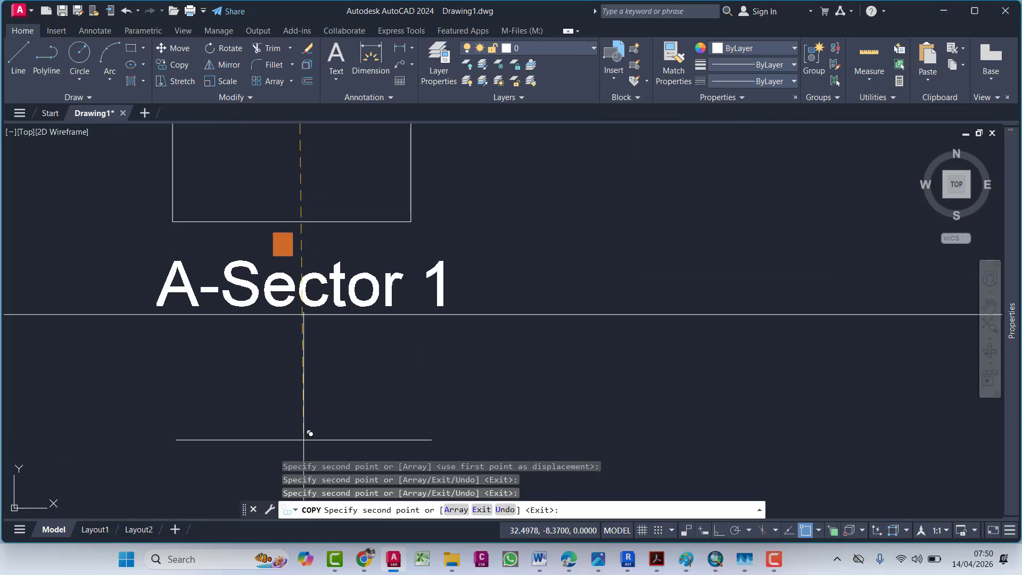
left_click(304, 439)
scroll(453, 443, "down", 2)
middle_click_drag(623, 447, 197, 456)
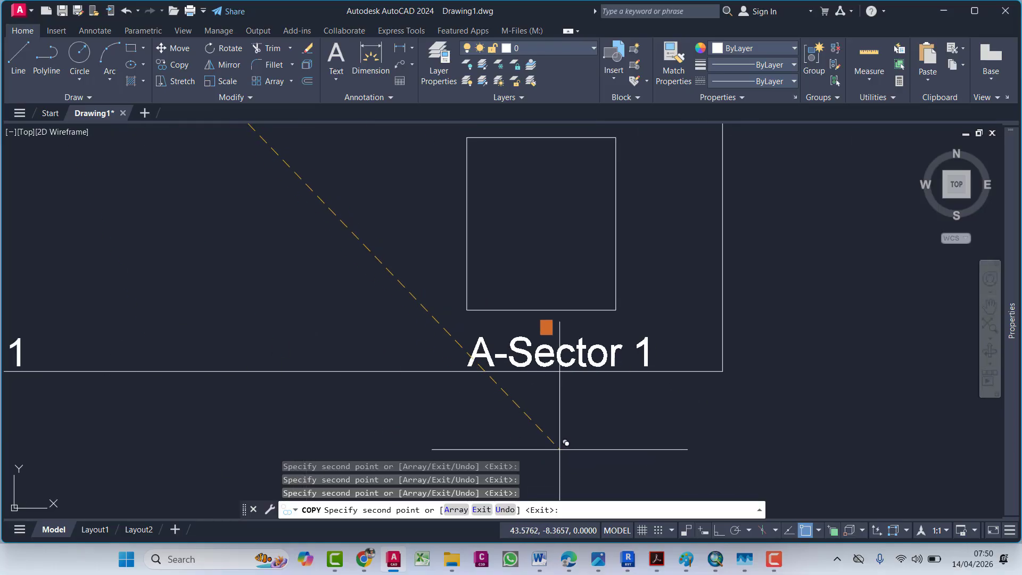
key("Escape")
Step: Stretch the outer frame's lower edge straight down by about 1.6 units, with Ortho on, to clear the lowest labels
left_click(333, 342)
left_click(271, 385)
scroll(270, 385, "down", 4)
middle_click_drag(261, 411, 407, 364)
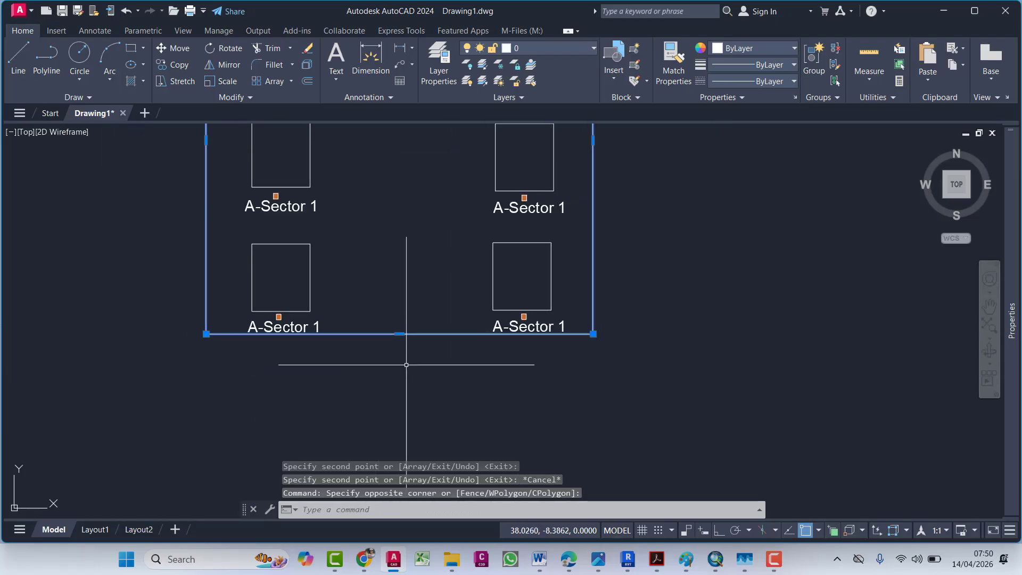
left_click(399, 334)
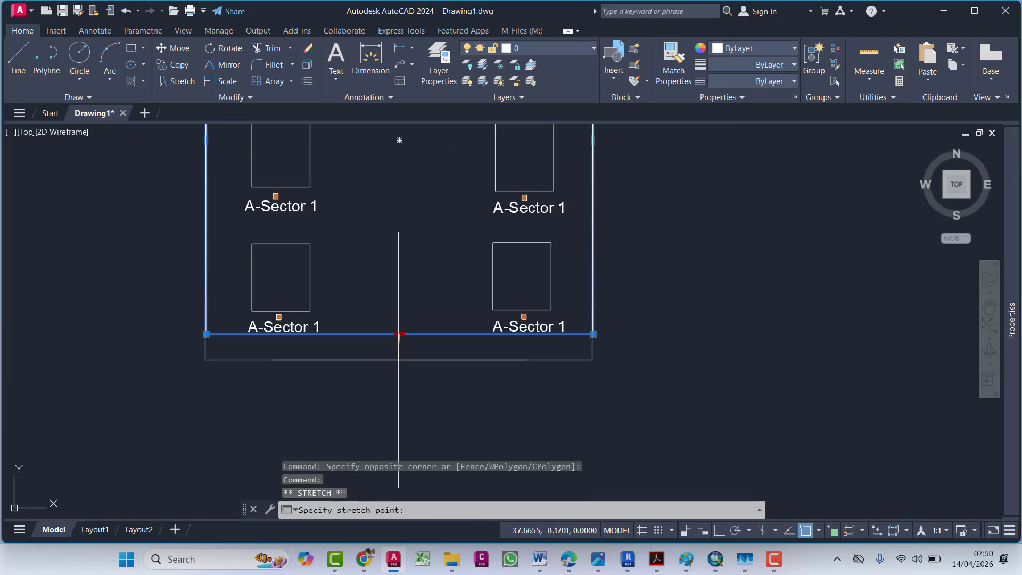
key("F8")
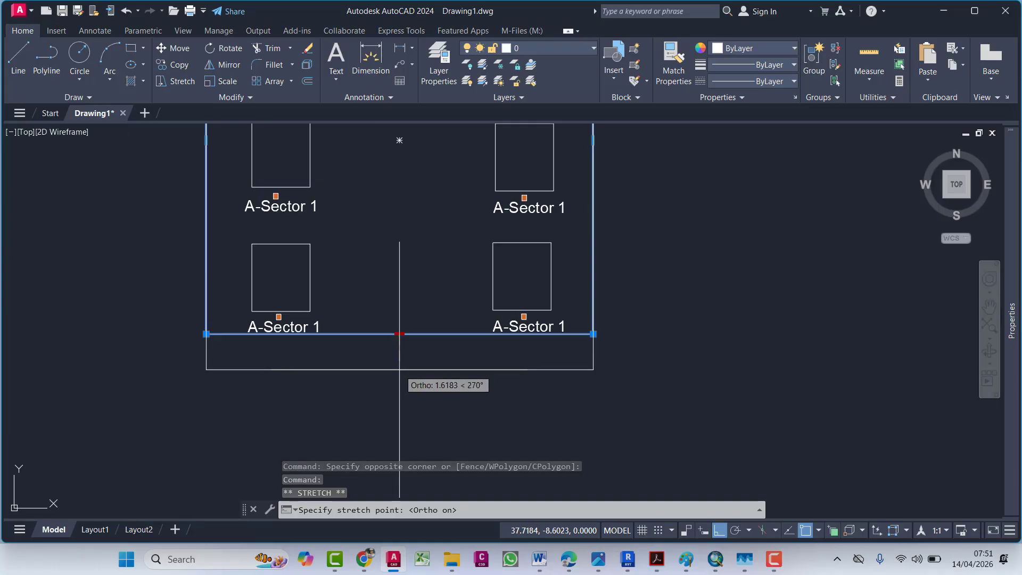
key("Escape")
Step: Copy the whole frame with its six small rectangles, labels and orange squares horizontally to the right, leaving a gap between the frames
scroll(335, 399, "down", 4)
left_click(505, 178)
left_click(287, 384)
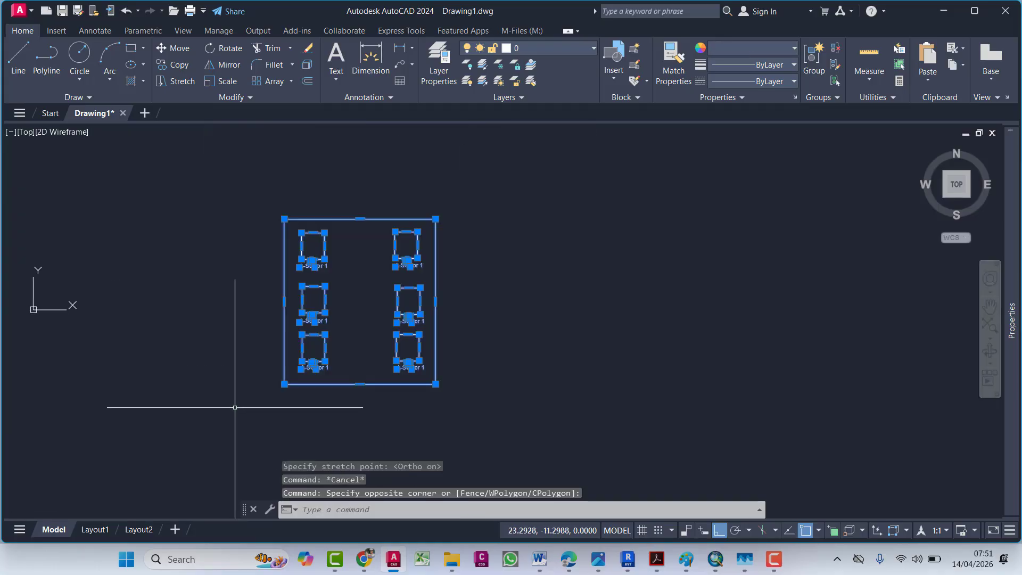
type("co")
key("Return")
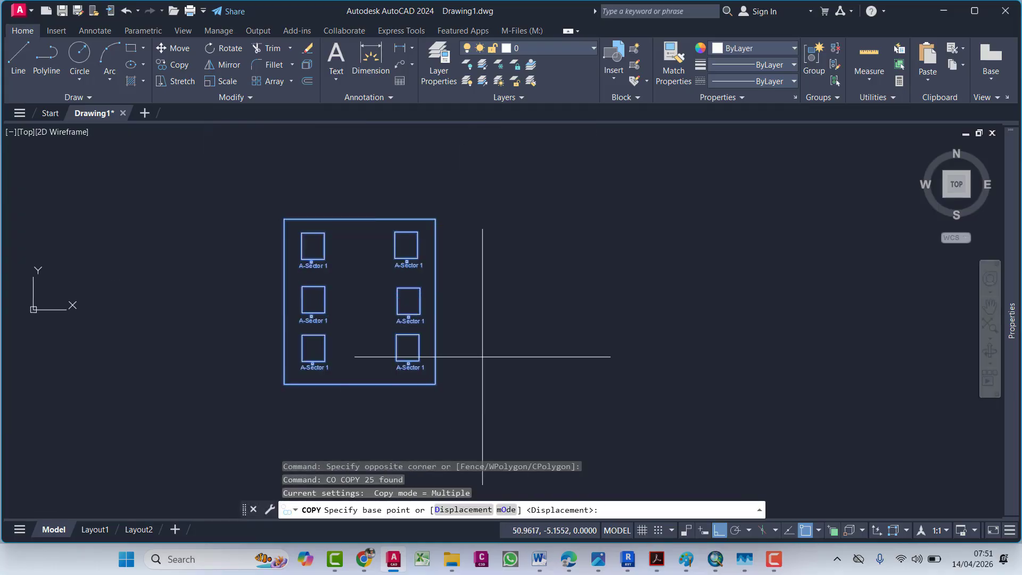
left_click(445, 299)
left_click(644, 300)
key("Escape")
key("Escape")
scroll(495, 270, "up", 4)
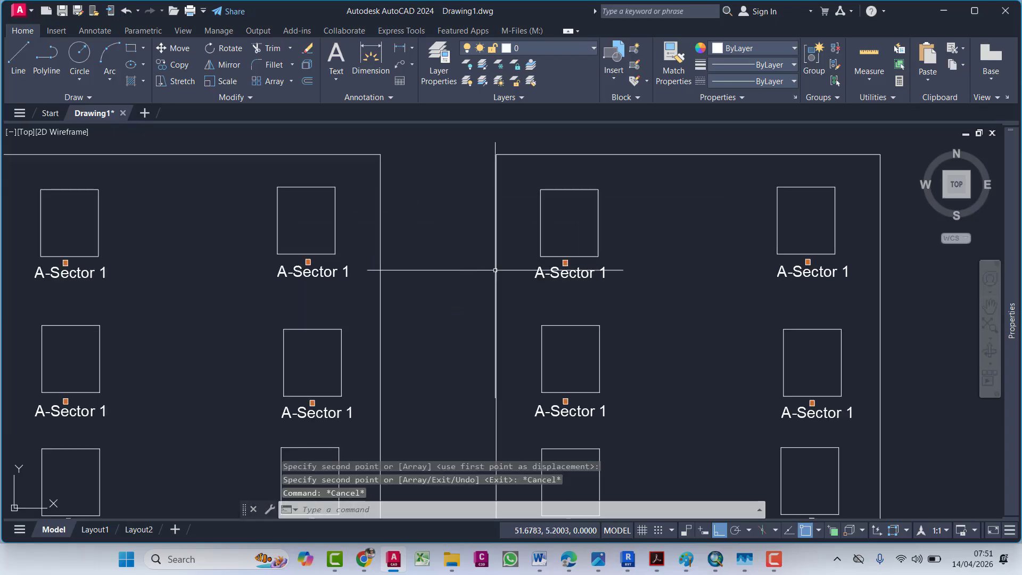
Step: Delete the "A-Sector 1" text below the upper-left small rectangle of the copied frame
scroll(507, 251, "up", 4)
left_click(510, 248)
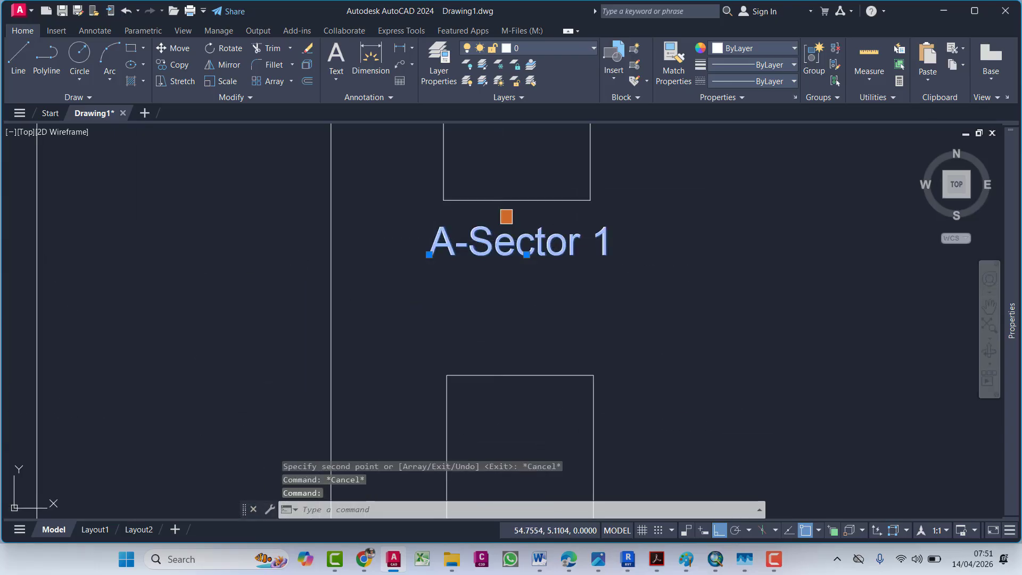
key("Escape")
key("Escape")
key("Escape")
key("Escape")
left_click(630, 238)
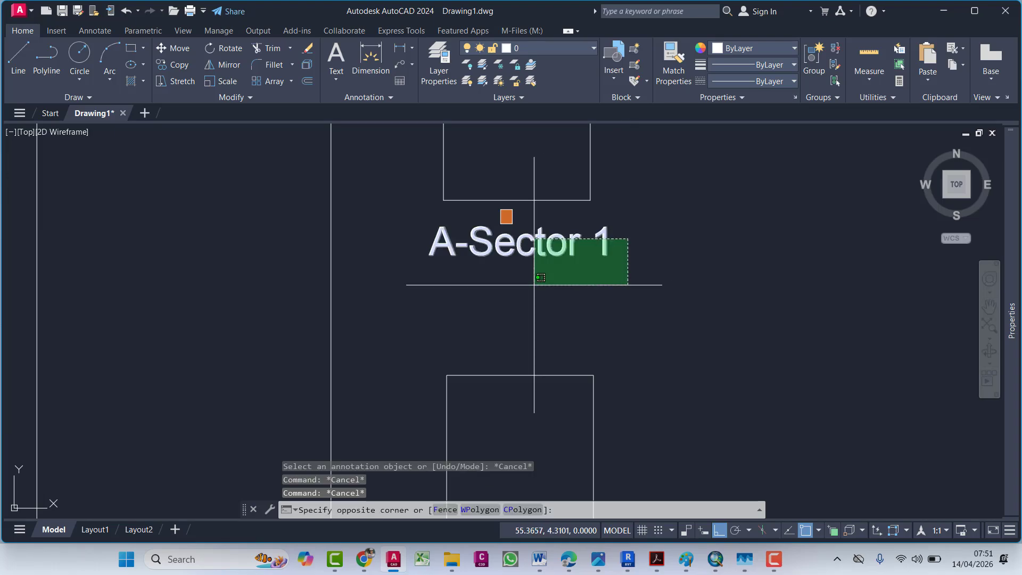
left_click(534, 286)
key("Delete")
Step: Write multiline text with "A" above "Sector 1" below the copied frame's upper-left small rectangle
type("MT")
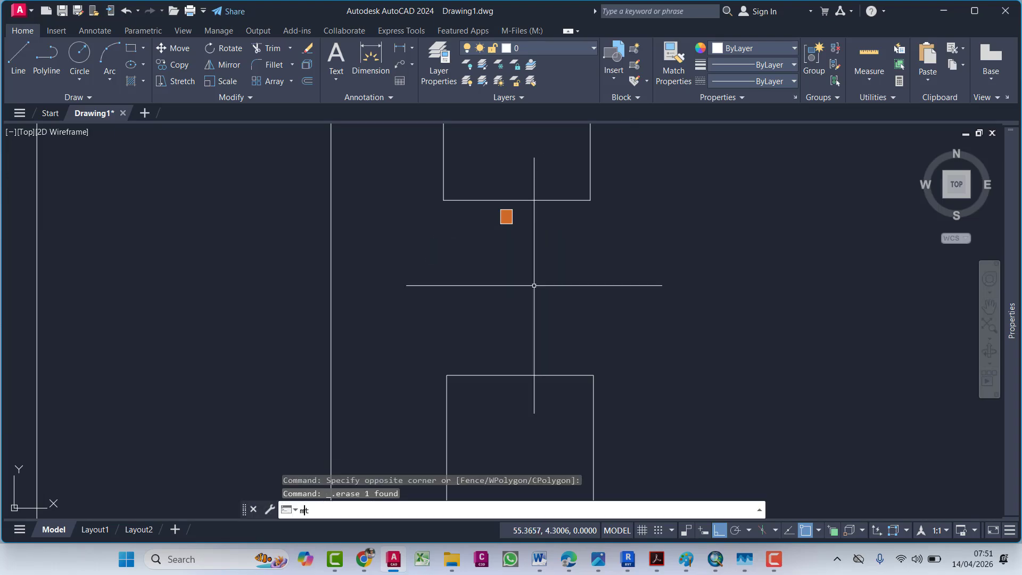
key("Return")
left_click(449, 249)
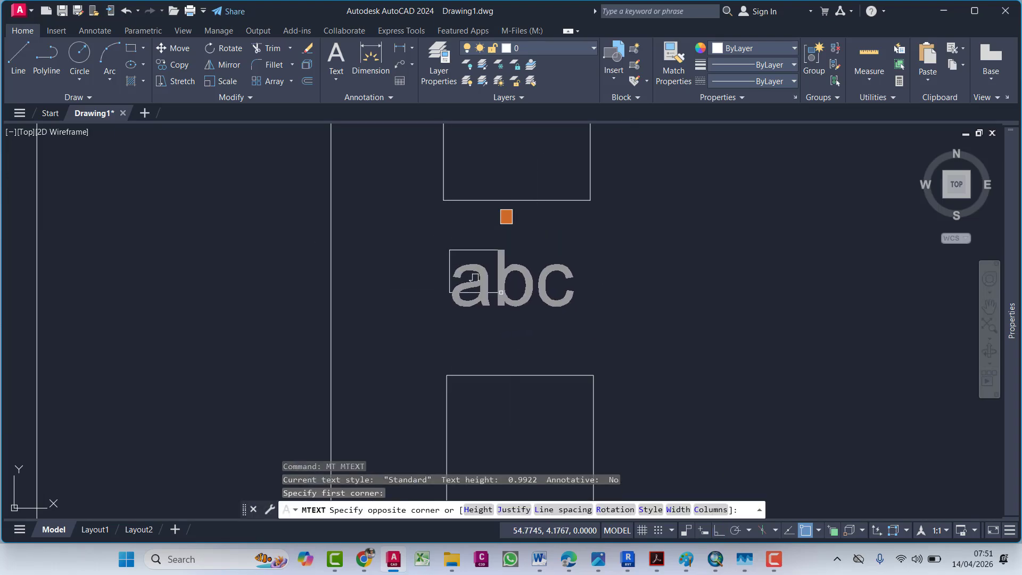
left_click(607, 327)
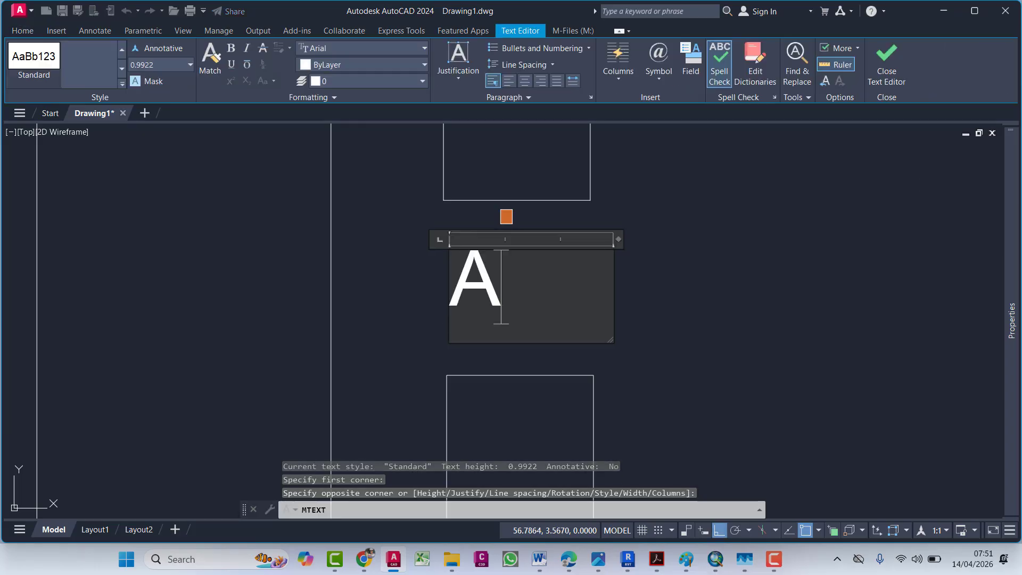
key("Return")
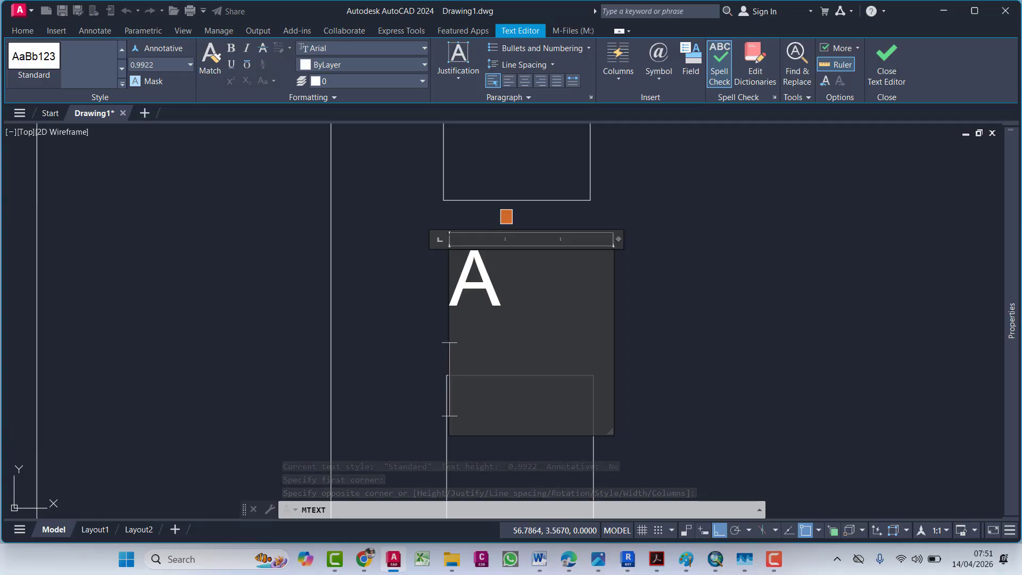
type("Sect")
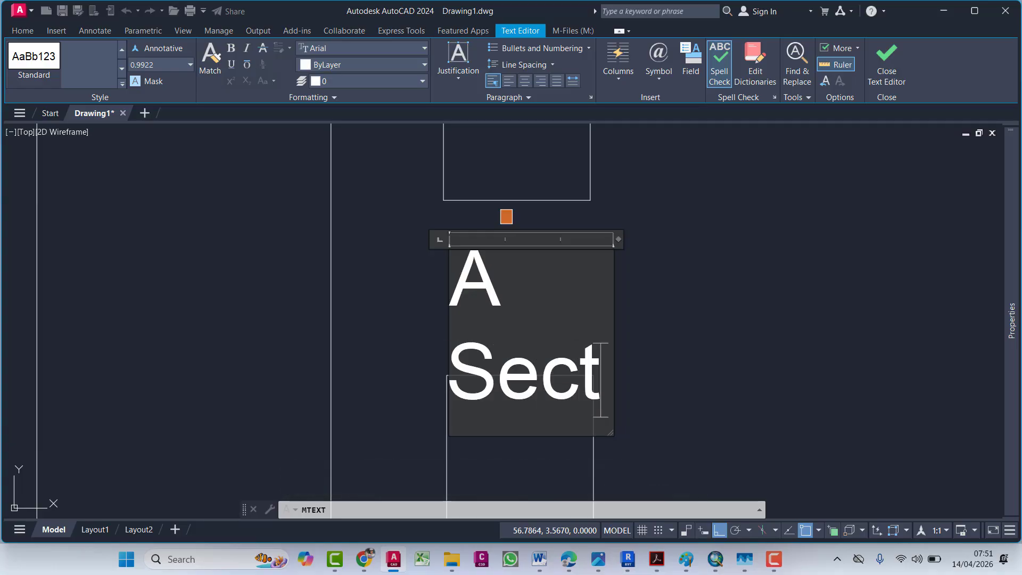
type("or")
key("Return")
type("1")
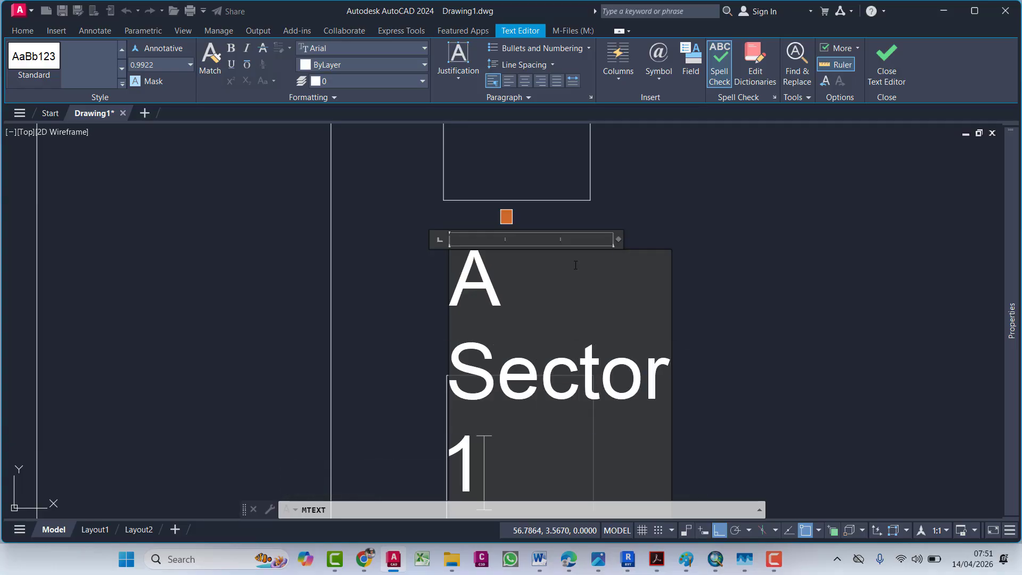
Step: Widen the multiline text box so "Sector 1" fits on one line, and finish the text
scroll(500, 396, "down", 4)
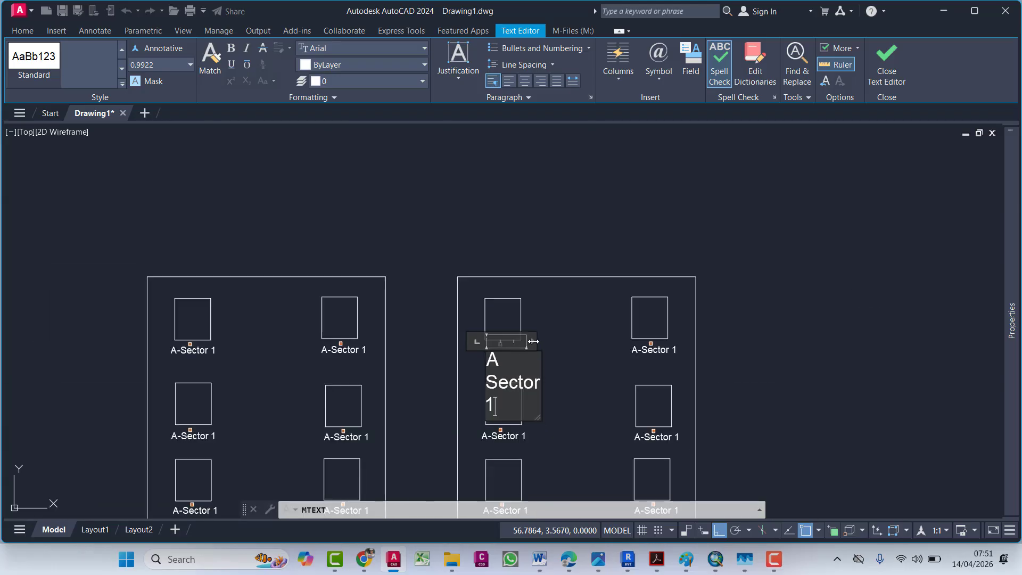
left_click_drag(573, 345, 577, 387)
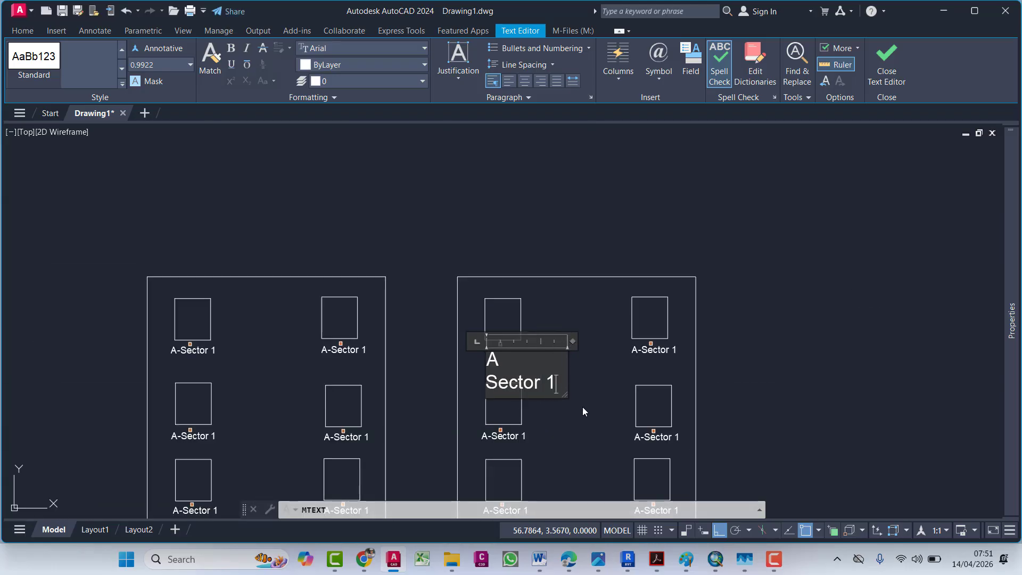
key("Escape")
scroll(559, 375, "up", 4)
key("Escape")
key("Escape")
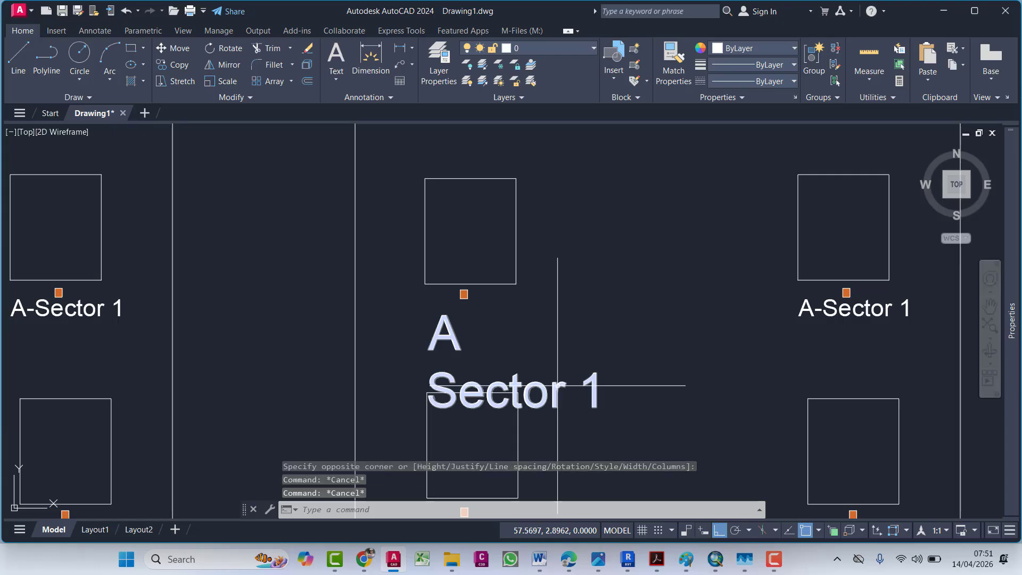
Step: Match the properties of the new two-line text to an "A-Sector 1" label in the original frame
type("ma")
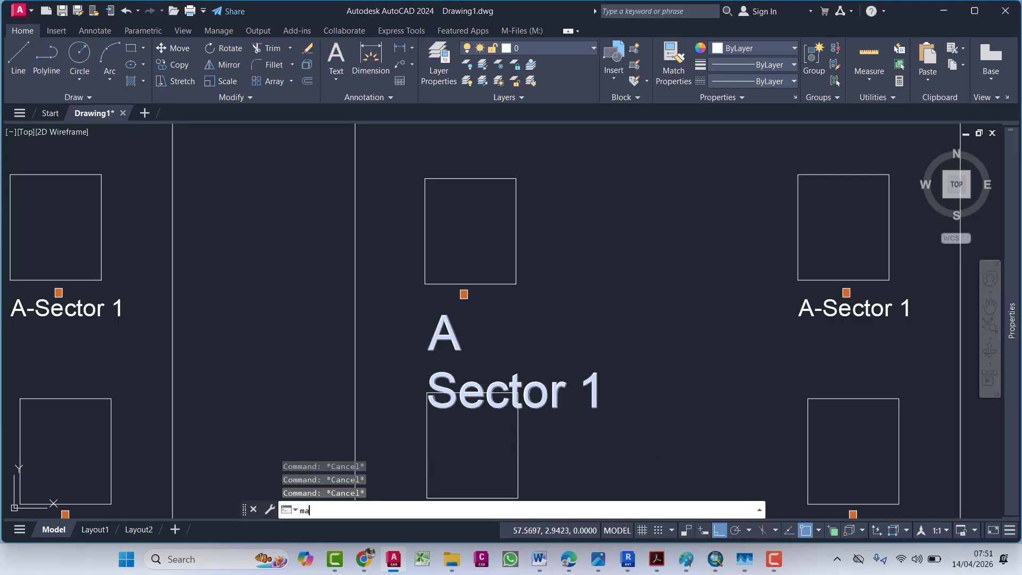
key("Return")
left_click(120, 306)
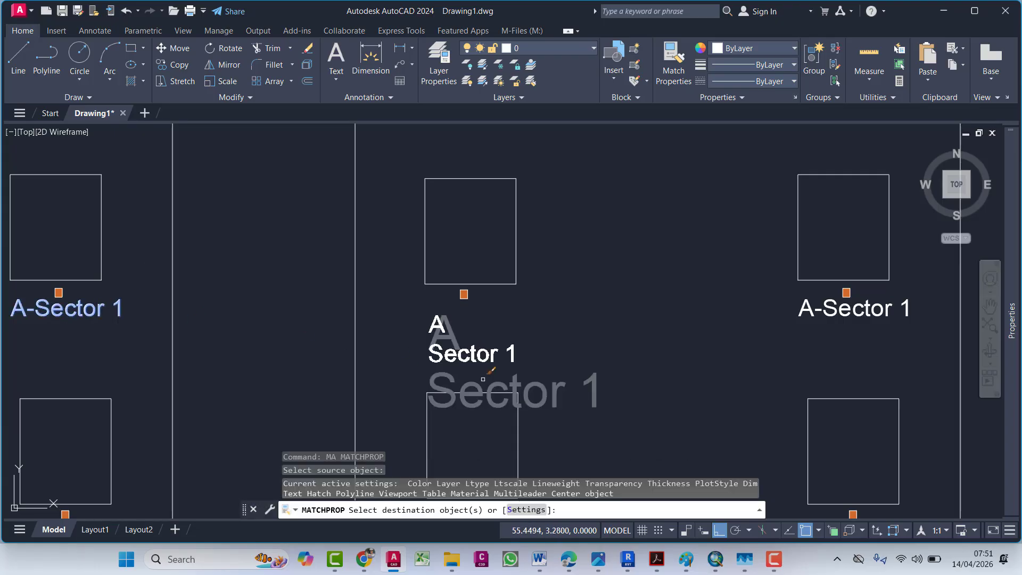
left_click(455, 346)
middle_click_drag(374, 341, 418, 348)
key("Escape")
key("Escape")
Step: Move the two-line "A Sector 1" text up to just below the upper-left small rectangle, beside the orange square
left_click(525, 359)
type("m")
key("Return")
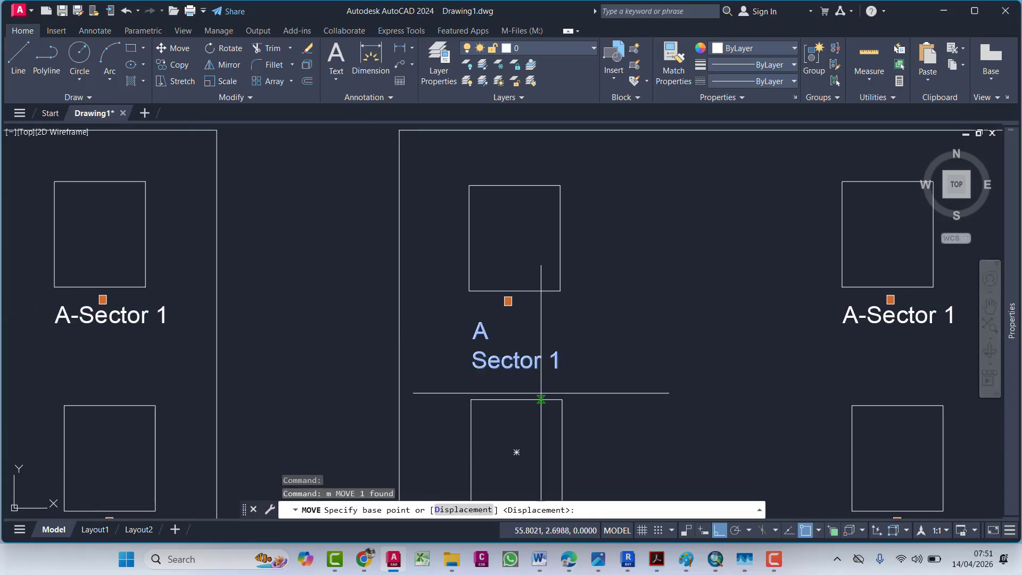
left_click(538, 391)
scroll(539, 358, "up", 3)
scroll(544, 353, "down", 5)
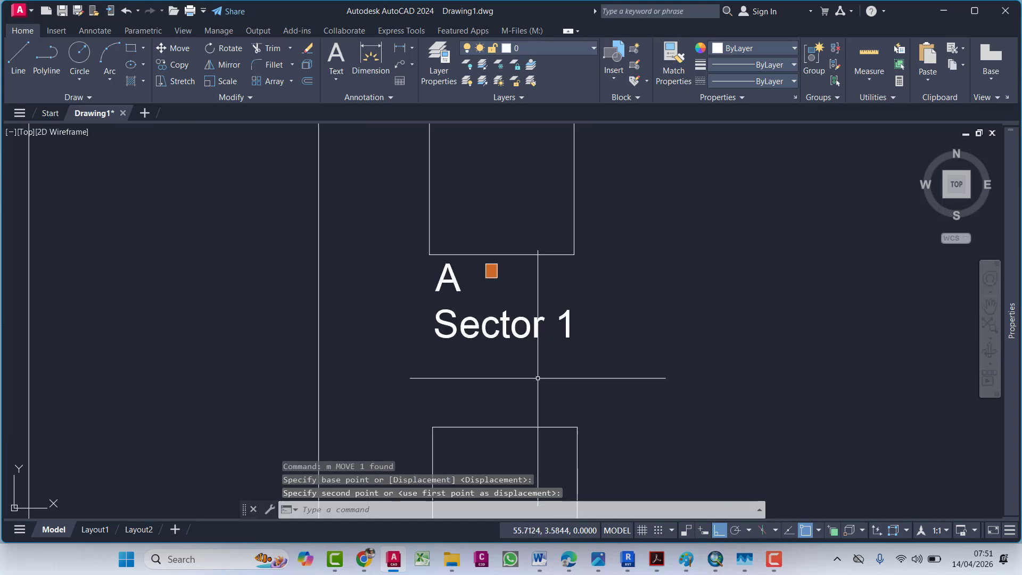
key("Escape")
key("Escape")
Step: Delete the "A-Sector 1" text below the copied frame's upper-right small rectangle and dismiss the licence notice
left_click(763, 299)
left_click(743, 309)
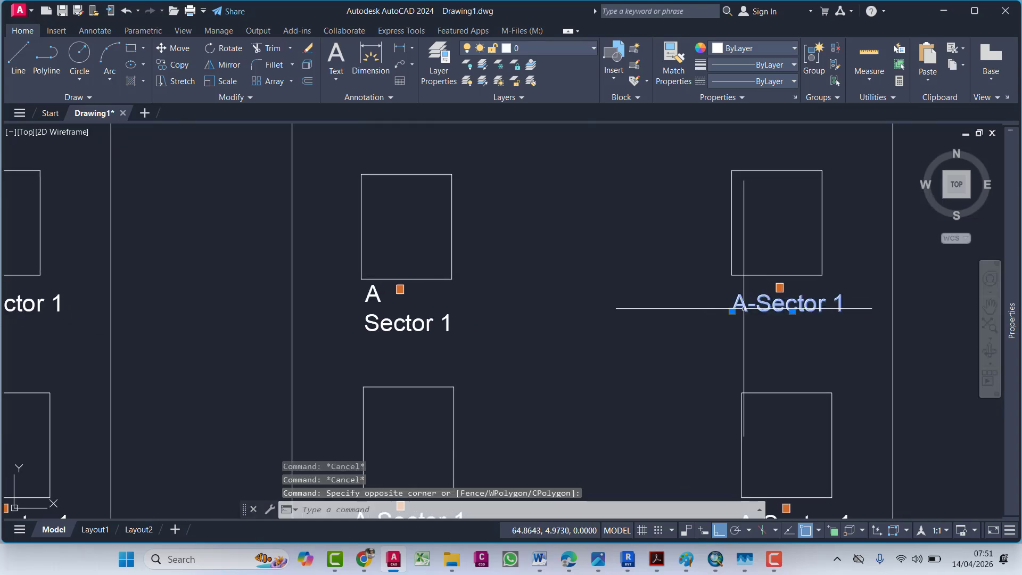
key("Delete")
middle_click_drag(717, 354, 712, 326)
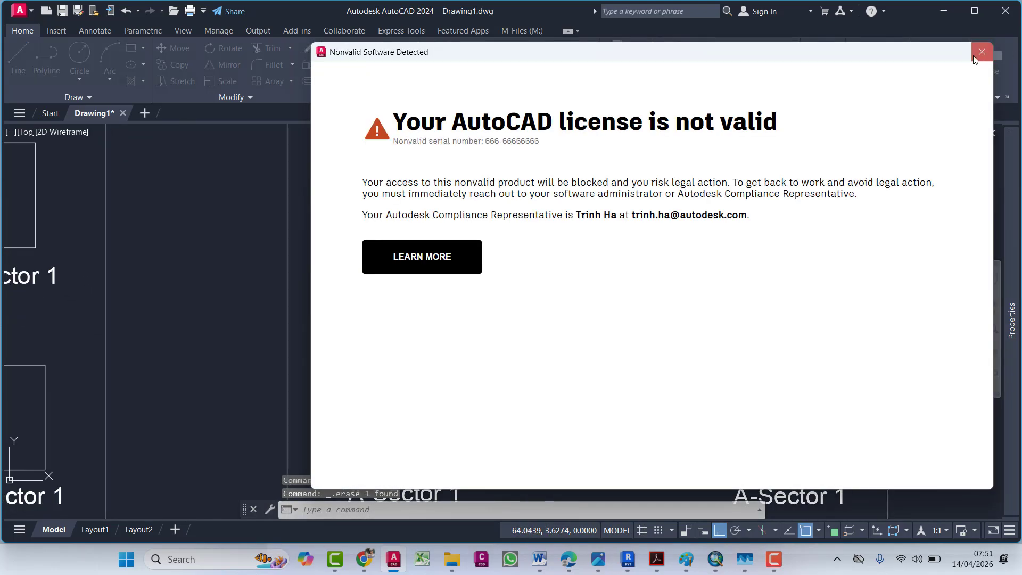
left_click(978, 54)
Step: Delete the "A-Sector 1" texts below the middle and lower small rectangles of the copied frame
scroll(591, 317, "down", 2)
middle_click_drag(591, 317, 642, 171)
left_click(546, 278)
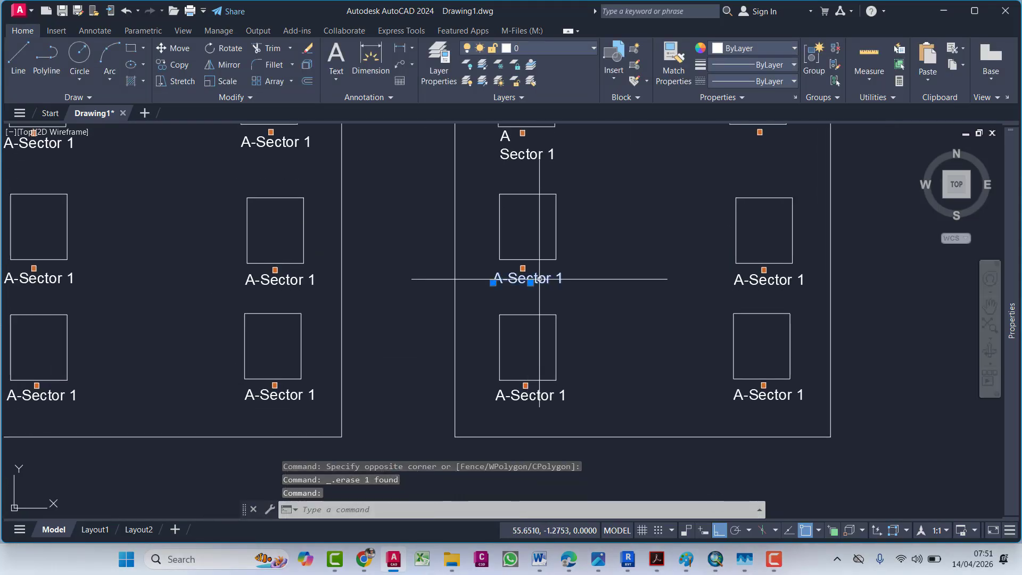
key("Delete")
left_click(763, 286)
key("Delete")
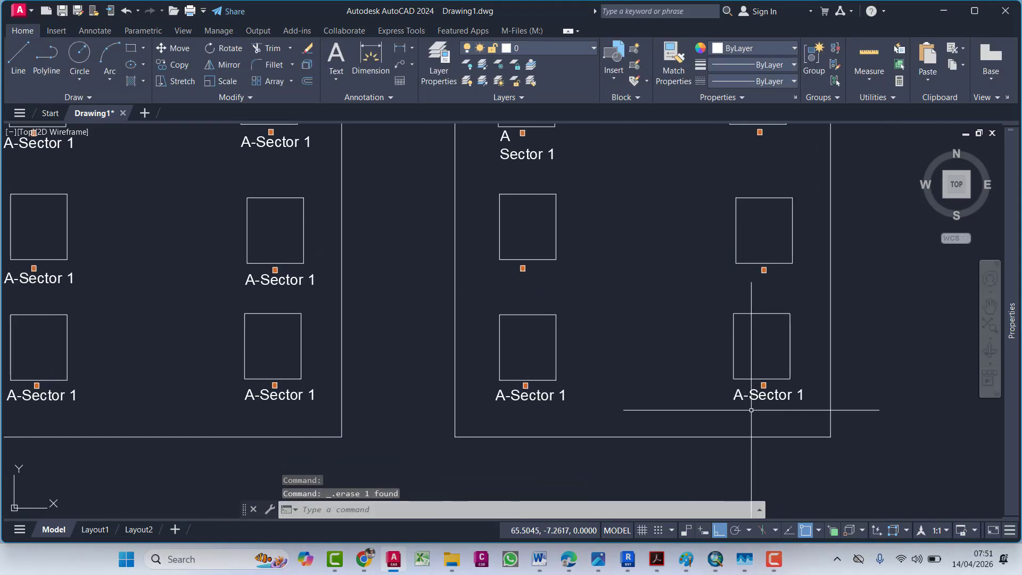
left_click(539, 399)
key("Delete")
scroll(559, 393, "down", 5)
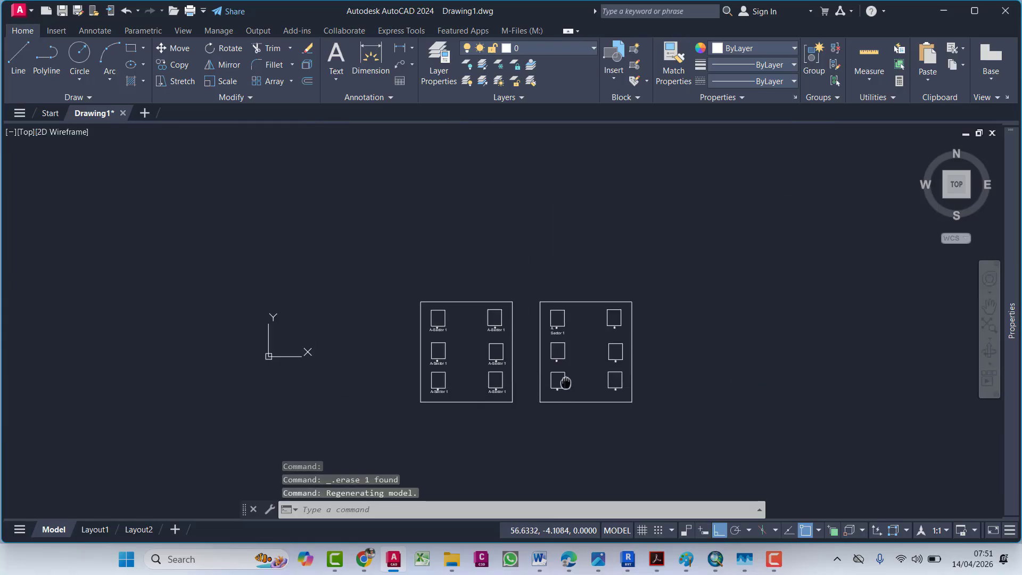
scroll(559, 381, "up", 5)
key("Escape")
mouse_move(568, 383)
middle_mouse_down()
mouse_move(559, 275)
mouse_move(543, 309)
mouse_move(542, 259)
mouse_move(522, 253)
middle_mouse_up()
key("Escape")
key("Escape")
scroll(559, 276, "up", 5)
scroll(571, 296, "down", 5)
scroll(523, 219, "up", 8)
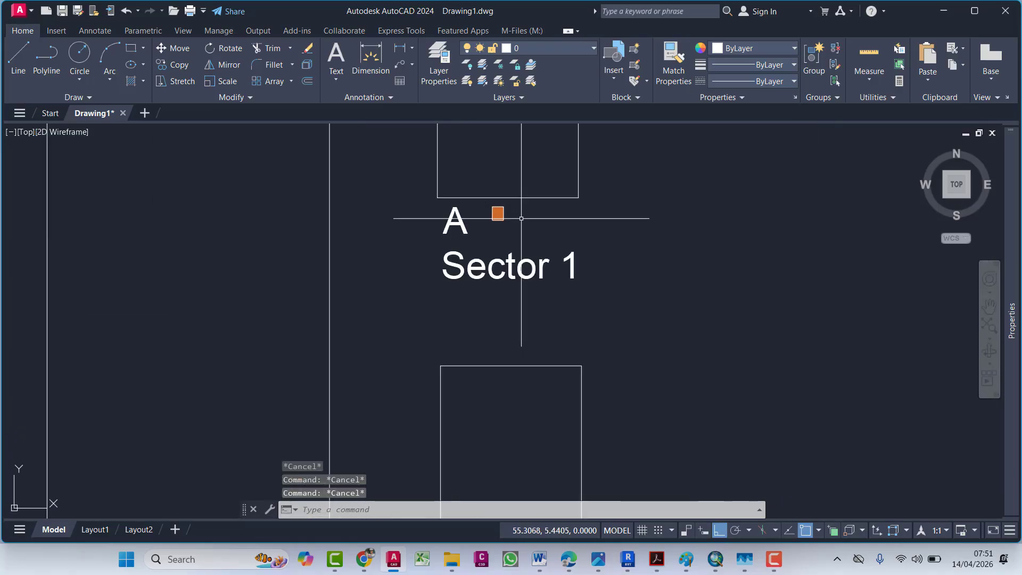
left_click(499, 198)
left_click(441, 243)
left_click(484, 132)
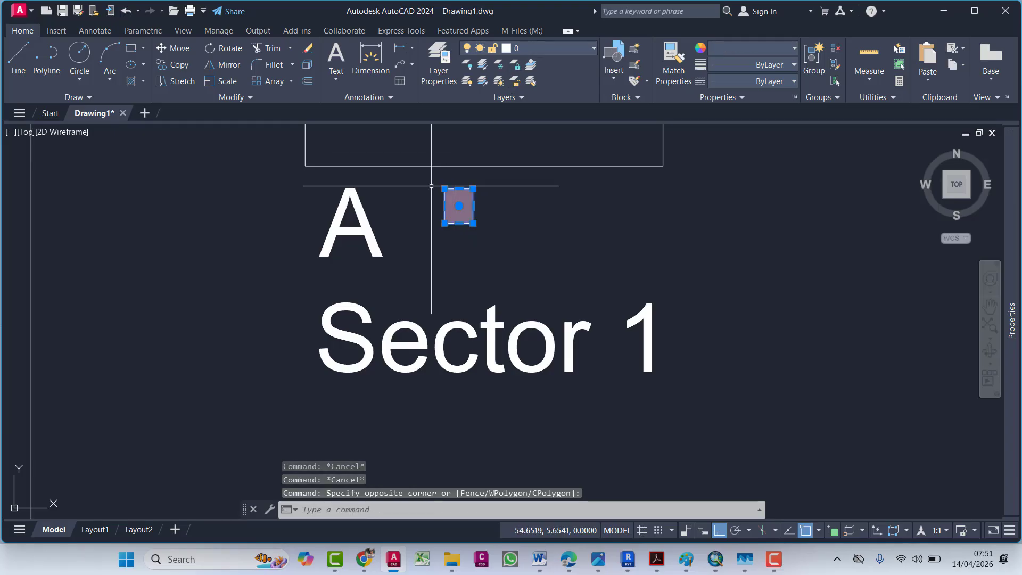
key("Escape")
key("Escape")
Step: Change the first line of the two-line text from "A" to "B", keeping "Sector 1" below it
double_click(374, 238)
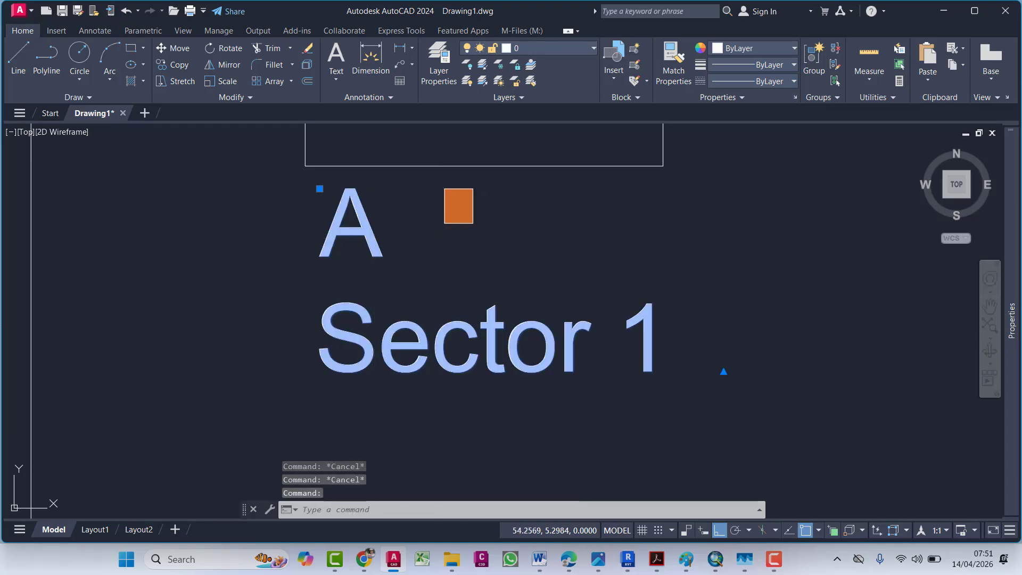
key("Delete")
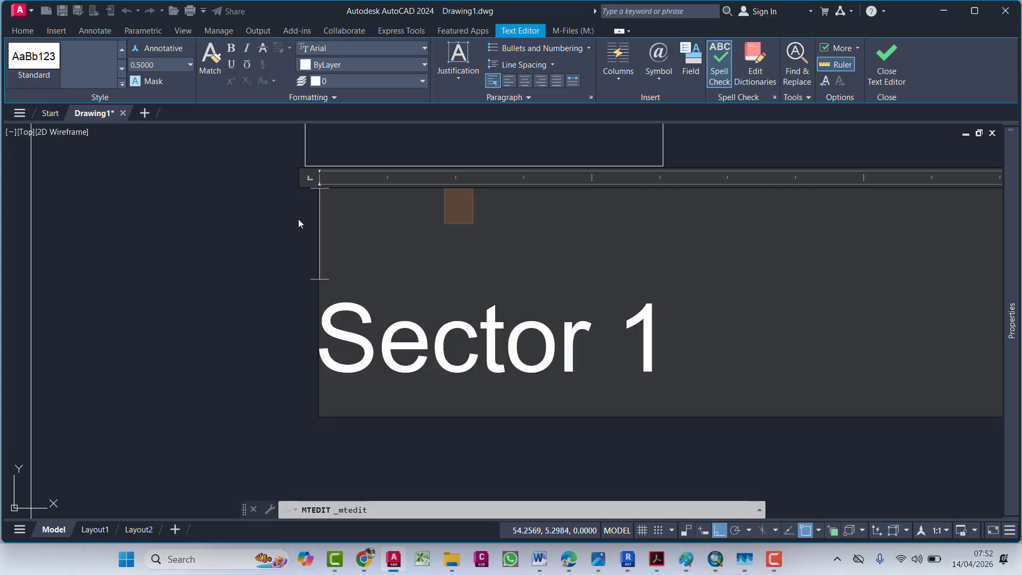
type("B")
left_click(314, 296)
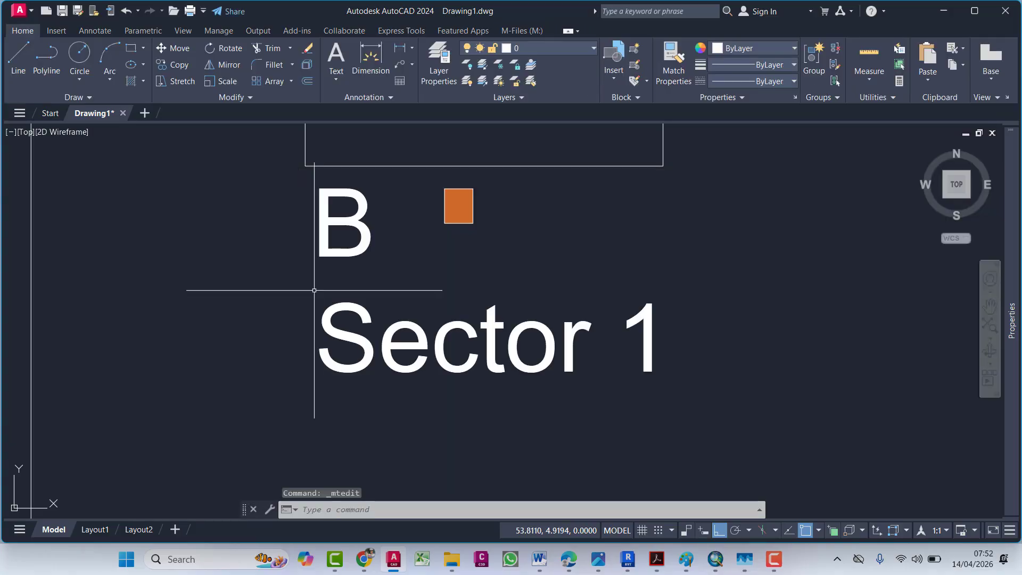
Step: Change the solid hatch colour of the square beside the "B Sector 1" text to green
left_click(445, 223)
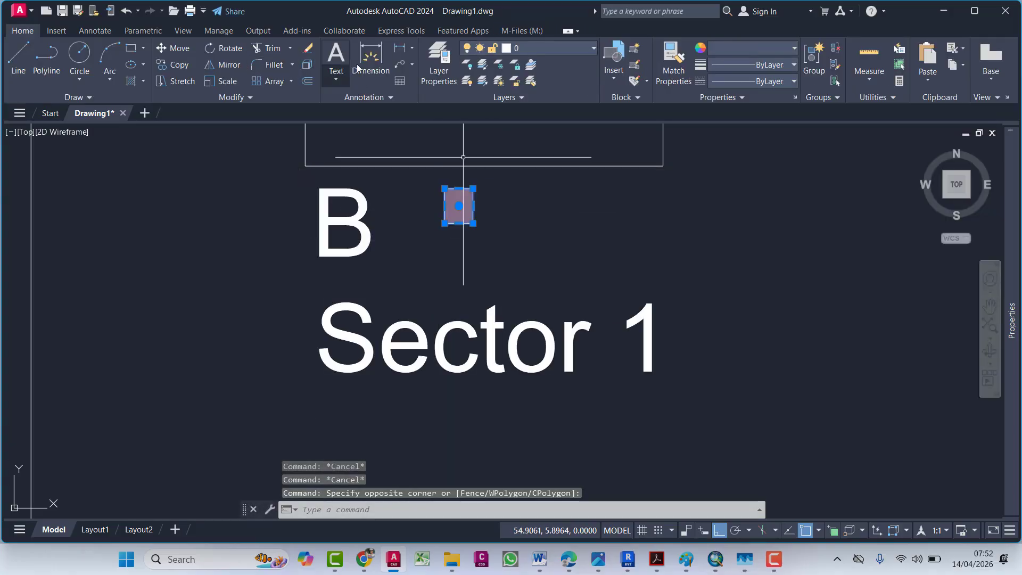
key("Escape")
key("Escape")
left_click(462, 204)
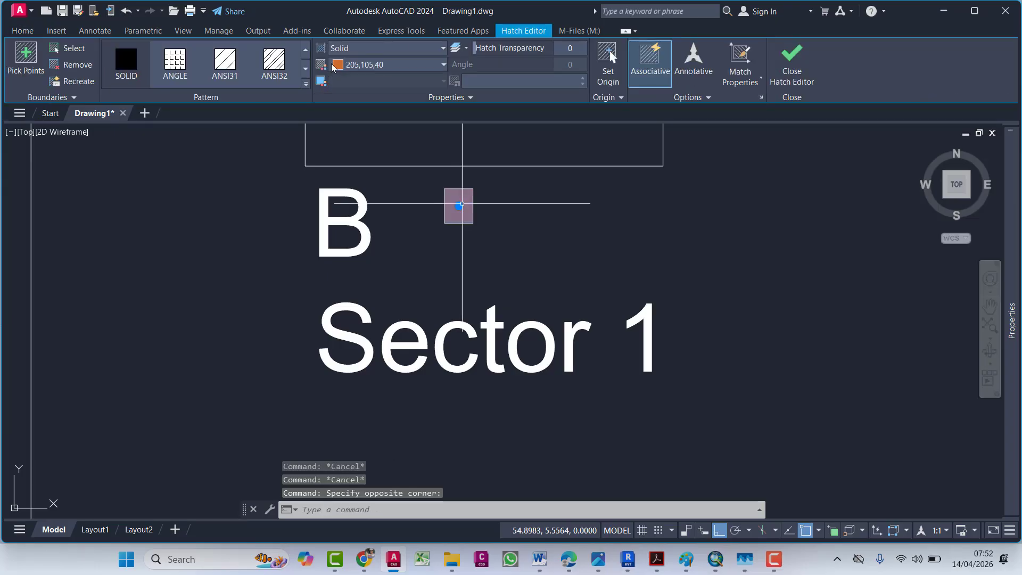
left_click(368, 66)
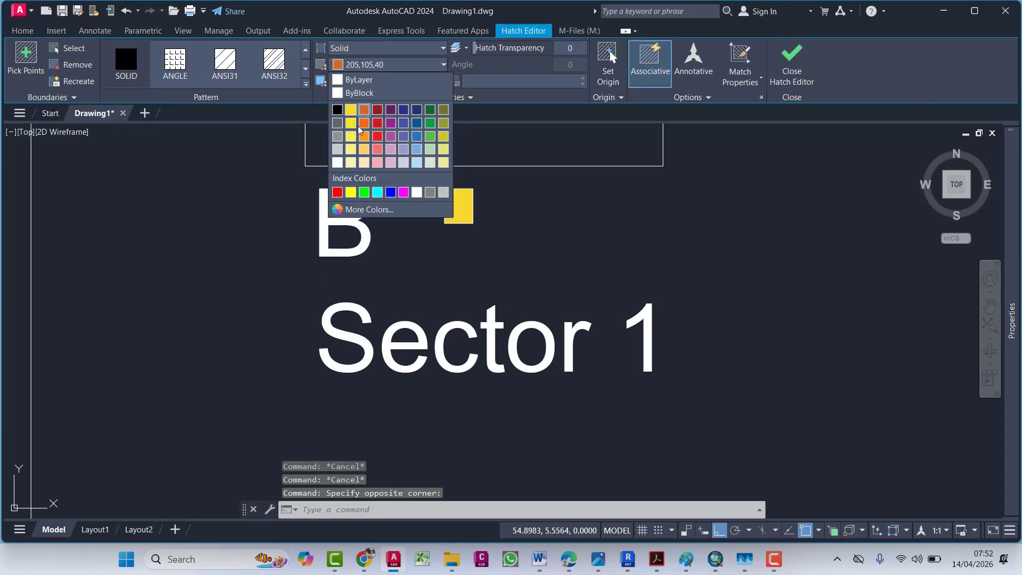
left_click(364, 192)
key("Escape")
scroll(471, 204, "up", 2)
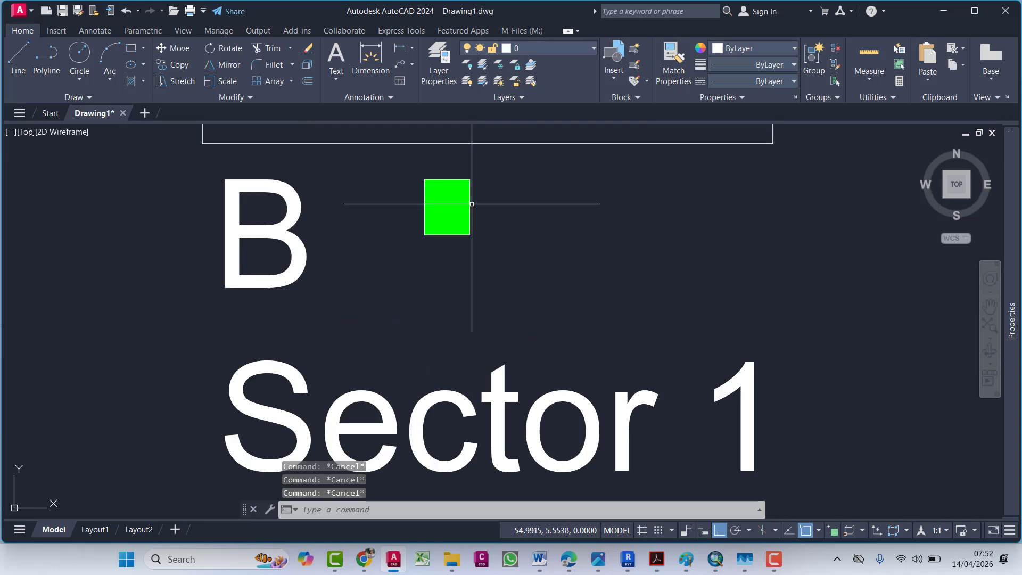
Step: Draw two lines from the green square's centre: about 0.26 units straight down and about 0.24 units to the right
type("l")
key("Return")
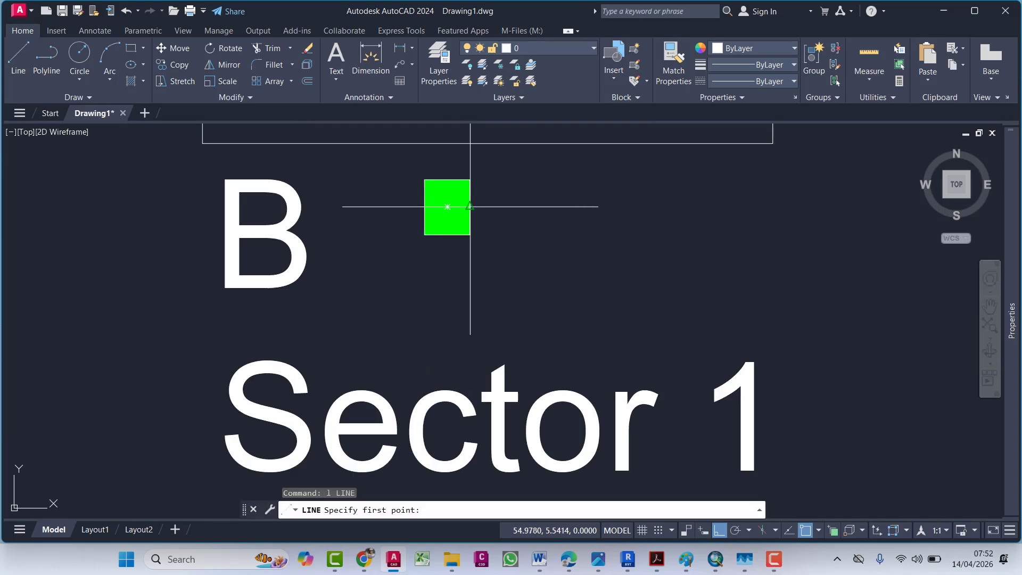
left_click(447, 207)
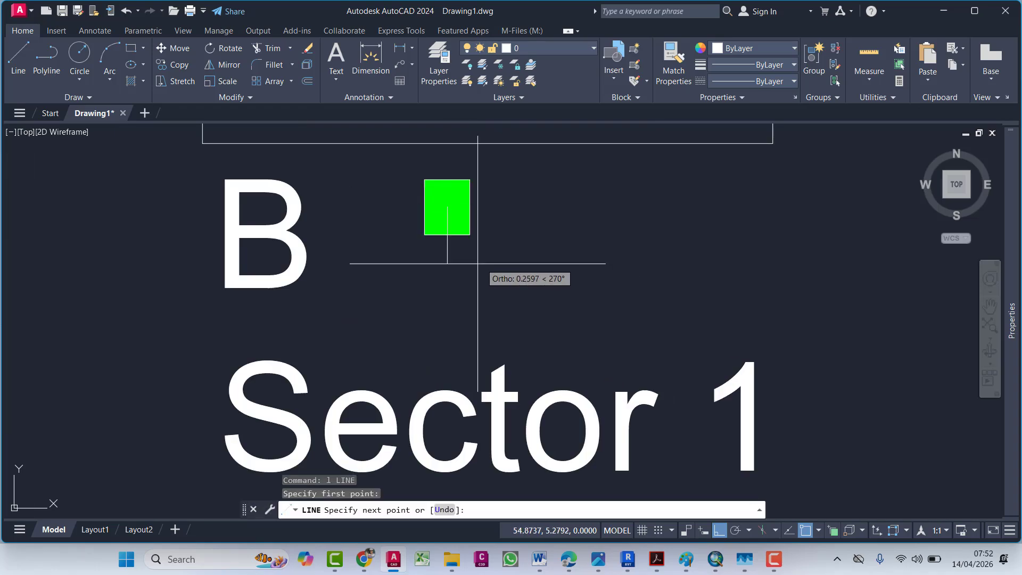
key("Escape")
key("Return")
left_click(447, 206)
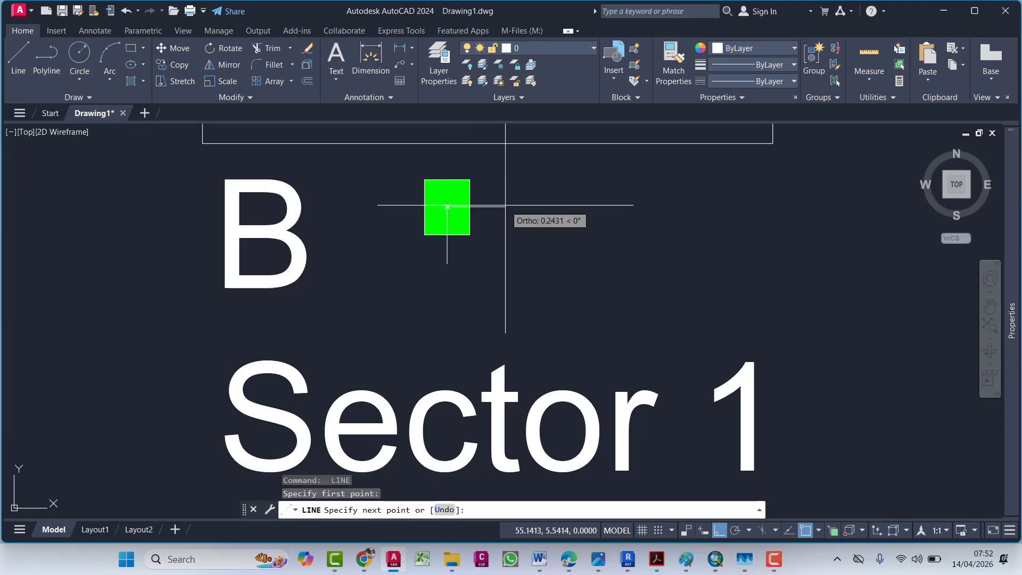
key("Escape")
Step: Draw two more lines from the green square's centre: about 0.29 units to the left and a short one straight up
key("Return")
left_click(447, 206)
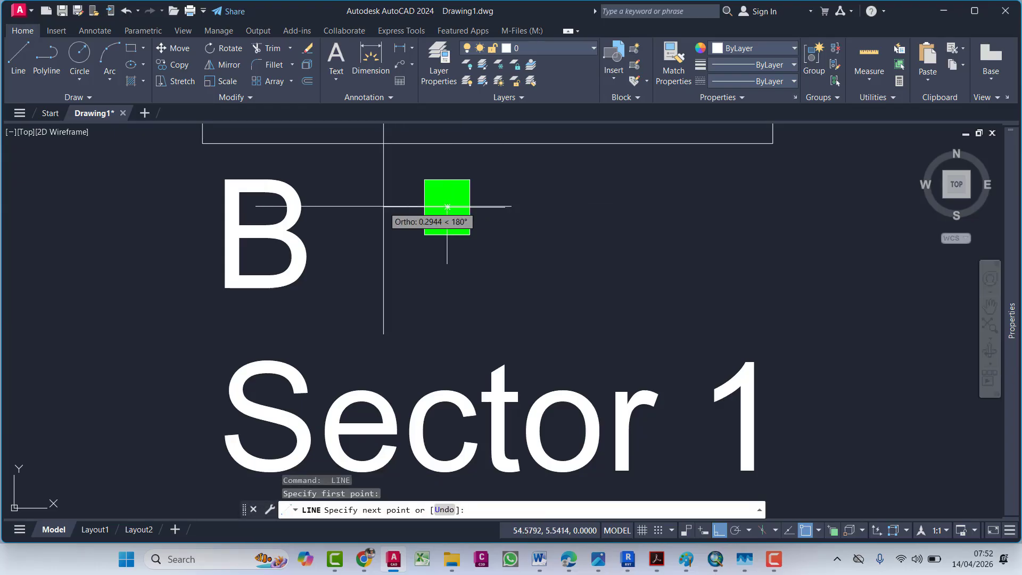
left_click(448, 263)
key("Return")
key("Return")
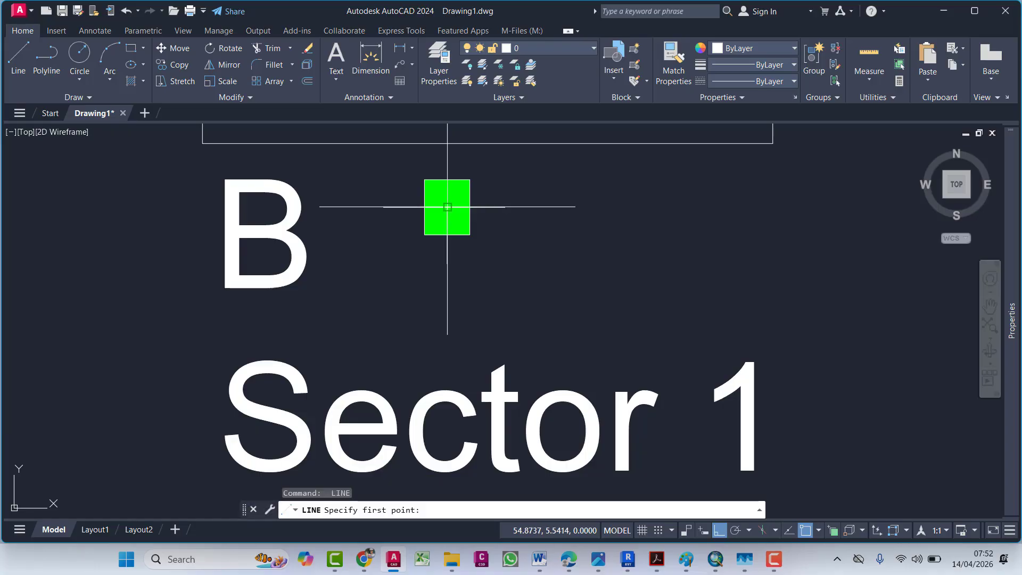
left_click(447, 206)
left_click(447, 163)
key("Escape")
key("Escape")
scroll(477, 233, "down", 6)
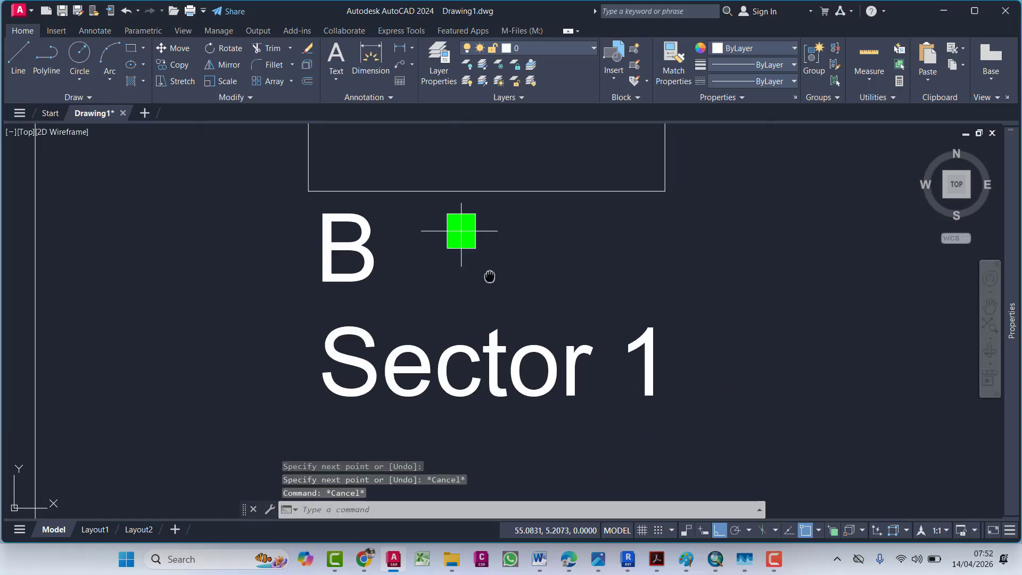
scroll(445, 240, "down", 2)
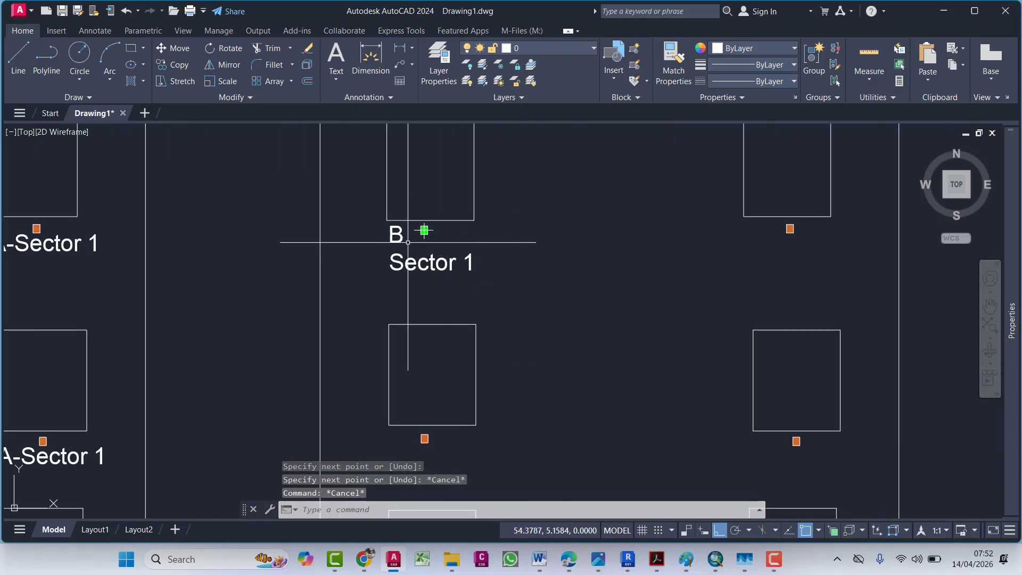
scroll(408, 242, "up", 4)
scroll(440, 250, "down", 2)
left_click(346, 275)
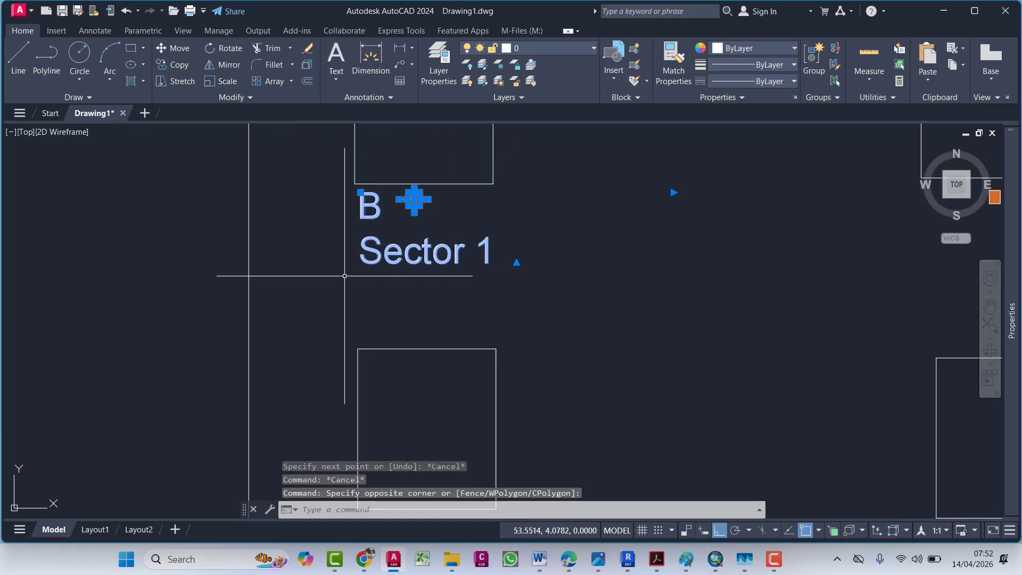
scroll(346, 277, "down", 4)
mouse_move(504, 307)
middle_mouse_down()
mouse_move(483, 287)
mouse_move(414, 277)
middle_mouse_up()
key("Escape")
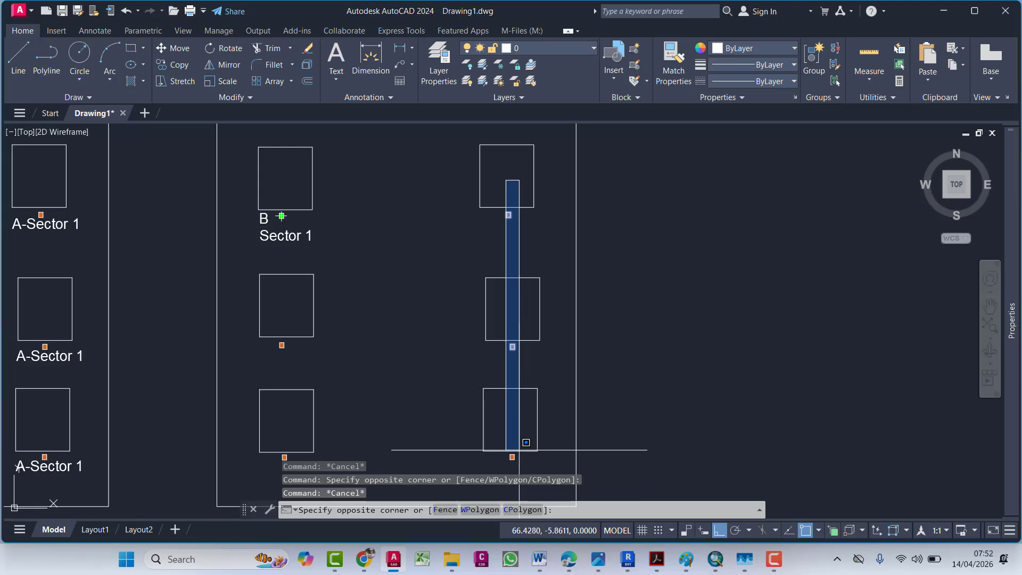
Step: Delete all the remaining orange markers below the small rectangles in both columns of the copied frame
left_click(521, 461)
key("Delete")
middle_click_drag(316, 296, 470, 224)
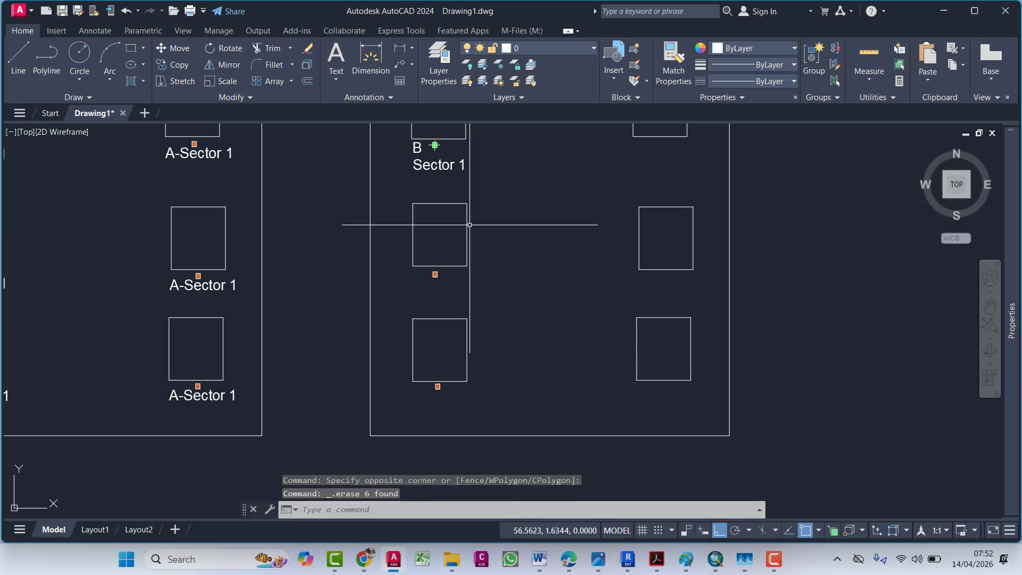
left_click(448, 416)
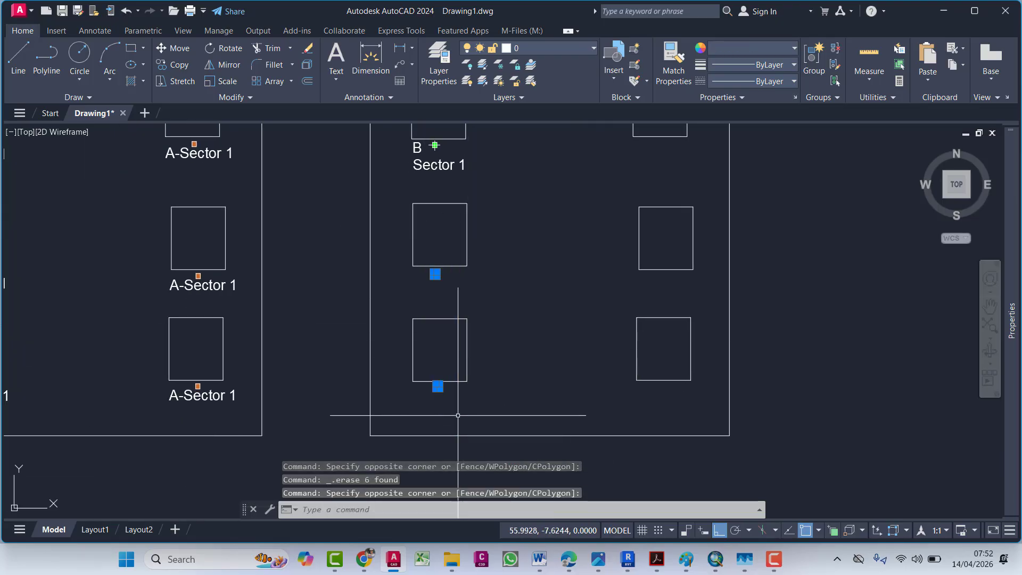
key("Delete")
Step: Copy the "B Sector 1" text with its green marker straight down below the middle and lower rectangles of the left column
middle_click_drag(439, 319, 451, 398)
scroll(474, 213, "up", 4)
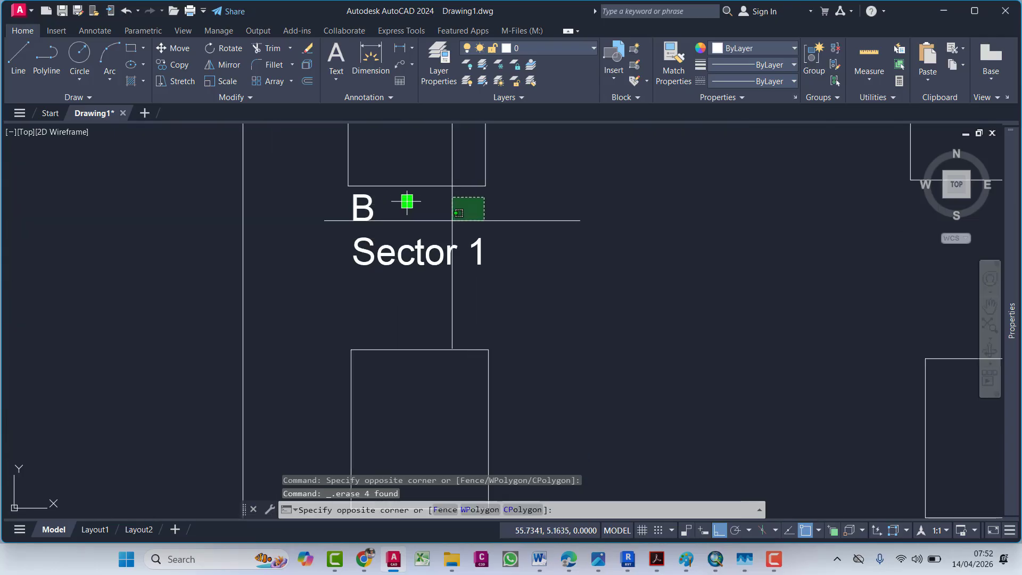
left_click(407, 201)
type("co")
key("Return")
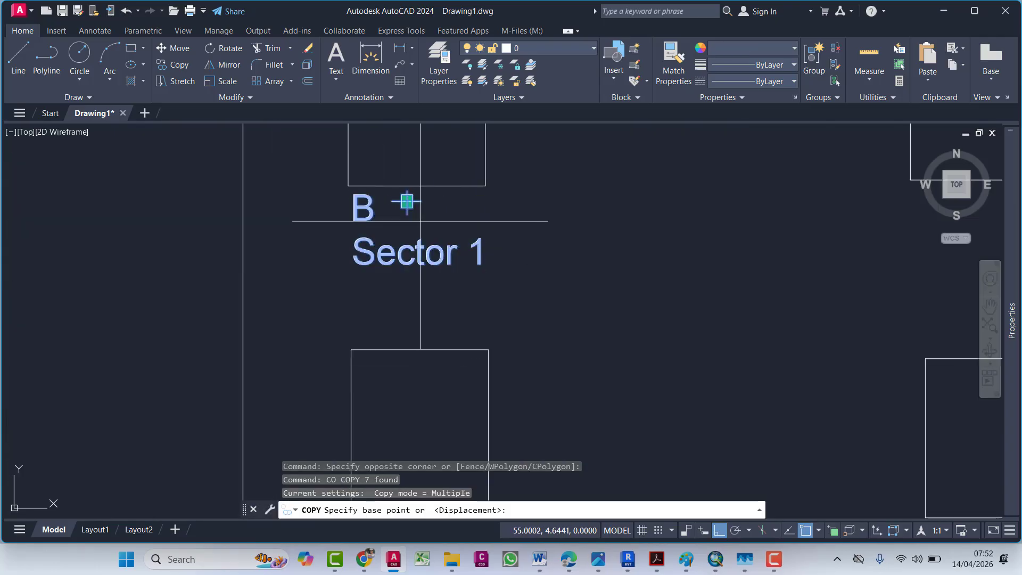
left_click(388, 215)
middle_click_drag(398, 313, 400, 158)
middle_click_drag(400, 295, 413, 199)
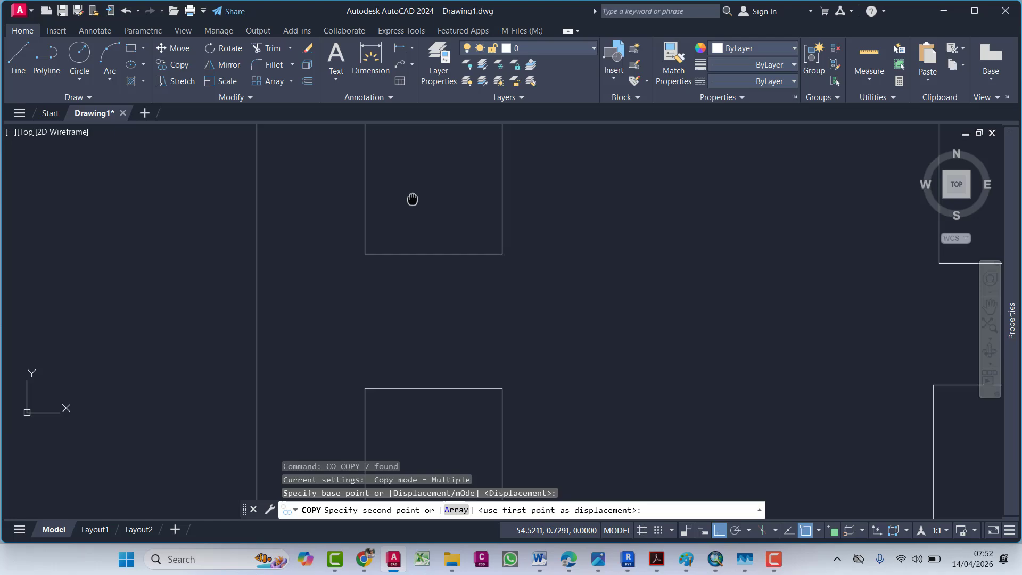
left_click(399, 317)
middle_click_drag(398, 399, 424, 241)
middle_click_drag(427, 406, 439, 306)
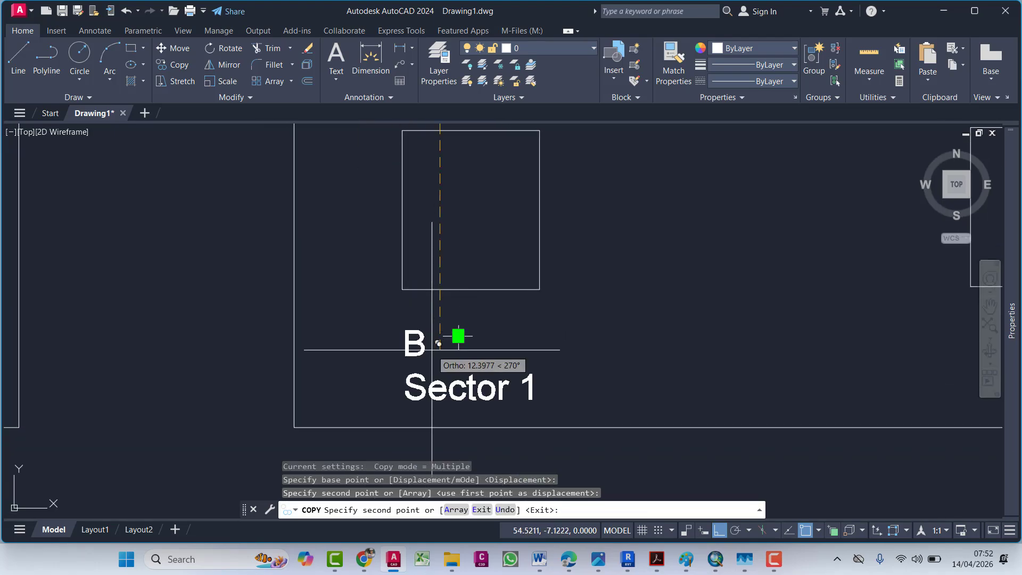
left_click(432, 350)
Step: Place further copies of the "B Sector 1" text and green marker below all three right-column rectangles, with ortho off for the lower ones
scroll(463, 336, "down", 2)
middle_click_drag(550, 322, 372, 329)
scroll(530, 333, "up", 2)
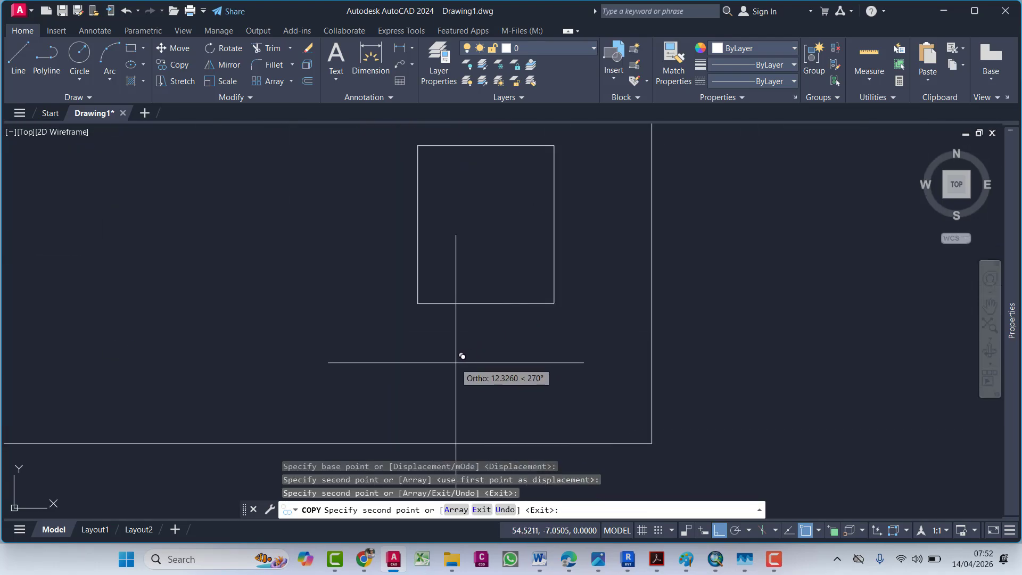
scroll(452, 355, "down", 6)
scroll(471, 271, "up", 4)
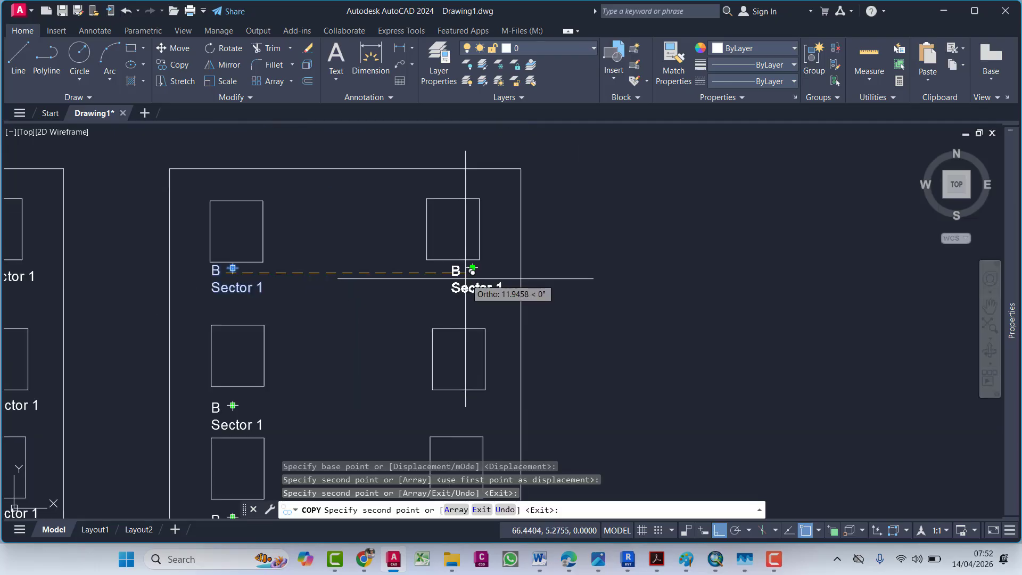
left_click(456, 278)
middle_click_drag(467, 371, 465, 283)
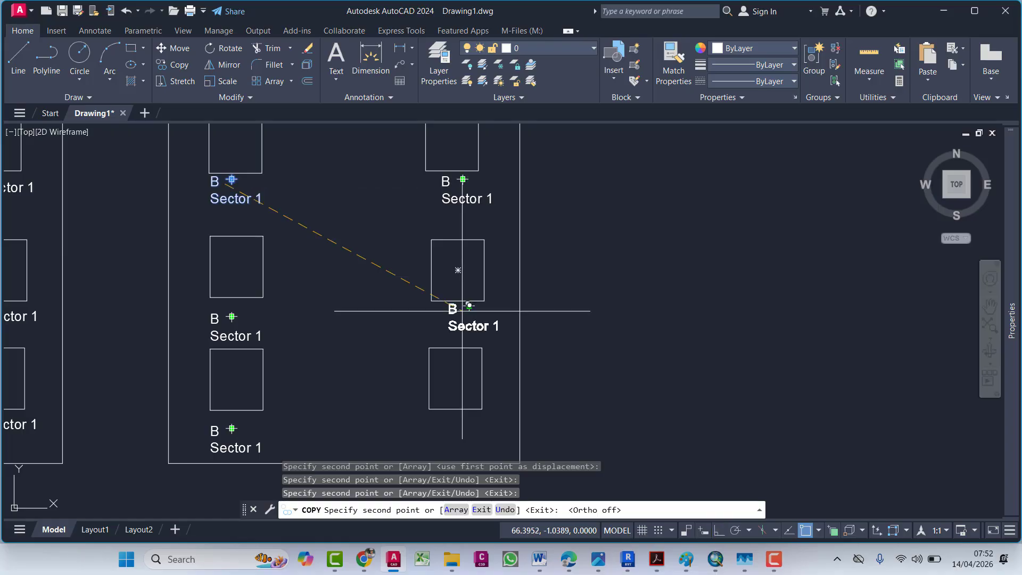
scroll(462, 311, "up", 4)
middle_click_drag(436, 334, 510, 227)
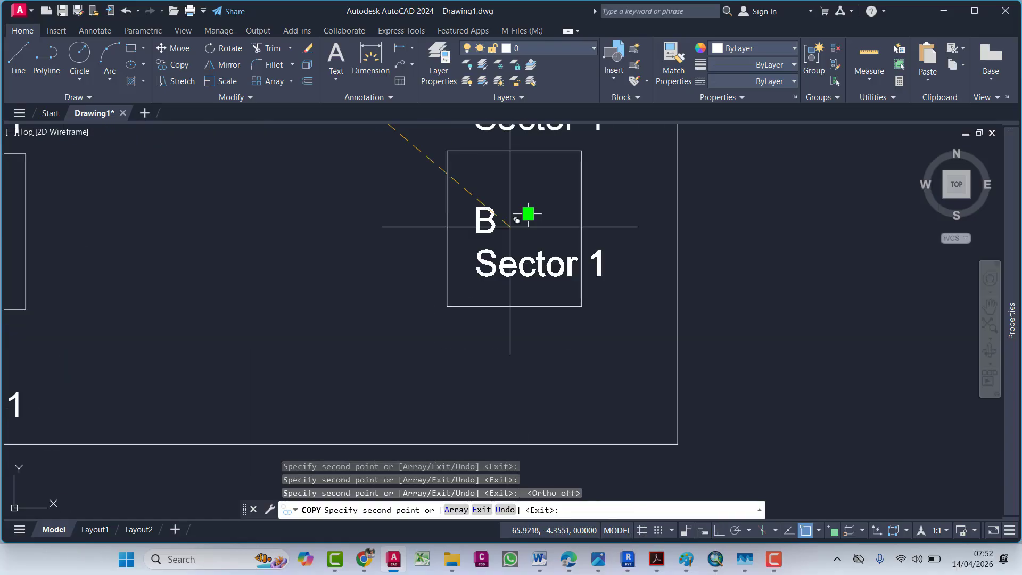
left_click(502, 350)
key("Escape")
key("Escape")
scroll(585, 351, "down", 4)
key("Escape")
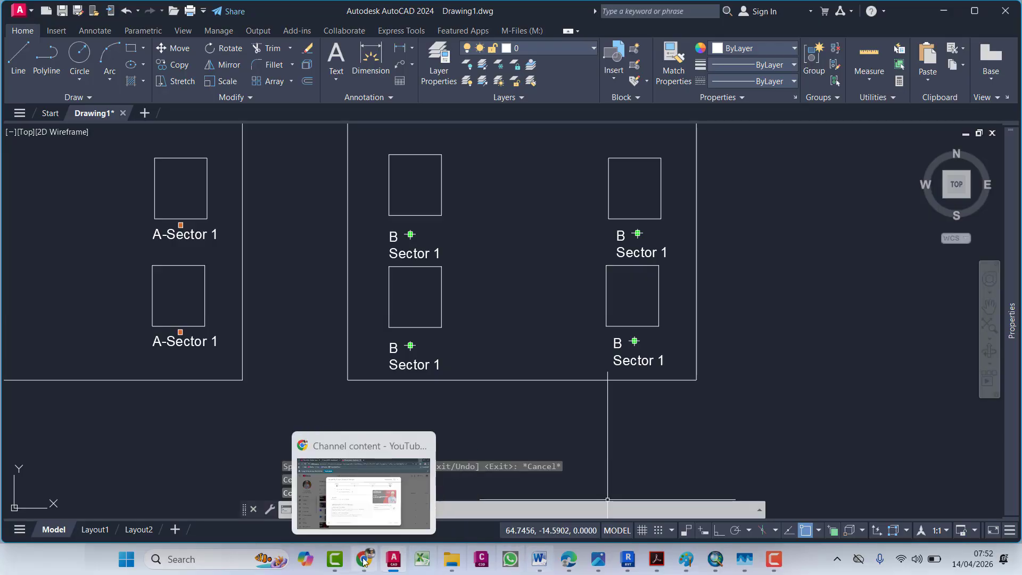
Step: Switch to Word to check the Lecture 4 skills in the progress checklist, and return to the AutoCAD drawing
mouse_move(535, 561)
left_click(548, 527)
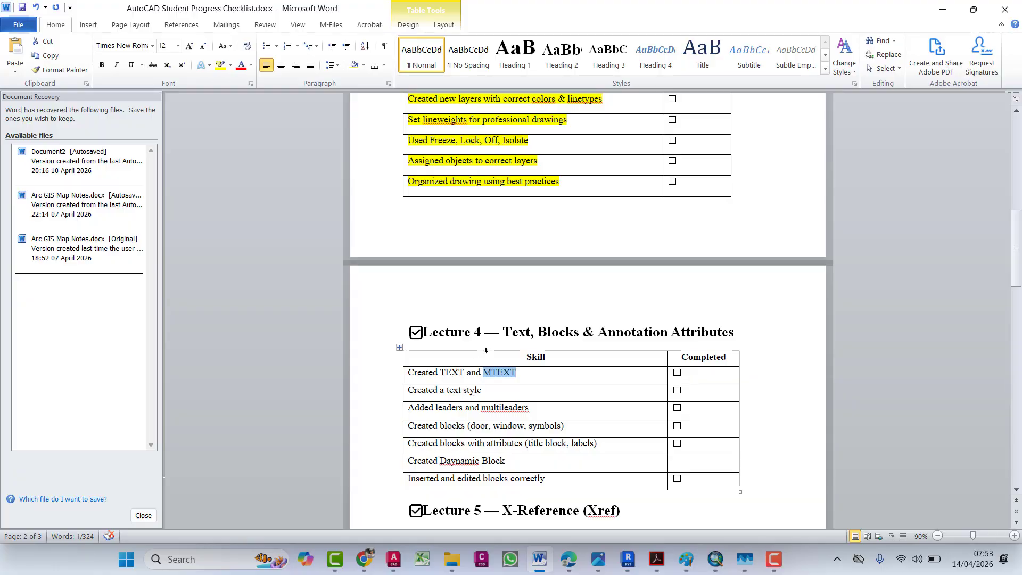
left_click(953, 8)
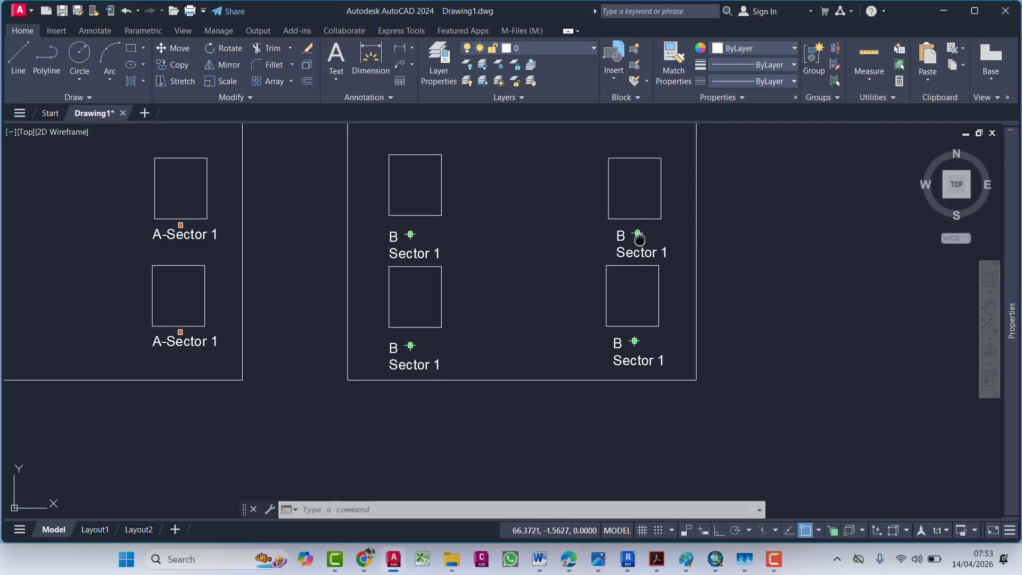
Step: Draw a trial polyline segment from inside the copied frame's upper-right rectangle to outside the frame, and delete it
mouse_move(639, 235)
middle_mouse_down()
mouse_move(600, 256)
mouse_move(601, 309)
middle_mouse_up()
scroll(479, 279, "down", 3)
scroll(418, 291, "up", 1)
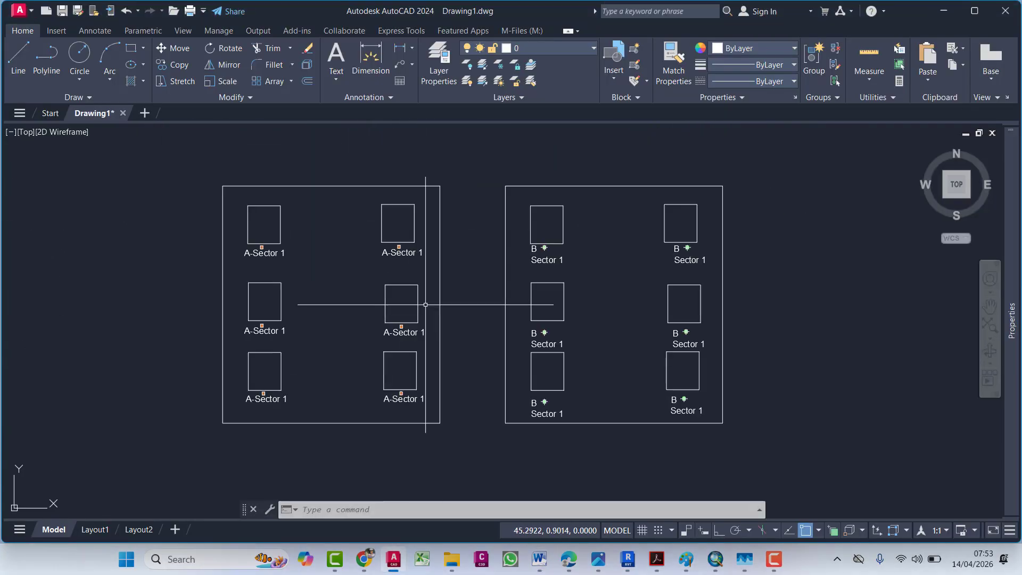
mouse_move(782, 355)
middle_mouse_down()
mouse_move(559, 353)
mouse_move(518, 327)
middle_mouse_up()
scroll(521, 316, "up", 2)
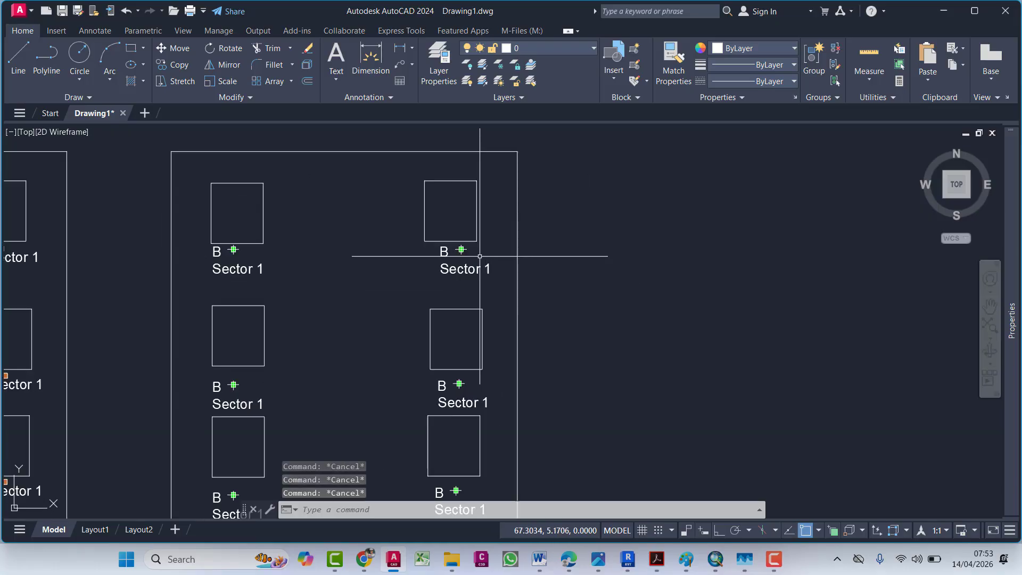
scroll(413, 324, "up", 4)
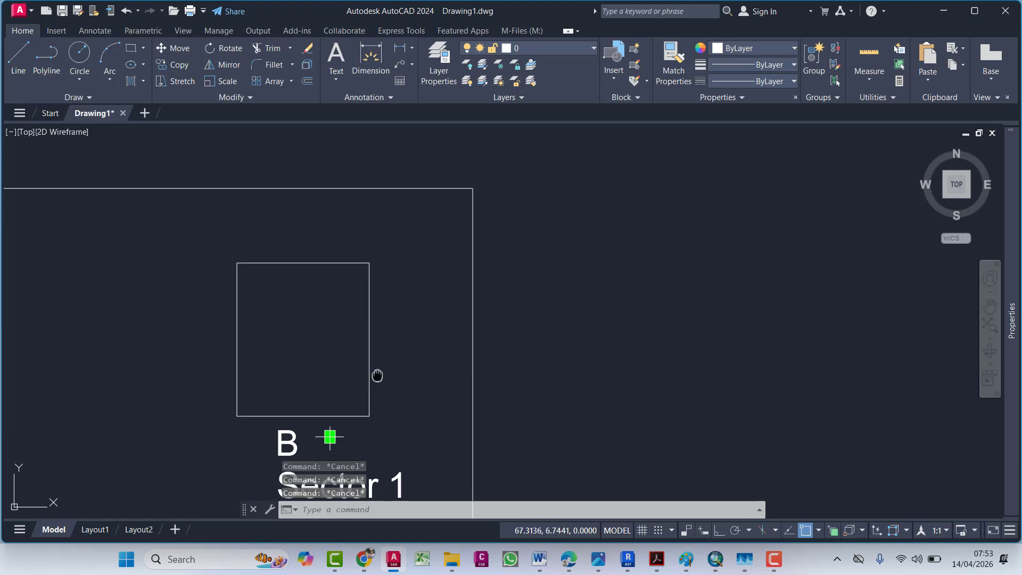
type("pl")
key("Return")
left_click(332, 299)
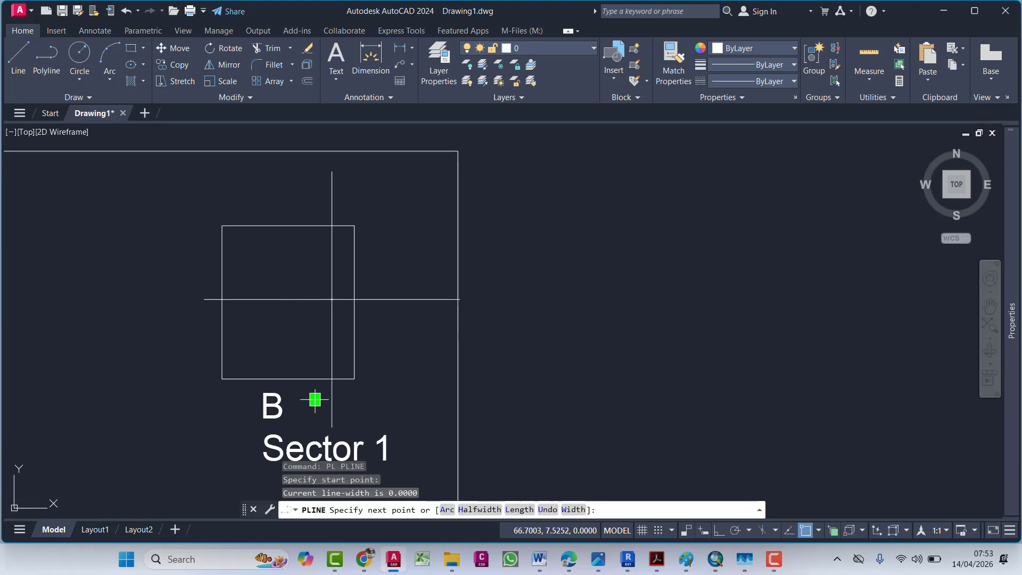
left_click(518, 216)
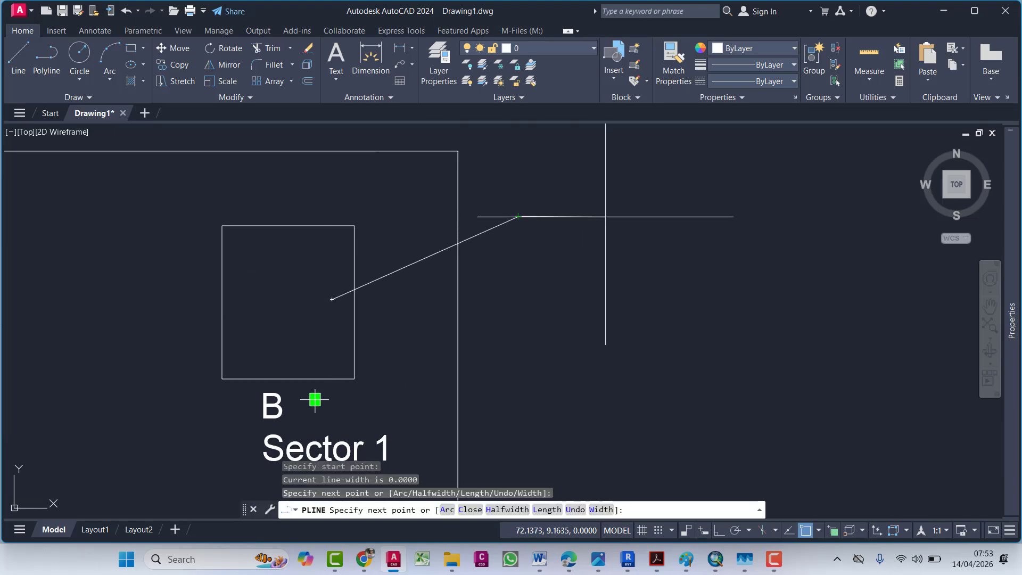
key("Escape")
key("Escape")
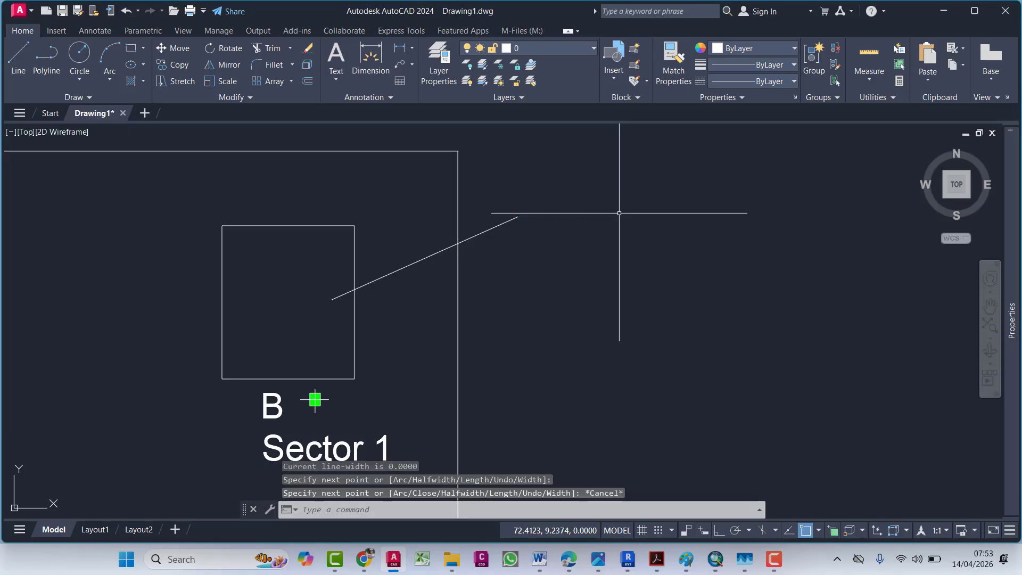
left_click(555, 191)
left_click(483, 261)
key("Delete")
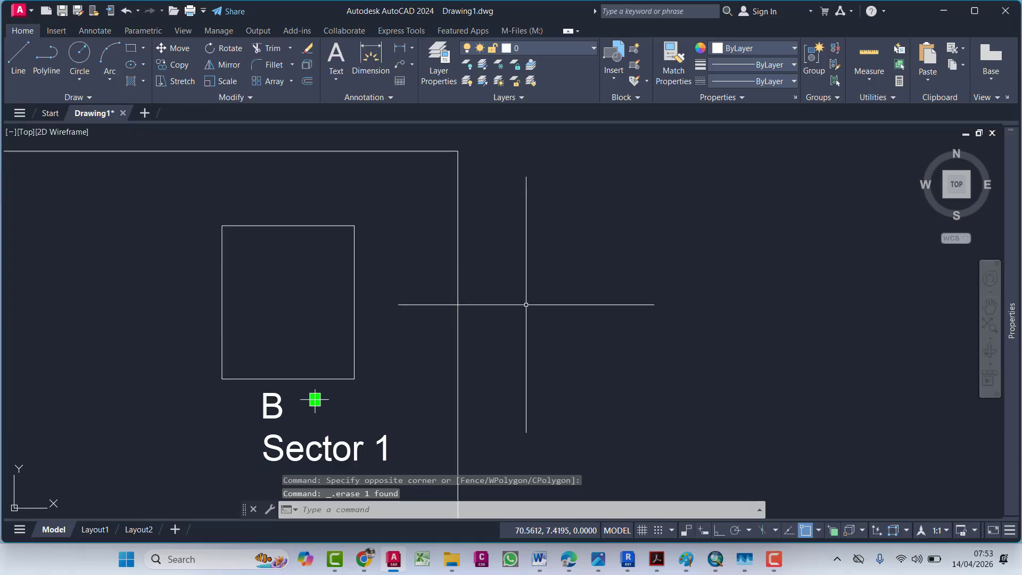
Step: Make Annotative the current multileader style and start a multileader with the annotation scale set to 1:1
left_click(106, 33)
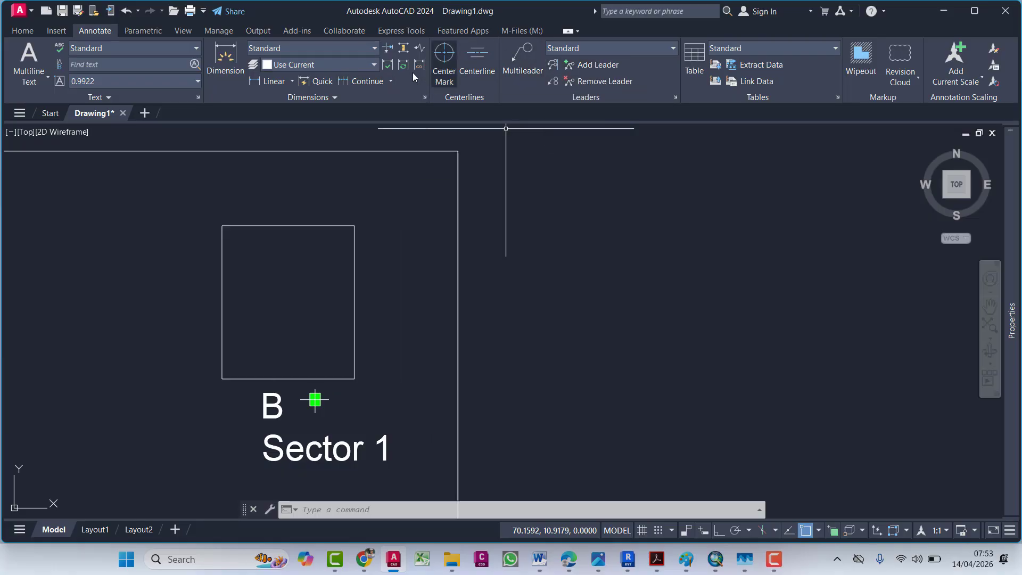
left_click(629, 50)
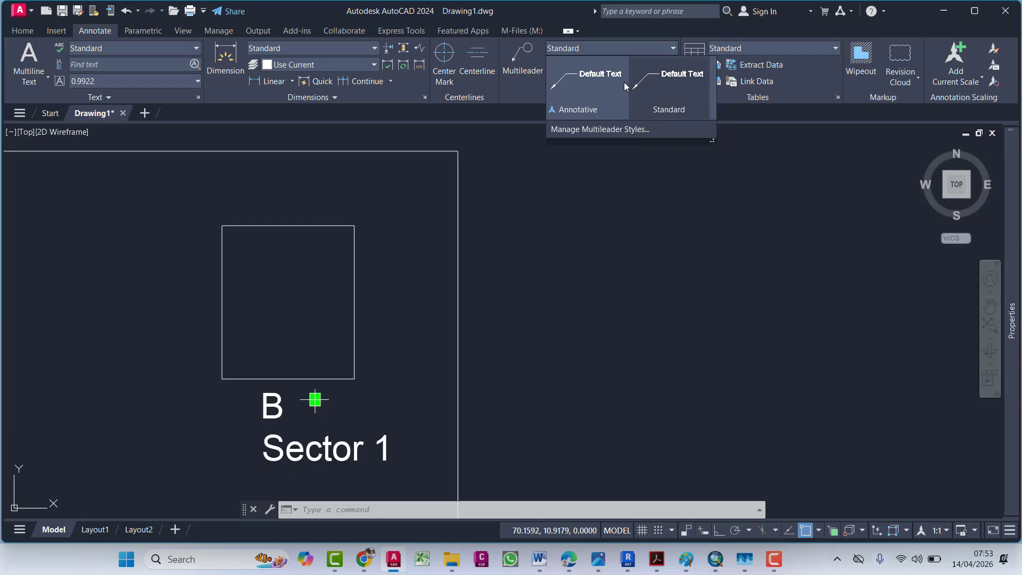
left_click(586, 84)
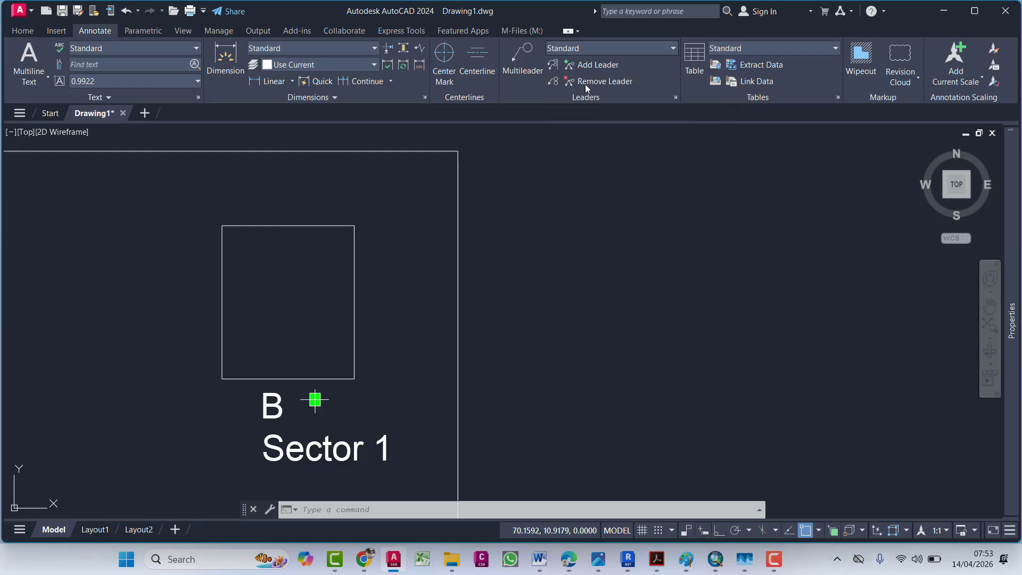
left_click(519, 74)
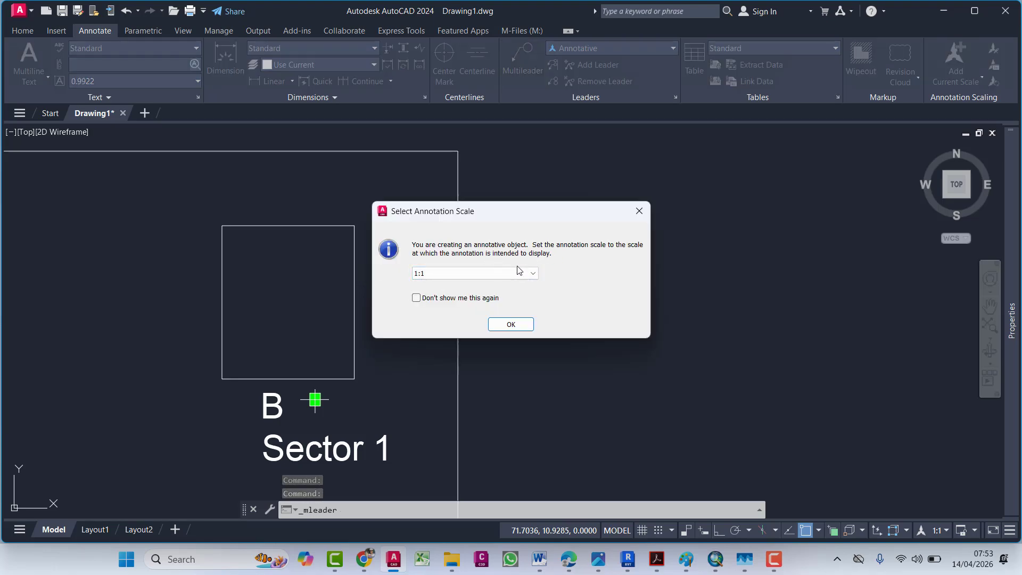
left_click(458, 275)
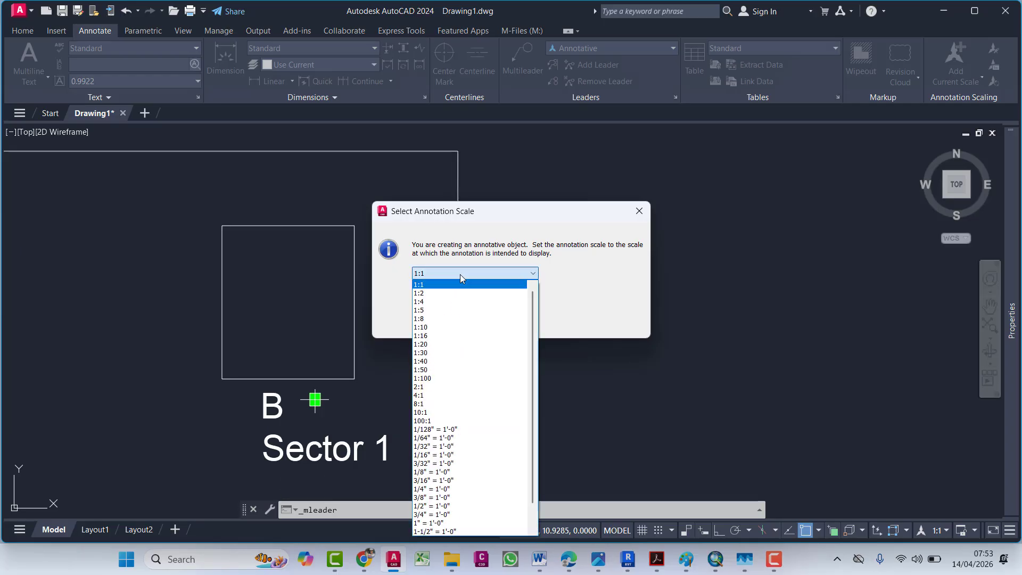
left_click(460, 284)
left_click(506, 323)
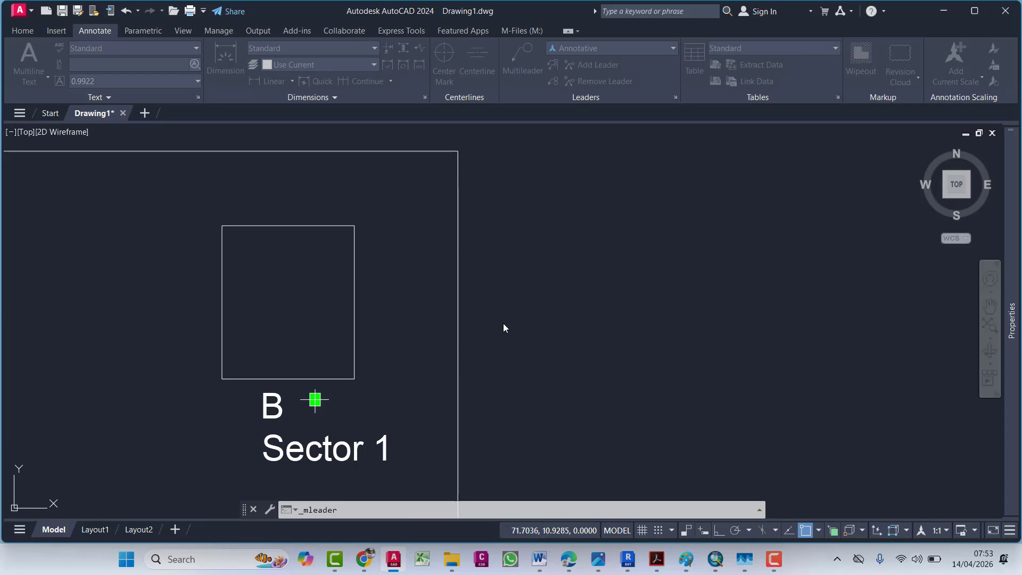
Step: Place the multileader from the upper-right rectangle's top right corner to outside the frame, with the text "Sector 1"
left_click(355, 225)
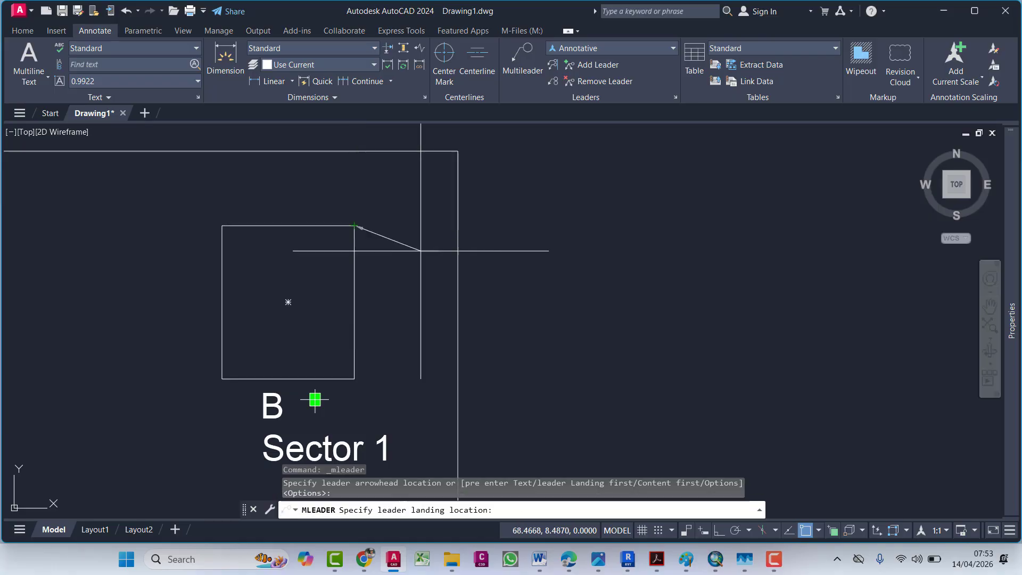
left_click(484, 162)
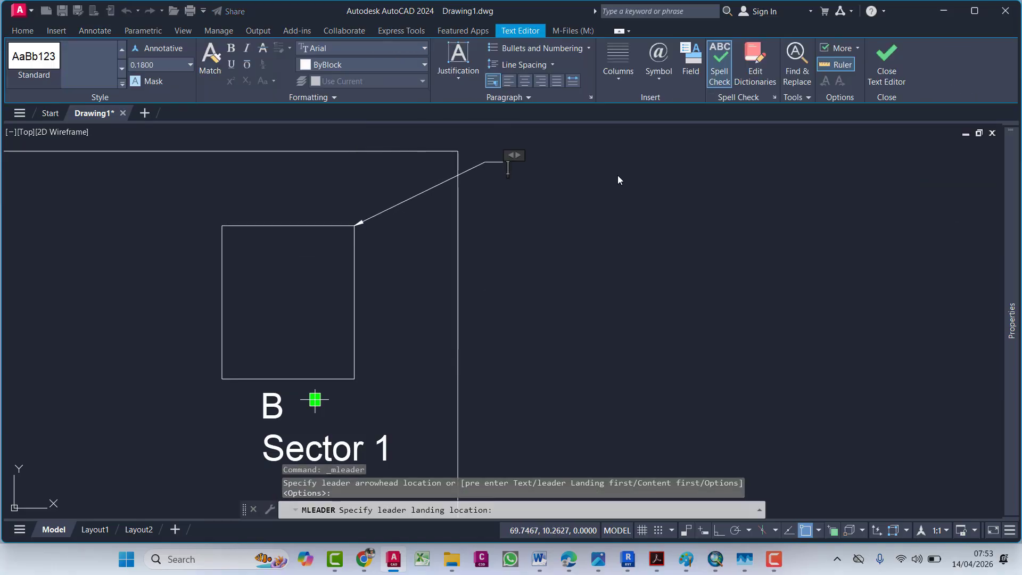
type("Sector 1")
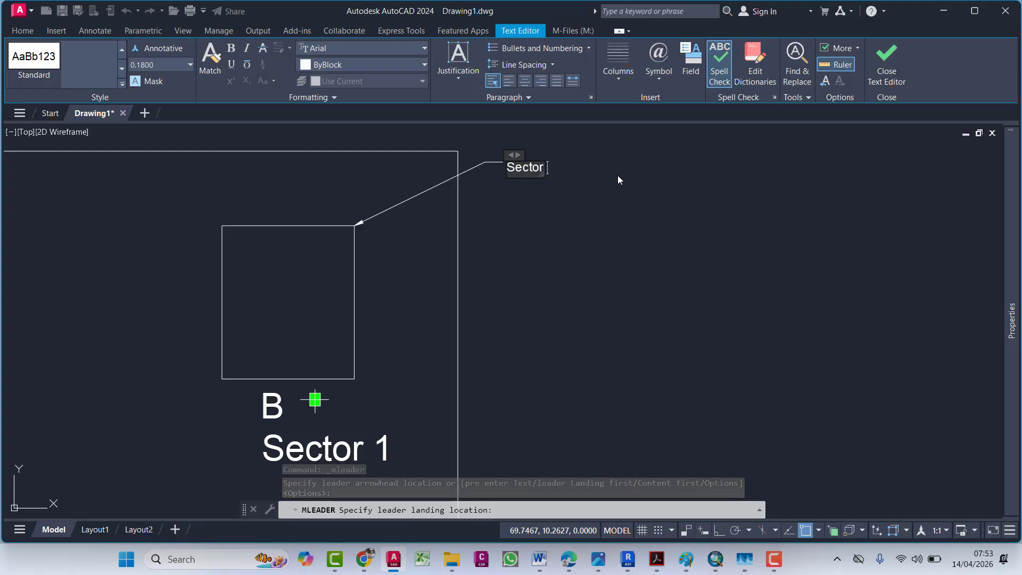
key("Escape")
key("Escape")
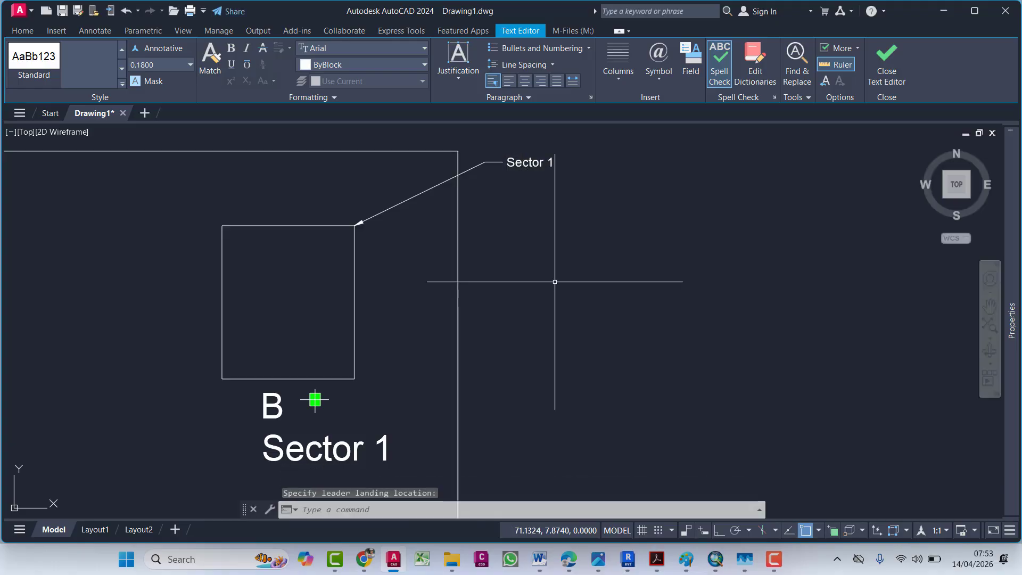
Step: Set the "Sector 1" multileader's arrowhead size to 0.5 and deselect it
middle_click_drag(541, 202, 551, 248)
left_click(487, 213)
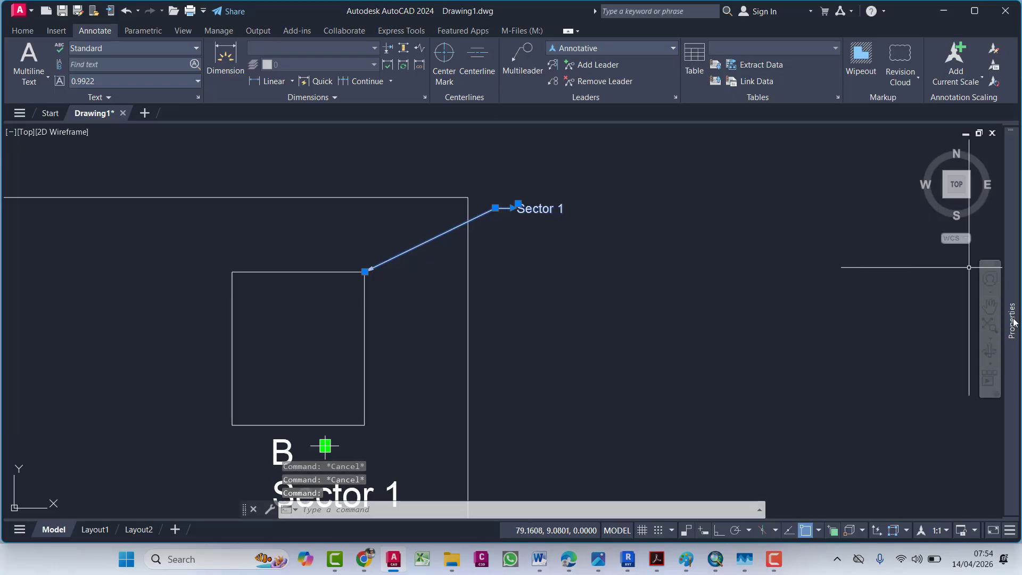
mouse_move(993, 296)
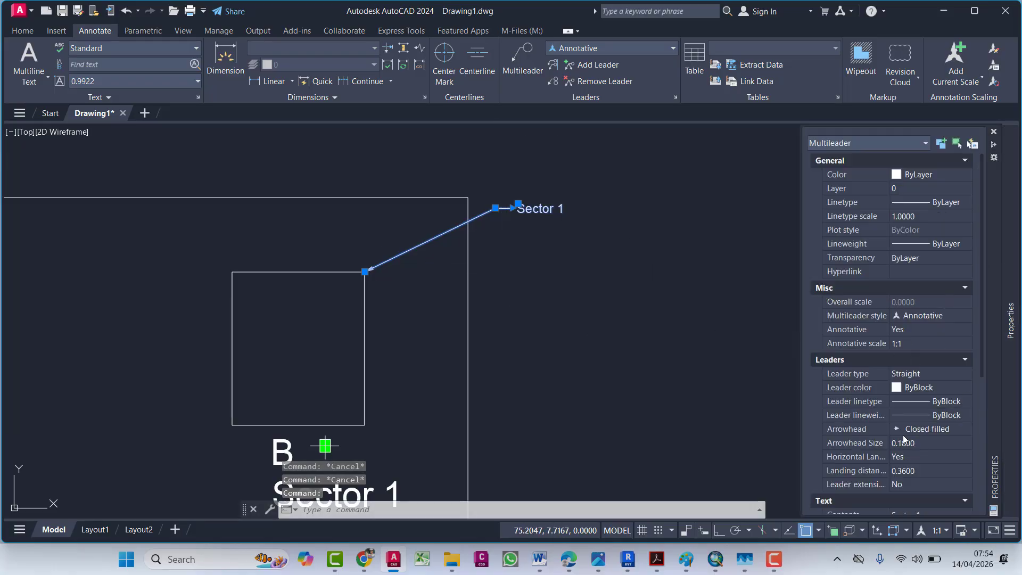
left_click(921, 443)
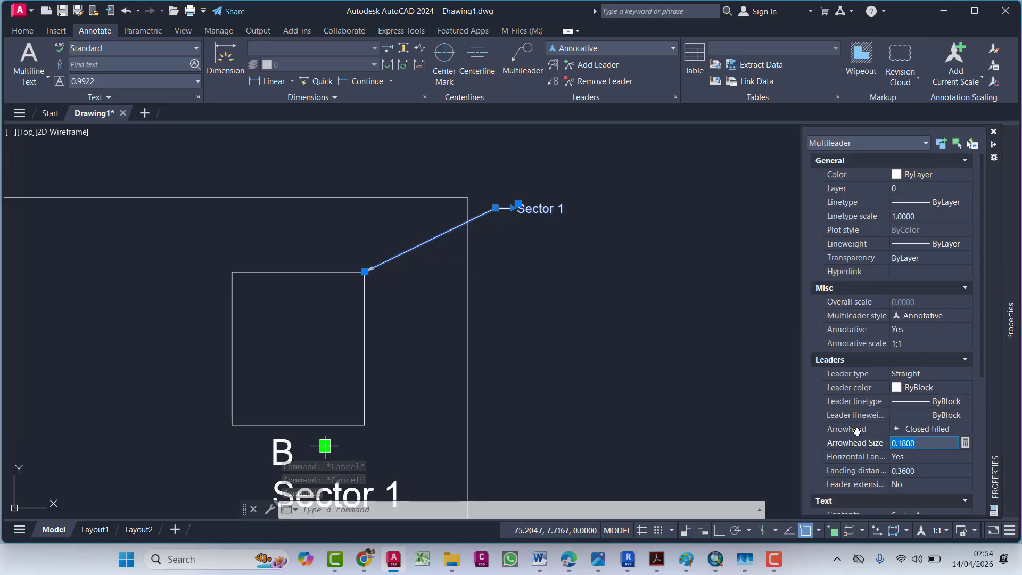
type(".5")
key("Return")
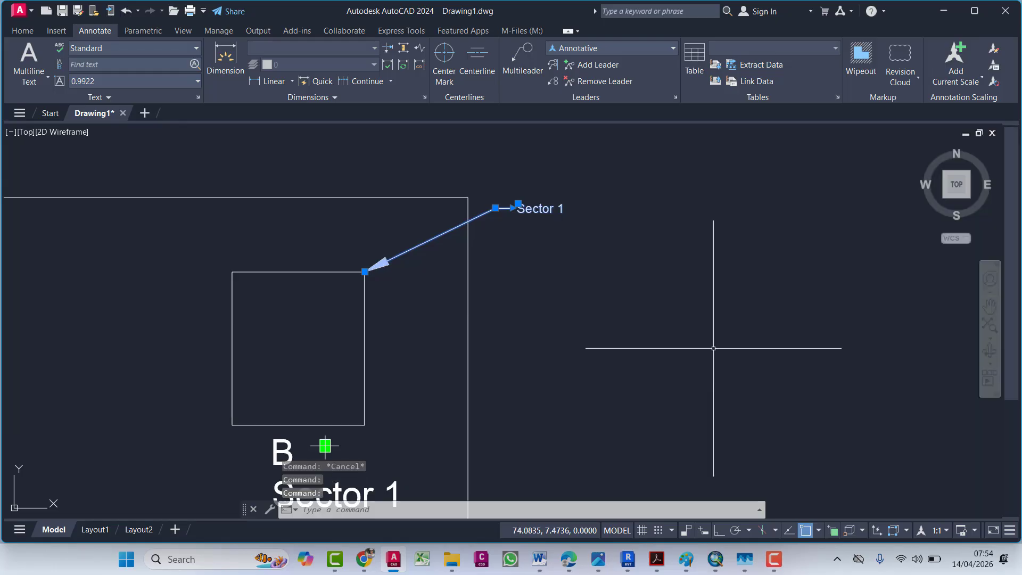
left_click(695, 305)
key("Escape")
key("Escape")
key("Escape")
Step: Copy the "Sector 1" multileader from its arrow tip to the top right corners of the middle and lower right-column rectangles
left_click(528, 204)
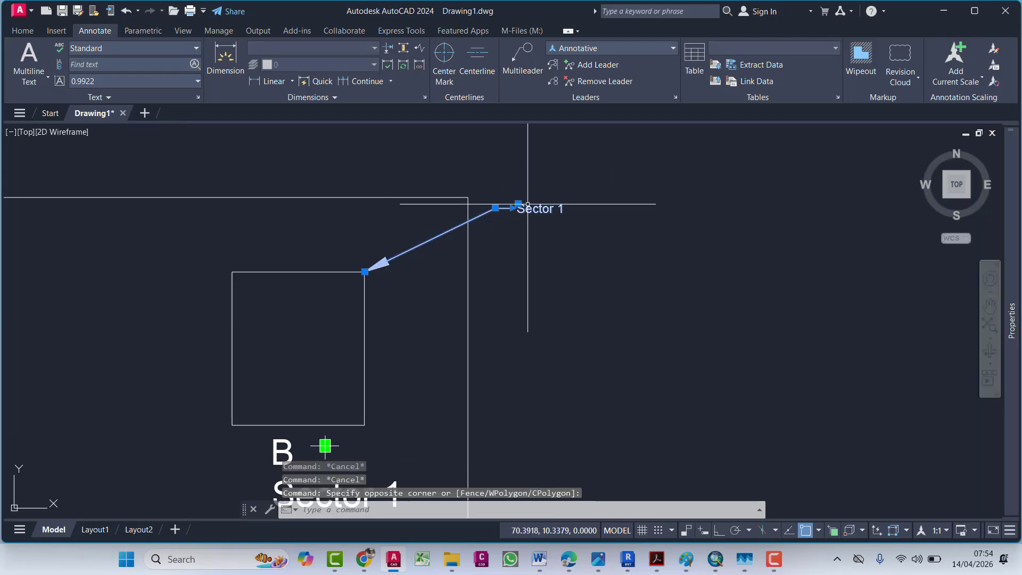
type("co")
key("Return")
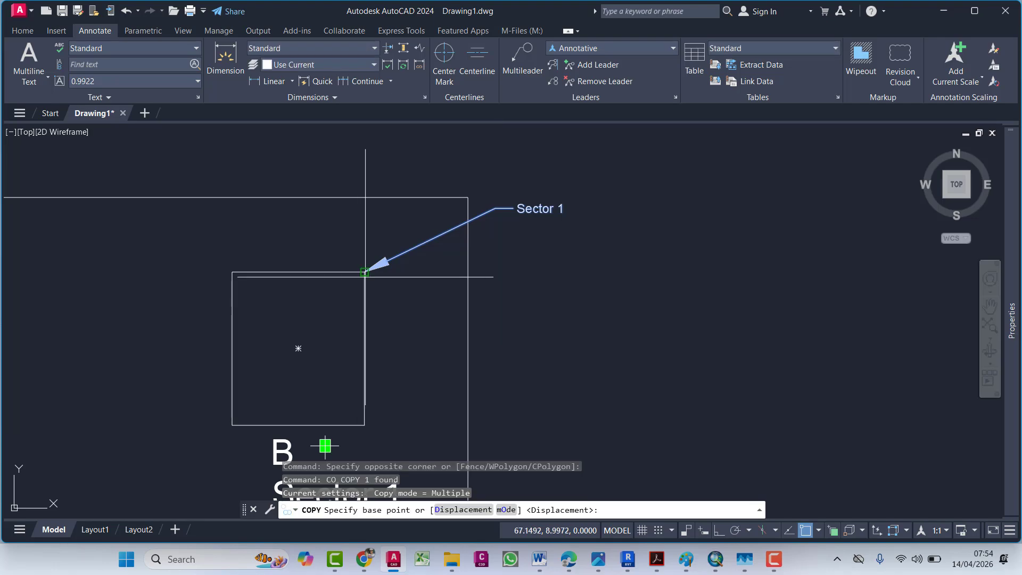
left_click(365, 273)
middle_click_drag(389, 378, 415, 186)
middle_click_drag(397, 371, 397, 240)
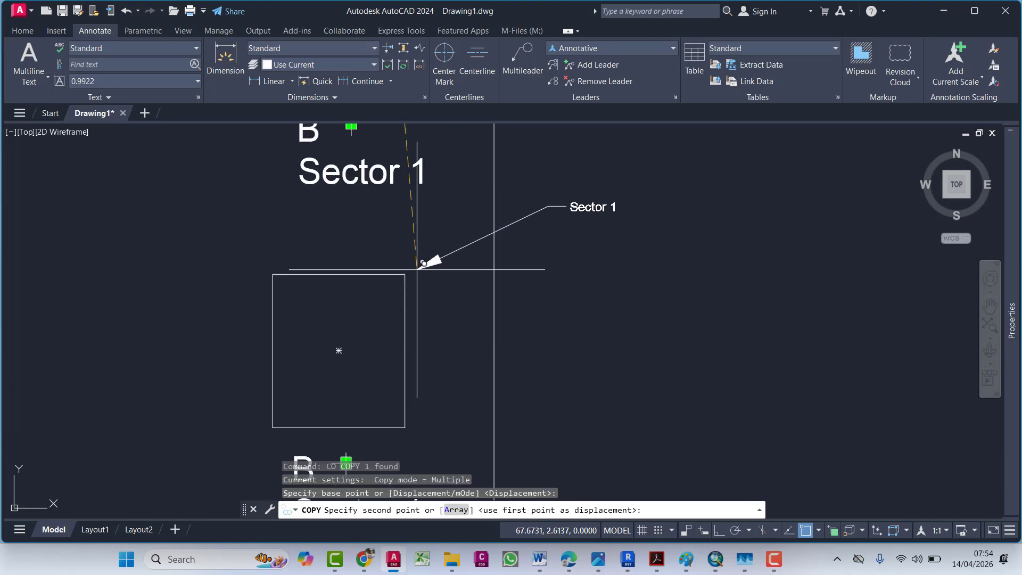
left_click(406, 274)
middle_click_drag(477, 323, 416, 142)
middle_click_drag(371, 312, 410, 238)
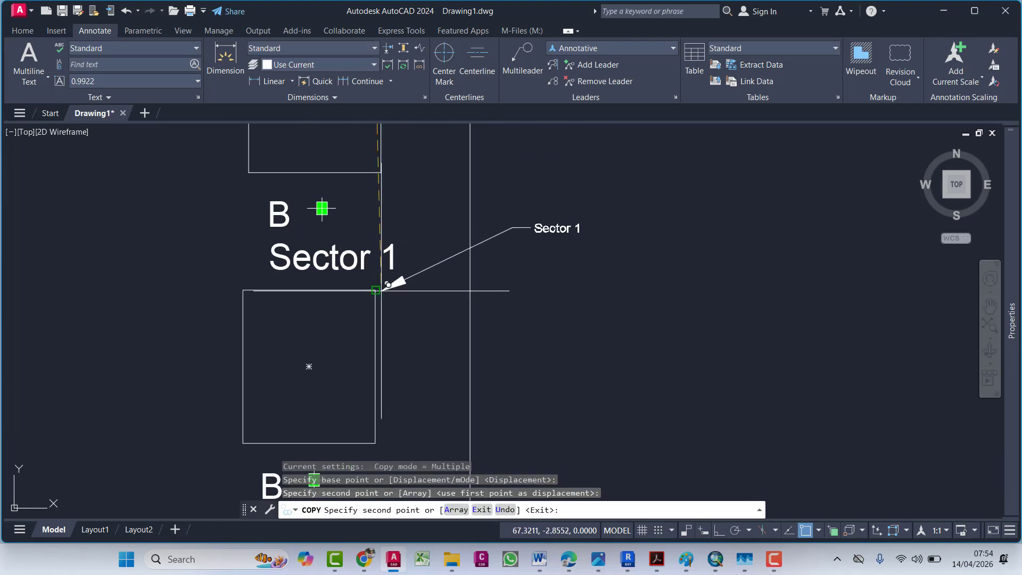
left_click(377, 290)
scroll(425, 320, "down", 2)
mouse_move(417, 377)
middle_mouse_down()
mouse_move(438, 340)
mouse_move(381, 432)
middle_mouse_up()
key("Escape")
key("Escape")
Step: Change the text of the middle rectangle's multileader to "Sector 2"
middle_click_drag(418, 292, 377, 387)
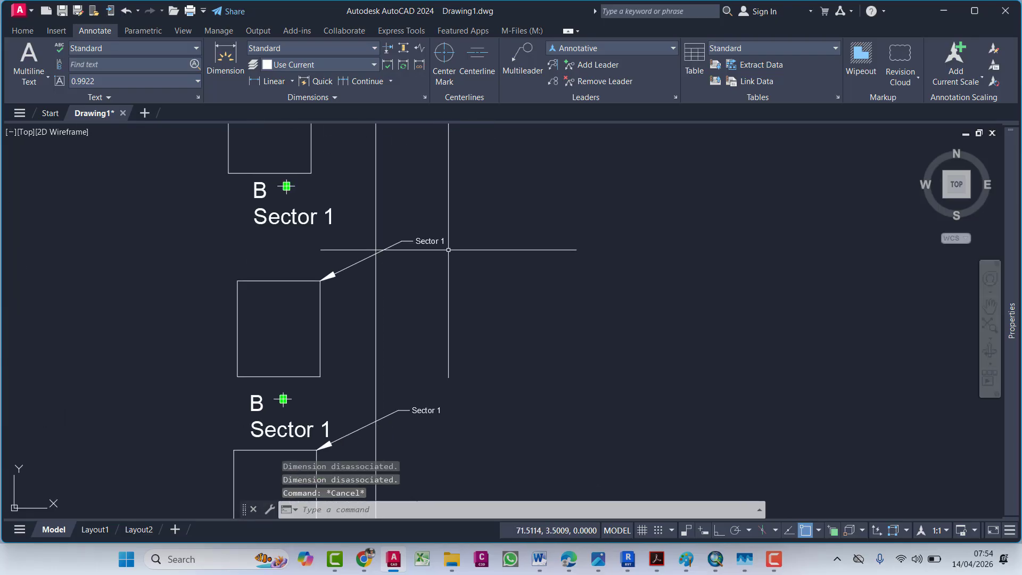
middle_click_drag(450, 248, 441, 321)
key("Escape")
left_click(426, 315)
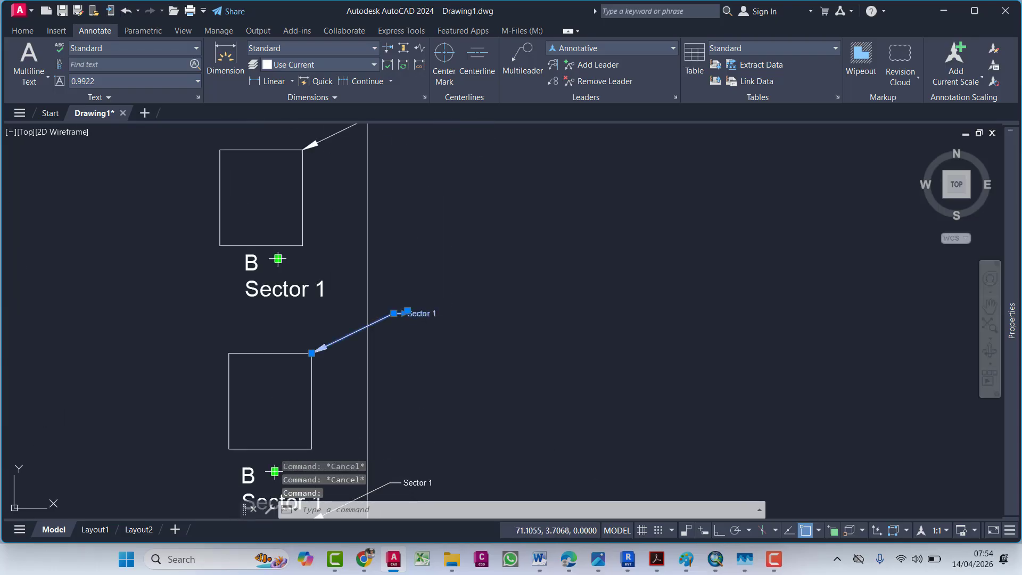
double_click(441, 317)
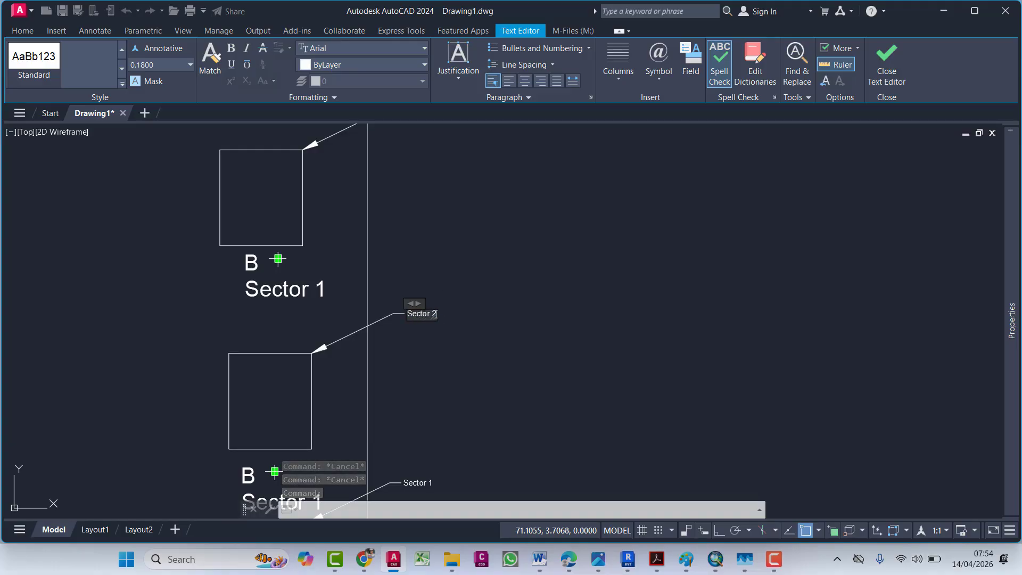
left_click(403, 430)
key("Escape")
Step: Change the text of the lower rectangle's multileader to "Sector 3"
middle_click_drag(420, 483, 435, 329)
left_click(434, 329)
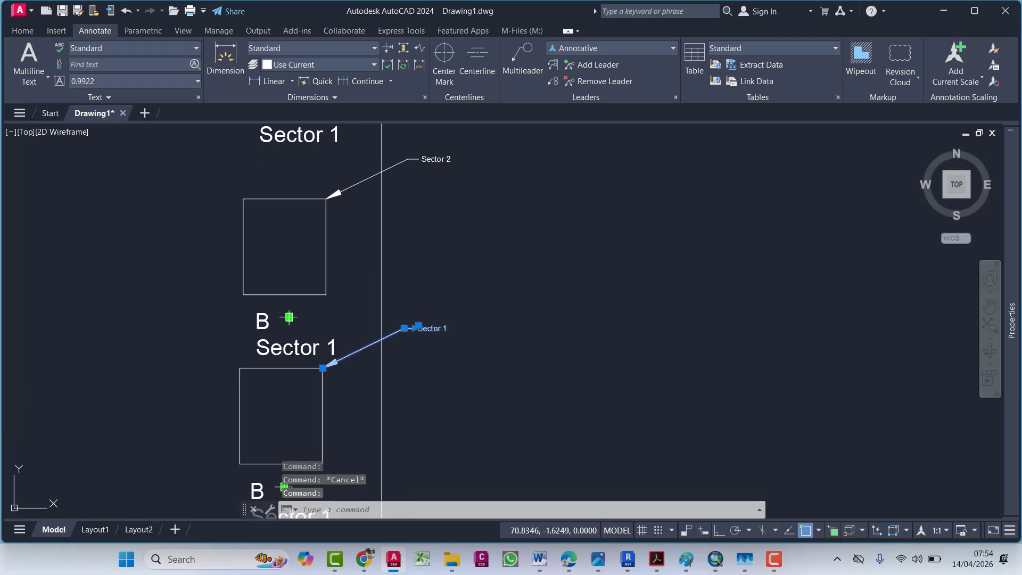
double_click(438, 329)
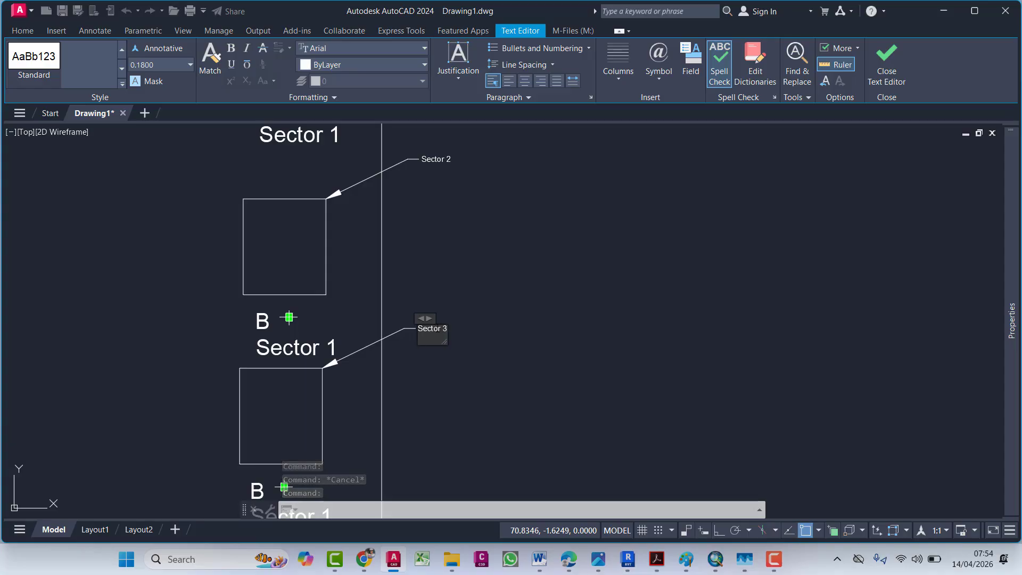
left_click(503, 295)
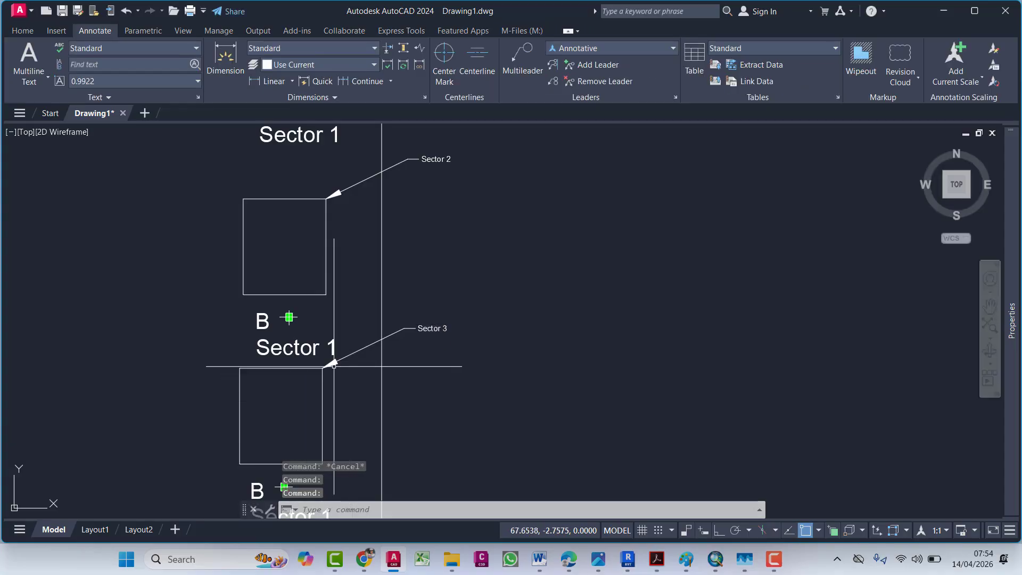
Step: Inspect the three sector multileaders and their arrowheads along the right column of the frame
middle_click_drag(346, 349, 323, 435)
middle_click_drag(343, 352, 300, 430)
mouse_move(350, 301)
middle_mouse_down()
mouse_move(342, 447)
mouse_move(372, 324)
middle_mouse_up()
mouse_move(379, 266)
middle_mouse_down()
mouse_move(393, 226)
mouse_move(378, 283)
middle_mouse_up()
middle_click_drag(373, 247, 381, 303)
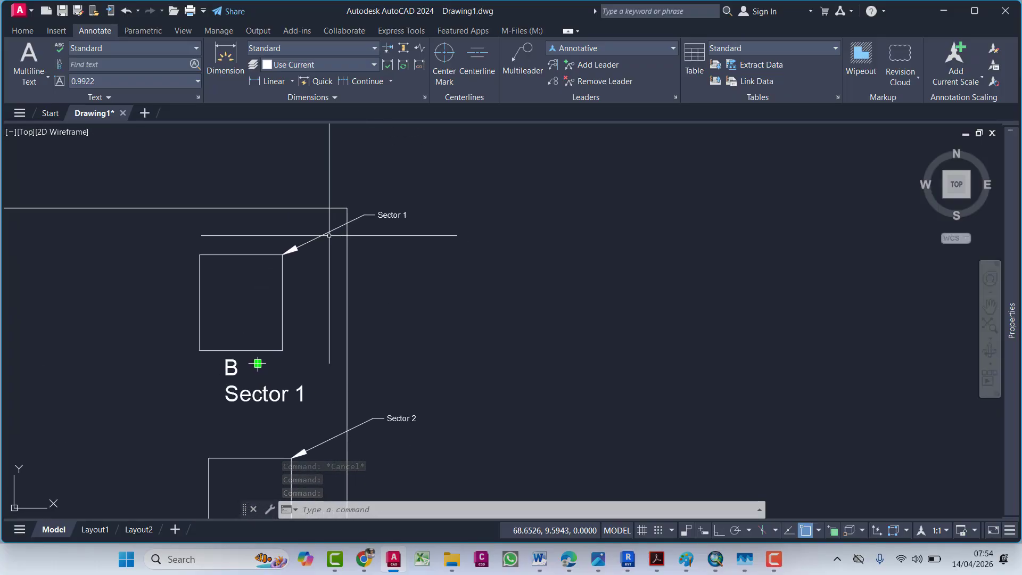
scroll(367, 219, "up", 4)
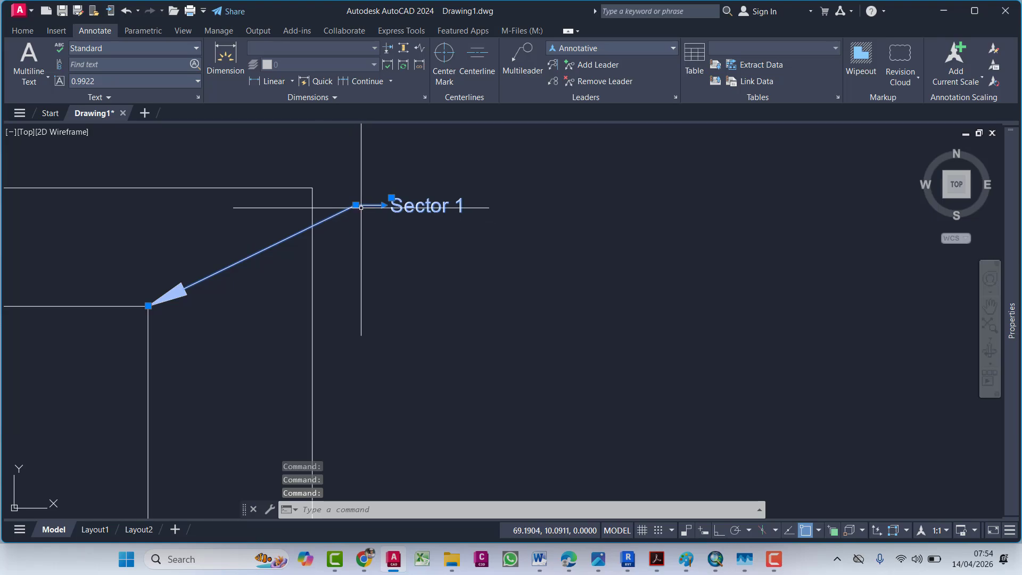
middle_click_drag(352, 275, 395, 210)
middle_click_drag(326, 310, 360, 253)
scroll(361, 253, "down", 4)
middle_click_drag(367, 328, 413, 221)
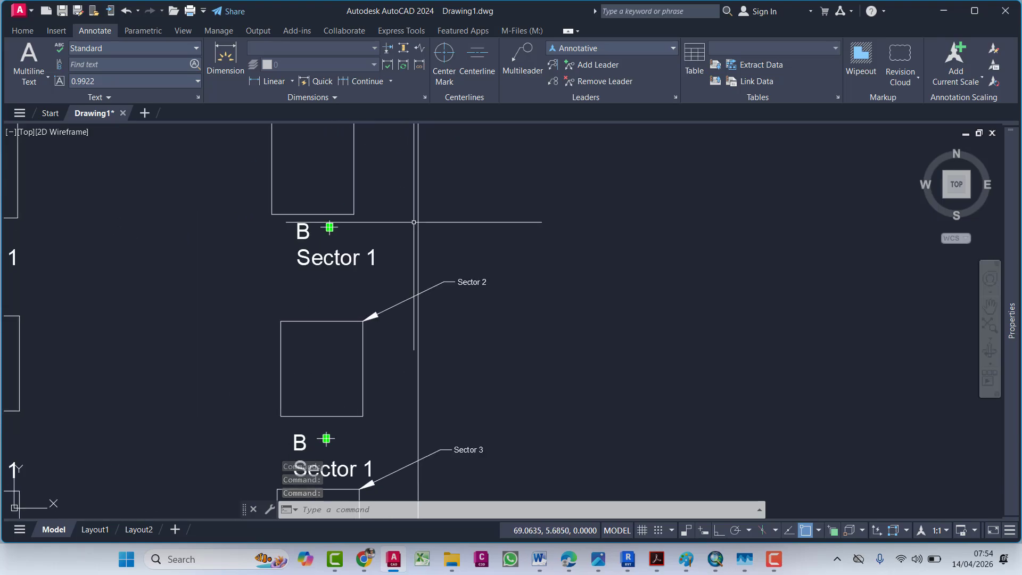
mouse_move(372, 364)
middle_mouse_down()
mouse_move(414, 276)
mouse_move(388, 367)
mouse_move(353, 428)
middle_mouse_up()
key("Escape")
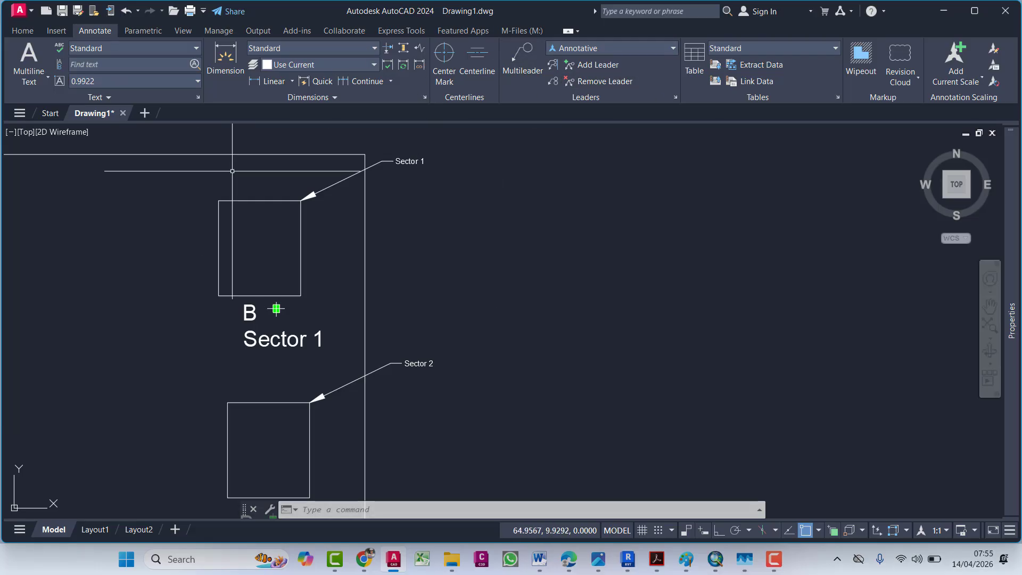
Step: Switch to Word to check the next Lecture 4 skill, and return to AutoCAD to view the whole labelled frame
left_click(539, 559)
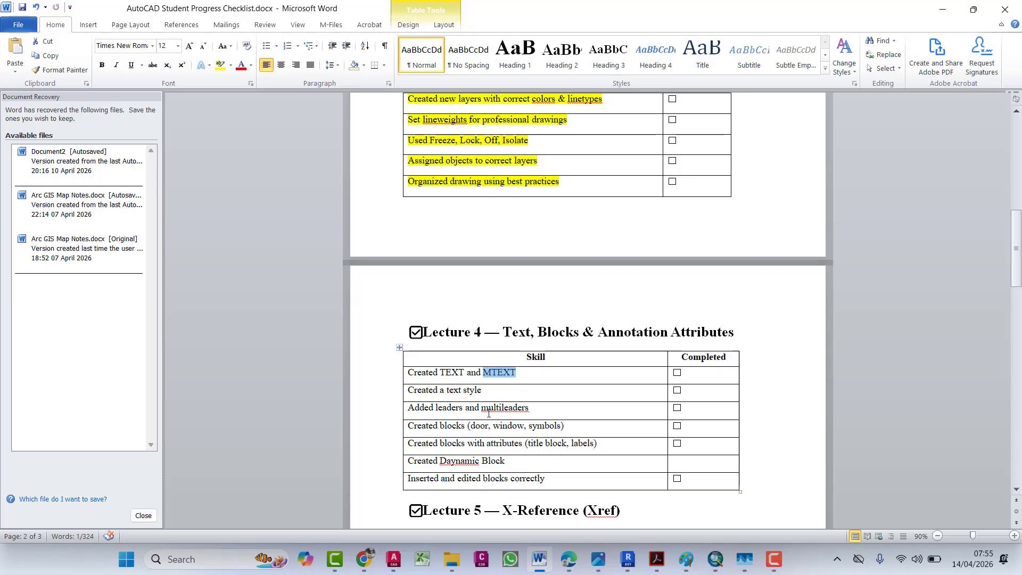
left_click(935, 9)
scroll(444, 387, "down", 2)
middle_click_drag(444, 386, 593, 223)
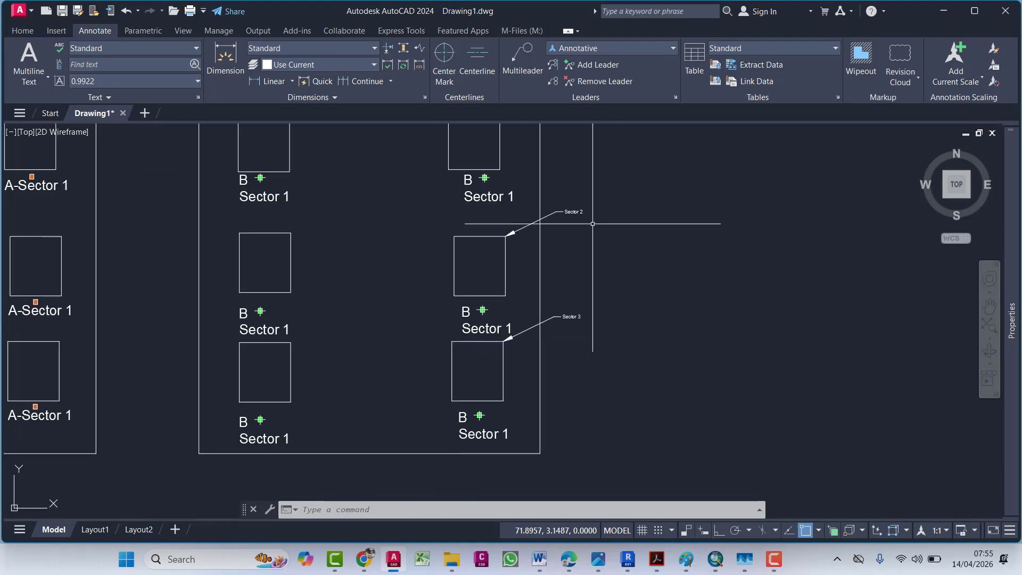
scroll(478, 336, "down", 4)
scroll(516, 309, "up", 2)
middle_click_drag(516, 308, 454, 319)
key("Escape")
key("Escape")
key("Escape")
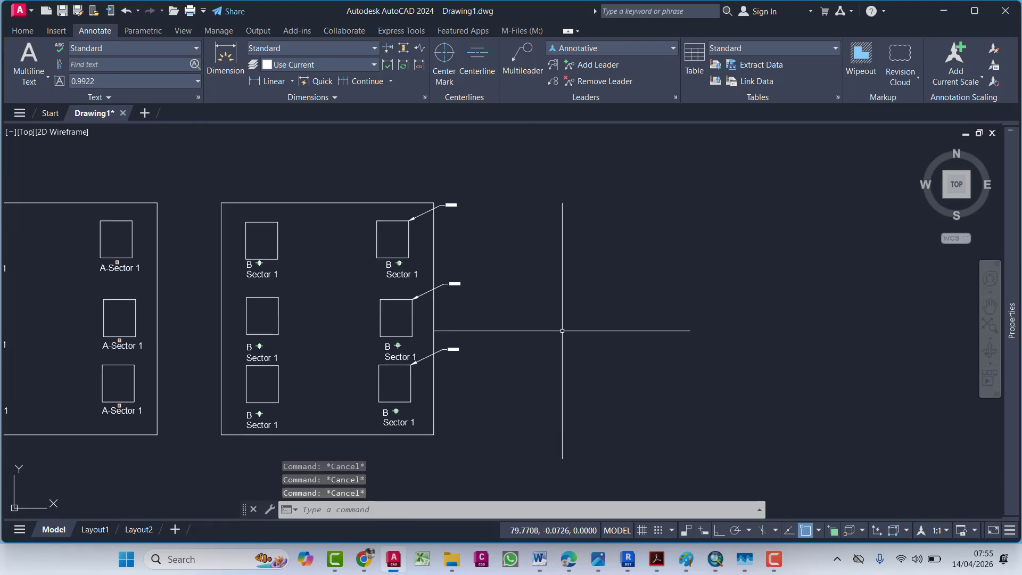
Step: Draw a small rectangle about 0.86 wide and 0.19 high in the empty space beside the B frame
scroll(260, 220, "up", 4)
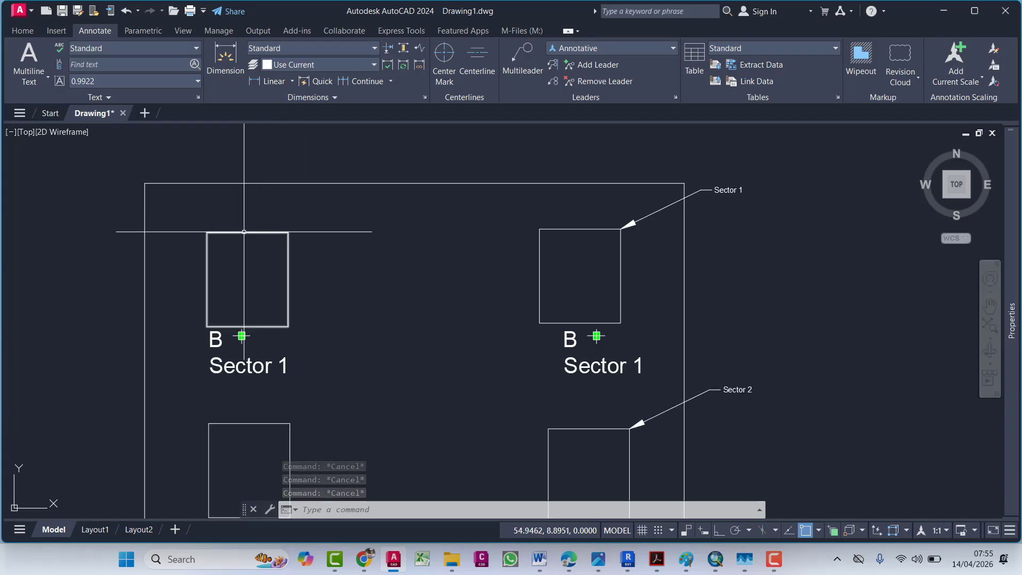
middle_click_drag(197, 278, 268, 270)
middle_click_drag(420, 317, 277, 307)
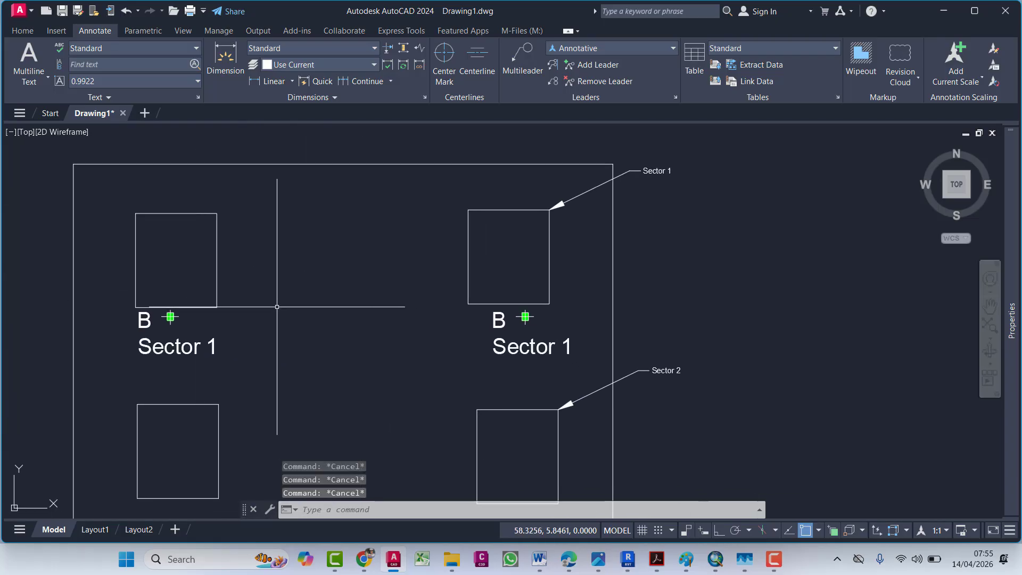
key("Escape")
type("r")
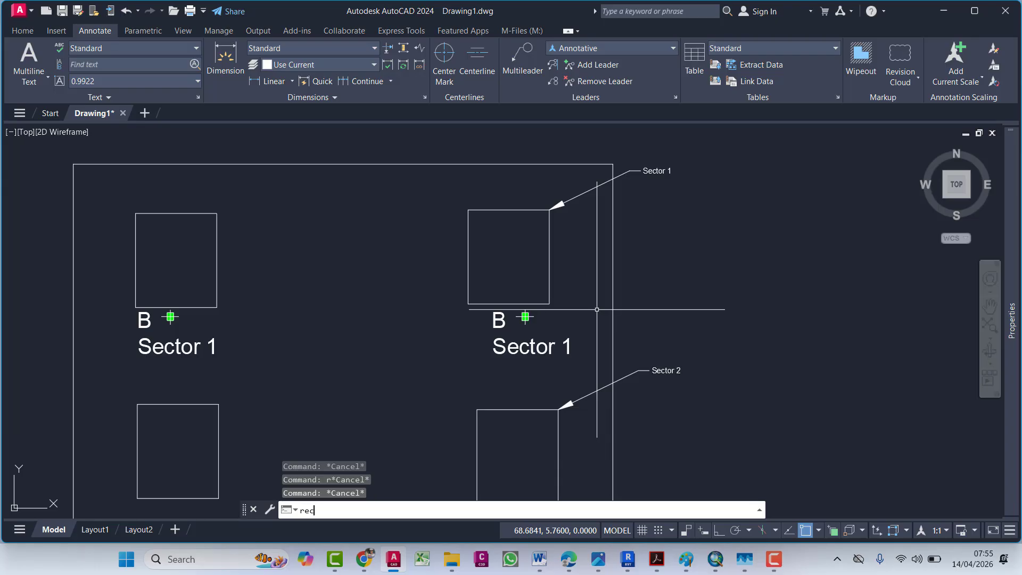
type("ec")
key("Return")
mouse_move(597, 310)
middle_mouse_down()
mouse_move(491, 338)
mouse_move(392, 307)
middle_mouse_up()
left_click(604, 255)
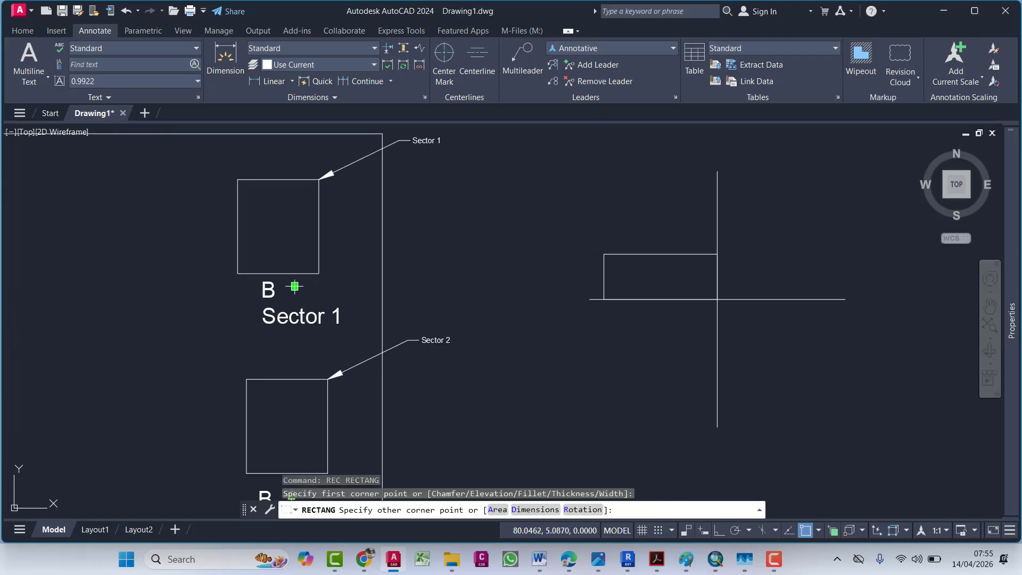
scroll(654, 257, "up", 4)
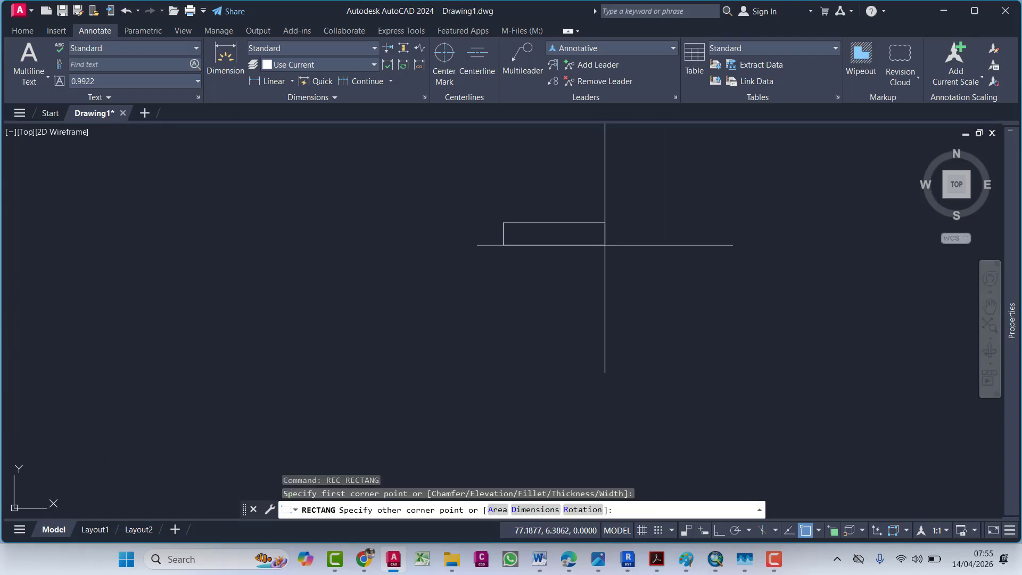
left_click(611, 246)
key("Escape")
key("Escape")
Step: Move the small rectangle inside the B frame's upper-left square, just below its top edge
left_click(632, 205)
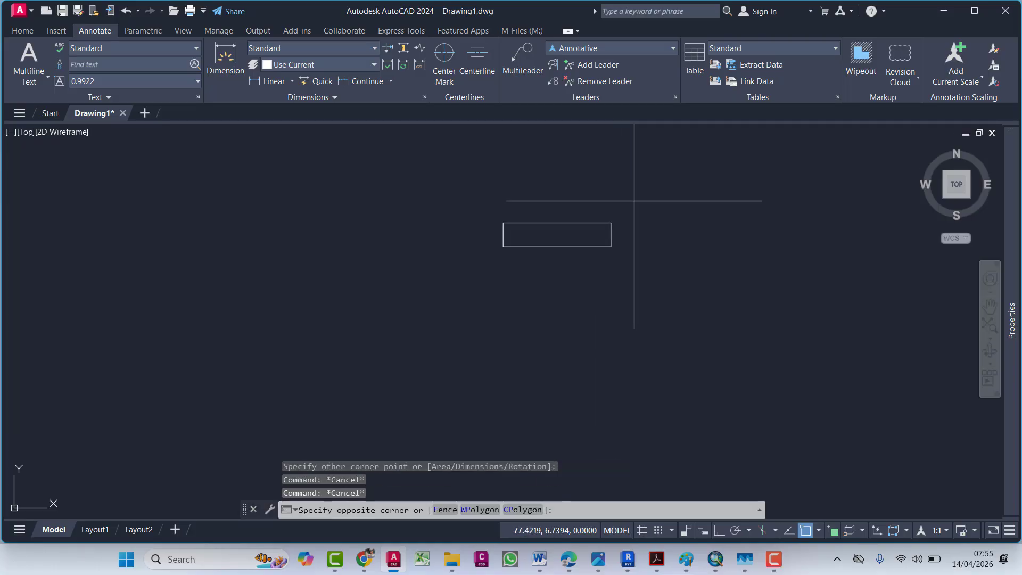
left_click(544, 285)
type("m")
key("Return")
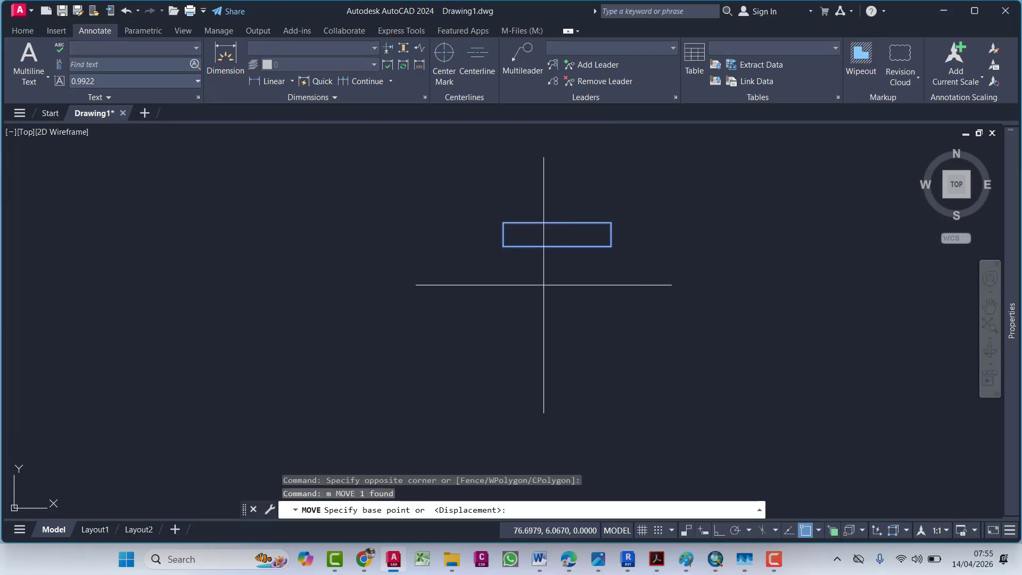
left_click(544, 285)
scroll(544, 285, "down", 4)
middle_click_drag(313, 315, 856, 304)
middle_click_drag(394, 247, 748, 294)
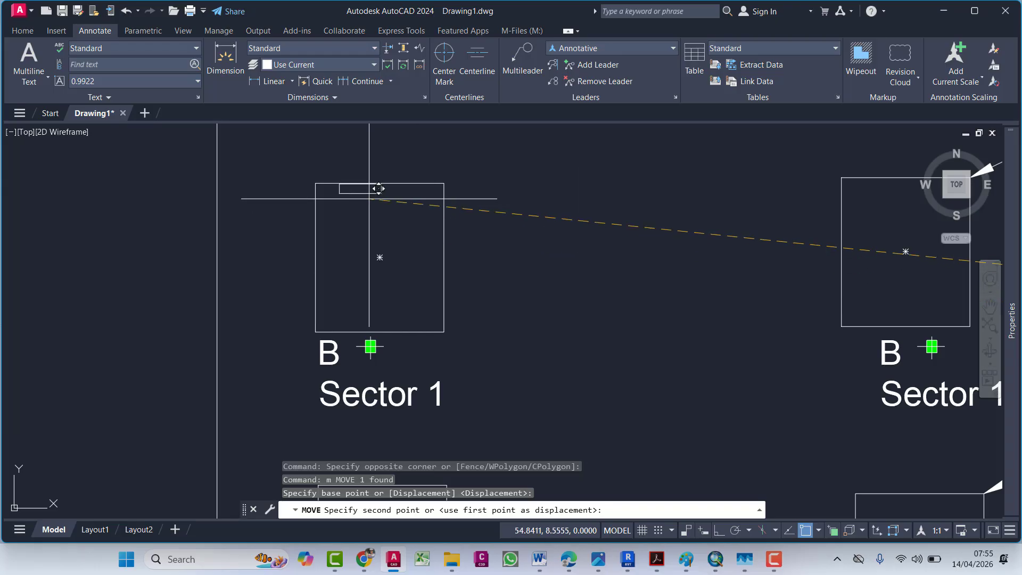
scroll(369, 198, "up", 4)
left_click(404, 217)
key("Escape")
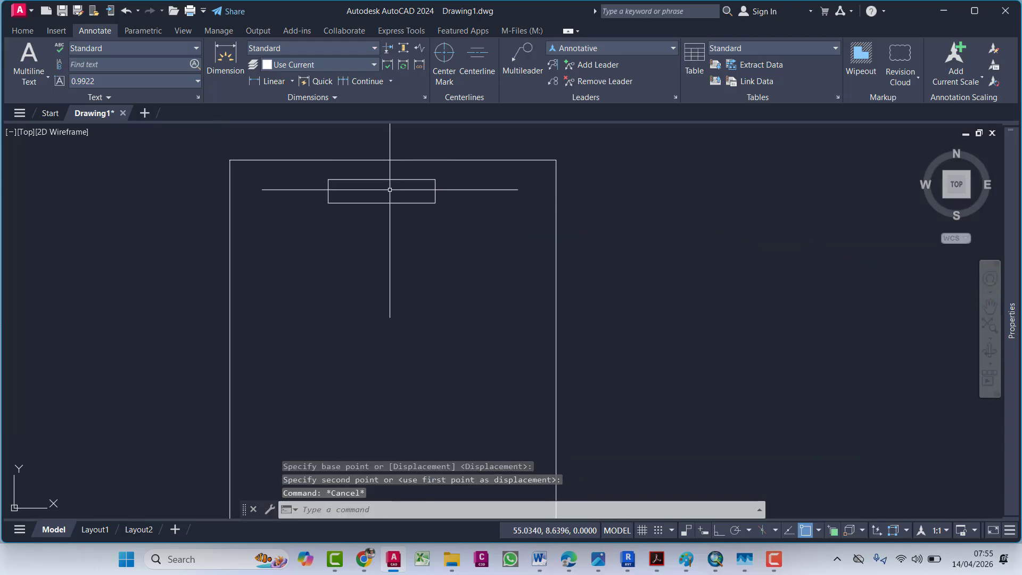
Step: Move the small rectangle straight up from its upper-left corner so it sits on the square's top edge
left_click(388, 190)
left_click(376, 213)
type("m")
key("Return")
type("m")
key("Return")
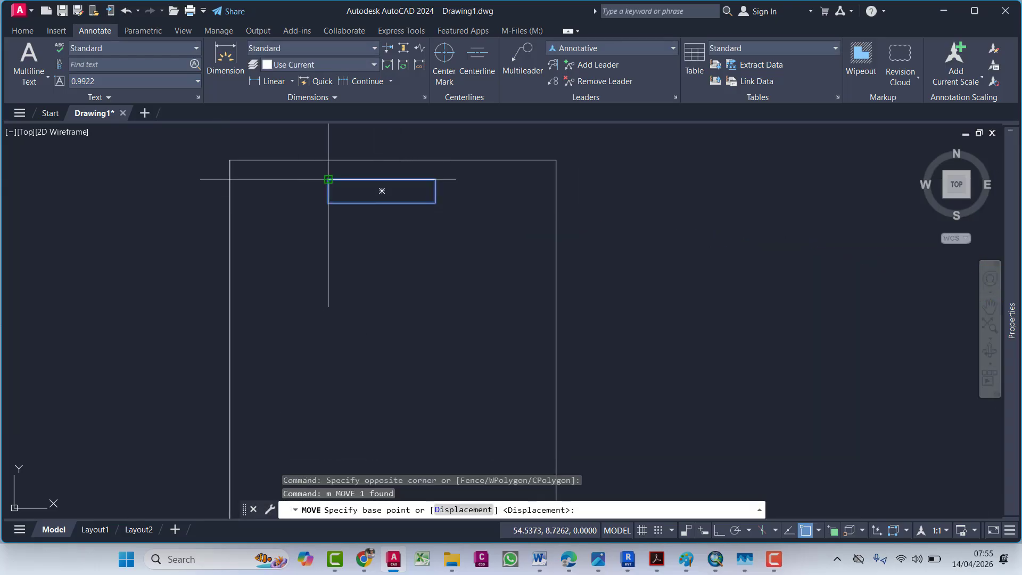
left_click(328, 180)
left_click(328, 160)
key("Escape")
scroll(365, 224, "down", 2)
scroll(369, 196, "up", 2)
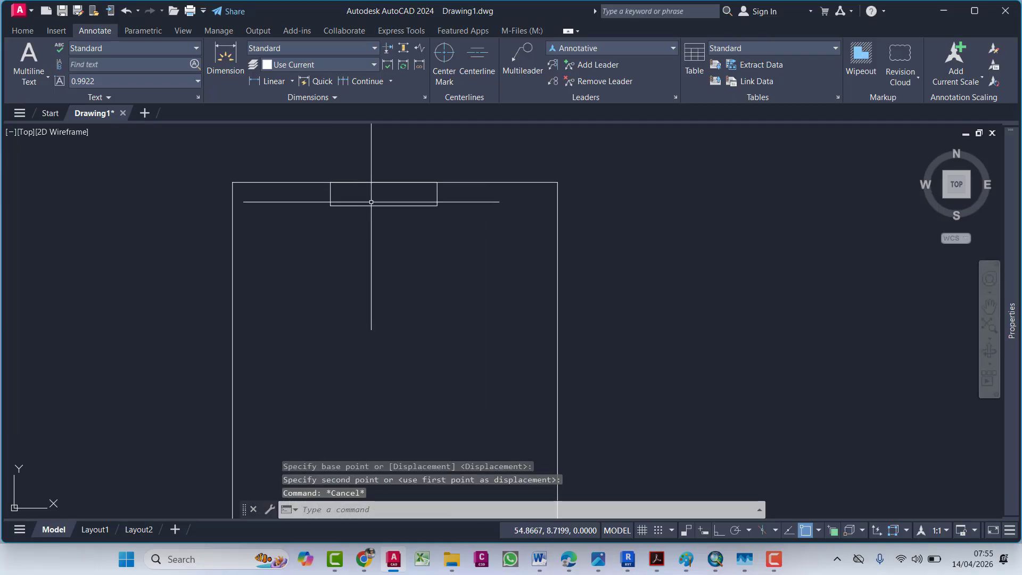
left_click(385, 193)
left_click(358, 246)
scroll(427, 279, "down", 3)
scroll(440, 228, "up", 7)
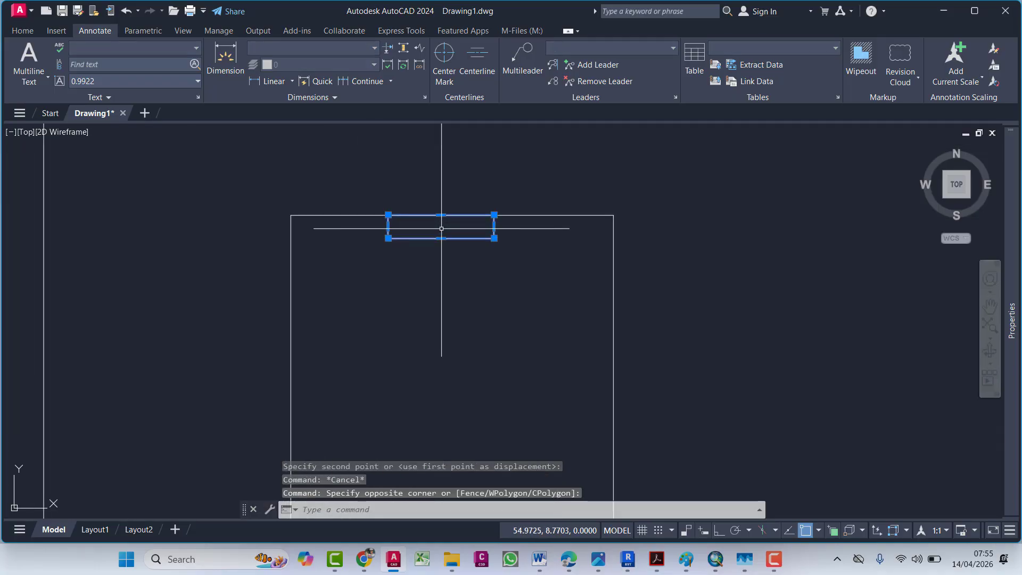
scroll(453, 248, "down", 8)
middle_click_drag(457, 255, 523, 269)
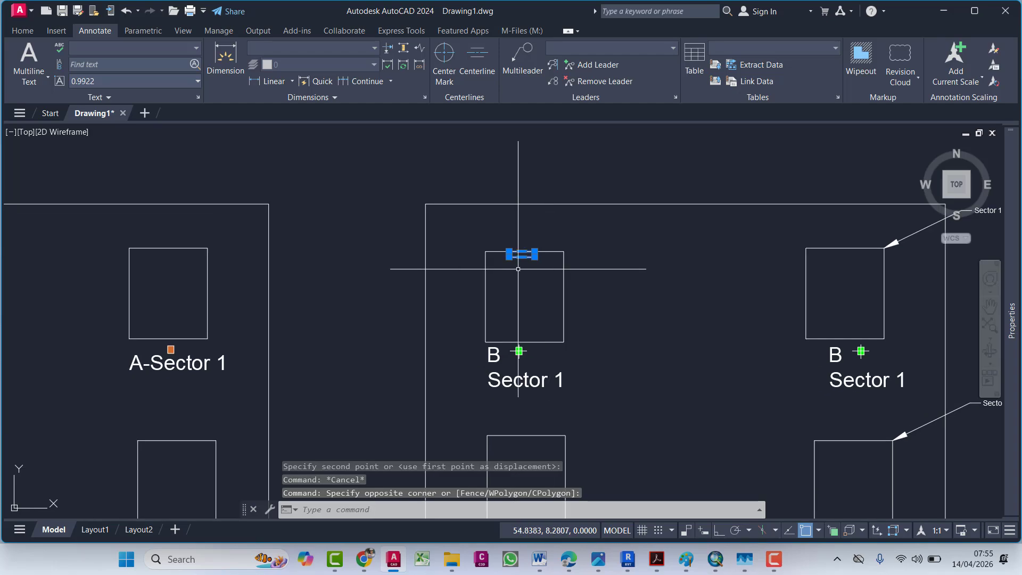
type("m")
key("Return")
scroll(520, 250, "up", 5)
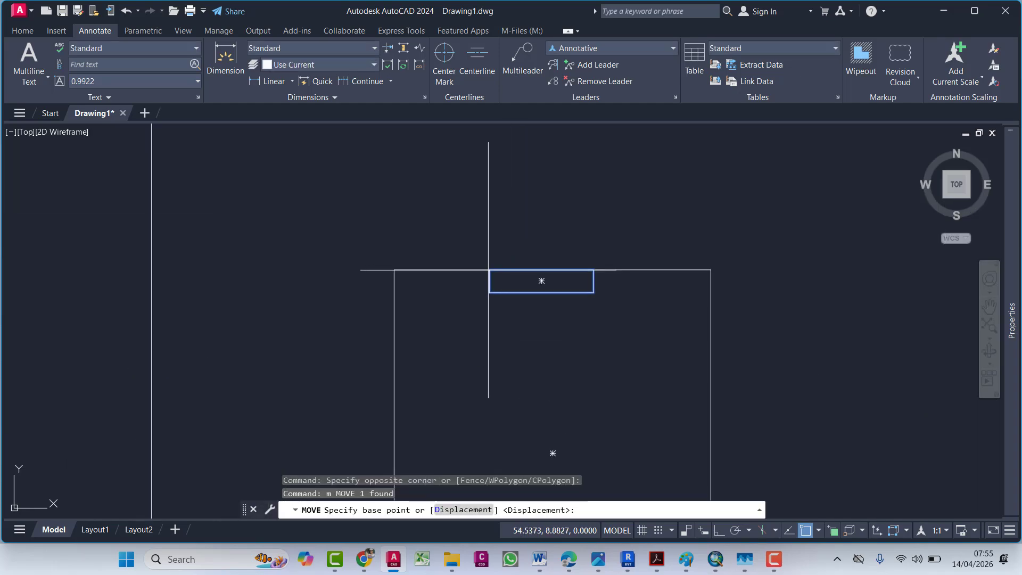
left_click(490, 269)
scroll(666, 276, "down", 4)
key("Escape")
scroll(722, 266, "up", 6)
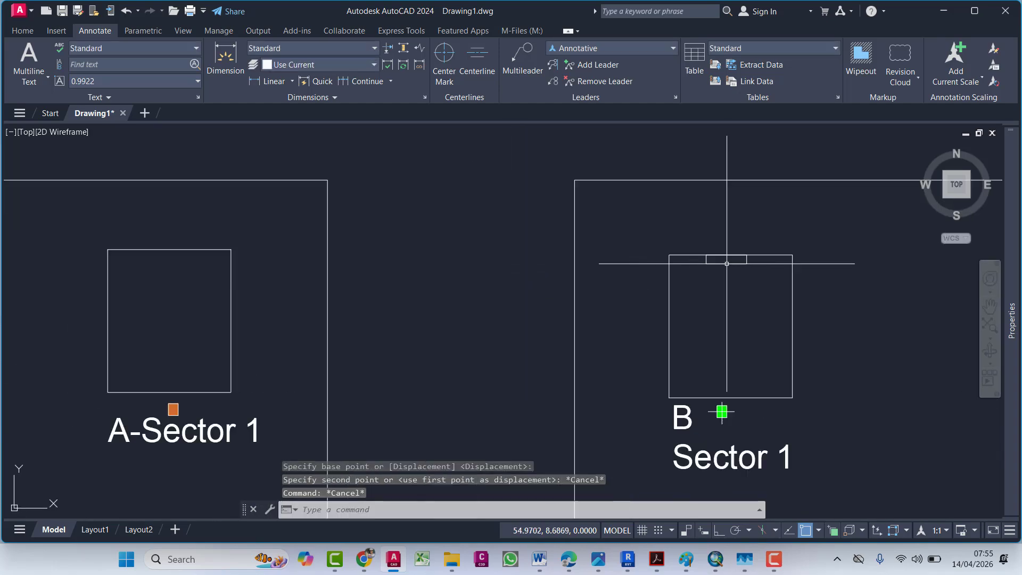
type("ci")
key("Return")
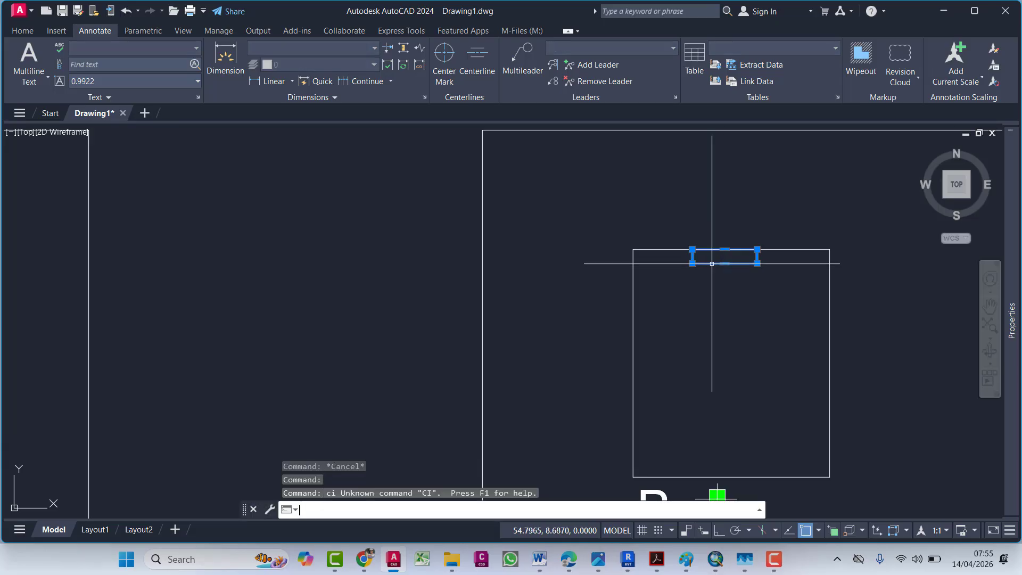
key("Escape")
key("Escape")
Step: Copy the small rectangle from its upper-left corner onto the top edges of the two upper squares in the A frame
left_click(697, 262)
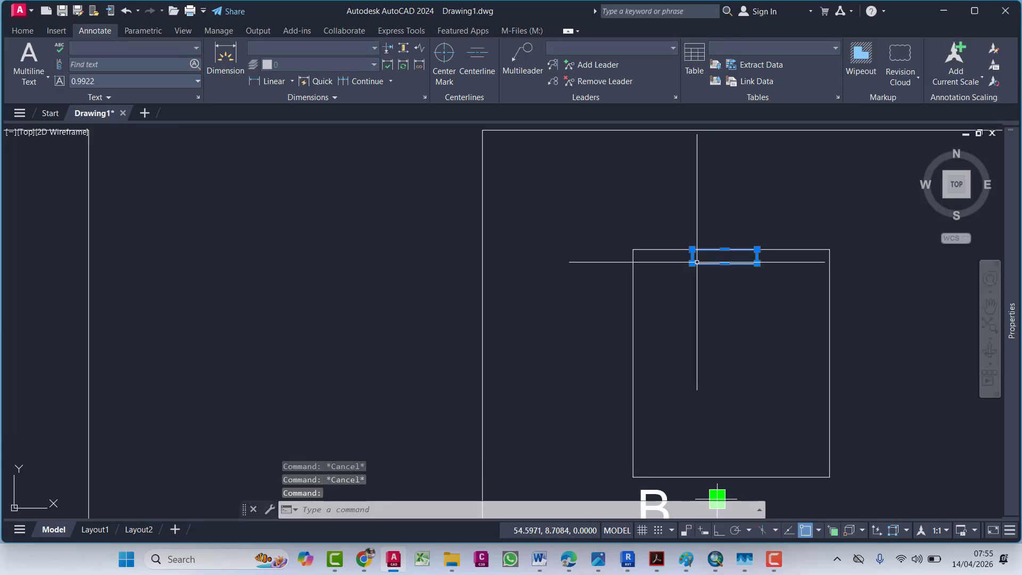
type("co")
key("Return")
left_click(692, 249)
scroll(600, 281, "down", 3)
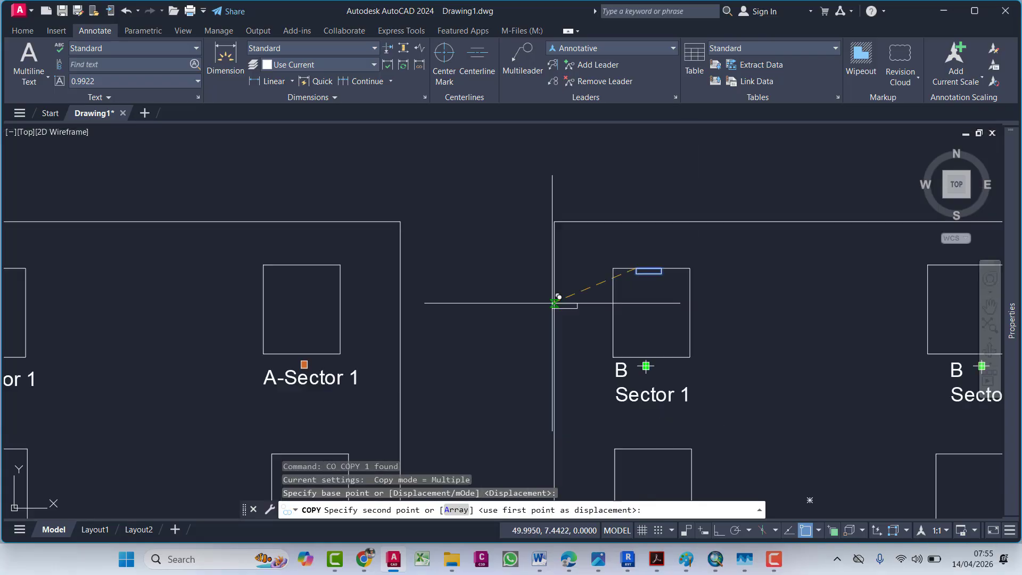
scroll(629, 283, "up", 4)
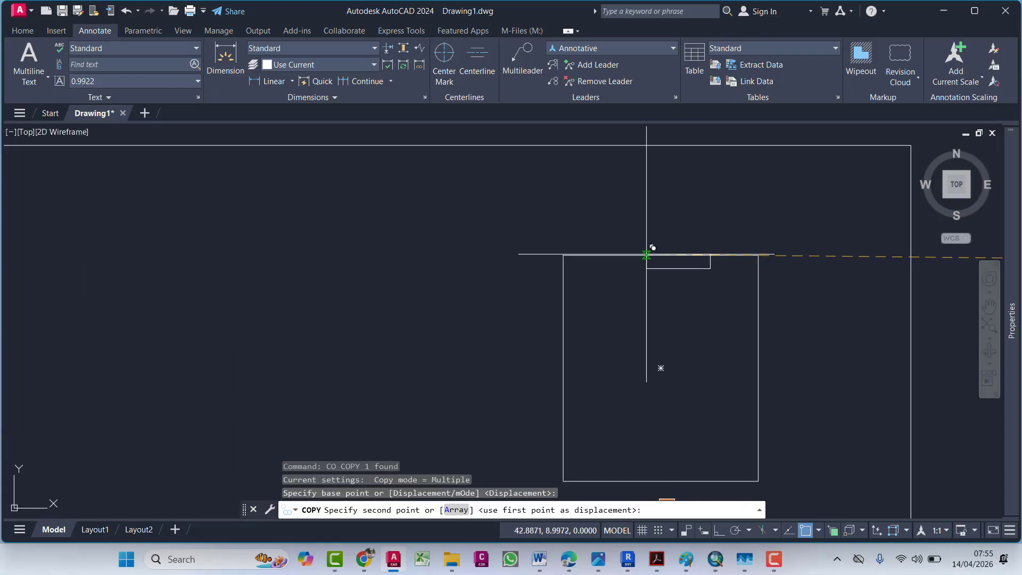
left_click(643, 254)
scroll(602, 279, "down", 2)
middle_click_drag(538, 315, 865, 287)
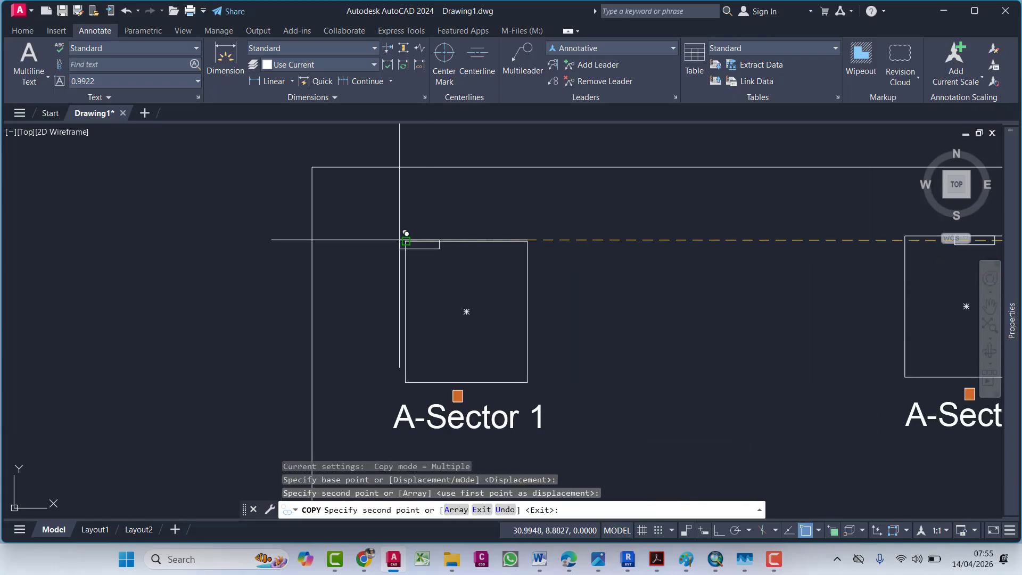
left_click(451, 240)
Step: Place further copies on the top edges of the middle and lower squares in both columns of the A frame
scroll(448, 238, "down", 4)
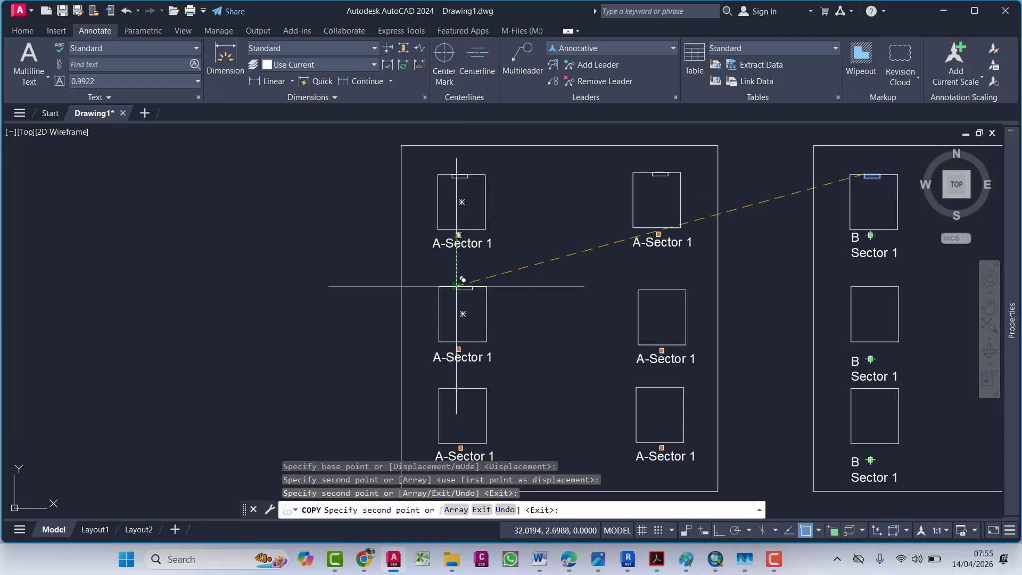
left_click(456, 289)
middle_click_drag(444, 357, 452, 273)
left_click(461, 307)
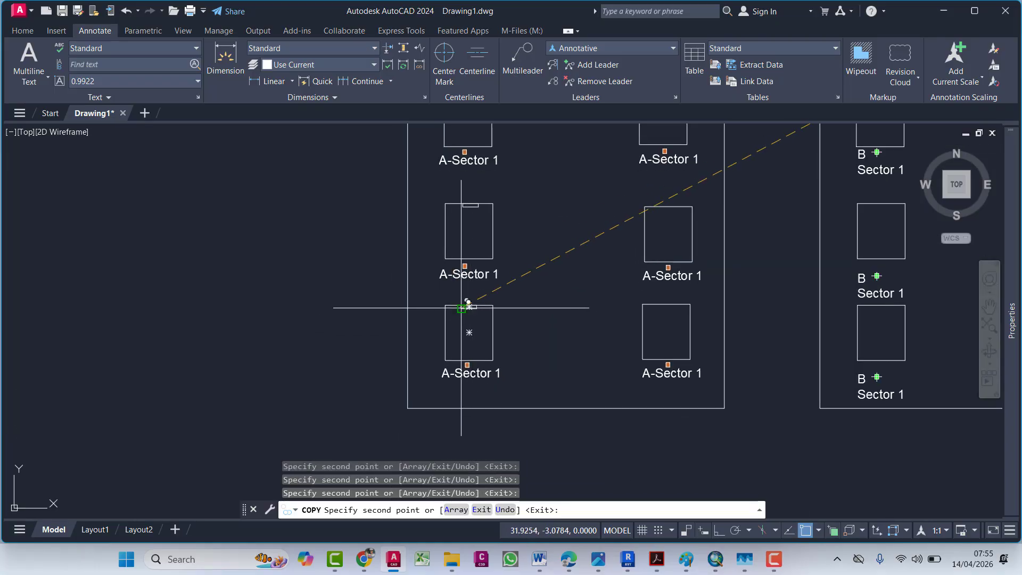
middle_click_drag(509, 334, 427, 374)
left_click(598, 247)
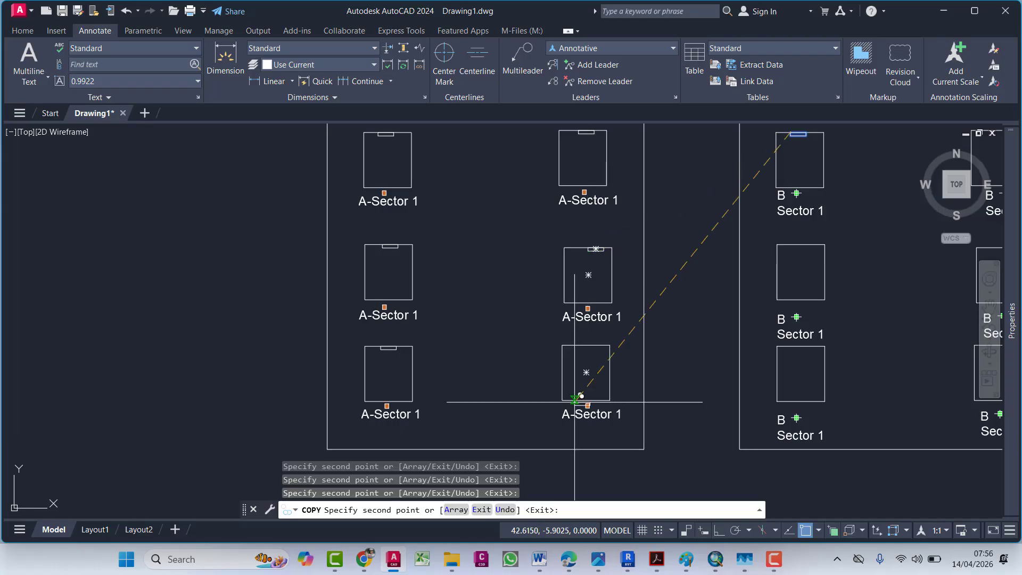
left_click(586, 346)
Step: Place copies of the small rectangle on the top edges of the five remaining squares in the B frame and finish copying
middle_click_drag(584, 190, 508, 362)
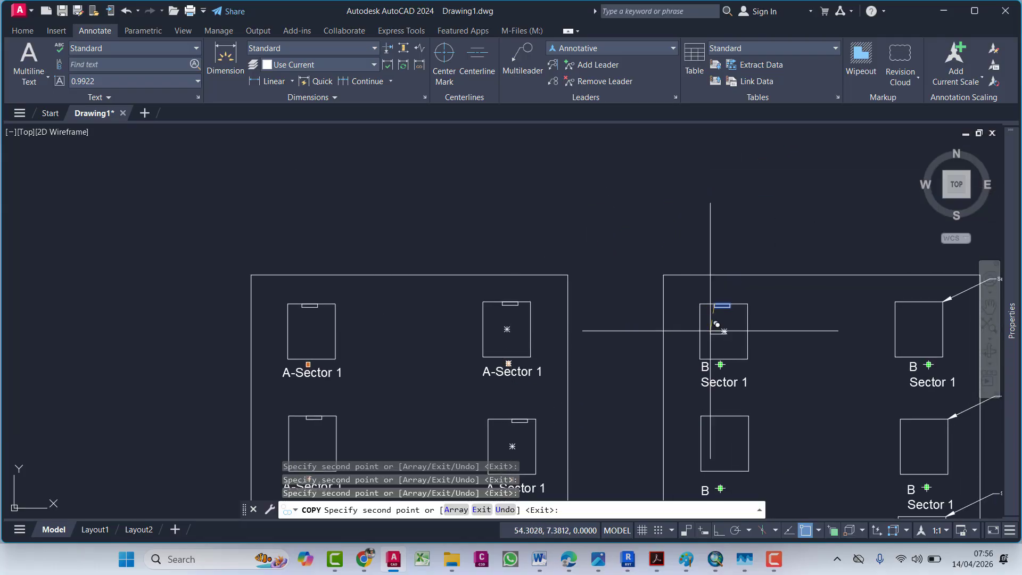
left_click(726, 415)
middle_click_drag(726, 429, 557, 189)
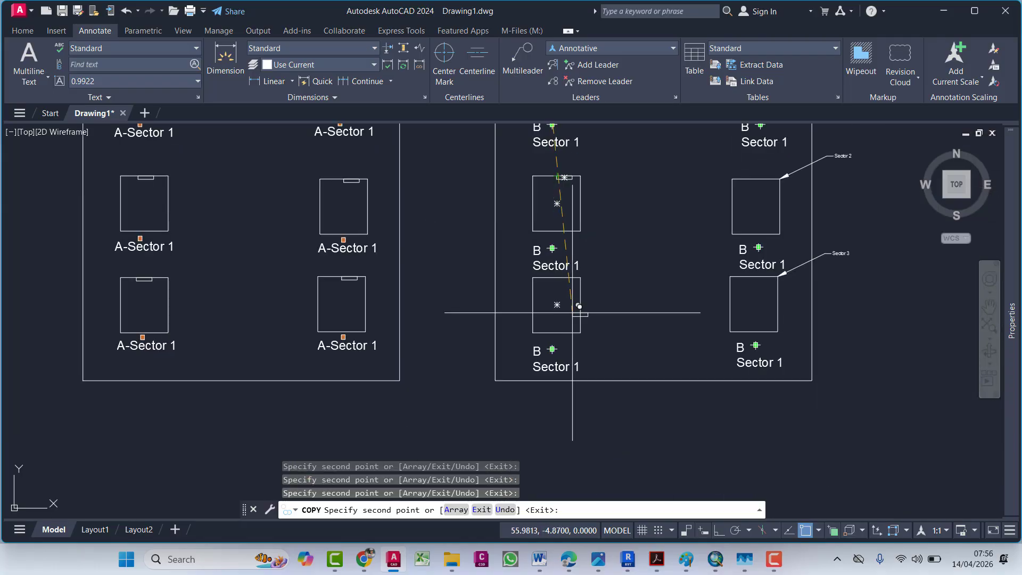
left_click(557, 277)
left_click(755, 277)
middle_click_drag(762, 187, 693, 255)
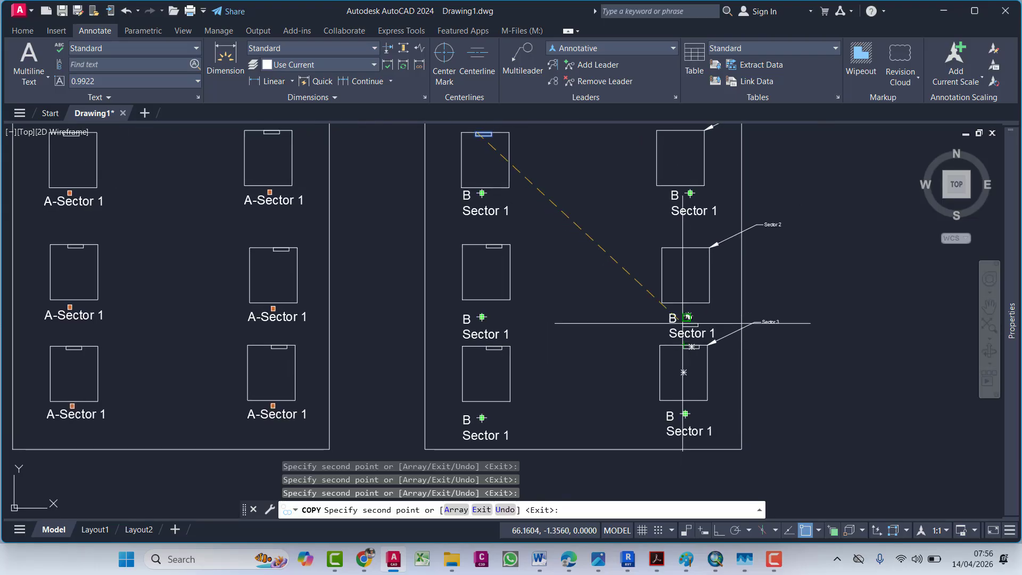
left_click(701, 244)
middle_click_drag(693, 131, 662, 253)
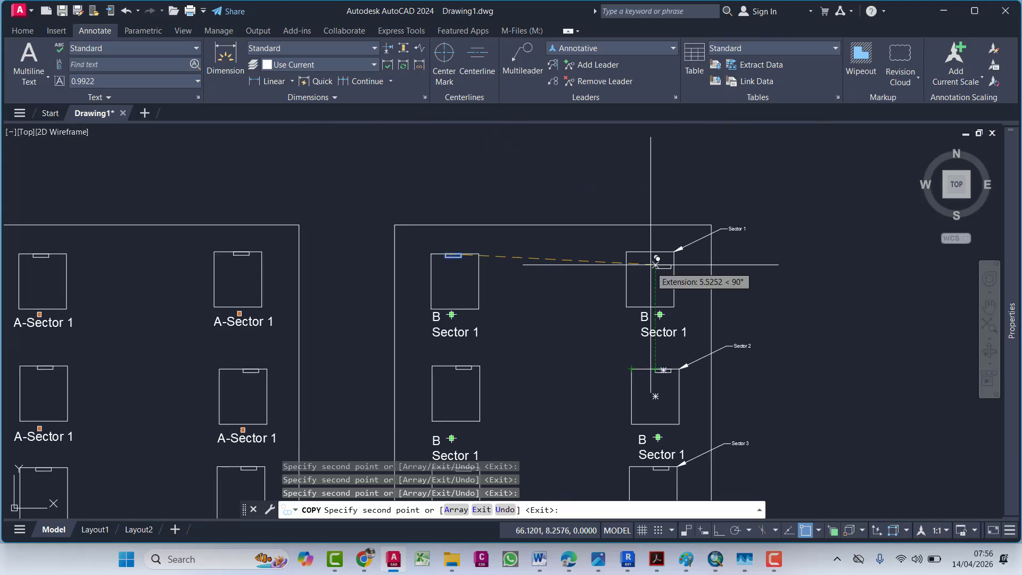
left_click(652, 250)
key("Escape")
scroll(652, 250, "down", 5)
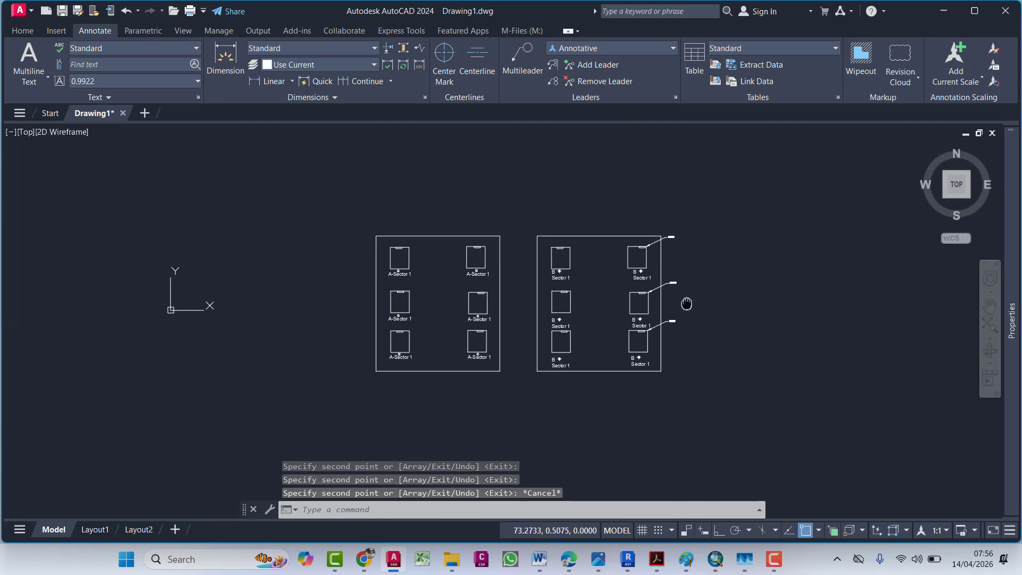
key("Escape")
key("Escape")
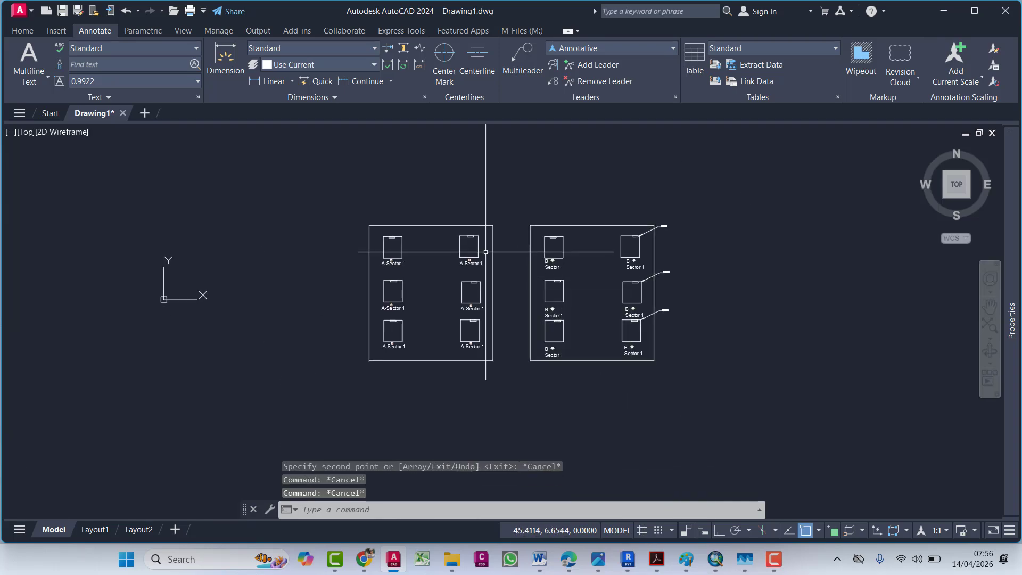
Step: Add a linear dimension for the width of the small rectangle in the A frame's upper-right square, placed below it
scroll(479, 242, "up", 6)
scroll(491, 249, "up", 4)
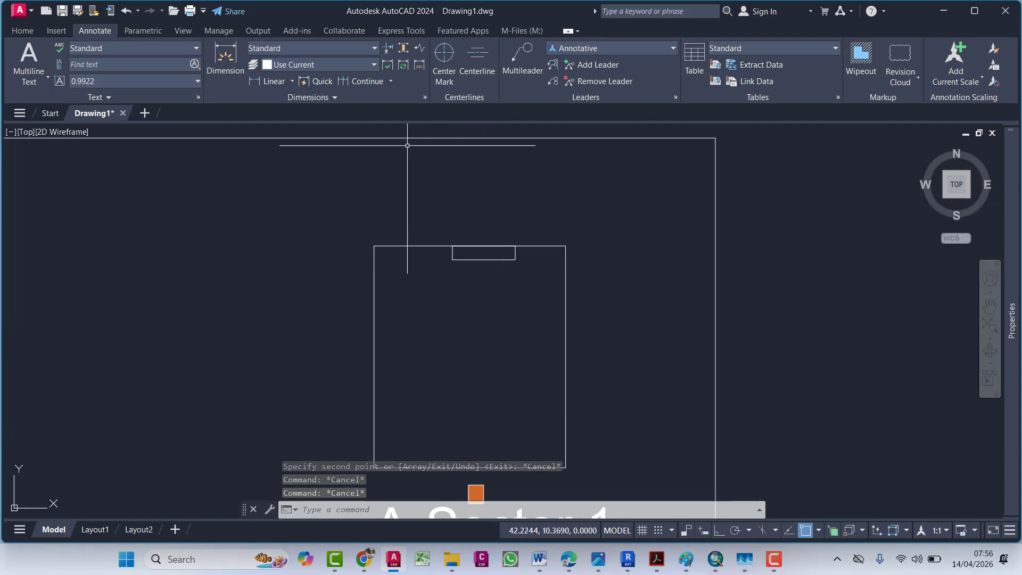
left_click(266, 82)
left_click(452, 260)
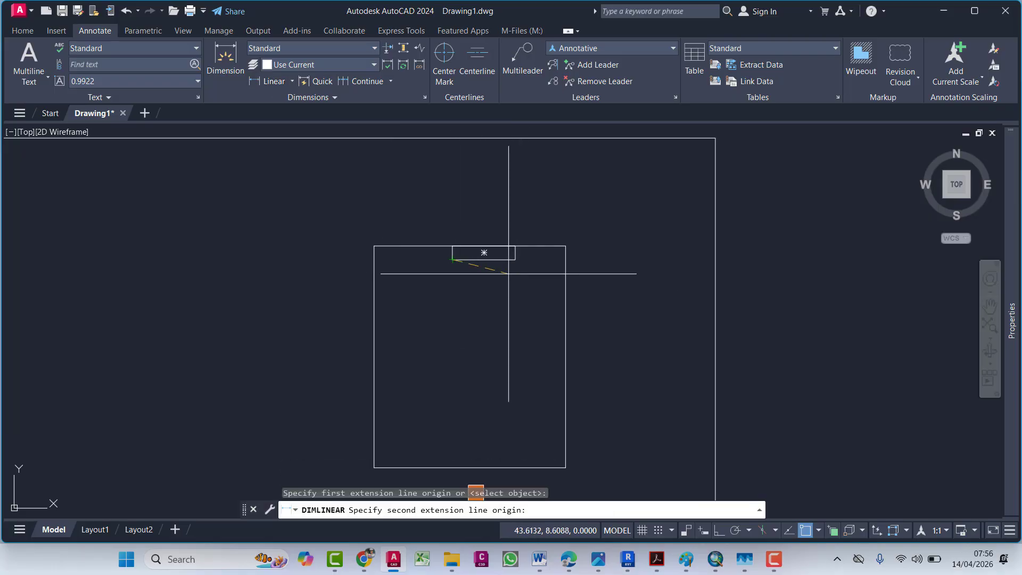
left_click(515, 260)
left_click(502, 293)
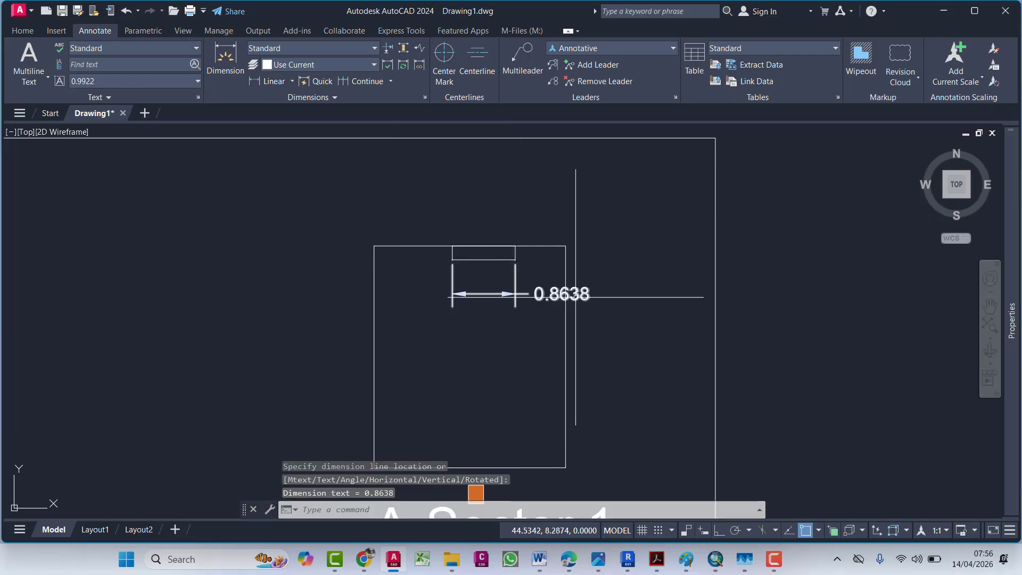
Step: Add a vertical linear dimension for the same small rectangle's height, placed to its right
left_click(269, 82)
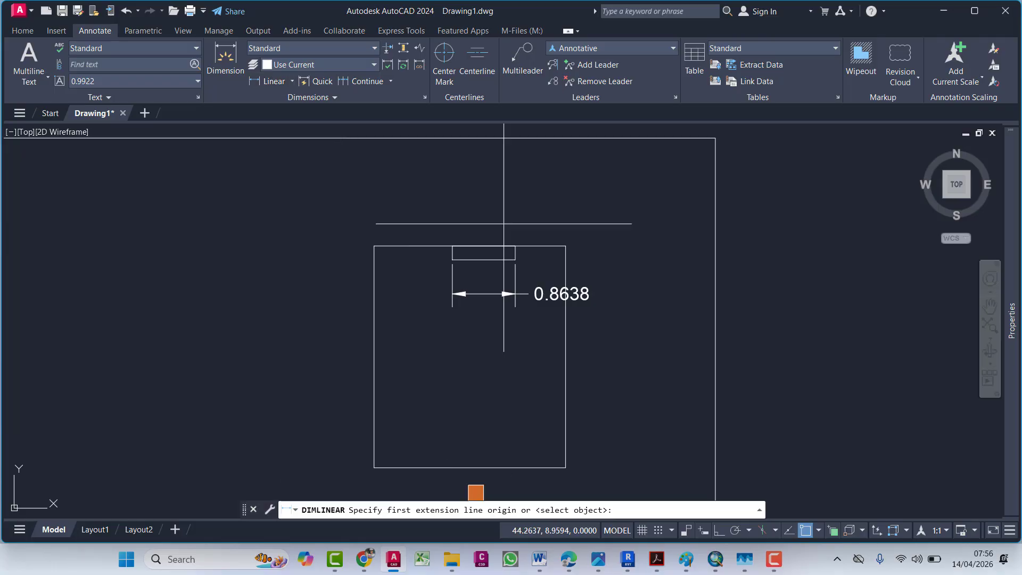
scroll(516, 259, "up", 5)
left_click(516, 260)
left_click(515, 246)
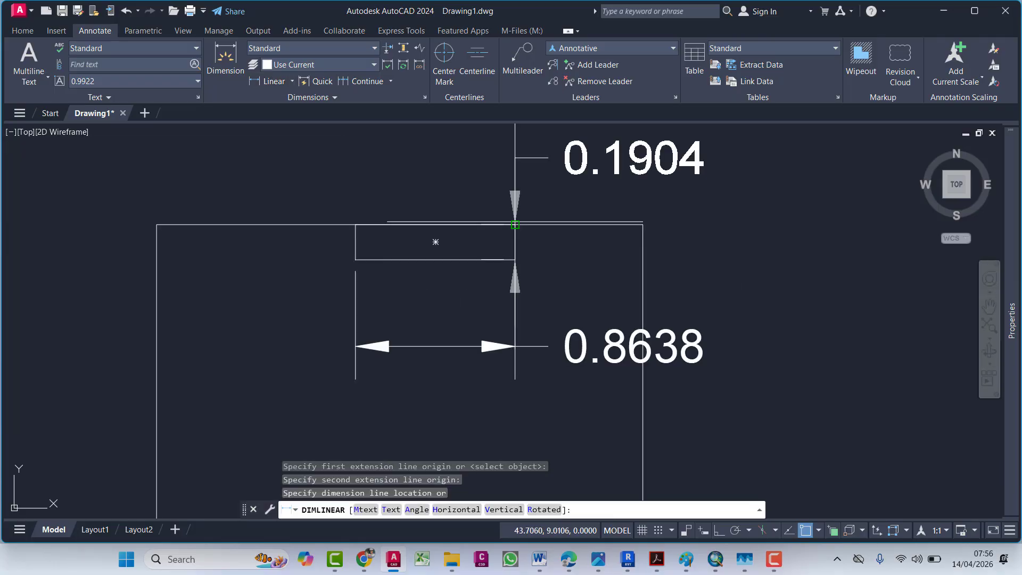
left_click(620, 224)
scroll(534, 320, "down", 3)
key("Escape")
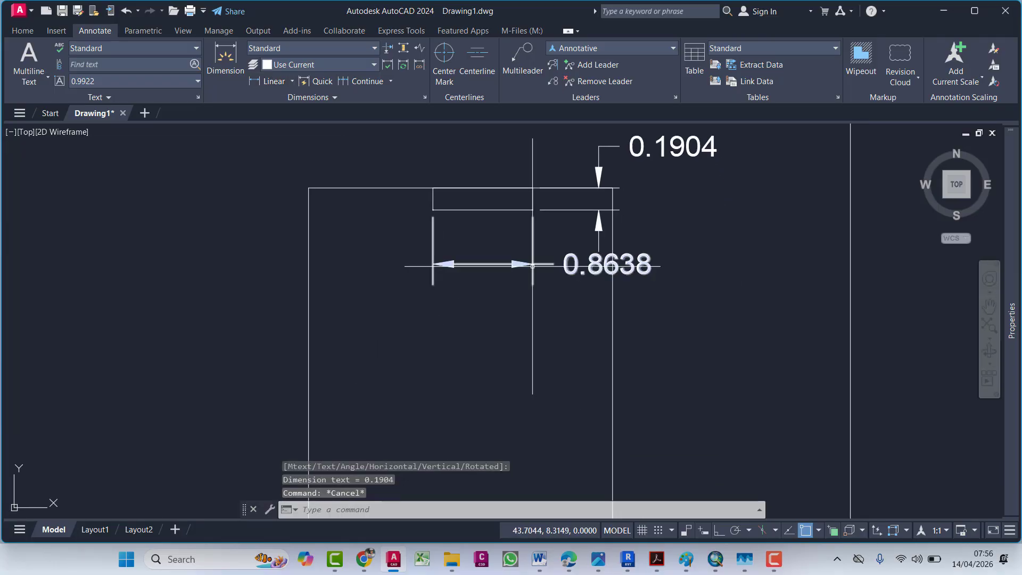
Step: Draw a rectangle starting outside the dimensioned A-Sector square, entering 90 for its opposite corner
scroll(526, 316, "down", 2)
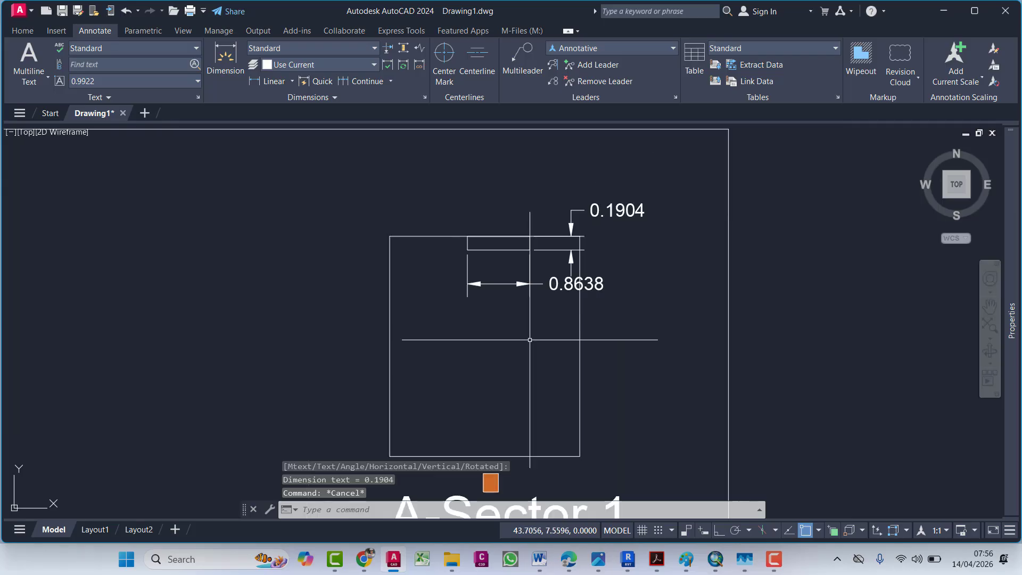
scroll(654, 288, "down", 5)
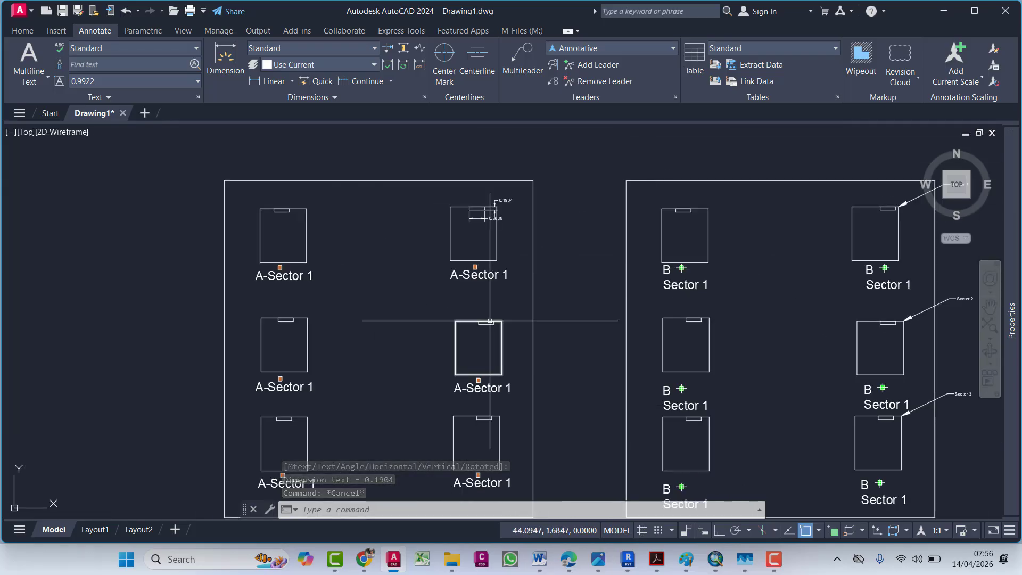
scroll(478, 222, "up", 3)
scroll(478, 222, "up", 4)
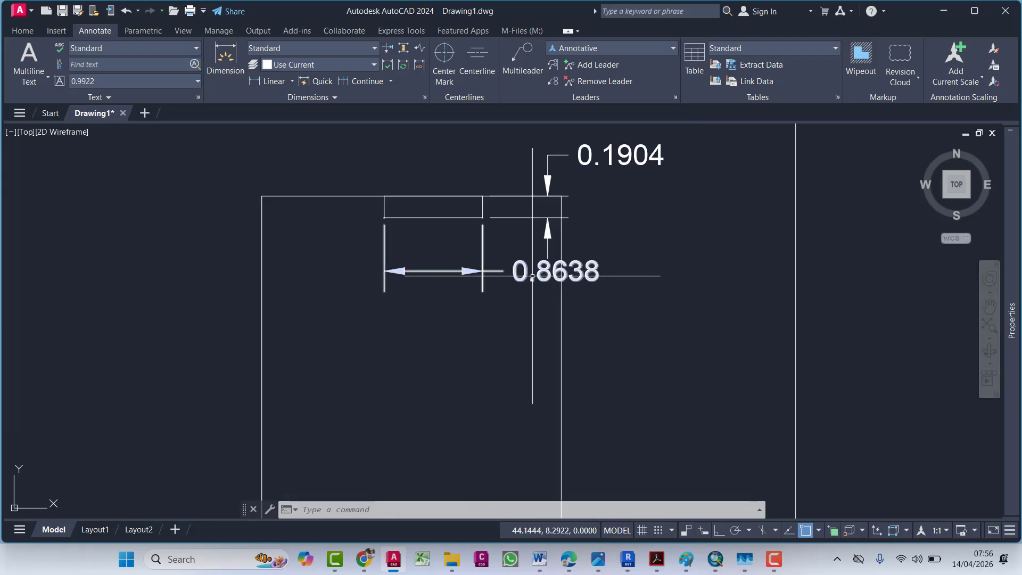
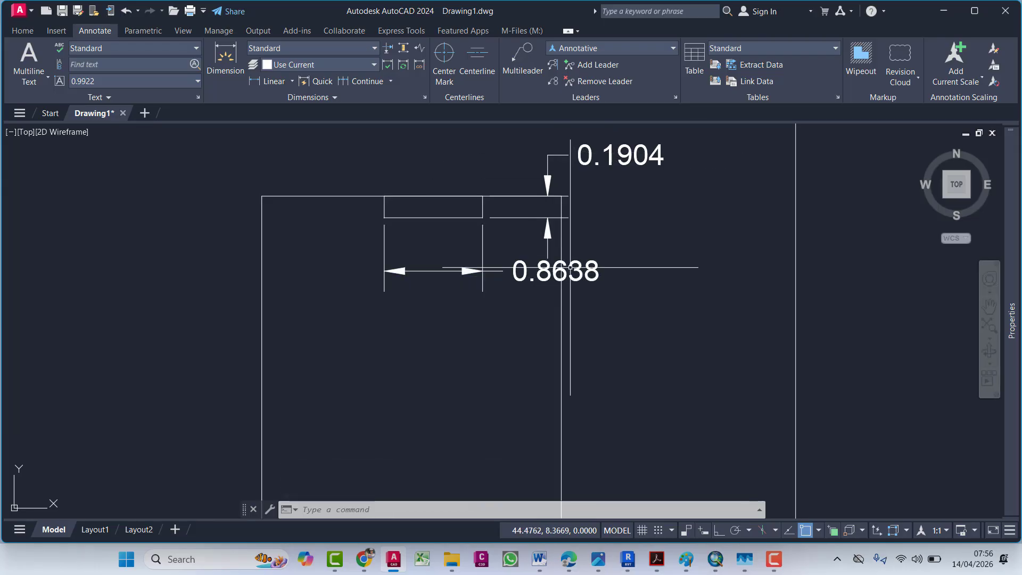
middle_click_drag(524, 279, 611, 290)
key("Escape")
key("Escape")
key("Escape")
type("REC")
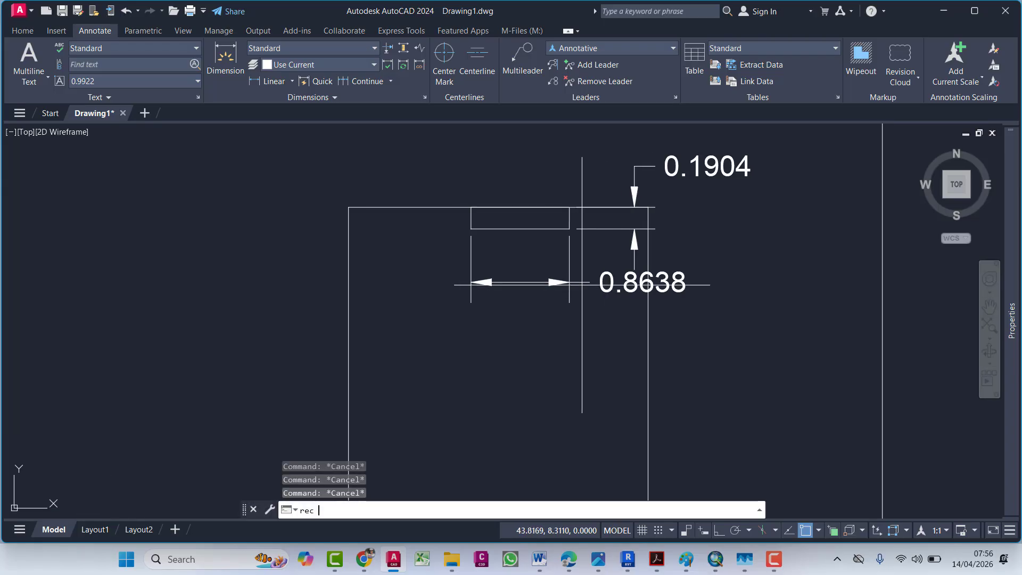
key("Return")
left_click(197, 223)
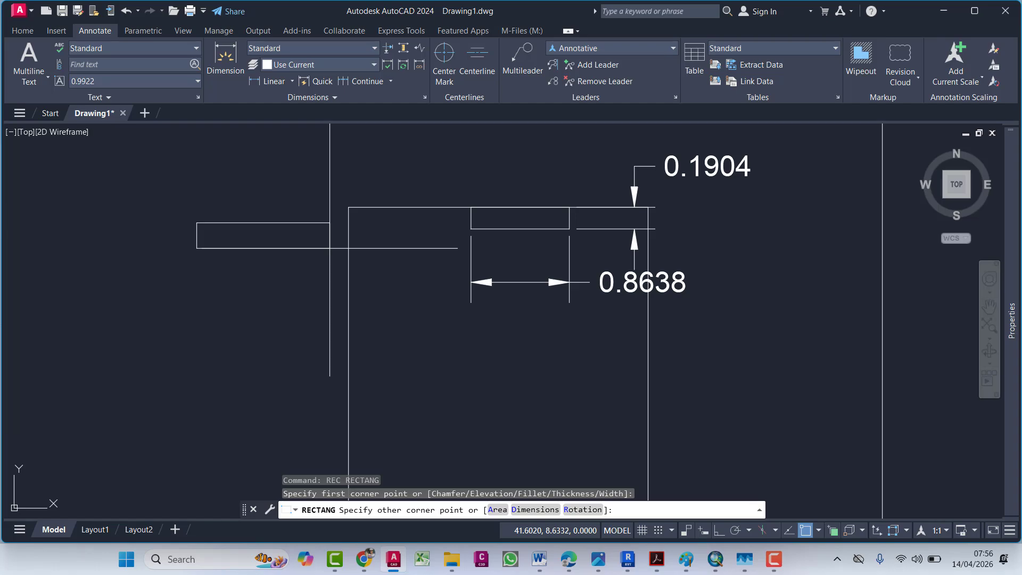
key("Return")
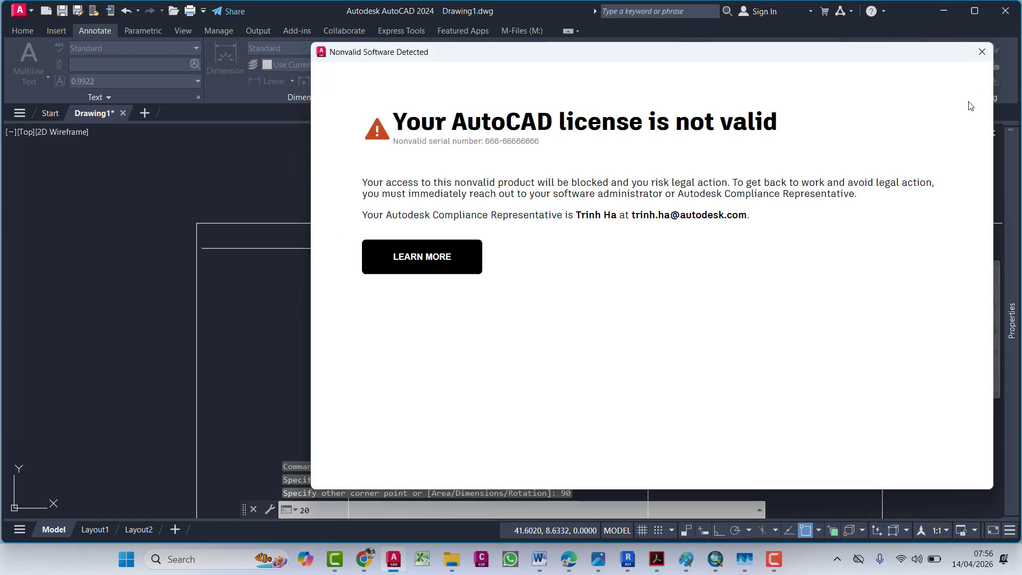
Step: Close the licence notice and delete the oversized rectangle overlapping both frames
left_click(982, 51)
scroll(586, 312, "down", 6)
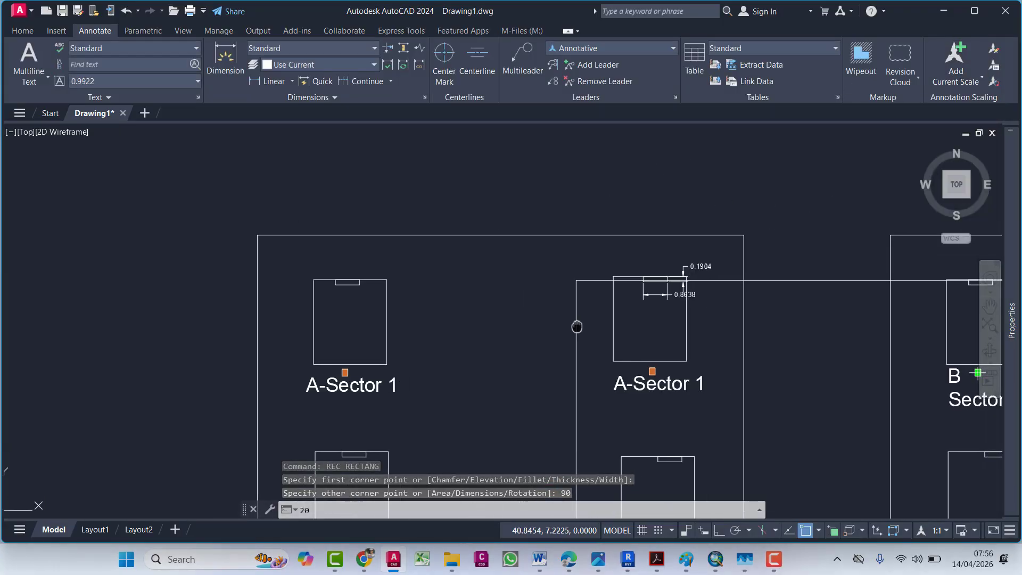
middle_click_drag(691, 310, 472, 294)
scroll(427, 294, "down", 4)
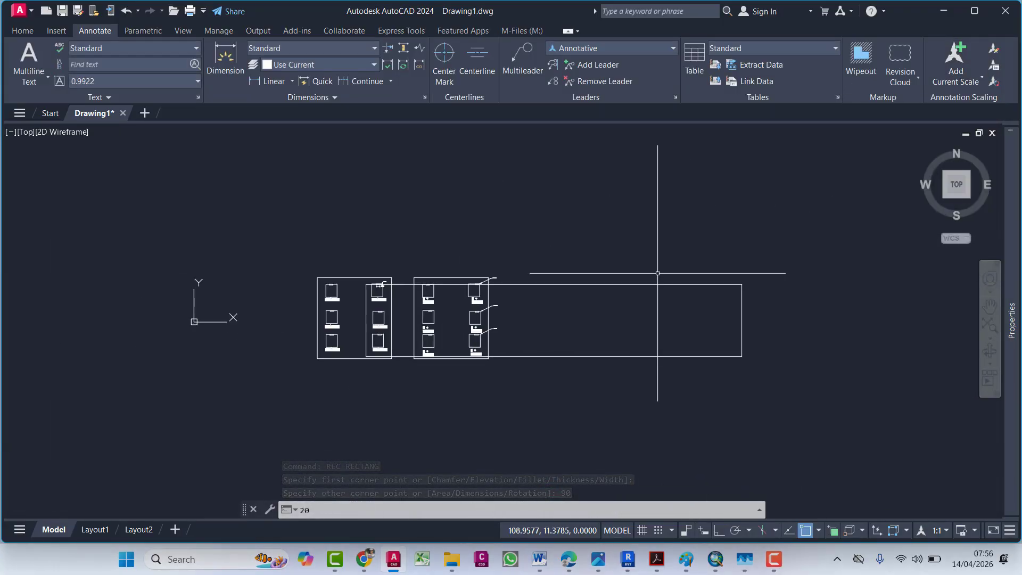
key("Escape")
left_click(616, 281)
left_click(575, 310)
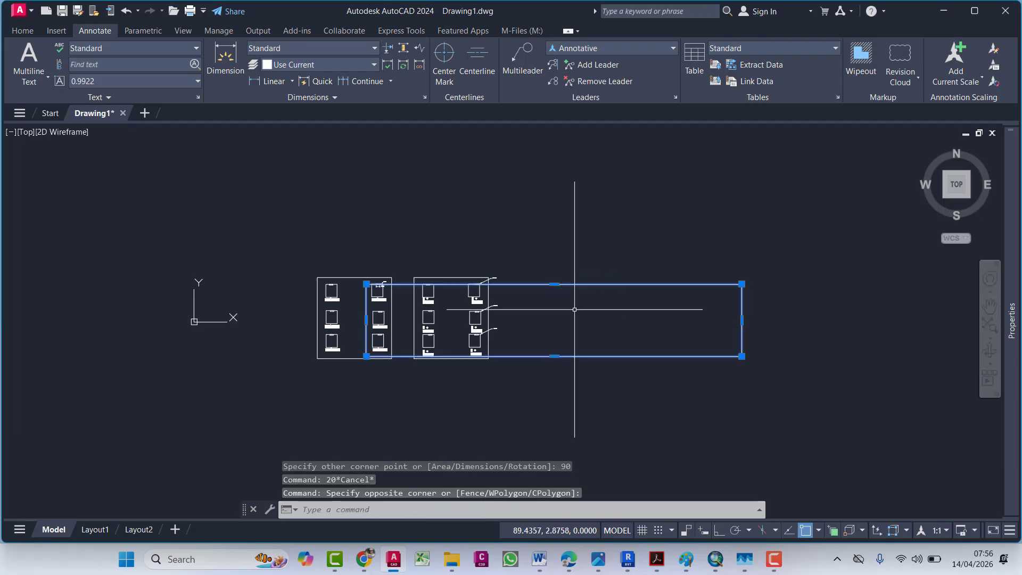
key("Delete")
Step: Draw a small rectangle in the empty space to the right of the B frame, entering .90 for its opposite corner
type("rwe")
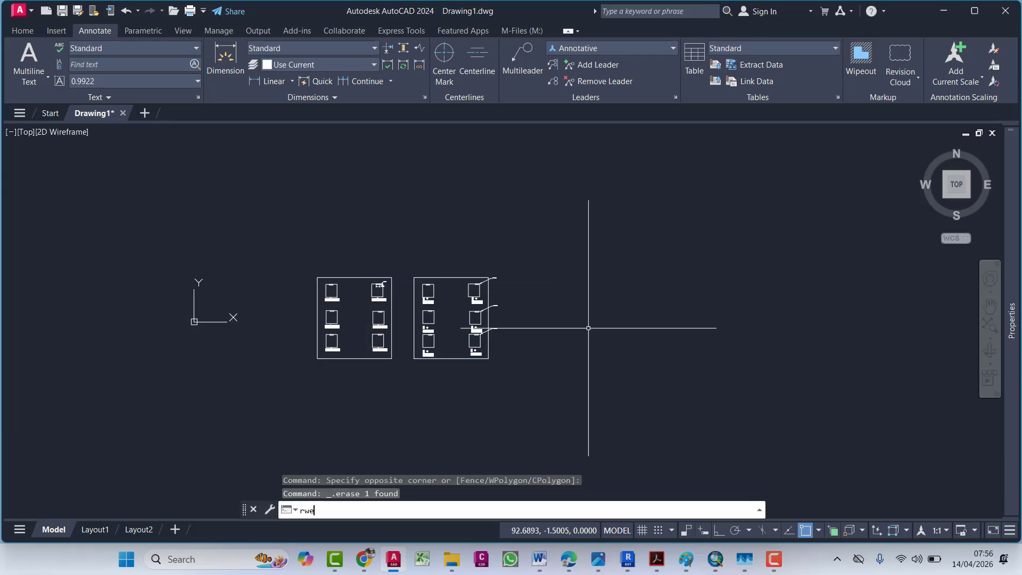
key("Escape")
key("Escape")
type("rec")
key("Return")
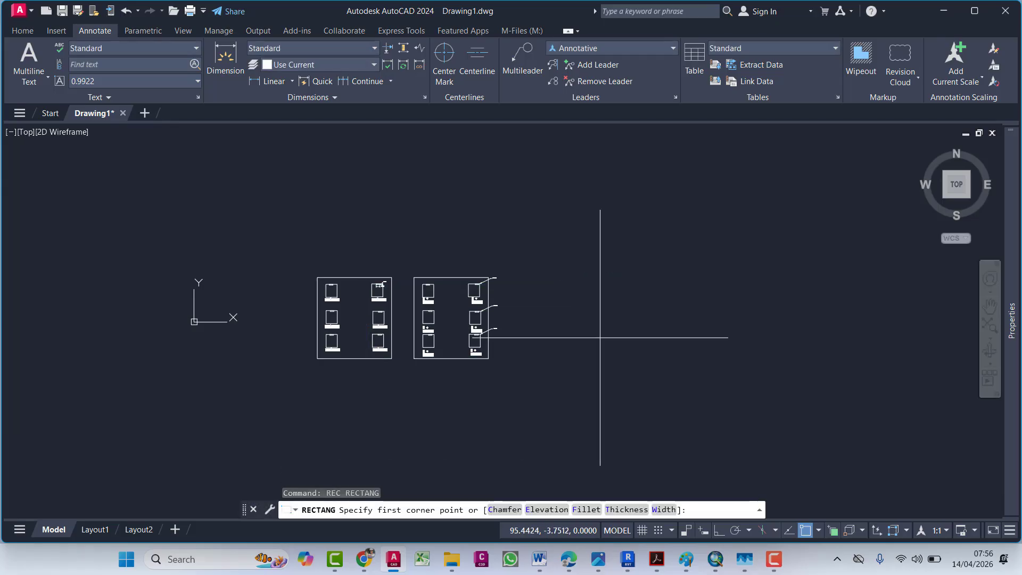
left_click(578, 310)
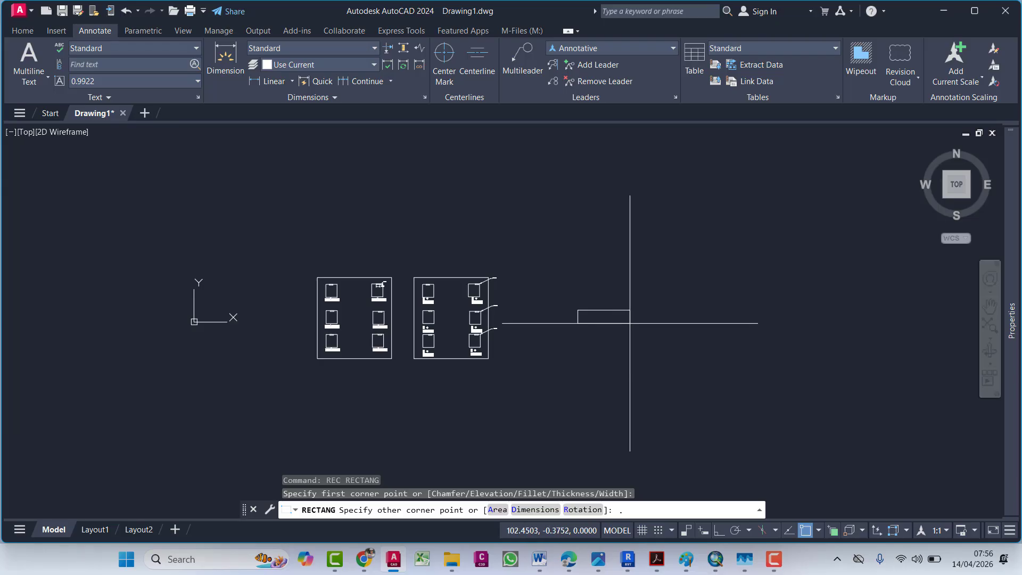
key("Return")
scroll(577, 312, "up", 5)
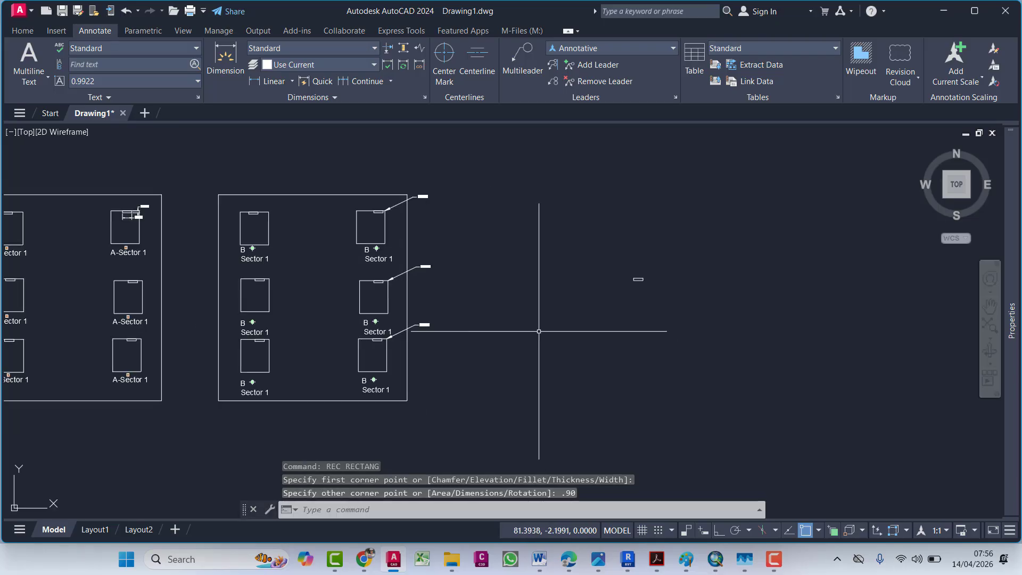
Step: Add a vertical linear dimension for the new rectangle's height, placed to its right
scroll(666, 231, "up", 4)
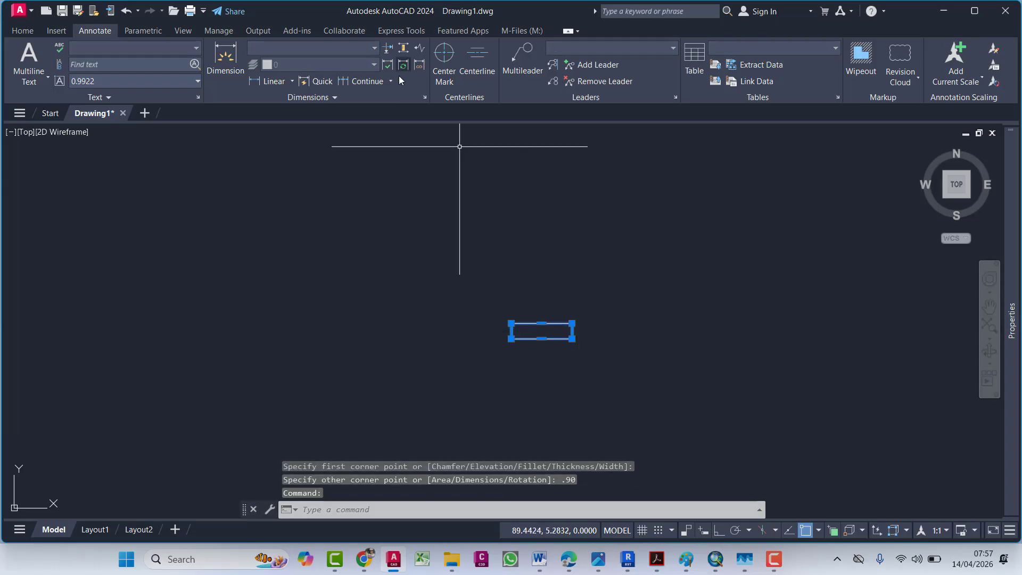
left_click(572, 323)
left_click(571, 339)
left_click(615, 342)
key("Escape")
scroll(573, 336, "up", 2)
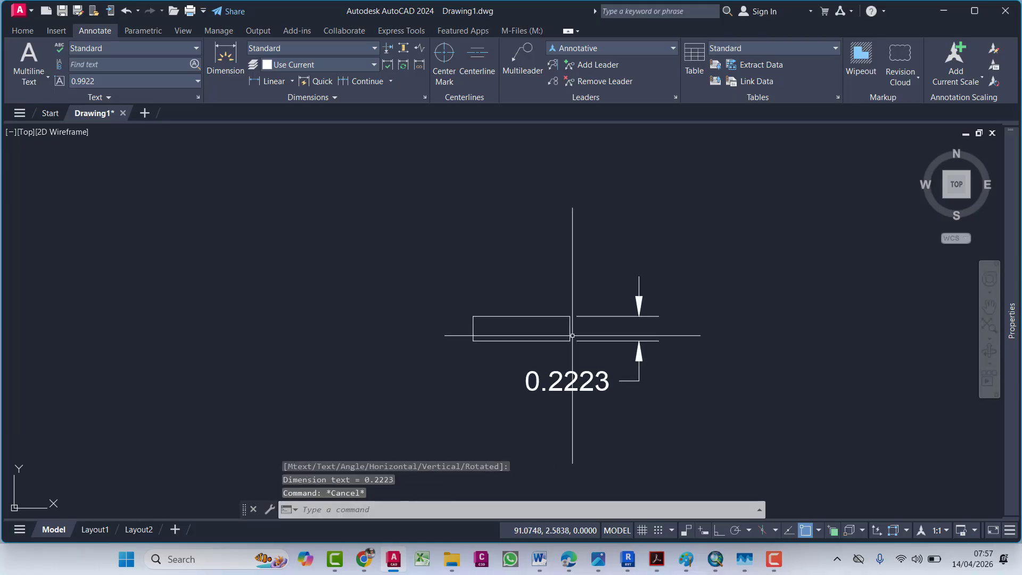
Step: Stretch the new rectangle's top edge slightly downward to reduce its height
left_click(572, 336)
left_click(564, 324)
scroll(563, 322, "up", 5)
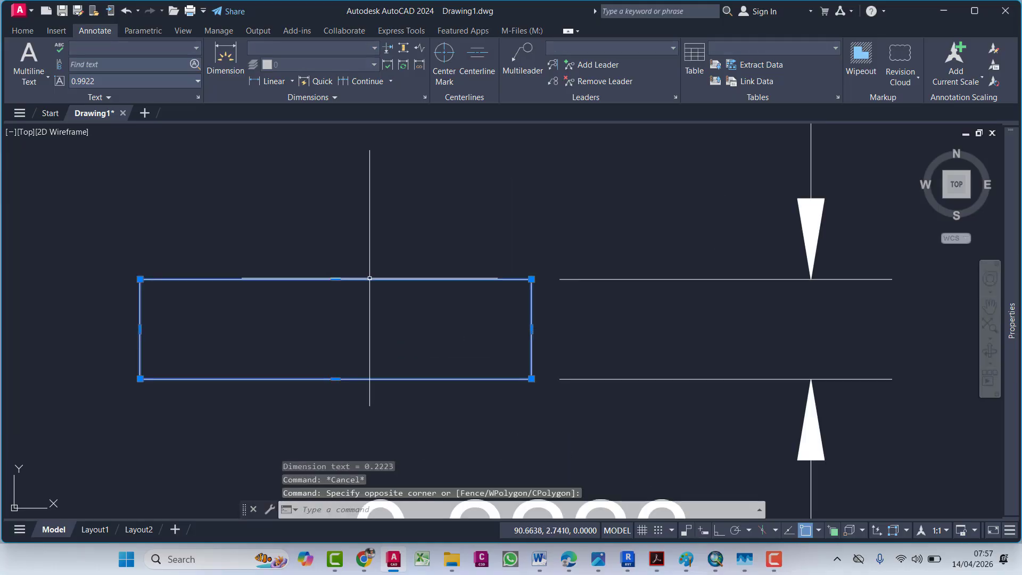
left_click(335, 278)
left_click(336, 287)
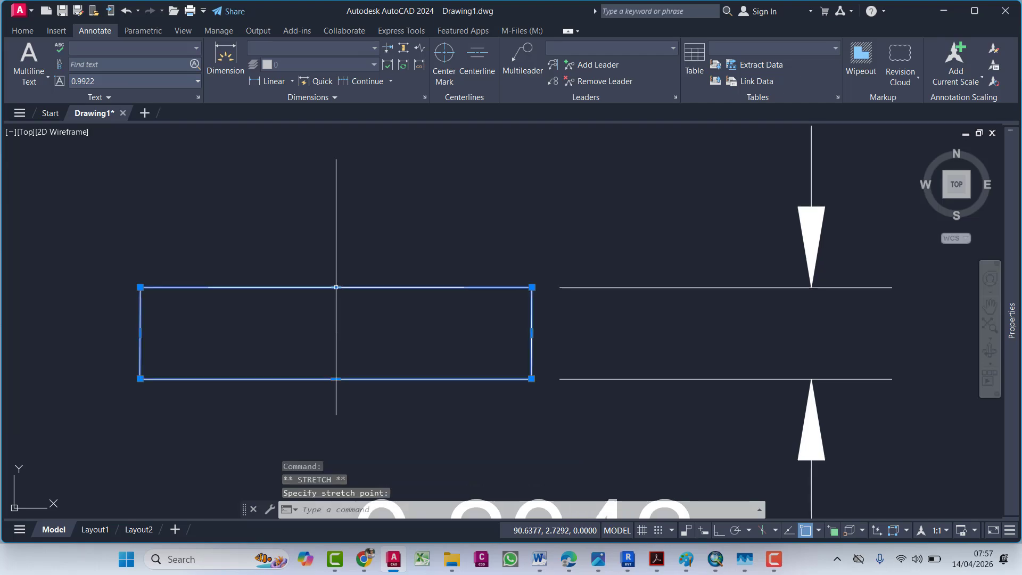
scroll(452, 319, "down", 2)
middle_click_drag(495, 335, 503, 274)
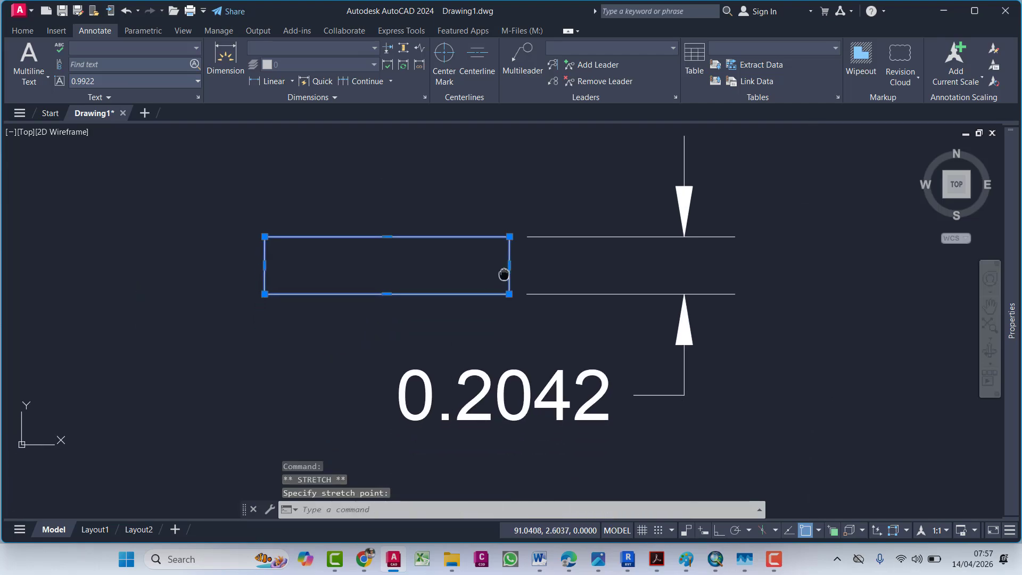
Step: Turn on Ortho and stretch the rectangle's top edge about 0.0124 straight down
left_click(387, 238)
scroll(388, 242, "up", 2)
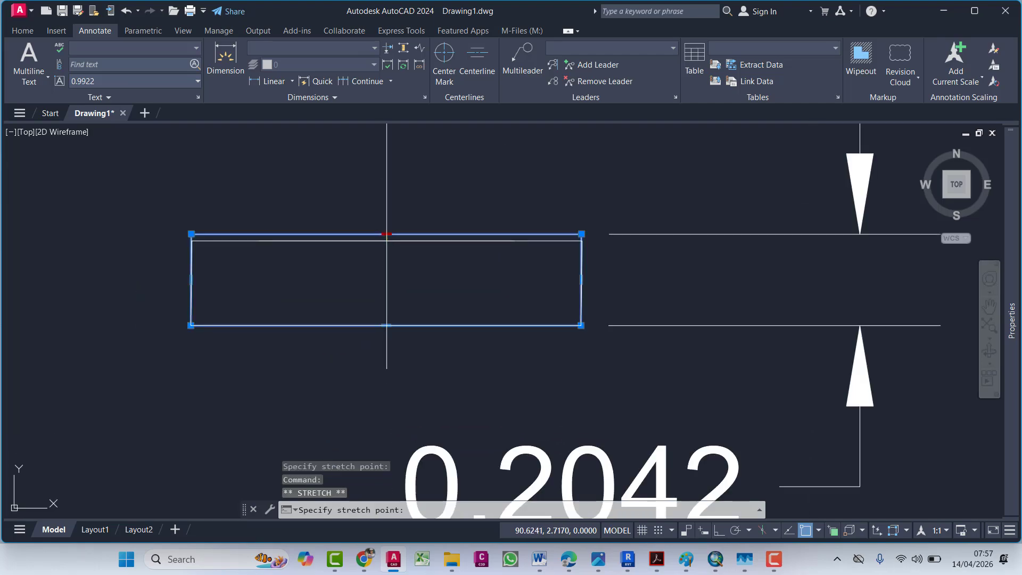
scroll(387, 234, "up", 3)
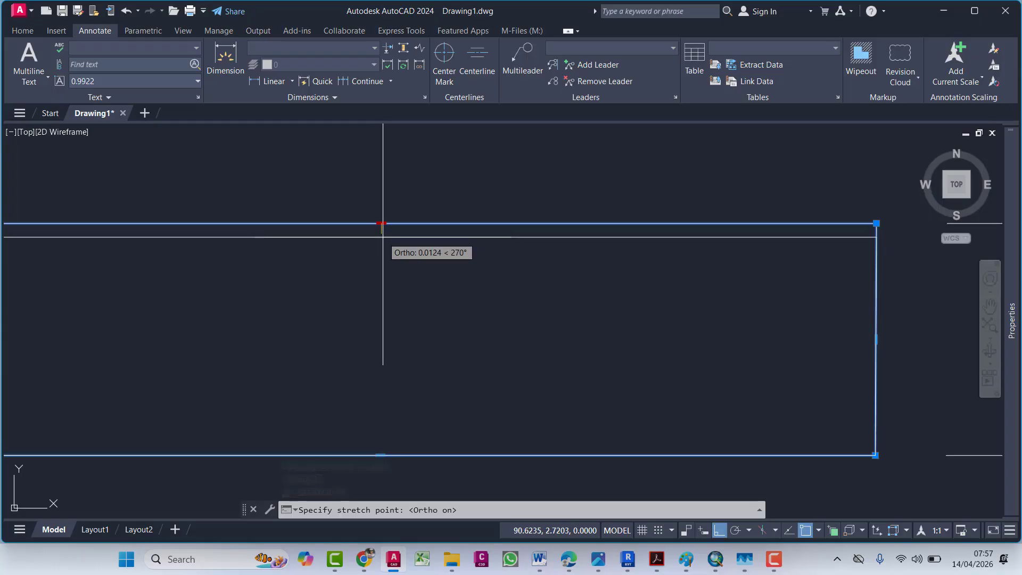
left_click(382, 237)
scroll(581, 137, "down", 2)
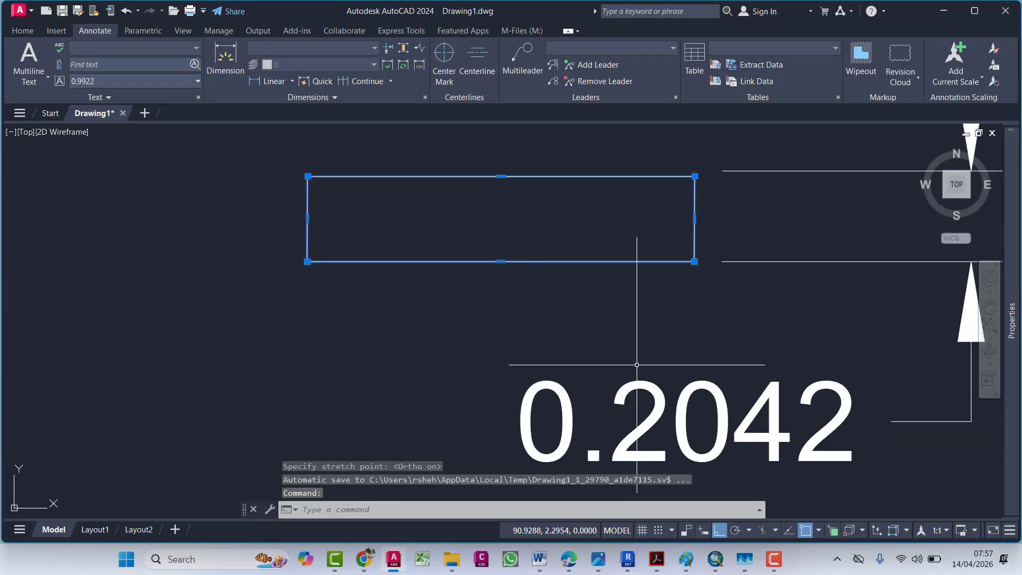
Step: Draw a .20 vertical polyline upward from the rectangle's lower-right corner and end the command
scroll(660, 369, "down", 1)
middle_click_drag(715, 379, 507, 383)
scroll(542, 354, "up", 2)
type("pl")
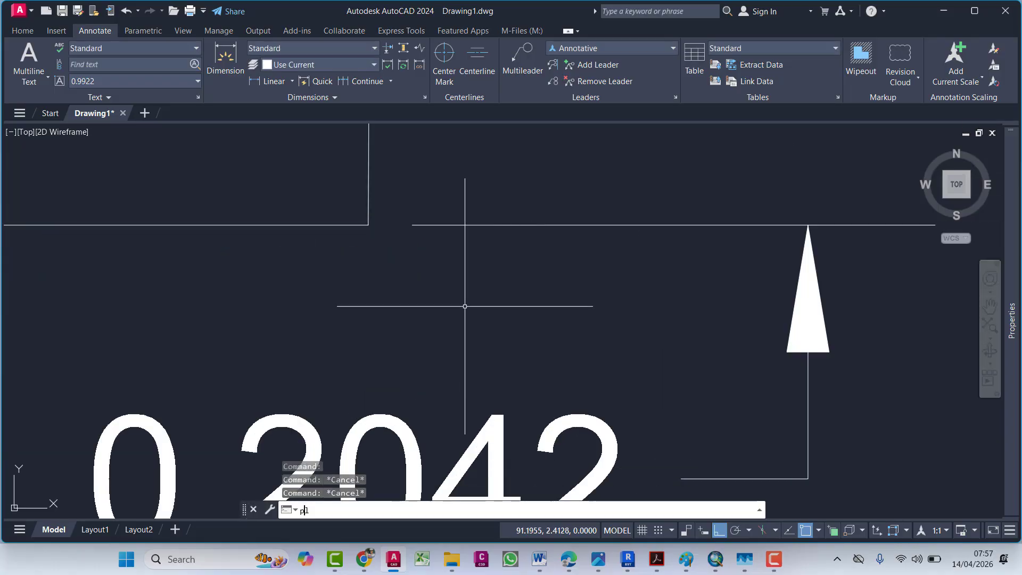
key("Return")
left_click(367, 224)
middle_click_drag(368, 140, 379, 283)
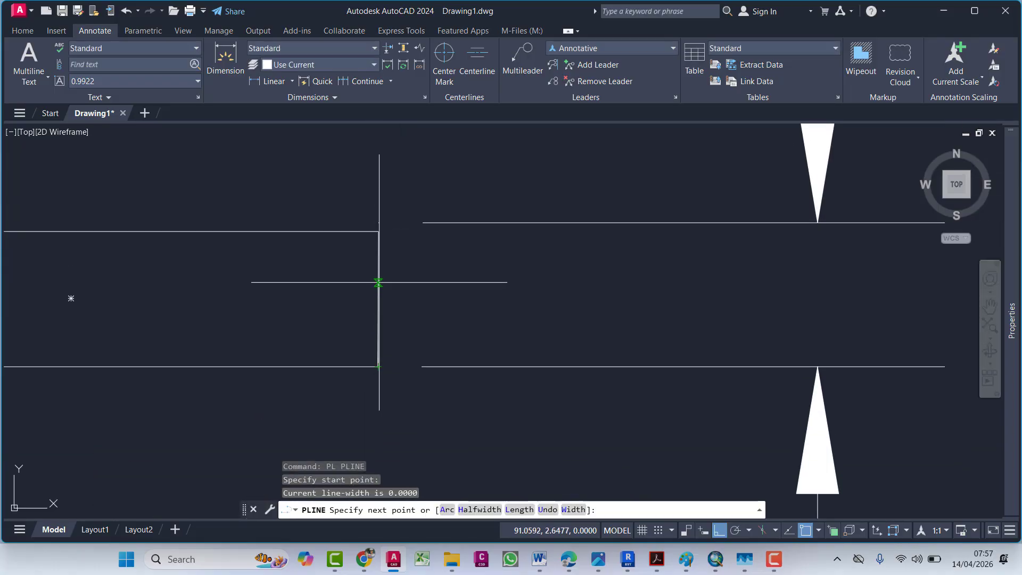
type(".20")
key("Return")
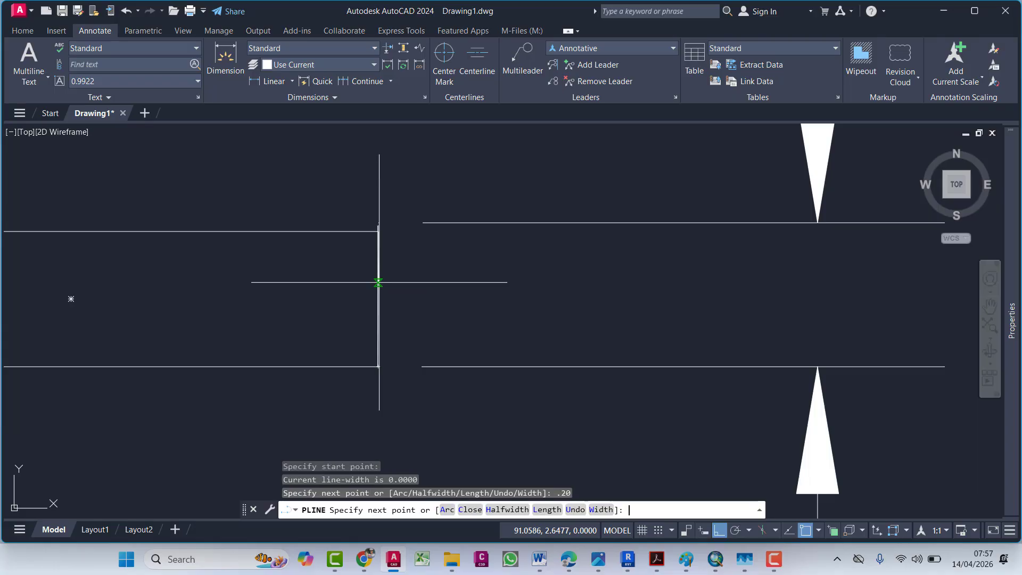
scroll(420, 259, "up", 3)
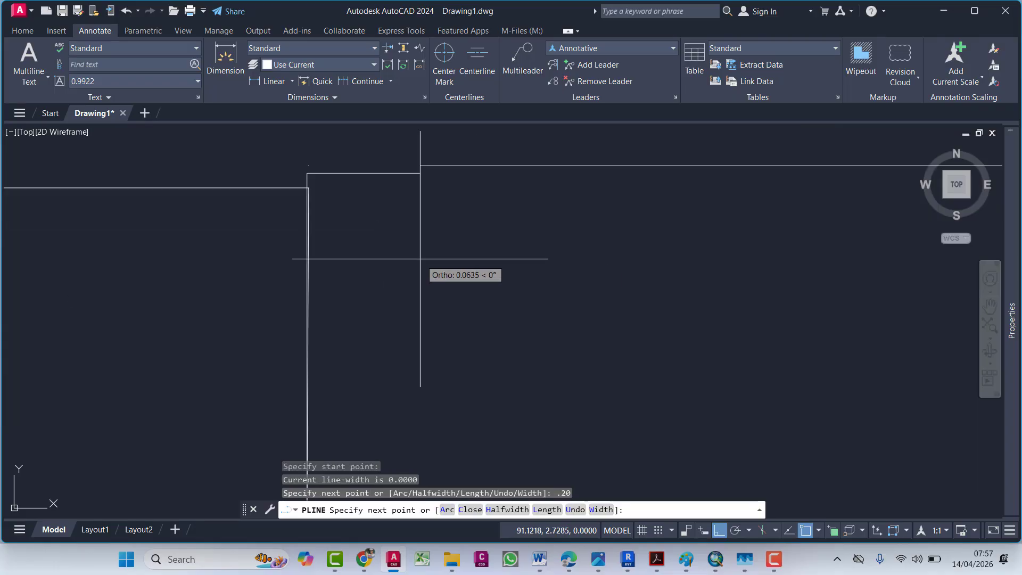
middle_click_drag(421, 259, 487, 238)
key("Escape")
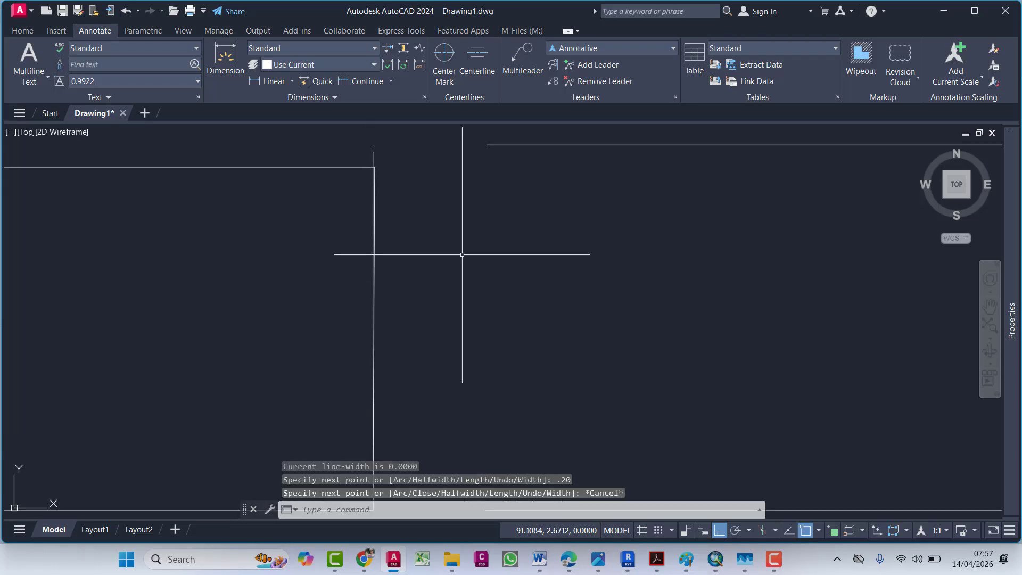
Step: Delete the trial rectangle, its height dimension and the .20 polyline
left_click(358, 167)
key("Delete")
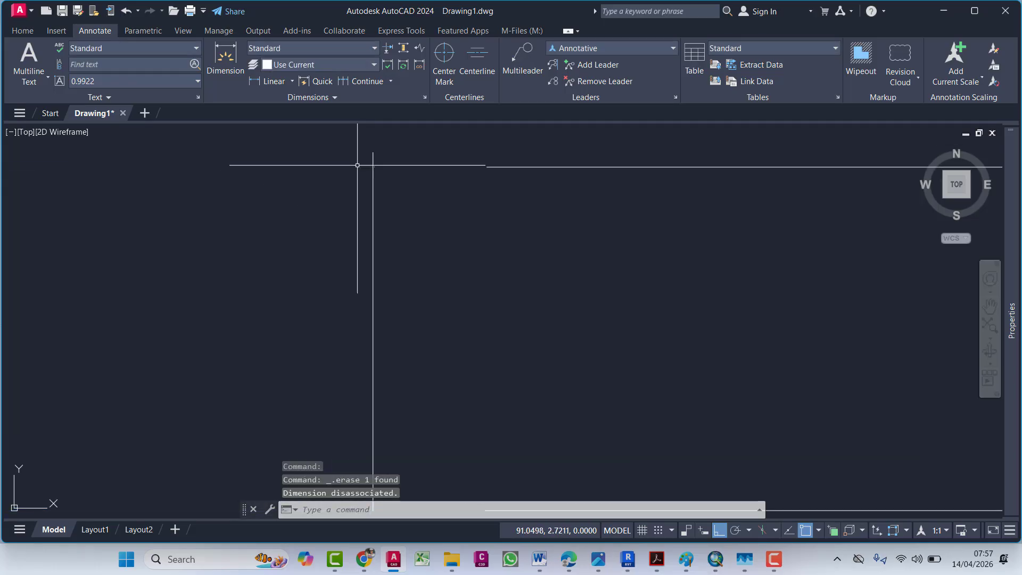
scroll(357, 165, "up", 10)
scroll(433, 286, "down", 2)
left_click(456, 247)
left_click(408, 297)
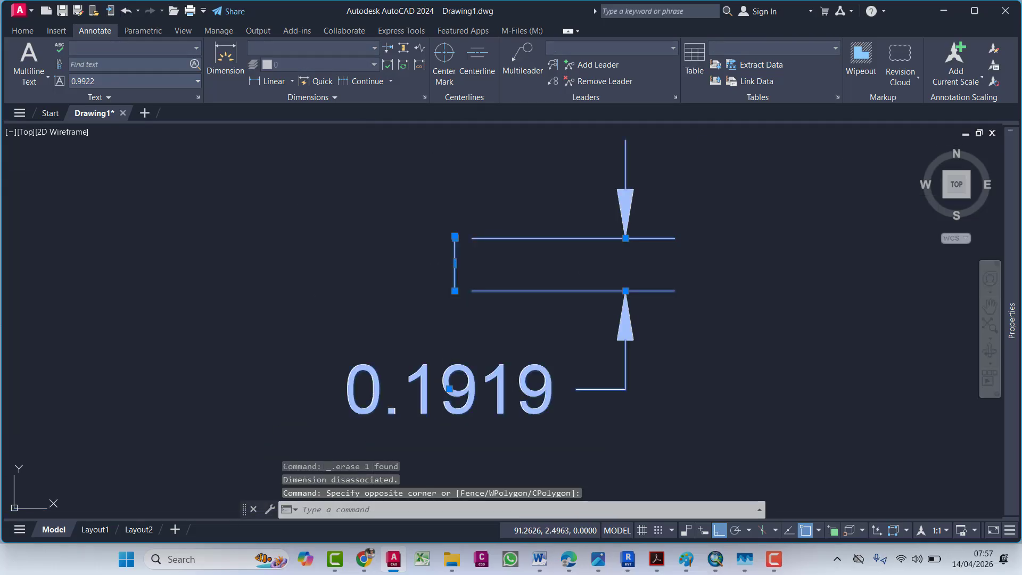
key("Delete")
middle_click_drag(490, 319, 498, 312)
type("r")
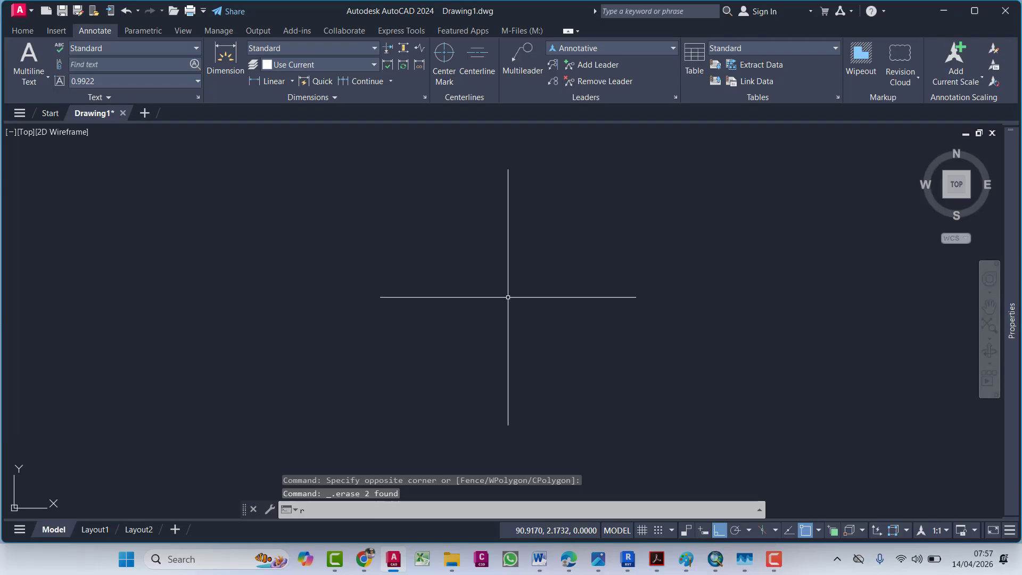
key("Escape")
key("space")
key("Escape")
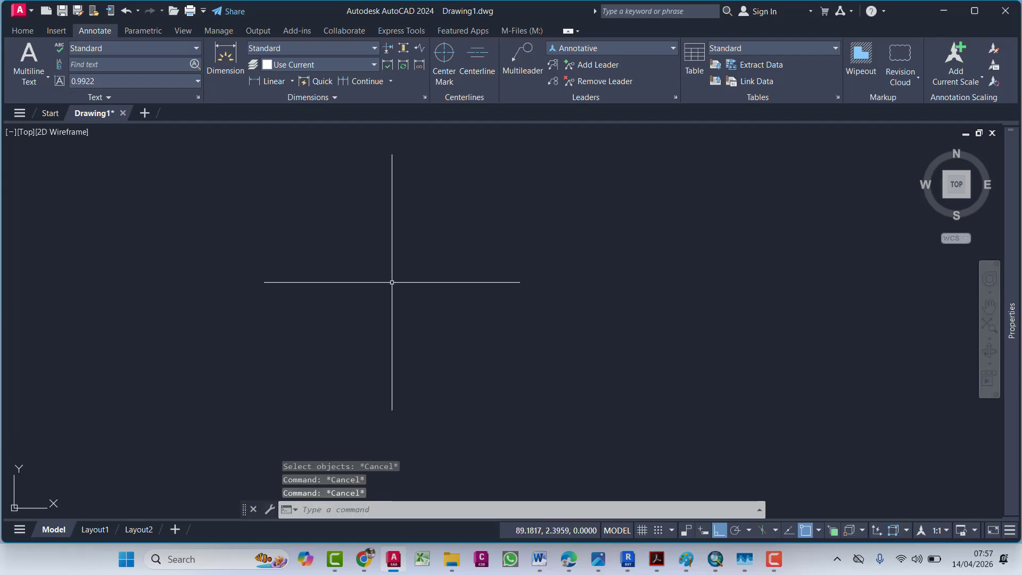
Step: Draw a .90 by .20 rectangle with the Line command in the empty area and end the command
type("l")
key("Return")
left_click(383, 289)
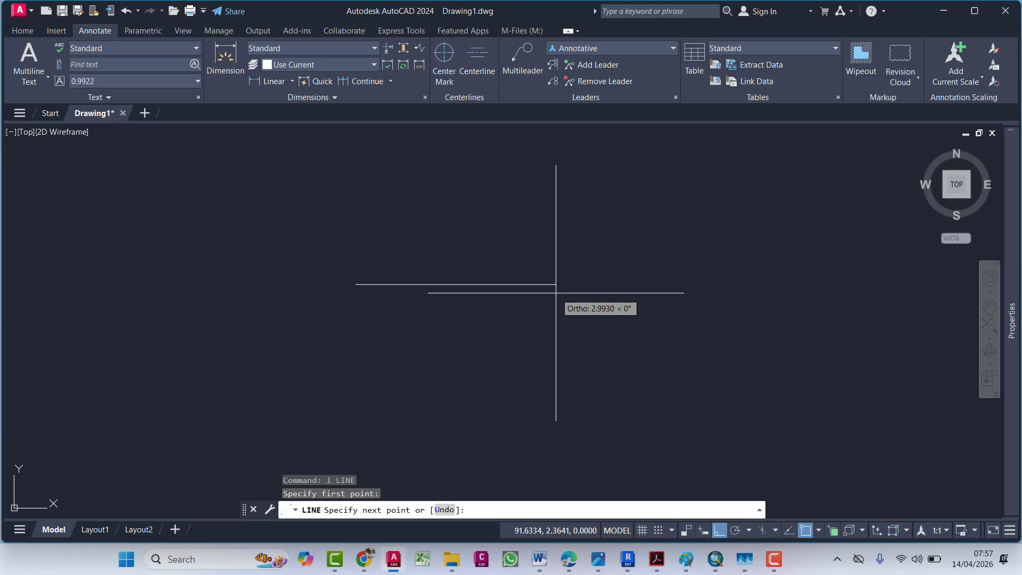
type(".90")
key("Return")
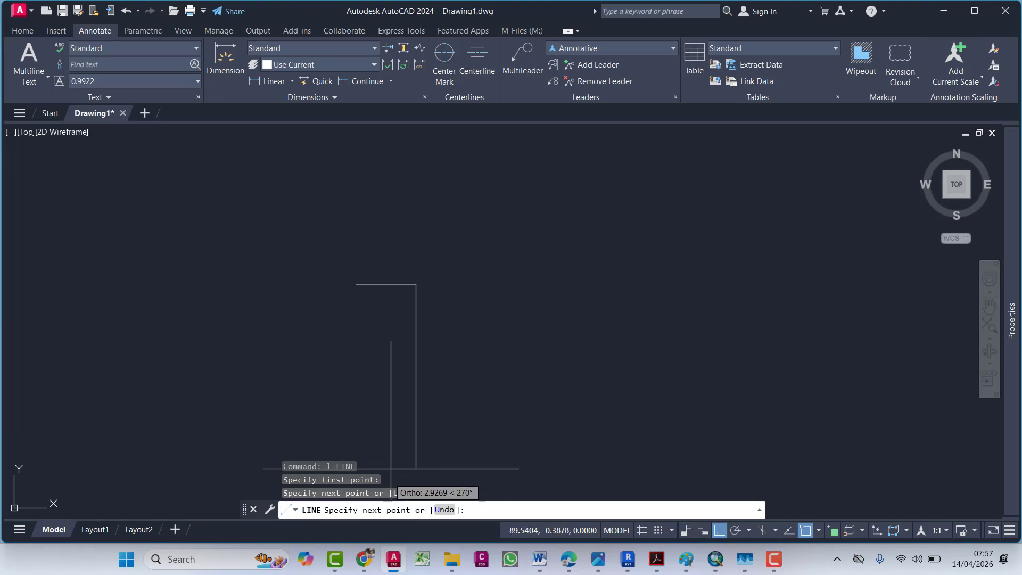
type(".20")
key("Return")
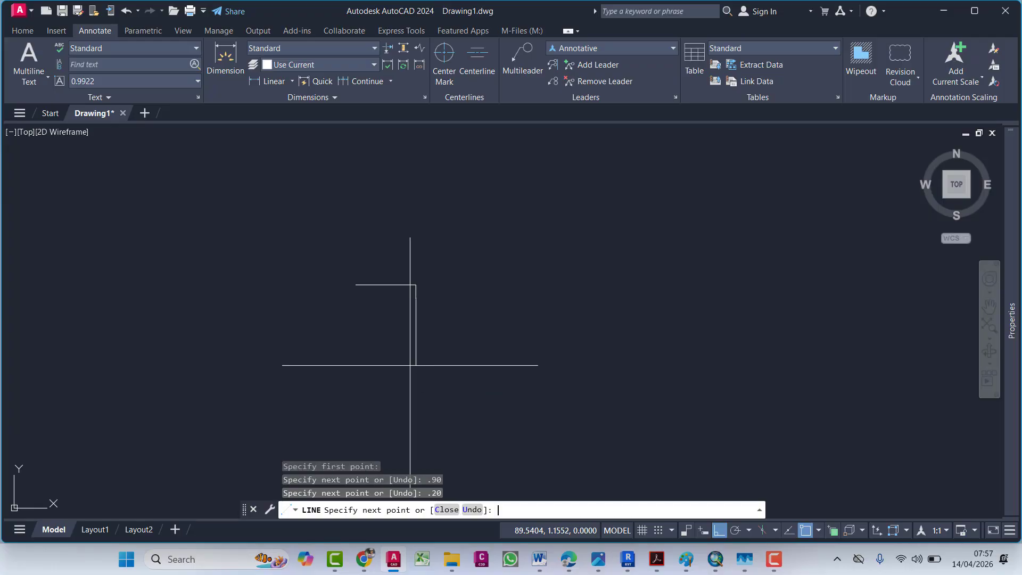
type(".9")
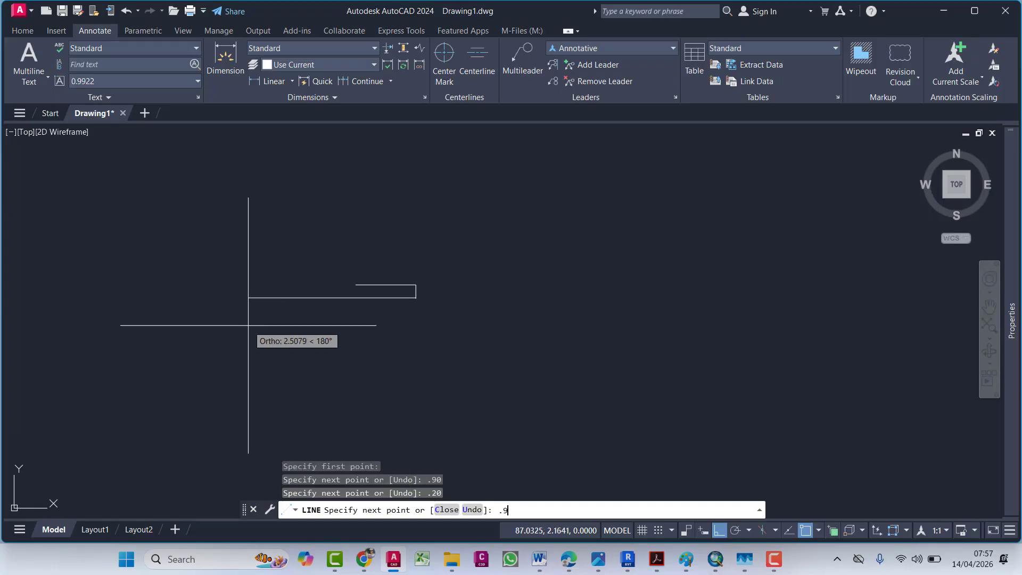
type("0")
key("Return")
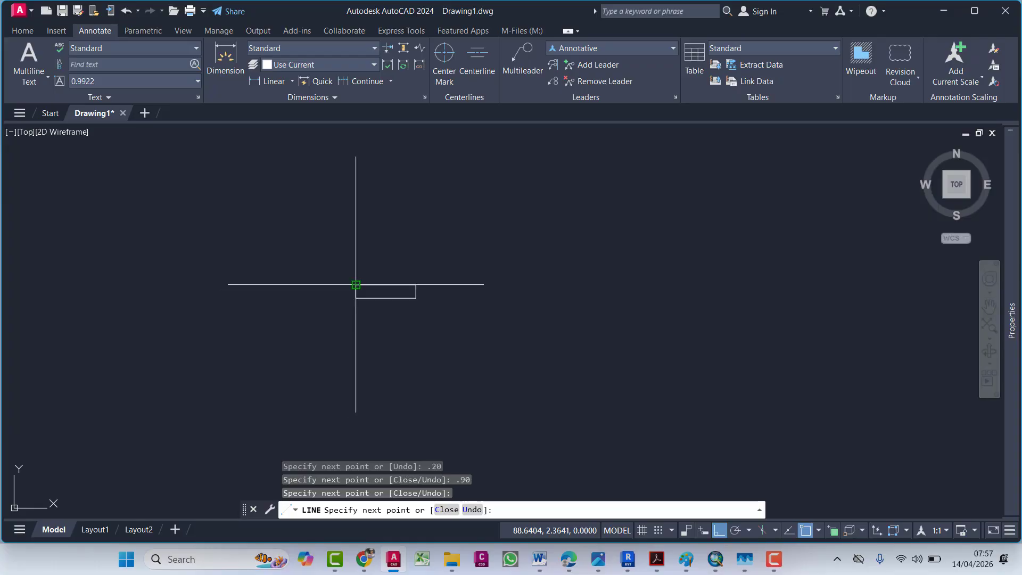
key("Escape")
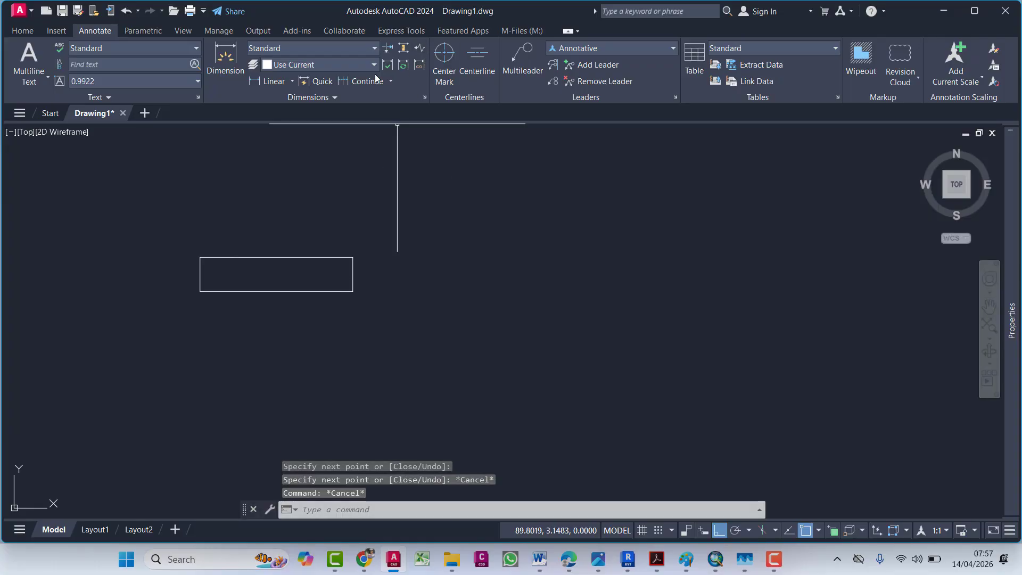
Step: Add linear dimensions for the new rectangle's height and width, placed beside and below it
left_click(253, 81)
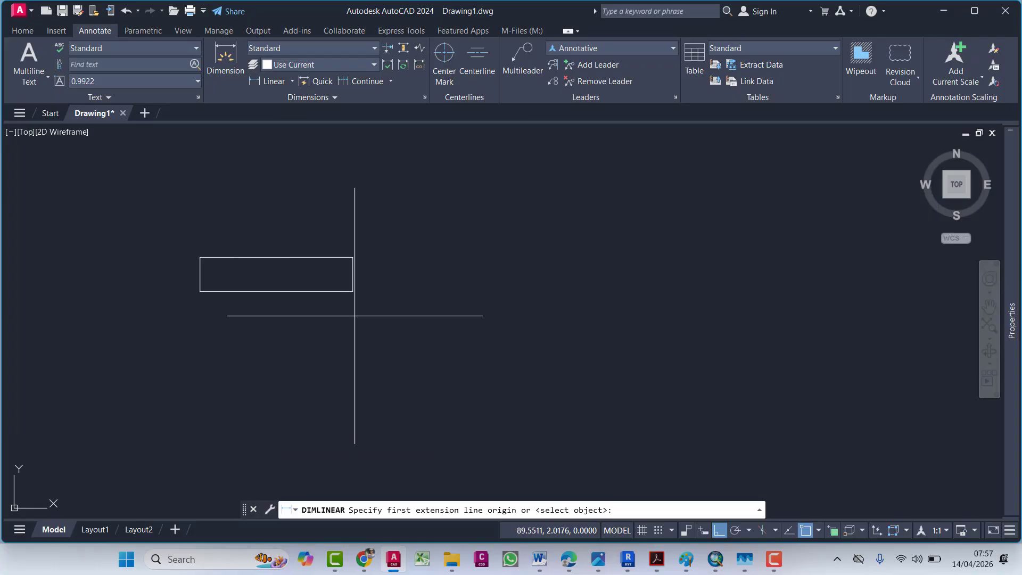
left_click(353, 291)
left_click(353, 258)
left_click(415, 224)
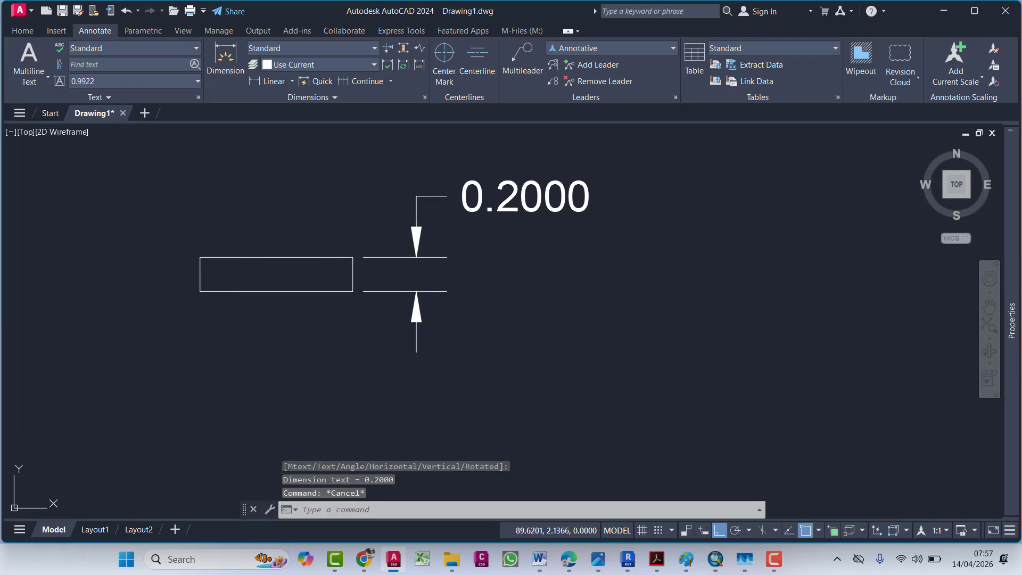
key("Return")
left_click(200, 291)
left_click(337, 291)
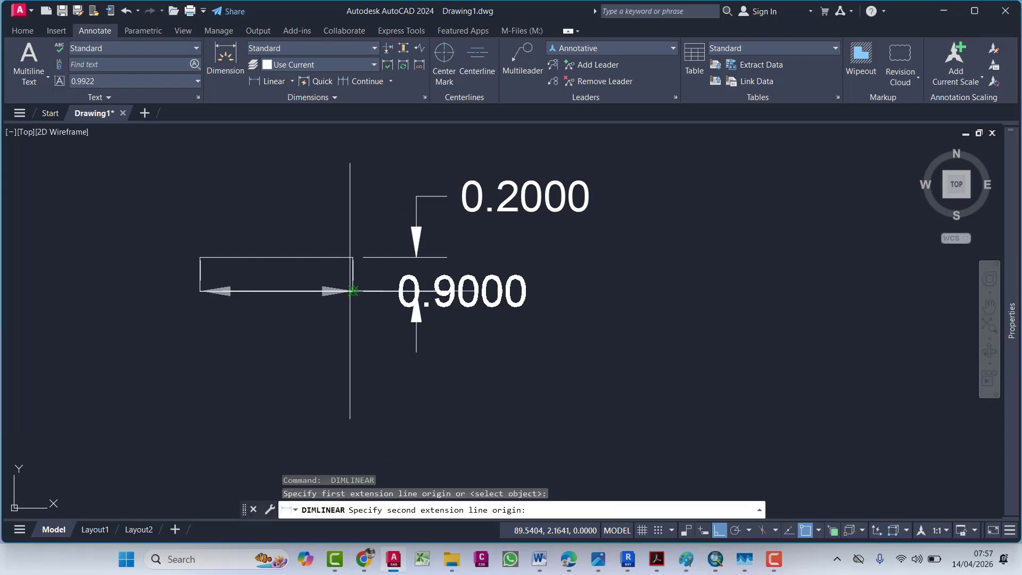
left_click(402, 330)
key("Escape")
Step: Copy both sector layouts twice straight down to form two more rows below the originals
scroll(335, 287, "down", 5)
scroll(320, 369, "down", 8)
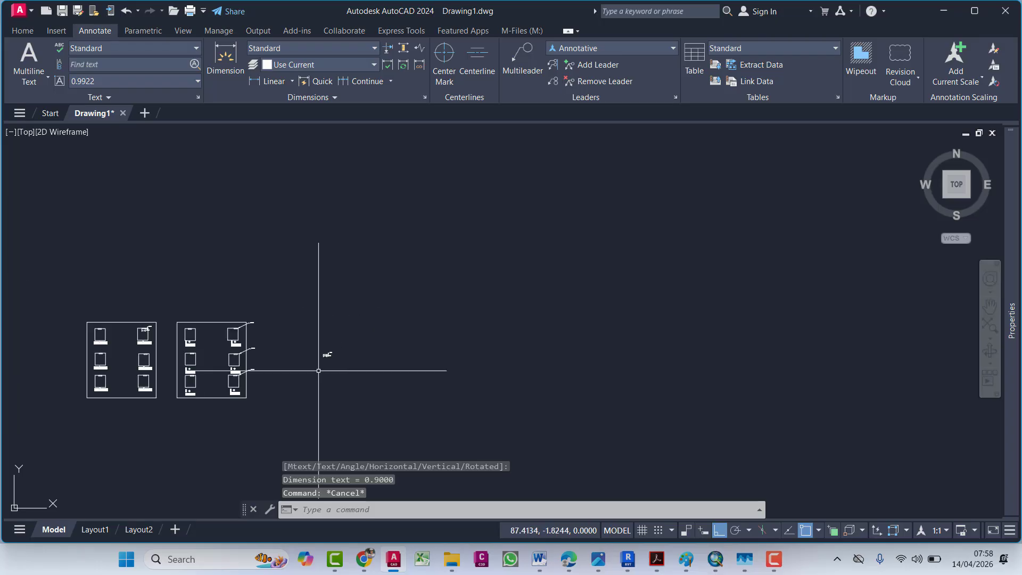
middle_click_drag(315, 368, 514, 310)
scroll(328, 229, "up", 4)
middle_click_drag(389, 336, 417, 290)
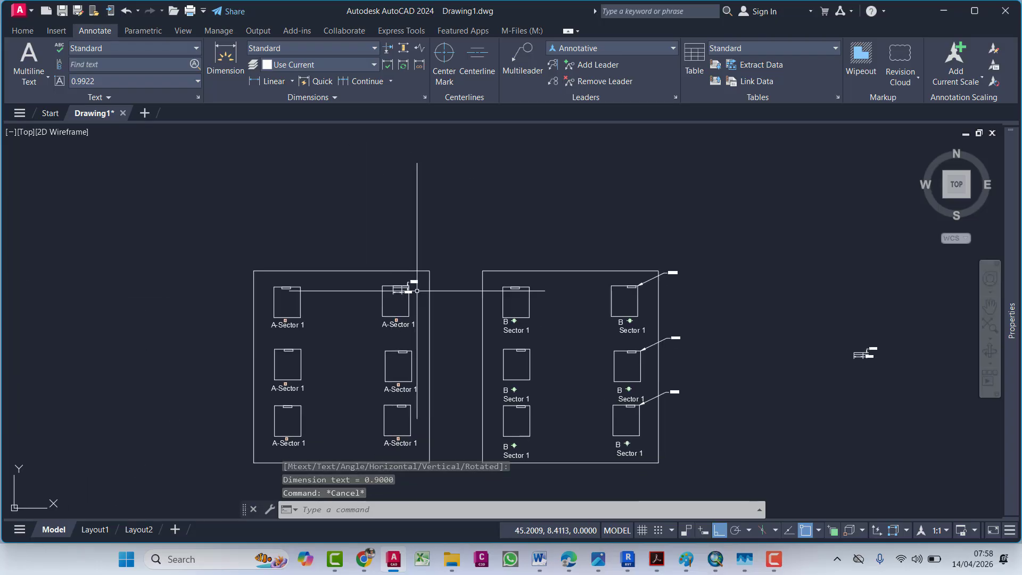
scroll(461, 287, "down", 4)
left_click(565, 253)
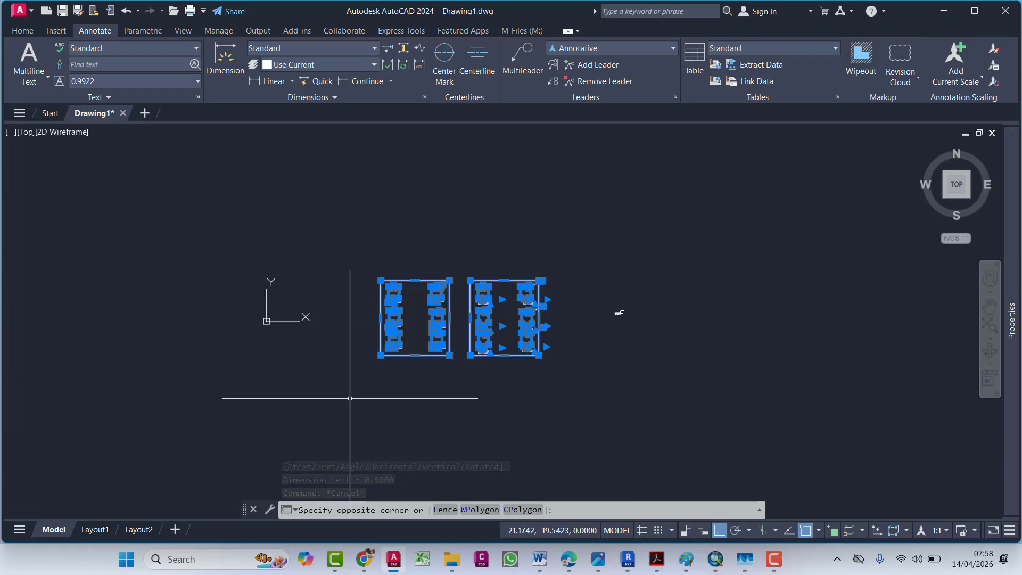
left_click(349, 399)
type("CO")
key("Return")
left_click(447, 381)
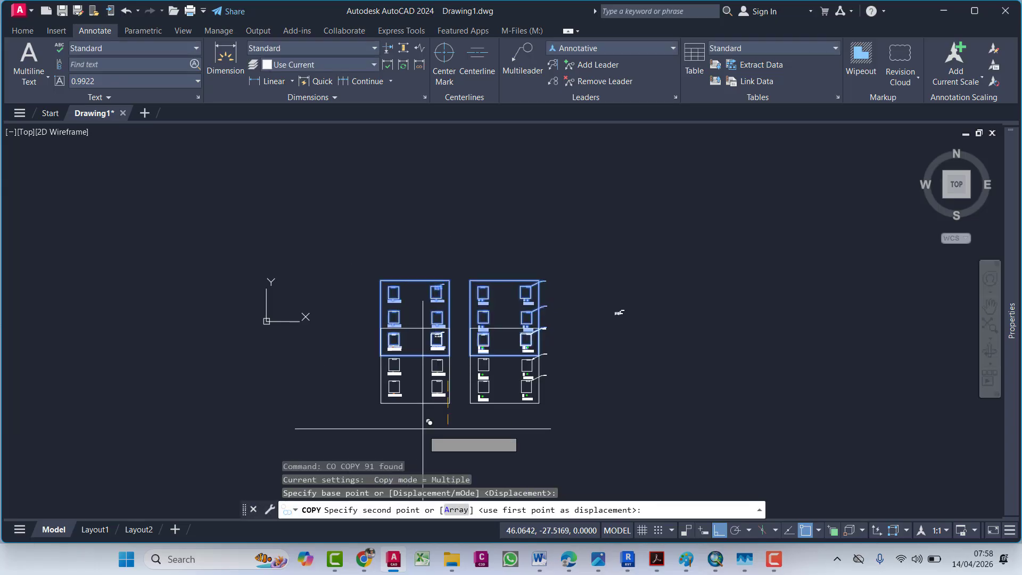
middle_click_drag(423, 429, 364, 298)
left_click(364, 380)
middle_click_drag(394, 423, 384, 368)
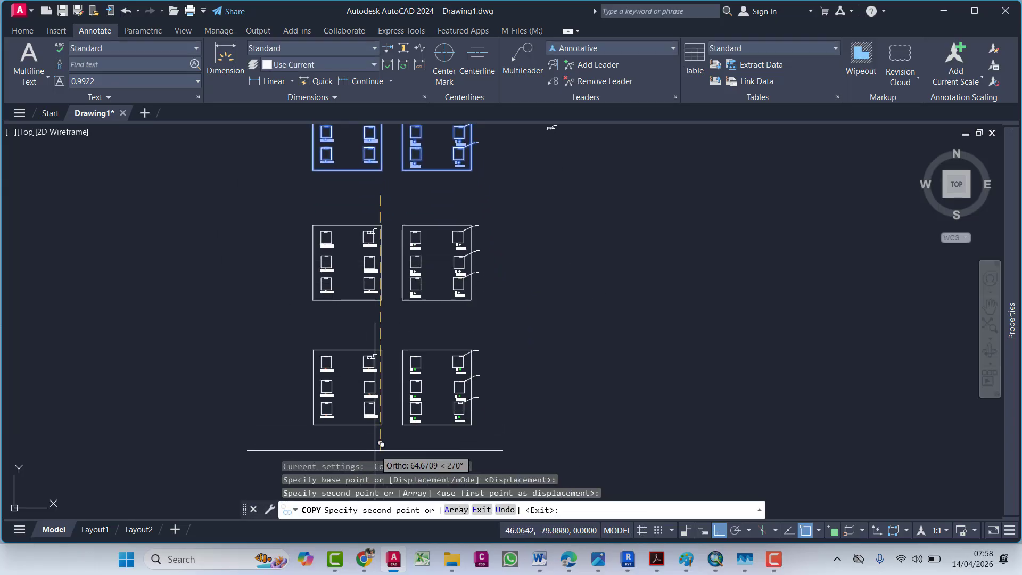
left_click(372, 446)
key("Escape")
Step: Compare the small rectangle in the first A-Sector square with the separately dimensioned .90 by .20 rectangle
scroll(386, 392, "down", 4)
middle_click_drag(390, 418, 369, 393)
scroll(393, 329, "up", 6)
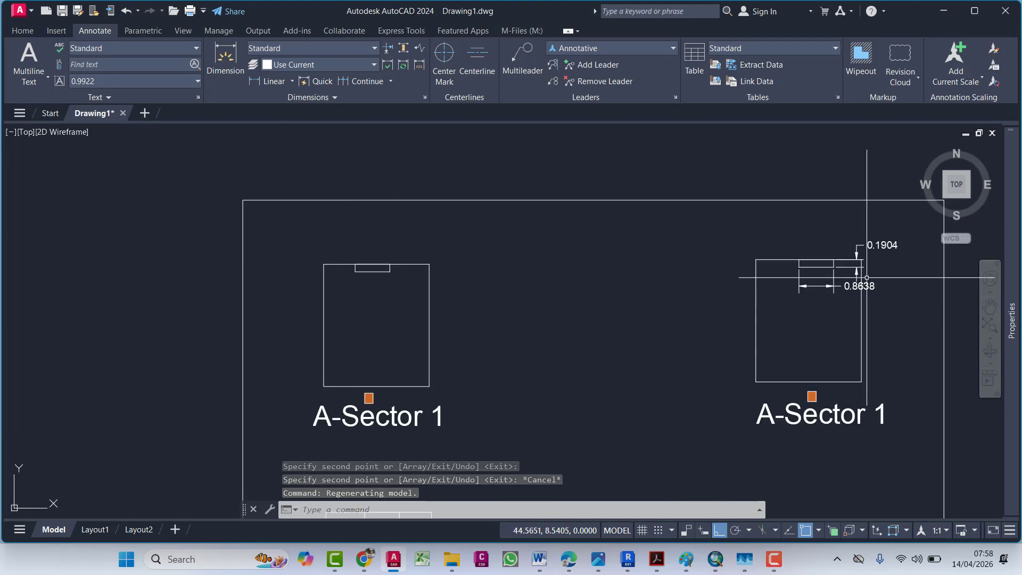
scroll(367, 264, "up", 2)
left_click(390, 272)
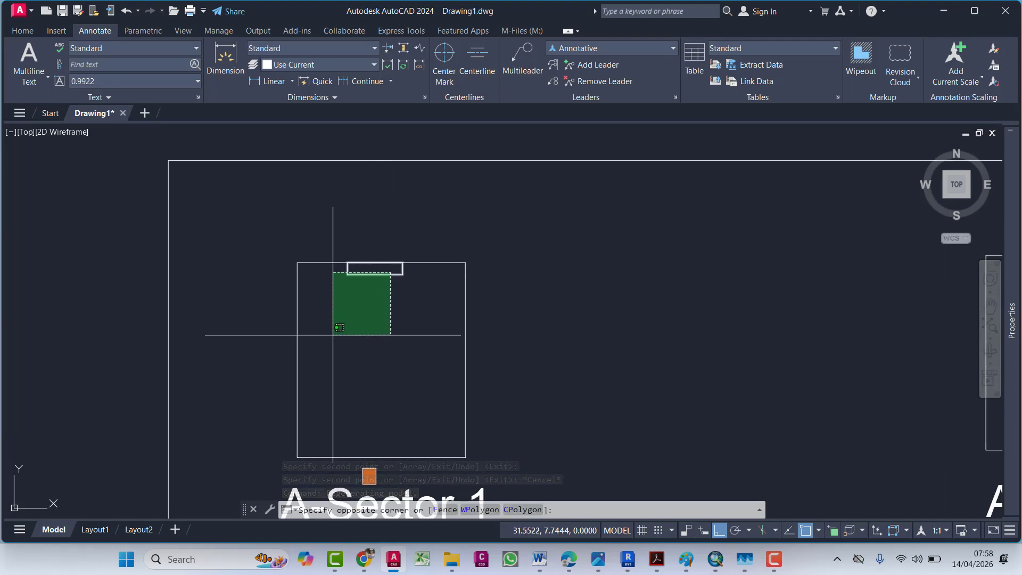
left_click(333, 334)
scroll(424, 360, "down", 3)
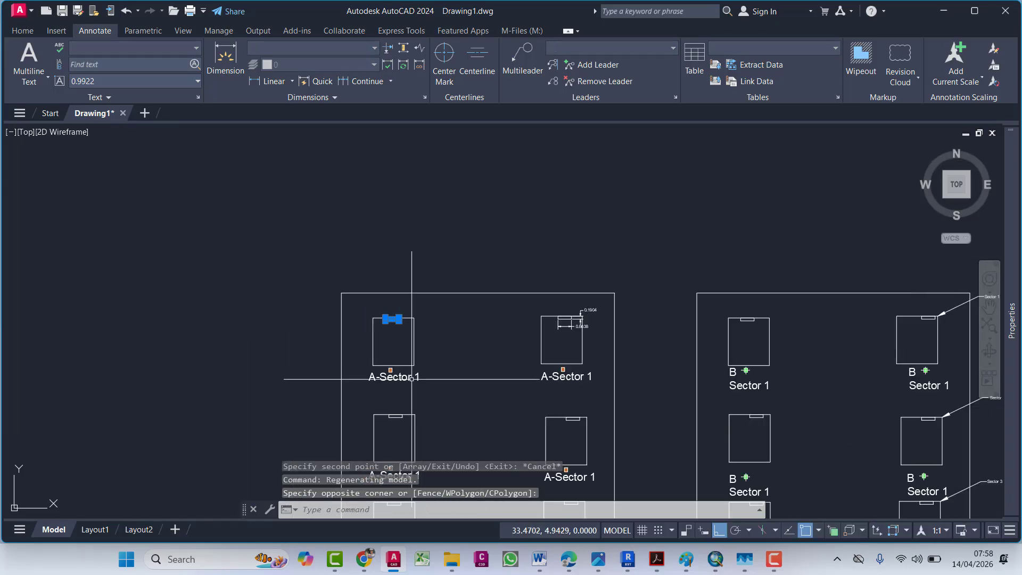
middle_click_drag(417, 376, 400, 167)
middle_click_drag(799, 278, 487, 366)
middle_click_drag(862, 333, 532, 317)
scroll(638, 273, "up", 4)
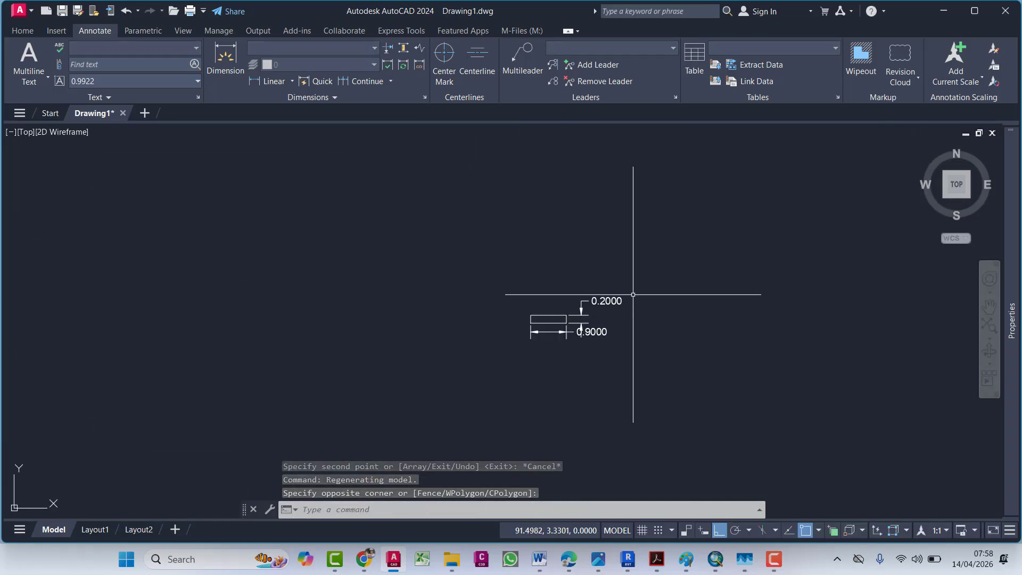
scroll(584, 331, "up", 3)
scroll(543, 318, "down", 6)
middle_click_drag(391, 352, 641, 317)
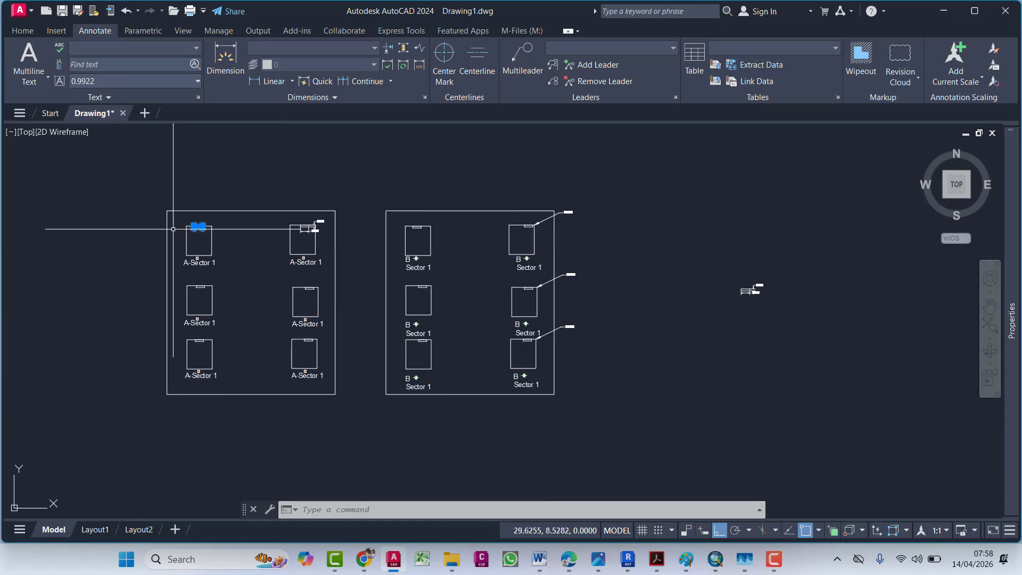
Step: Inspect the small top-edge rectangles in the first column of A-Sector squares, selecting them and clearing the selection
scroll(173, 229, "up", 4)
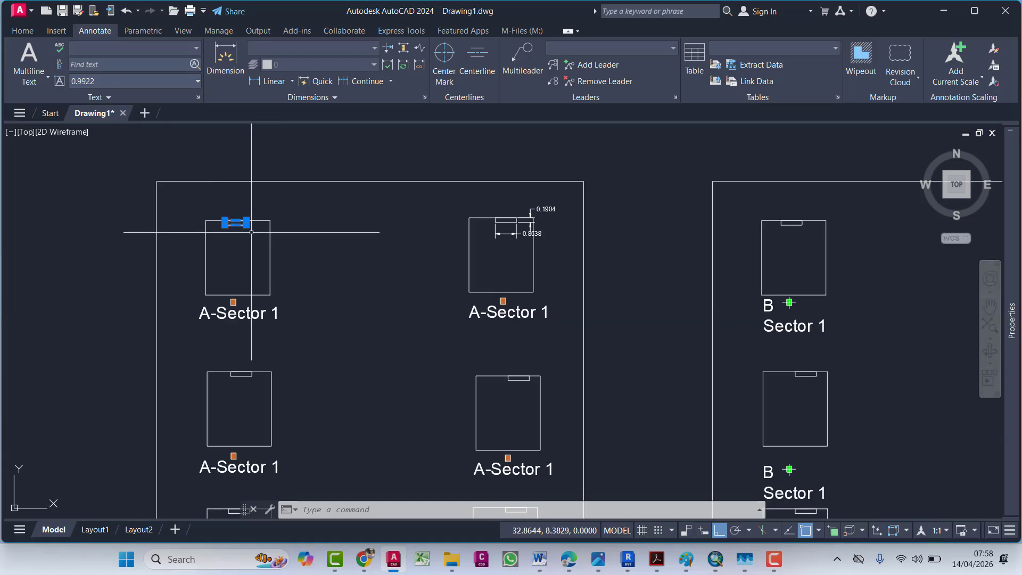
scroll(251, 232, "up", 4)
scroll(233, 225, "down", 5)
scroll(261, 277, "up", 2)
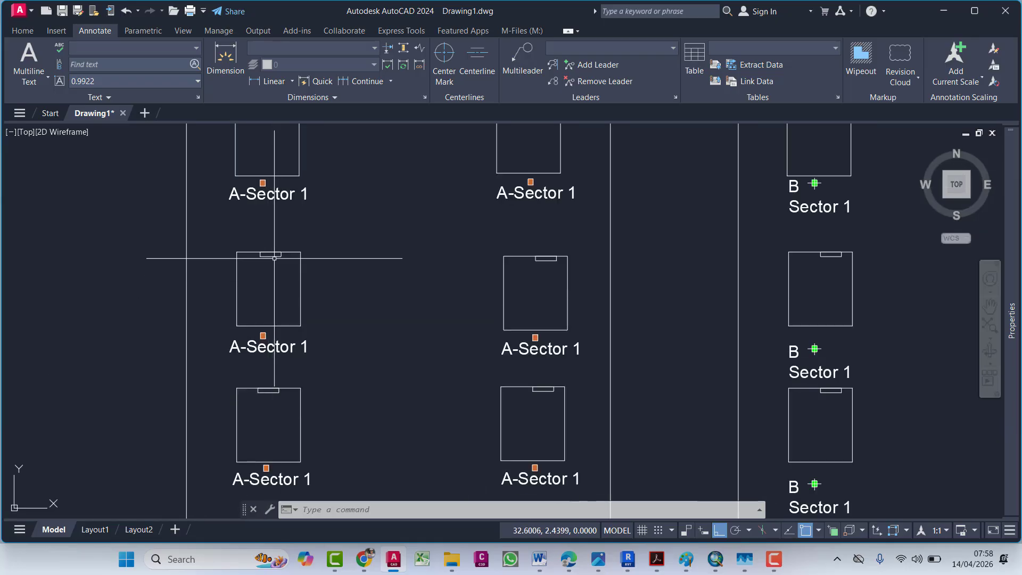
middle_click_drag(266, 334, 271, 236)
scroll(274, 294, "down", 7)
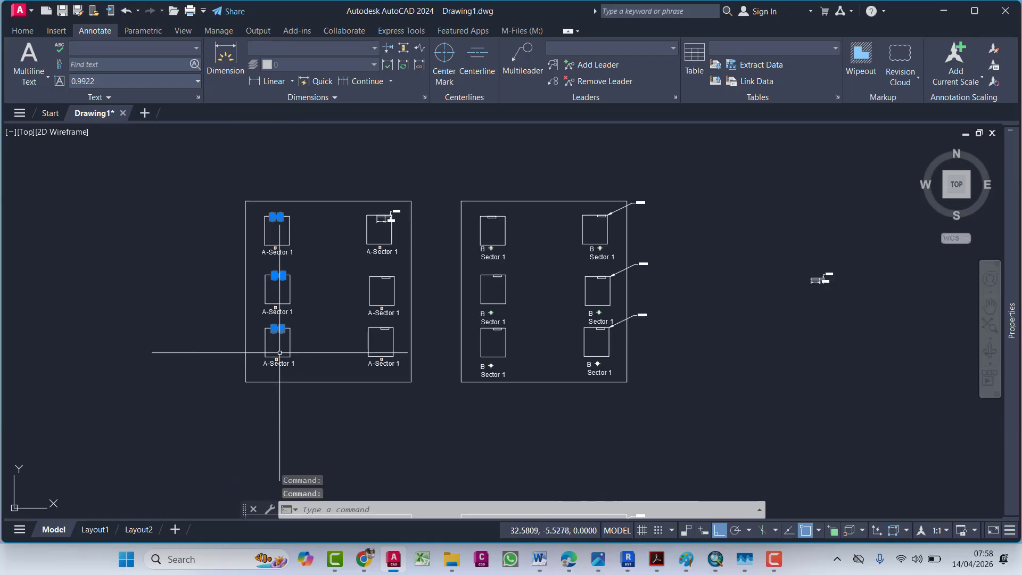
key("Escape")
key("Escape")
Step: Copy all six sector layouts horizontally to the empty area beyond the dimensioned rectangle
left_click(491, 192)
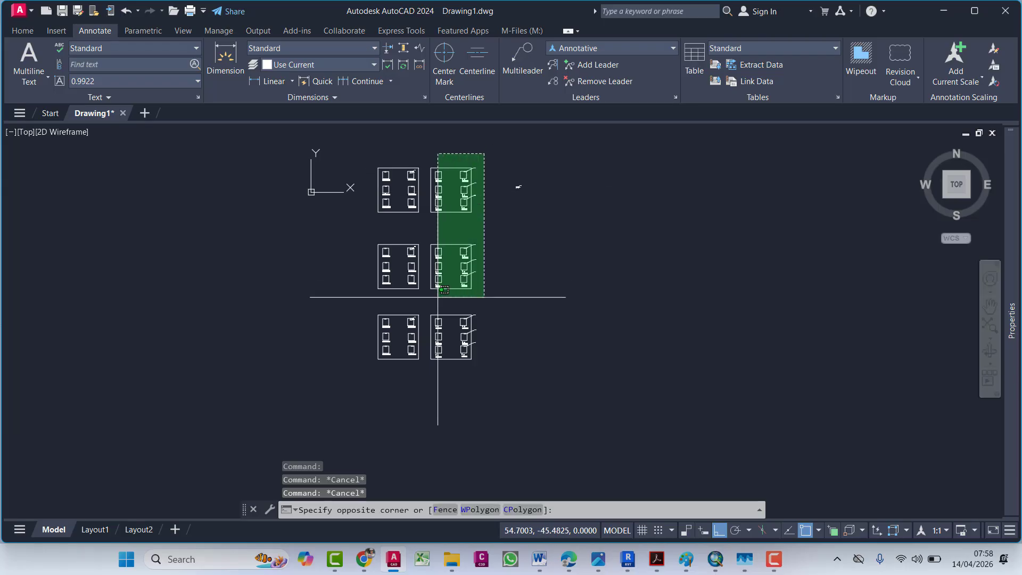
left_click(353, 375)
type("co")
key("Return")
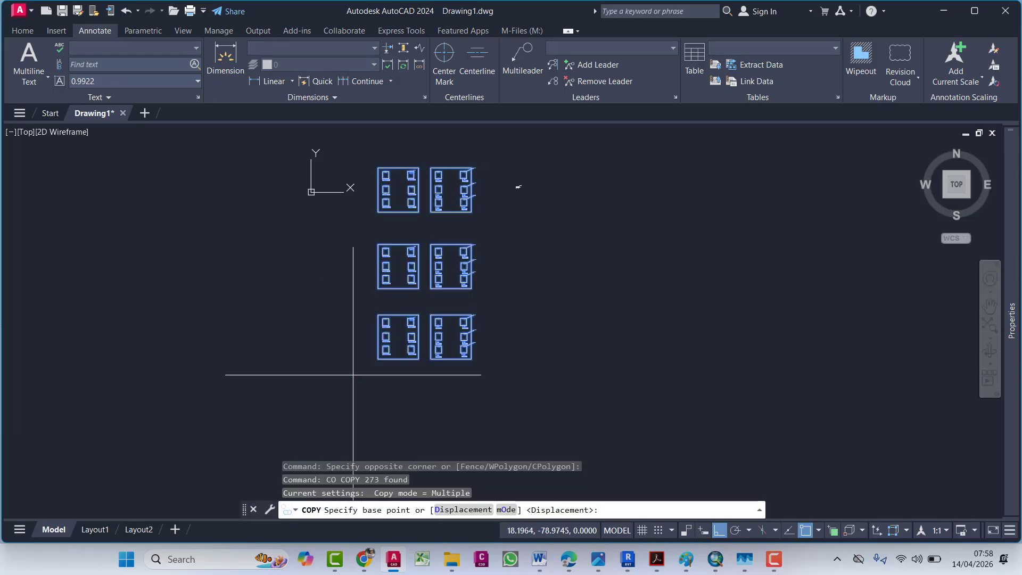
left_click(399, 379)
left_click(624, 382)
key("Escape")
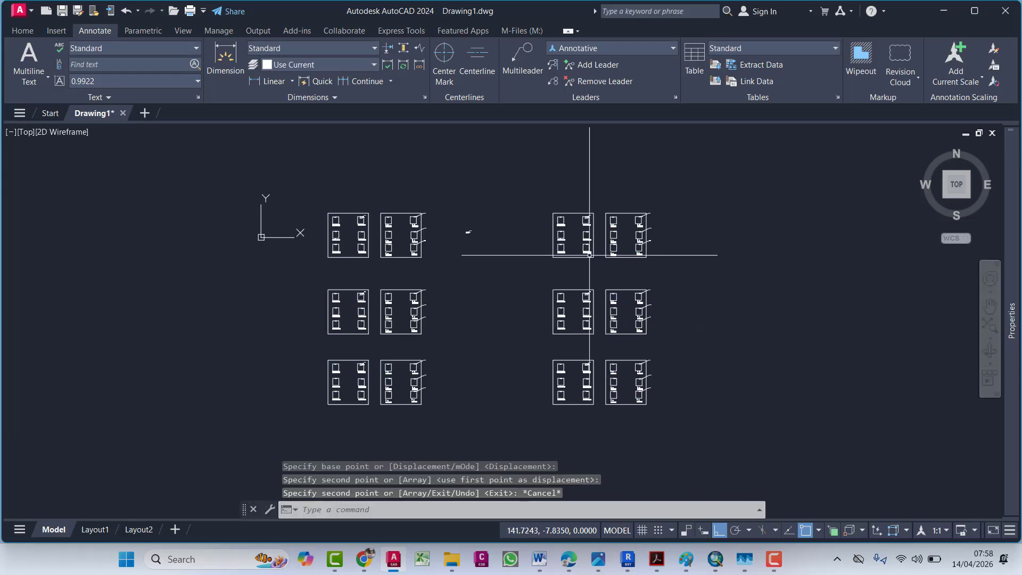
Step: Delete the small rectangles from the three first-column squares of the uppermost copied A-Sector layout
scroll(559, 221, "up", 6)
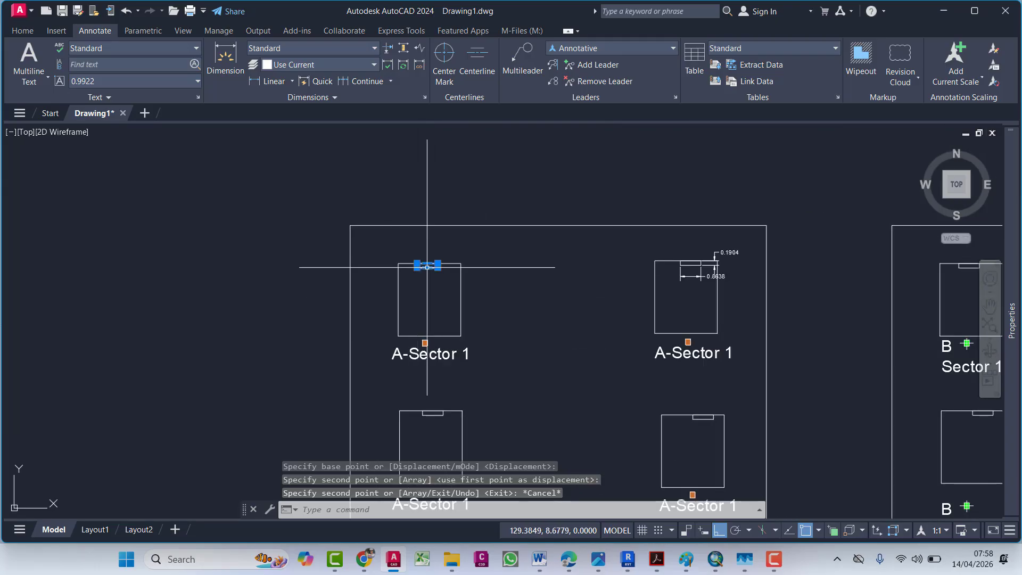
middle_click_drag(435, 343, 441, 294)
key("Delete")
middle_click_drag(443, 366, 440, 309)
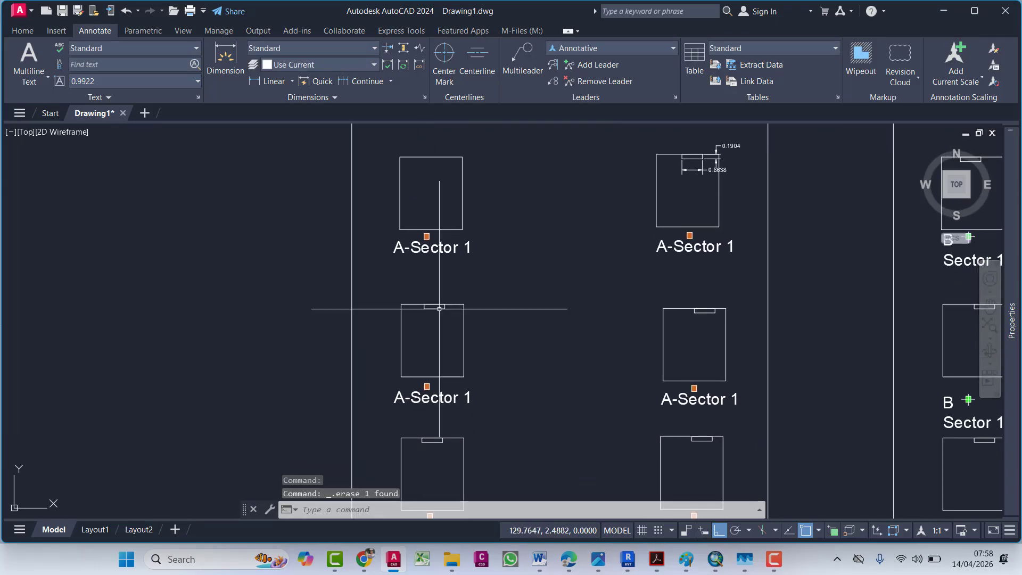
middle_click_drag(431, 369, 424, 286)
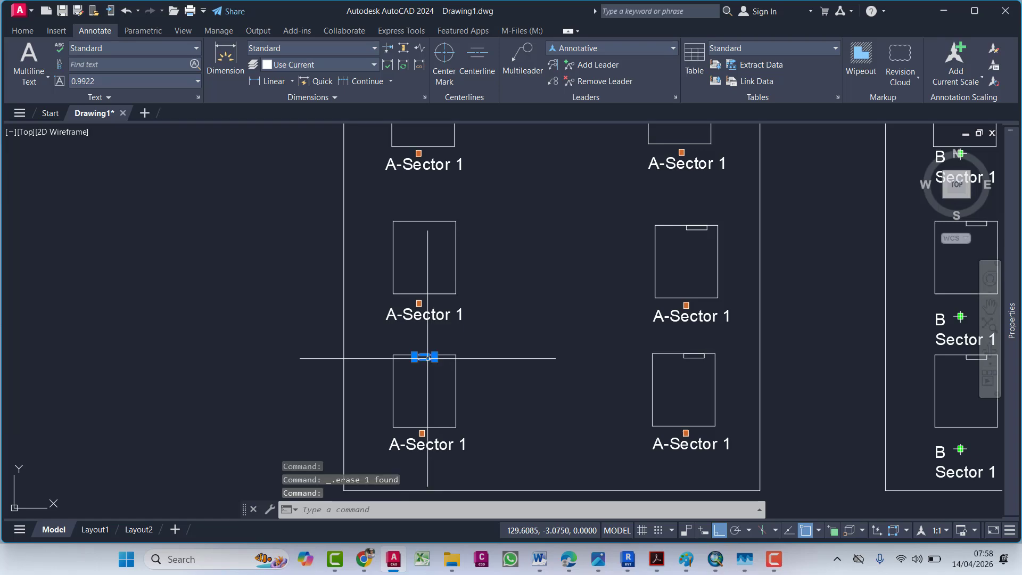
scroll(415, 362, "down", 4)
scroll(532, 302, "up", 2)
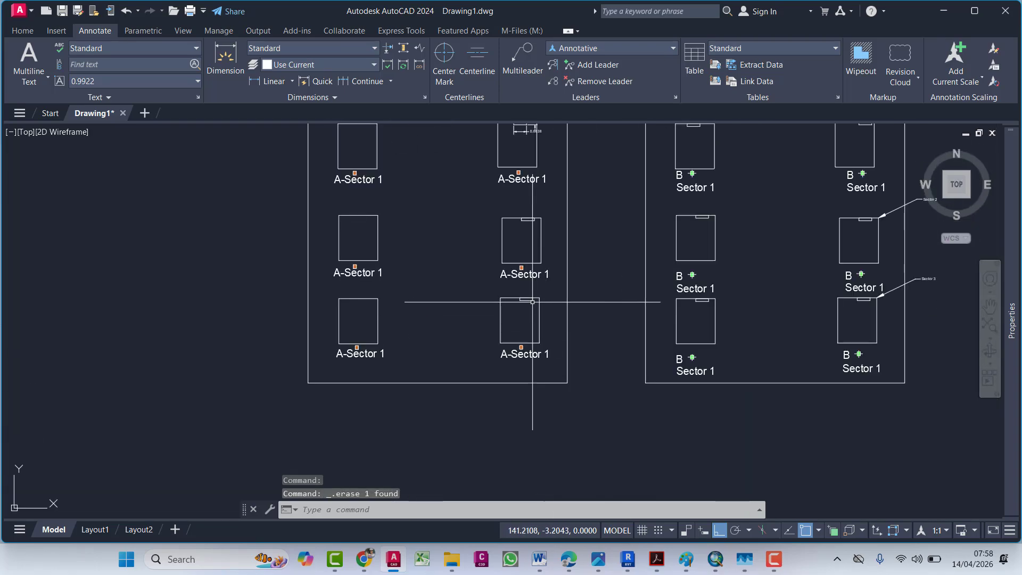
Step: Delete the small rectangles from the middle and lower second-column squares of the same copied A-Sector layout
left_click(518, 216)
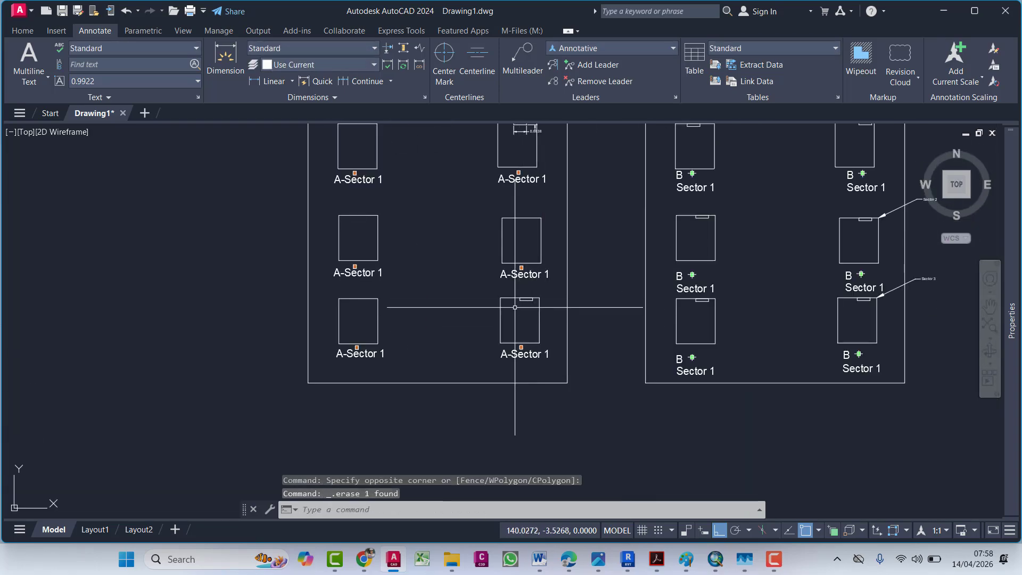
left_click(538, 311)
left_click(514, 291)
left_click(542, 316)
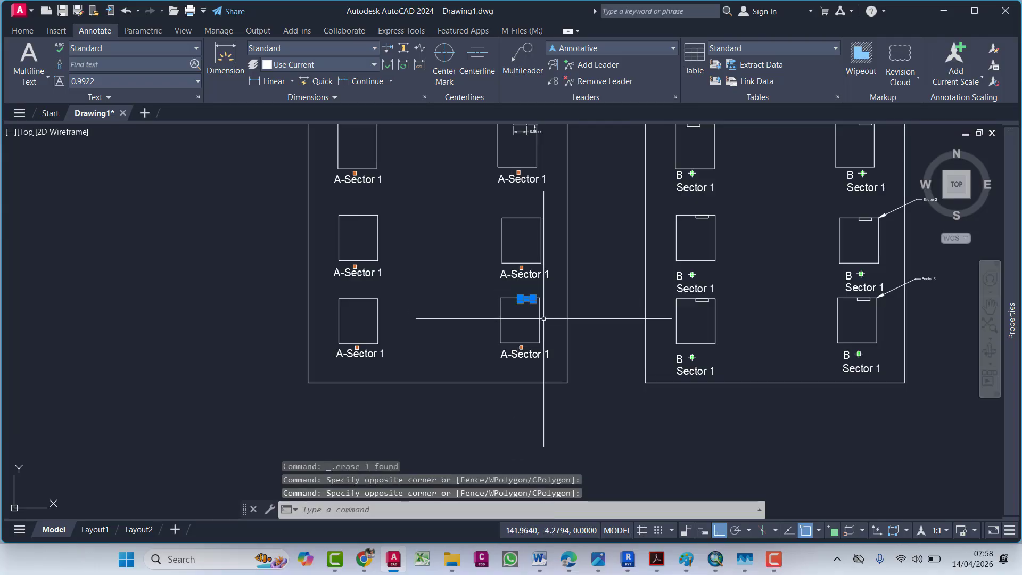
key("Delete")
Step: Delete the small rectangle and its two dimensions from the upper second-column A-Sector square
middle_click_drag(539, 306, 511, 390)
scroll(492, 221, "up", 4)
left_click(468, 154)
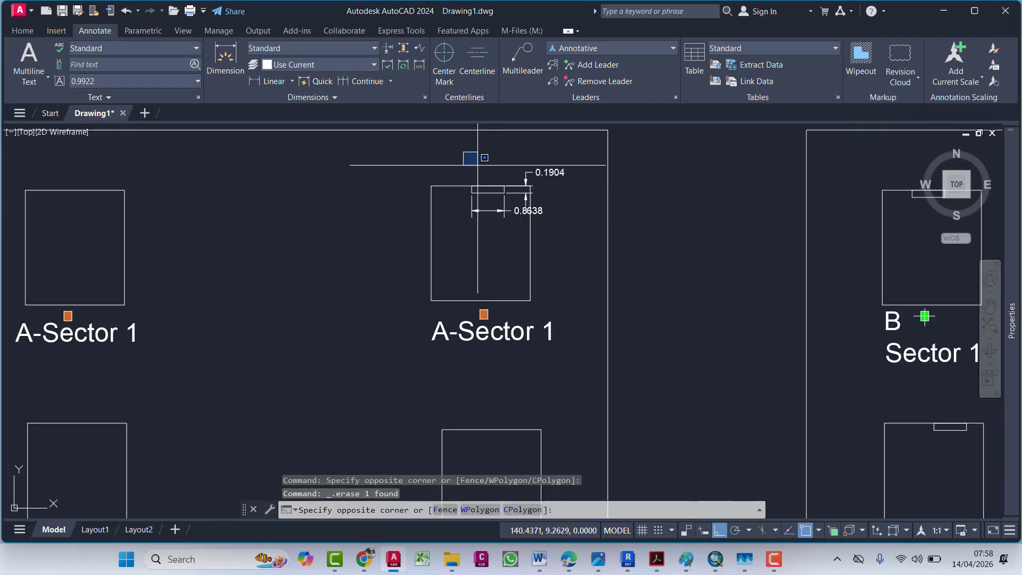
left_click(565, 241)
key("Delete")
Step: Delete the column of three copied B-Sector layouts
scroll(693, 346, "down", 4)
scroll(693, 346, "down", 3)
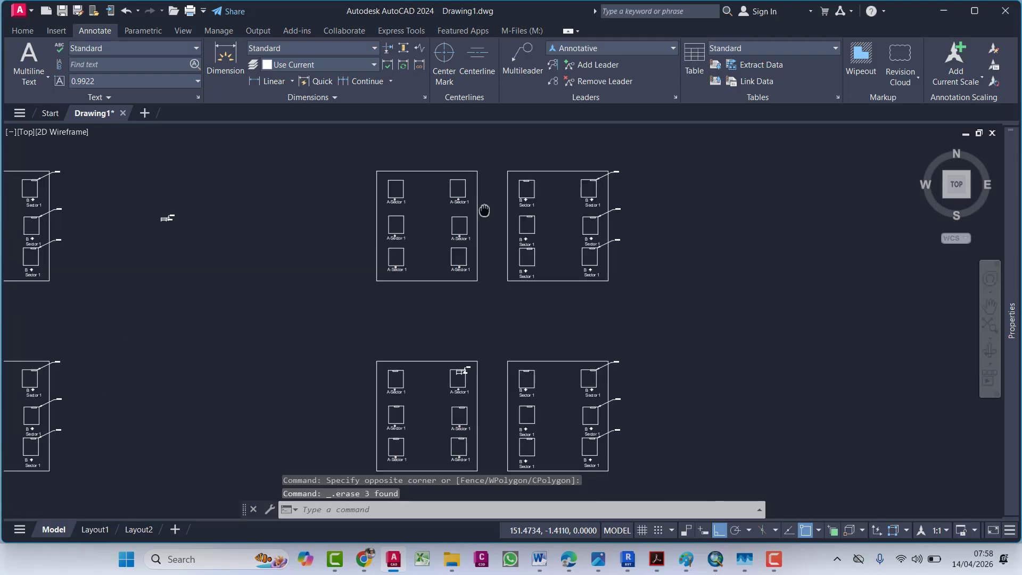
scroll(482, 211, "down", 3)
left_click(586, 178)
left_click(518, 409)
key("Delete")
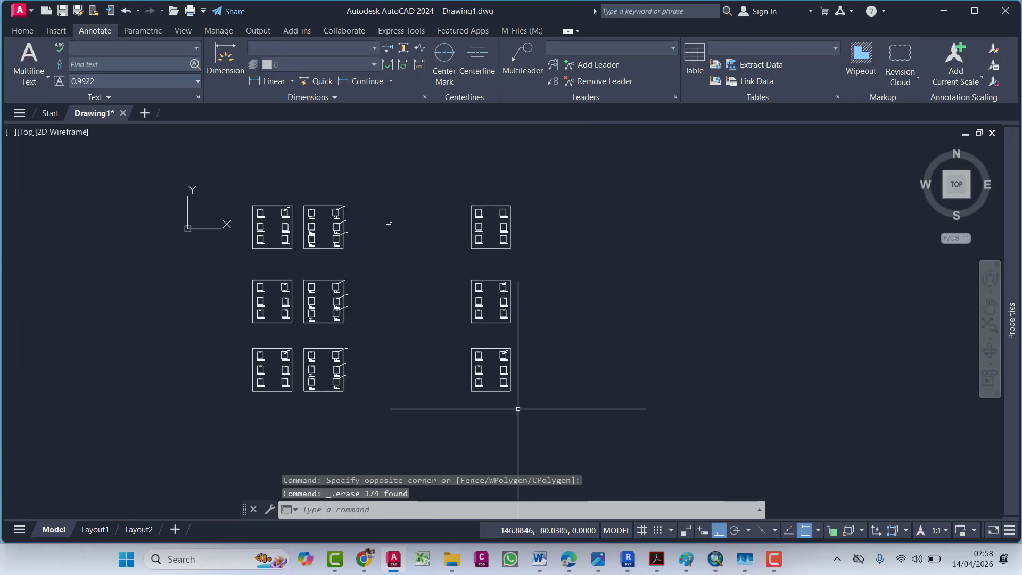
Step: Delete the two lower copied A-Sector layouts, keeping only the uppermost one
left_click(527, 272)
left_click(441, 400)
key("Delete")
Step: Copy the remaining copied A-Sector layout three times in a horizontal row to its right
left_click(535, 179)
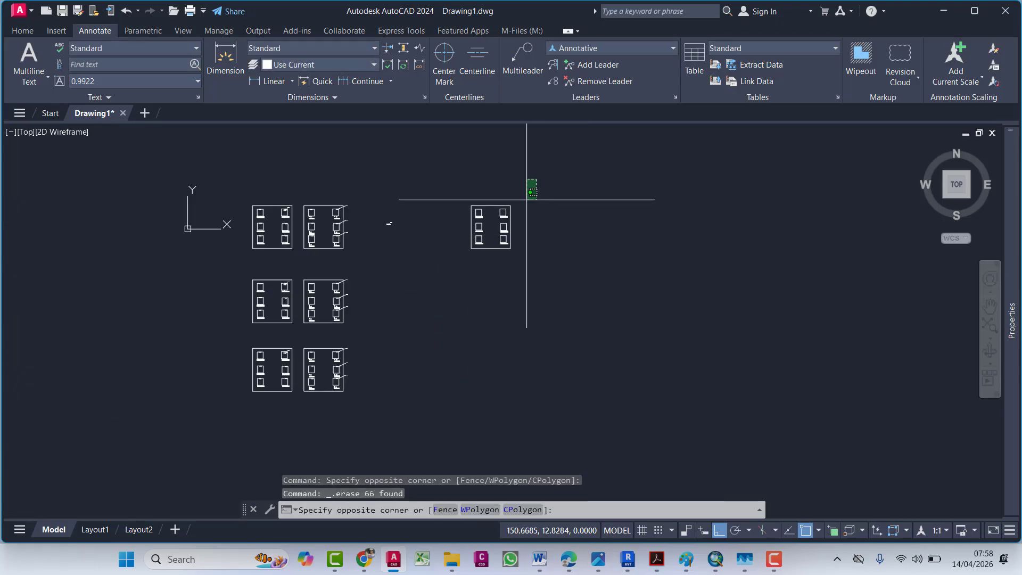
left_click(443, 281)
type("co")
key("Return")
left_click(509, 324)
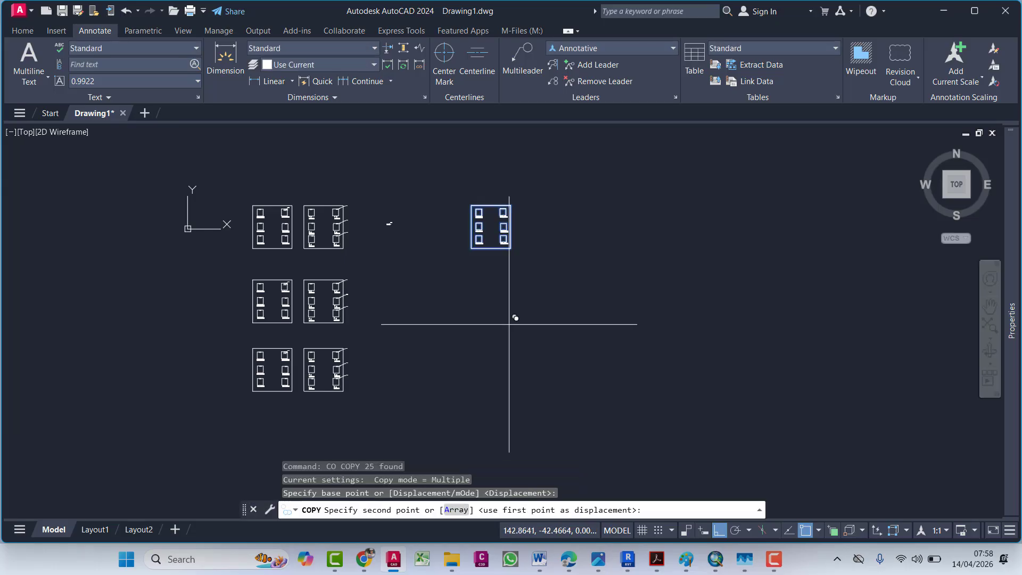
left_click(587, 313)
left_click(657, 315)
left_click(718, 315)
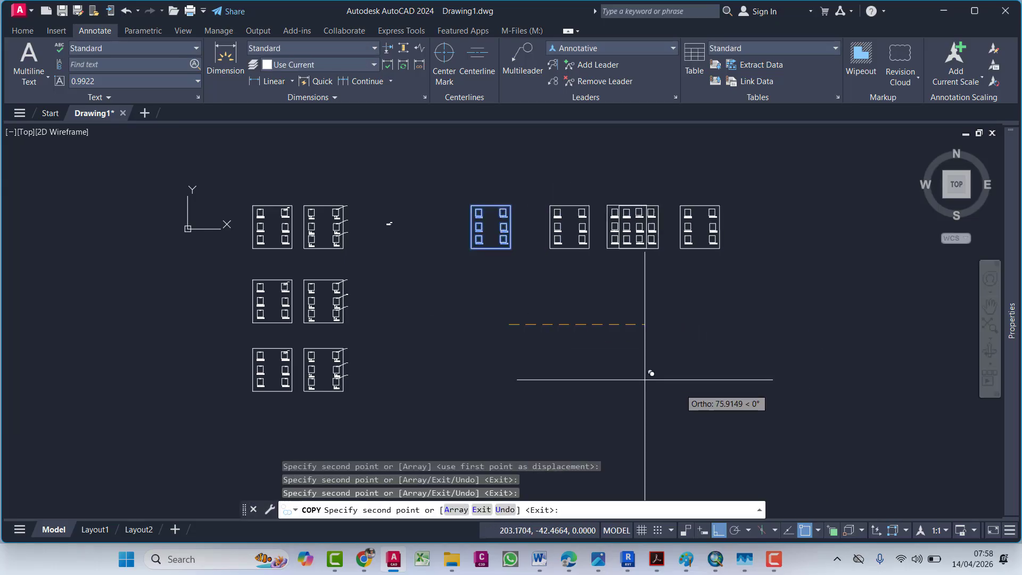
key("Escape")
key("Escape")
key("Escape")
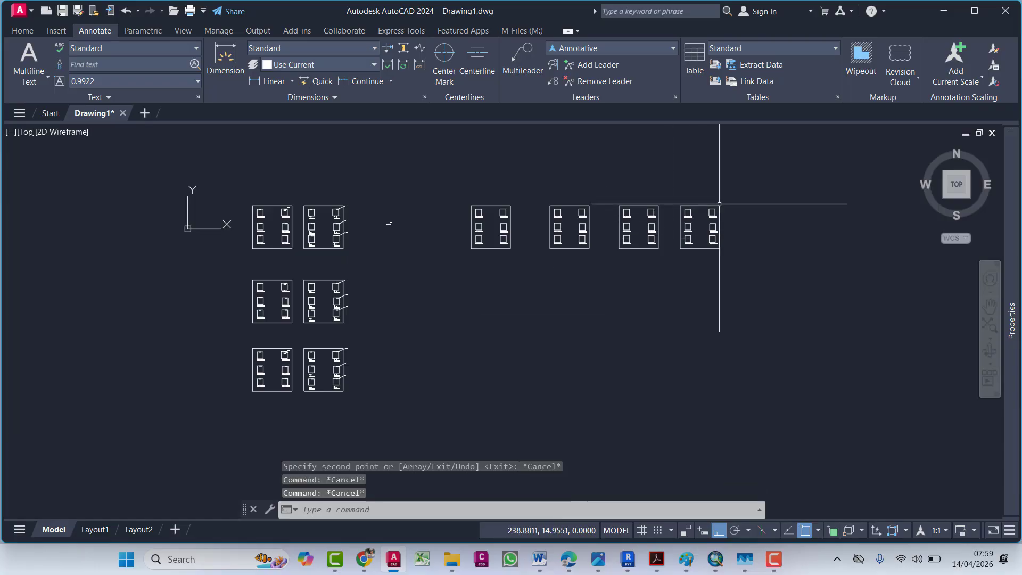
Step: Delete the three new A-Sector layout copies, keeping only their source
left_click(740, 177)
left_click(539, 322)
key("Delete")
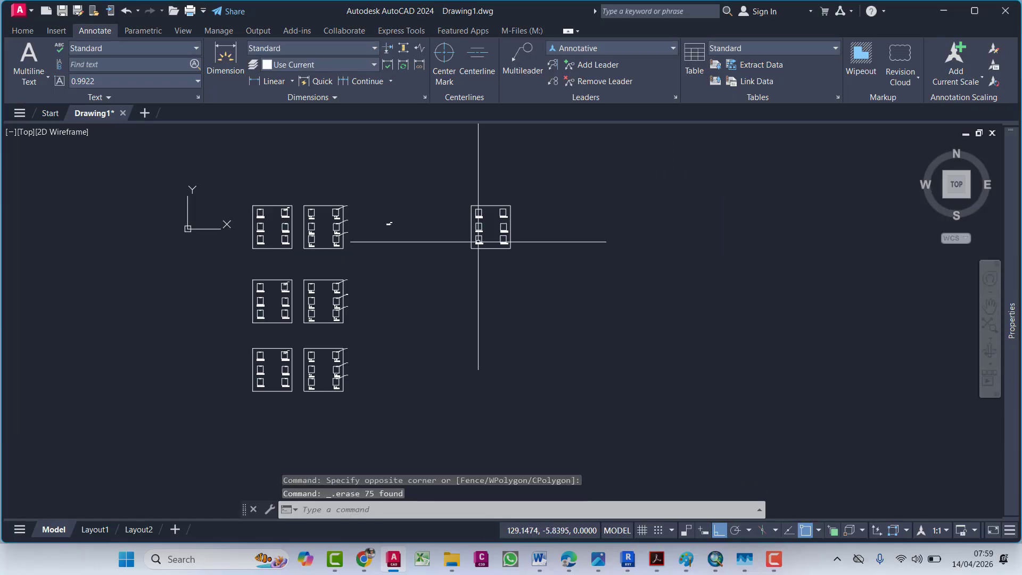
Step: Define a block named Window 1 from the small rectangle and its two dimensions
scroll(479, 224, "up", 10)
scroll(442, 289, "down", 8)
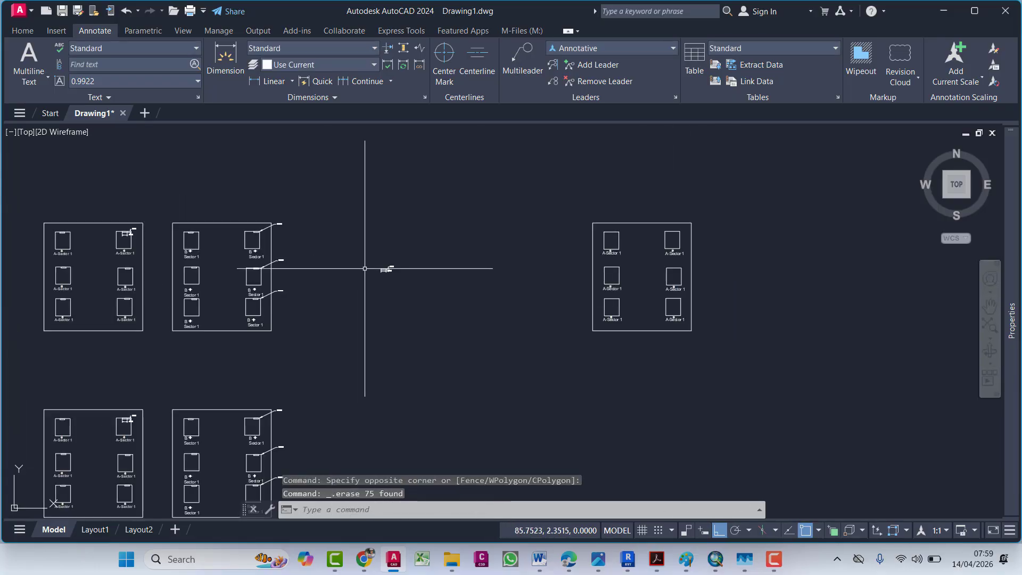
scroll(366, 276, "up", 10)
left_click(464, 214)
left_click(376, 290)
scroll(382, 310, "up", 10)
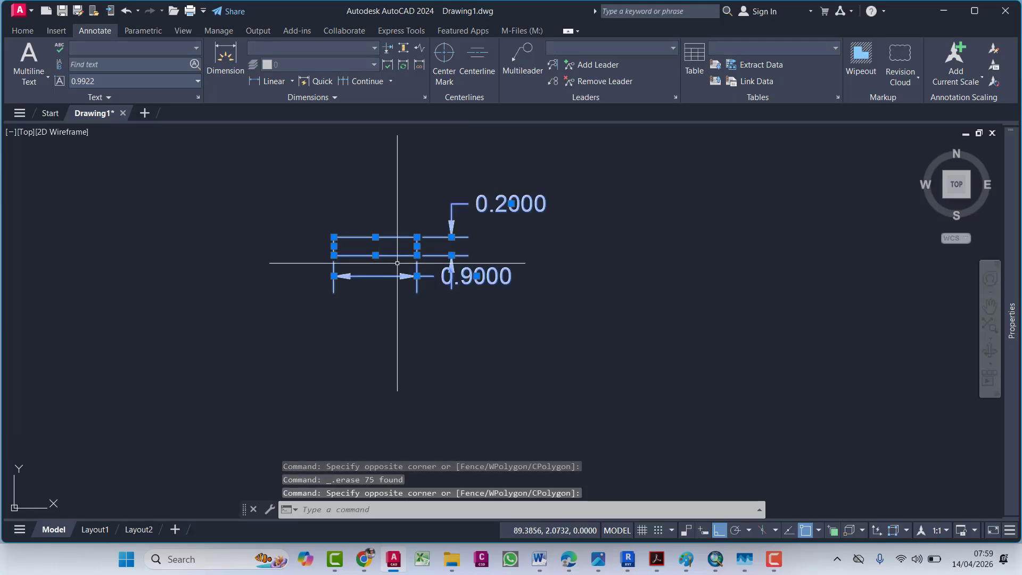
key("Escape")
key("Escape")
scroll(382, 310, "down", 8)
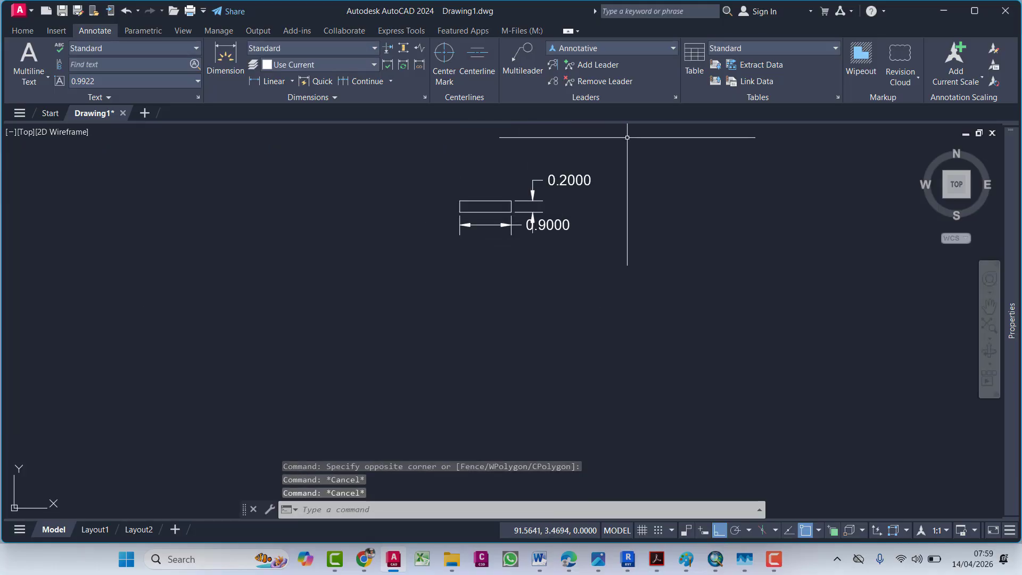
left_click(685, 136)
left_click(361, 322)
type("b")
key("Return")
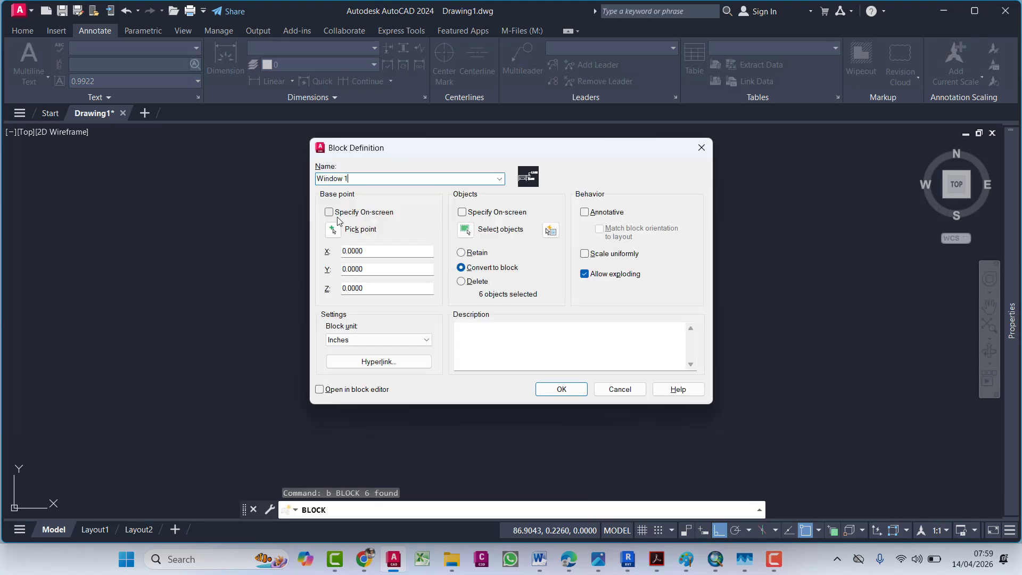
left_click(557, 388)
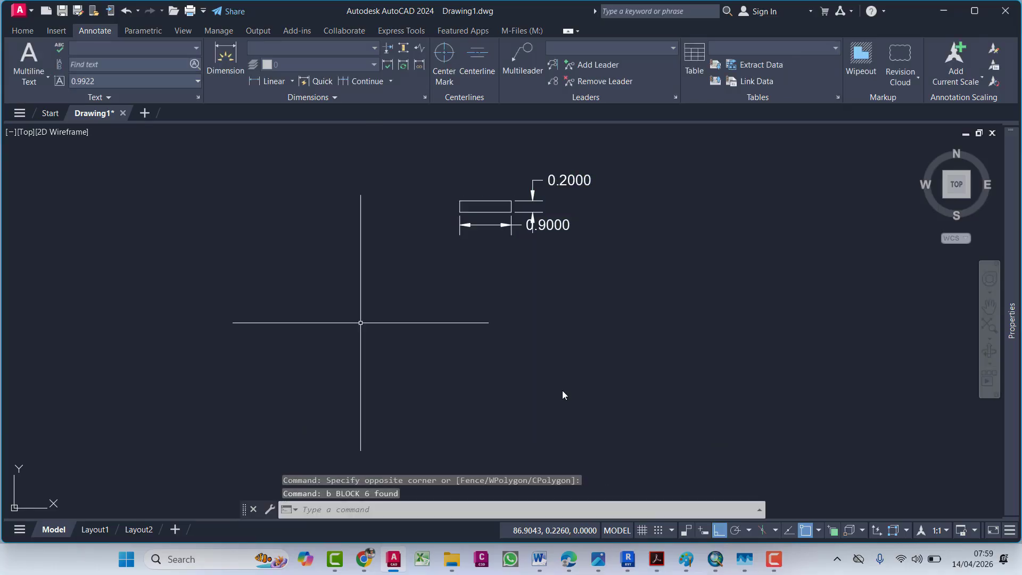
Step: Move the Window 1 block by its rectangle's upper-left corner to the midpoint of the copied A-Sector layout's top edge
type("m")
key("Return")
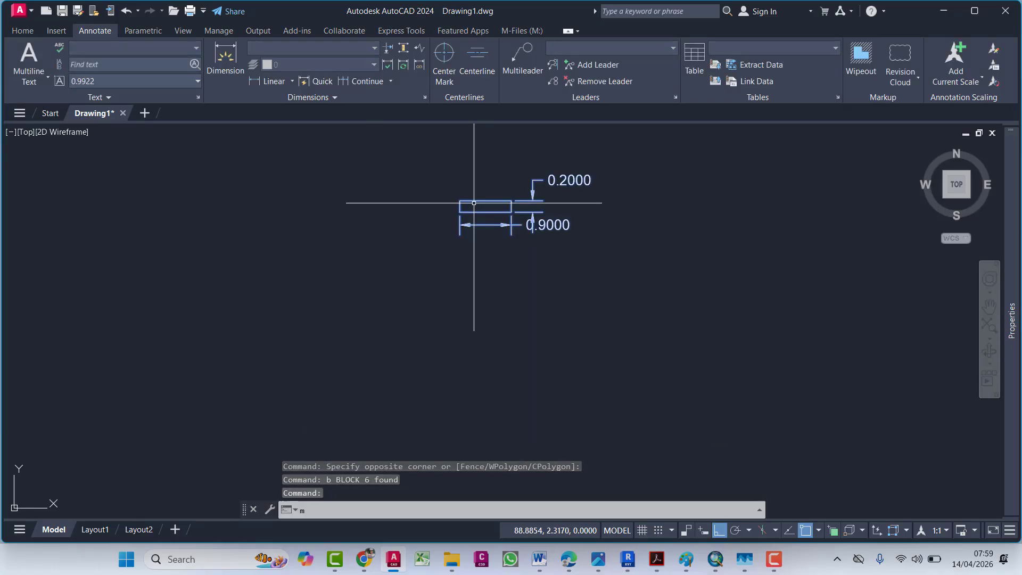
left_click(460, 200)
scroll(458, 287, "down", 4)
middle_click_drag(665, 321, 116, 358)
scroll(353, 320, "down", 4)
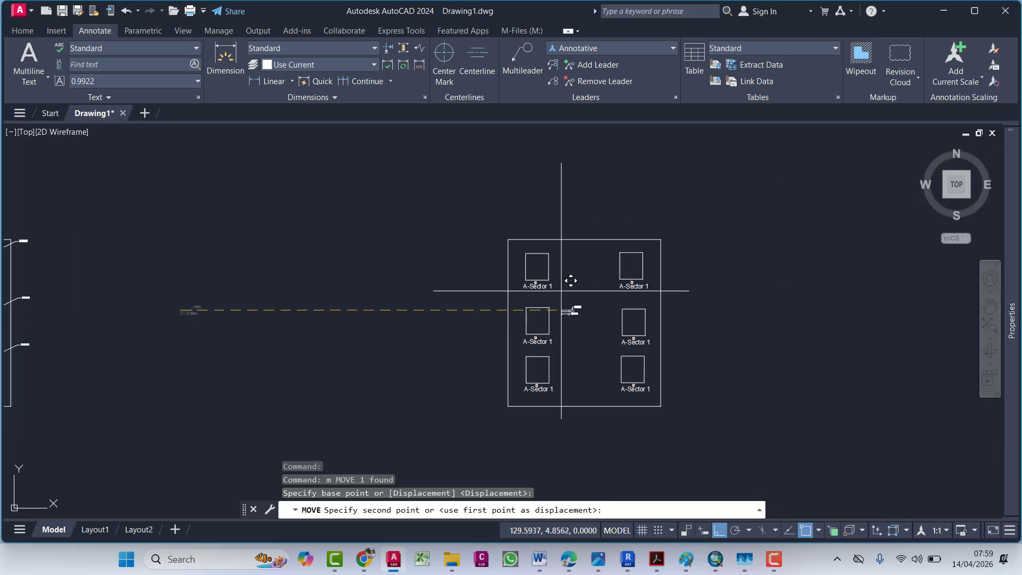
middle_click_drag(562, 289, 356, 331)
scroll(362, 311, "up", 4)
left_click(411, 238)
Step: Copy the A-Sector layout together with its window block three times in a horizontal row to its right
scroll(425, 290, "down", 4)
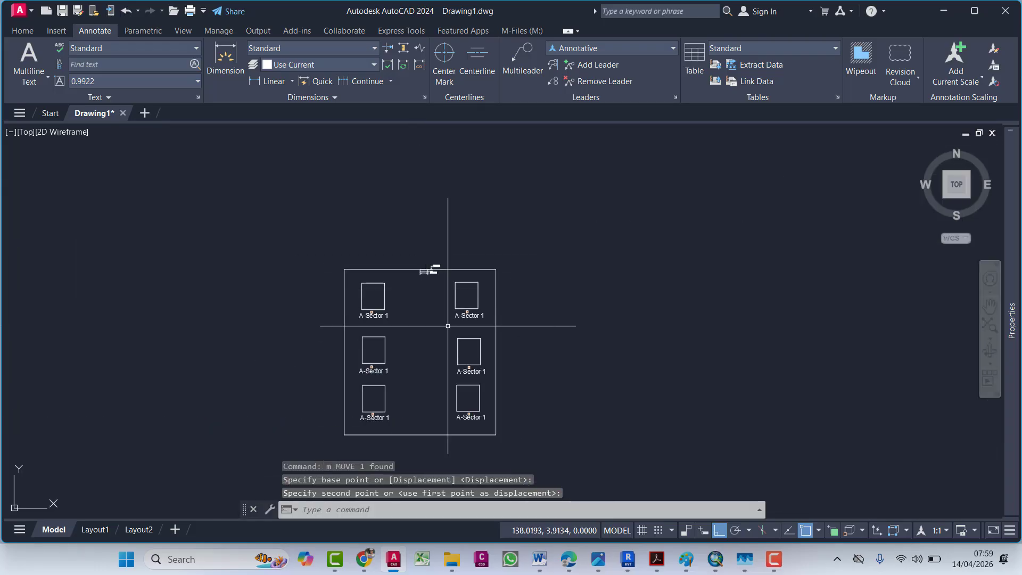
middle_click_drag(456, 381, 447, 228)
scroll(460, 280, "down", 8)
left_click(474, 214)
left_click(432, 305)
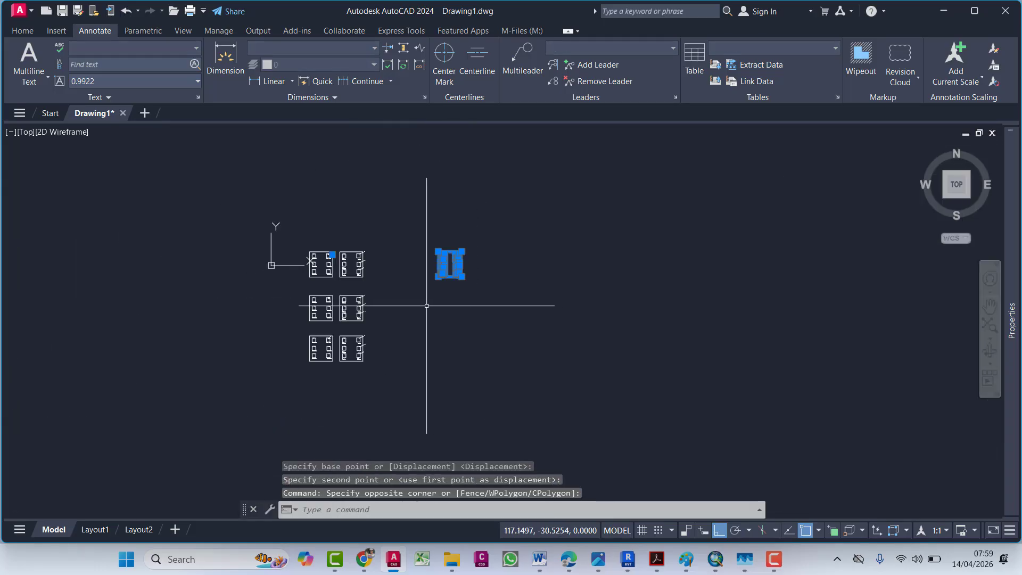
type("co")
key("Return")
left_click(473, 279)
left_click(524, 288)
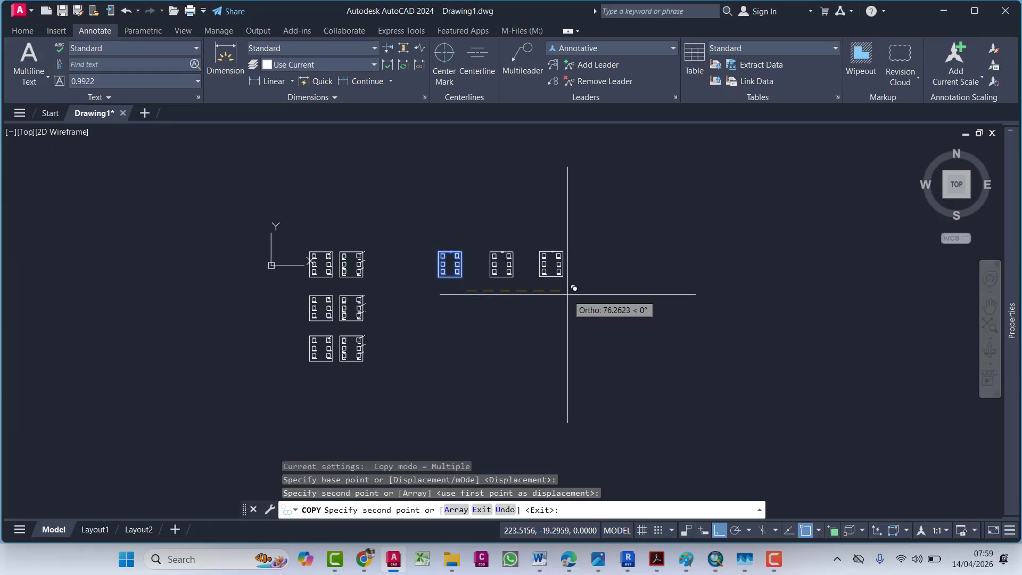
left_click(585, 341)
left_click(635, 332)
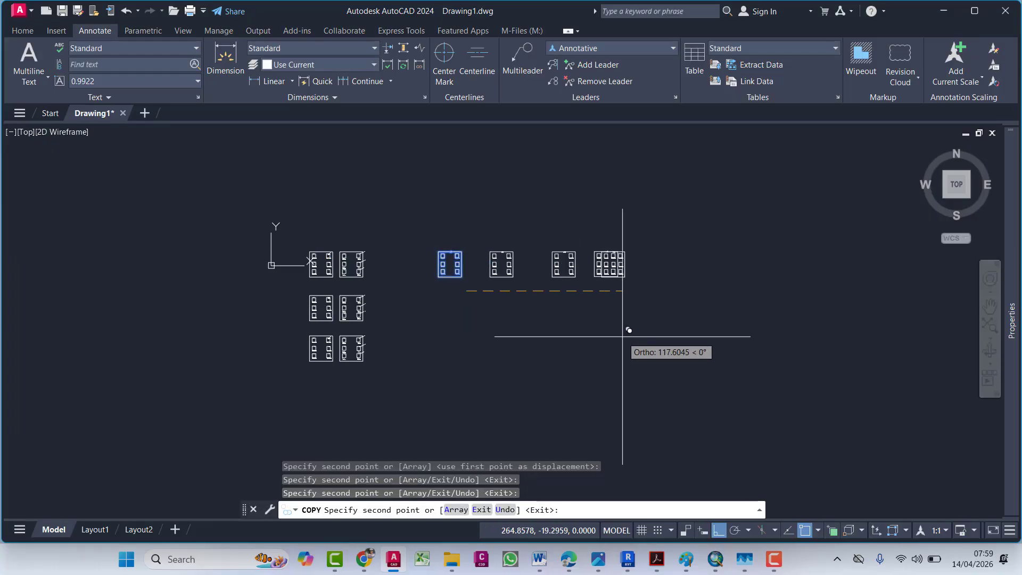
Step: Turn Ortho off and place four more copies of the layout in a second row below the first
key("F8")
left_click(633, 338)
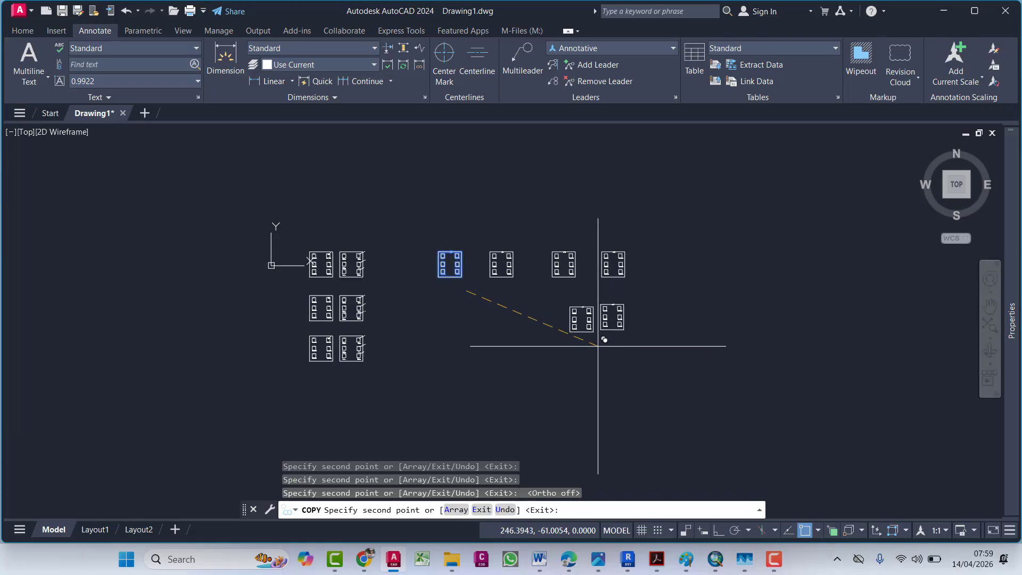
left_click(588, 341)
left_click(535, 346)
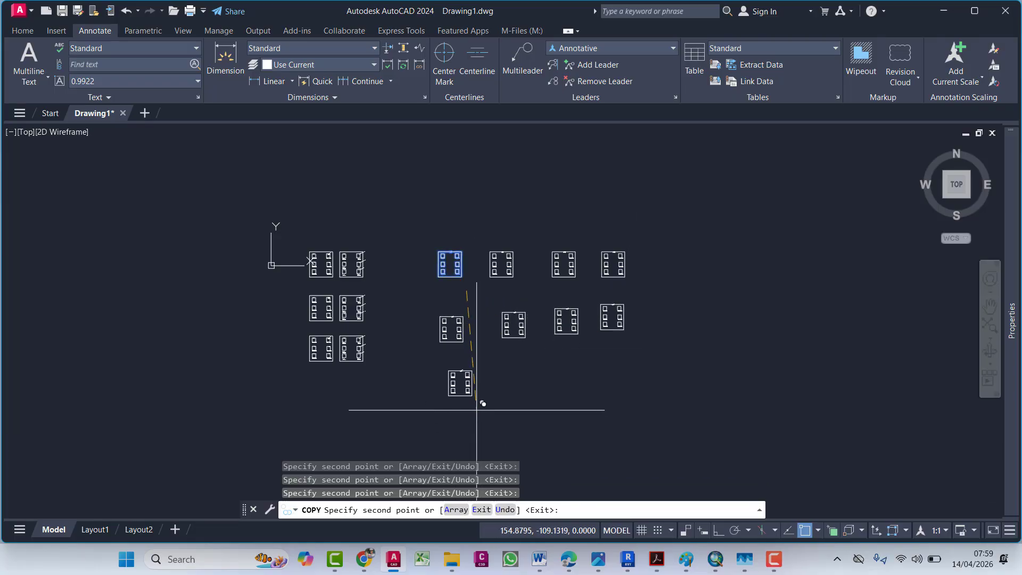
Step: Place eight more copies of the layout in loose rows below the second row and end the copying
left_click(481, 403)
left_click(541, 403)
left_click(678, 393)
middle_click_drag(674, 424, 650, 338)
left_click(641, 332)
key("ctrl+z")
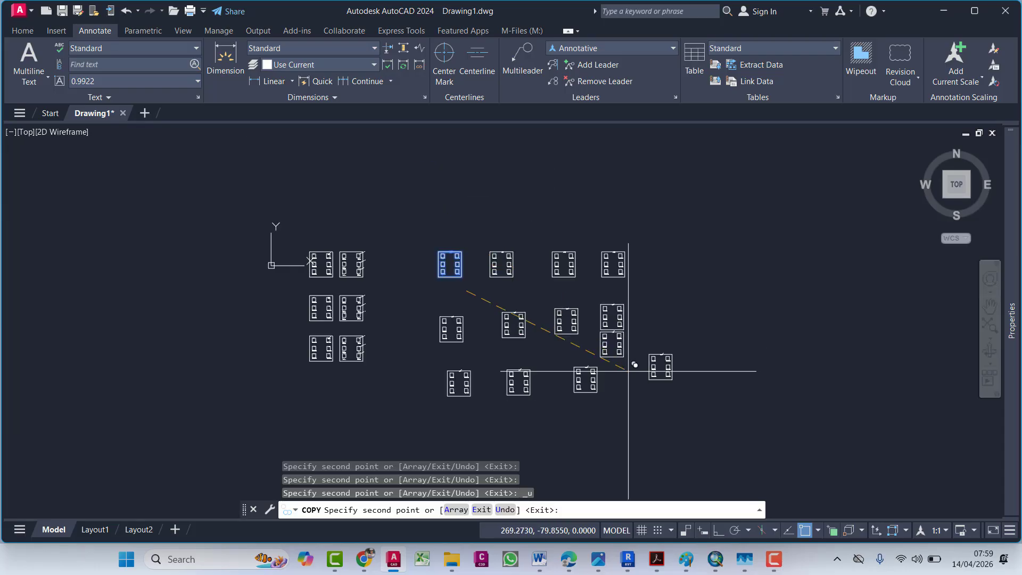
middle_click_drag(655, 422, 665, 343)
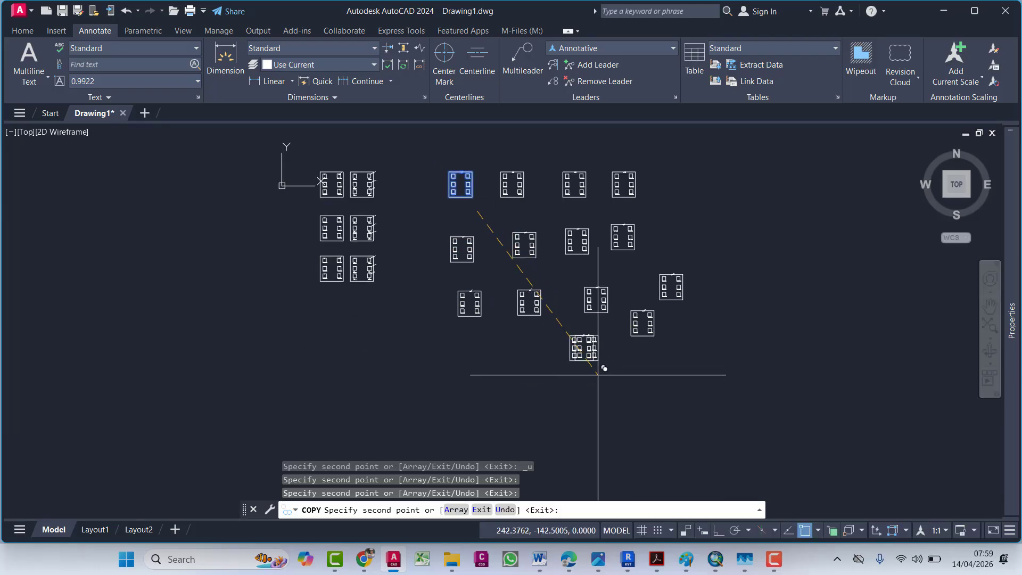
key("Escape")
Step: Open the window block on the source A-Sector layout's top edge in the Block Editor
middle_click_drag(464, 323, 477, 348)
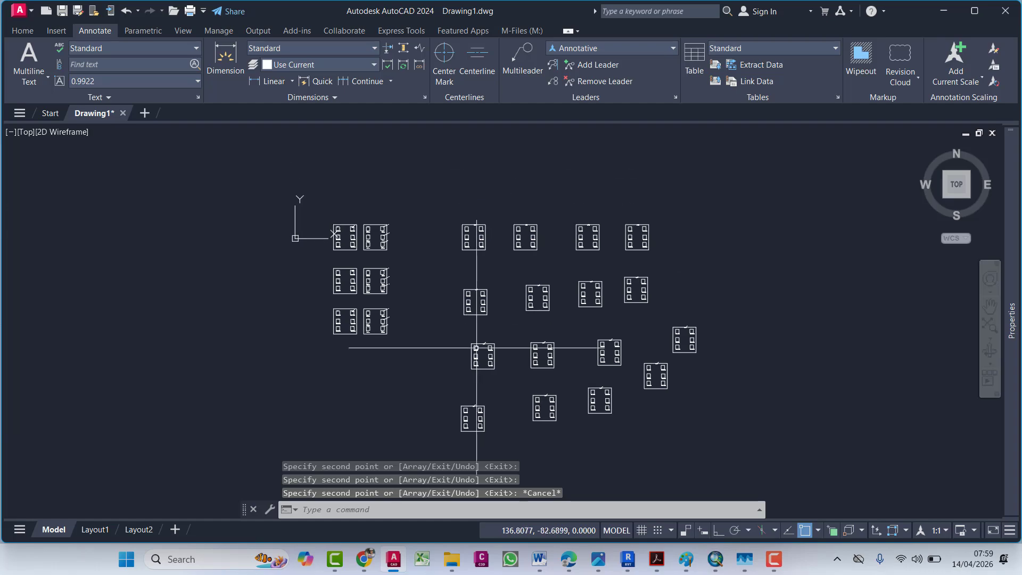
scroll(474, 218, "up", 4)
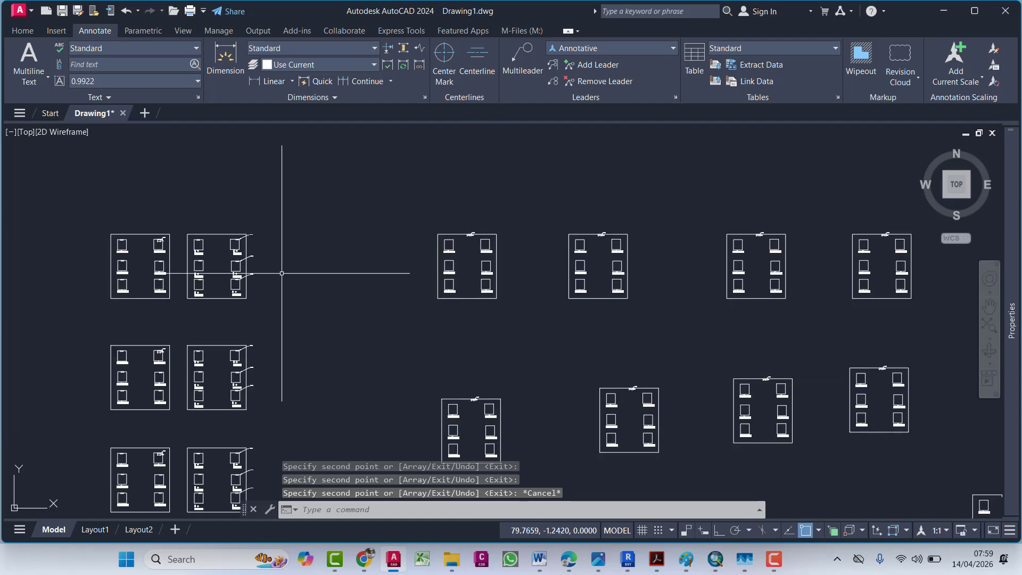
scroll(451, 234, "up", 4)
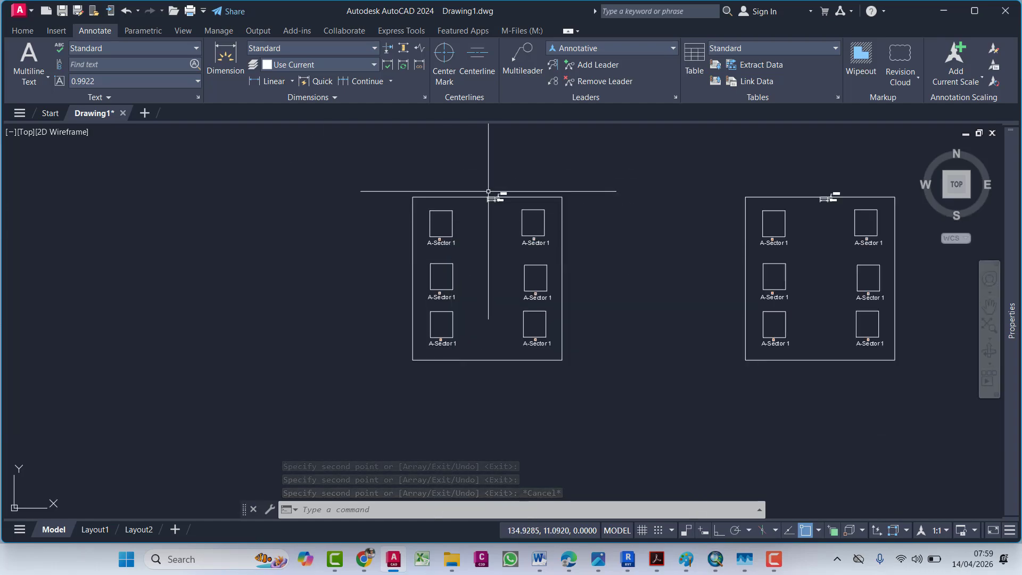
scroll(511, 195, "up", 10)
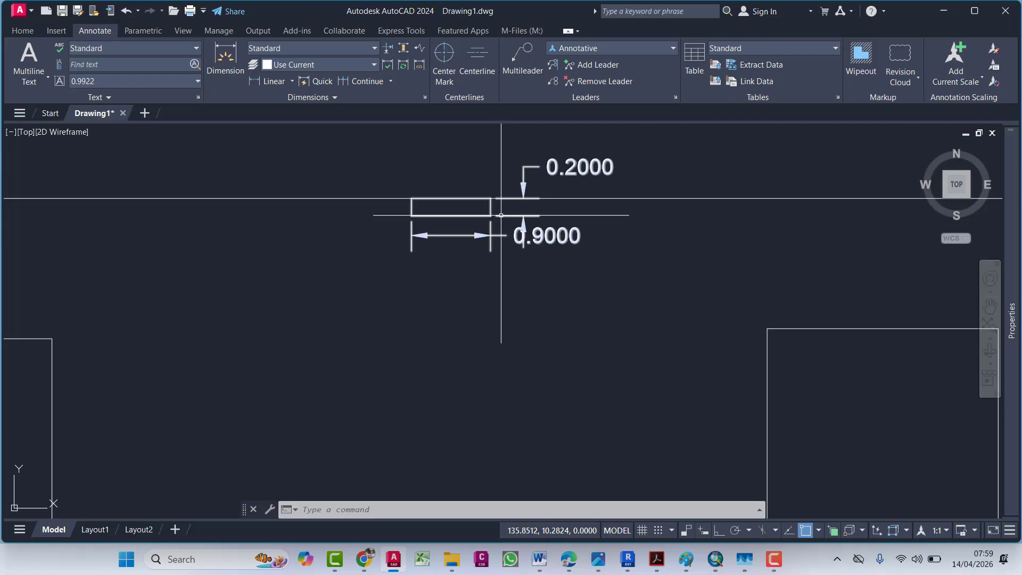
left_click(468, 203)
left_click(451, 216)
right_click(448, 222)
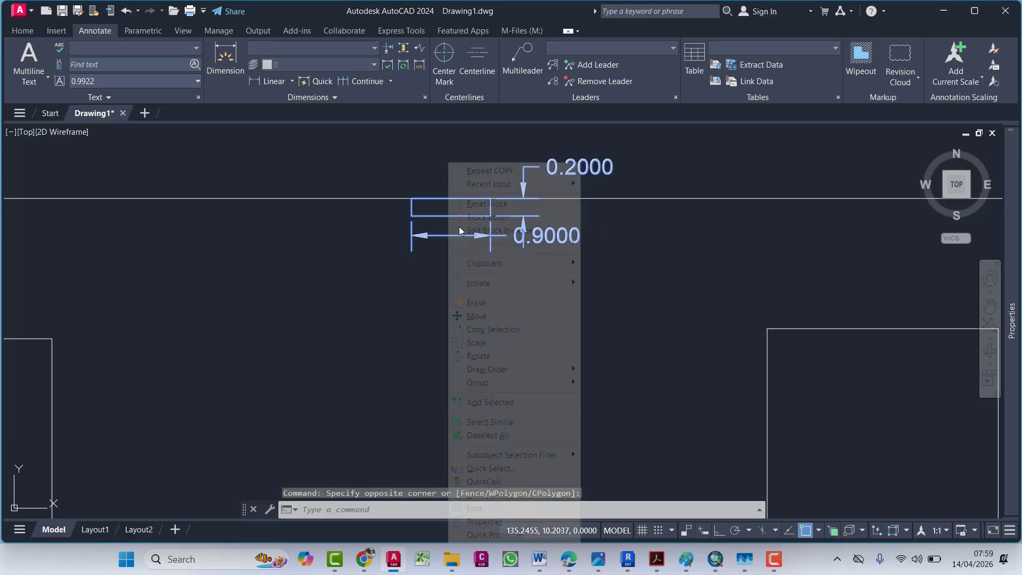
left_click(503, 218)
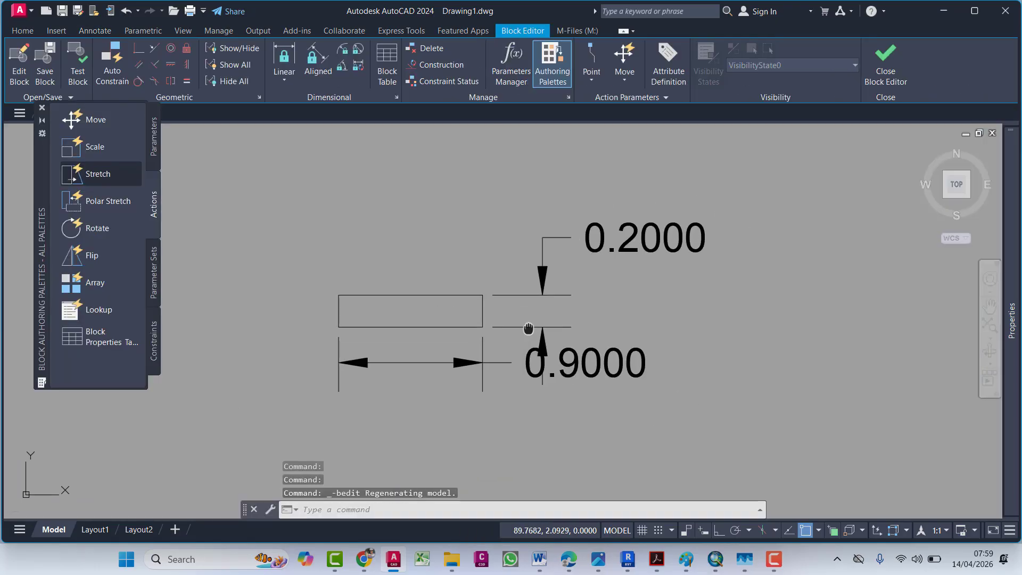
Step: Draw a polyline from the rectangle's upper-right corner: .50 down, 1 to the left and .50 up
left_click(525, 261)
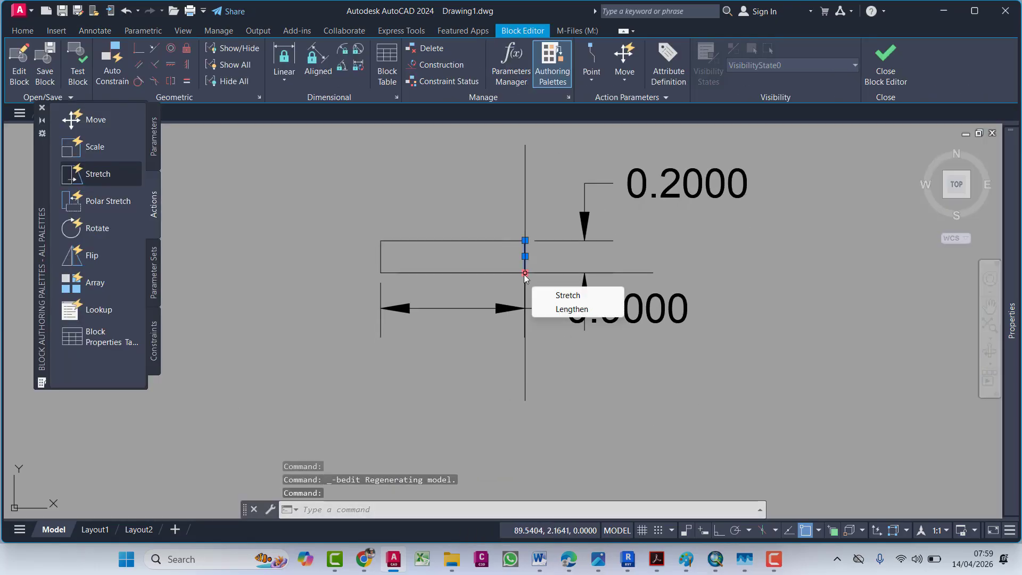
type("pl")
key("Return")
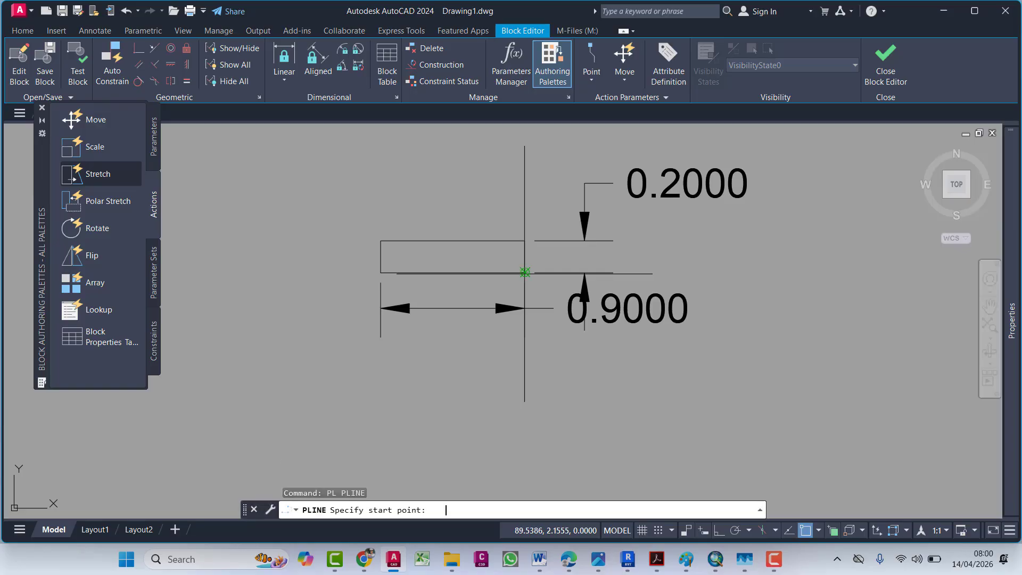
left_click(525, 241)
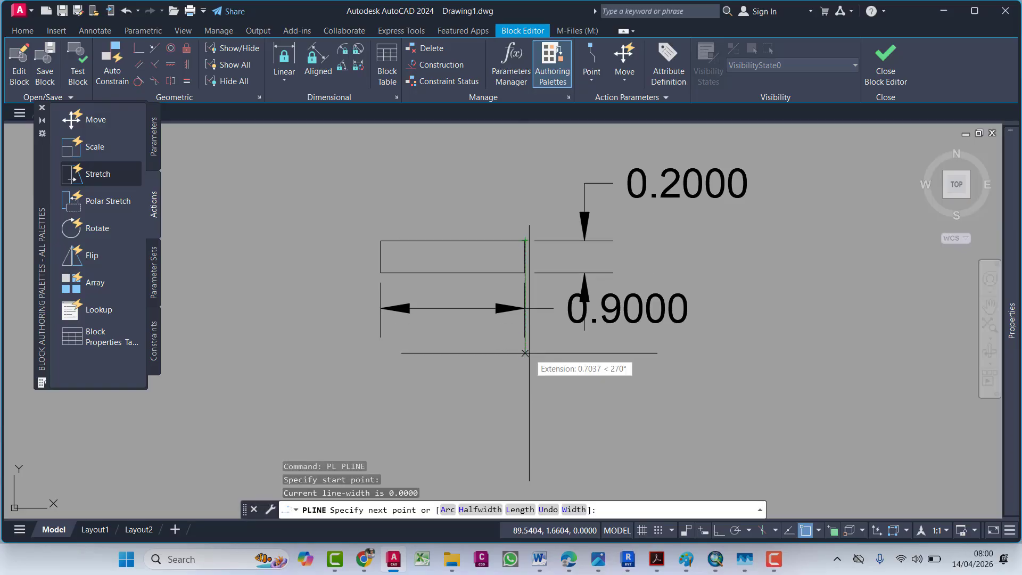
type(".50")
key("Return")
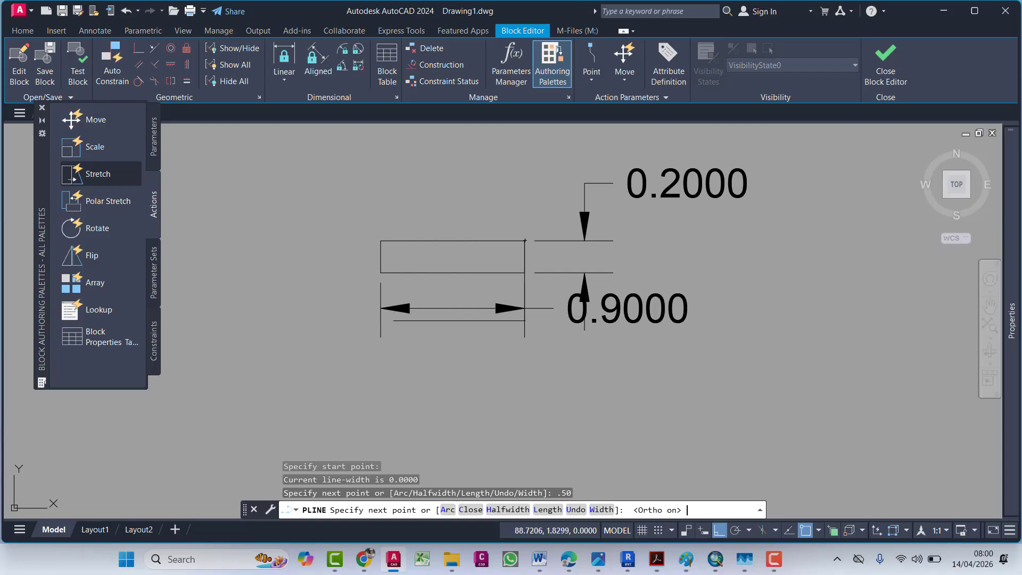
type("1")
key("Return")
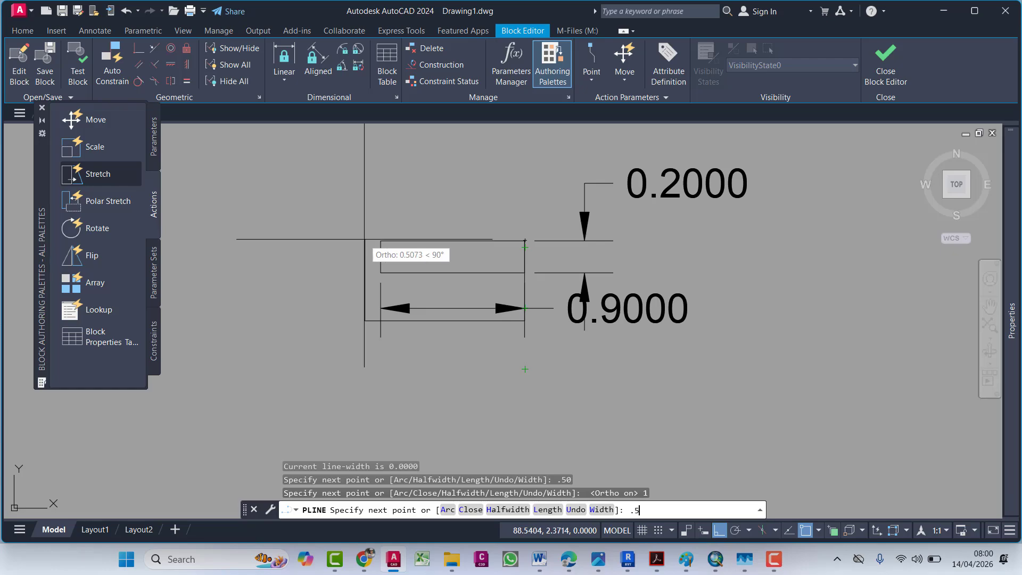
key("Return")
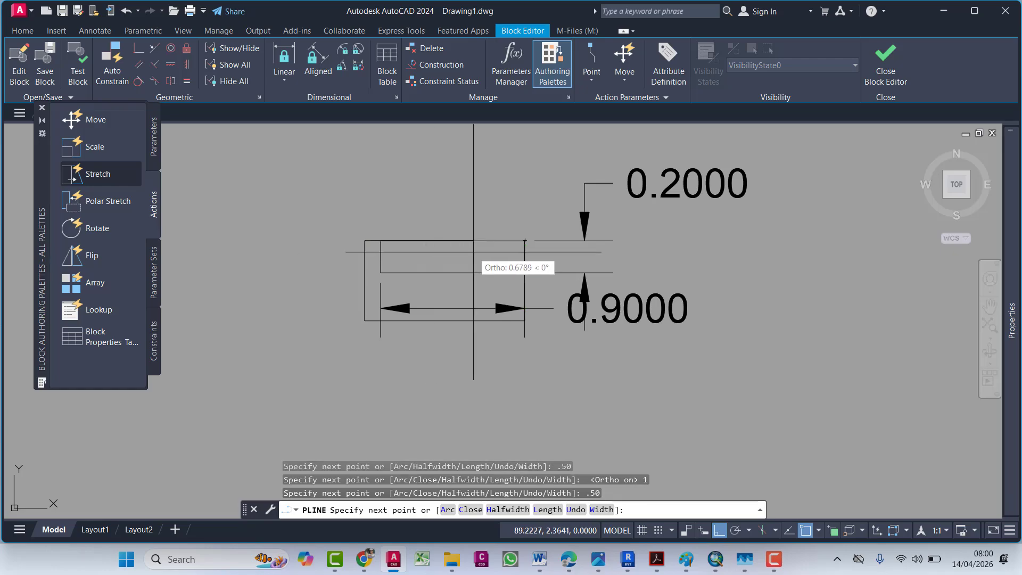
key("Escape")
key("Escape")
Step: End the polyline and erase the old inner rectangle's lower, left and right lines
left_click(490, 272)
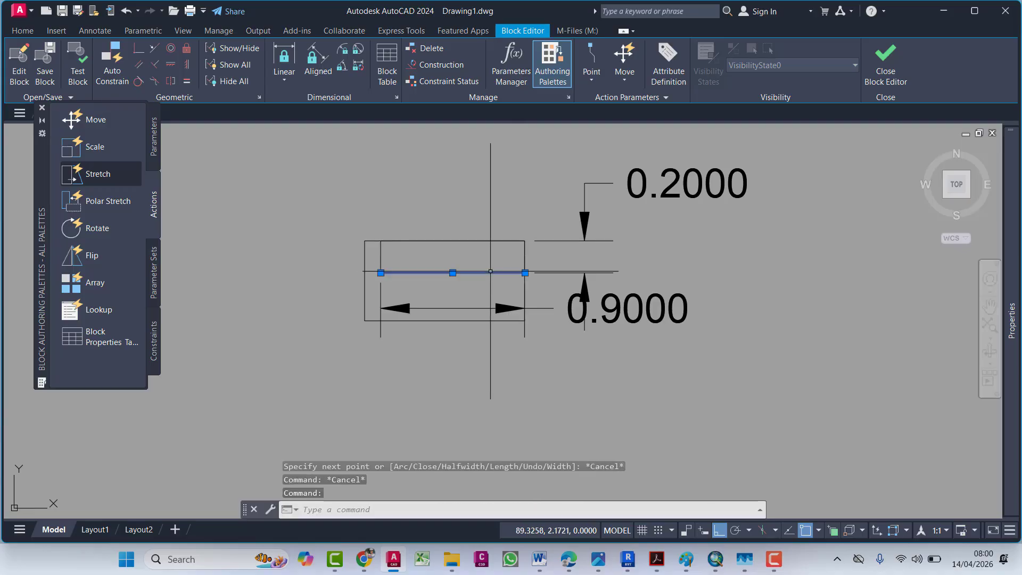
key("Delete")
left_click(382, 259)
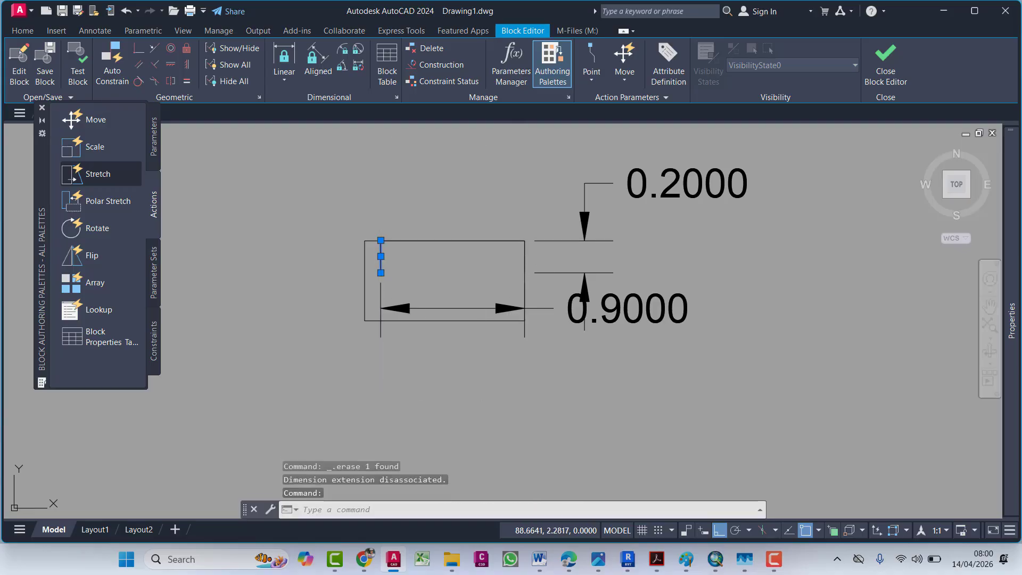
key("Delete")
left_click(369, 211)
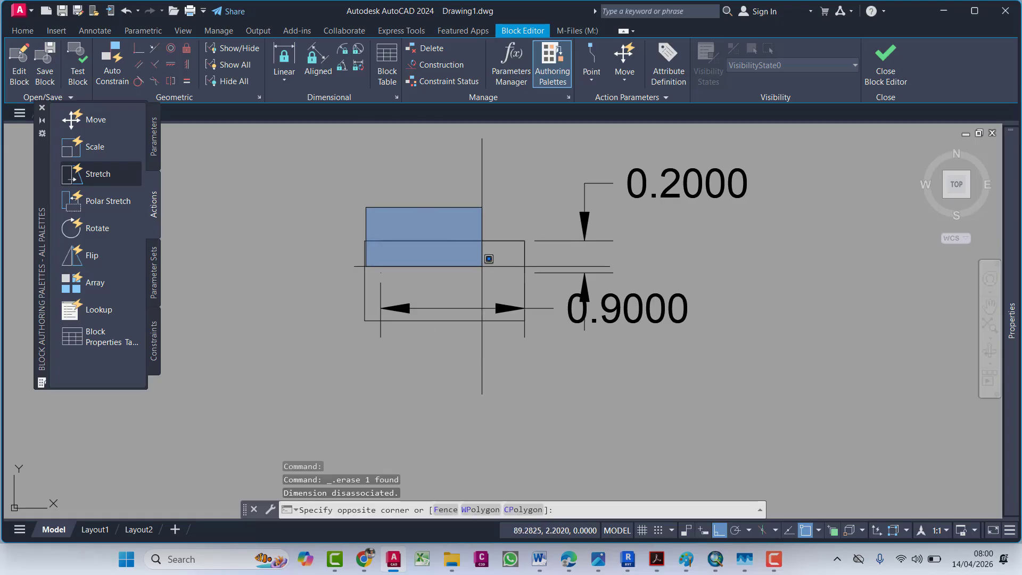
left_click(530, 268)
left_click(499, 227)
left_click(530, 277)
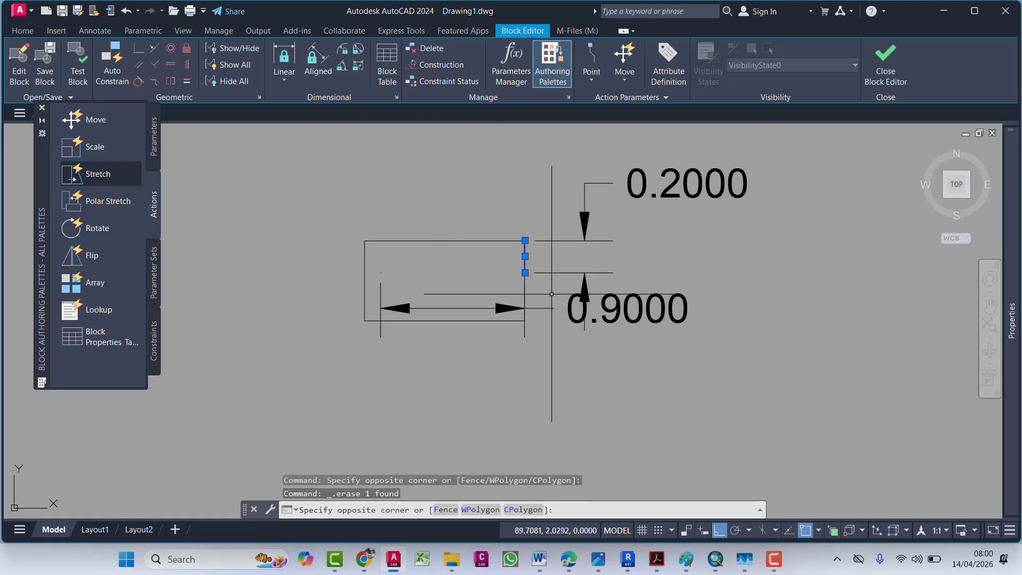
key("Delete")
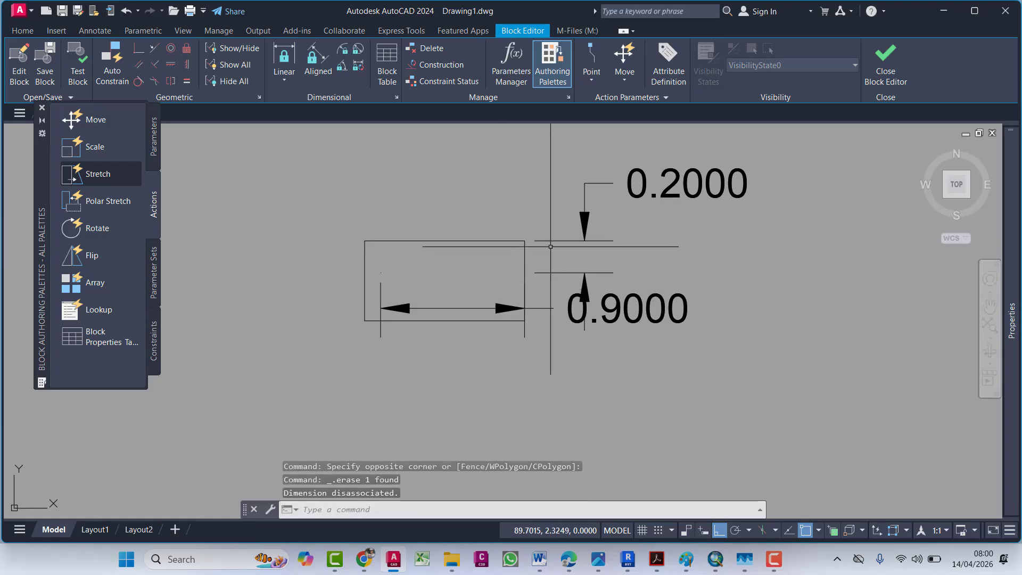
Step: Stretch the vertical dimension to the rectangle's lower-right corner and the horizontal one to its left edge, placing its dimension line below the rectangle
left_click(542, 240)
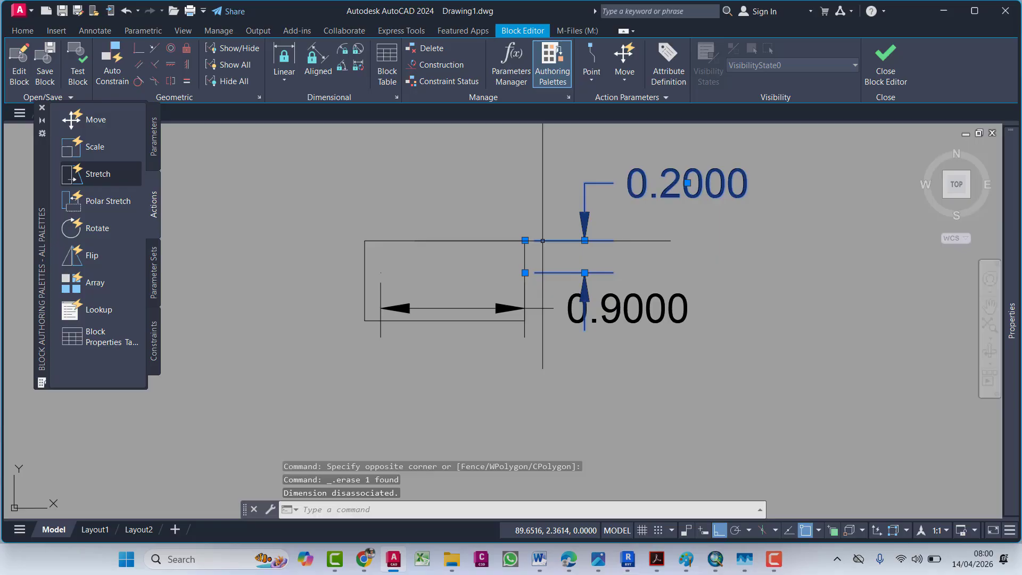
left_click(526, 273)
left_click(524, 320)
key("Escape")
left_click(482, 307)
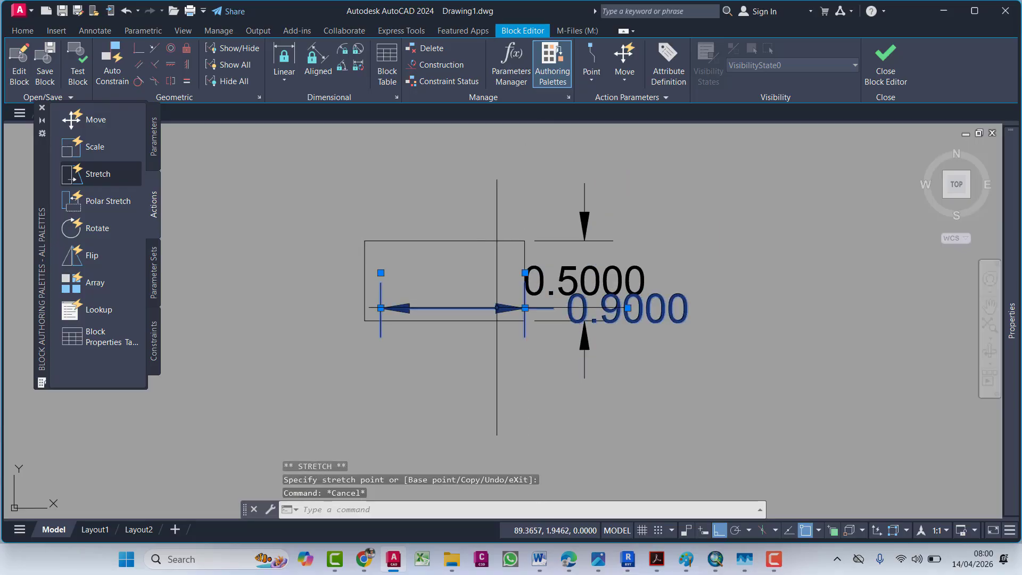
left_click(381, 273)
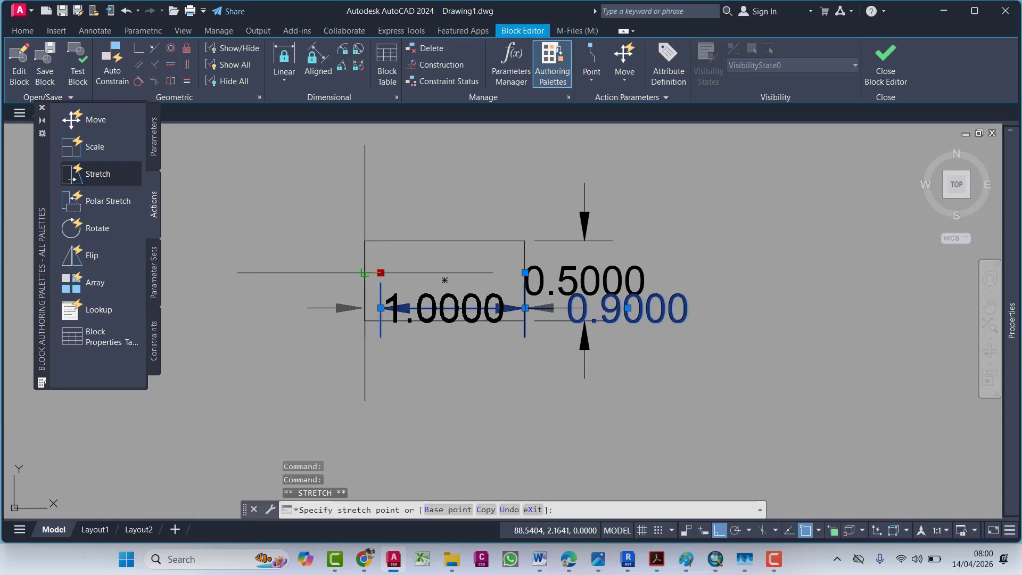
left_click(445, 308)
left_click(444, 357)
key("Escape")
key("Escape")
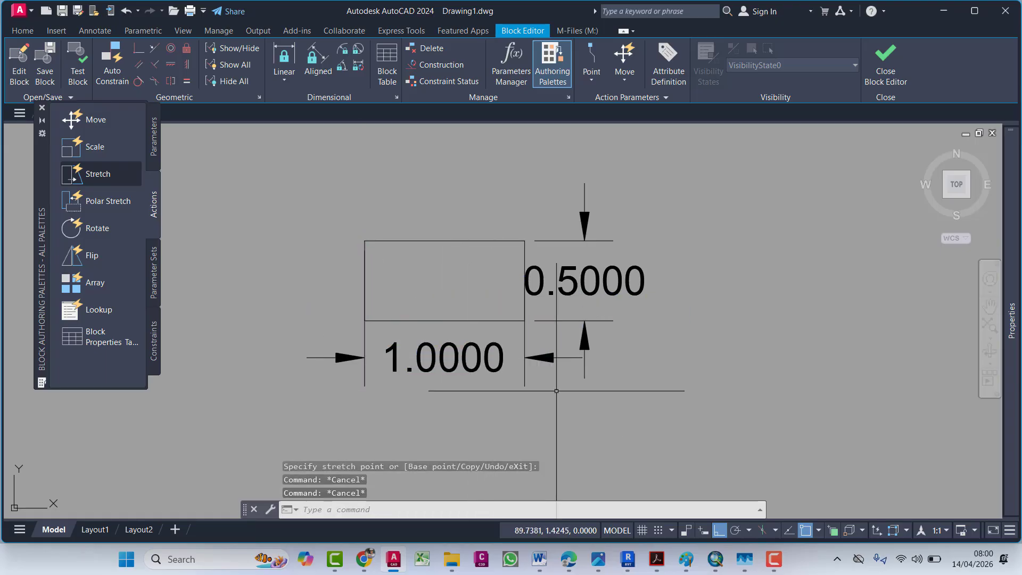
Step: Close the Block Editor and save the changes to Window 1
key("Escape")
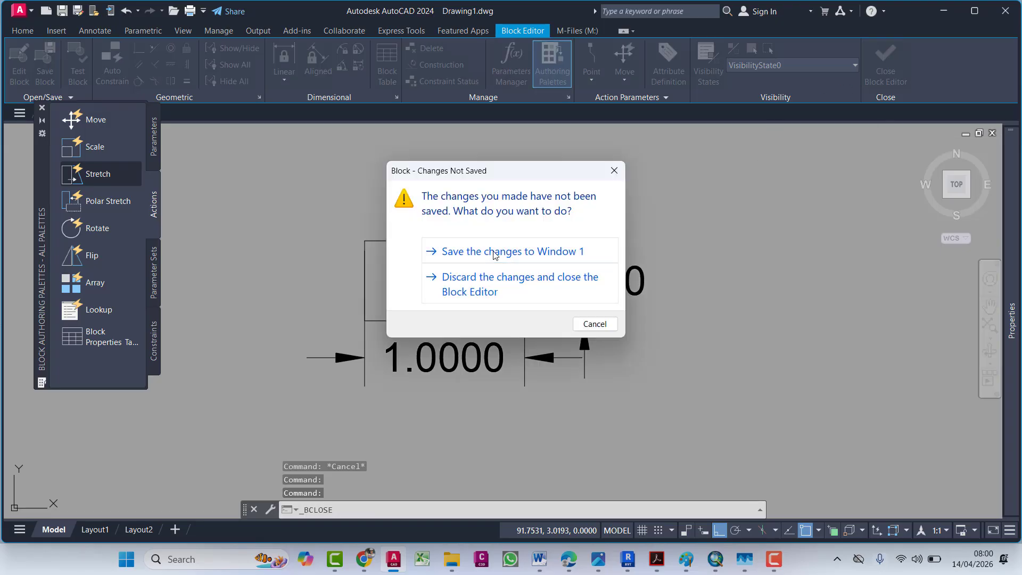
left_click(494, 255)
Step: Examine the edited window block on the top edges of several copied A-Sector layouts
scroll(544, 320, "down", 5)
middle_click_drag(544, 320, 543, 224)
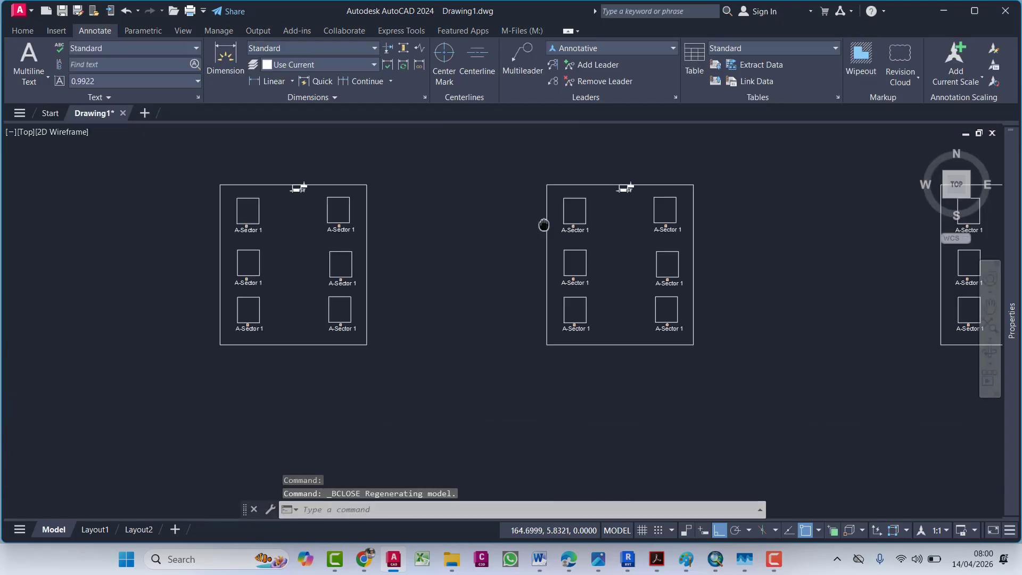
scroll(627, 223, "up", 8)
scroll(626, 249, "down", 10)
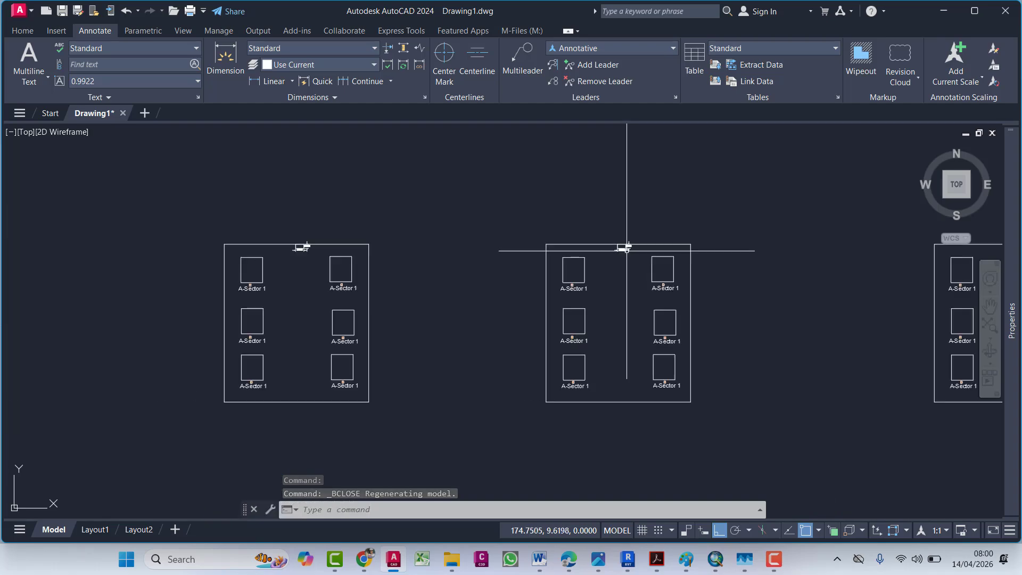
scroll(502, 219, "up", 6)
scroll(502, 219, "up", 3)
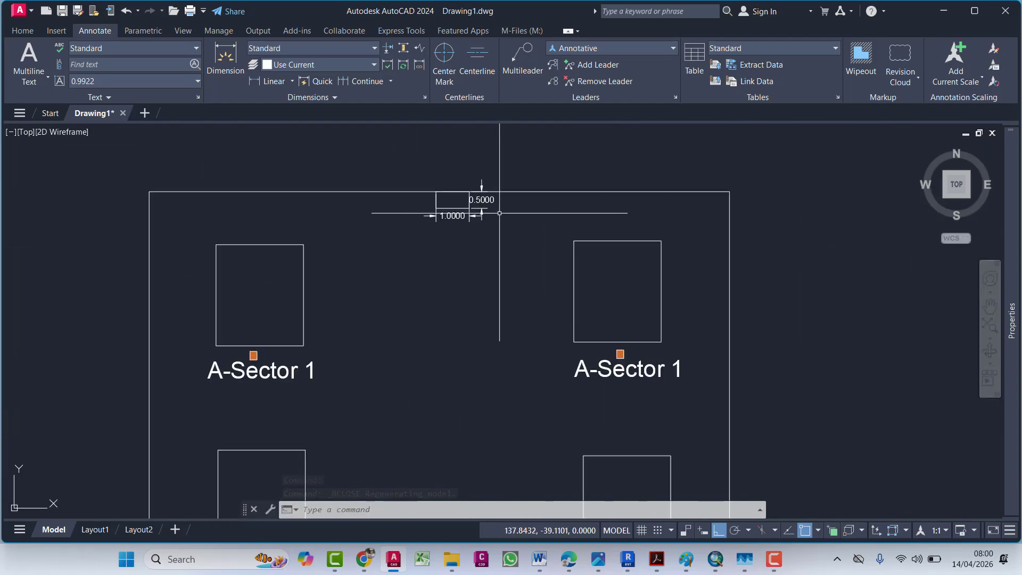
scroll(484, 212, "down", 5)
middle_click_drag(487, 213, 674, 201)
scroll(582, 234, "up", 3)
scroll(582, 234, "up", 2)
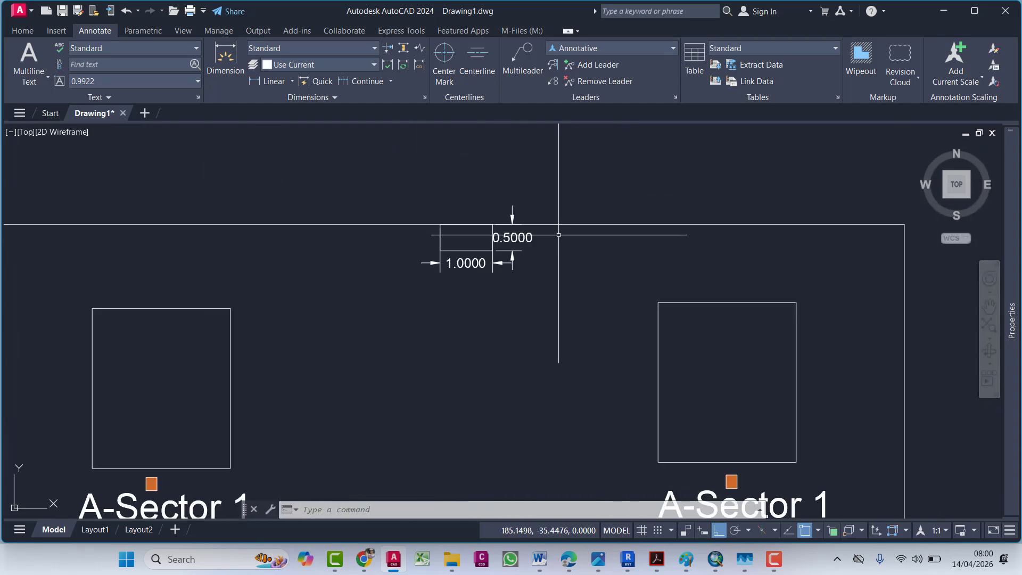
scroll(570, 247, "down", 8)
scroll(492, 295, "up", 3)
scroll(493, 295, "up", 8)
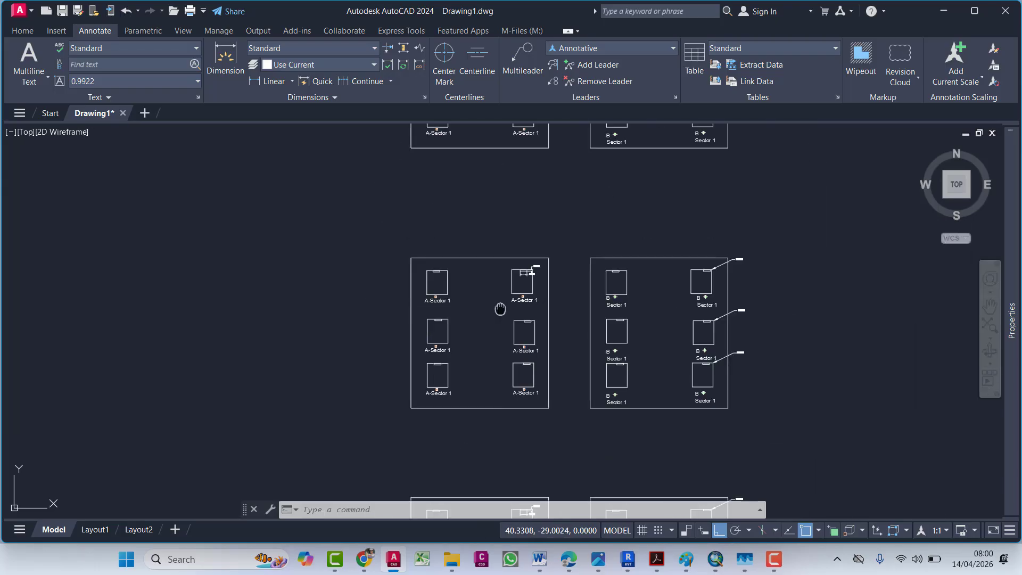
scroll(455, 213, "up", 6)
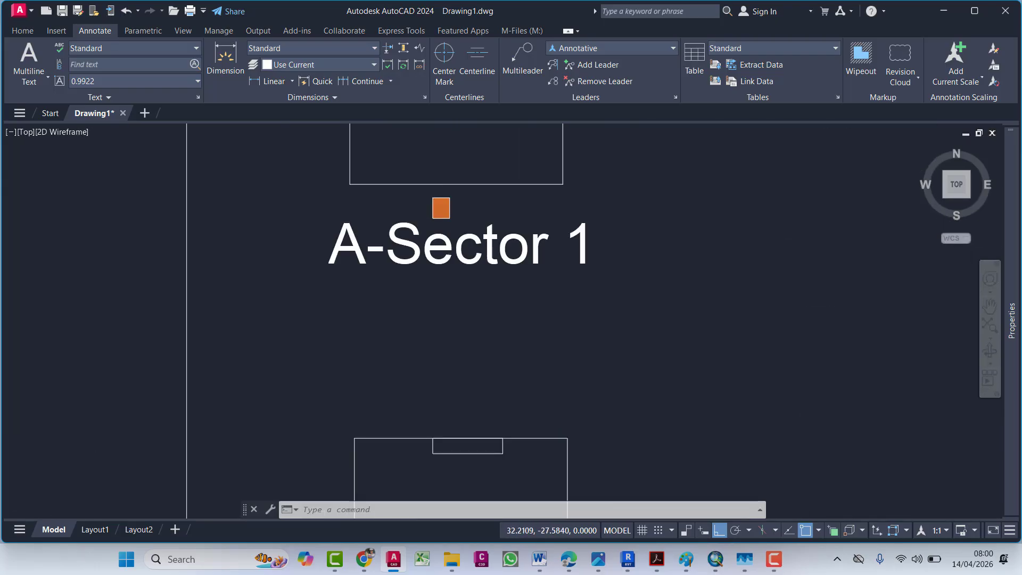
left_click(467, 183)
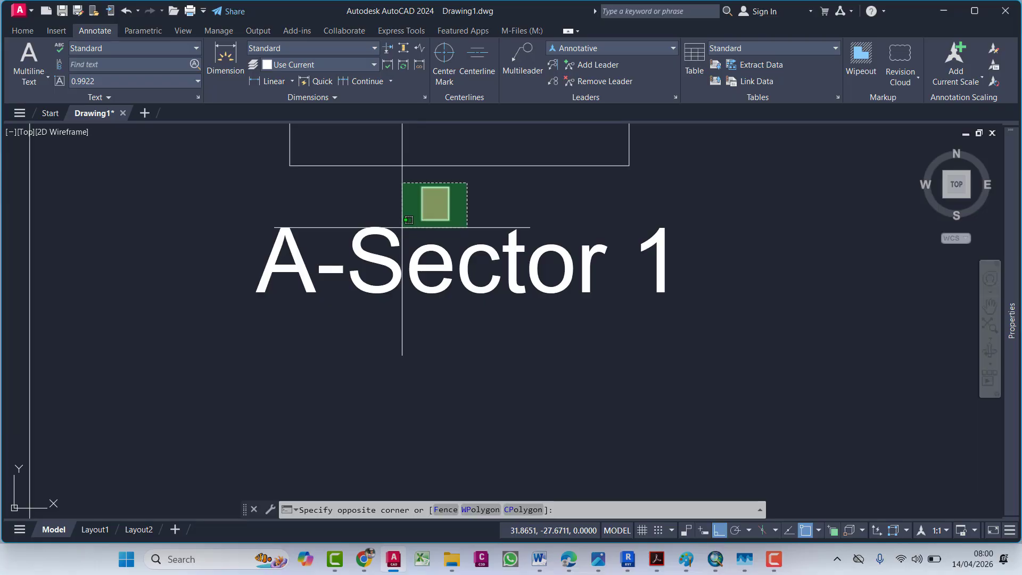
left_click(401, 227)
scroll(389, 272, "down", 10)
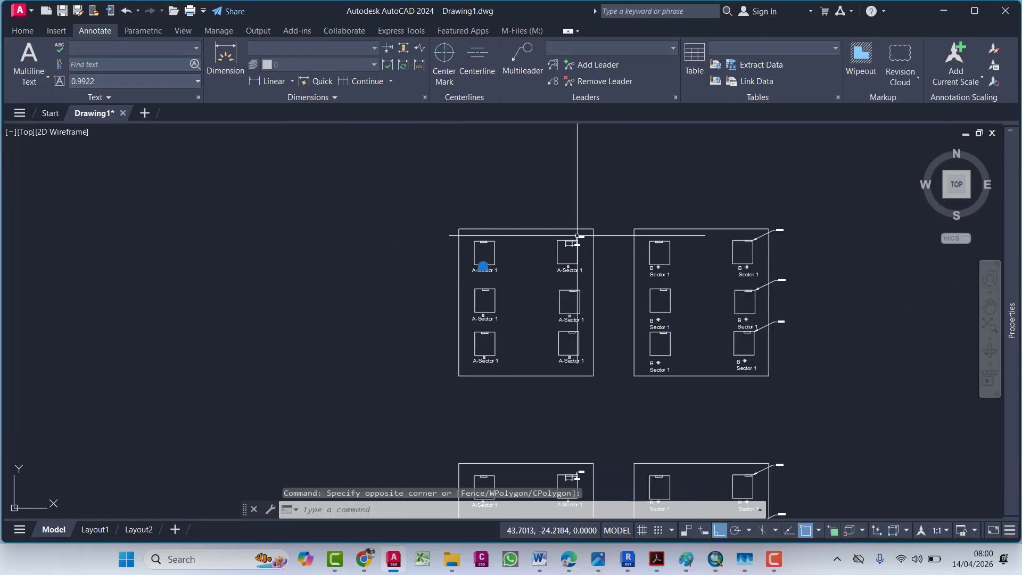
key("Escape")
Step: Copy the second-row A-Sector layout from its lower-right corner to the empty area on its left and end the copying
left_click(612, 208)
left_click(420, 401)
type("c")
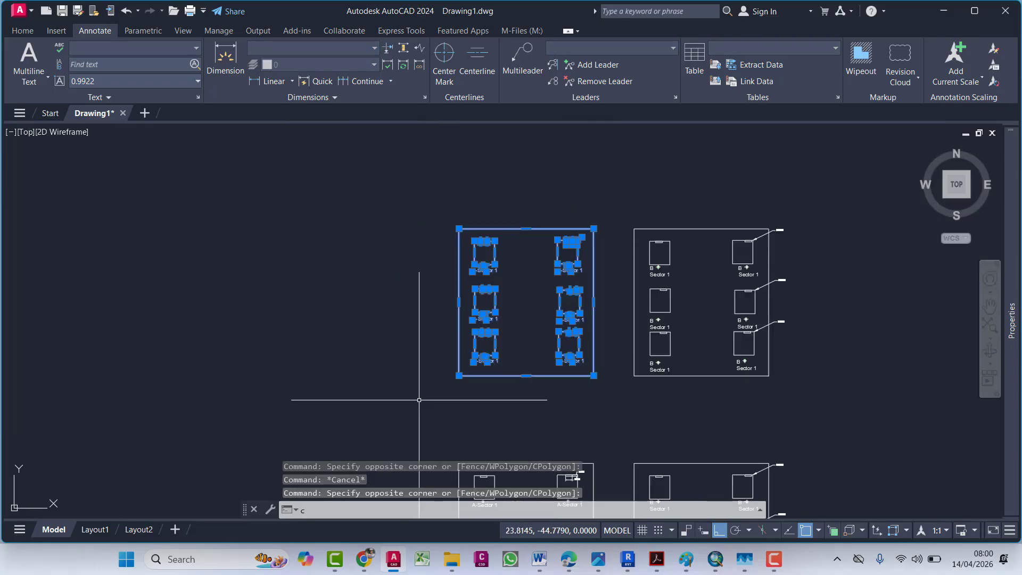
type("o")
key("Return")
left_click(594, 376)
scroll(486, 361, "down", 8)
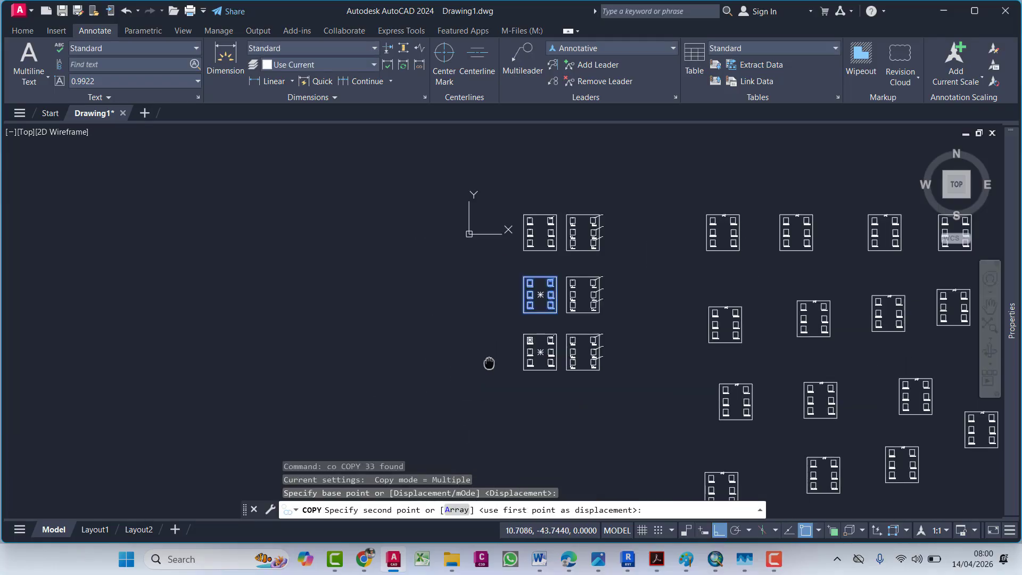
left_click(339, 403)
key("Escape")
Step: Erase the orange boxes under the middle and lower rooms in the left column of the new layout copy
scroll(281, 239, "up", 10)
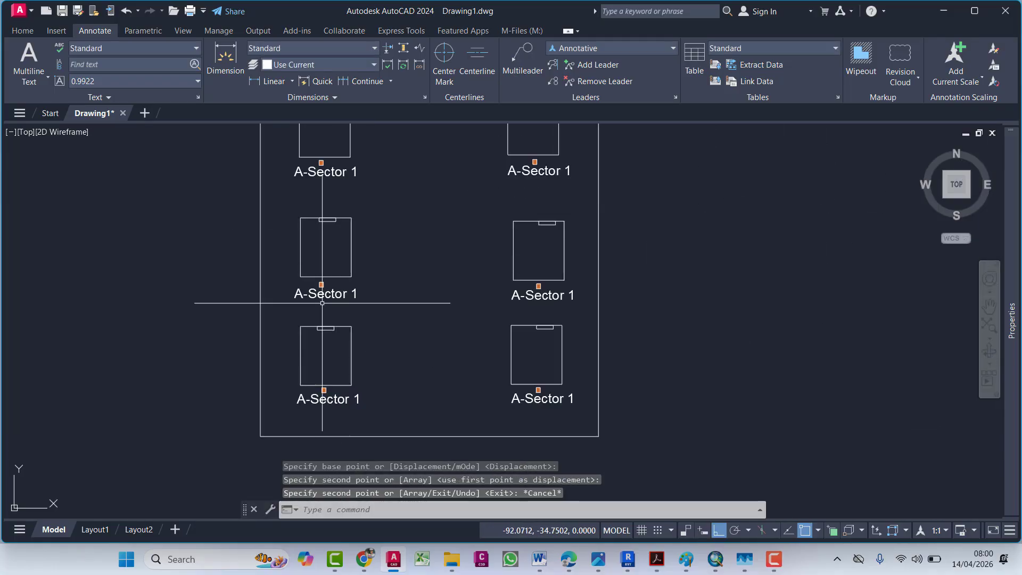
left_click(322, 281)
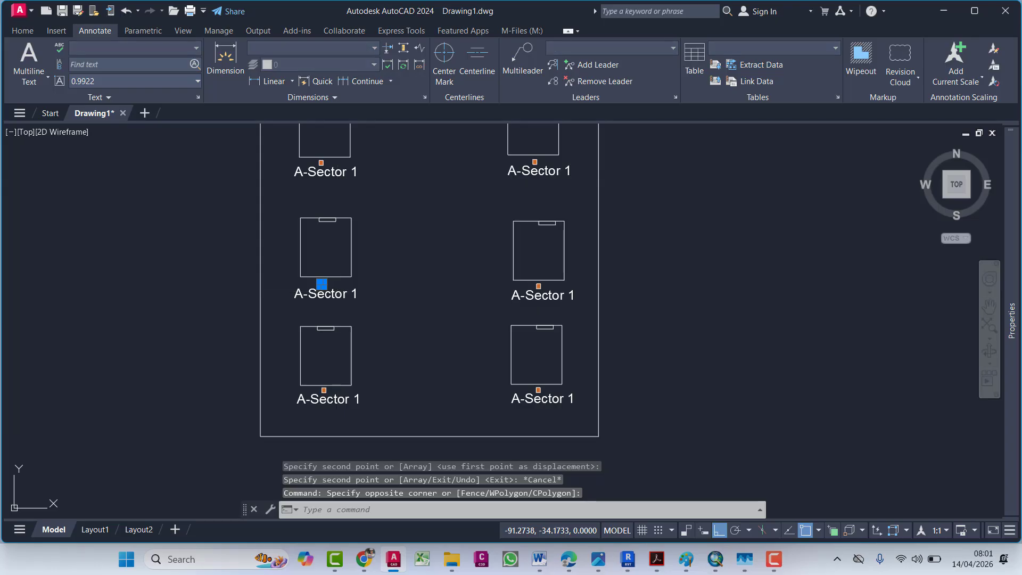
left_click(327, 289)
key("Delete")
left_click(312, 363)
left_click(344, 403)
key("Delete")
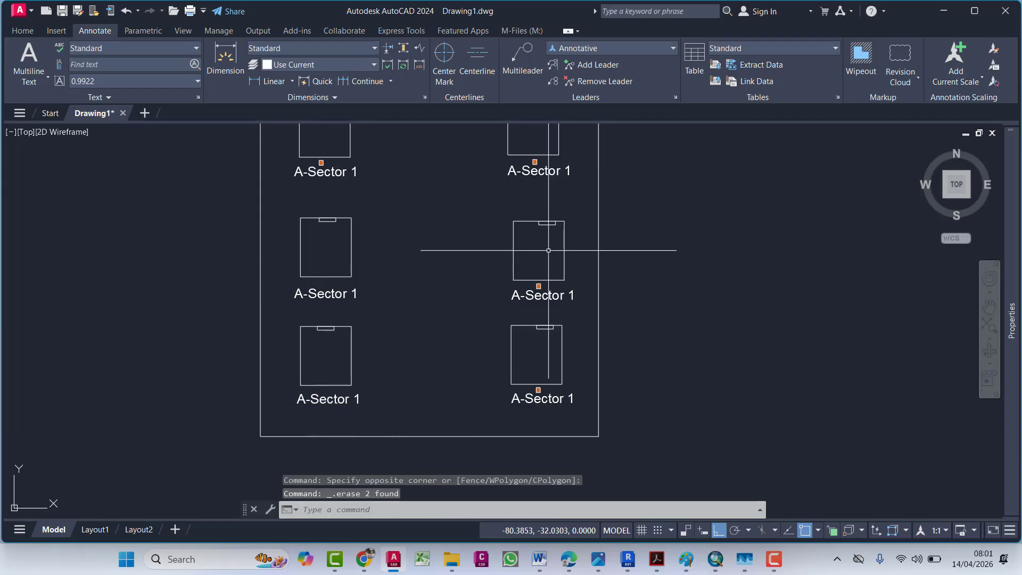
Step: Erase the three orange boxes under the rooms in the right column of the new layout copy
left_click(527, 261)
left_click(566, 301)
key("Delete")
left_click(521, 361)
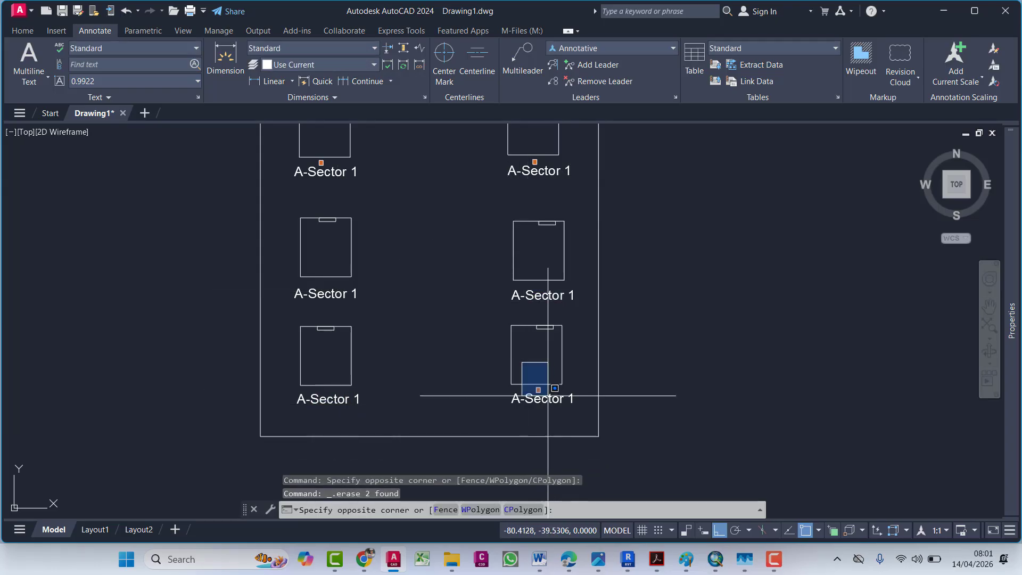
left_click(561, 398)
key("Delete")
middle_click_drag(563, 357, 555, 486)
left_click(527, 267)
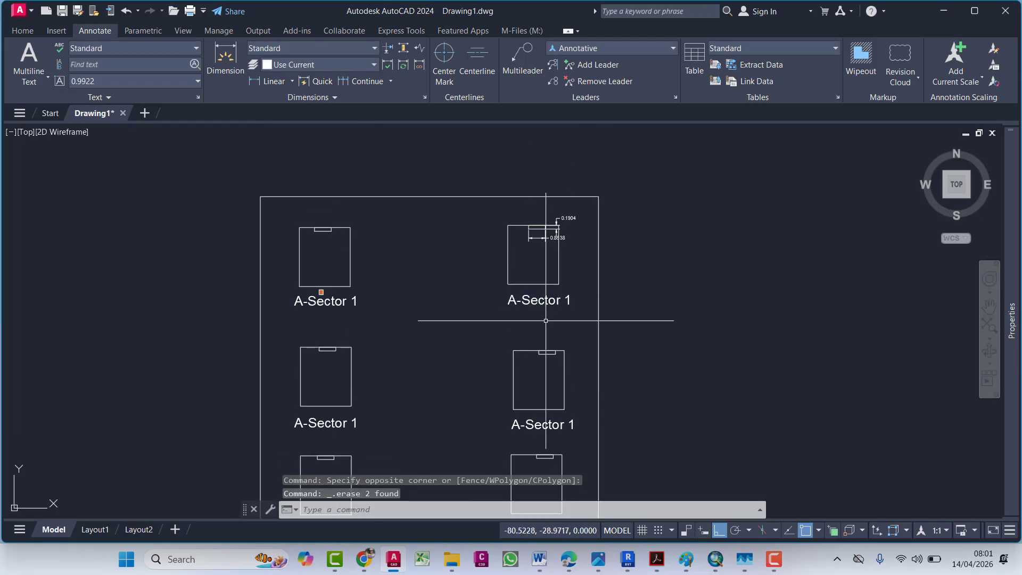
Step: Draw a short horizontal polyline to the right from the midpoint of the remaining orange box's right edge
scroll(322, 277, "up", 8)
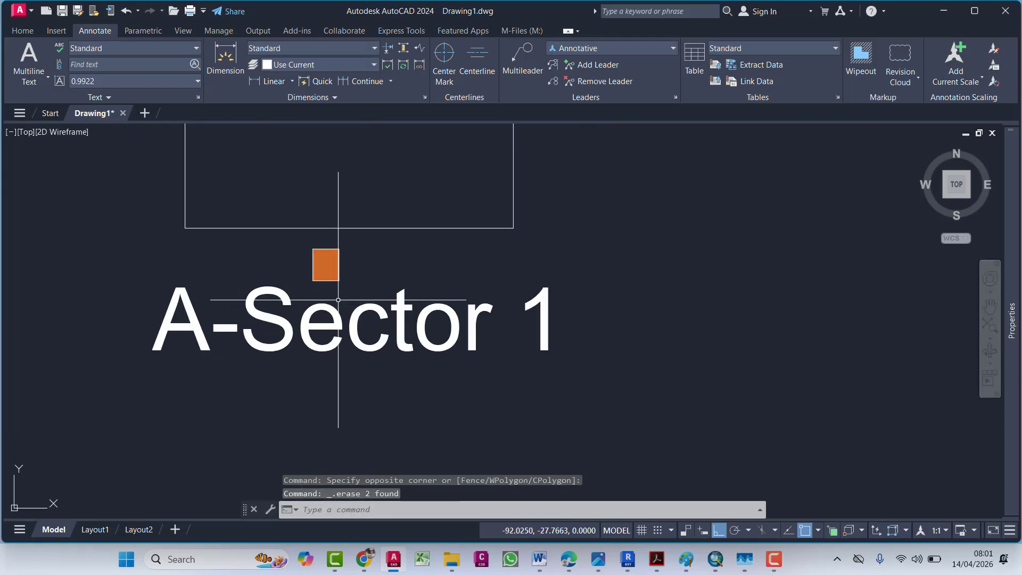
type("pl")
key("Return")
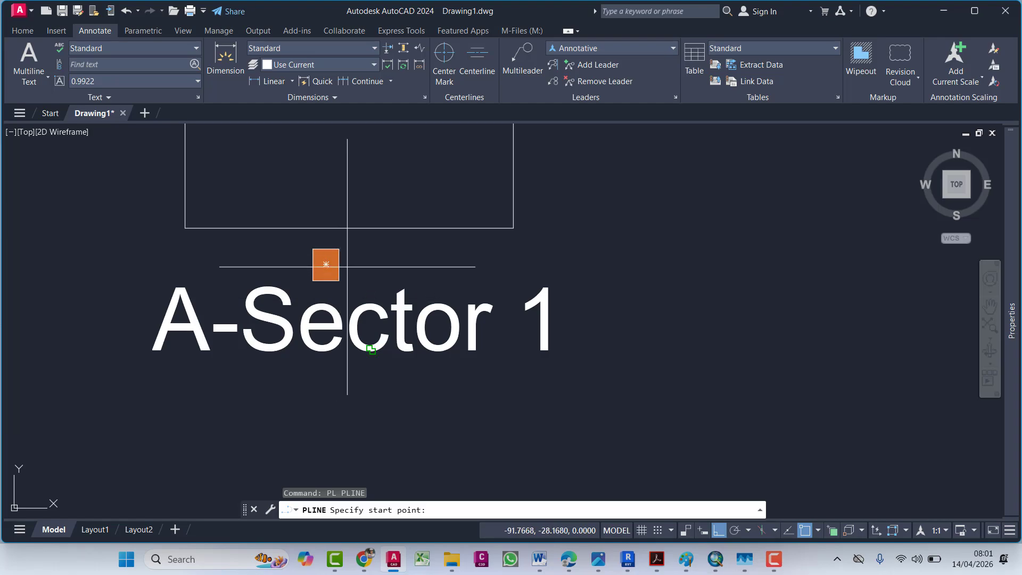
left_click(339, 264)
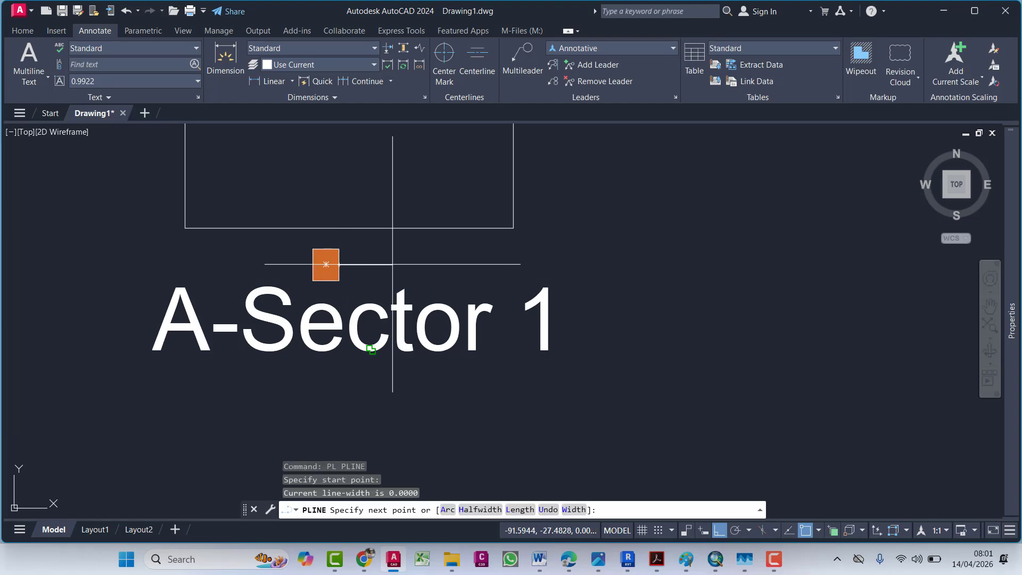
scroll(383, 265, "up", 5)
left_click(369, 267)
scroll(360, 272, "down", 5)
key("Escape")
middle_click_drag(361, 278, 444, 295)
key("Escape")
scroll(408, 266, "up", 5)
key("Escape")
key("Escape")
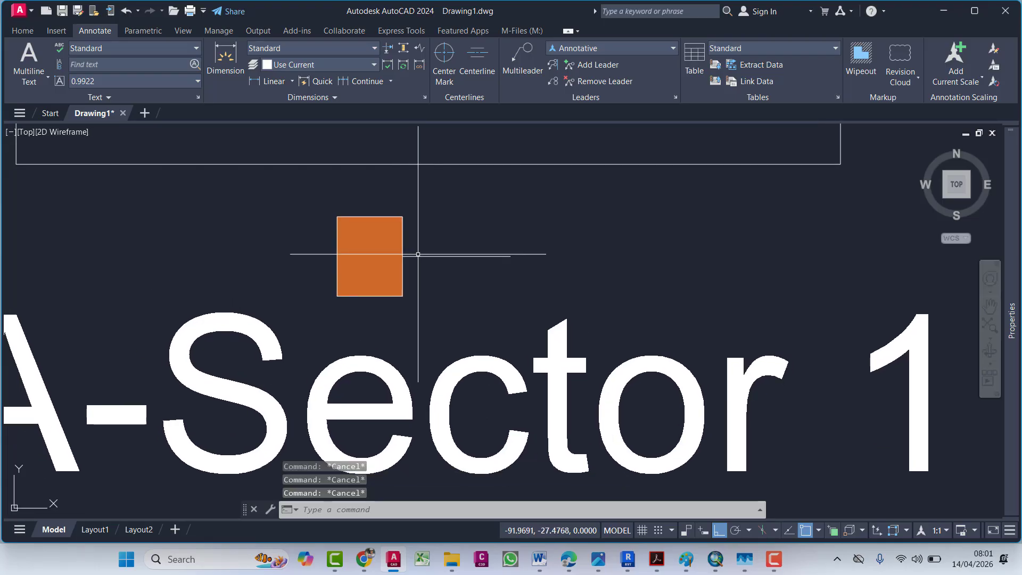
Step: Copy the A-Sector 1 label below the orange box to the empty space on its right
scroll(478, 344, "down", 5)
left_click(298, 379)
type("c")
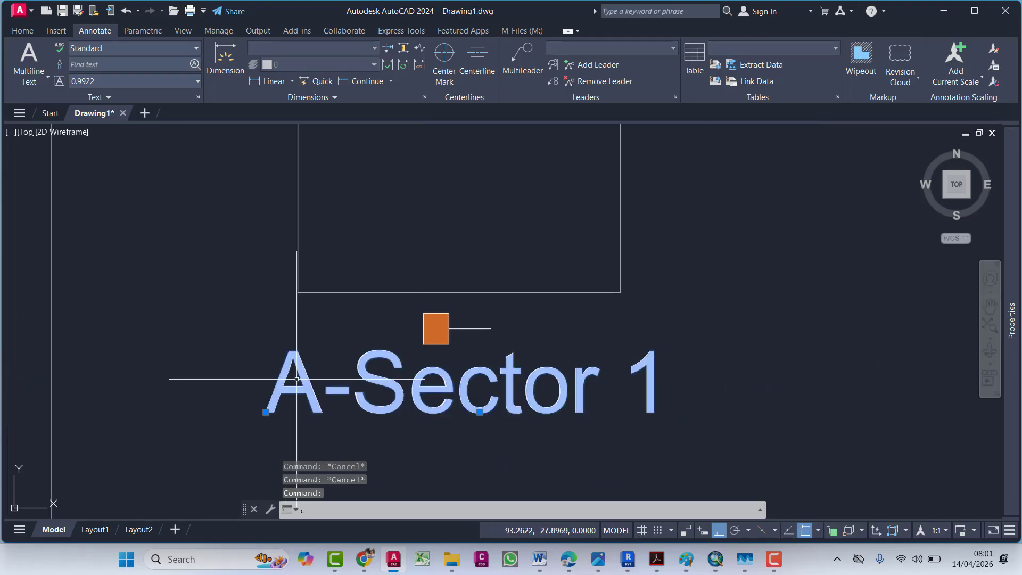
type("o")
key("Return")
left_click(266, 412)
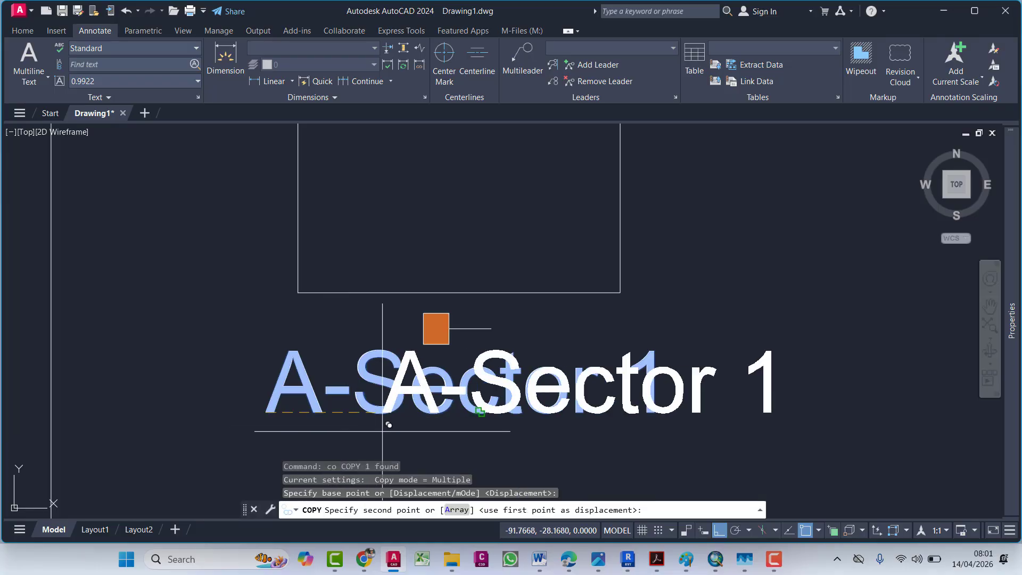
left_click(741, 388)
key("Escape")
Step: Replace the copied label's text with SW and end the text editing
left_click(782, 376)
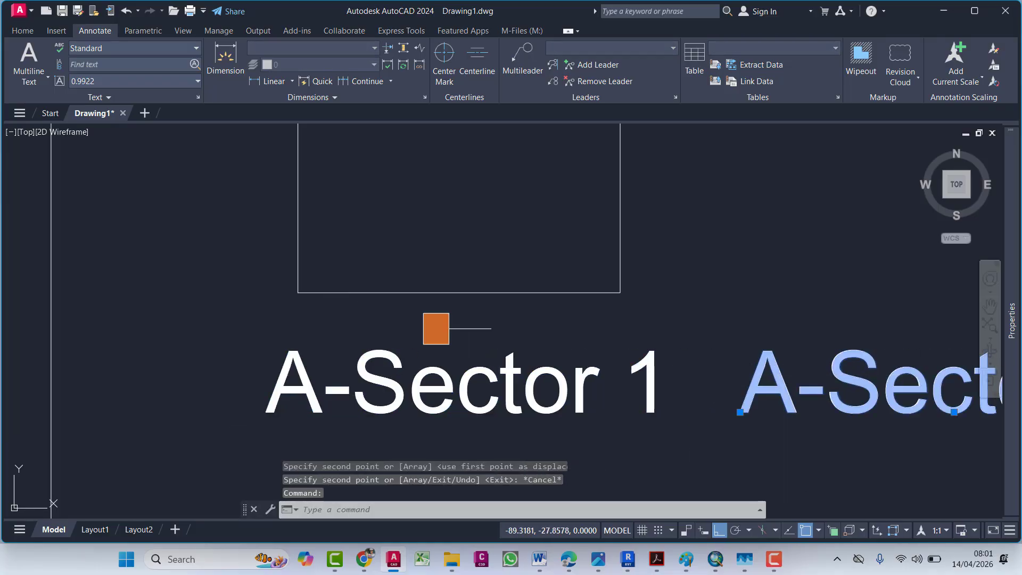
double_click(782, 376)
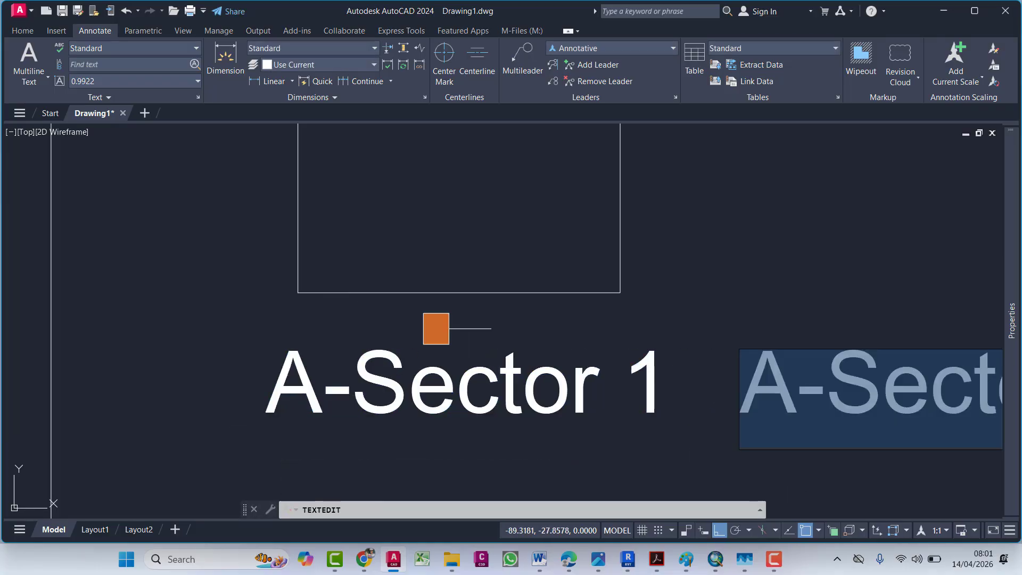
type("S")
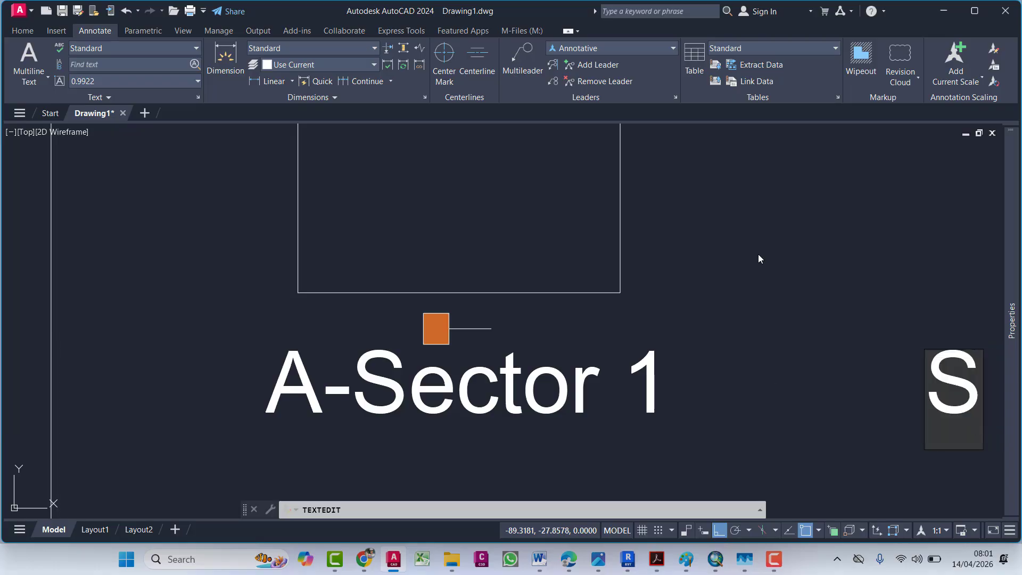
left_click(759, 260)
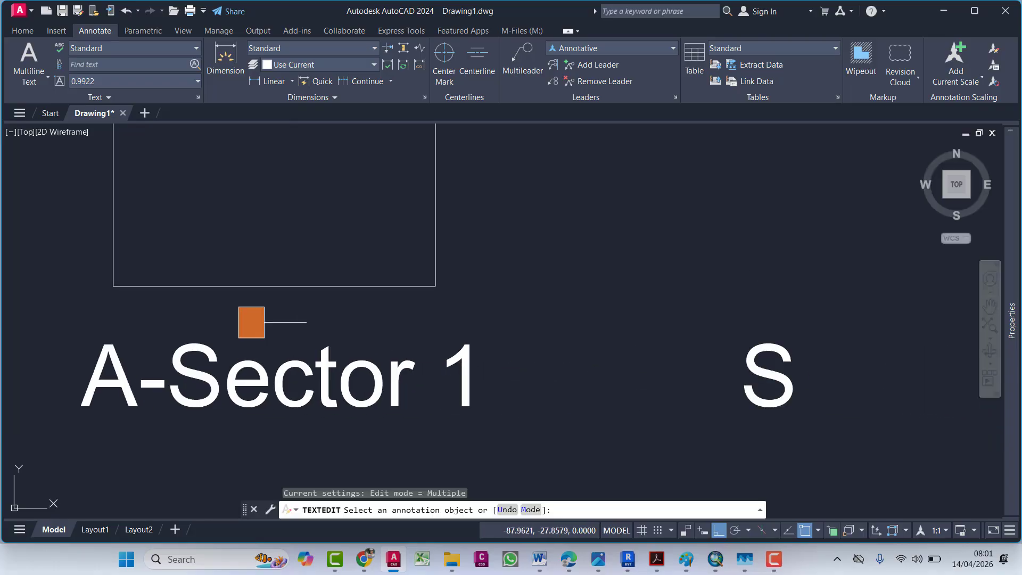
left_click(770, 376)
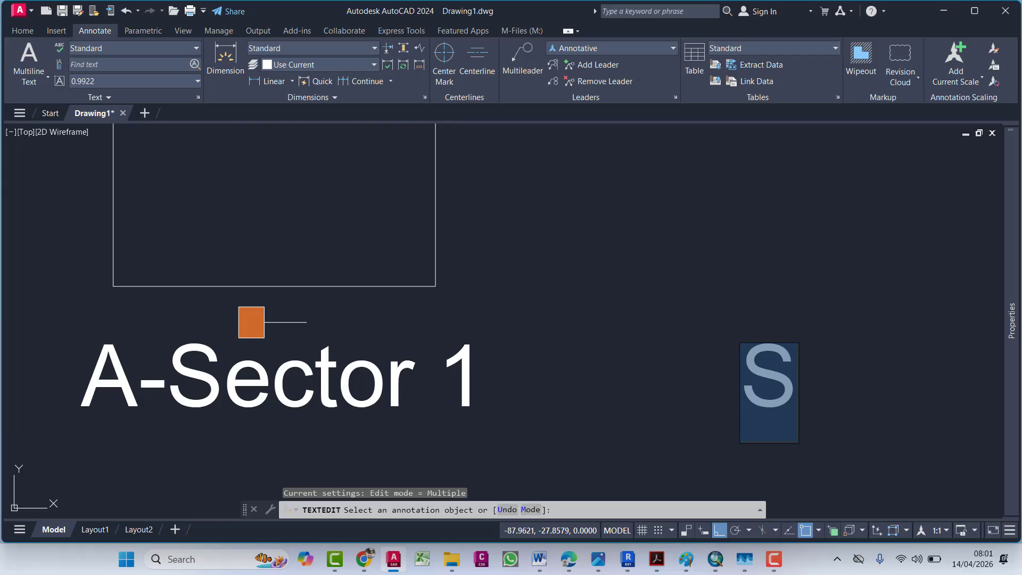
type("SW")
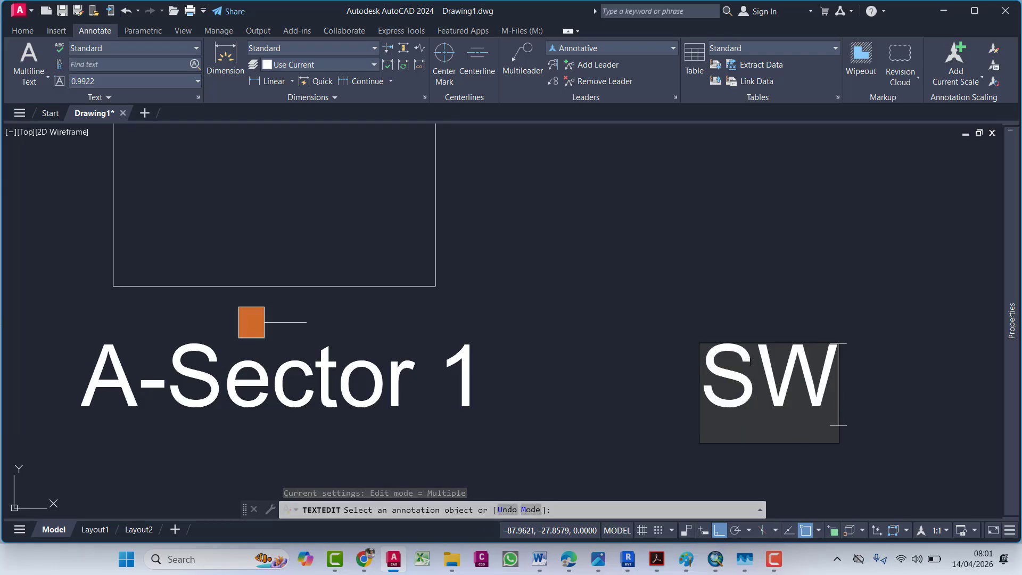
key("Escape")
key("Escape")
Step: Move the SW label left toward the short line beside the orange box
left_click(726, 373)
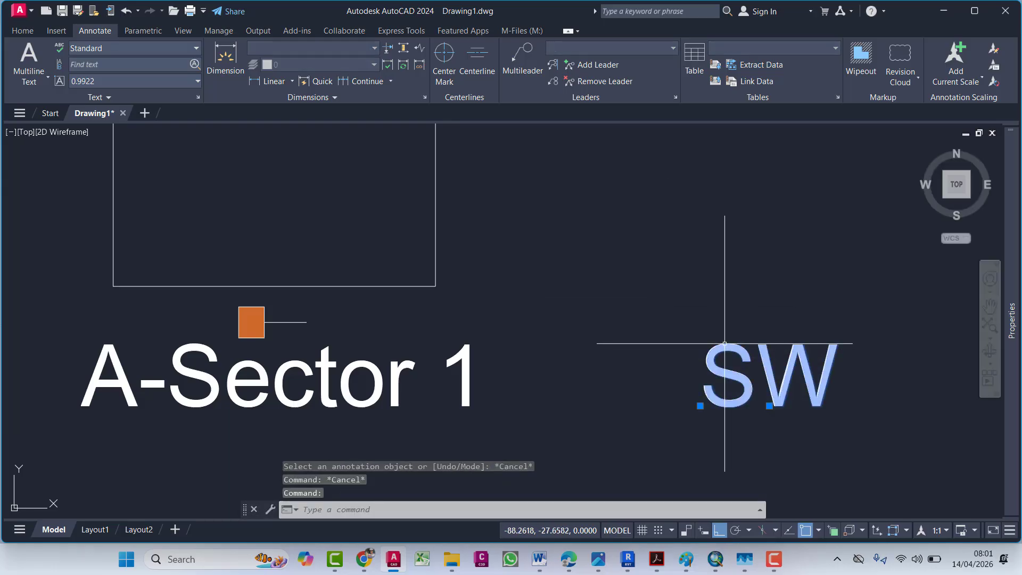
type("m")
key("Return")
left_click(747, 436)
scroll(300, 320, "up", 6)
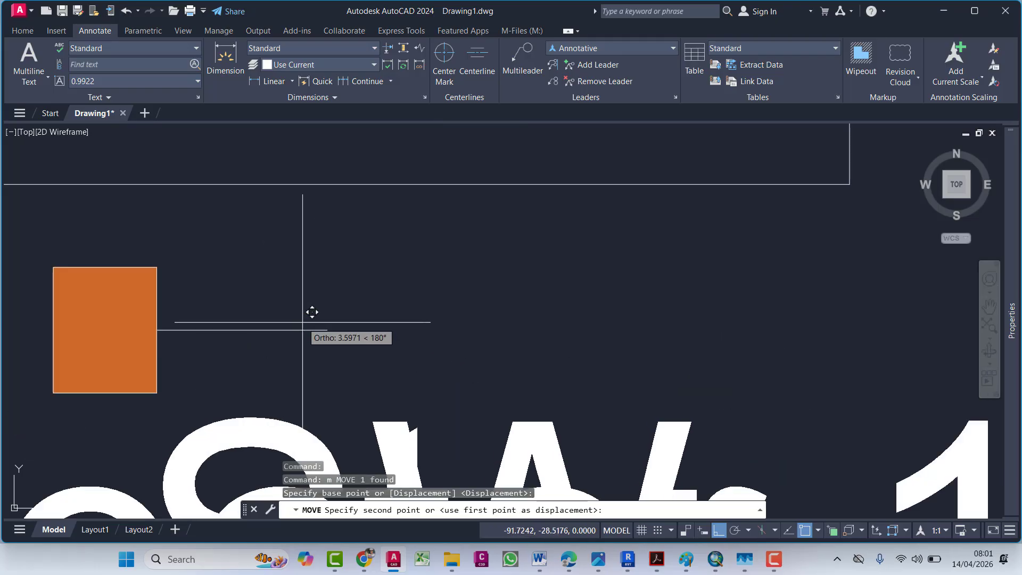
Step: Place the horizontal line being moved so it extends from the side of the orange rectangle
left_click(334, 325)
scroll(397, 334, "down", 4)
key("Escape")
Step: Set the height of the SW text to 0.1
left_click(427, 217)
left_click(396, 221)
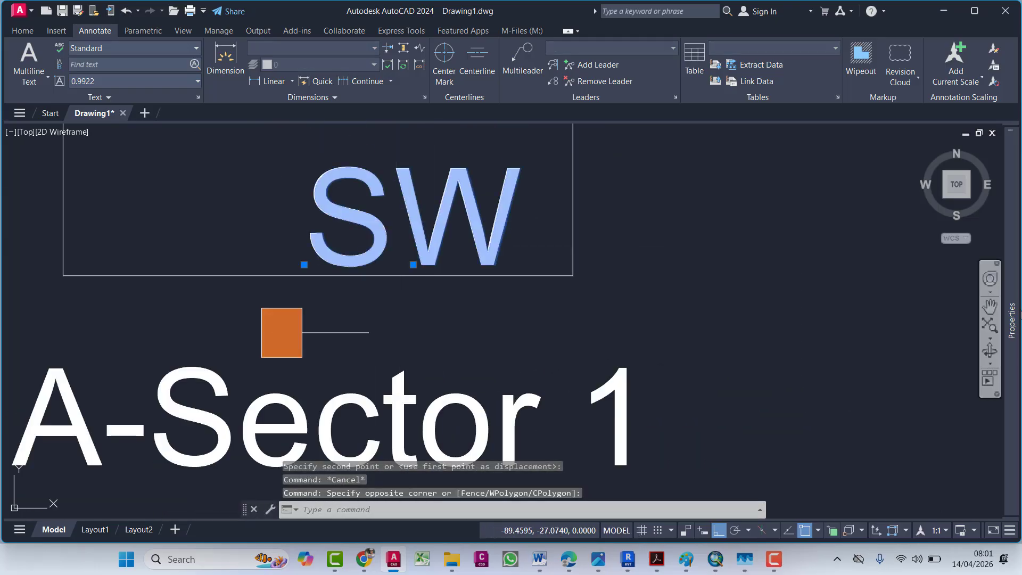
mouse_move(1016, 320)
left_click(926, 401)
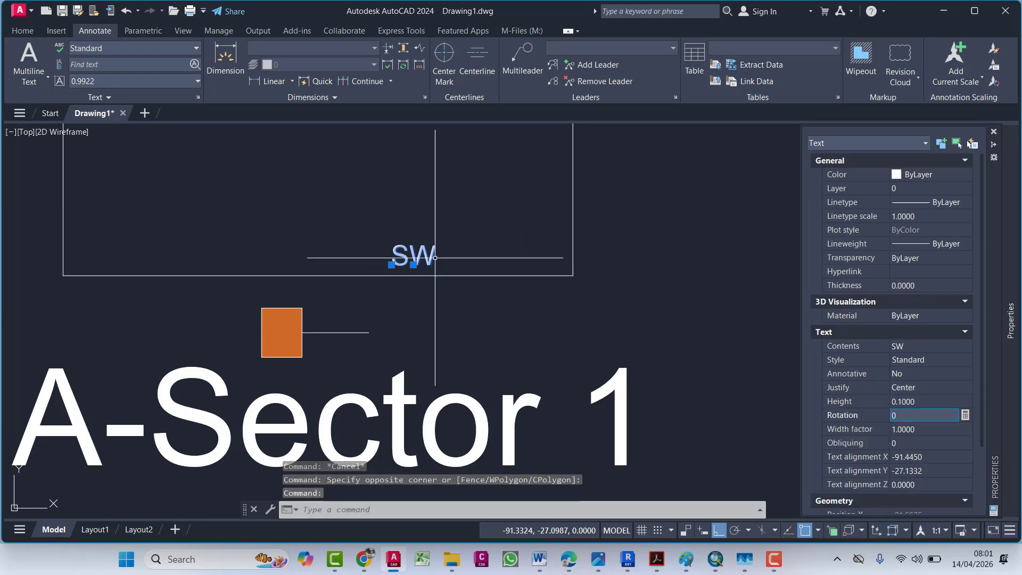
Step: Turn Ortho off and move the SW text just above the line beside the orange rectangle
scroll(426, 264, "up", 4)
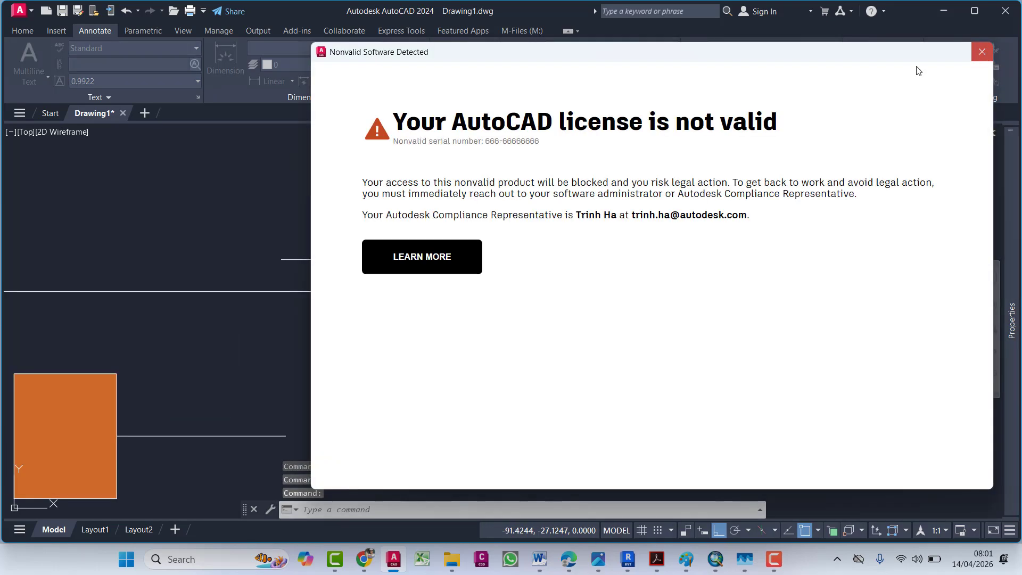
left_click(983, 52)
left_click(399, 263)
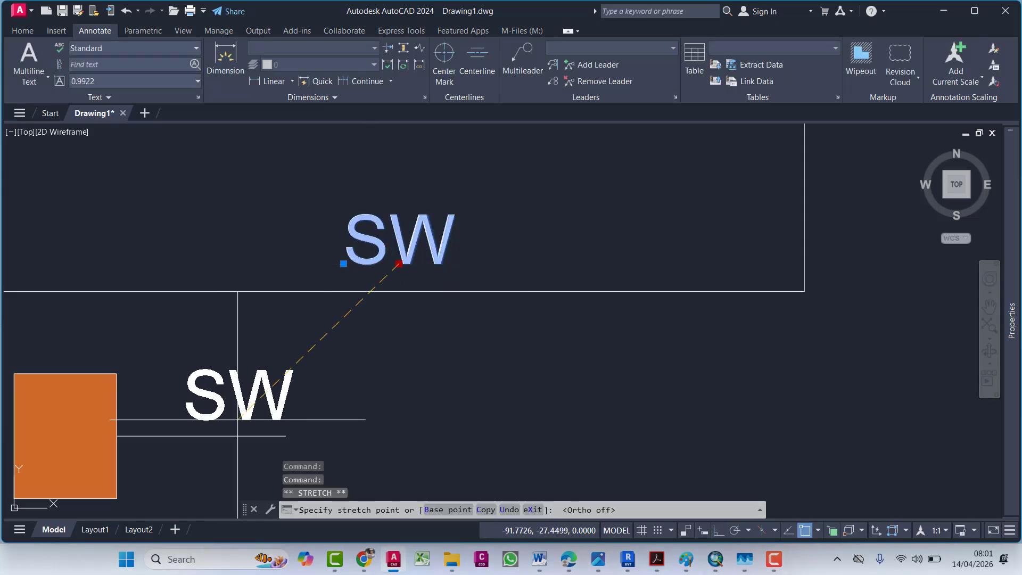
key("F8")
scroll(232, 428, "down", 6)
middle_click_drag(232, 428, 310, 350)
key("Escape")
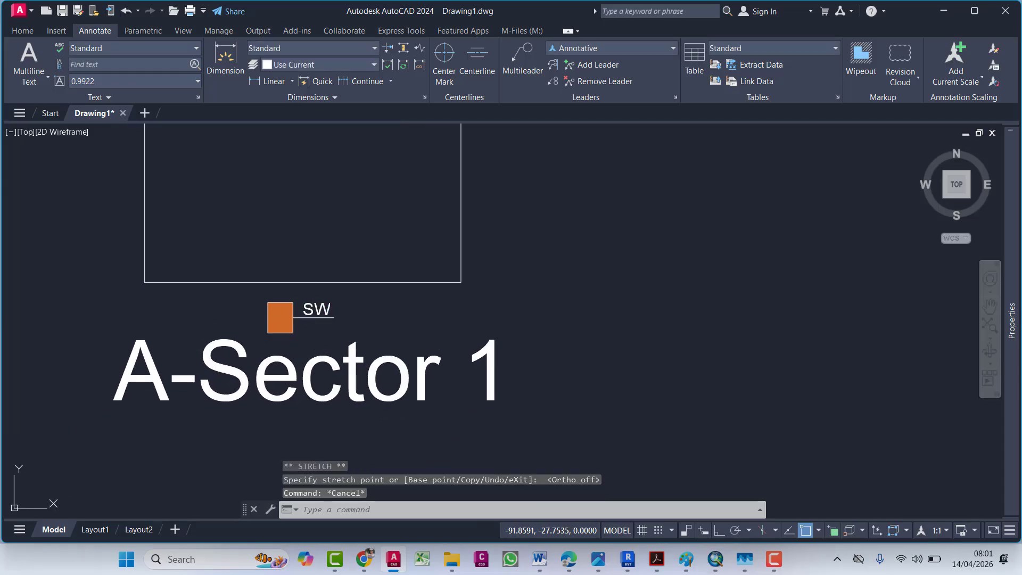
key("Escape")
scroll(318, 322, "up", 1)
left_click(353, 284)
left_click(229, 349)
scroll(279, 322, "down", 2)
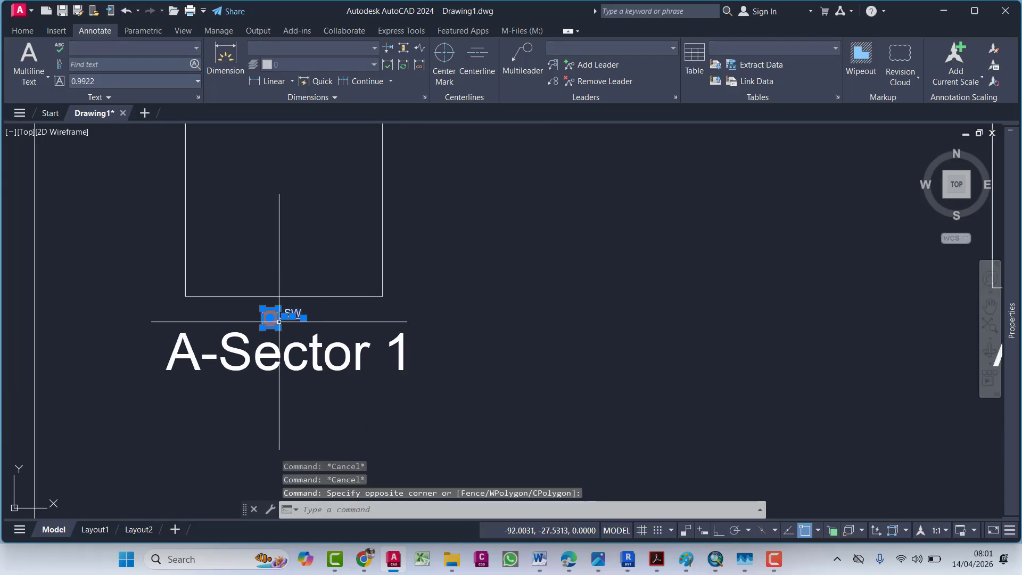
type("co")
key("Return")
key("Escape")
scroll(319, 325, "down", 4)
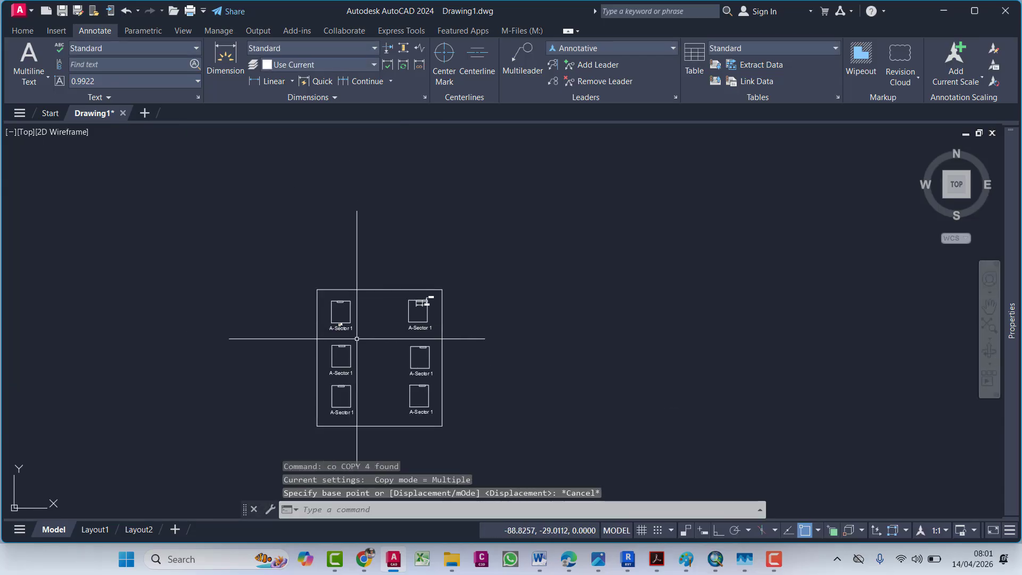
Step: Copy the upper-left A-Sector 1 unit, including its SW symbol, to the empty area left of the outer frame
scroll(354, 336, "up", 2)
scroll(345, 310, "up", 3)
scroll(373, 266, "down", 2)
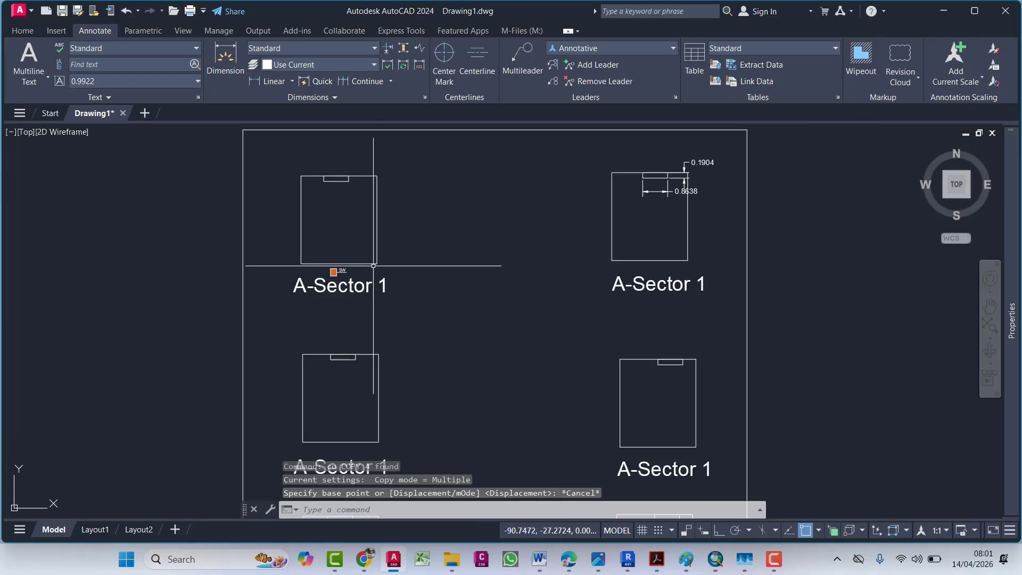
left_click(408, 155)
left_click(277, 328)
type("c")
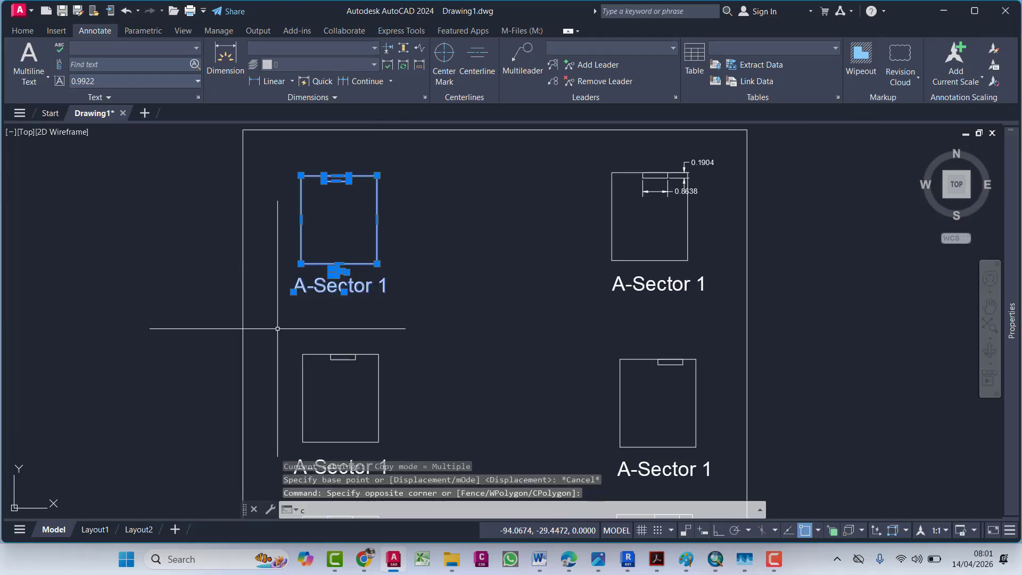
type("o")
key("Return")
left_click(397, 342)
scroll(387, 342, "down", 5)
middle_click_drag(361, 374, 435, 293)
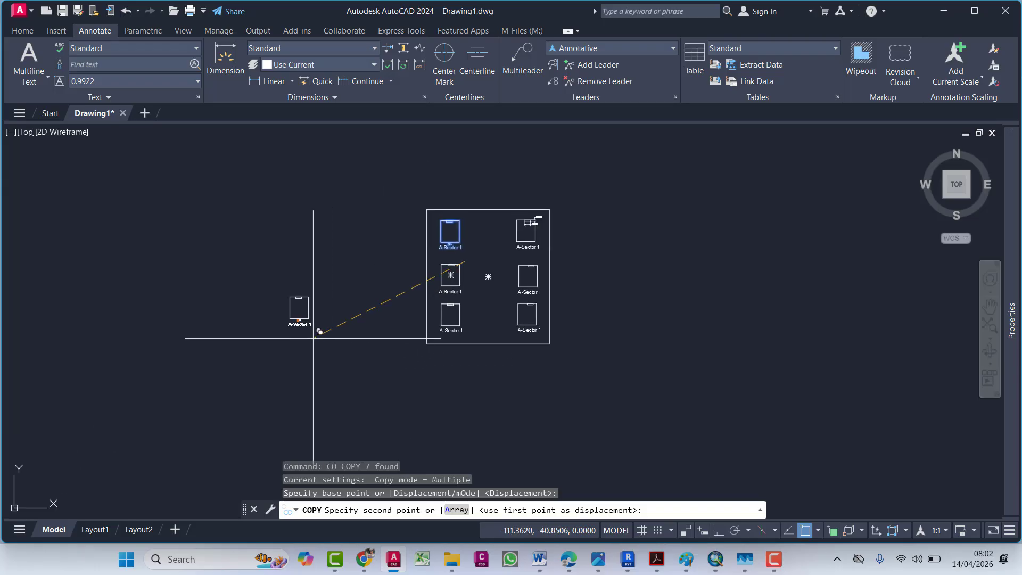
left_click(320, 331)
key("Escape")
Step: Copy the outer rectangular frame so that it encloses the copied A-Sector 1 unit
left_click(407, 281)
type("co")
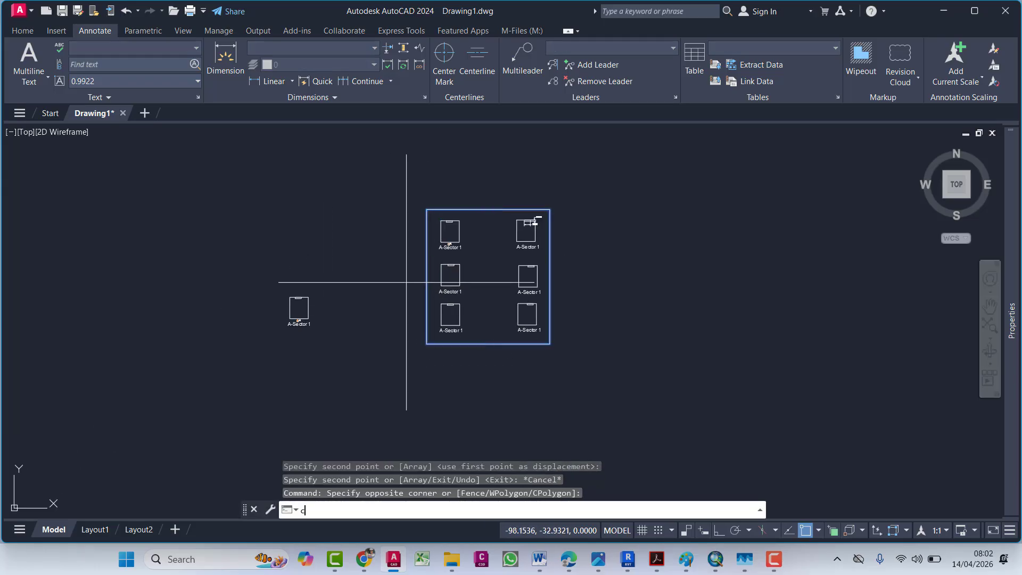
key("Return")
left_click(427, 291)
left_click(277, 378)
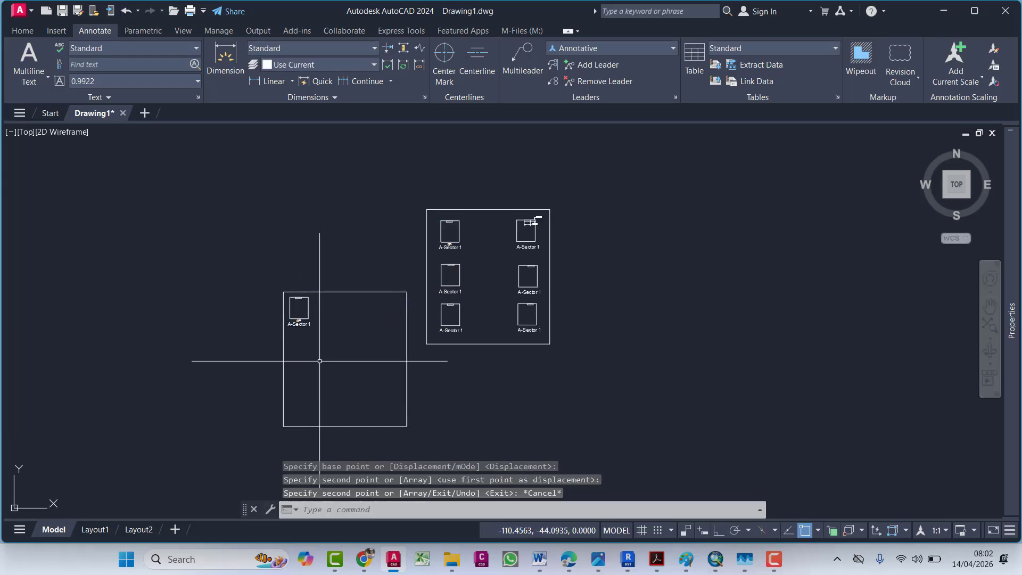
key("Escape")
Step: Copy the A-Sector 1 unit with its SW symbol twice along the top row of the new frame
scroll(307, 319, "up", 3)
left_click(334, 256)
left_click(270, 353)
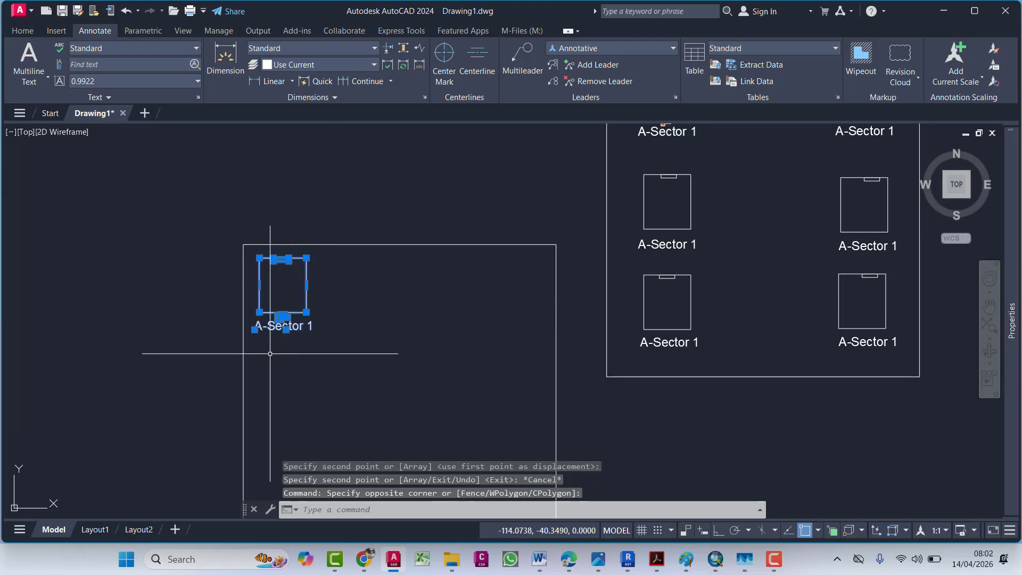
type("co")
key("Return")
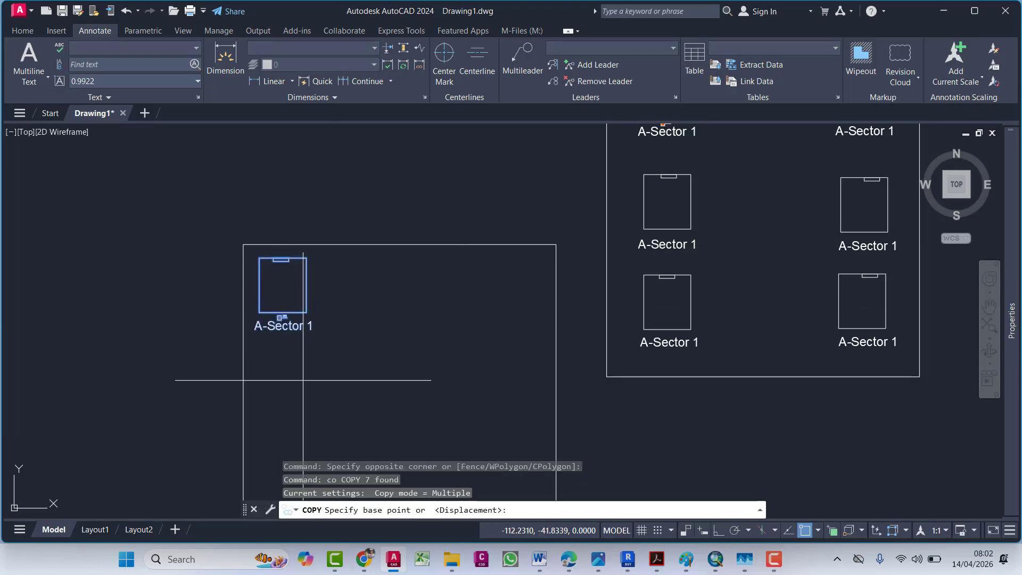
left_click(302, 381)
left_click(386, 385)
left_click(483, 384)
Step: Place three more copies of the A-Sector 1 unit in a middle row of the new frame
middle_click_drag(539, 407, 473, 306)
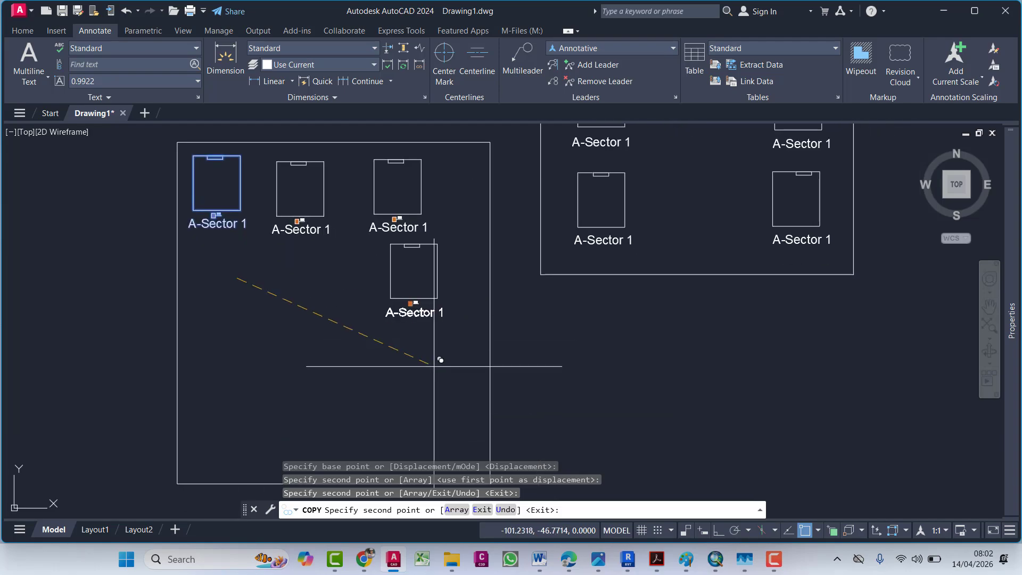
left_click(451, 378)
left_click(367, 383)
left_click(276, 378)
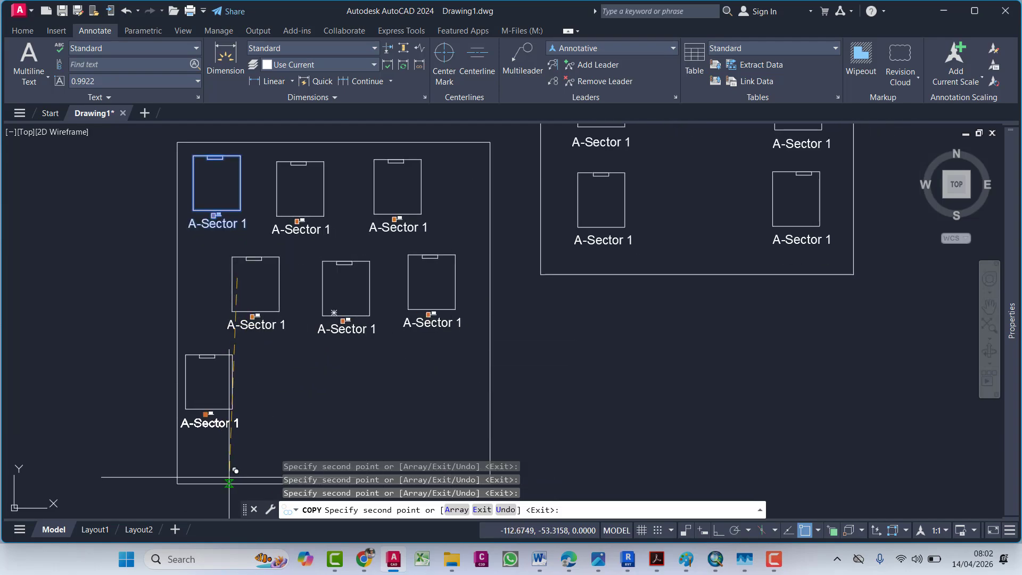
Step: Place four copies of the A-Sector 1 unit in a bottom row of the new frame and end the copying
left_click(229, 483)
middle_click_drag(261, 455, 246, 352)
left_click(280, 373)
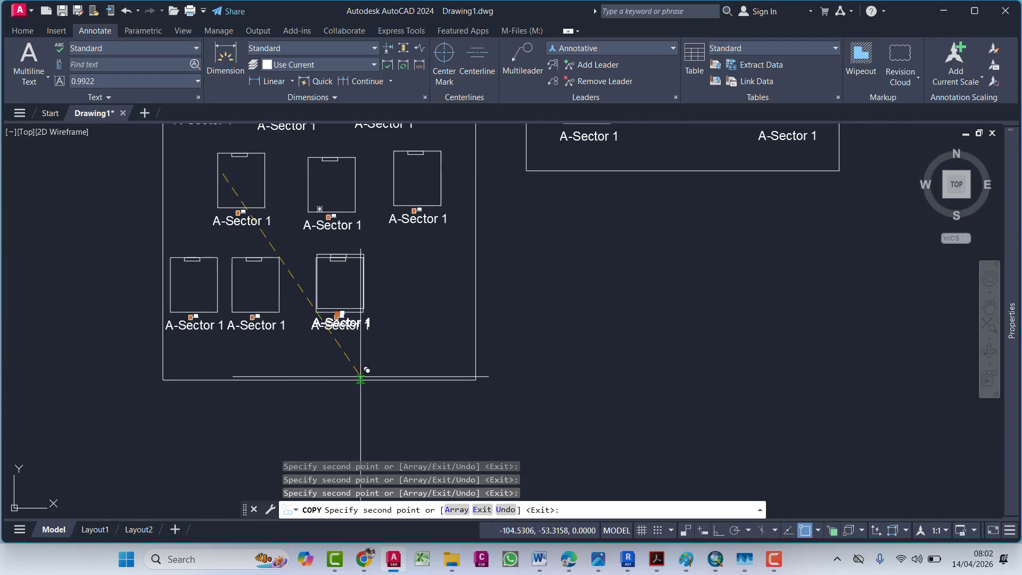
left_click(366, 373)
scroll(426, 420, "down", 3)
middle_click_drag(290, 415, 273, 402)
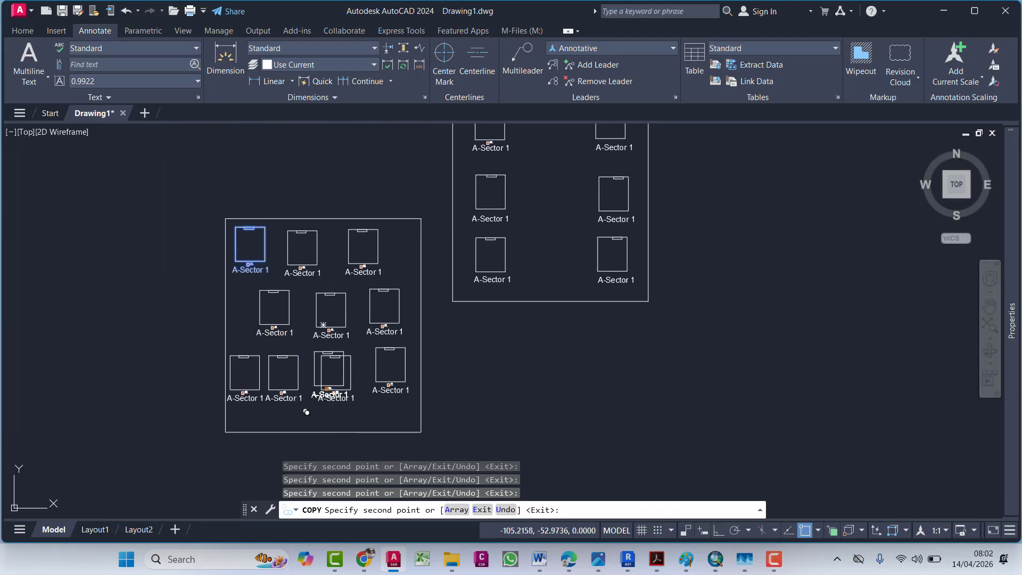
key("Escape")
key("Escape")
key("Escape")
key("Escape")
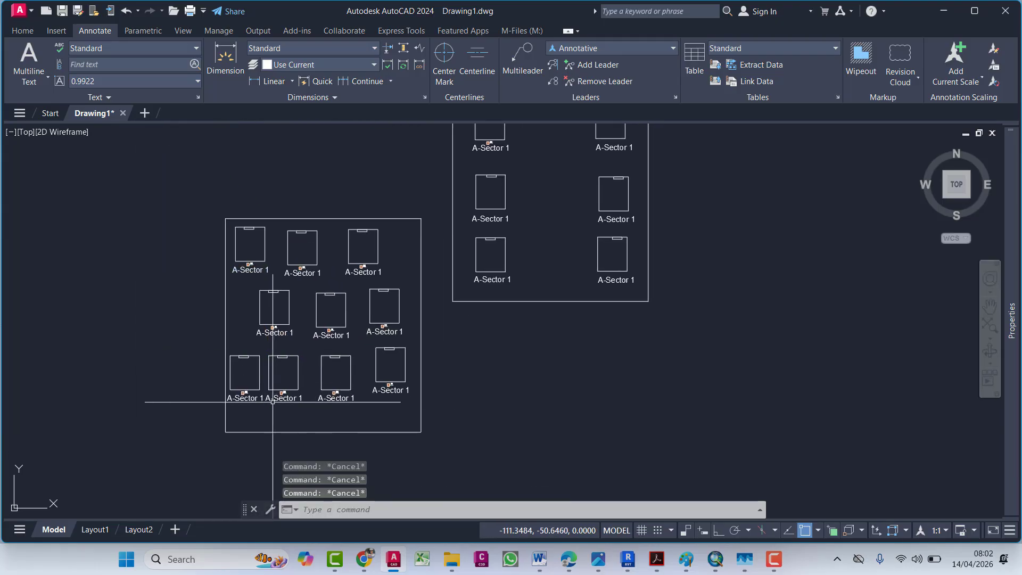
Step: Define a block named "Sw text" from the orange rectangle, line and SW text of the new frame's first unit
scroll(278, 272, "up", 4)
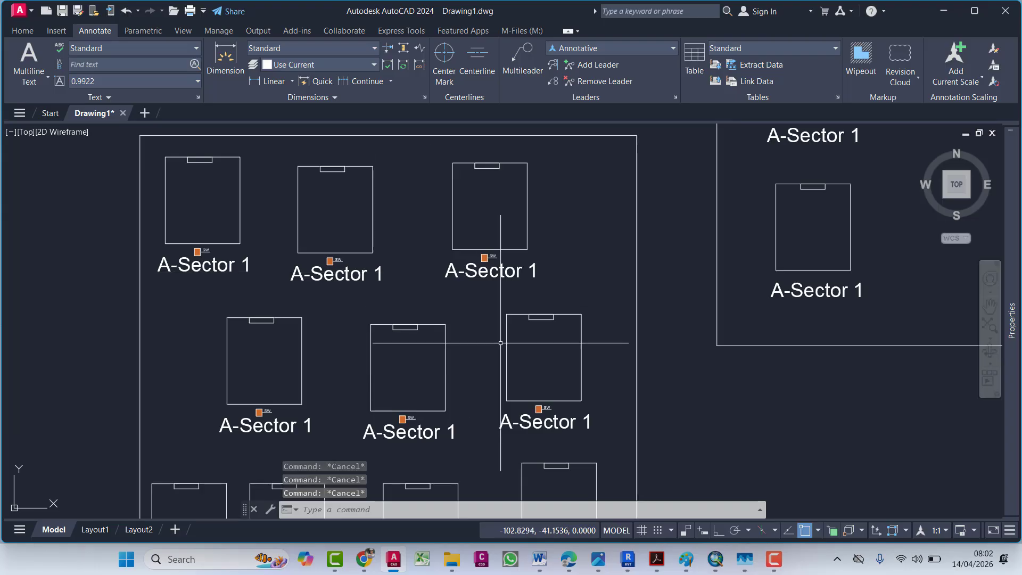
scroll(189, 254, "up", 4)
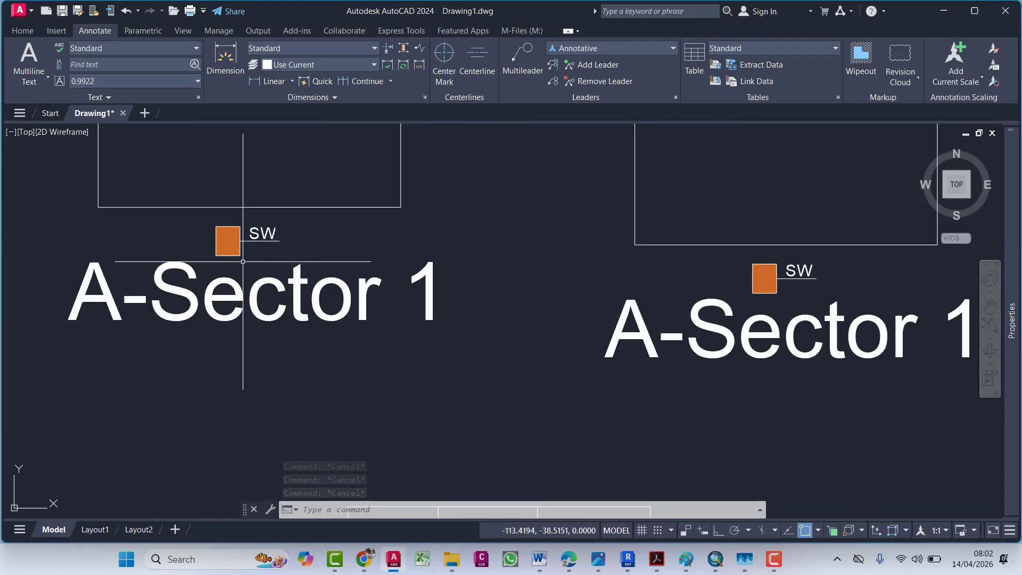
left_click(210, 221)
left_click(293, 266)
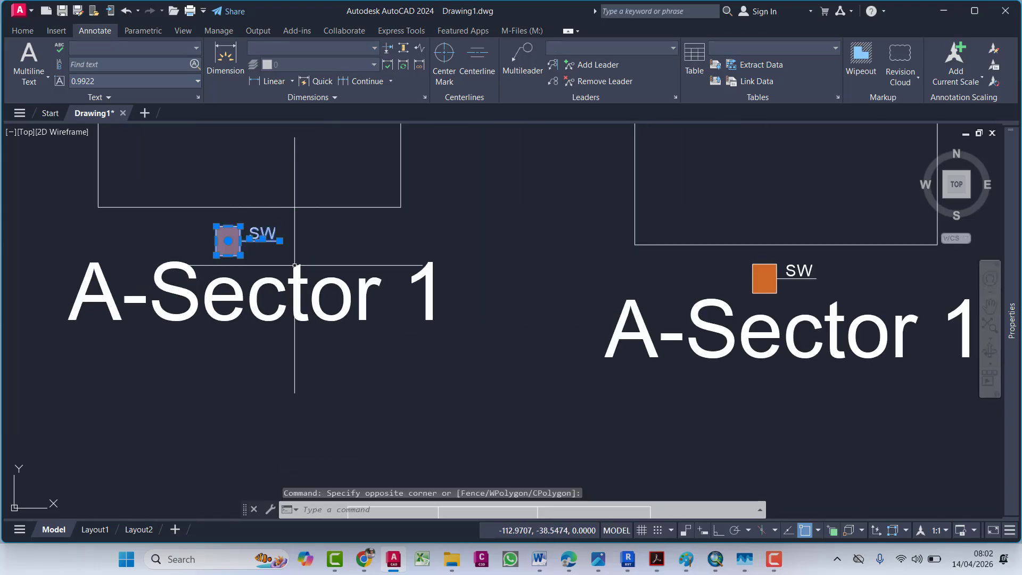
type("blo")
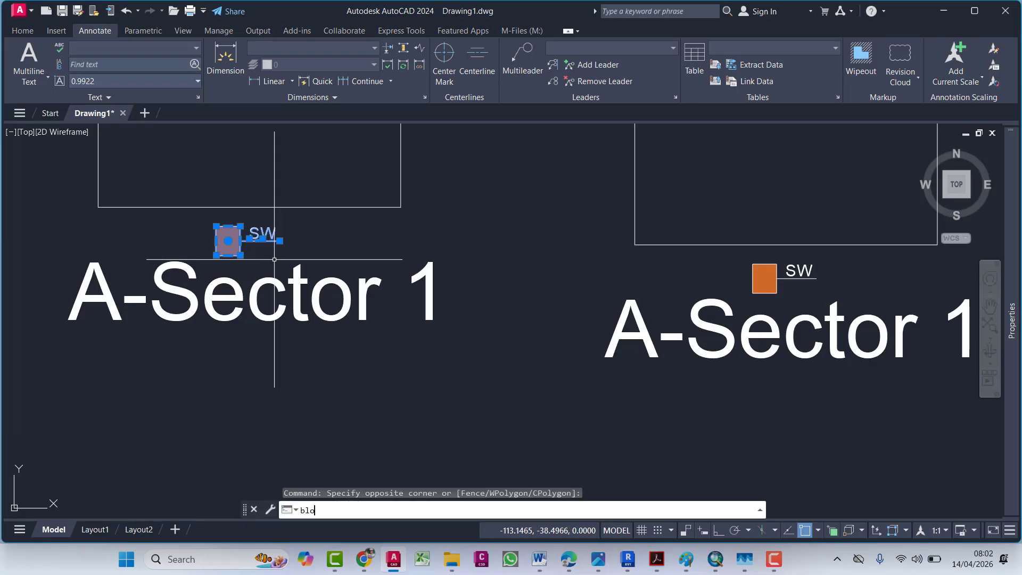
type("ck")
key("Return")
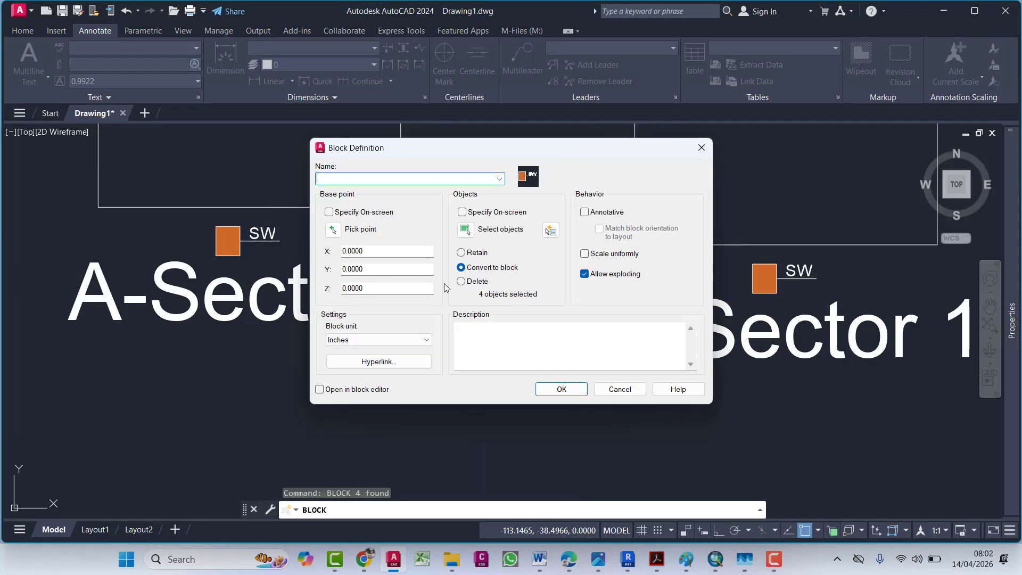
type("Sw text")
left_click(562, 389)
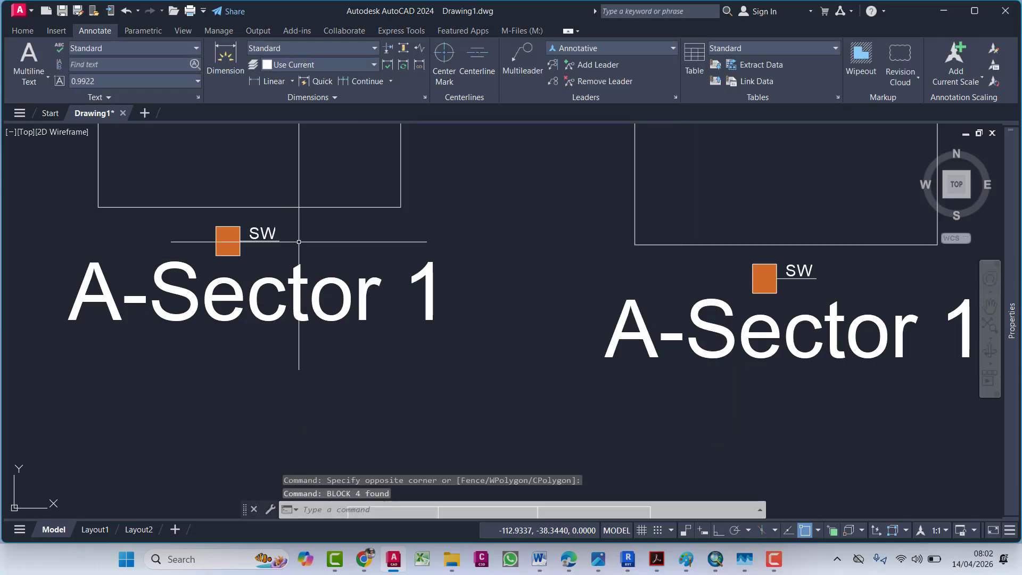
Step: Open the Sw text block in the Block Editor and change its label to SW-1
double_click(269, 237)
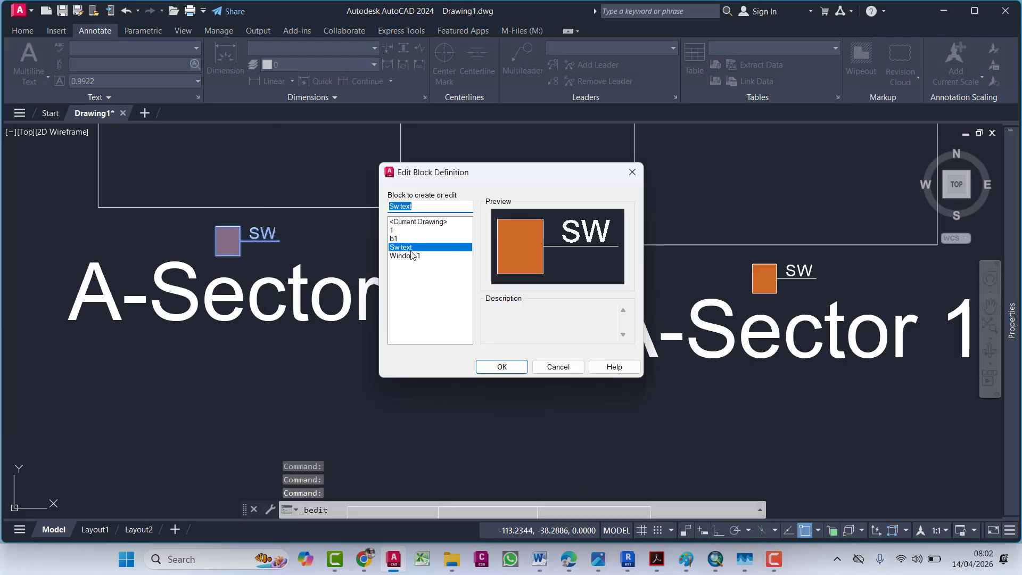
left_click(414, 249)
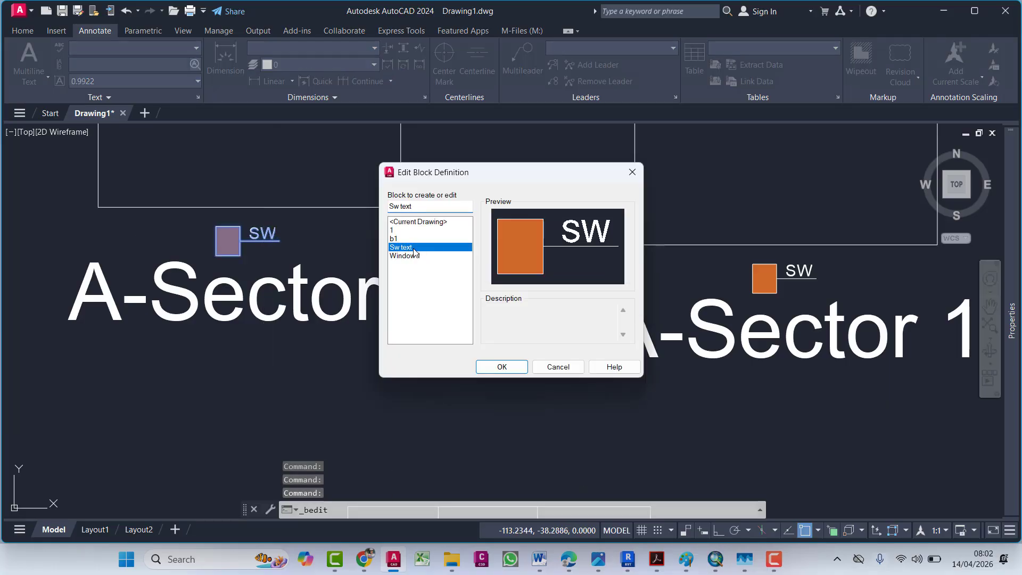
left_click(514, 372)
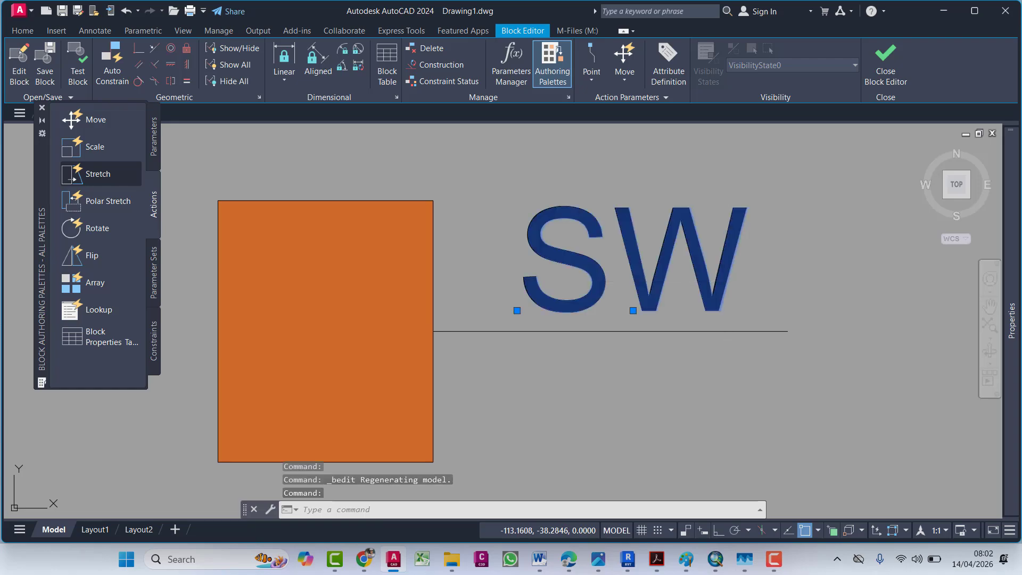
double_click(728, 280)
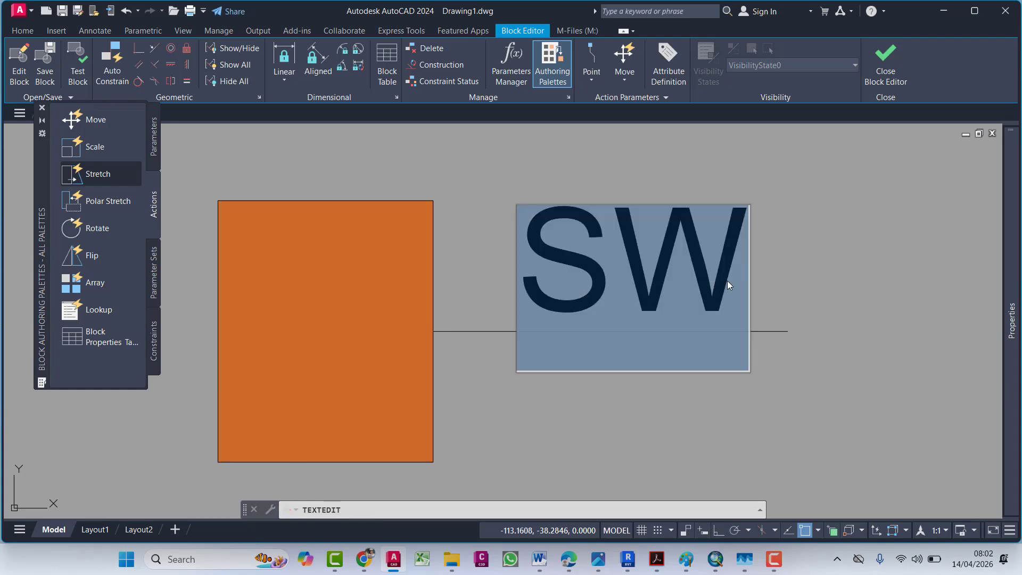
left_click(727, 280)
type("-1")
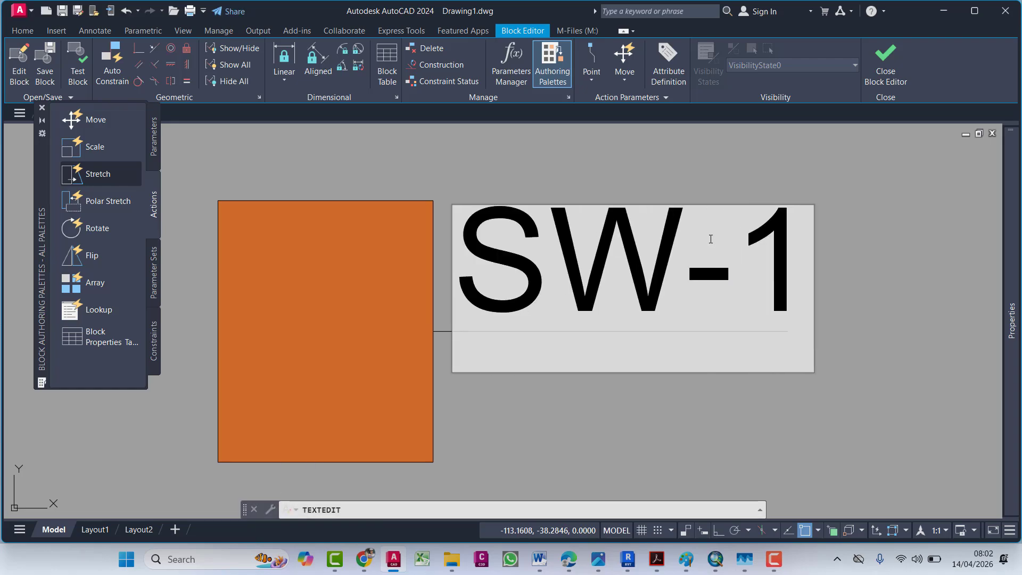
left_click(639, 158)
key("Escape")
key("Escape")
Step: Change the rectangle's hatch colour to 229,232,120 and close the Block Editor, saving the changes to Sw text
left_click(384, 322)
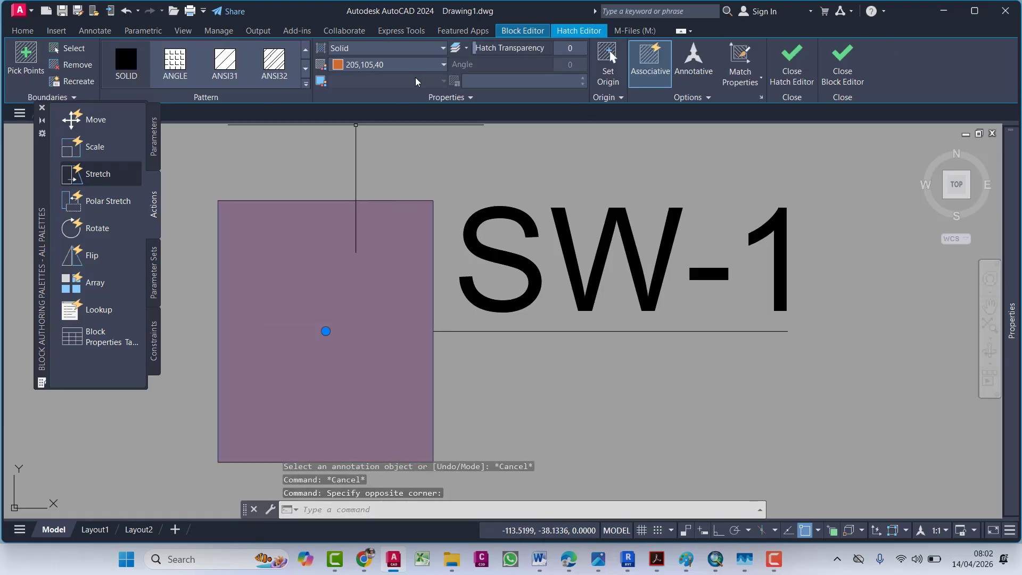
left_click(400, 65)
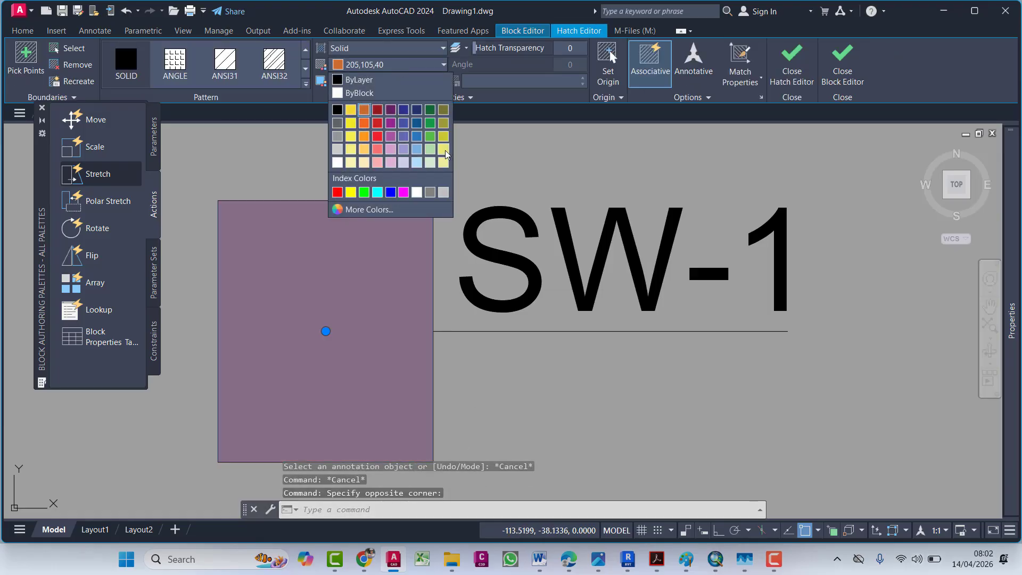
left_click(445, 152)
left_click(837, 76)
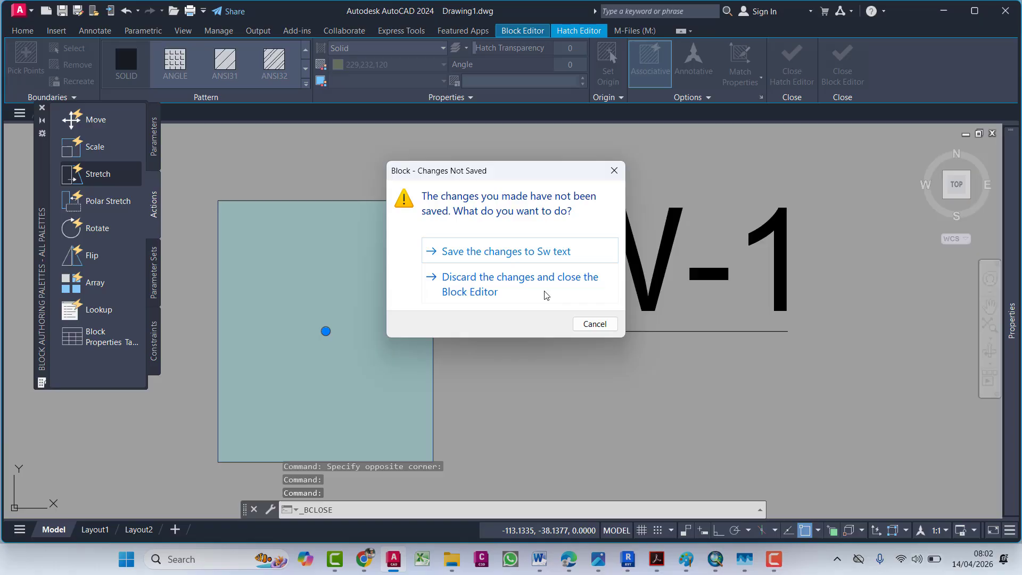
left_click(507, 252)
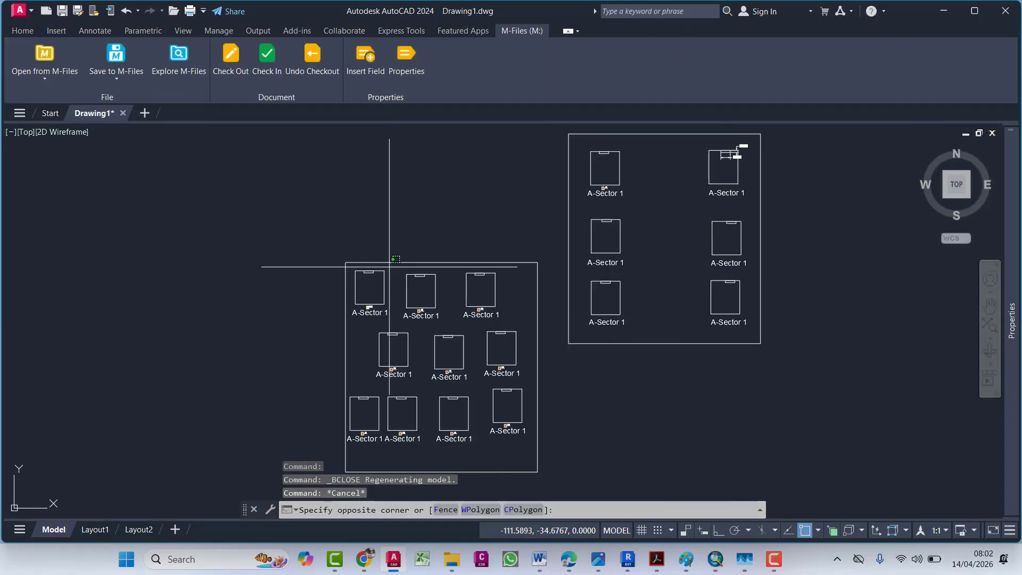
Step: Copy the first A-Sector 1 unit of the new frame, including its Sw text block, to four places left of the frame
left_click(349, 319)
type("co")
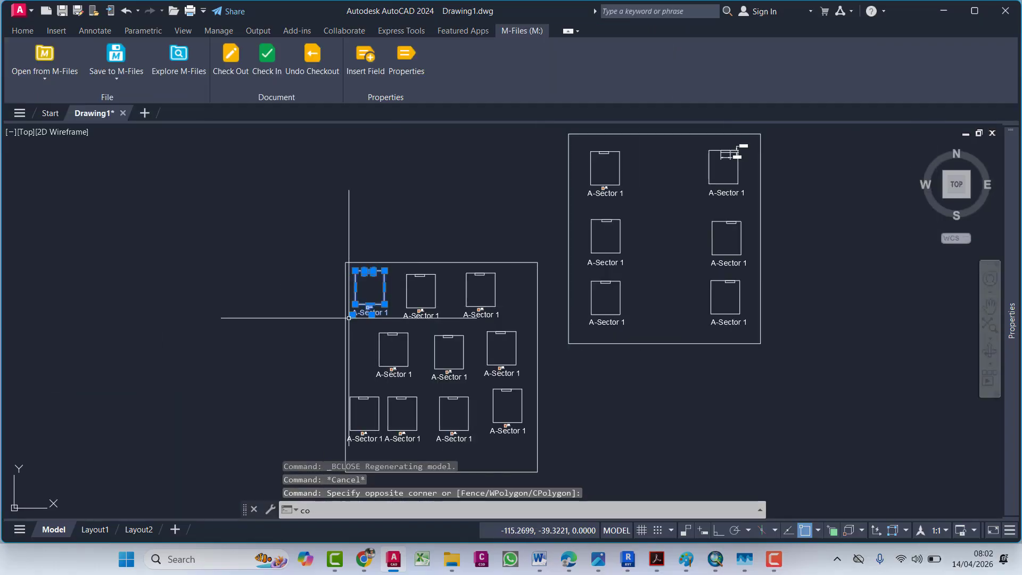
key("Return")
left_click(379, 333)
middle_click_drag(300, 394, 476, 242)
left_click(423, 267)
left_click(411, 354)
left_click(411, 381)
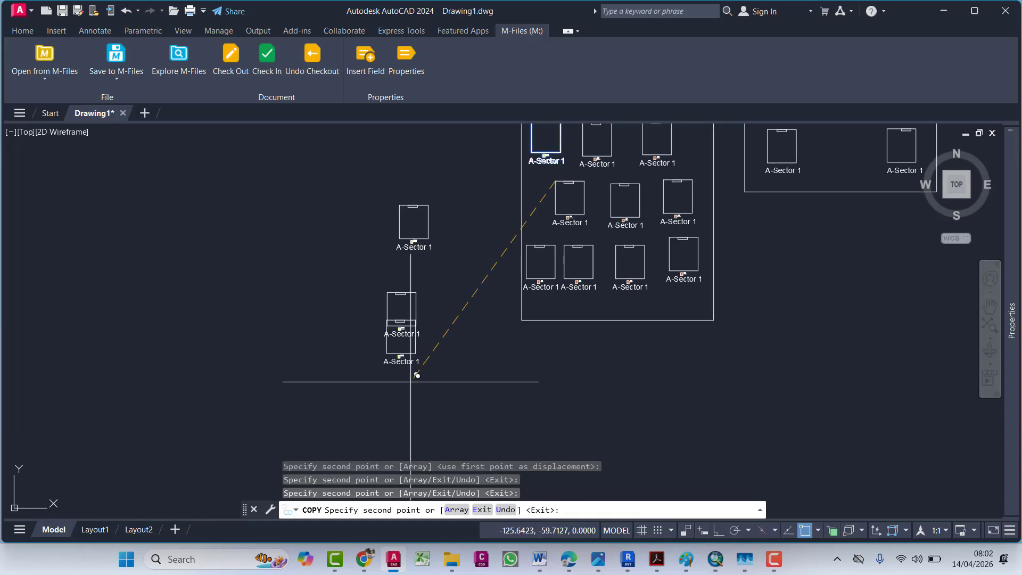
left_click(403, 429)
Step: Place further copies of the unit in a spaced row well below the frame
middle_click_drag(410, 428, 317, 316)
left_click(354, 339)
left_click(462, 362)
left_click(557, 366)
left_click(694, 360)
Step: Place copies of the unit up the frame's right side and in a row just beneath the frame, and end the copying
left_click(761, 303)
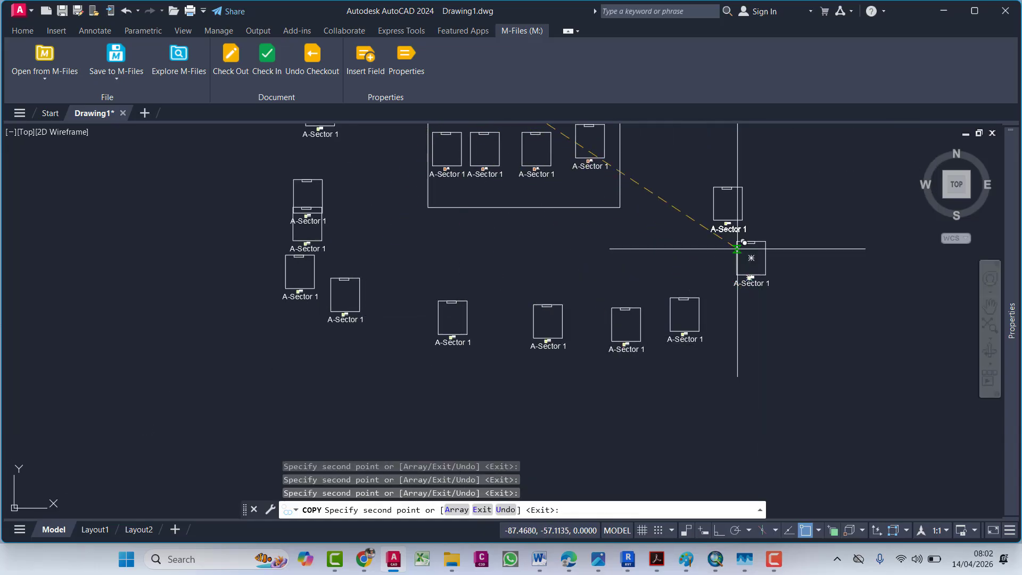
left_click(736, 249)
left_click(725, 170)
middle_click_drag(646, 277, 570, 371)
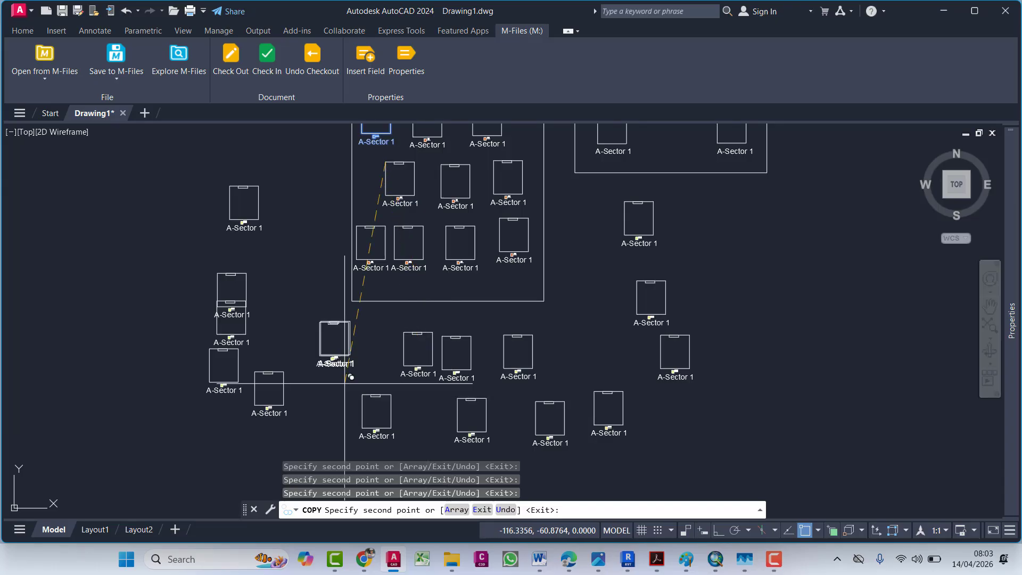
key("Escape")
Step: Open the Sw text block in the Block Editor from one of the copied units below the frame
scroll(229, 353, "up", 5)
scroll(320, 262, "up", 5)
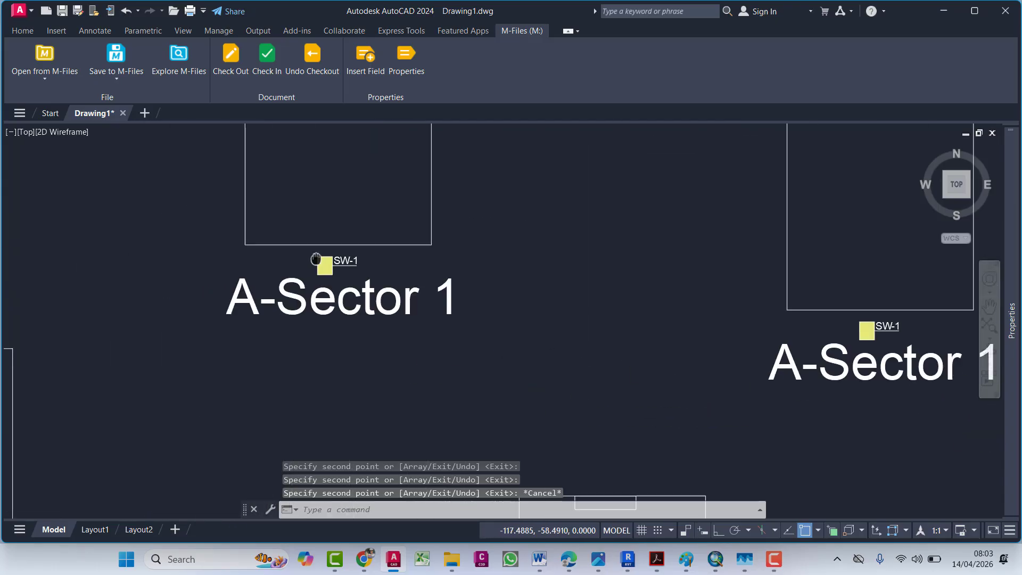
double_click(322, 232)
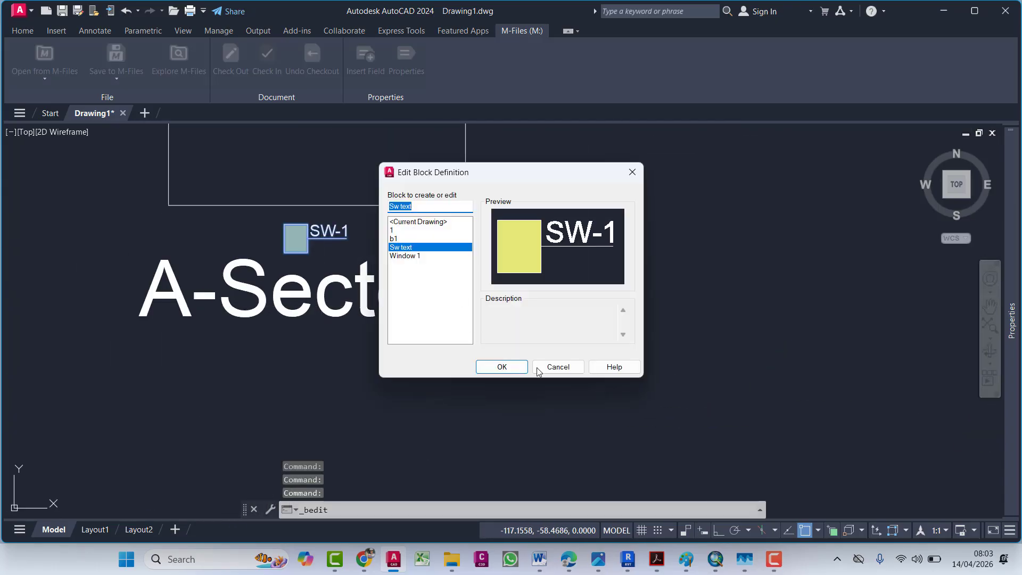
left_click(501, 367)
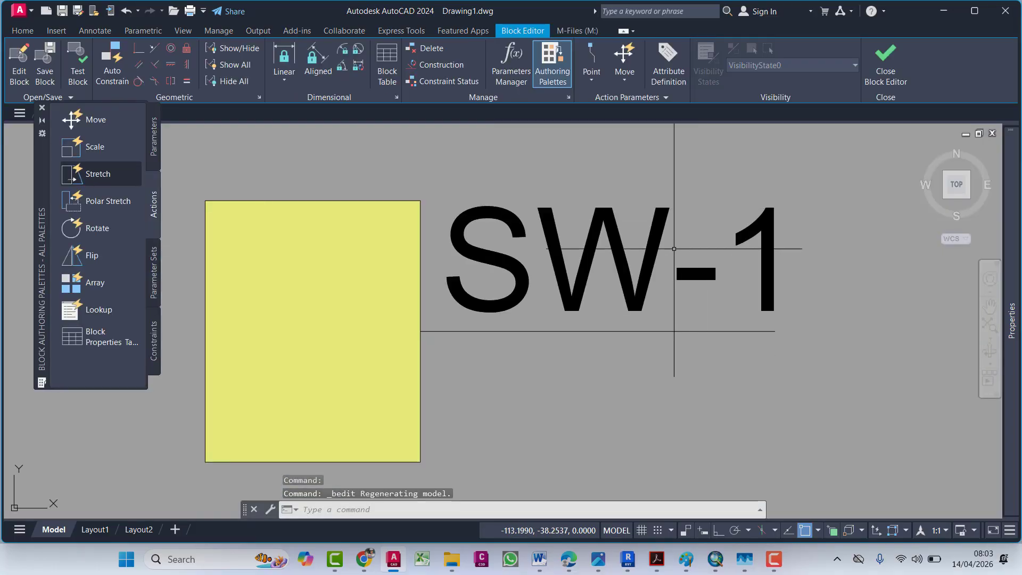
Step: Change the block's text label to P-90 and close the Block Editor, saving the changes to Sw text
left_click(699, 273)
left_click(693, 262)
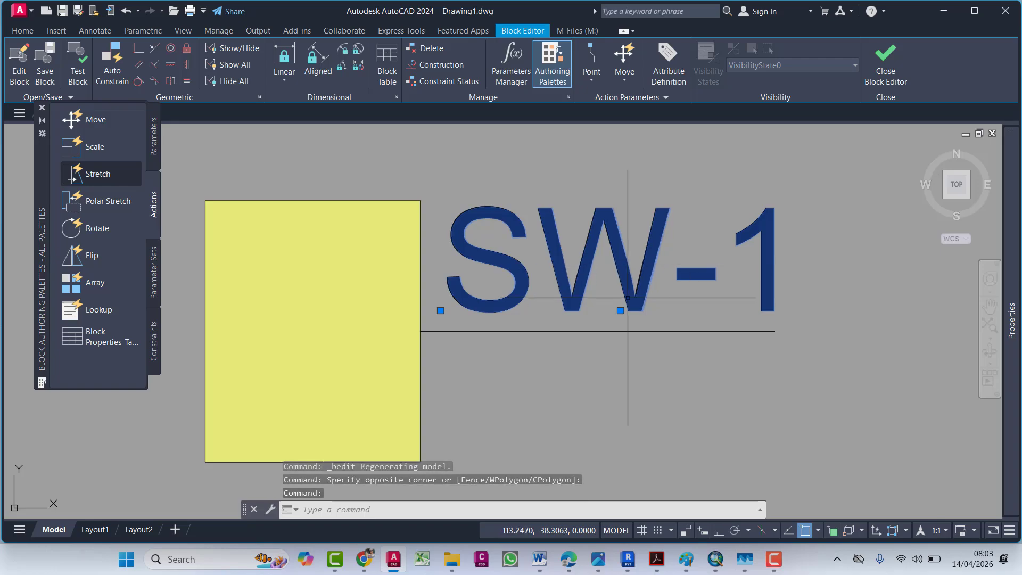
key("Escape")
key("Escape")
left_click(551, 260)
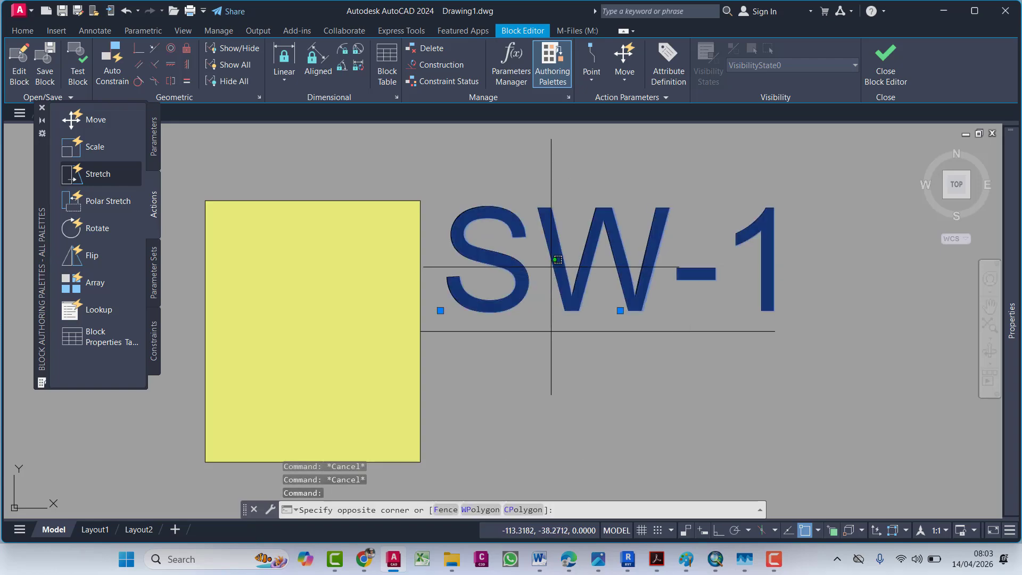
left_click(551, 260)
left_click(551, 252)
left_click(550, 248)
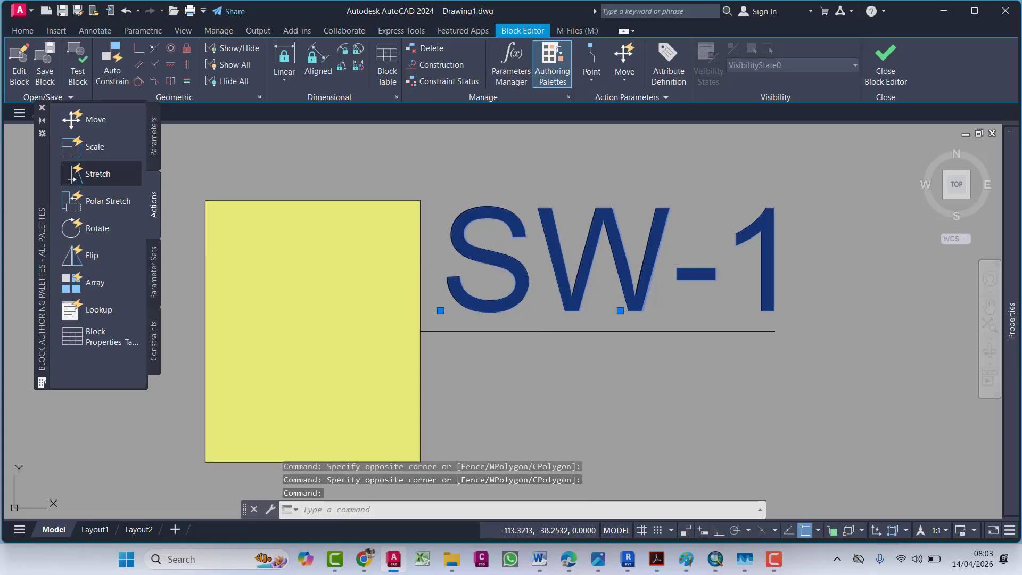
double_click(609, 275)
type("P-6")
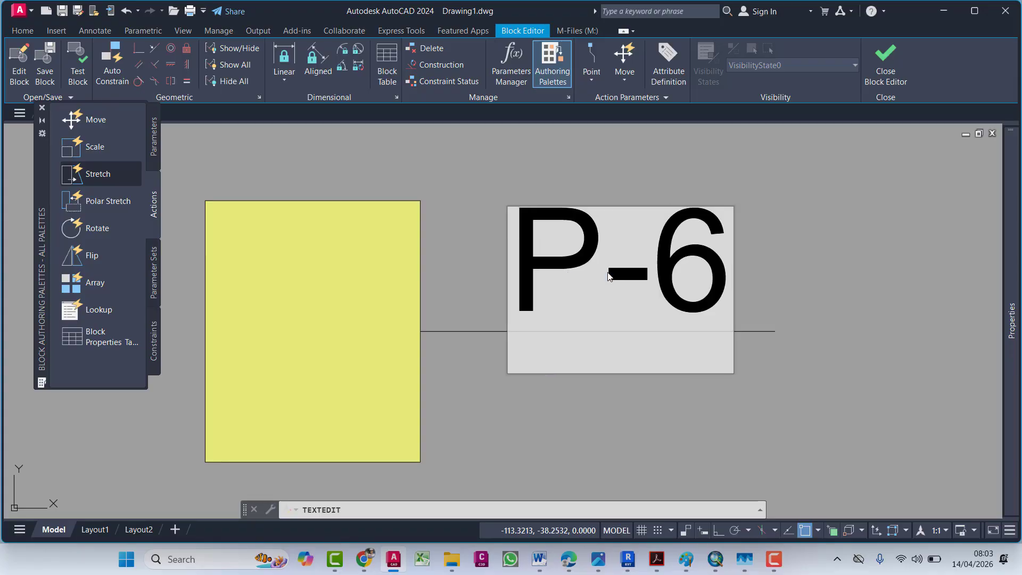
key("BackSpace")
type("90")
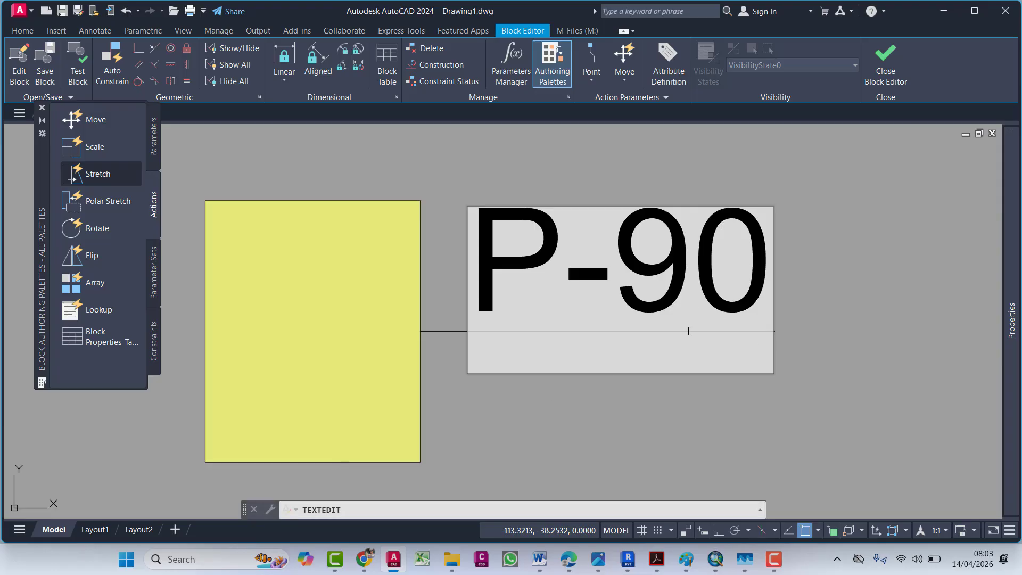
key("Escape")
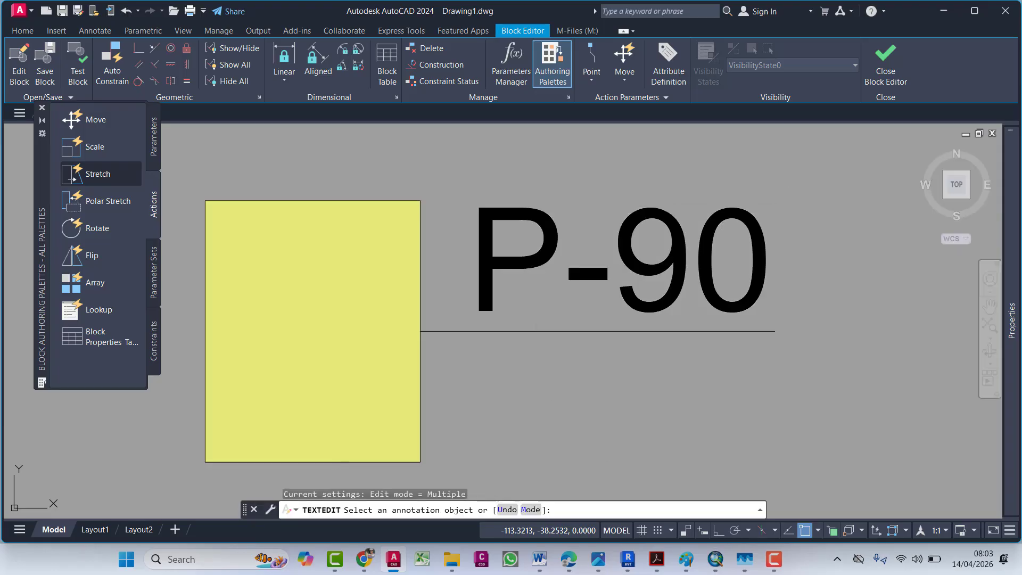
left_click(886, 65)
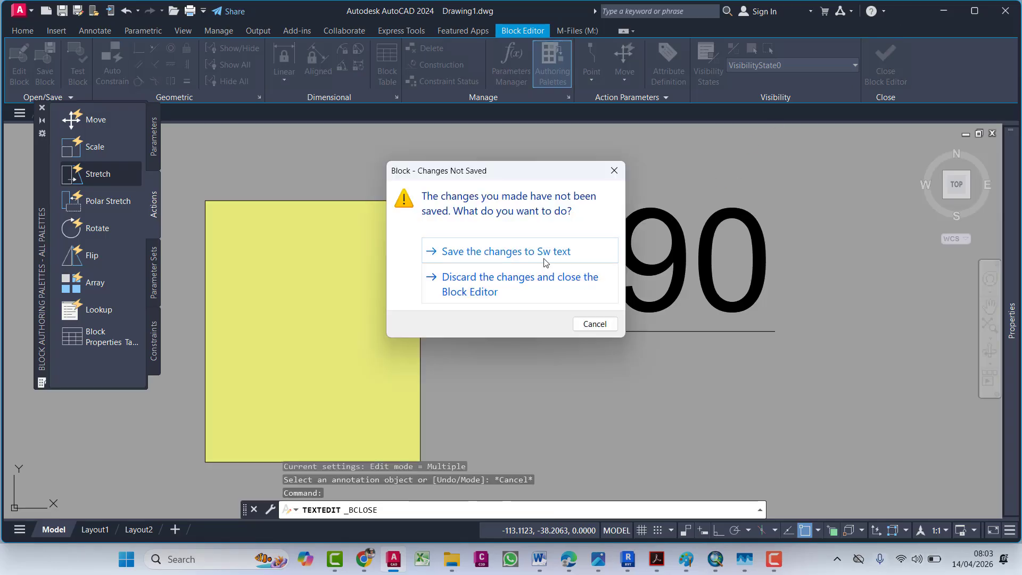
left_click(546, 253)
Step: Examine the symbol labels of the copied units around the frame
scroll(568, 289, "down", 5)
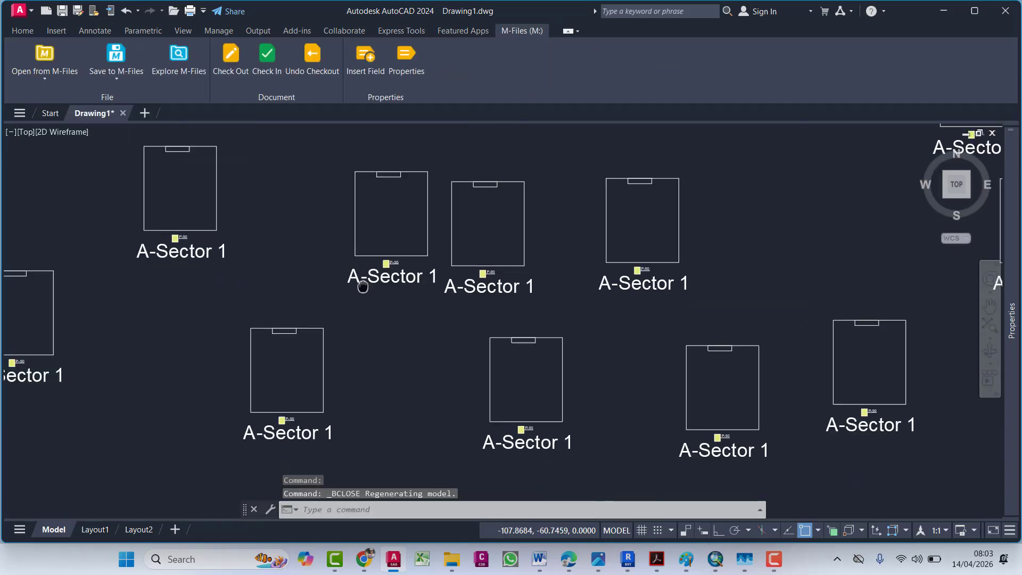
middle_click_drag(362, 286, 241, 245)
scroll(585, 344, "up", 5)
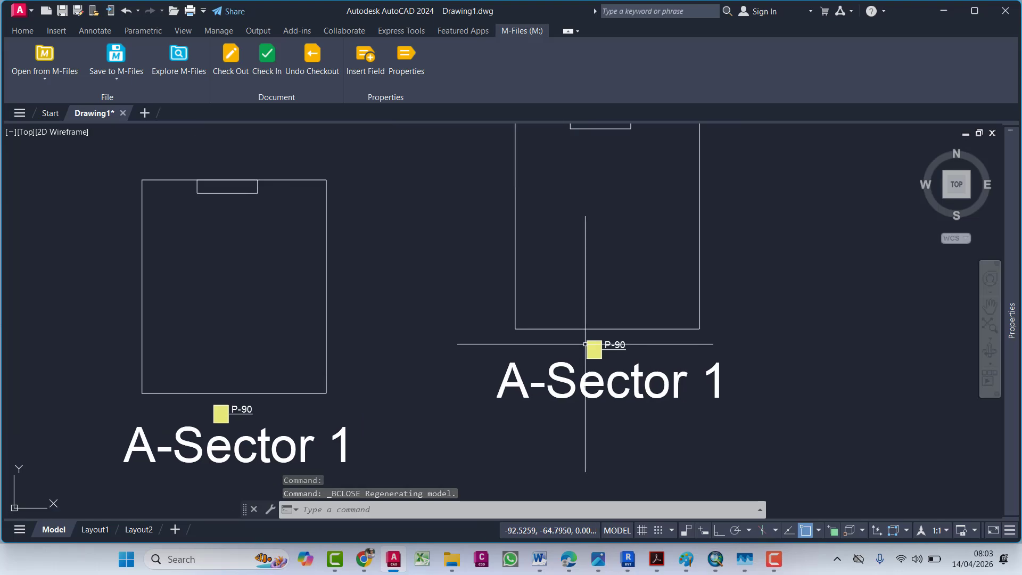
scroll(585, 344, "down", 3)
scroll(680, 404, "down", 2)
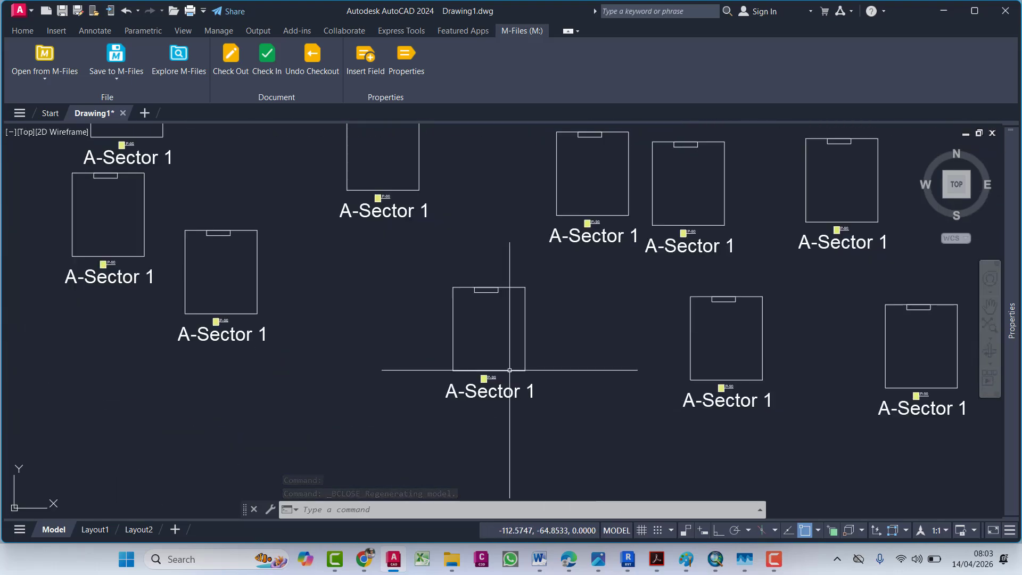
mouse_move(419, 323)
middle_mouse_down()
mouse_move(561, 361)
mouse_move(537, 459)
middle_mouse_up()
scroll(589, 395, "down", 2)
middle_click_drag(826, 395, 676, 285)
scroll(719, 325, "down", 2)
mouse_move(788, 359)
middle_mouse_down()
mouse_move(572, 332)
mouse_move(524, 406)
middle_mouse_up()
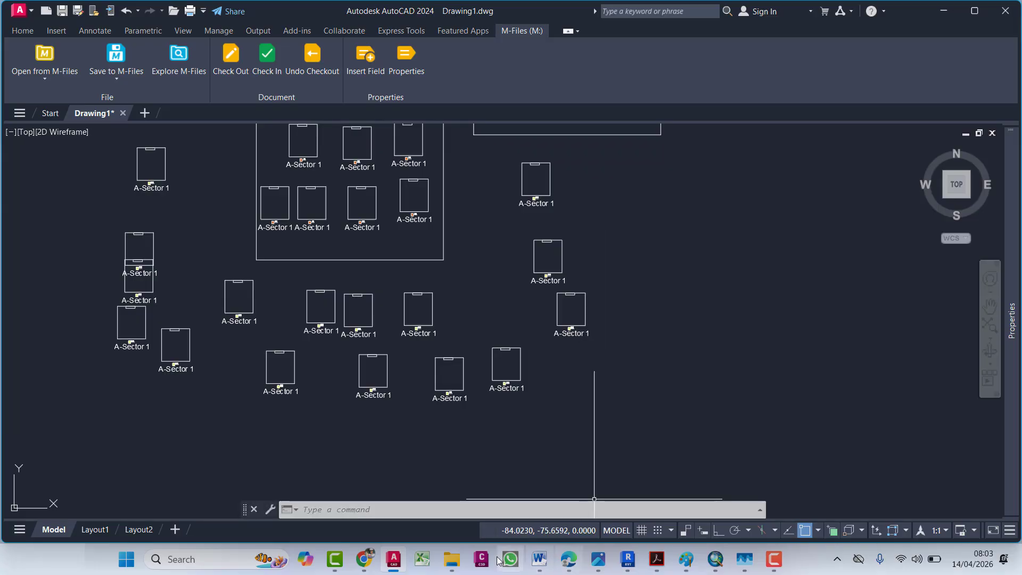
Step: Switch to Word to check the Lecture 4 skills in the AutoCAD Student Progress Checklist, and return to the AutoCAD drawing
left_click(539, 559)
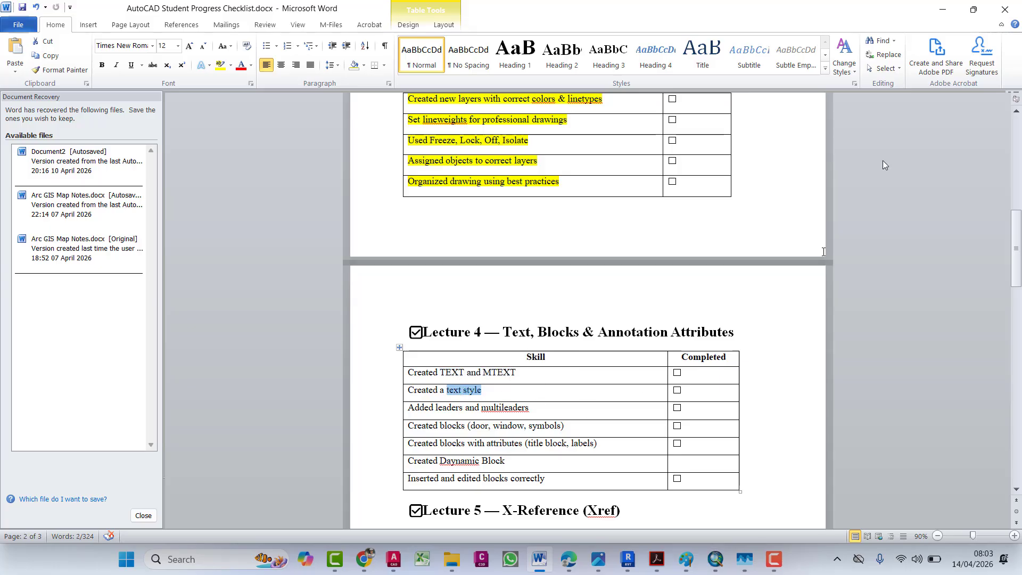
left_click(943, 9)
scroll(349, 227, "up", 6)
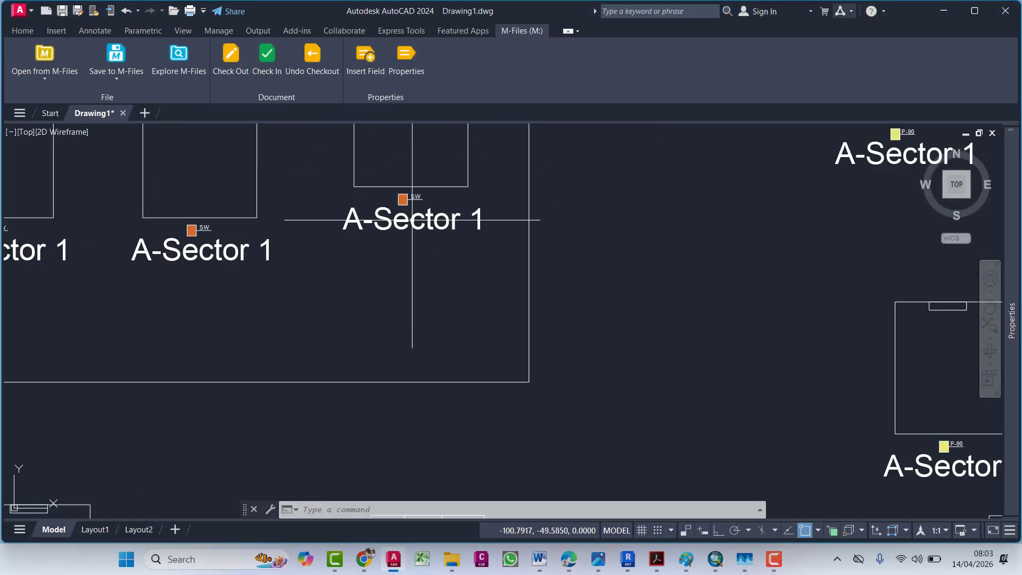
left_click(413, 223)
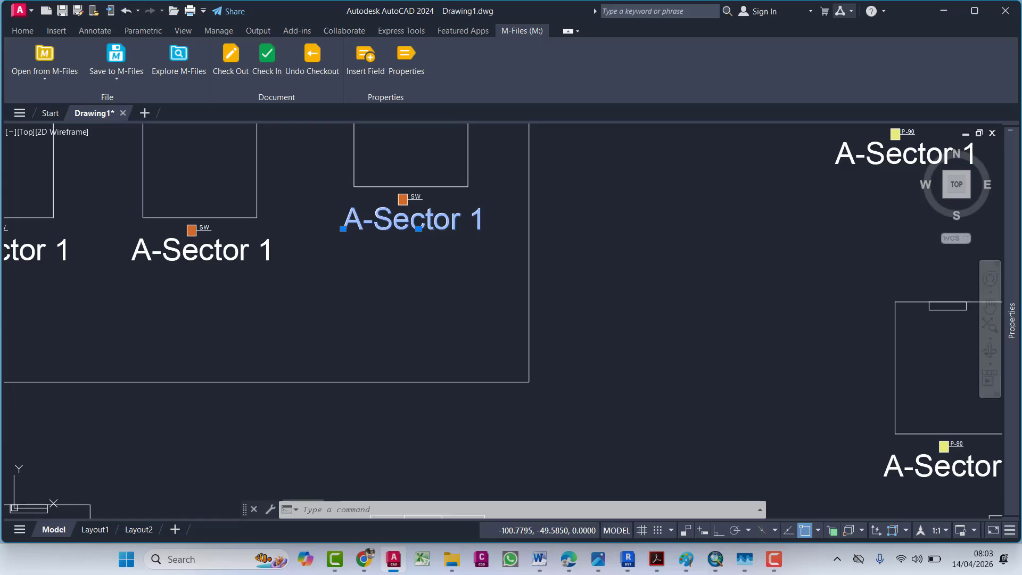
double_click(413, 223)
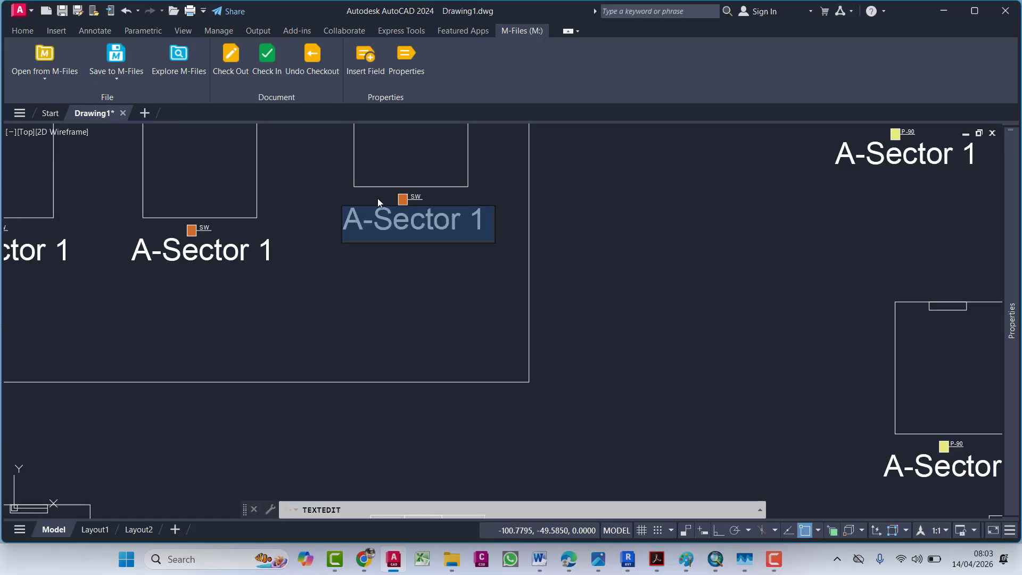
right_click(410, 218)
left_click(451, 274)
key("Escape")
key("Escape")
key("Escape")
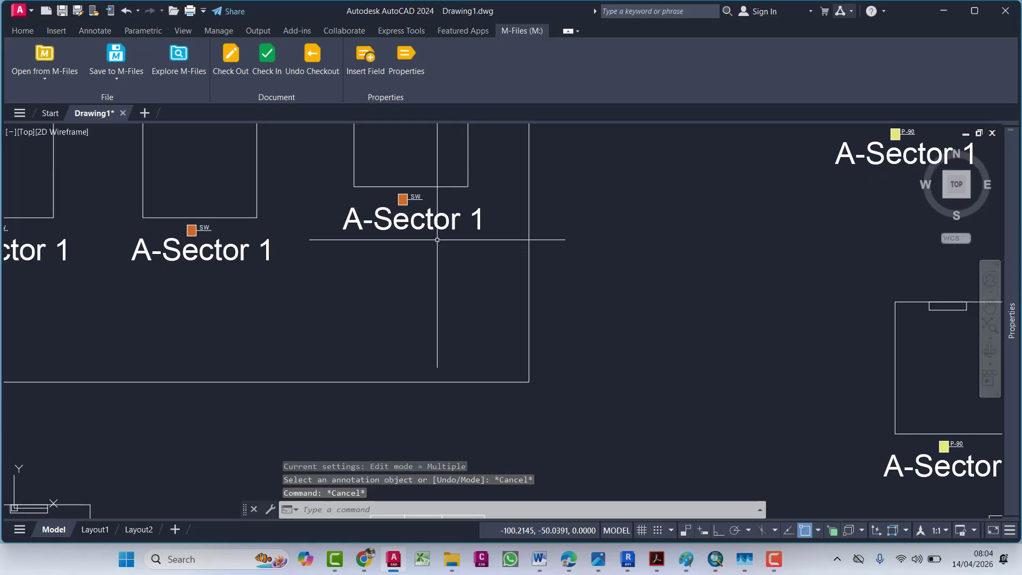
scroll(438, 234, "down", 5)
middle_click_drag(438, 234, 437, 273)
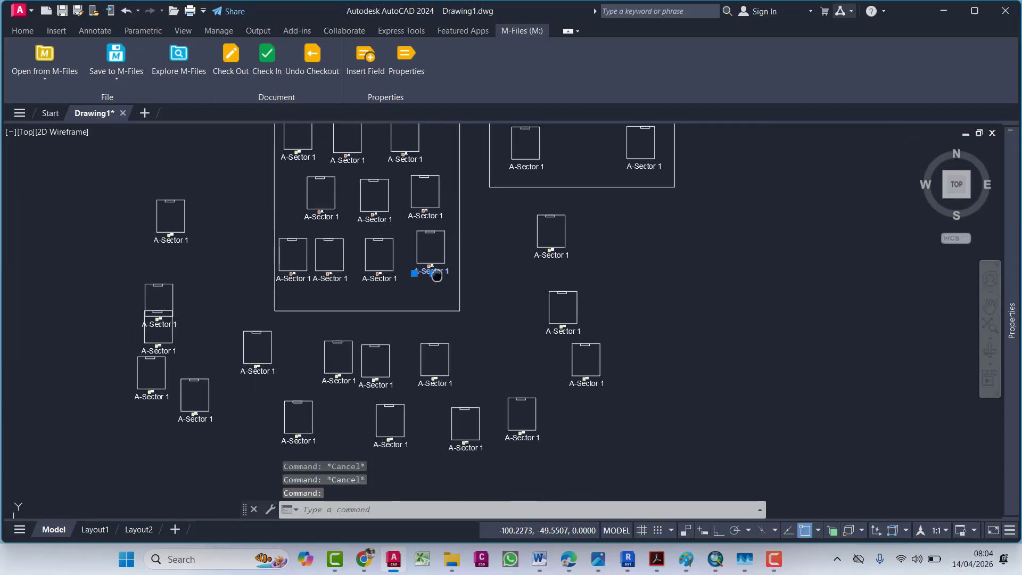
left_click(23, 30)
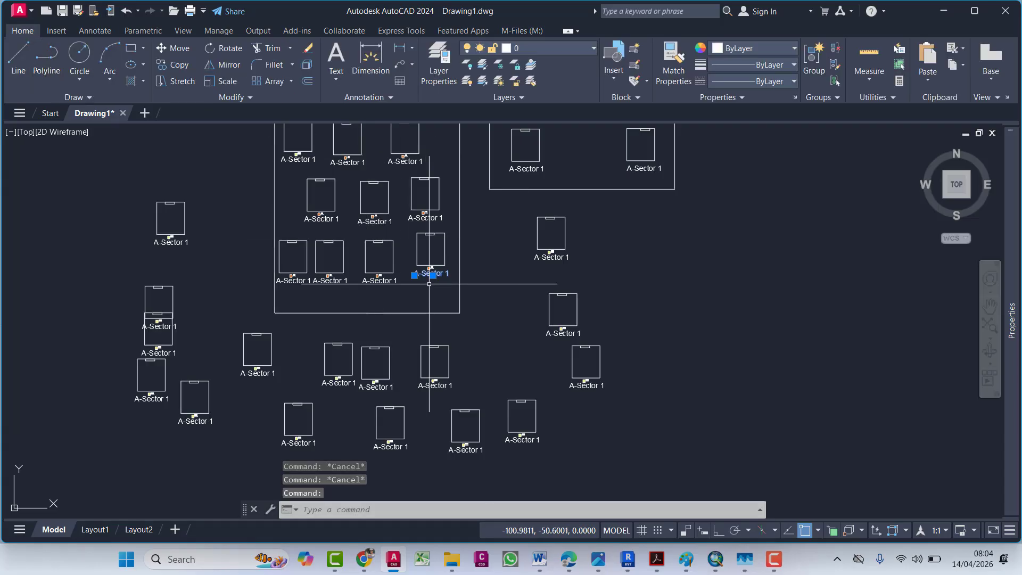
scroll(424, 274, "up", 6)
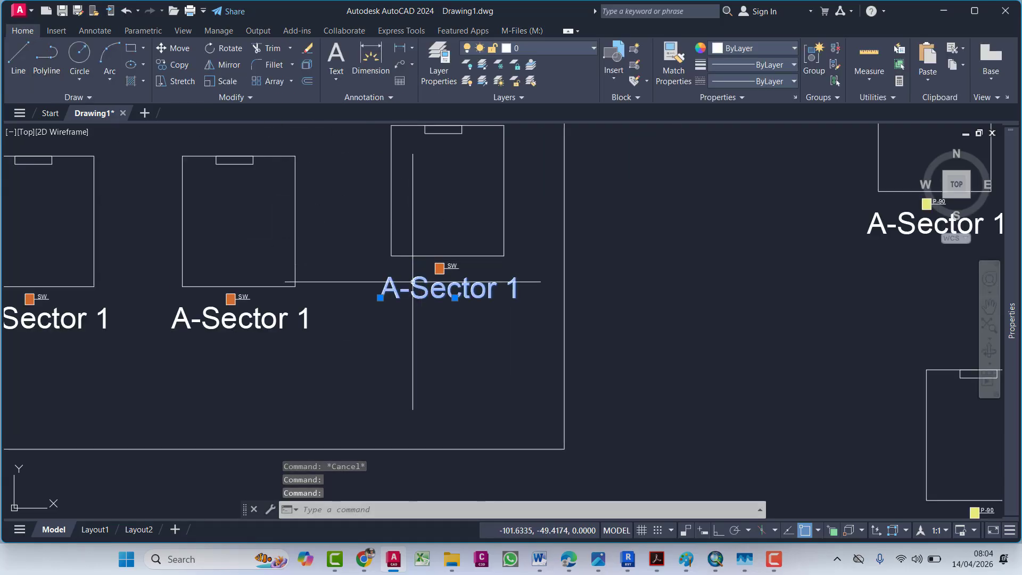
double_click(414, 283)
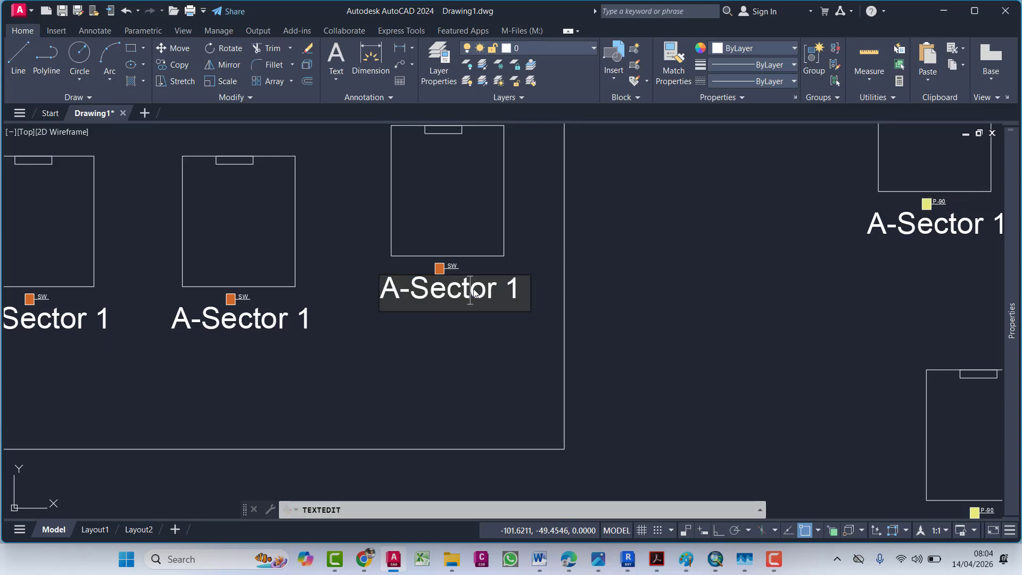
mouse_move(1011, 320)
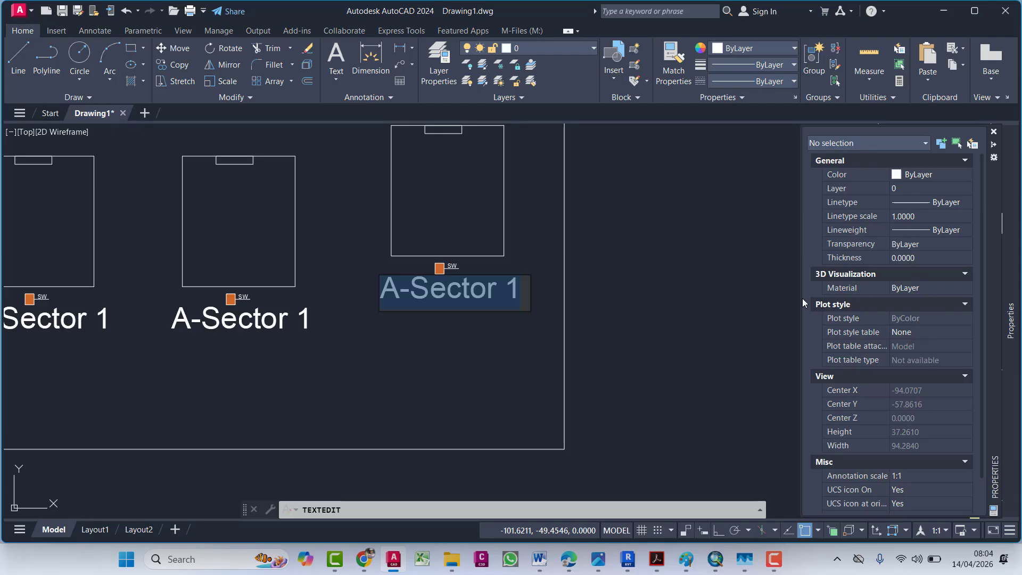
key("Escape")
key("Escape")
left_click(482, 288)
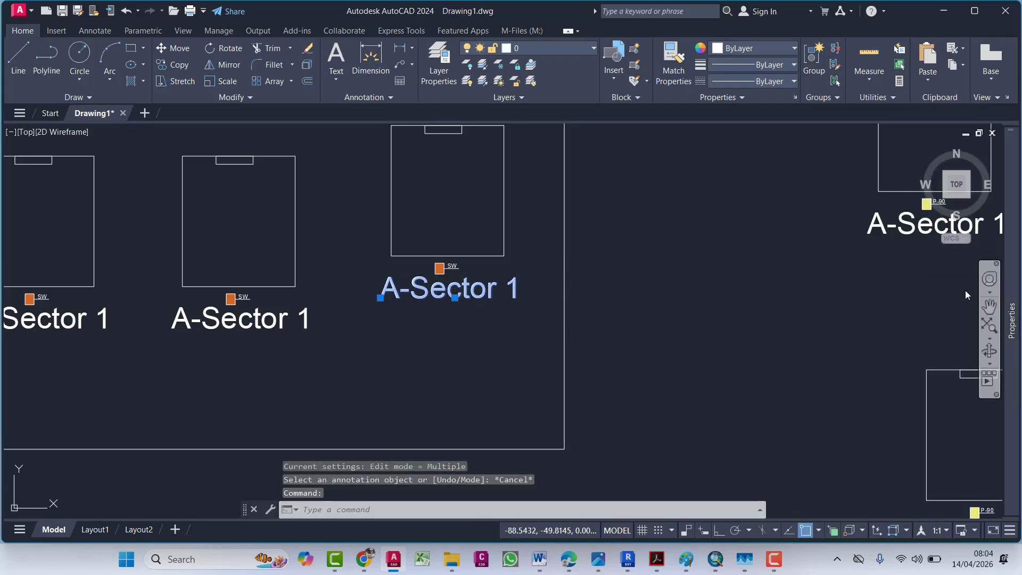
key("Escape")
Step: Change the contents of the A-Sector 1 text under the upper-left unit of the six-unit frame to ewfwfw
scroll(495, 273, "down", 8)
scroll(495, 274, "up", 3)
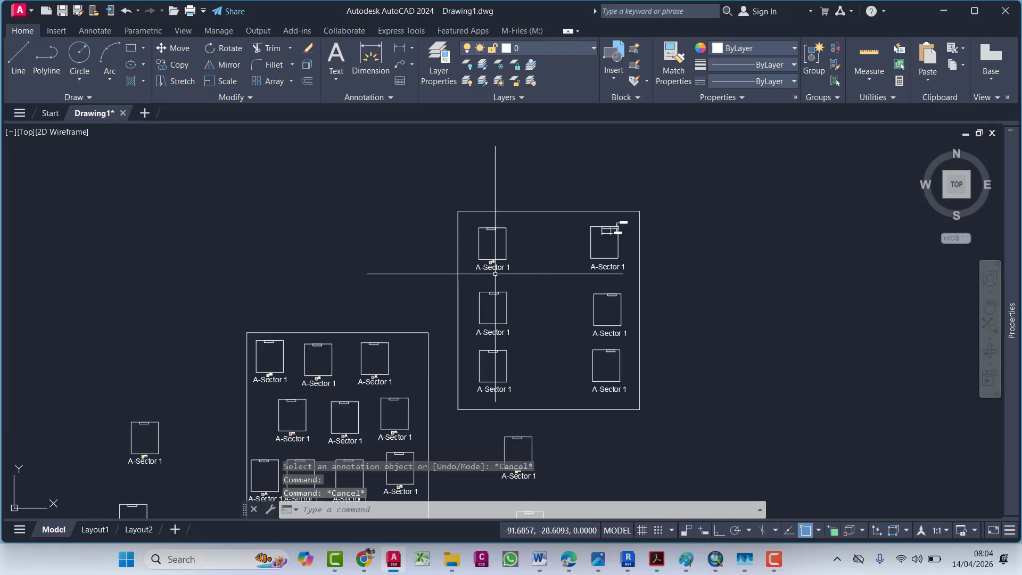
middle_click_drag(500, 288, 510, 246)
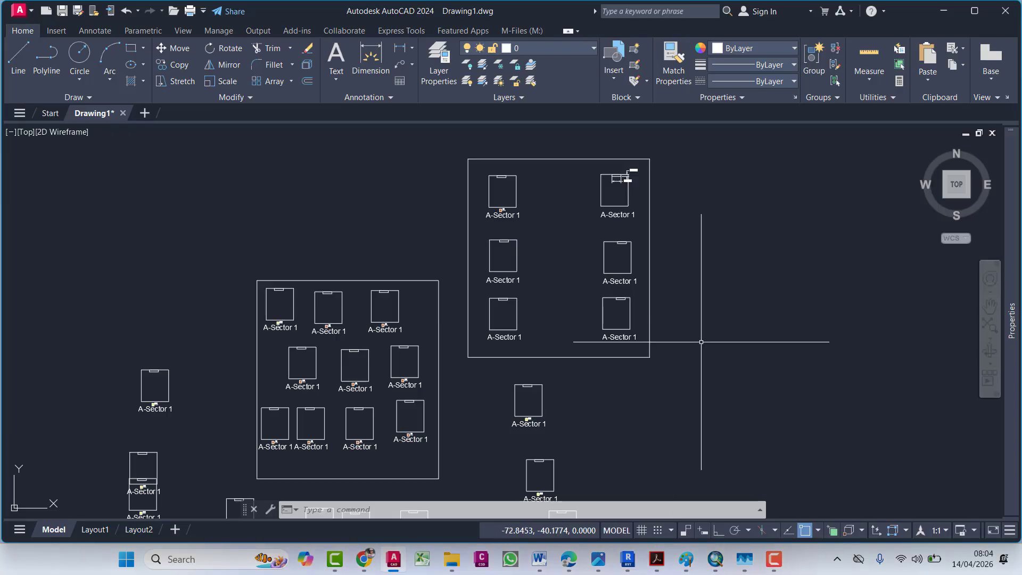
scroll(325, 349, "up", 4)
middle_click_drag(543, 327, 375, 485)
middle_click_drag(500, 305, 429, 424)
scroll(527, 299, "up", 4)
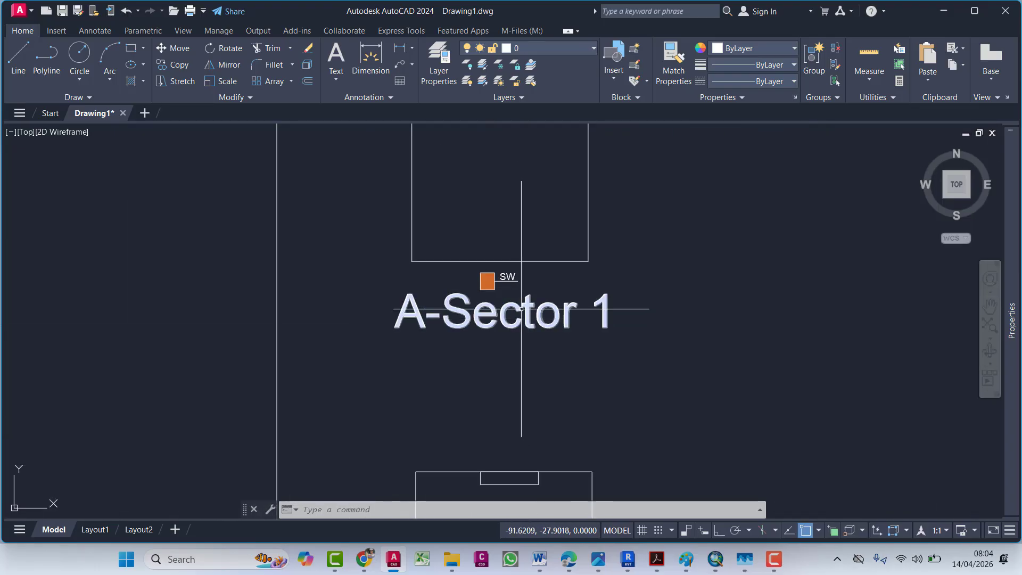
left_click(487, 338)
scroll(487, 338, "down", 2)
middle_click_drag(504, 360, 419, 287)
middle_click_drag(514, 314, 449, 324)
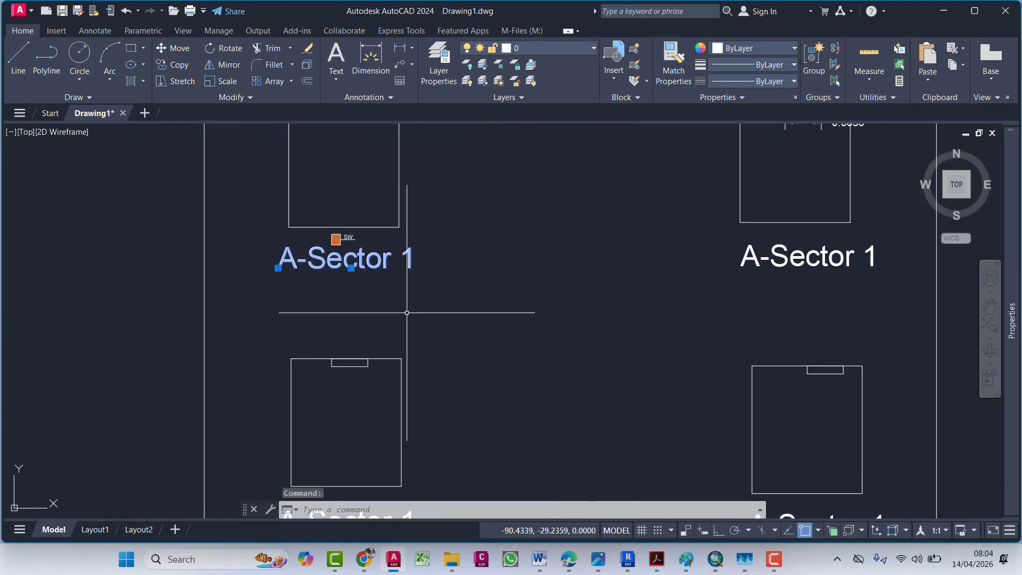
scroll(396, 288, "down", 4)
middle_click_drag(466, 360, 409, 194)
scroll(454, 302, "down", 4)
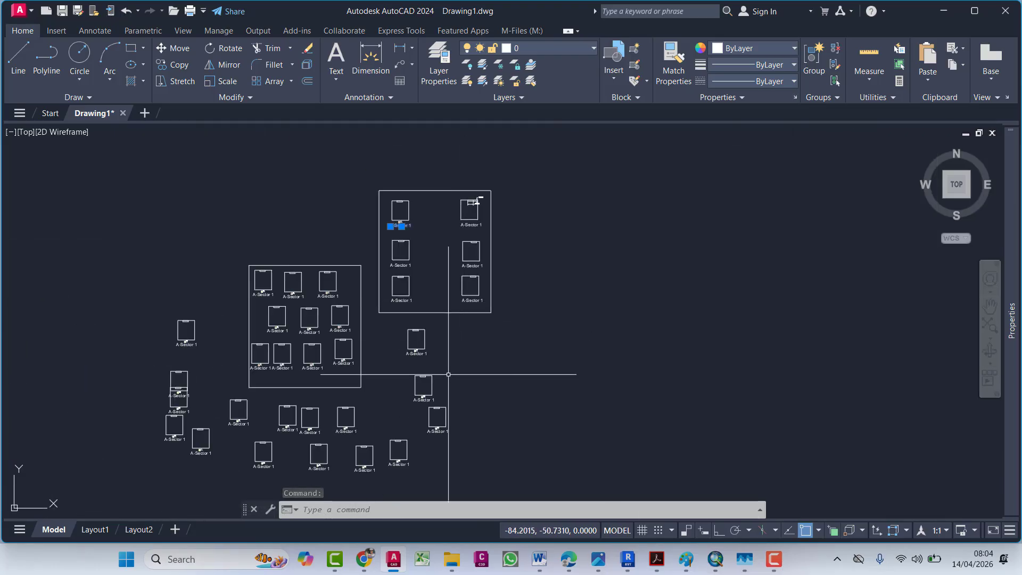
scroll(425, 346, "up", 2)
mouse_move(1011, 319)
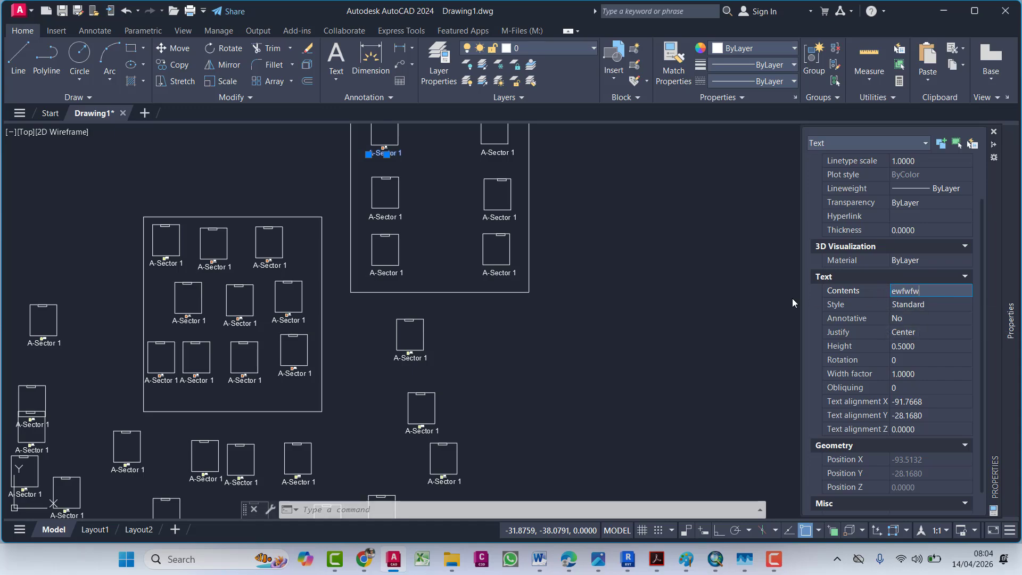
scroll(382, 148, "up", 4)
Step: Set the text style of the ewfwfw label to Annotative
mouse_move(1016, 273)
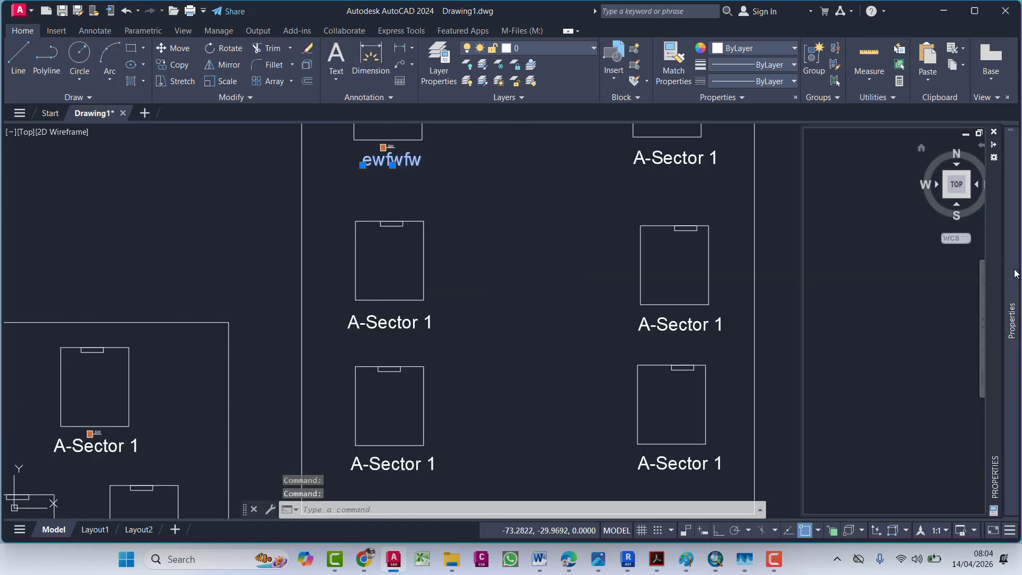
left_click(922, 304)
left_click(967, 305)
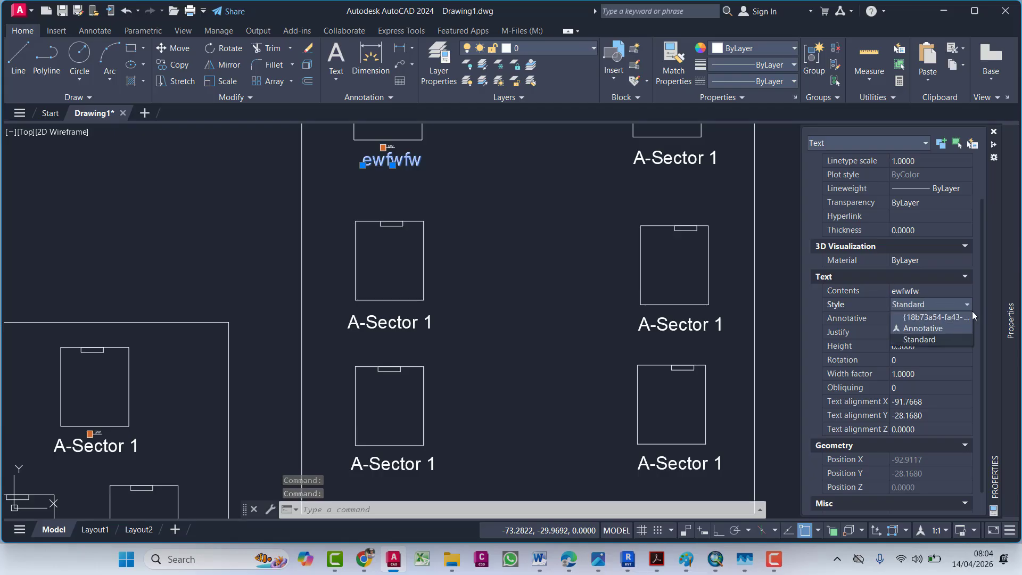
left_click(933, 341)
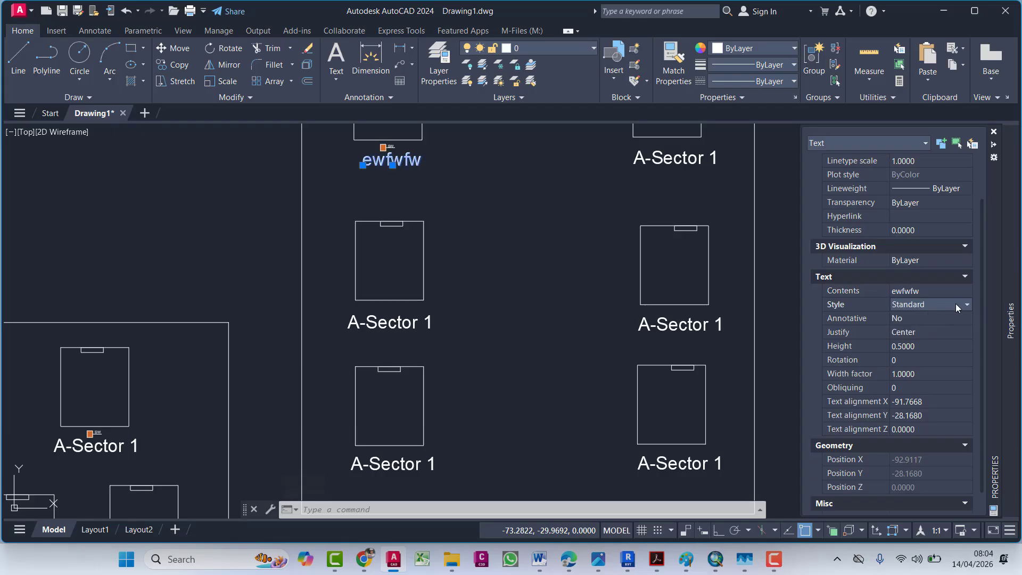
left_click(957, 303)
left_click(923, 329)
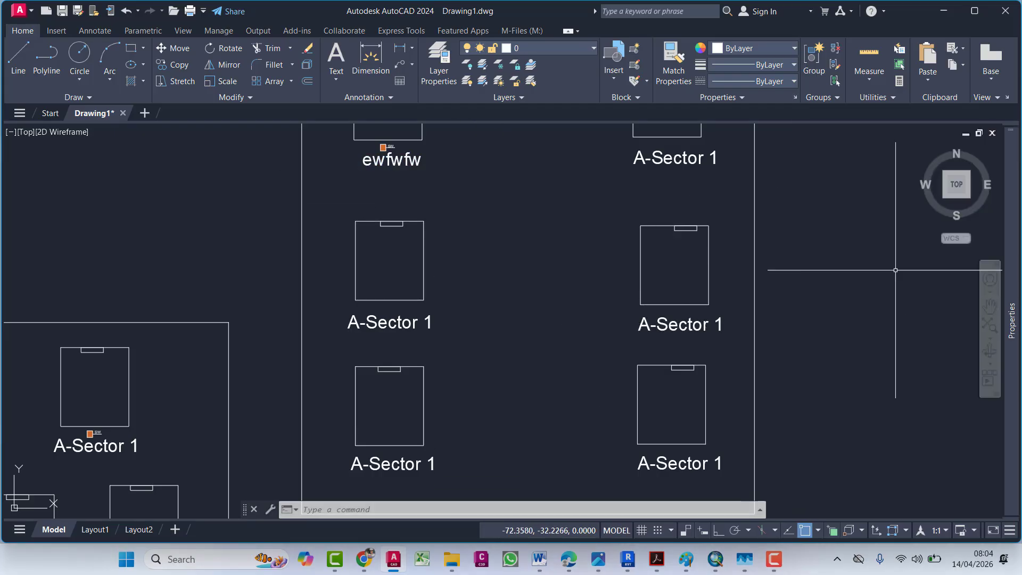
Step: Try yellow and 229,232,120 as the ewfwfw label's color, set it to blue, and clear the selection
left_click(384, 159)
mouse_move(1011, 175)
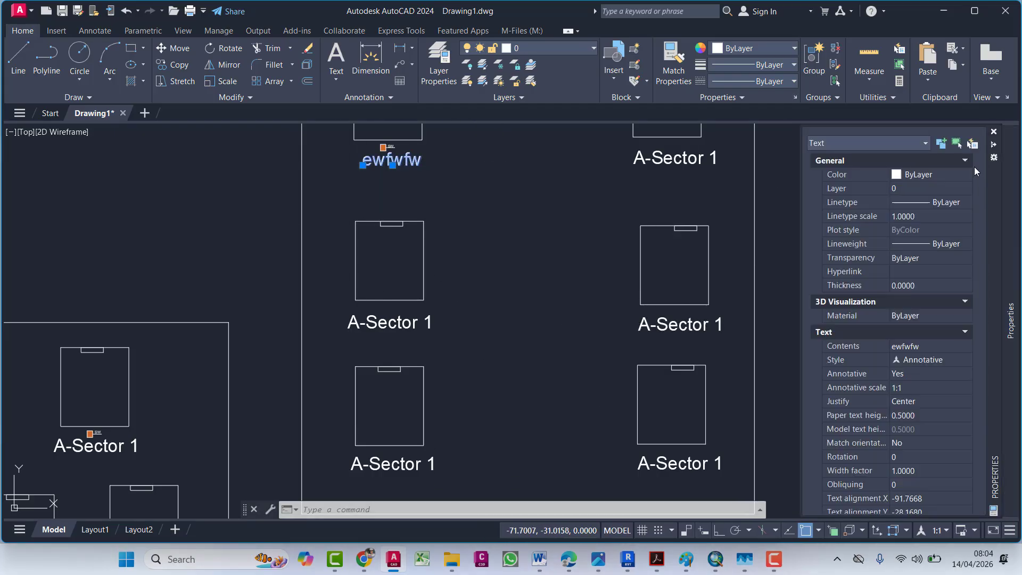
left_click(932, 177)
left_click(914, 222)
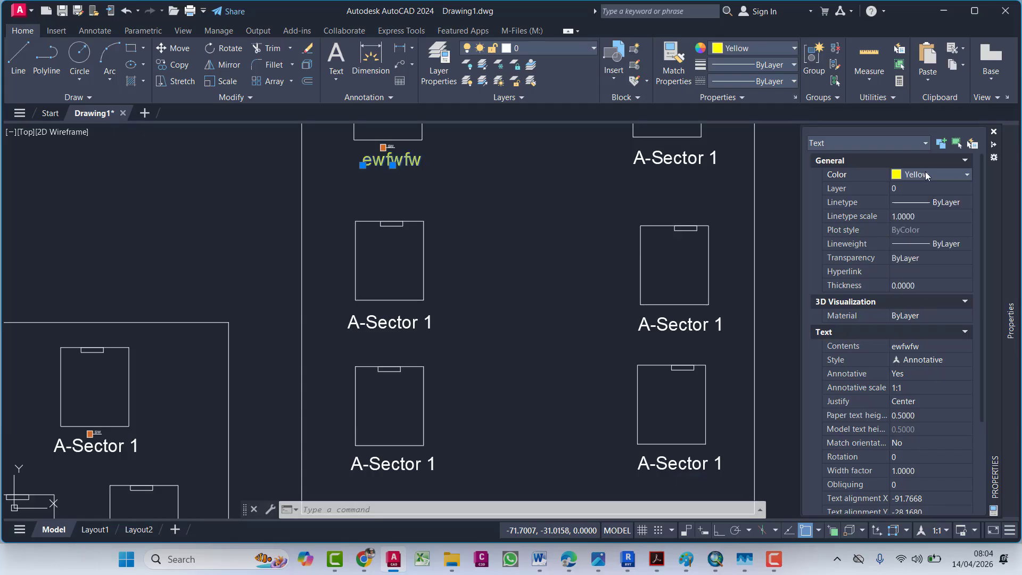
left_click(928, 176)
left_click(919, 265)
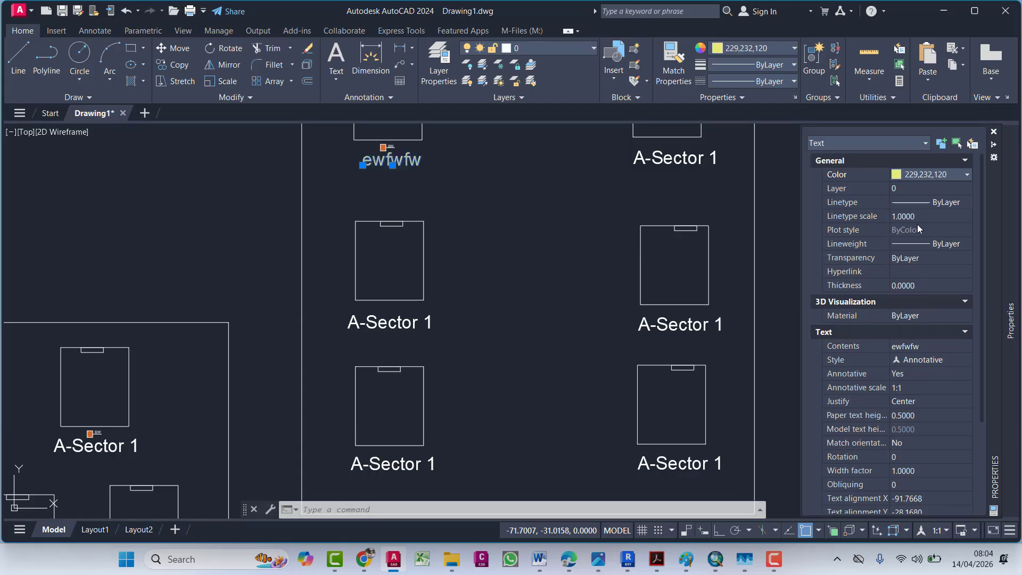
left_click(927, 174)
left_click(916, 258)
key("Escape")
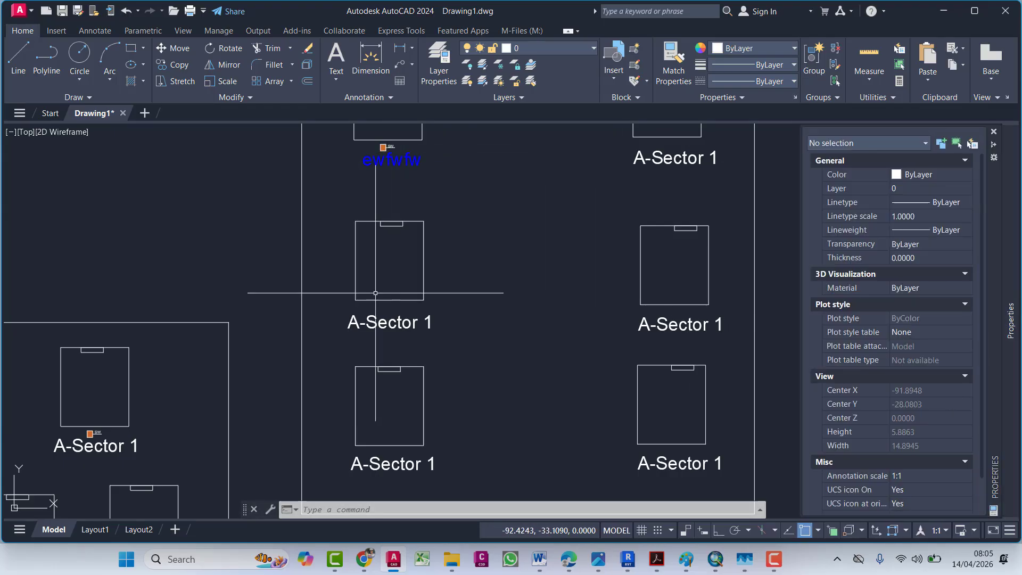
Step: Switch to Word to review the leader, multileader and block skills in the Lecture 4 checklist, and return to AutoCAD
left_click(539, 559)
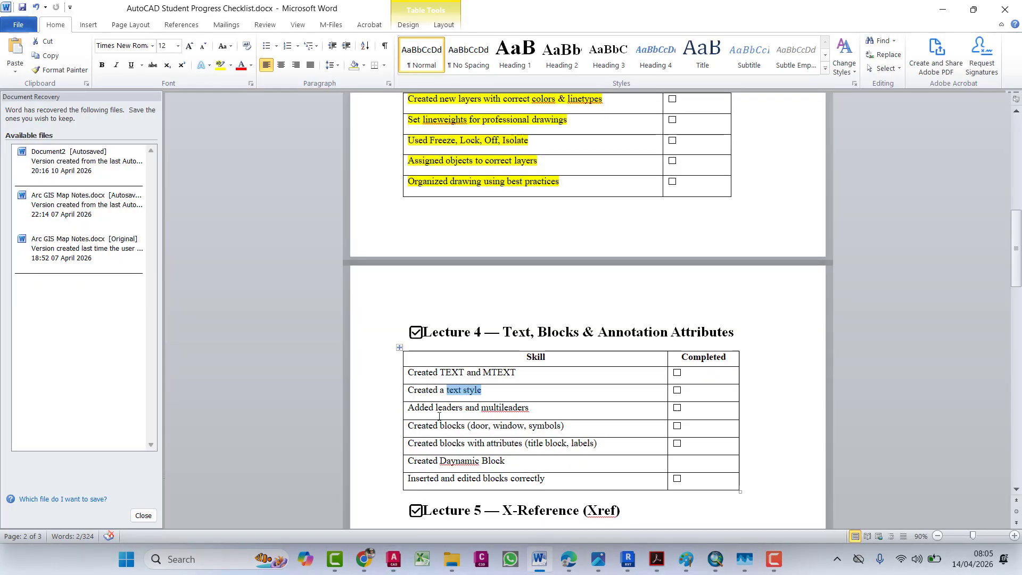
left_click_drag(530, 408, 411, 408)
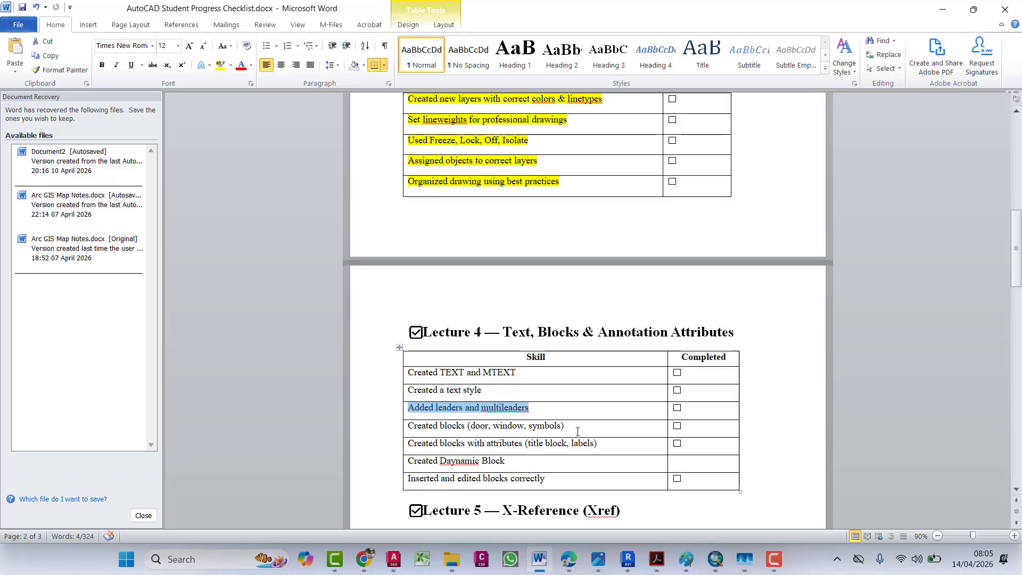
left_click_drag(577, 431, 524, 430)
left_click(540, 427)
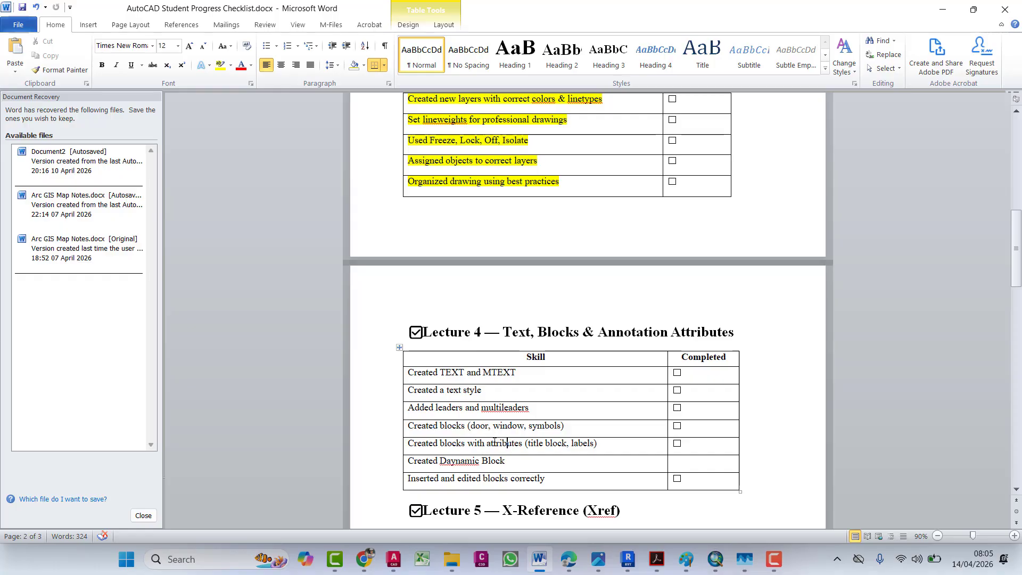
left_click(941, 10)
Step: Examine the frames of A-Sector and B Sector units across the drawing, including their symbols and leader labels
scroll(541, 336, "down", 6)
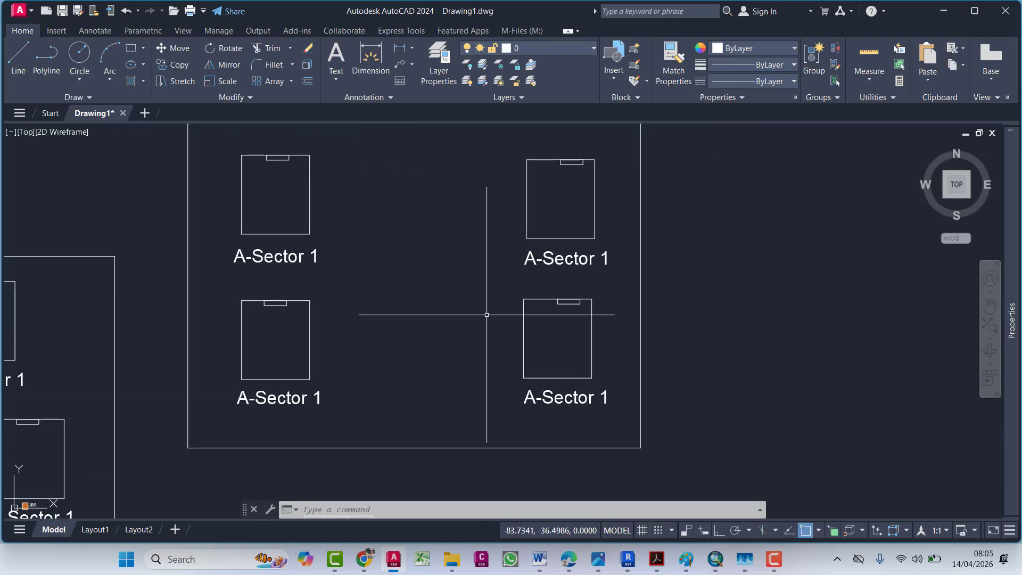
scroll(504, 336, "down", 2)
middle_click_drag(771, 302, 466, 312)
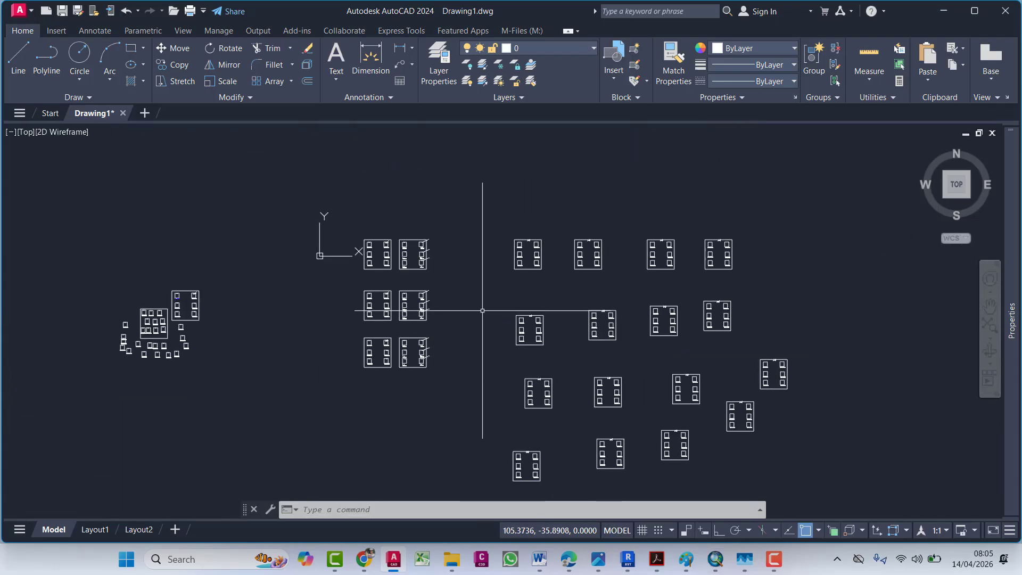
scroll(365, 249, "up", 4)
scroll(562, 289, "up", 2)
middle_click_drag(563, 290, 380, 285)
scroll(708, 215, "up", 4)
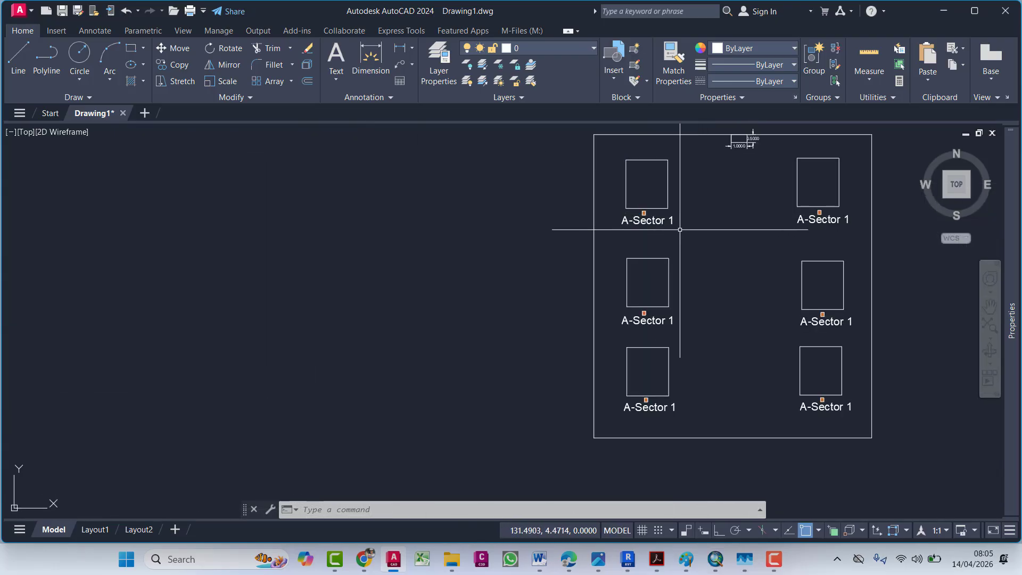
scroll(632, 253, "down", 10)
mouse_move(663, 290)
middle_mouse_down()
mouse_move(673, 287)
mouse_move(498, 269)
middle_mouse_up()
scroll(372, 241, "up", 2)
scroll(304, 223, "up", 3)
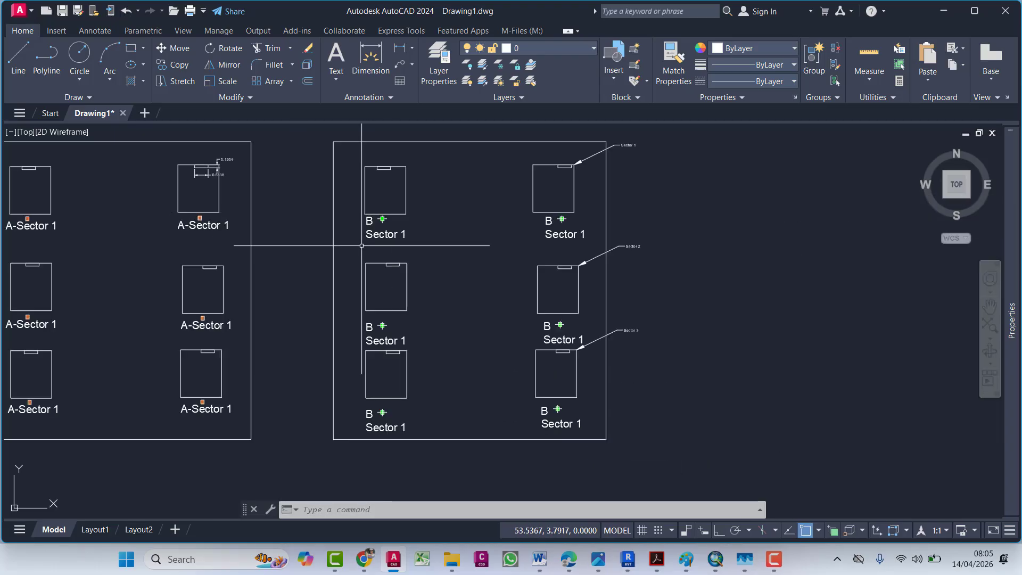
scroll(363, 244, "down", 3)
scroll(372, 277, "down", 3)
mouse_move(373, 314)
middle_mouse_down()
mouse_move(389, 329)
mouse_move(430, 269)
middle_mouse_up()
scroll(430, 268, "down", 3)
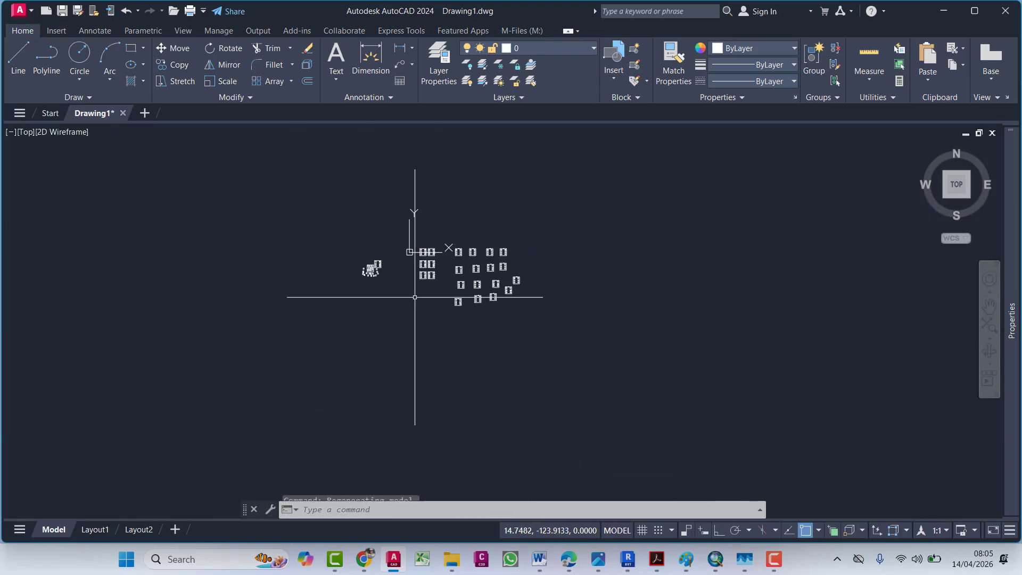
Step: Erase all the units and frames in the drawing
left_click(585, 222)
left_click(276, 356)
key("Delete")
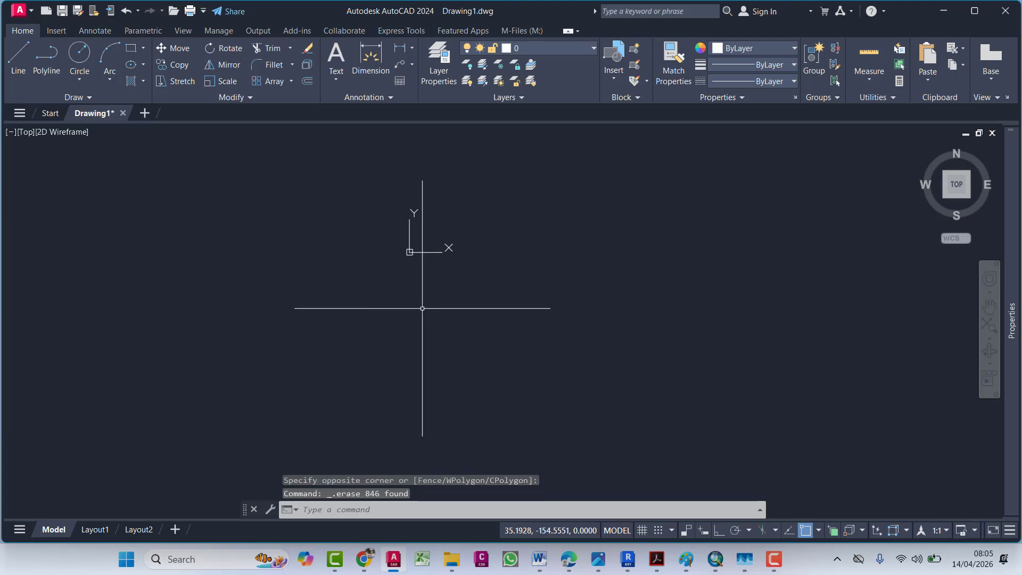
Step: Switch to Word to check the skill about blocks with attributes for title blocks and labels, and return to AutoCAD
mouse_move(540, 559)
left_click(532, 516)
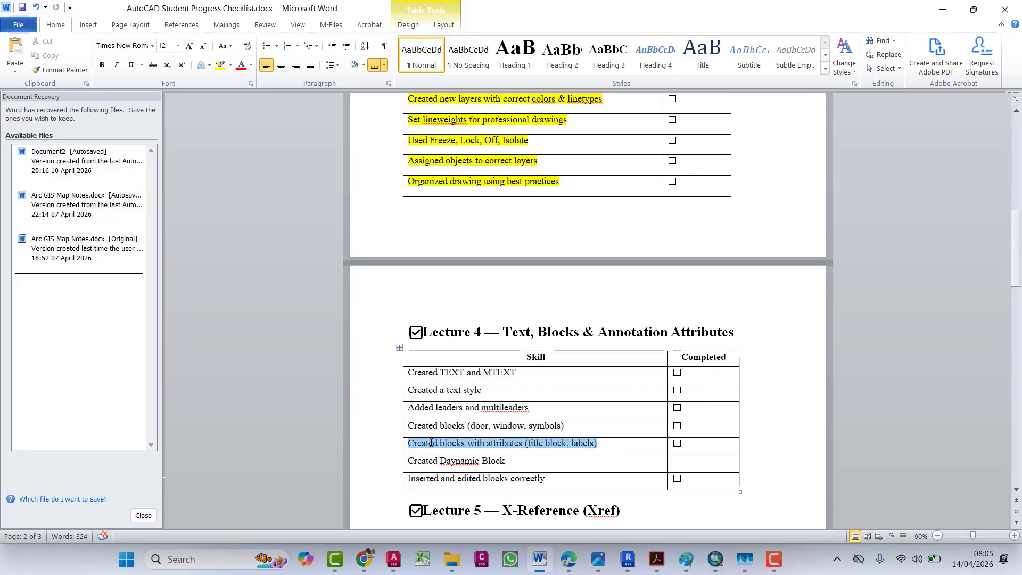
left_click(943, 12)
key("Escape")
key("Escape")
key("Escape")
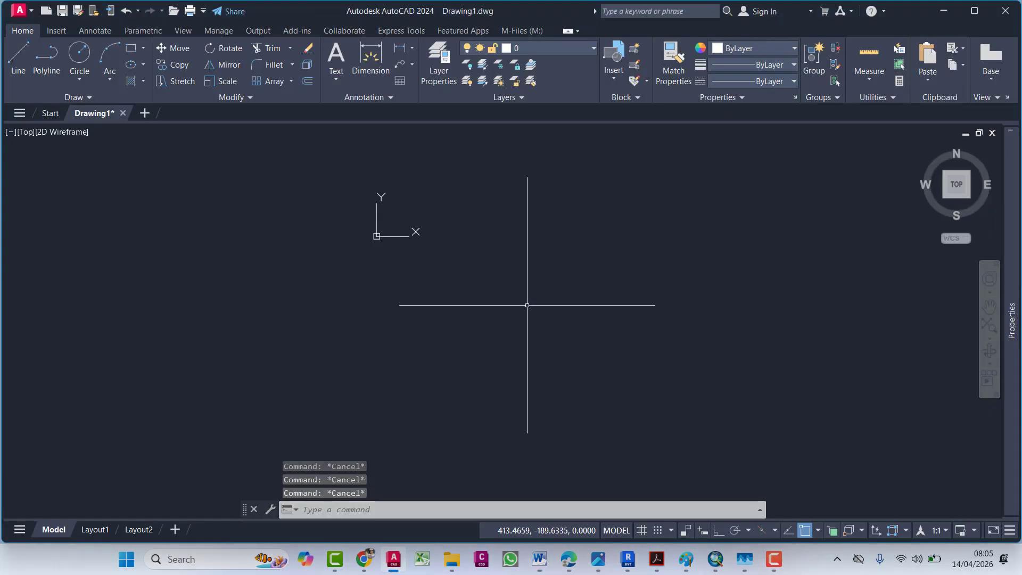
Step: Draw a rectangle about twice as wide as it is tall in the empty drawing as a table outline
type("rec")
key("Return")
scroll(426, 233, "up", 8)
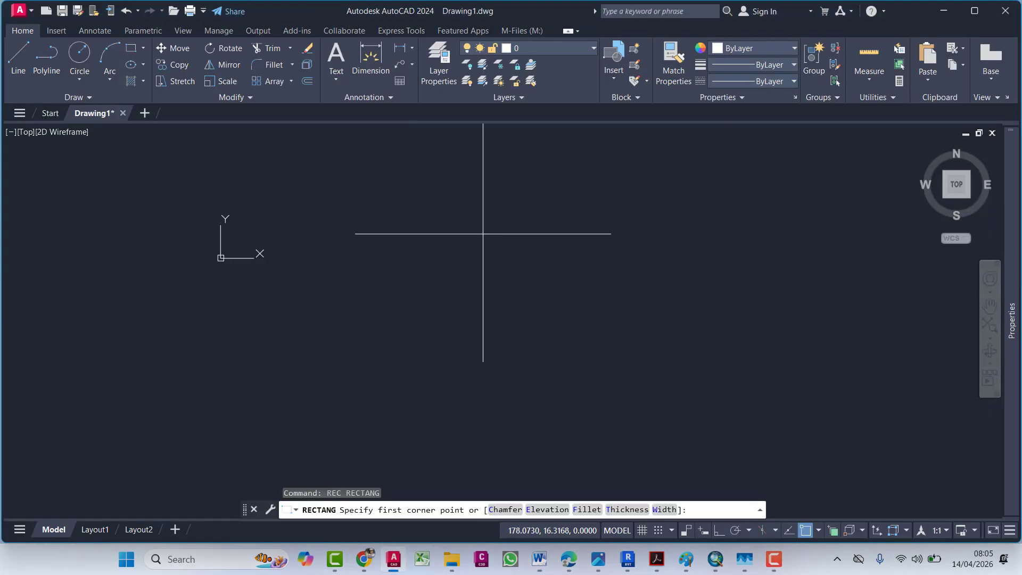
left_click(422, 250)
left_click(686, 380)
key("Escape")
key("Escape")
key("Escape")
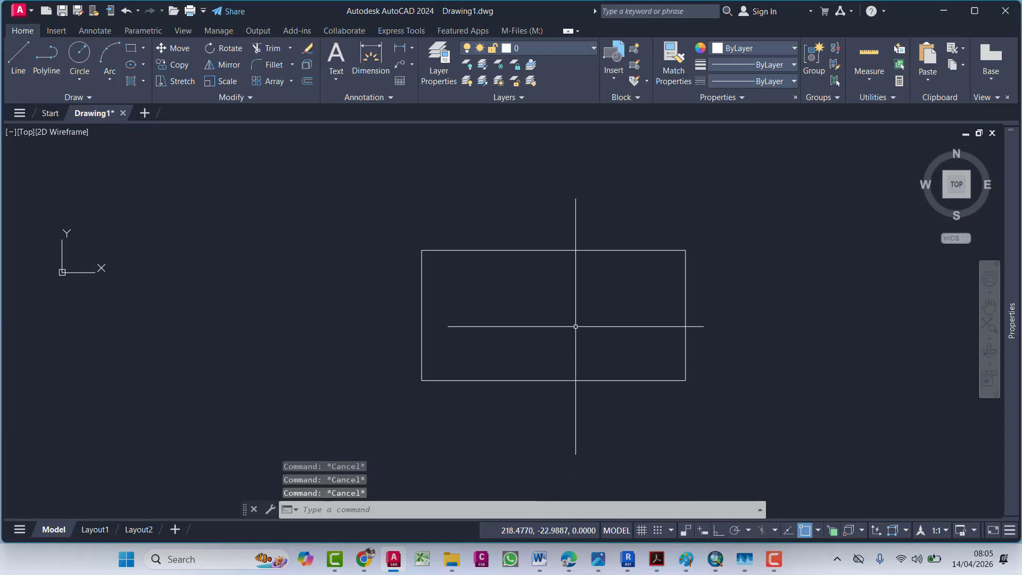
Step: Draw a vertical polyline from the rectangle's upper edge to its lower edge, near the left side, as a column divider
type("pl")
key("Return")
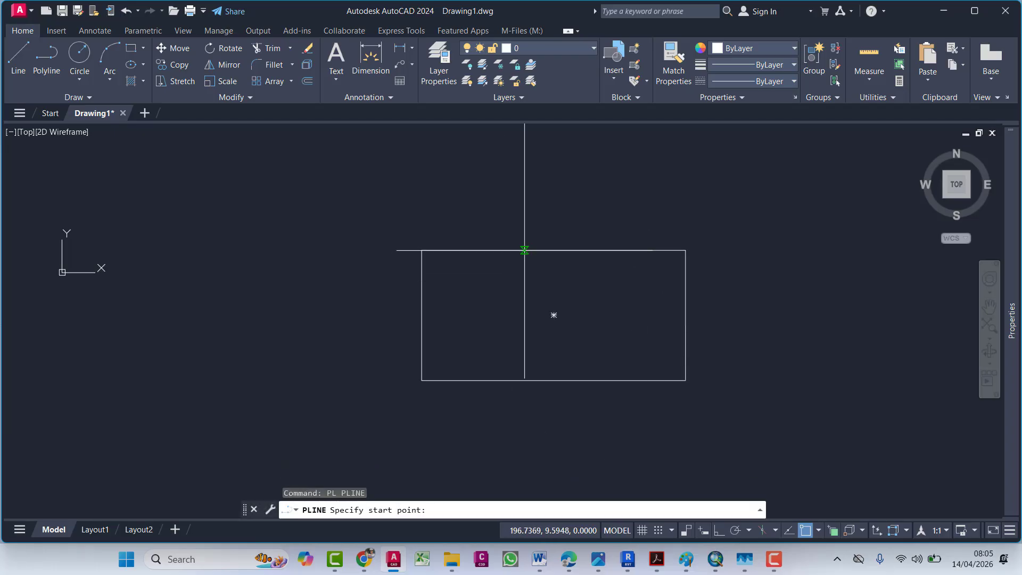
left_click(458, 250)
left_click(458, 380)
key("Escape")
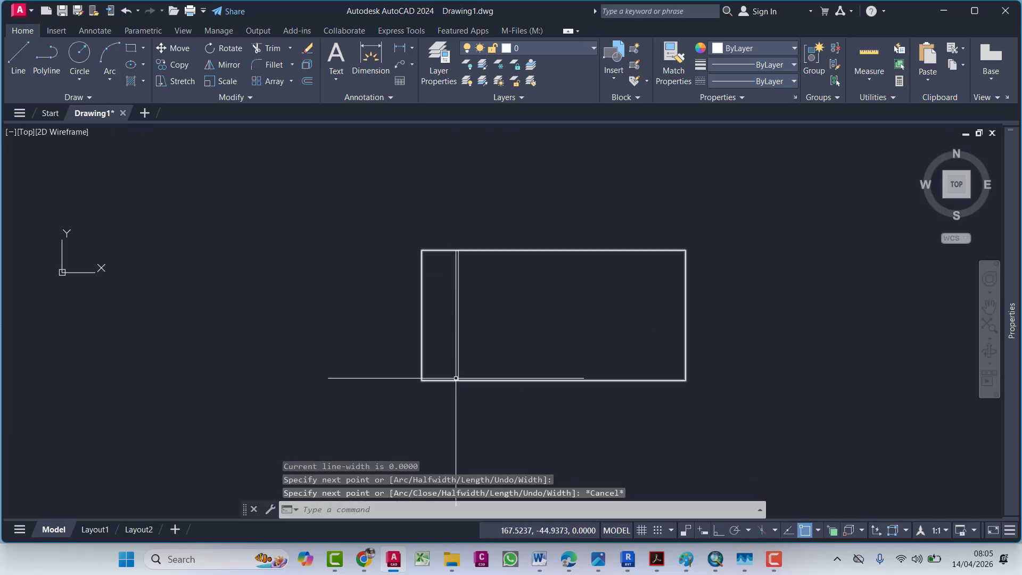
Step: Draw two horizontal polylines across the full width of the rectangle to divide it into three rows
key("Return")
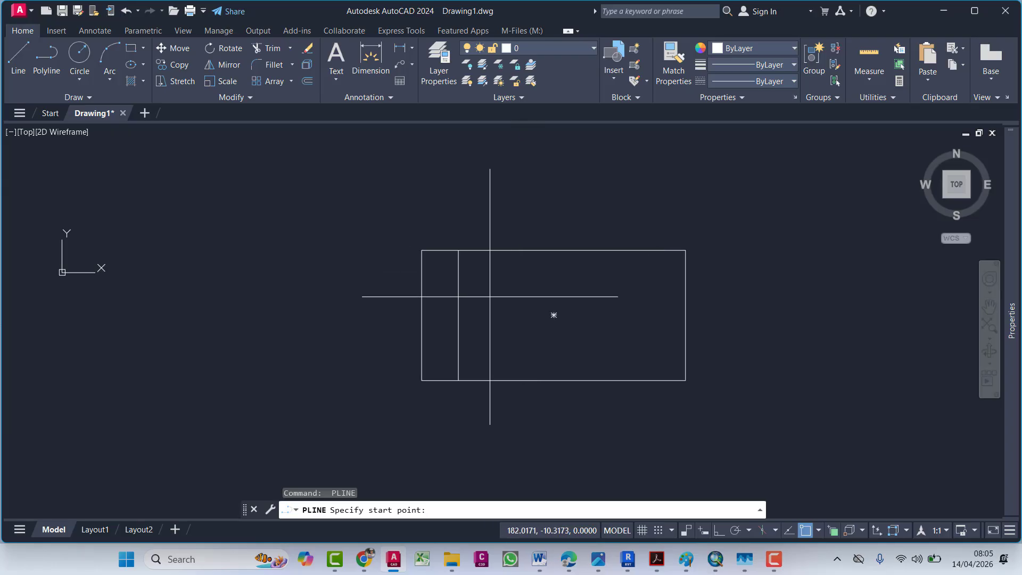
type("pl")
key("Return")
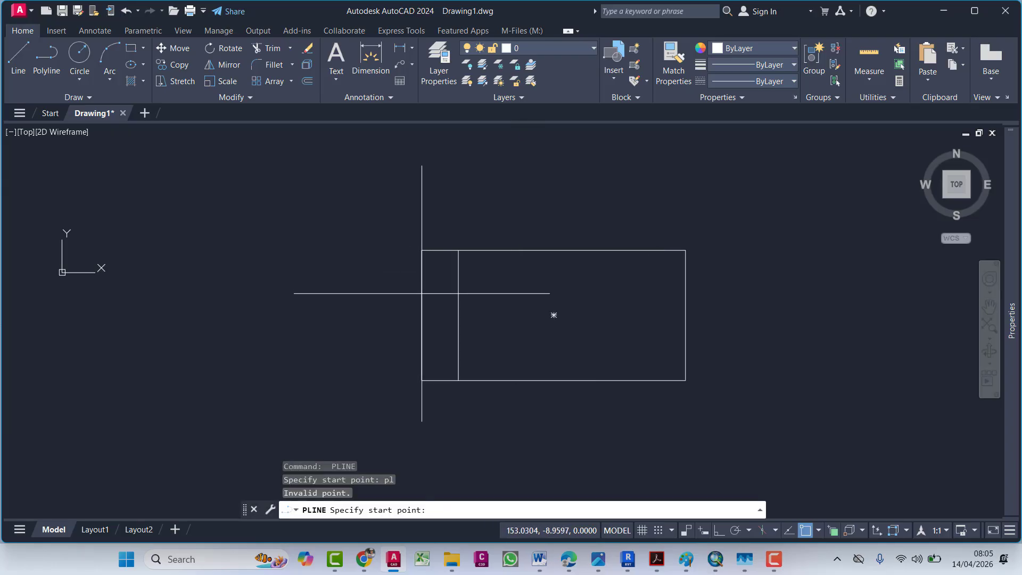
left_click(421, 288)
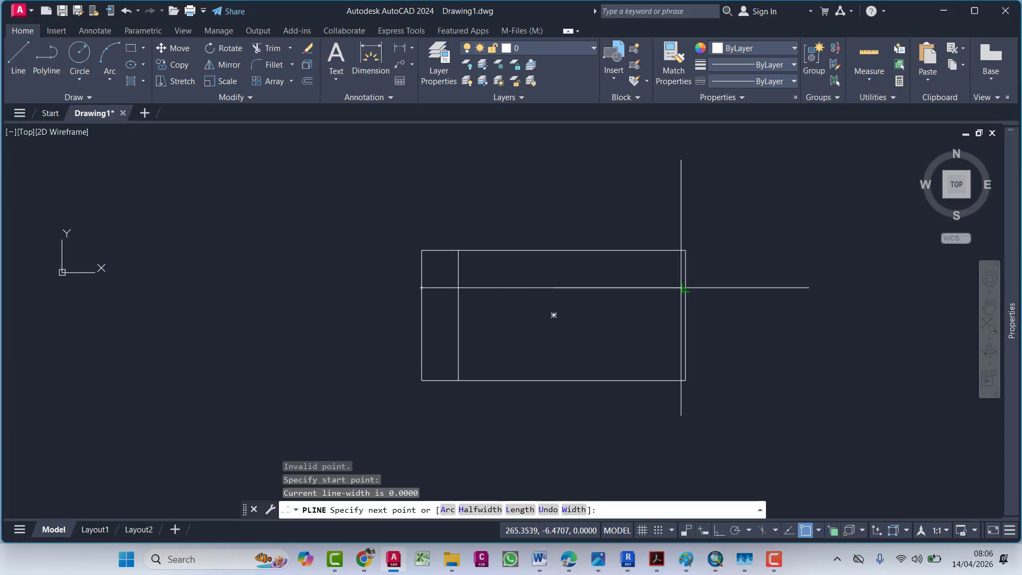
left_click(686, 288)
key("Return")
key("Return")
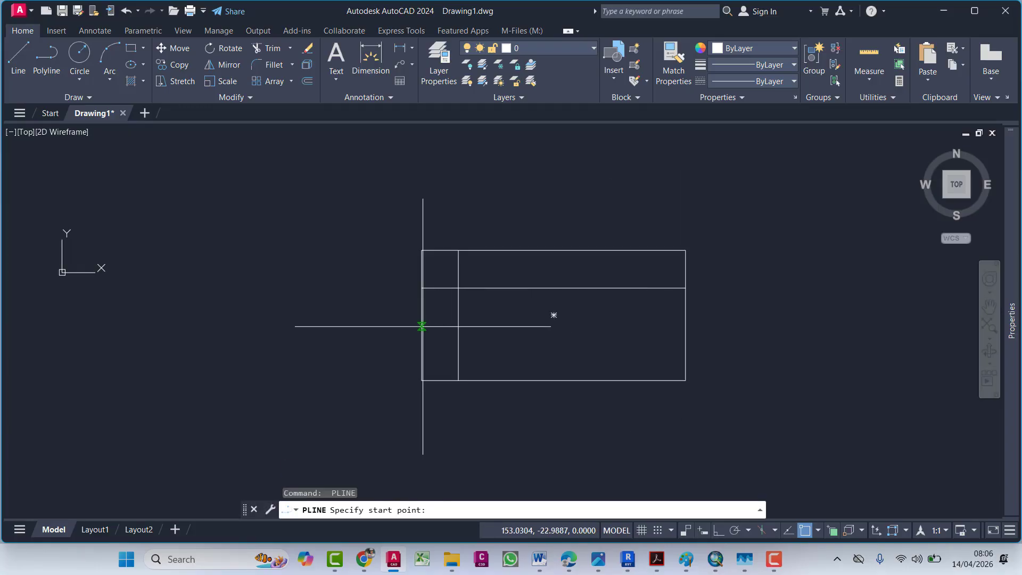
left_click(422, 326)
left_click(686, 325)
key("Escape")
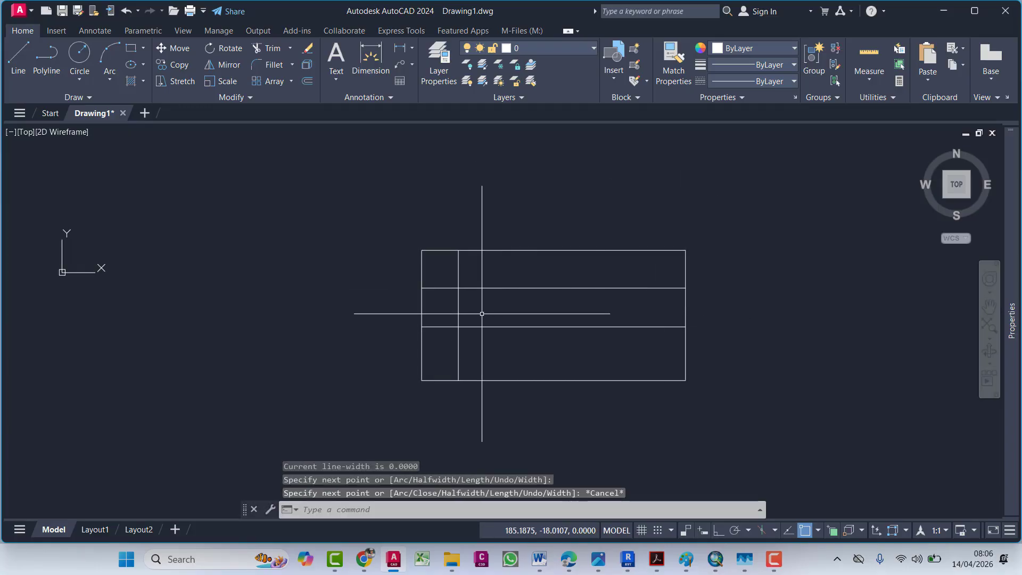
Step: Move the vertical column divider to the right so the first column takes about a third of the table's width
left_click(463, 266)
left_click(452, 266)
type("m")
key("Return")
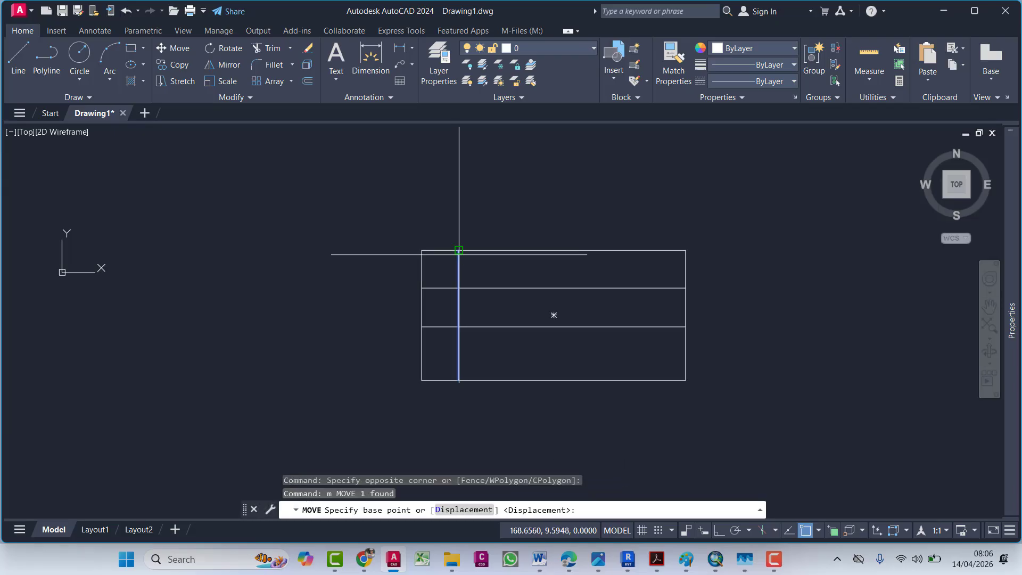
left_click(458, 250)
key("Escape")
key("Escape")
scroll(498, 370, "down", 10)
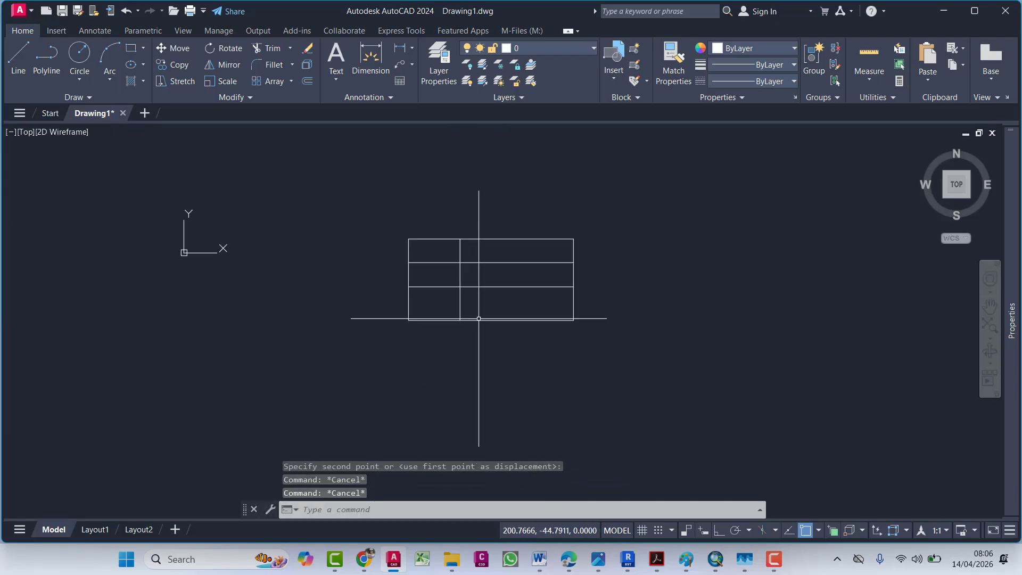
scroll(490, 292, "up", 6)
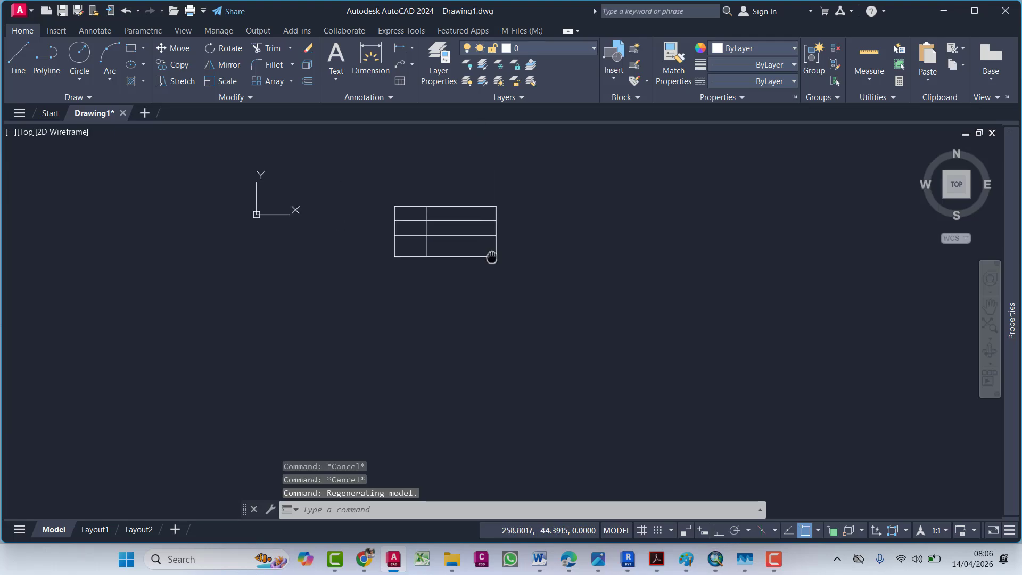
left_click(543, 232)
left_click(401, 330)
type("b")
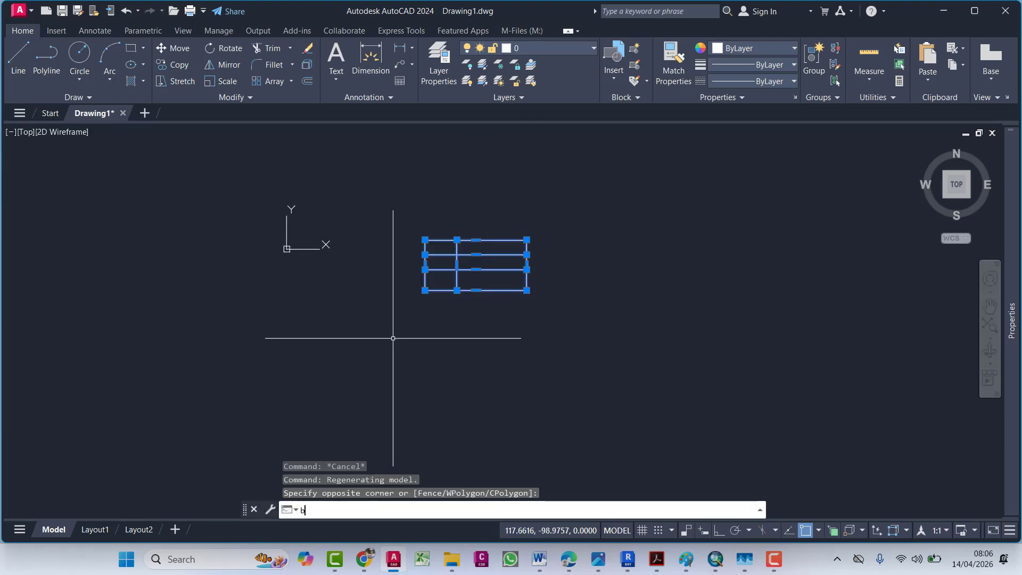
key("Return")
key("Escape")
key("Escape")
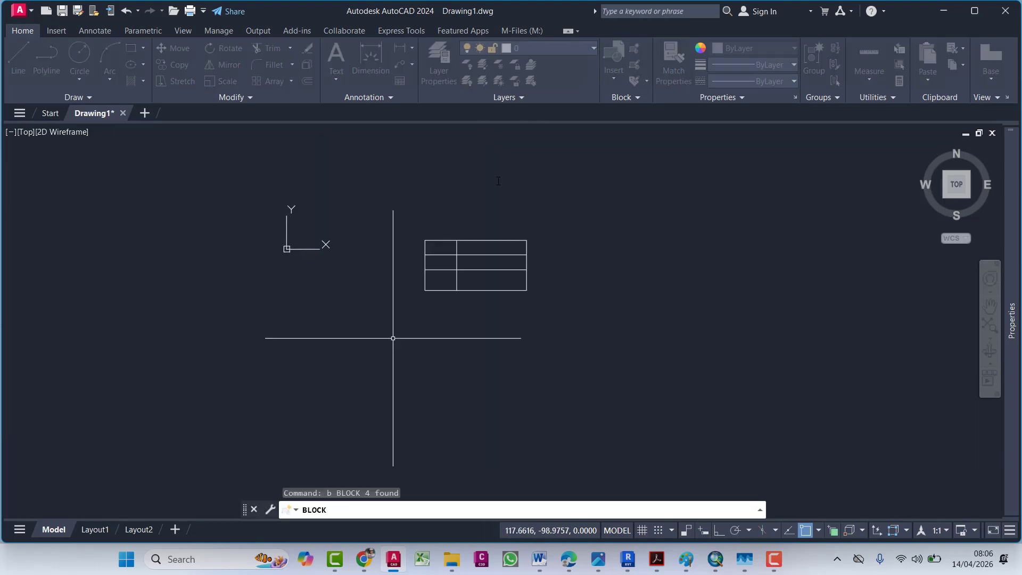
Step: Add the multiline text "Drawing Number" in the top row of the table's first column
scroll(518, 286, "up", 2)
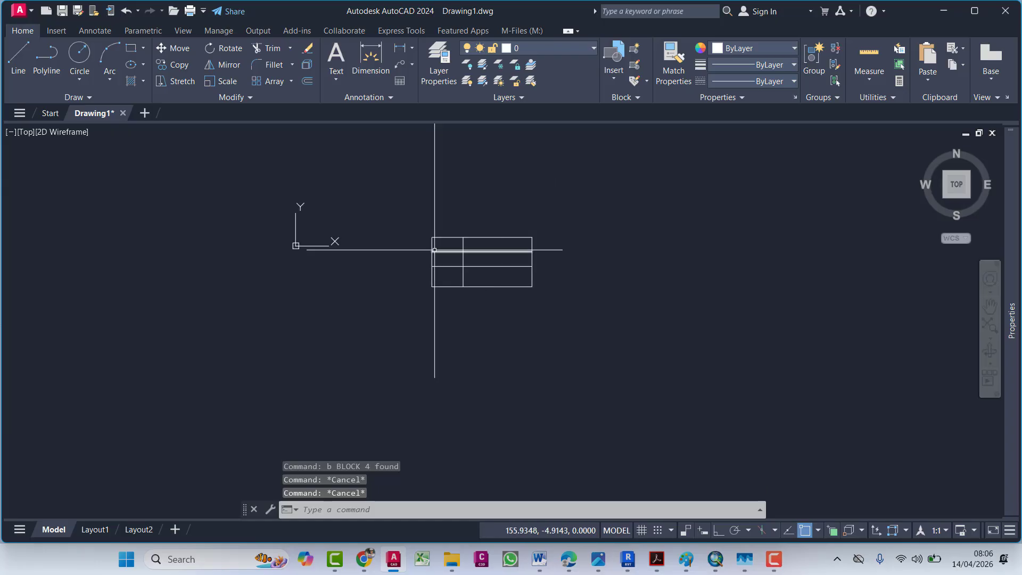
scroll(442, 249, "up", 2)
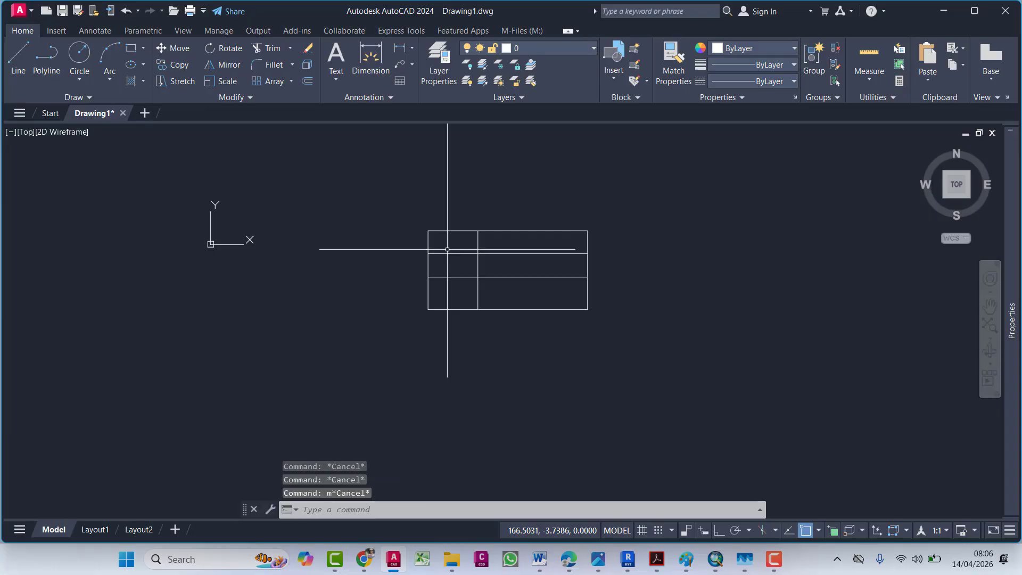
type("T")
key("Return")
scroll(476, 247, "up", 6)
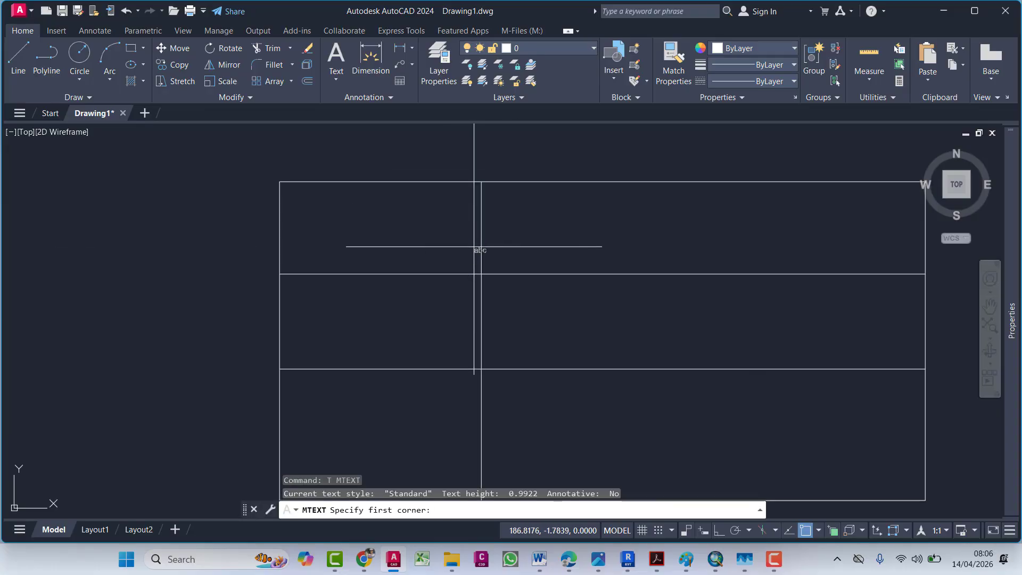
left_click(330, 218)
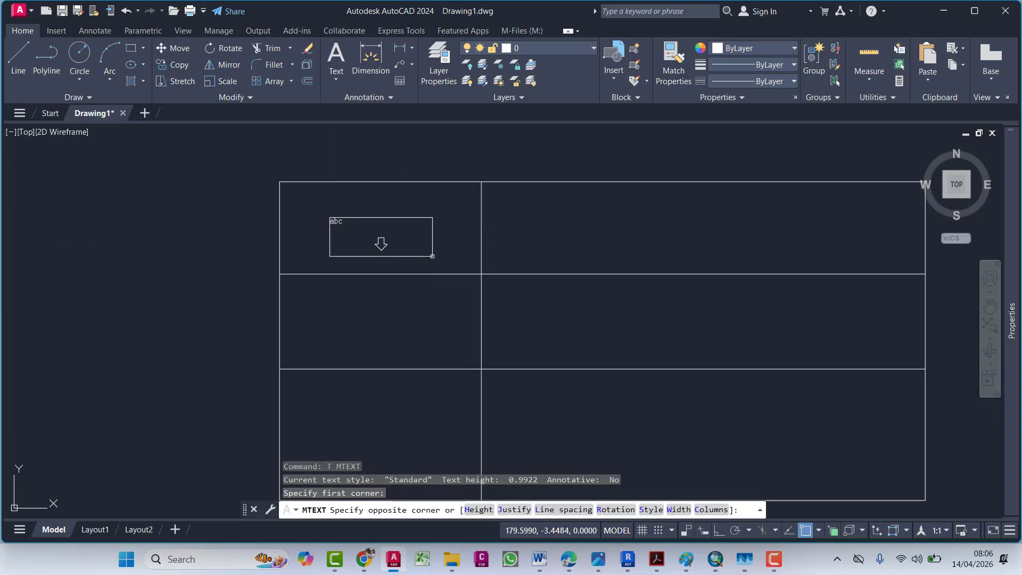
left_click(432, 256)
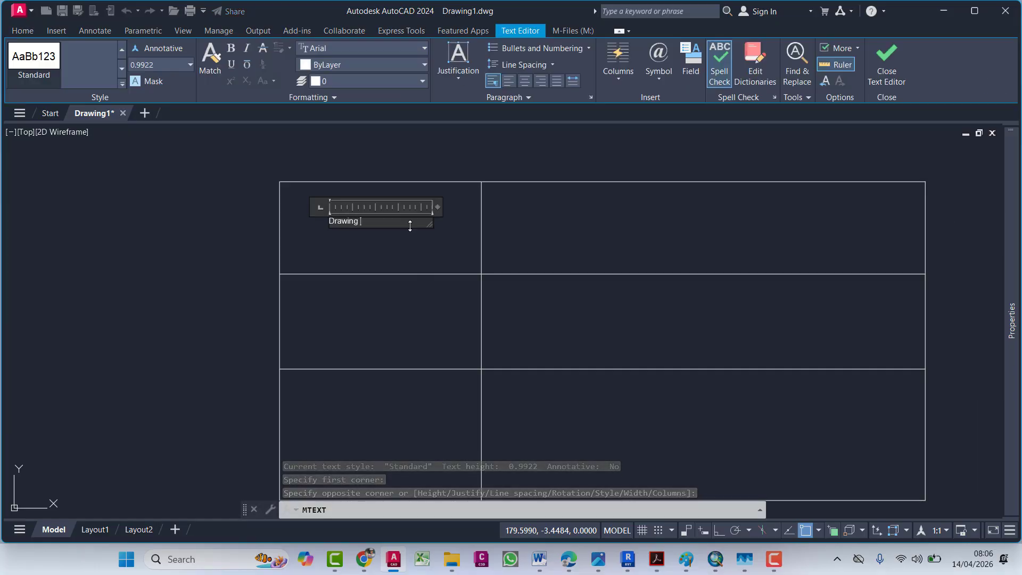
type("Drawing Number")
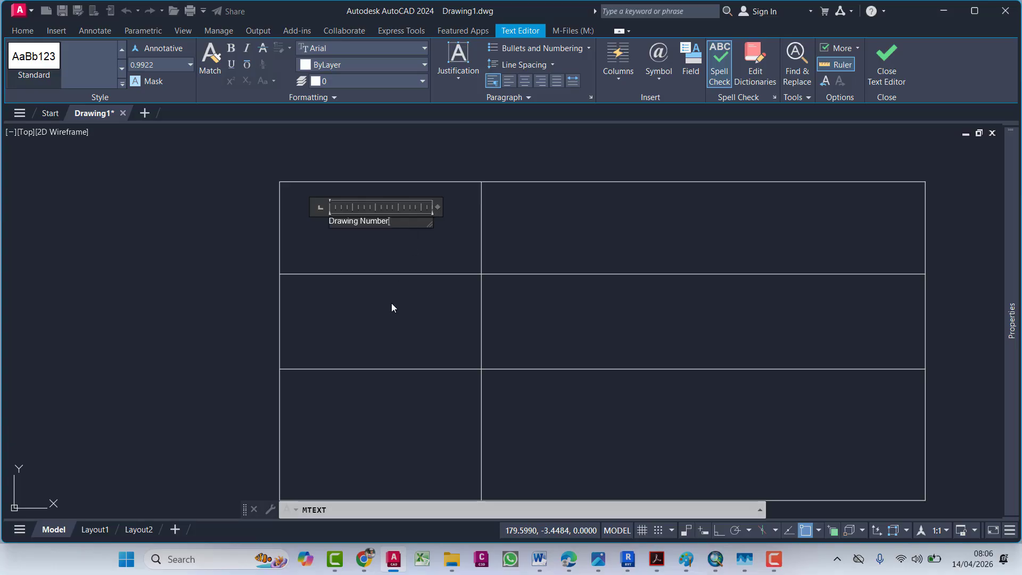
key("Escape")
key("Escape")
Step: Copy the "Drawing Number" text straight down into the second and third rows with Ortho on
left_click(393, 210)
left_click(358, 237)
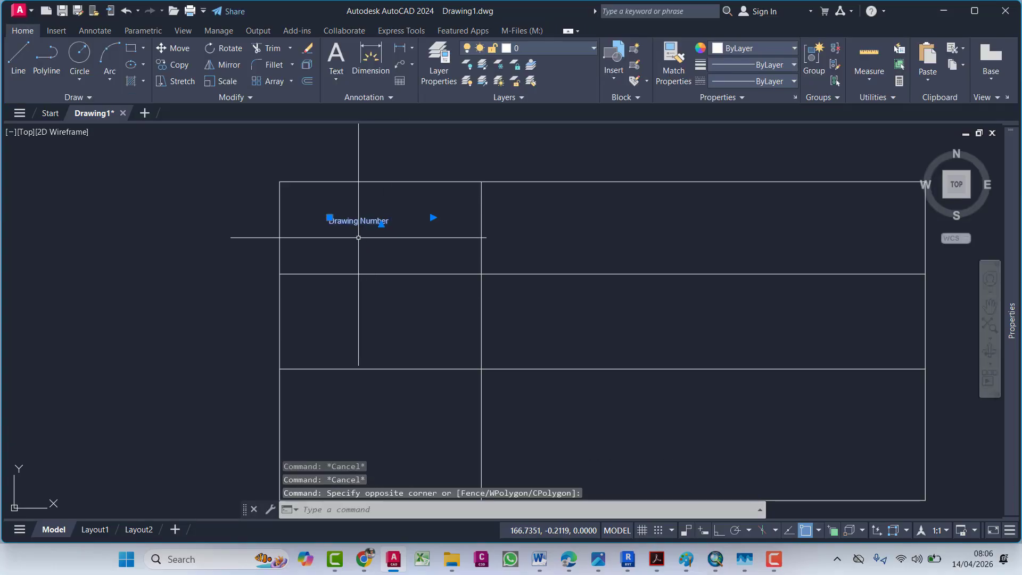
type("co")
key("Return")
left_click(382, 258)
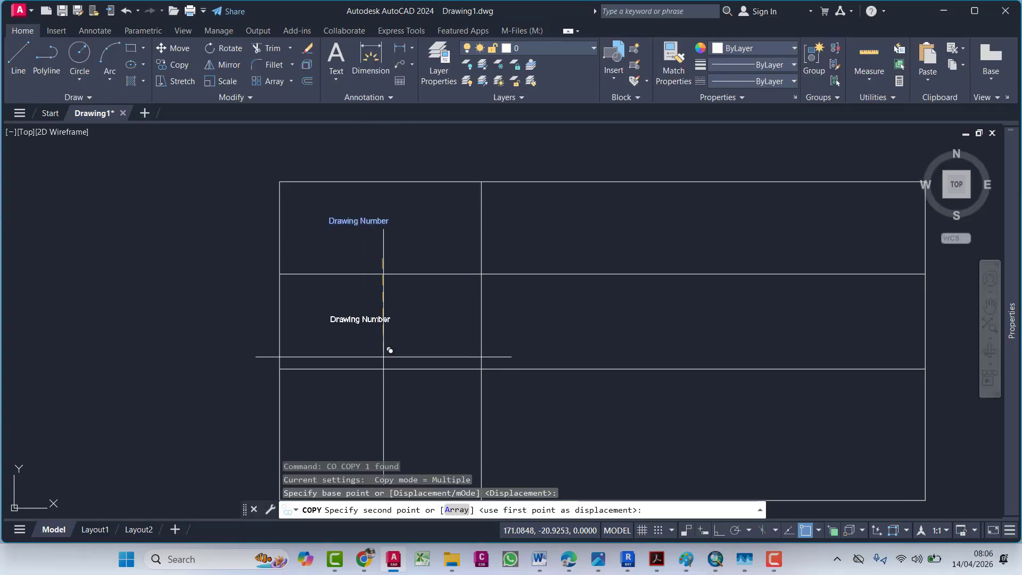
key("F8")
left_click(388, 347)
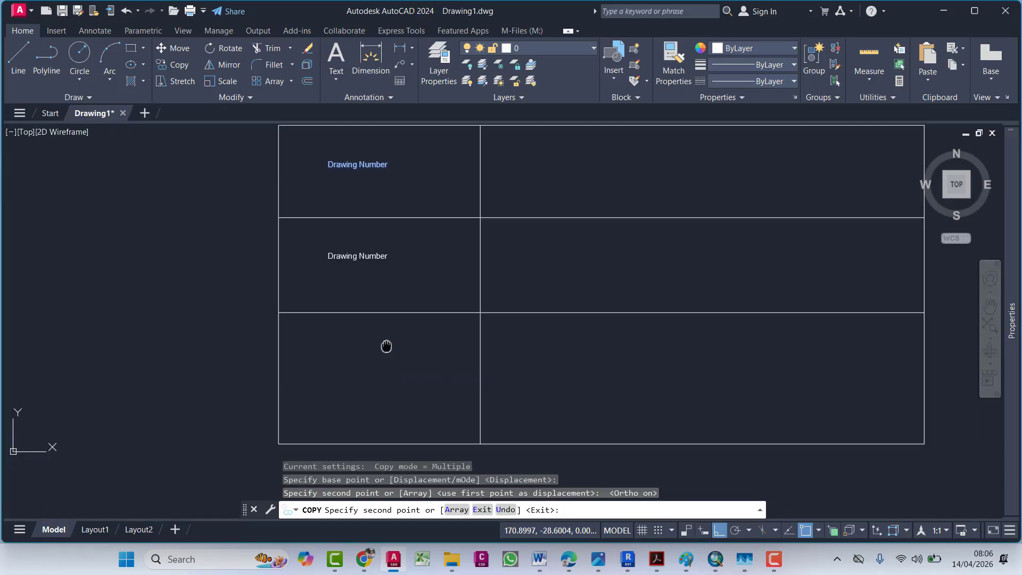
key("Escape")
middle_click_drag(402, 321, 410, 447)
left_click(421, 210)
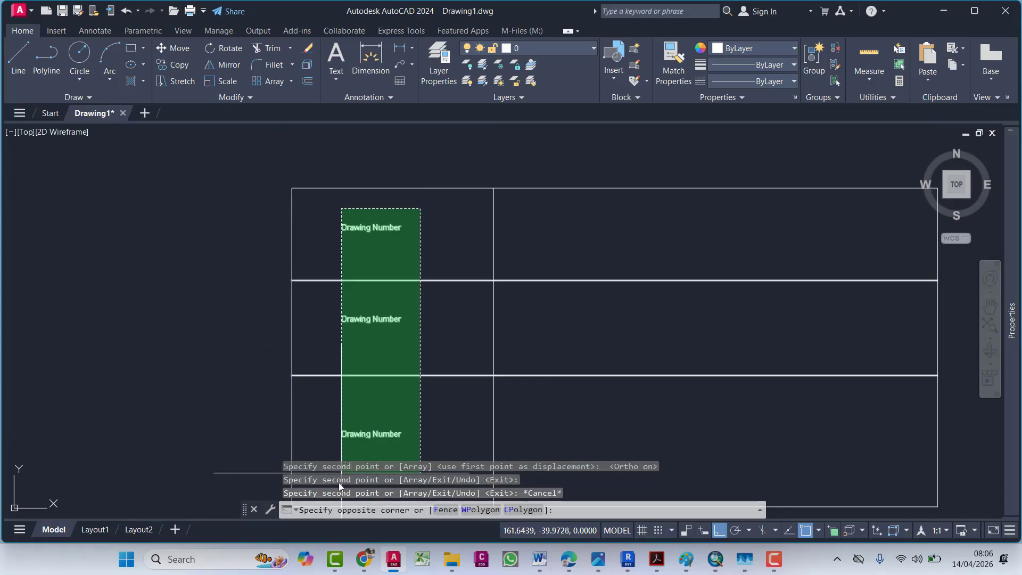
left_click(346, 436)
key("Escape")
Step: Set the text height of all three "Drawing Number" labels to 1.5
left_click(324, 209)
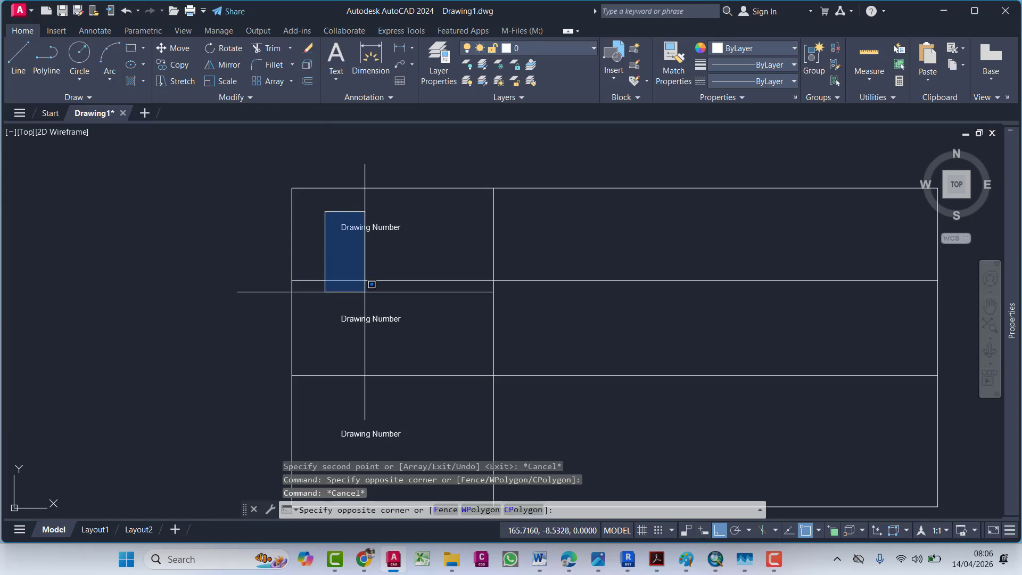
middle_click_drag(369, 351, 395, 267)
left_click(456, 380)
mouse_move(1012, 320)
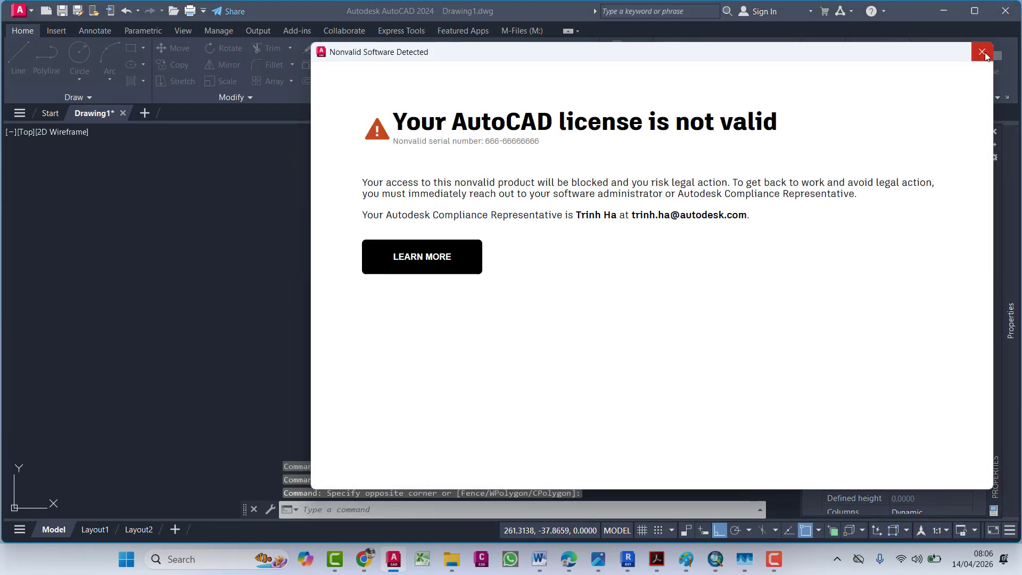
left_click(982, 52)
type("1.")
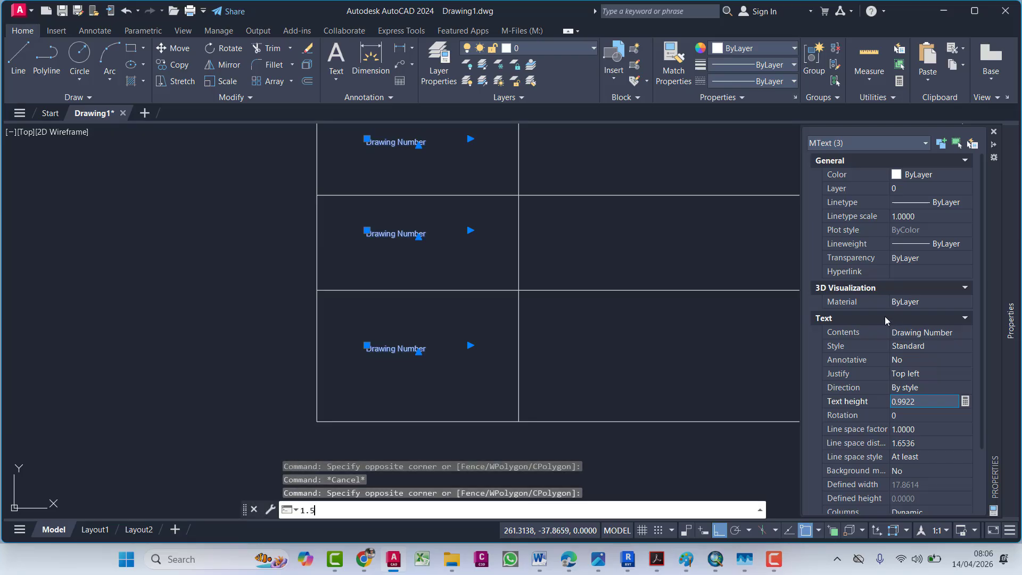
type("5")
key("Return")
left_click(931, 403)
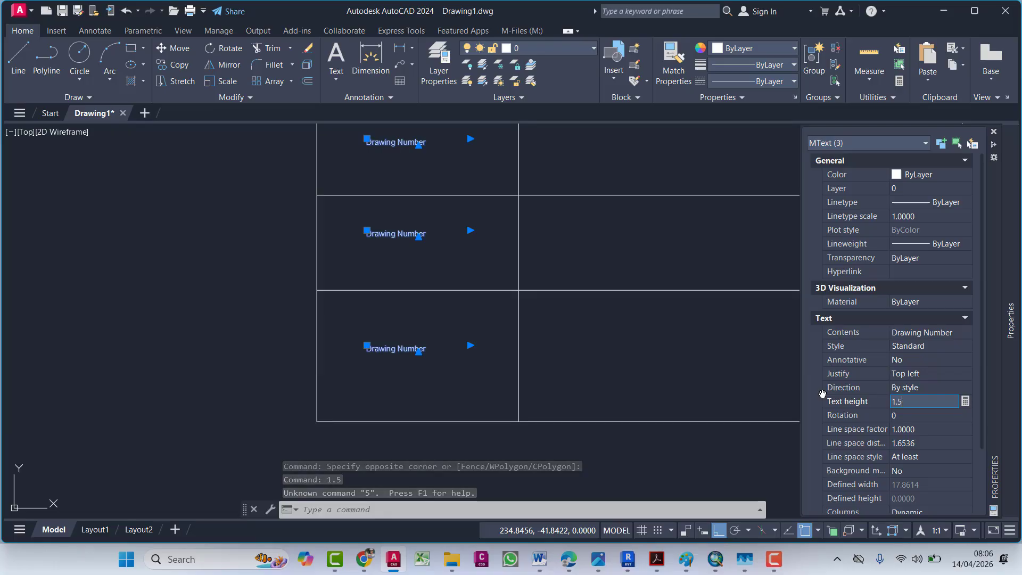
key("Return")
key("Escape")
key("Escape")
key("ctrl+1")
scroll(480, 346, "down", 4)
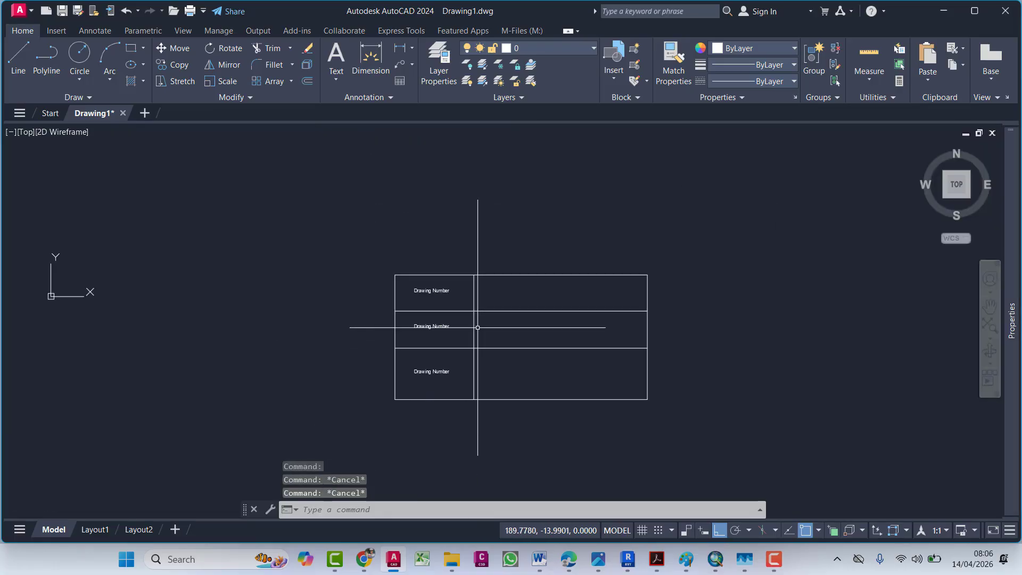
Step: Create a block named Text from the whole table with its three labels
scroll(463, 299, "up", 2)
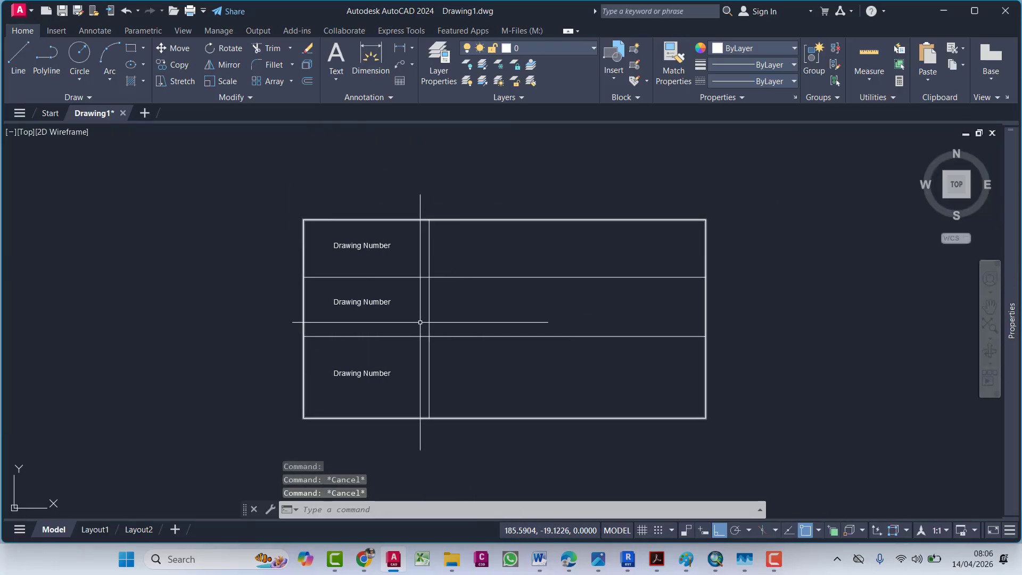
left_click(225, 185)
left_click(805, 455)
type("b")
key("Return")
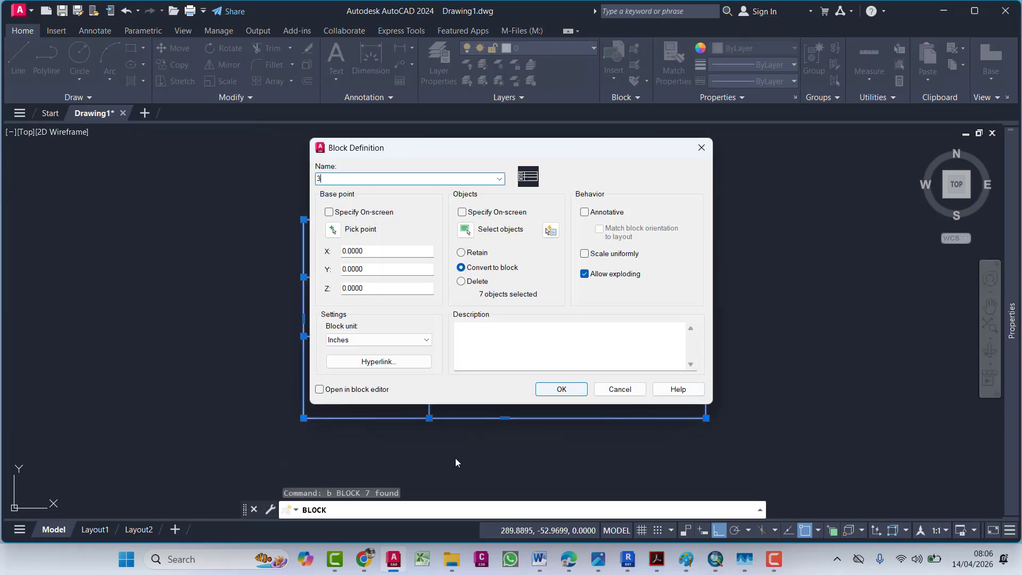
type("Title")
key("Return")
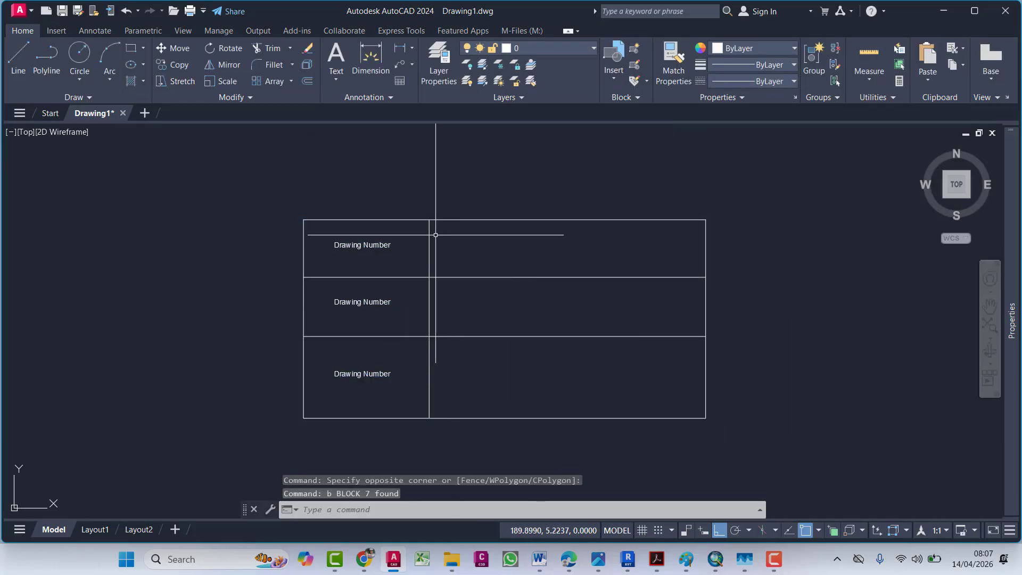
double_click(360, 249)
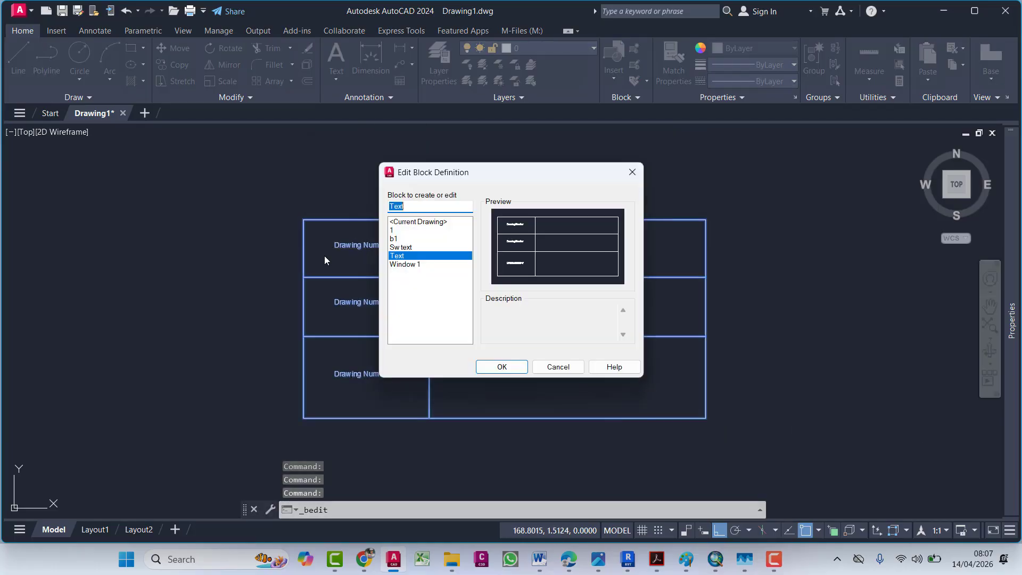
key("Escape")
key("Escape")
key("Escape")
Step: Try to edit the top row's label inside the Text block's editor, and close the block editor
double_click(352, 239)
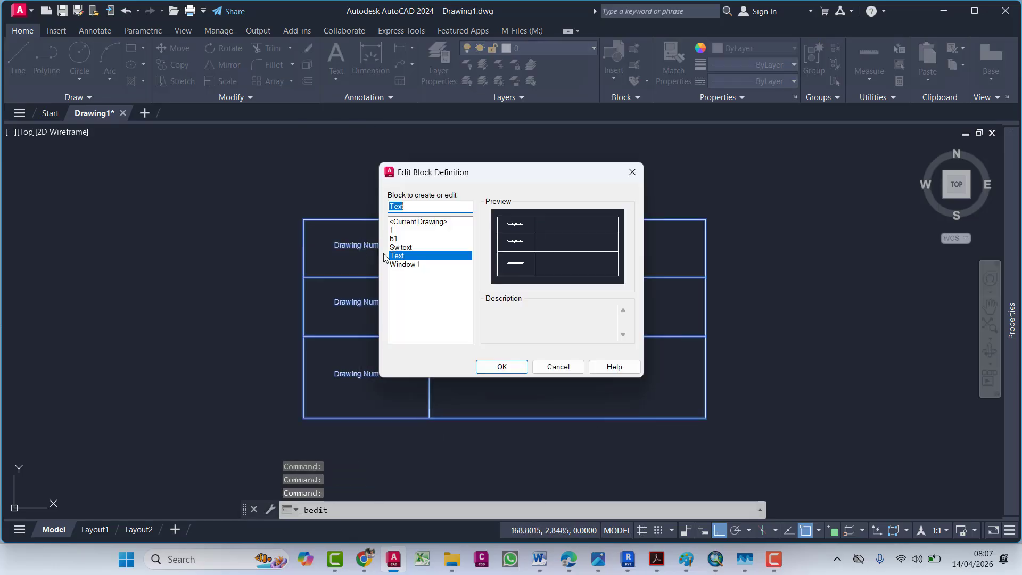
left_click(493, 369)
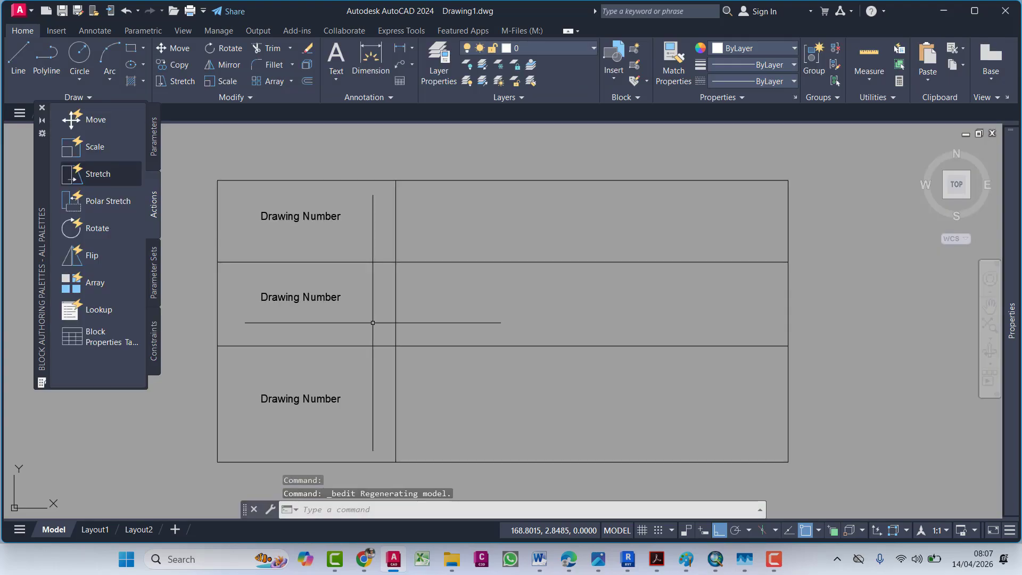
left_click(259, 220)
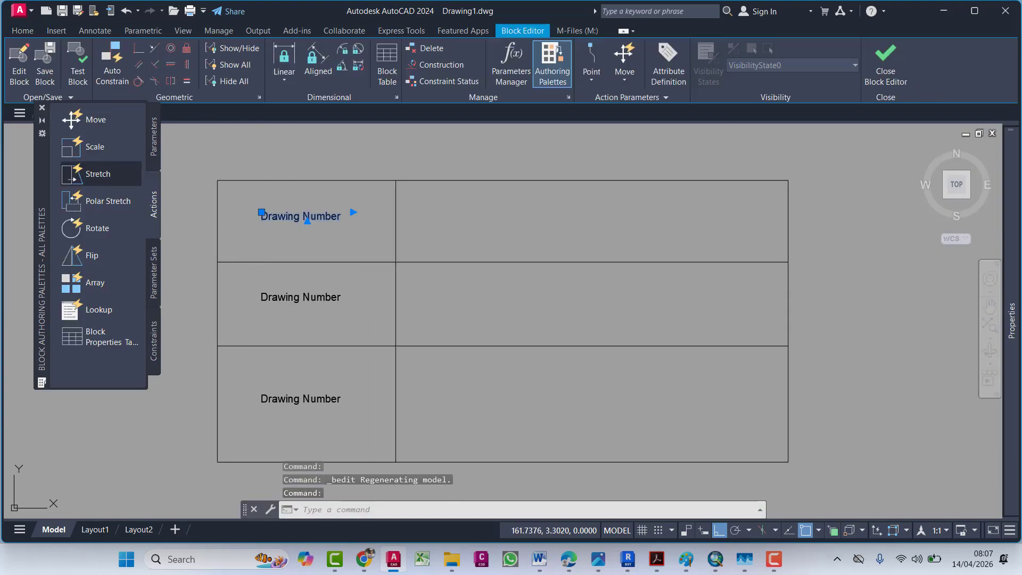
double_click(259, 217)
left_click(927, 69)
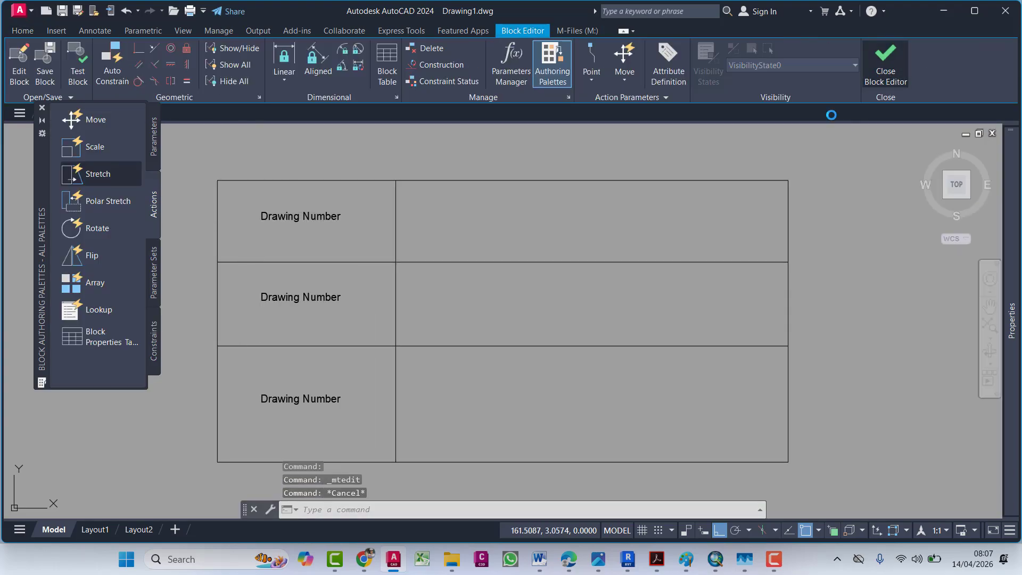
Step: Explode the table block back into separate lines and texts
left_click(463, 246)
left_click(468, 189)
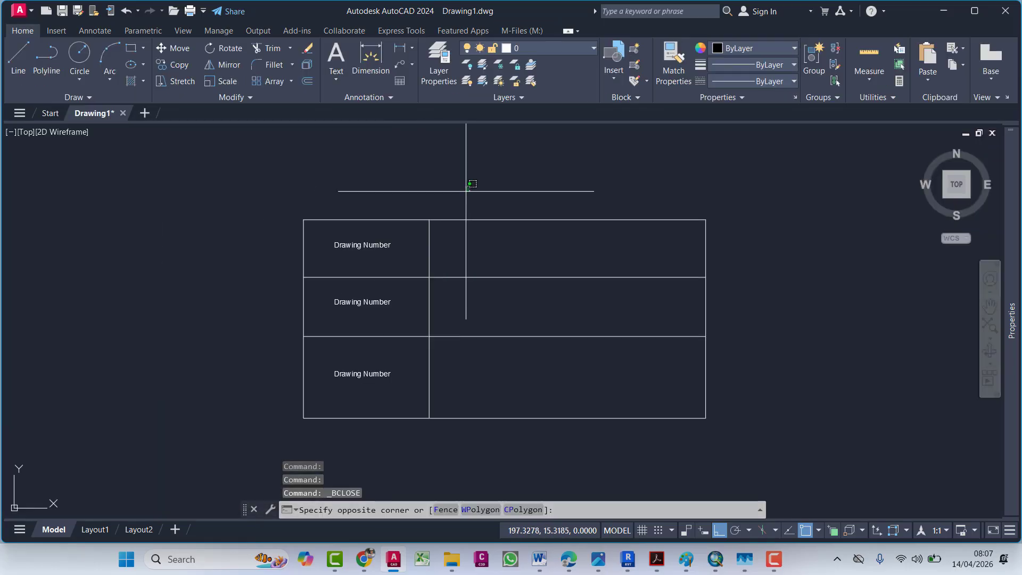
type("x")
key("Return")
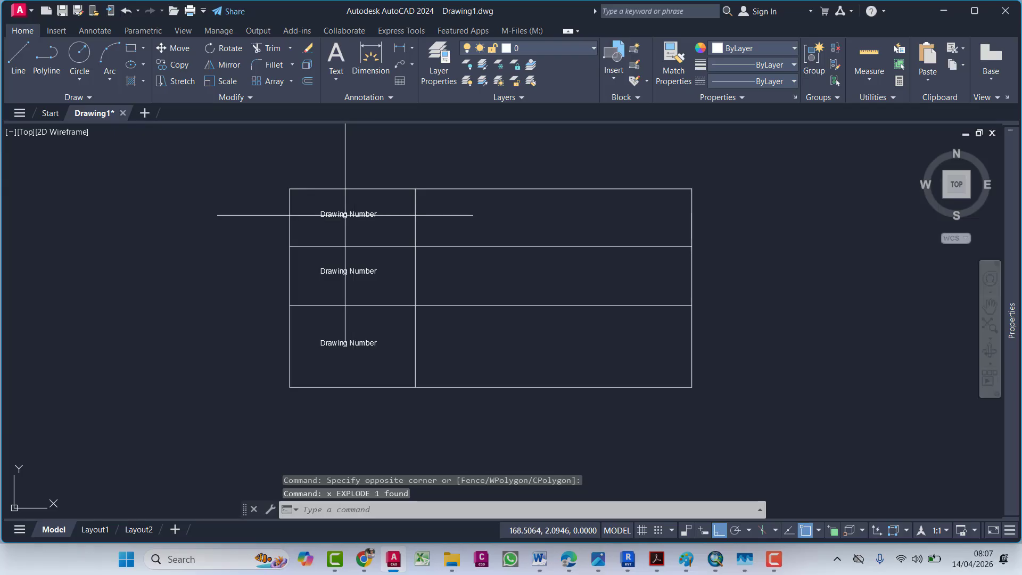
Step: Change the label in the table's middle row to "Project Number"
left_click(347, 268)
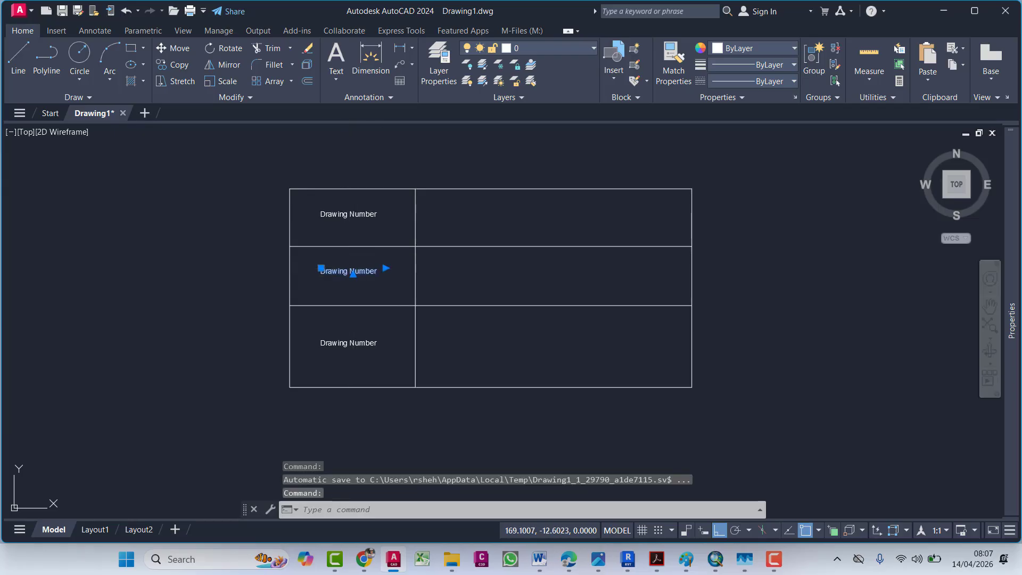
double_click(347, 270)
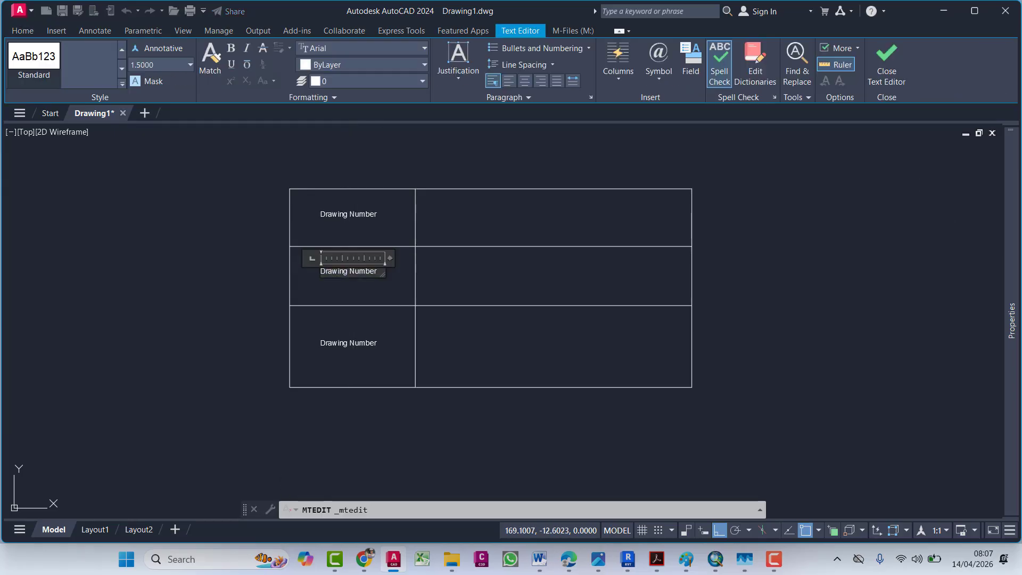
double_click(342, 271)
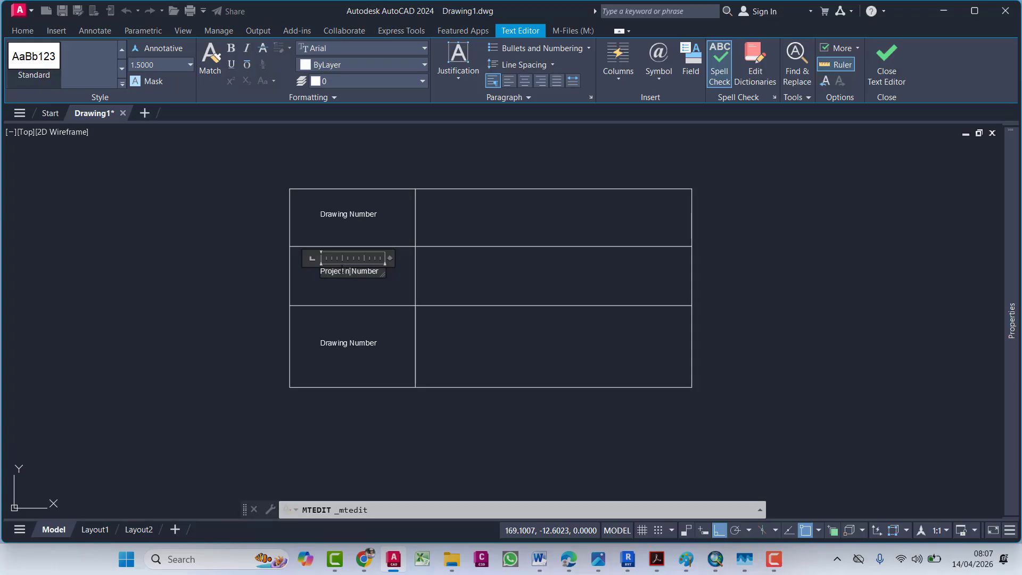
left_click(376, 382)
Step: Change the label in the table's bottom row to "Drawn By"
left_click(344, 346)
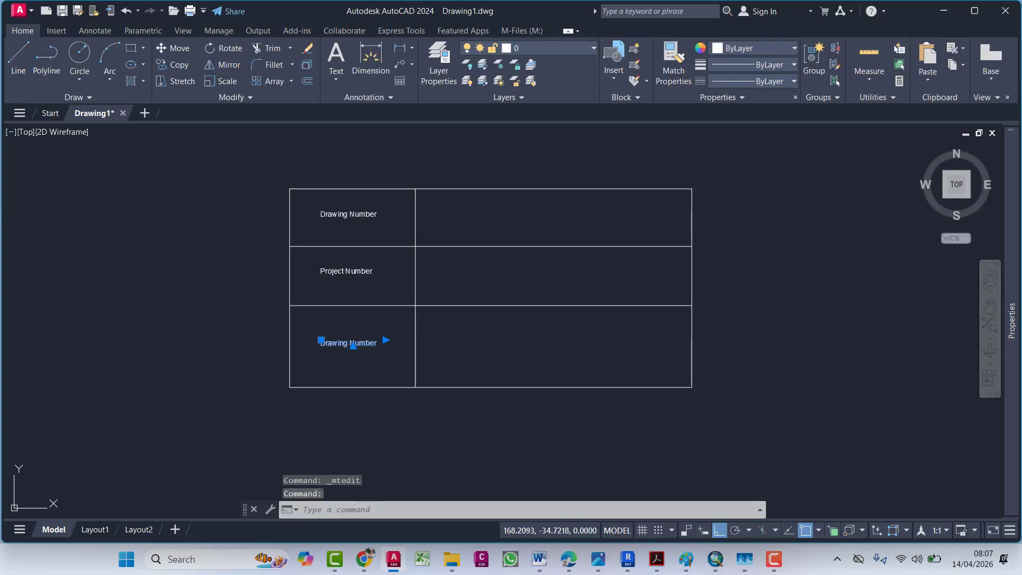
double_click(373, 343)
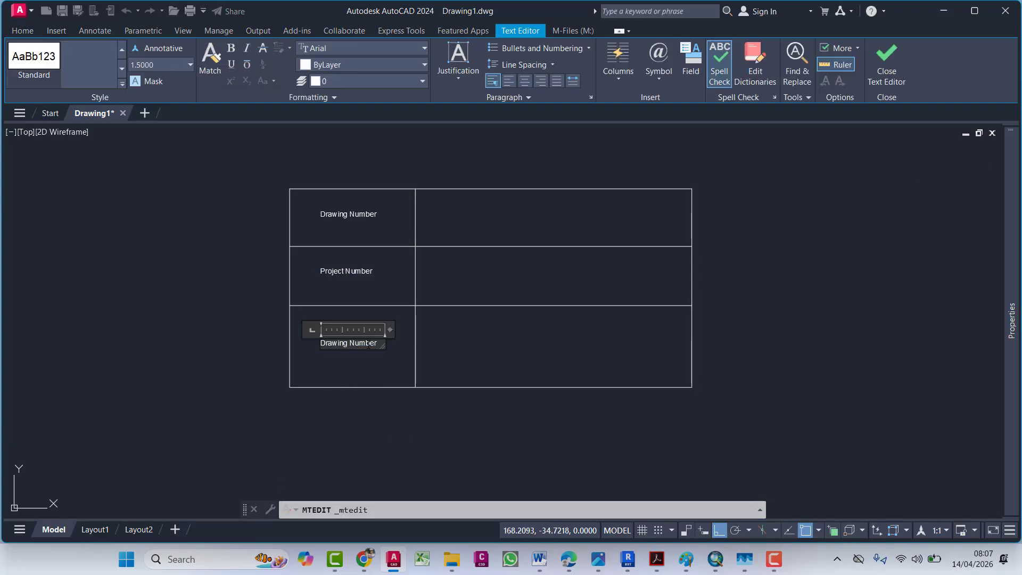
type("Drawn By")
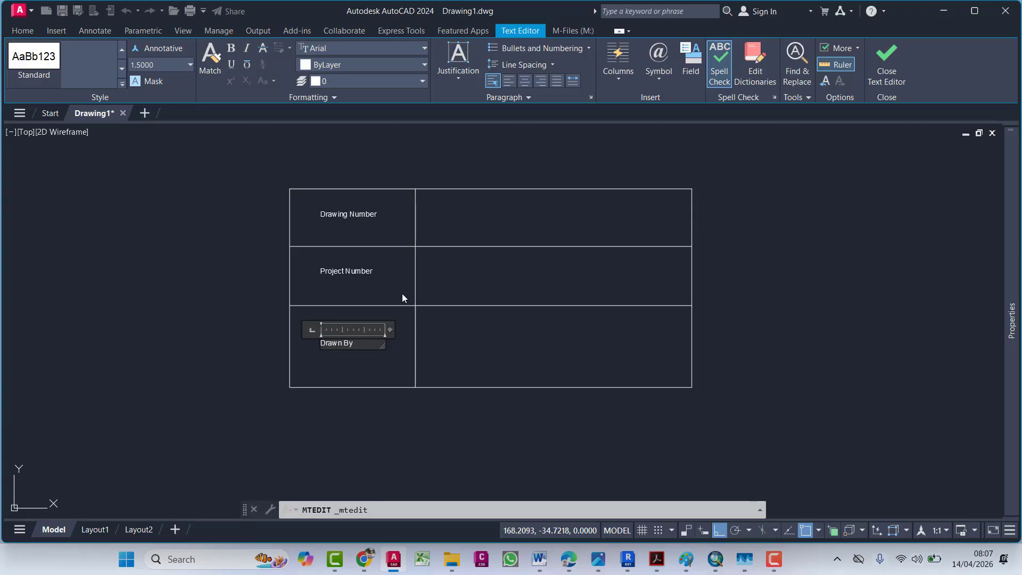
key("Escape")
key("Escape")
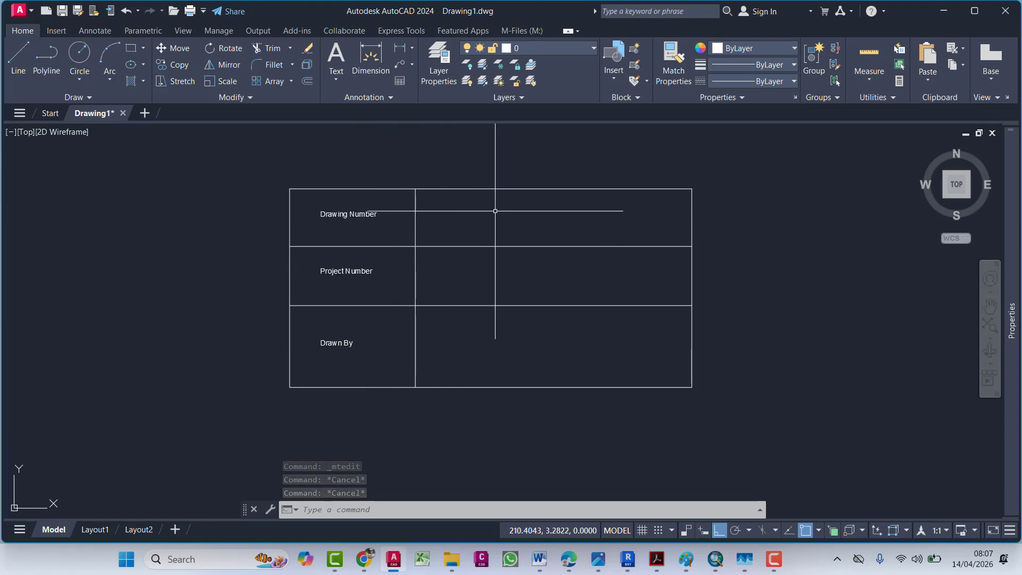
key("Escape")
key("Escape")
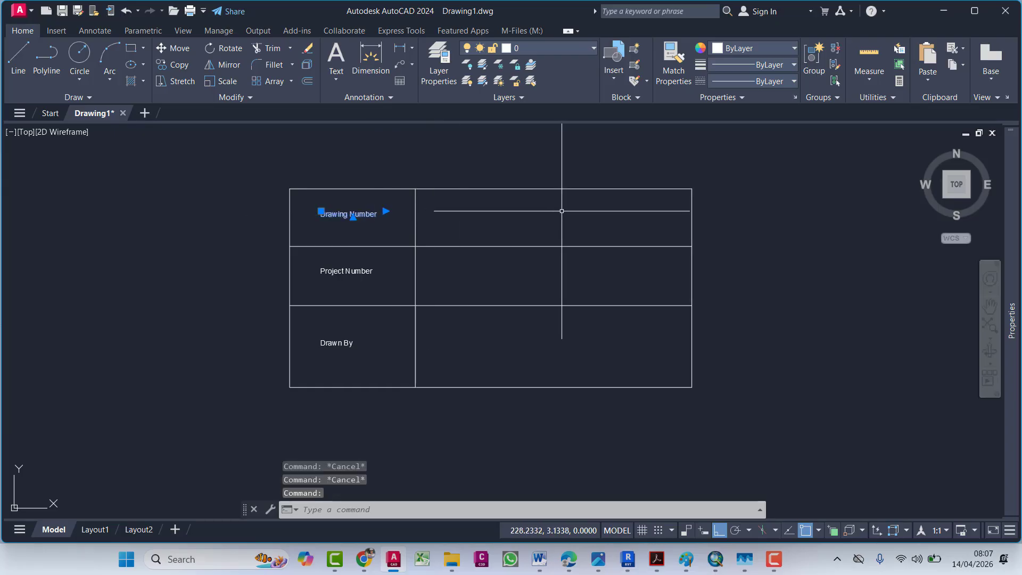
Step: Copy the Drawing Number label horizontally into the empty value cell of the top row
left_click(355, 216)
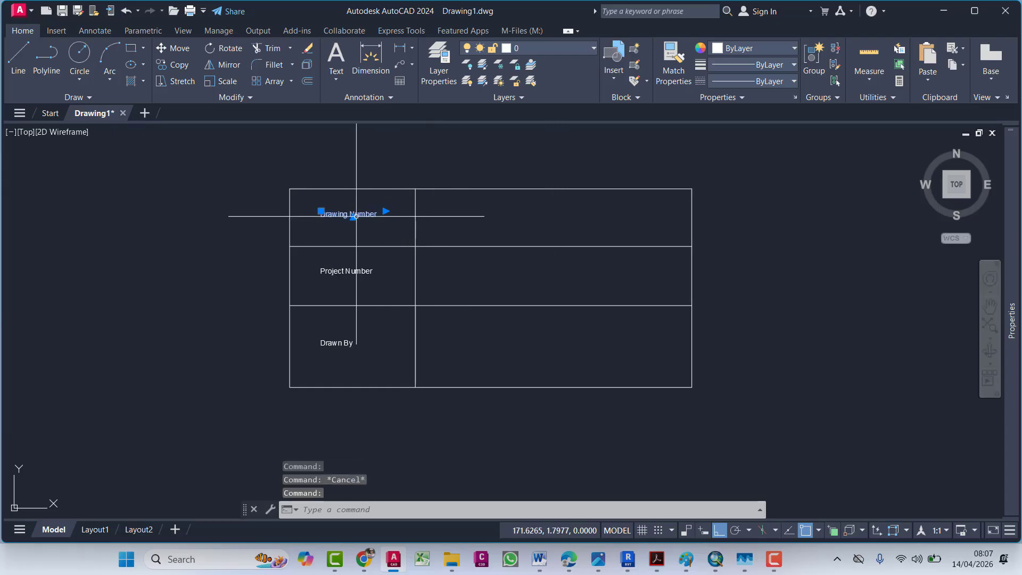
type("co")
key("Return")
left_click(386, 225)
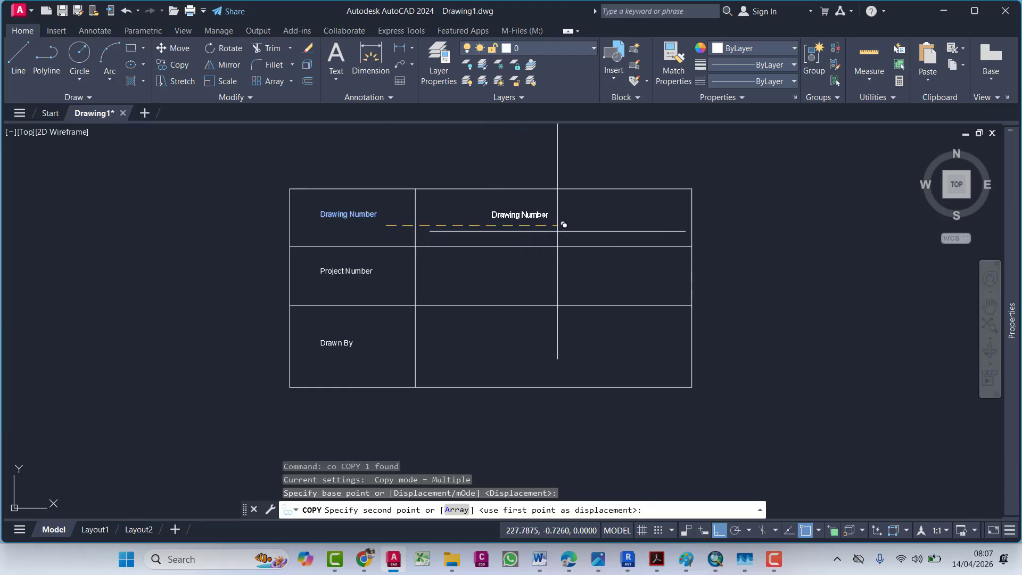
left_click(564, 225)
key("Return")
Step: Copy the text in the top row's value cell straight down into the value cells of the middle and bottom rows
type("c")
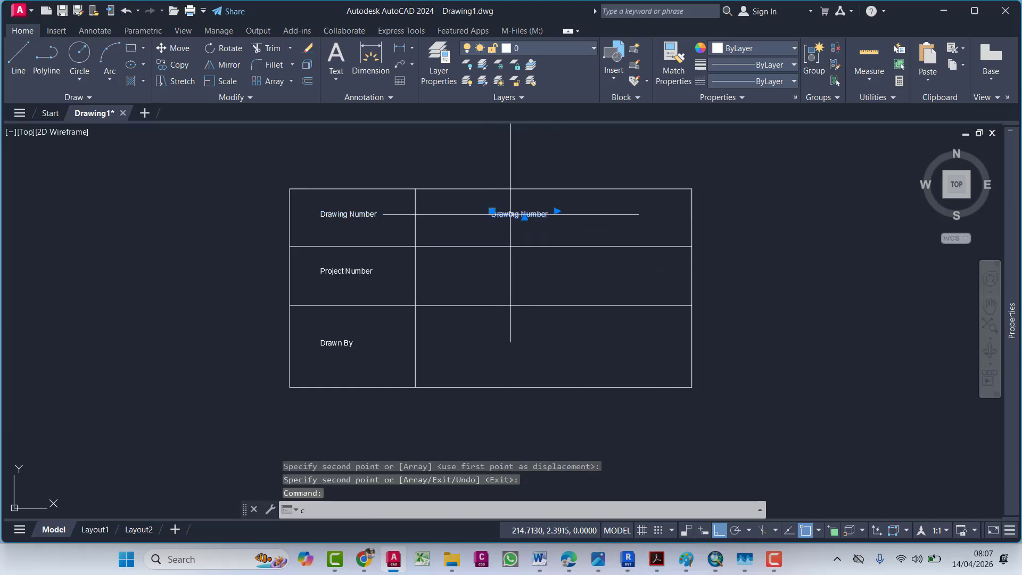
type("o")
key("Return")
left_click(519, 224)
left_click(520, 287)
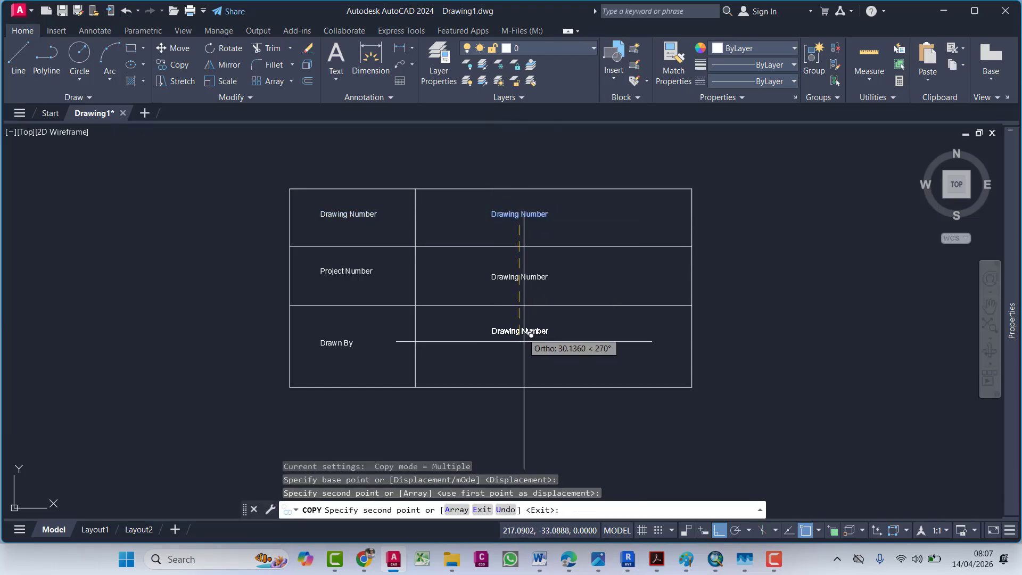
left_click(522, 353)
key("Escape")
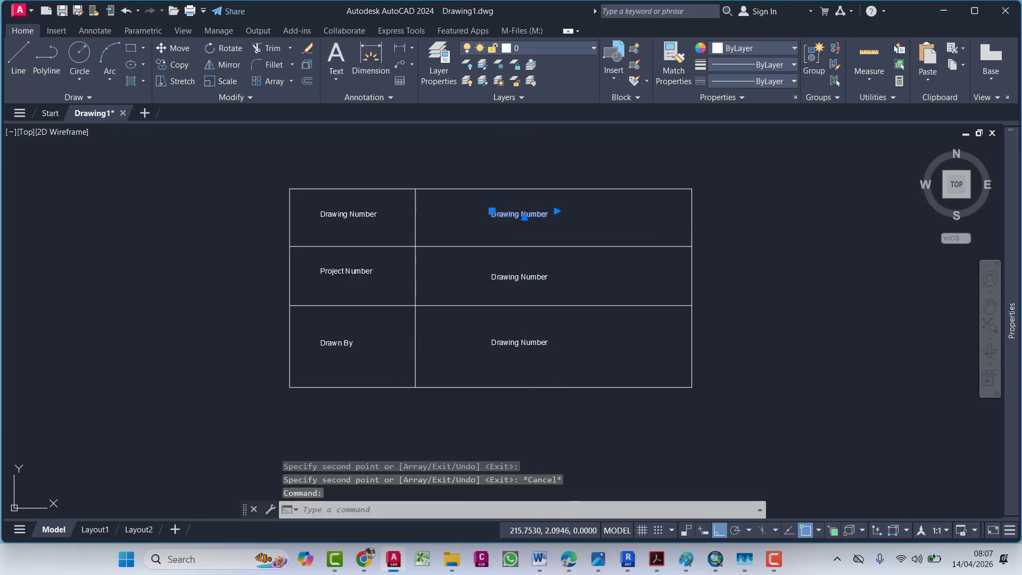
Step: Change the value texts to 00056 in the Drawing Number row and R-04 in the Project Number row
double_click(520, 214)
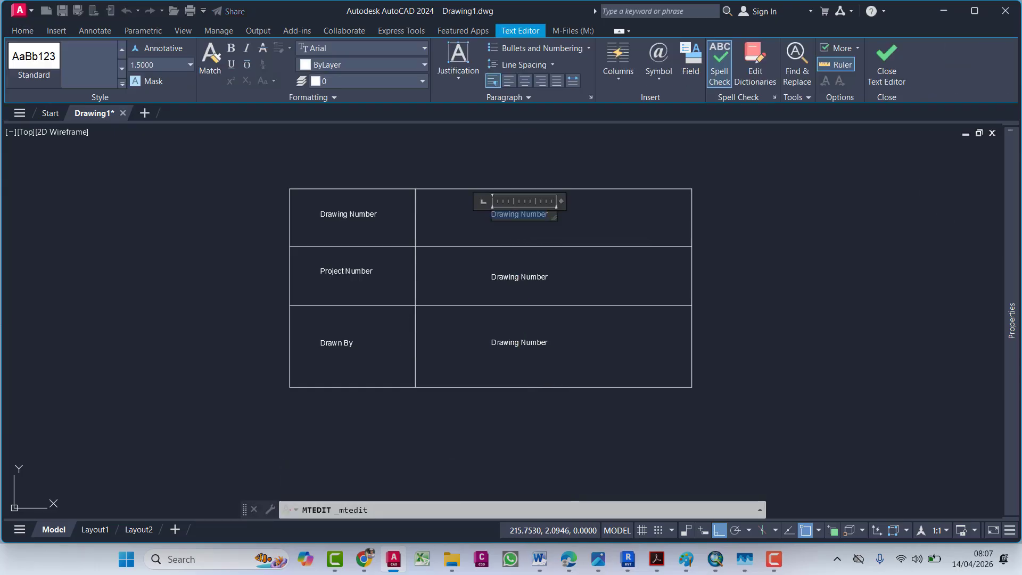
type("00056")
key("Return")
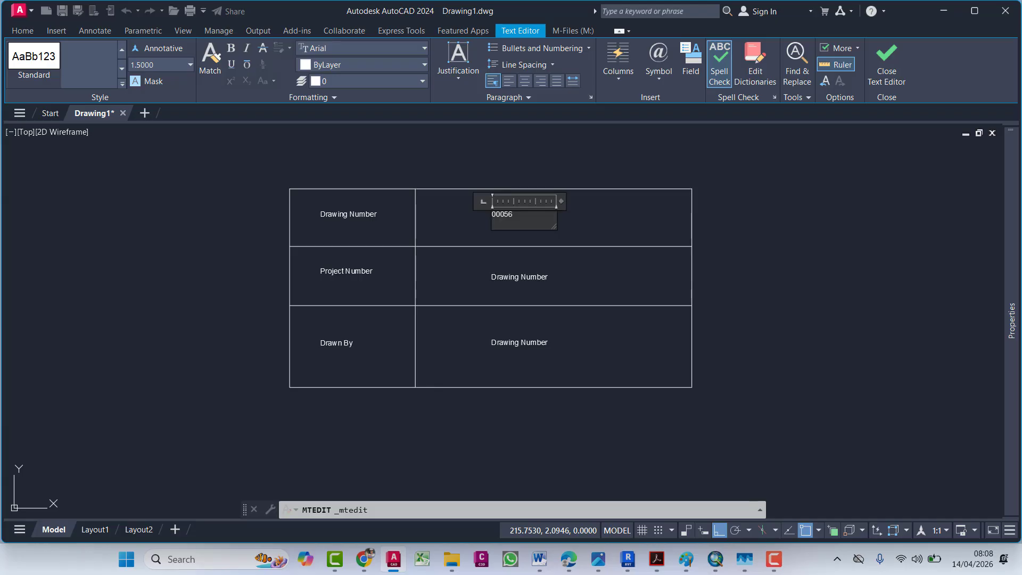
left_click(569, 247)
left_click(524, 277)
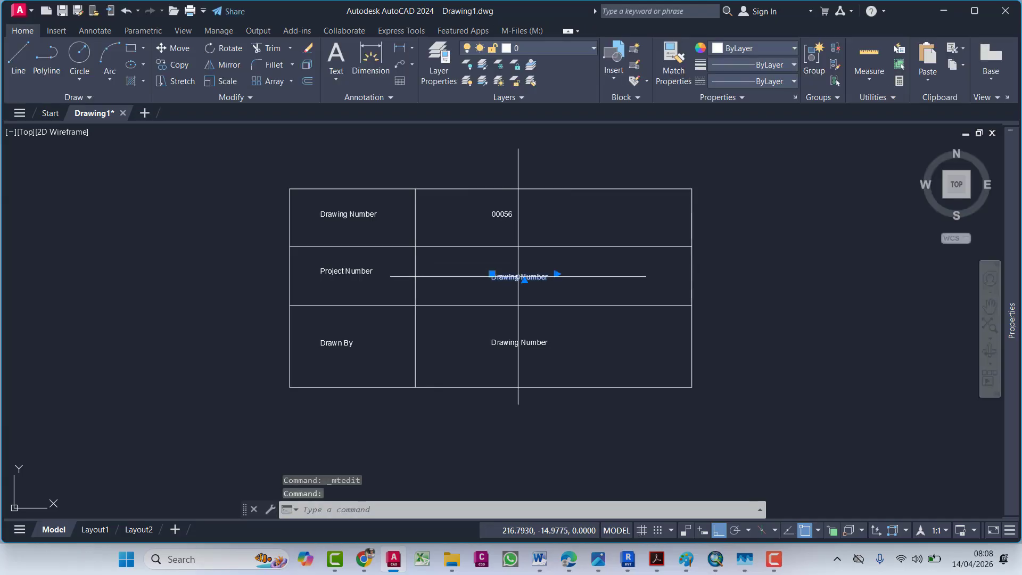
double_click(521, 277)
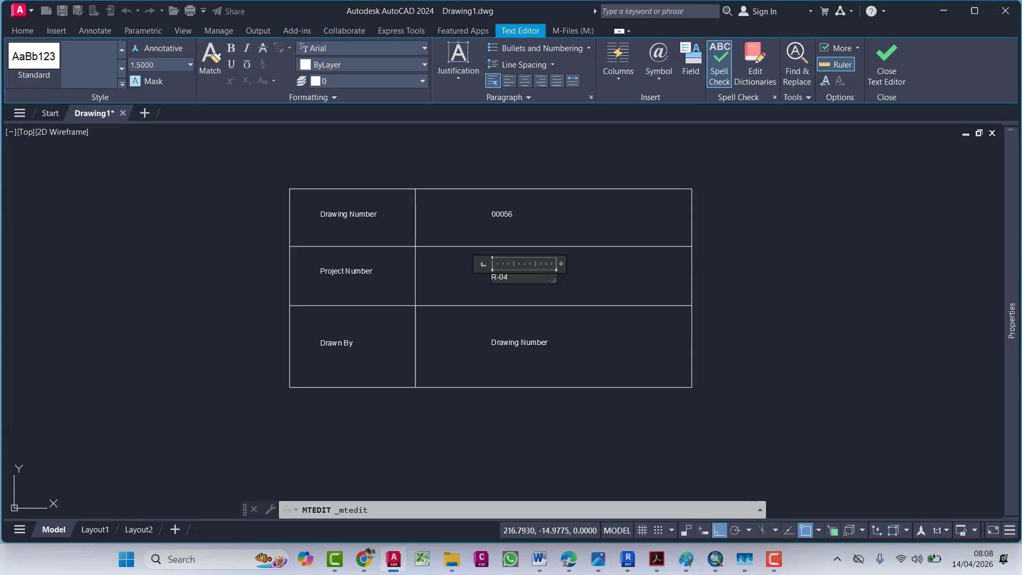
left_click(506, 350)
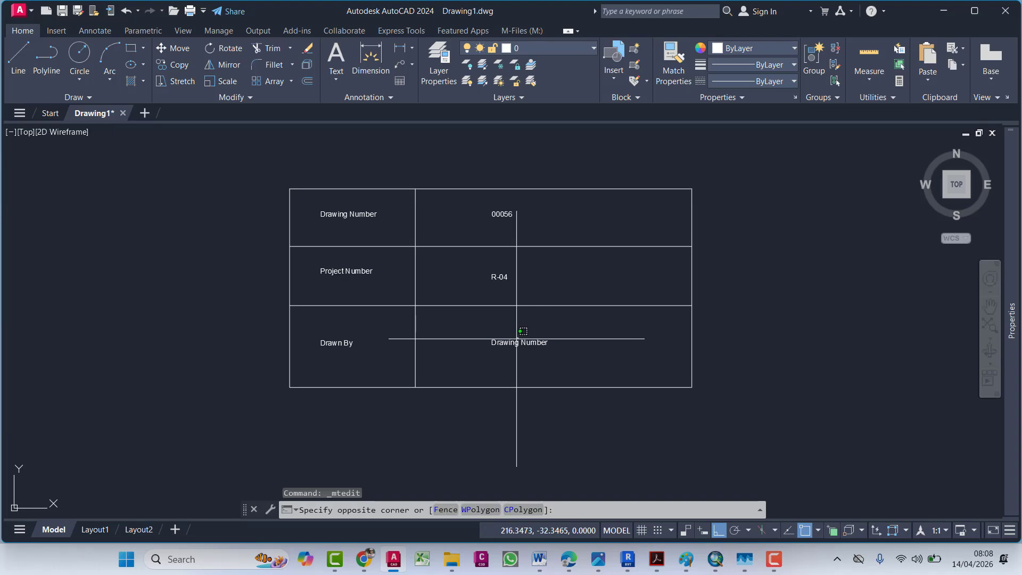
Step: Replace the value text in the Drawn By row with the drafter's first name
left_click(509, 343)
double_click(511, 342)
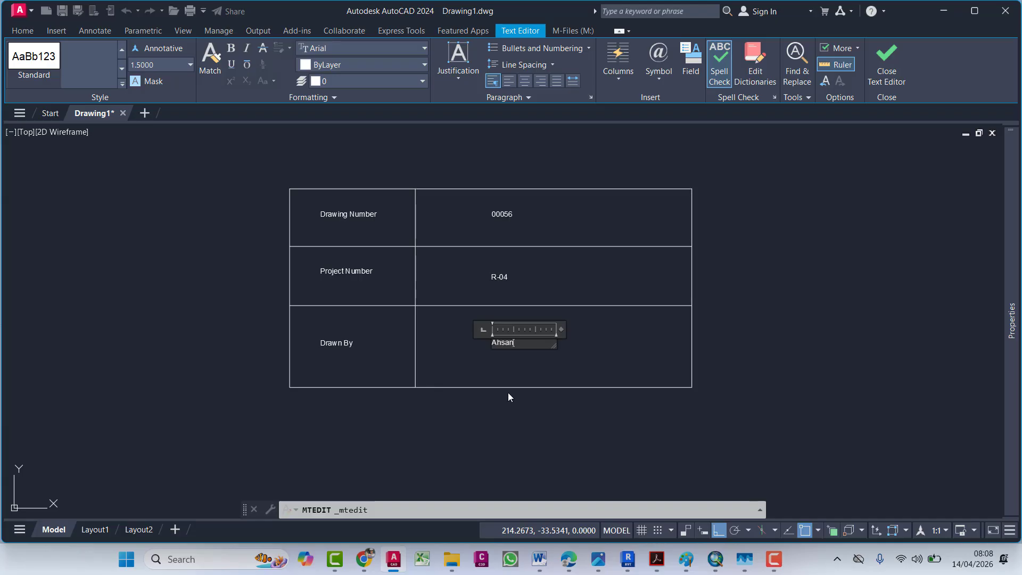
type("Ahsan")
key("Escape")
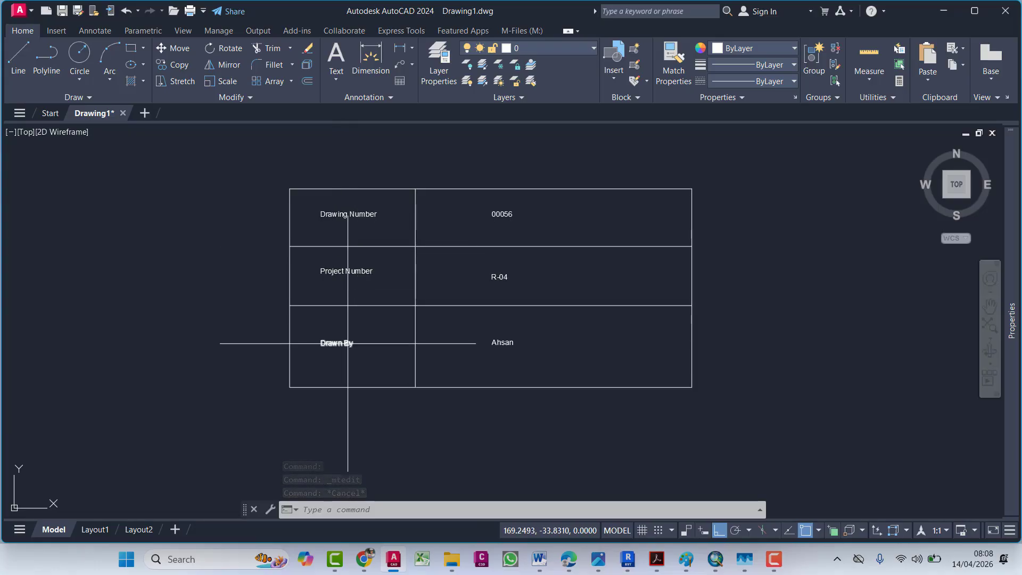
left_click(472, 172)
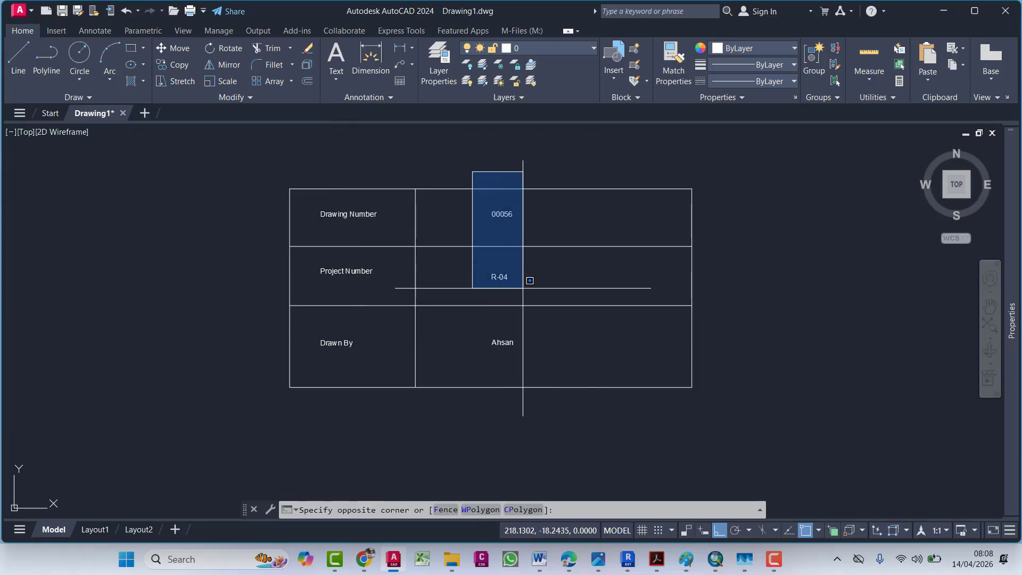
left_click(585, 389)
key("Escape")
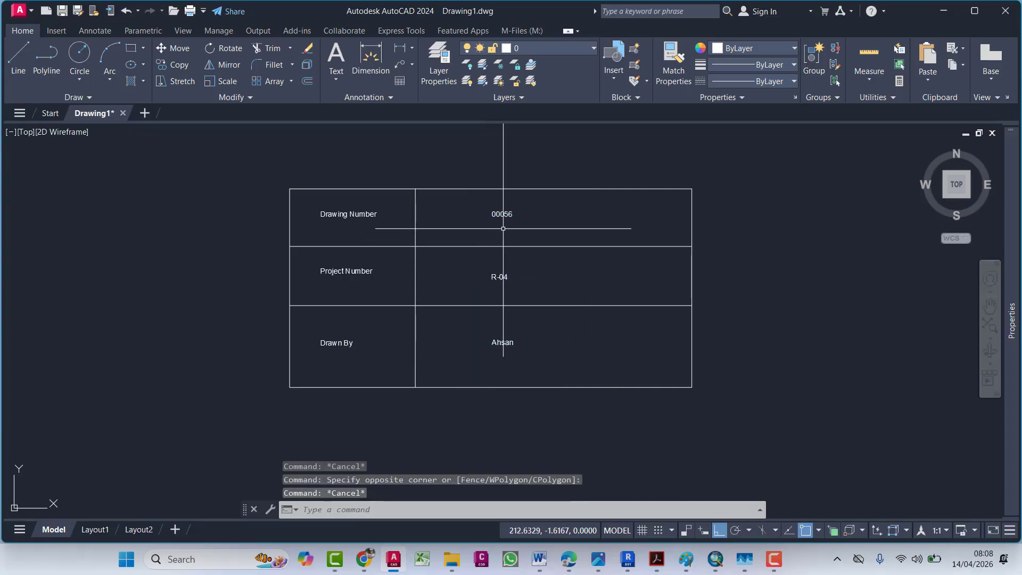
scroll(507, 218, "up", 2)
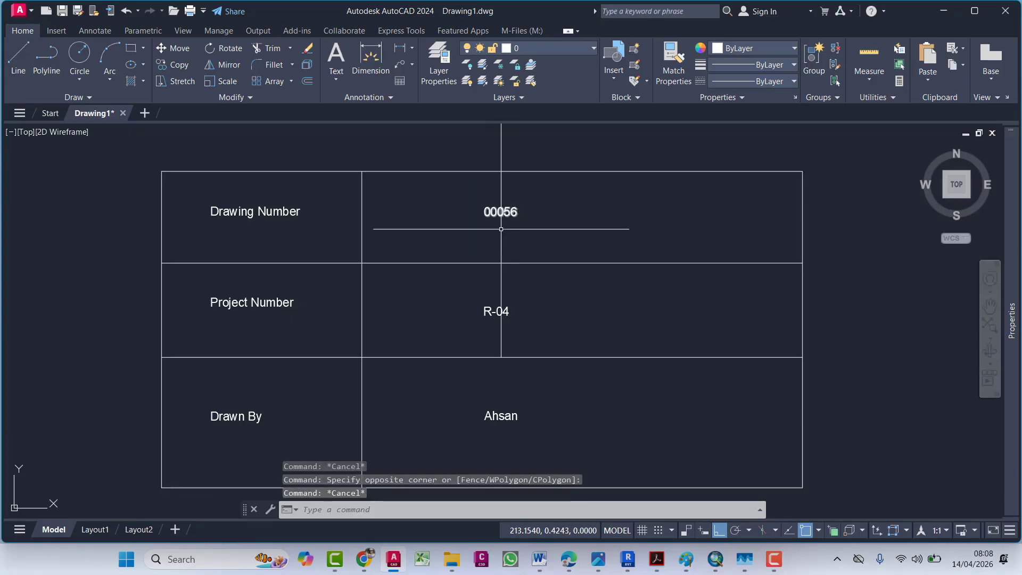
middle_click_drag(493, 261, 501, 191)
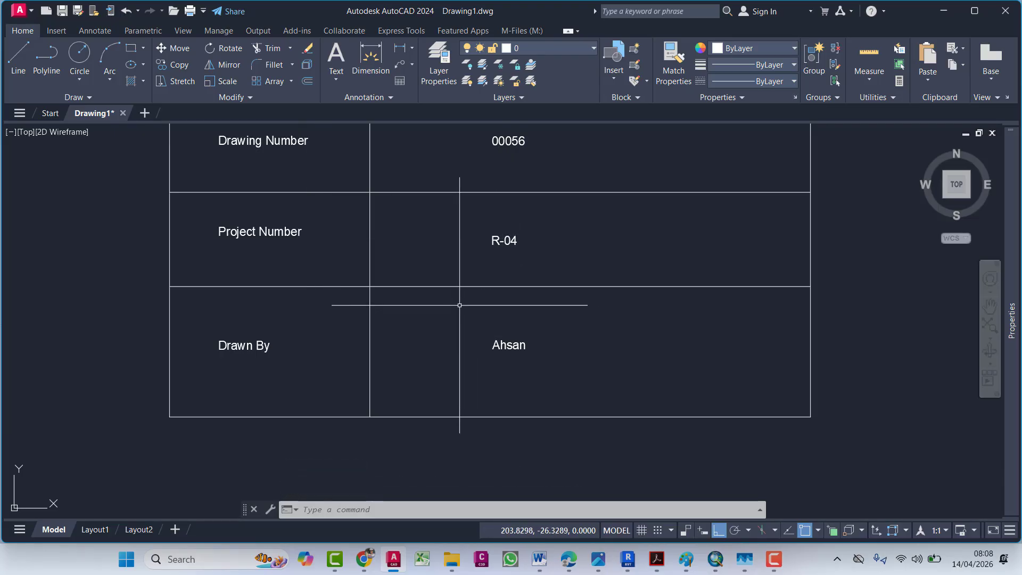
left_click(255, 347)
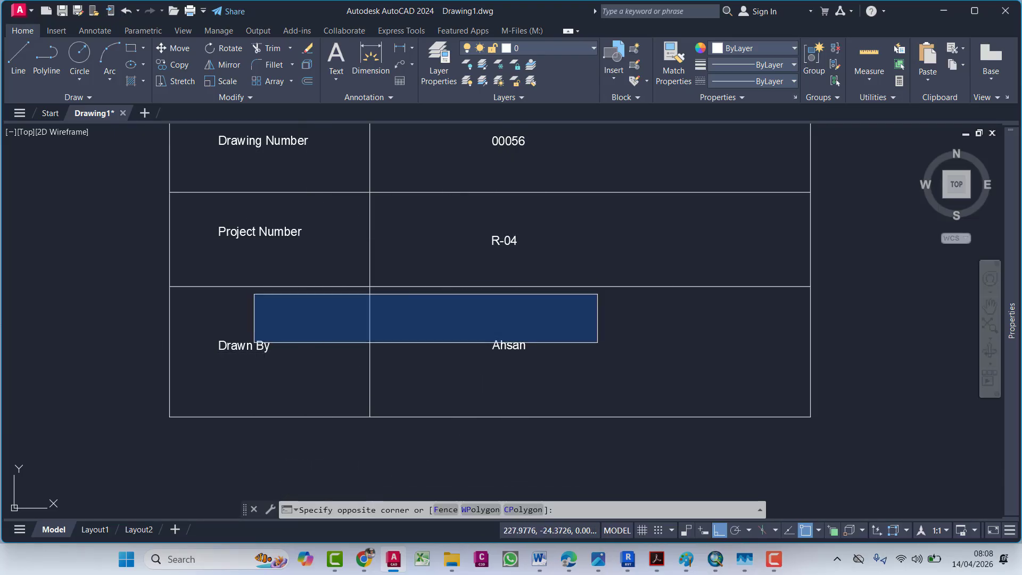
key("Escape")
scroll(524, 316, "down", 4)
left_click(506, 215)
left_click(539, 341)
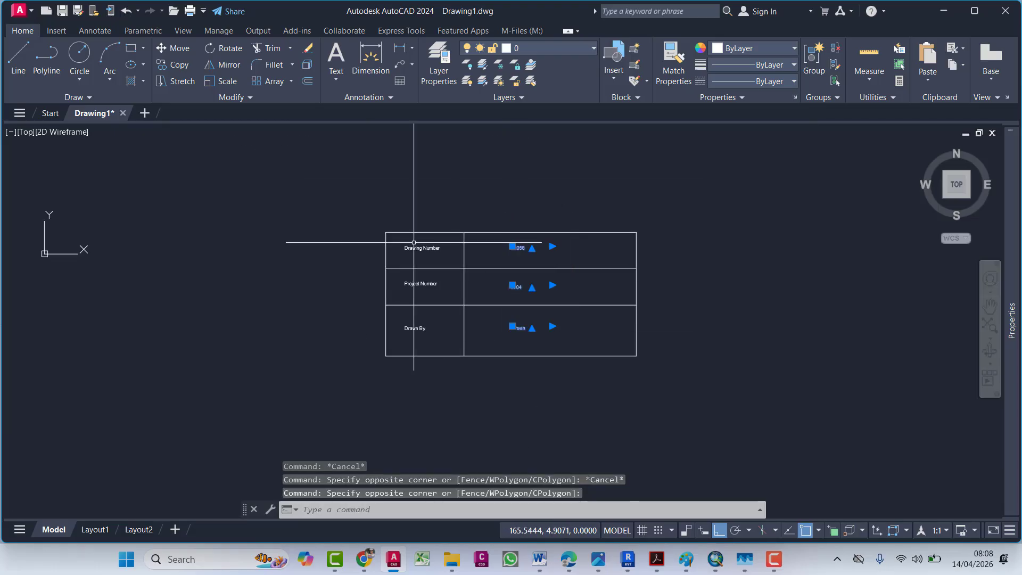
left_click(393, 217)
key("Escape")
key("Escape")
key("Escape")
key("Escape")
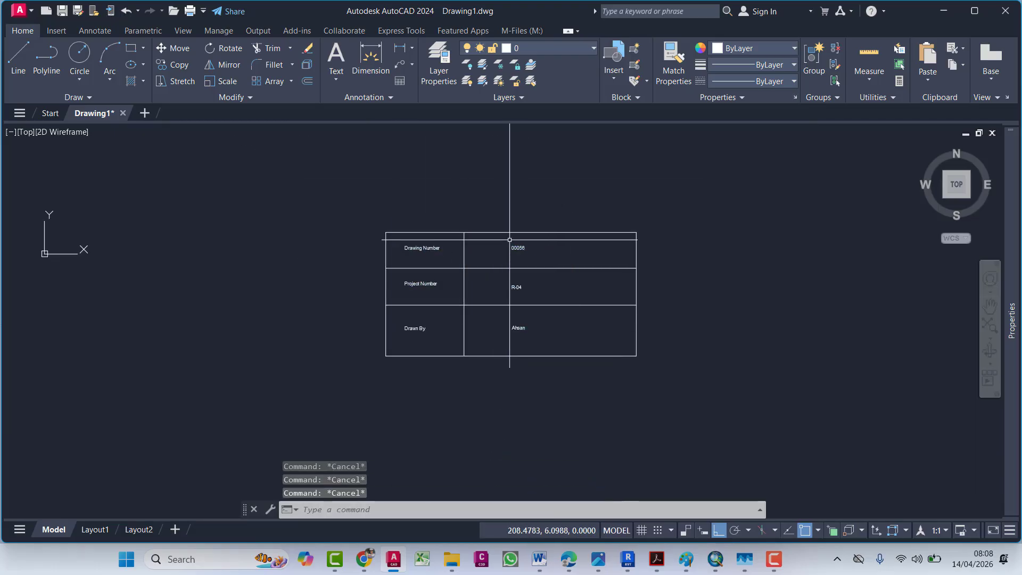
Step: Delete the three value texts from the table's second column, keeping the row labels
left_click(494, 214)
left_click(564, 368)
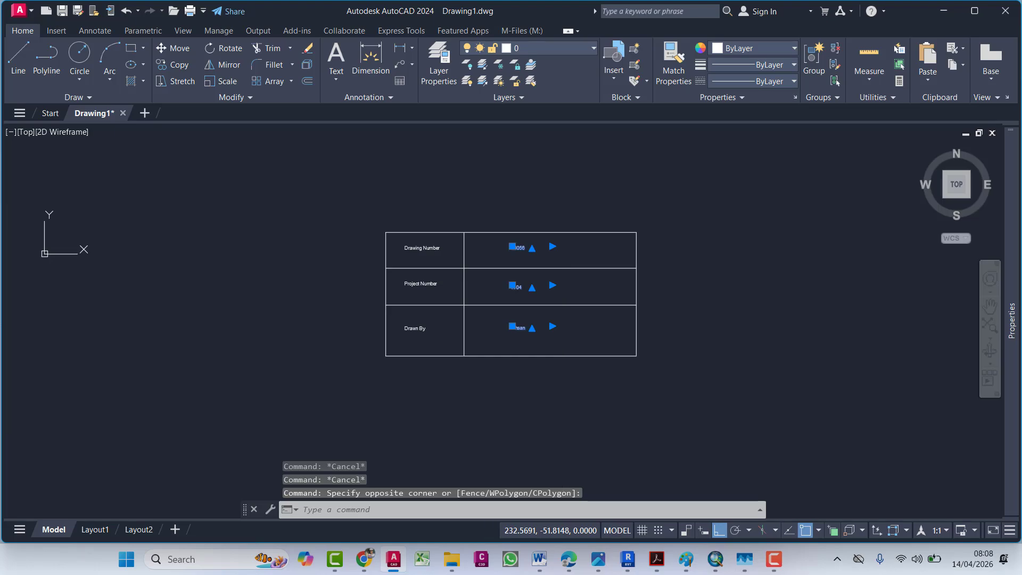
key("Delete")
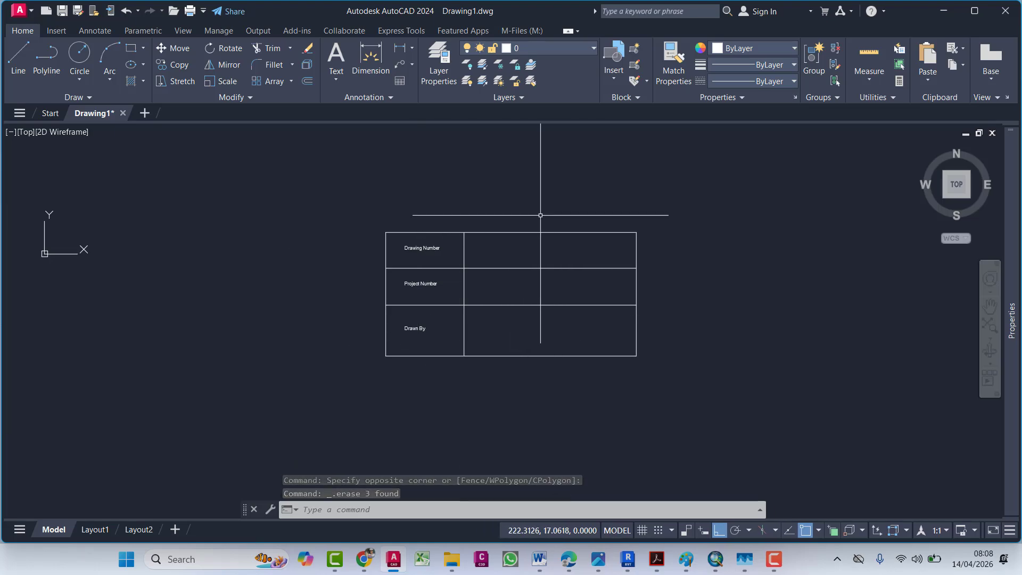
key("Escape")
key("Escape")
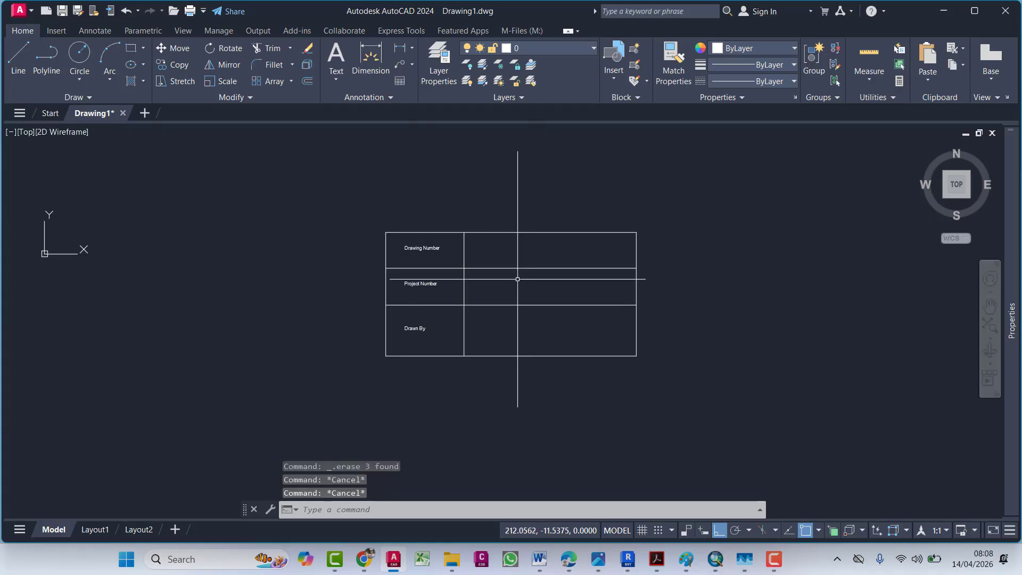
Step: Define an attribute with tag Drawing_Number, prompt and default "Drawing Number", and Center justification
type("ATT")
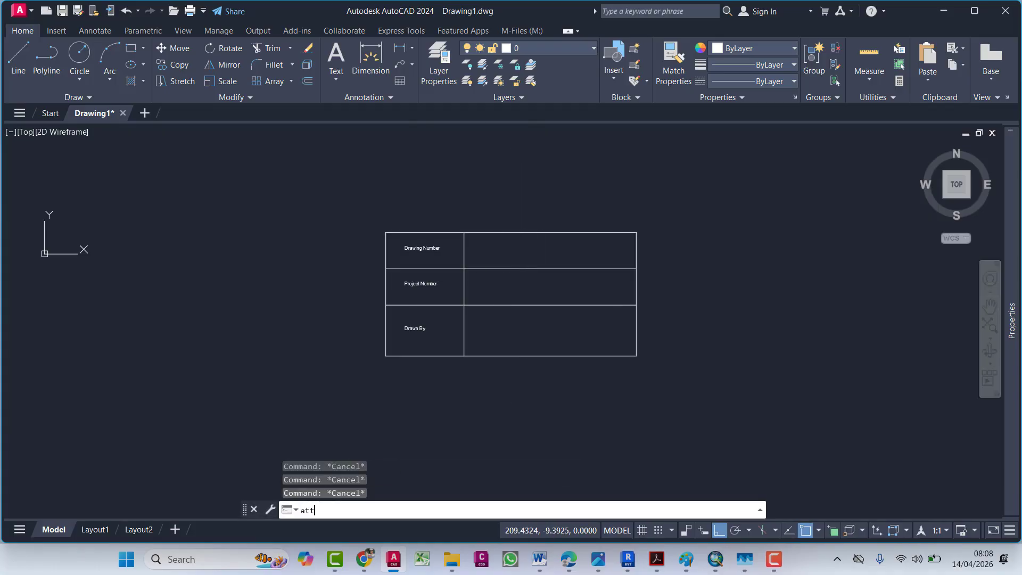
key("Return")
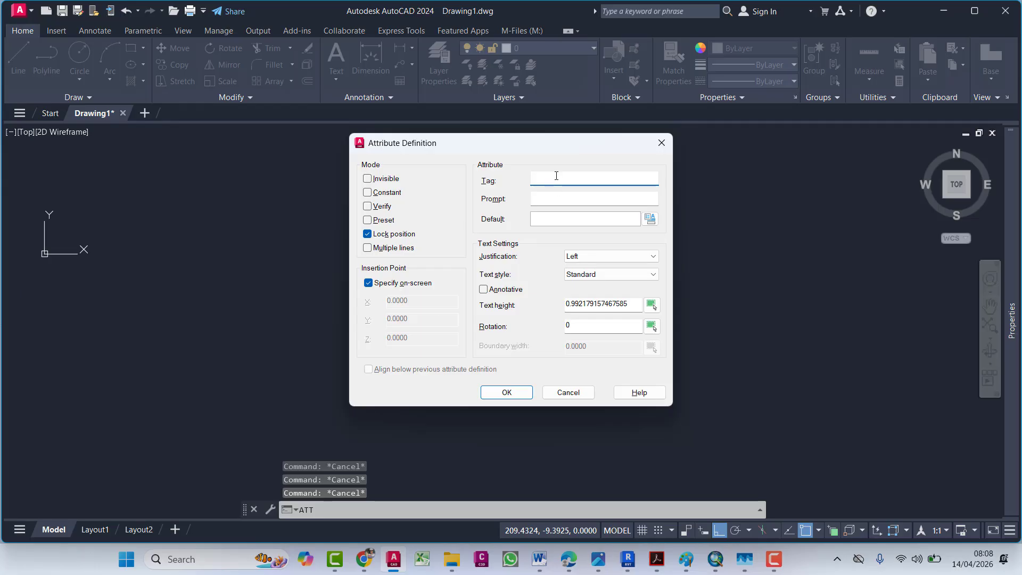
left_click_drag(559, 145, 531, 219)
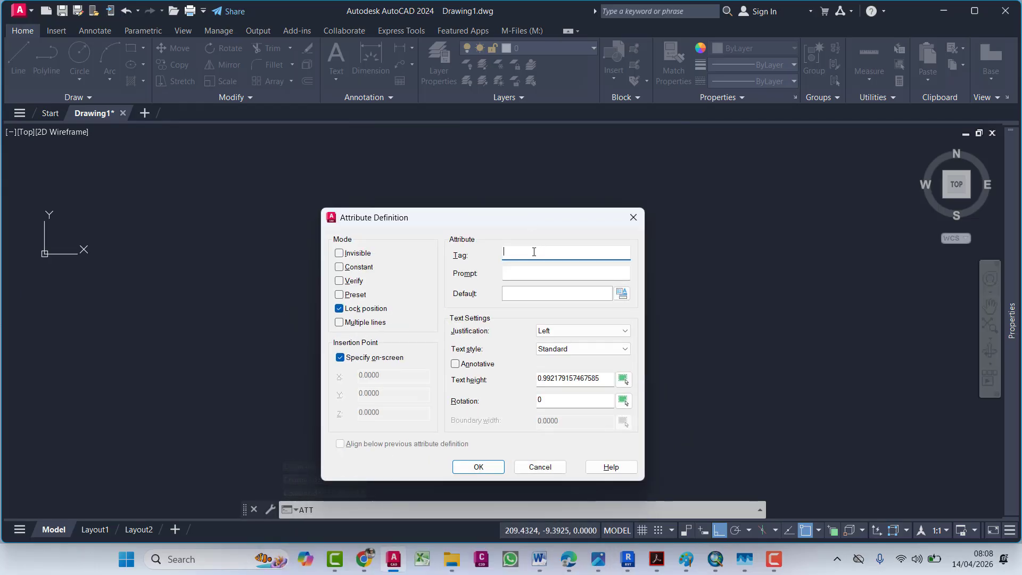
type("Drawing_Number")
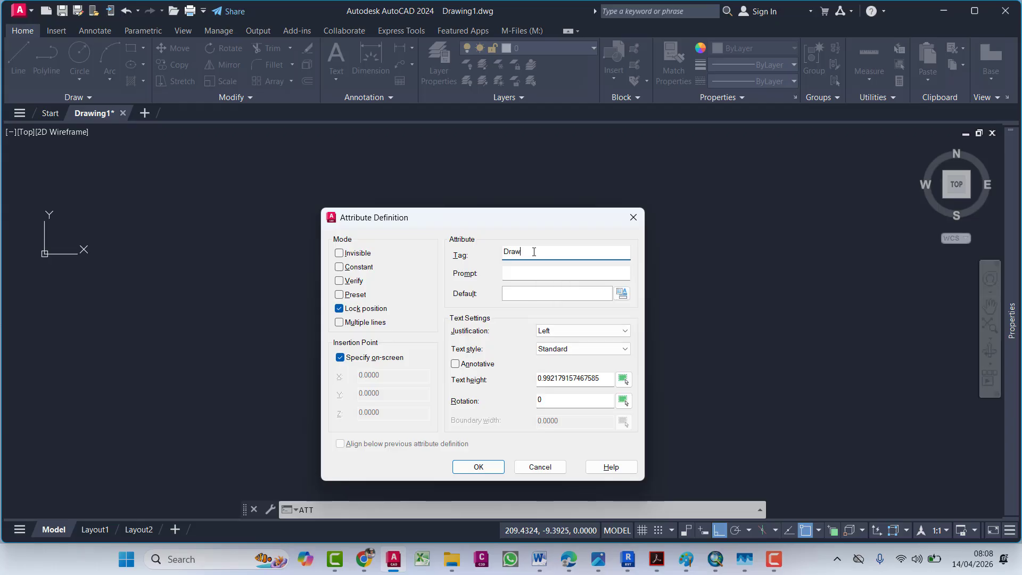
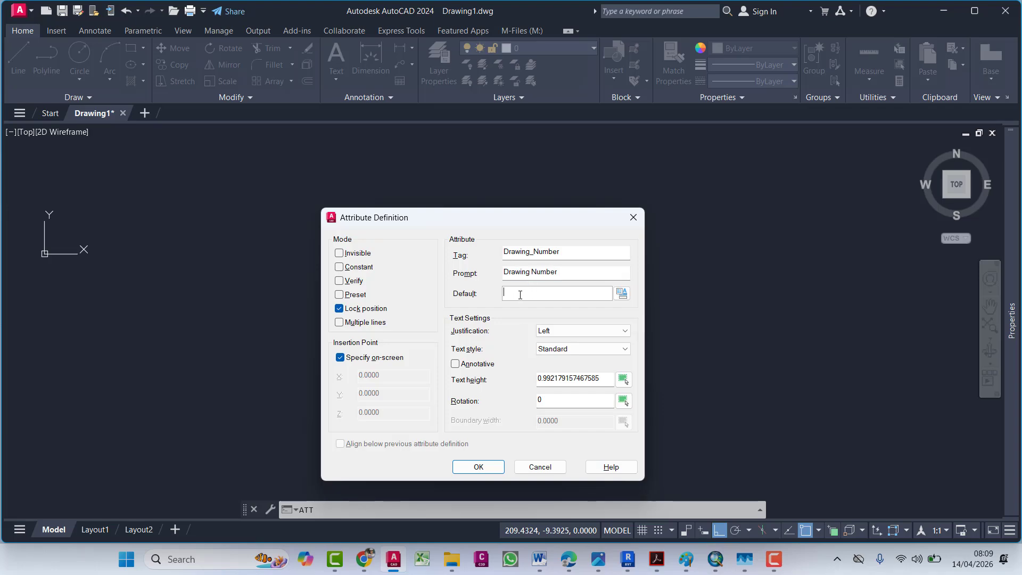
type("Drawing Number")
left_click(564, 331)
left_click(560, 372)
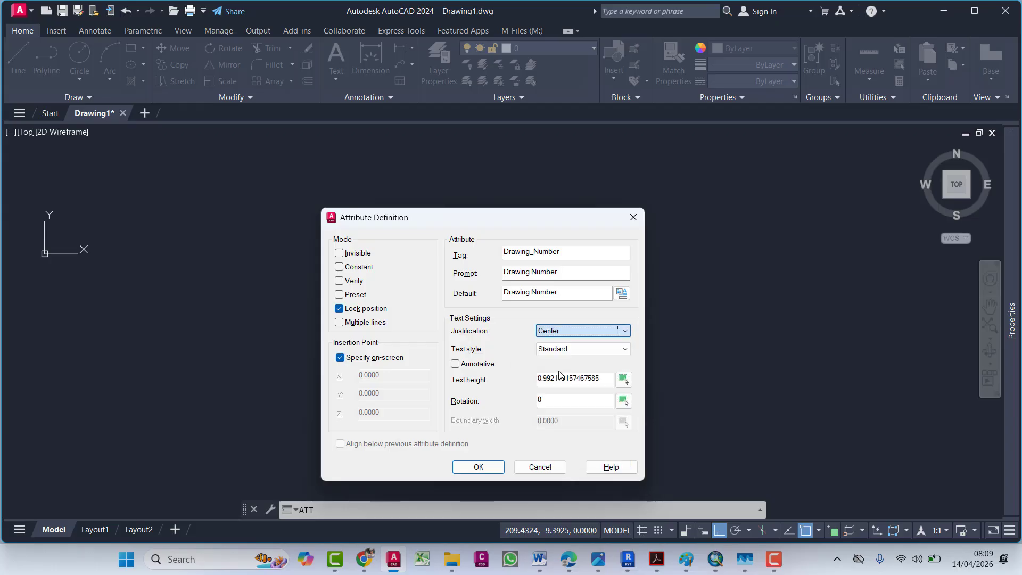
Step: Place the Drawing_Number attribute in the middle of the top row's value cell
left_click(478, 466)
scroll(519, 253, "up", 6)
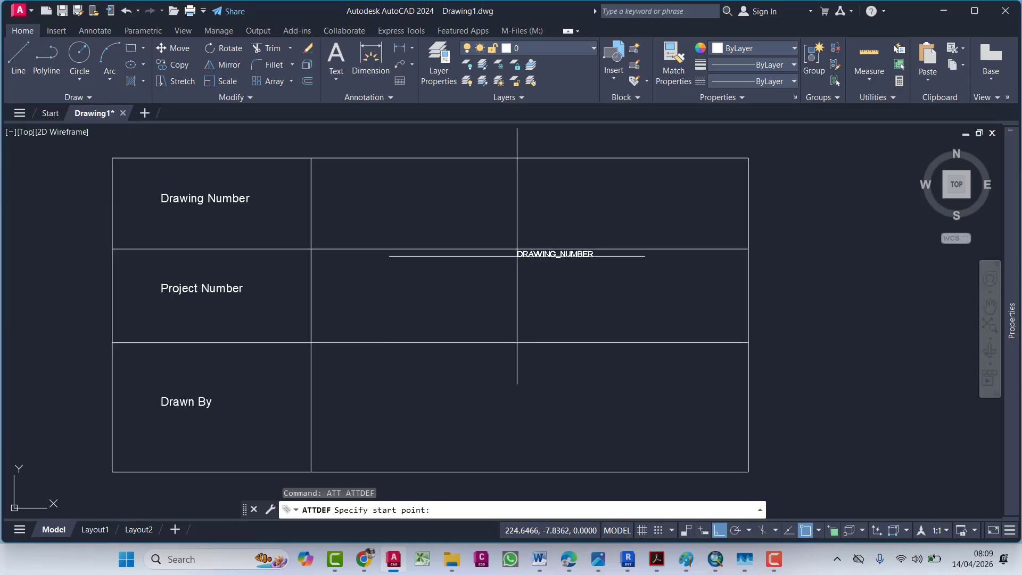
middle_click_drag(494, 252, 526, 286)
left_click(528, 221)
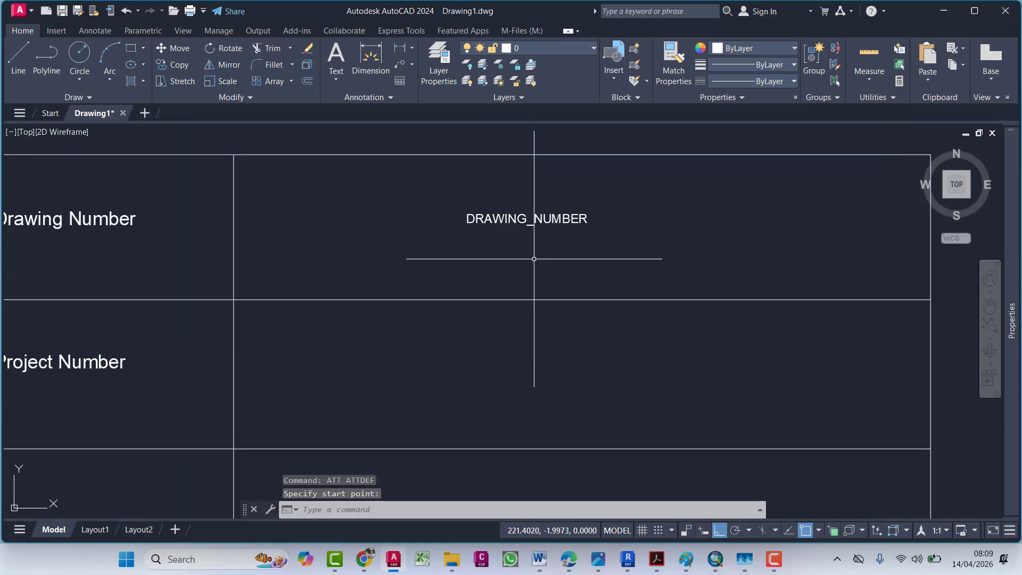
Step: Set the text height of the attribute in the Drawing Number row to 2
scroll(536, 256, "down", 4)
left_click(544, 247)
mouse_move(1012, 320)
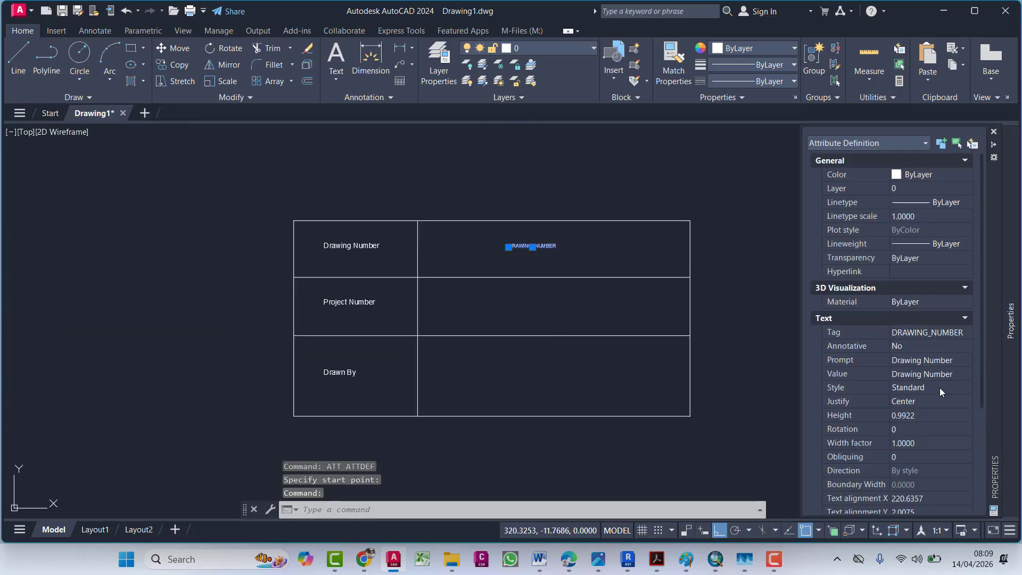
left_click(920, 345)
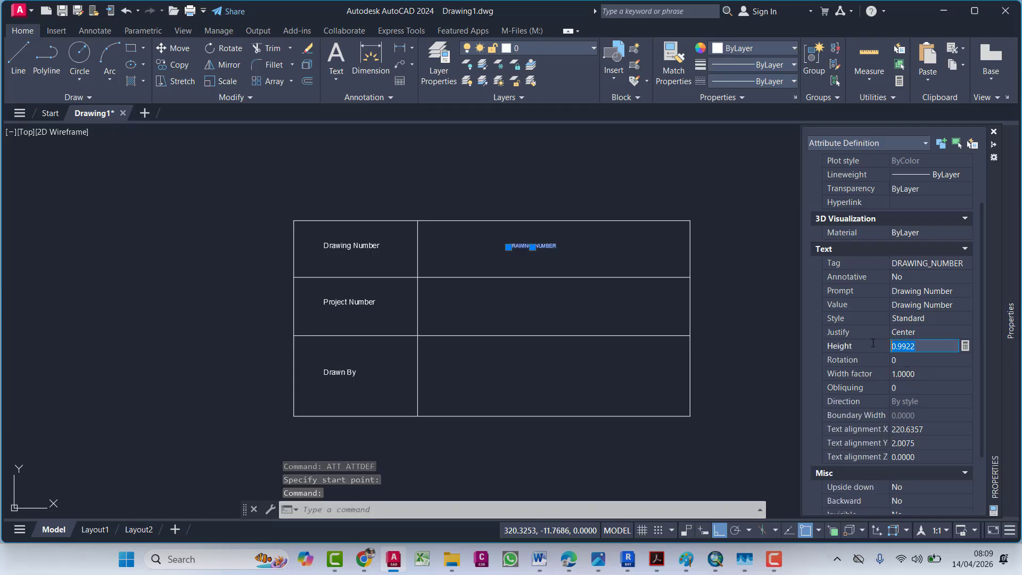
type("2")
key("Return")
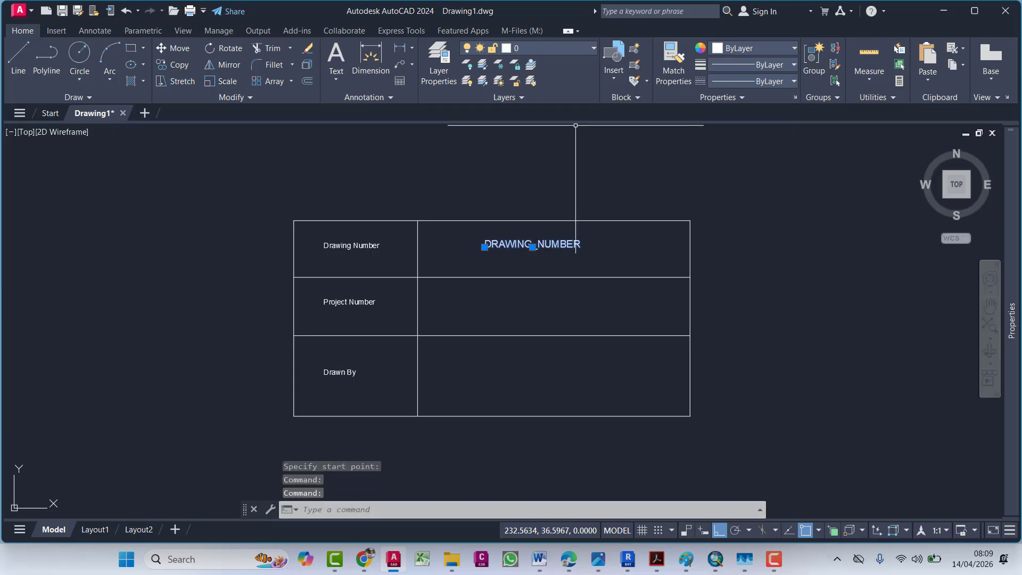
key("Escape")
key("Escape")
key("Escape")
Step: Increase the text height of the three row labels to match the attribute text
left_click(258, 171)
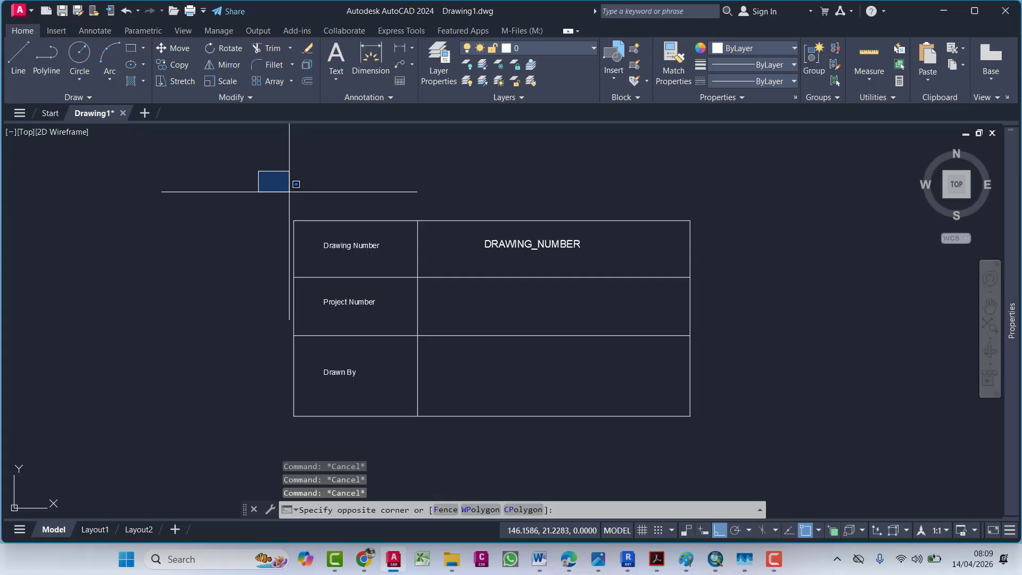
left_click(400, 415)
mouse_move(1011, 330)
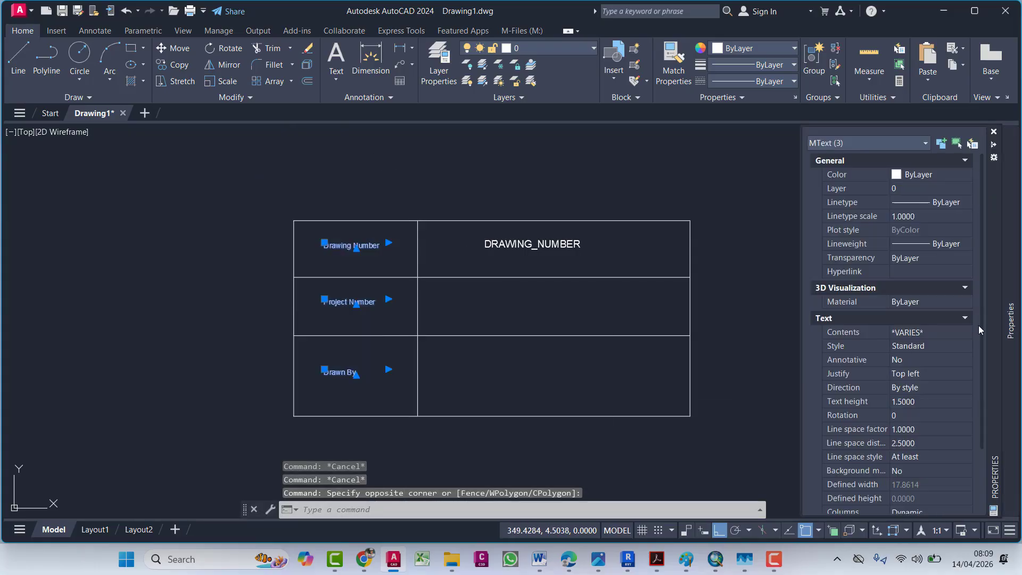
left_click(926, 402)
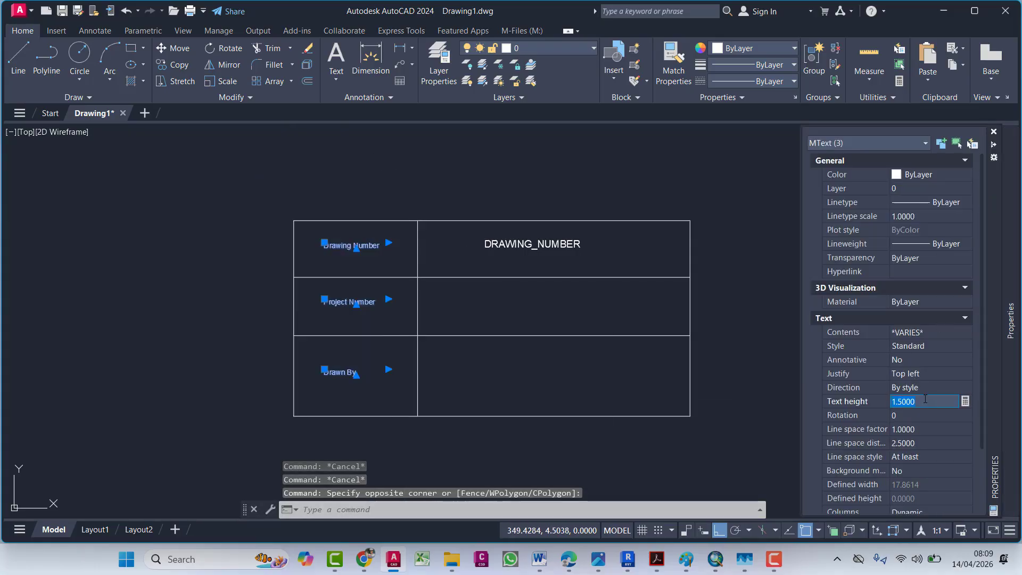
left_click(568, 193)
key("Escape")
key("Escape")
Step: Copy the attribute from the top row straight down into the Project Number and Drawn By value cells
left_click(562, 235)
left_click(521, 243)
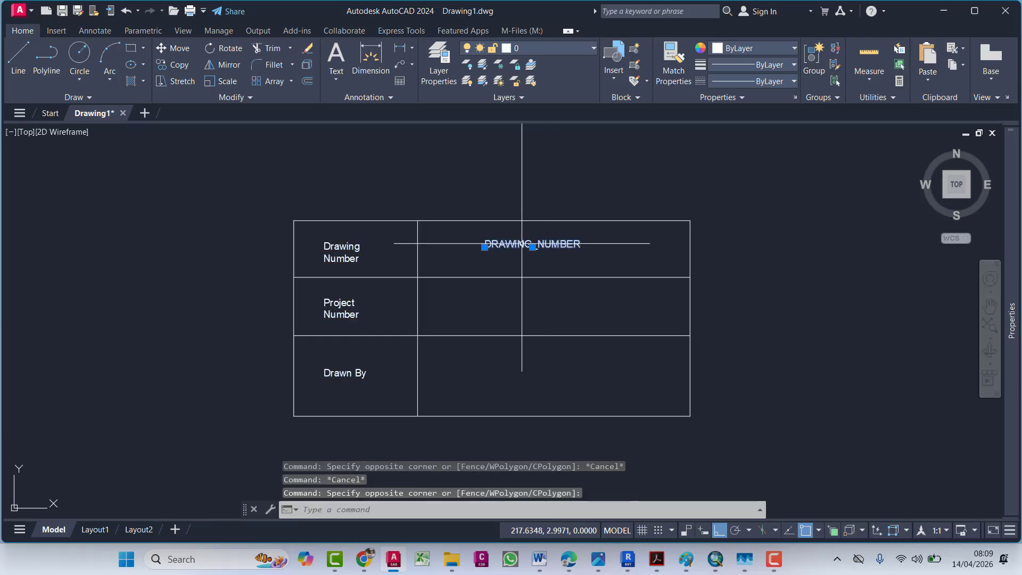
type("co")
key("Return")
left_click(552, 256)
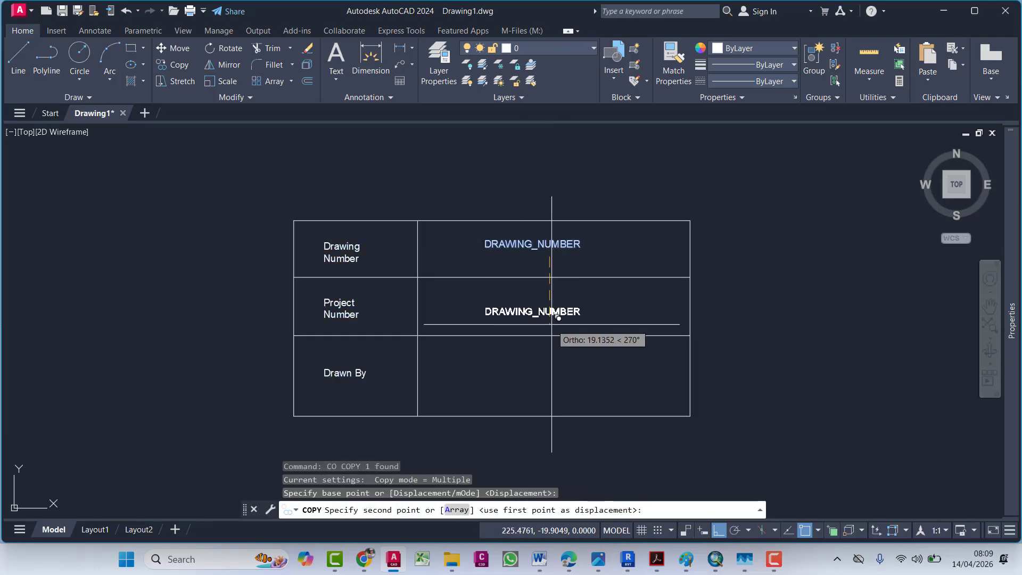
left_click(557, 314)
key("Escape")
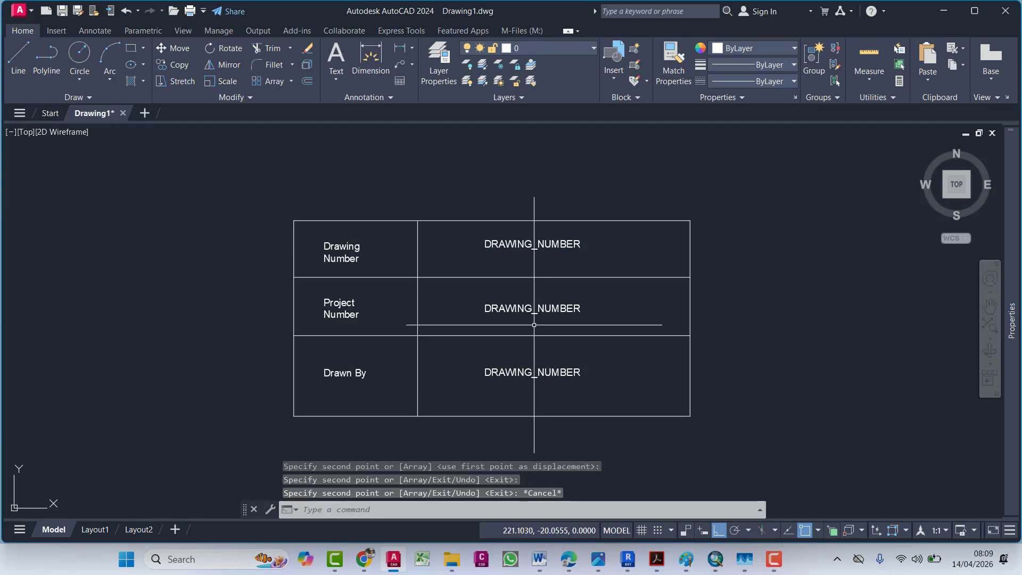
Step: Change the prompt of the attribute in the Project Number row to "Project Number"
double_click(532, 309)
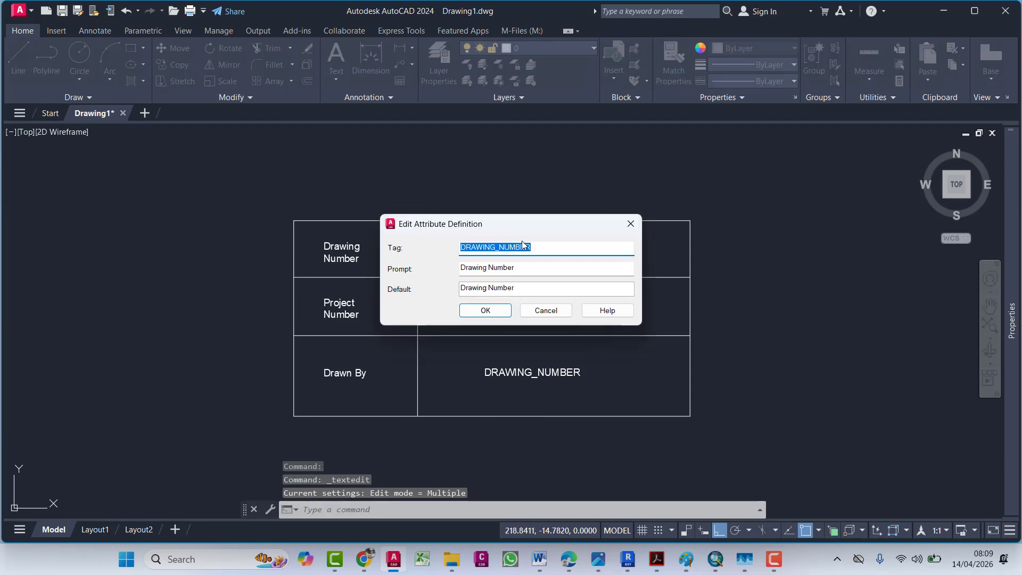
double_click(486, 268)
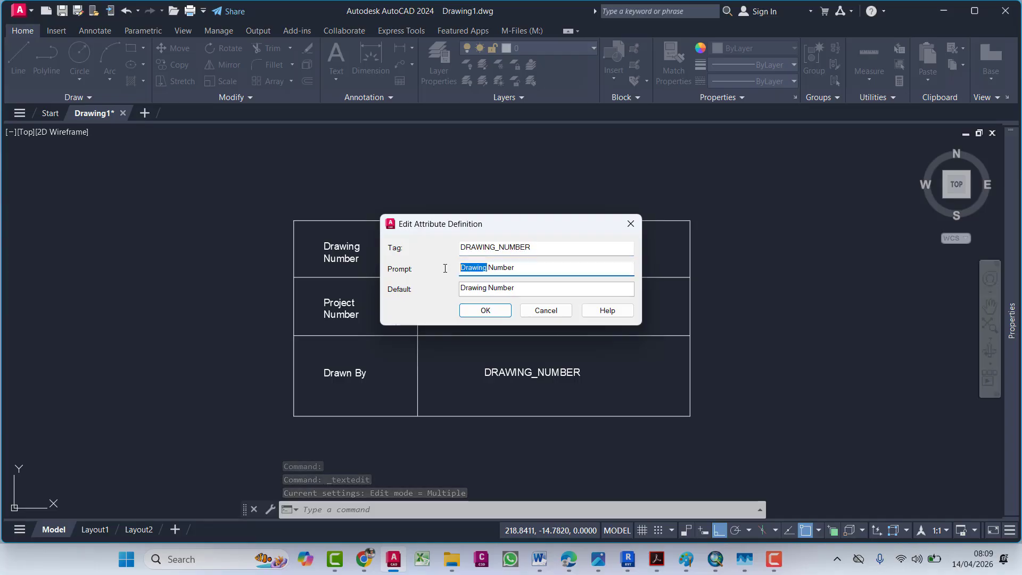
type("Proje")
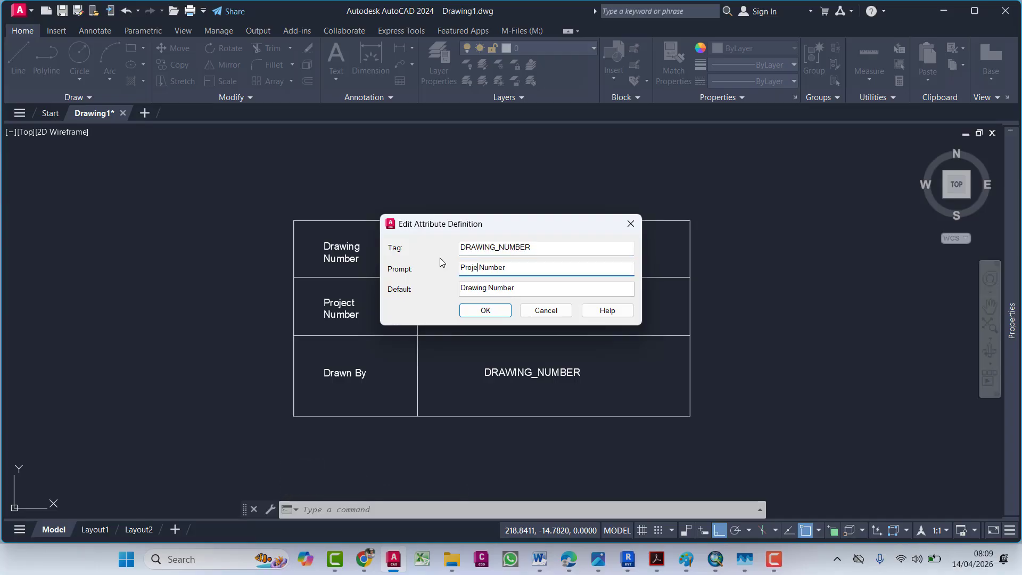
type("ct")
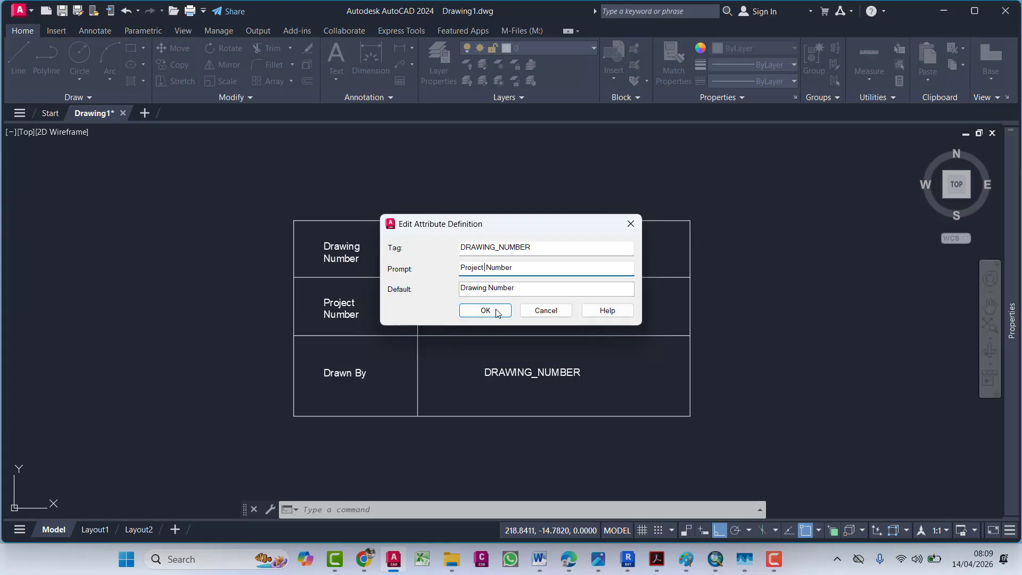
left_click(485, 310)
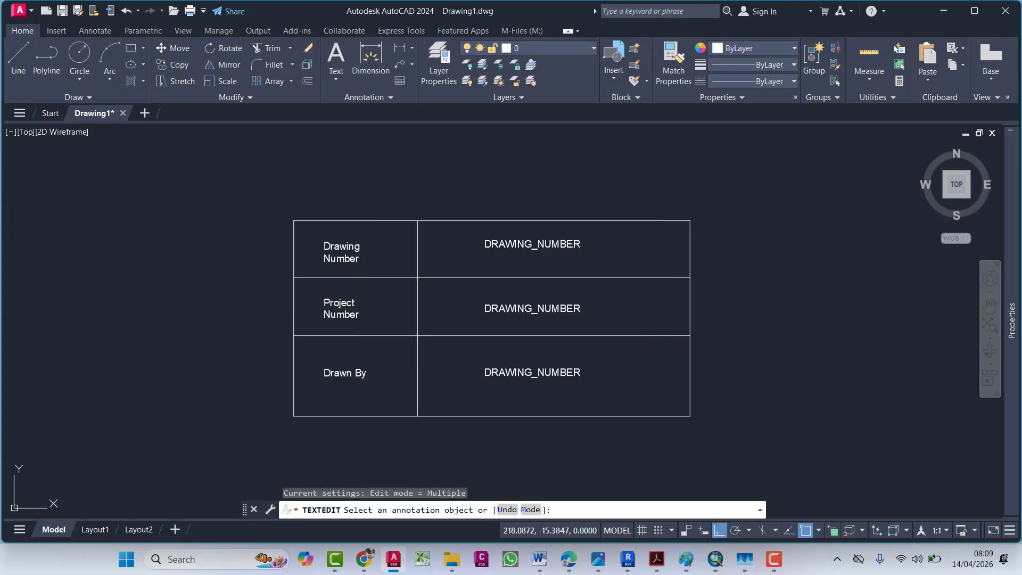
key("Escape")
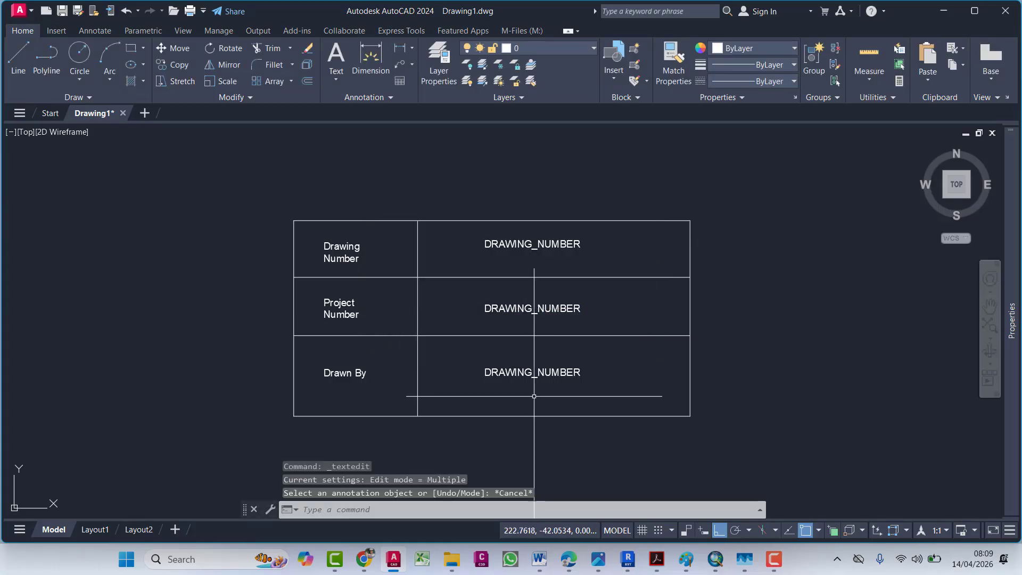
Step: Change the prompt of the attribute in the Drawn By row to "Drawn By"
double_click(532, 372)
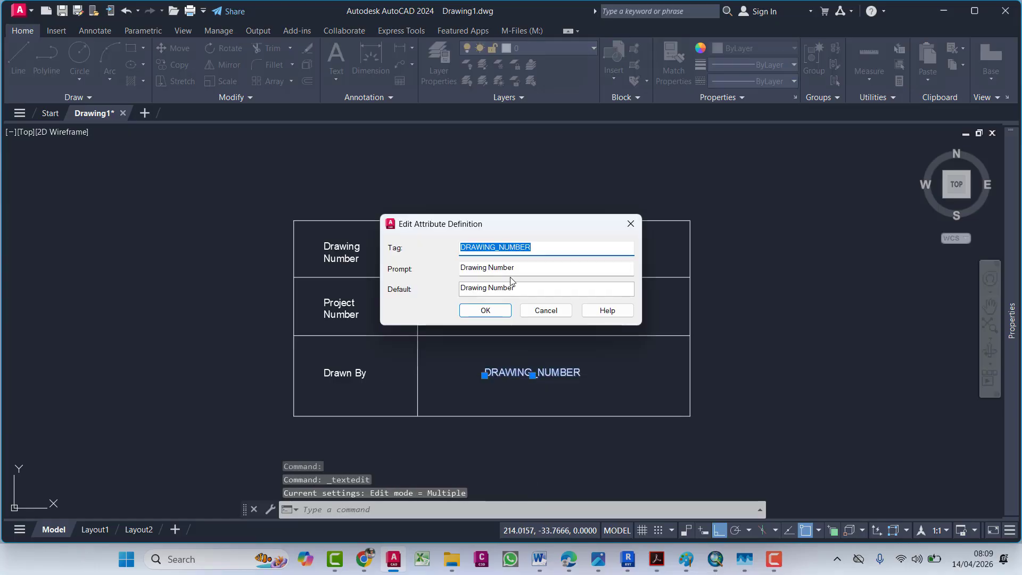
key("Tab")
type("Dr")
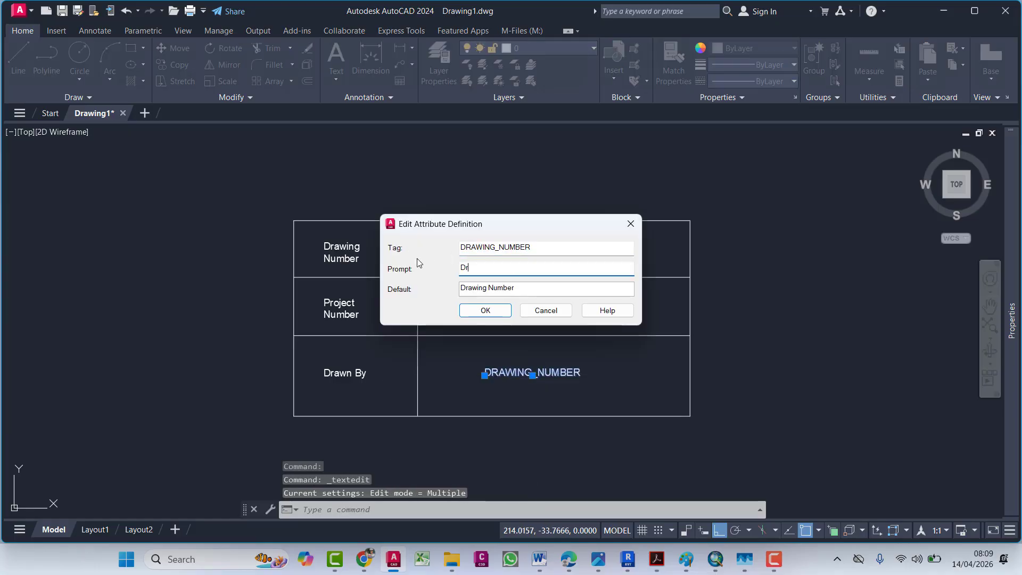
type("awn By")
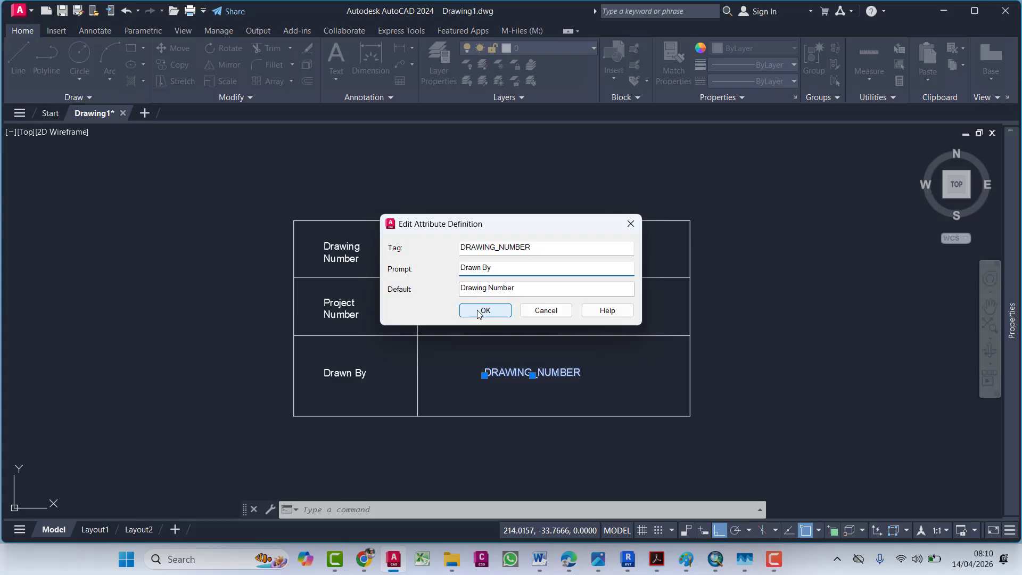
left_click(479, 312)
middle_click_drag(549, 373, 526, 364)
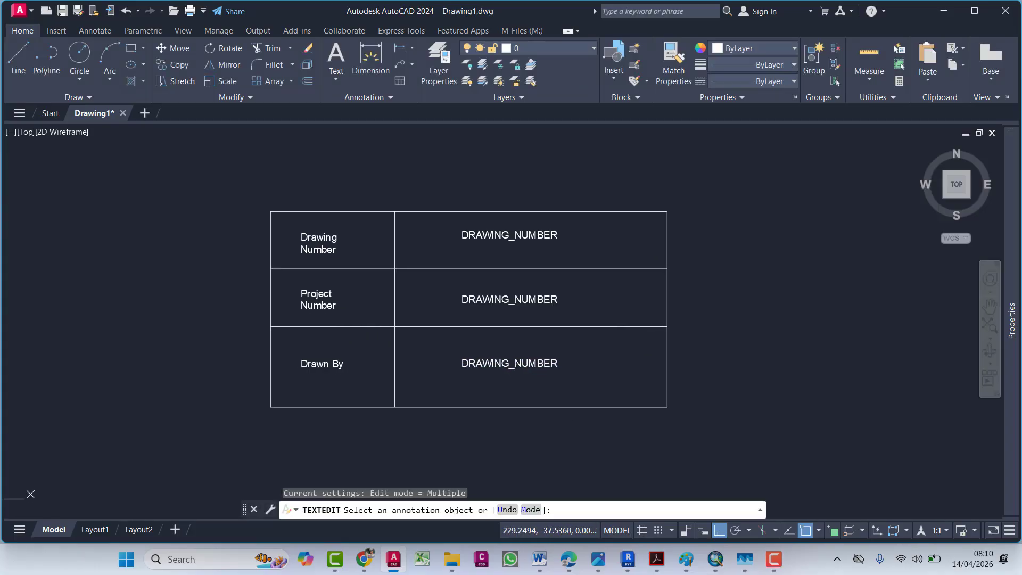
key("Escape")
key("Escape")
key("Escape")
Step: Start a new block definition and name it "Project Title"
scroll(526, 364, "down", 2)
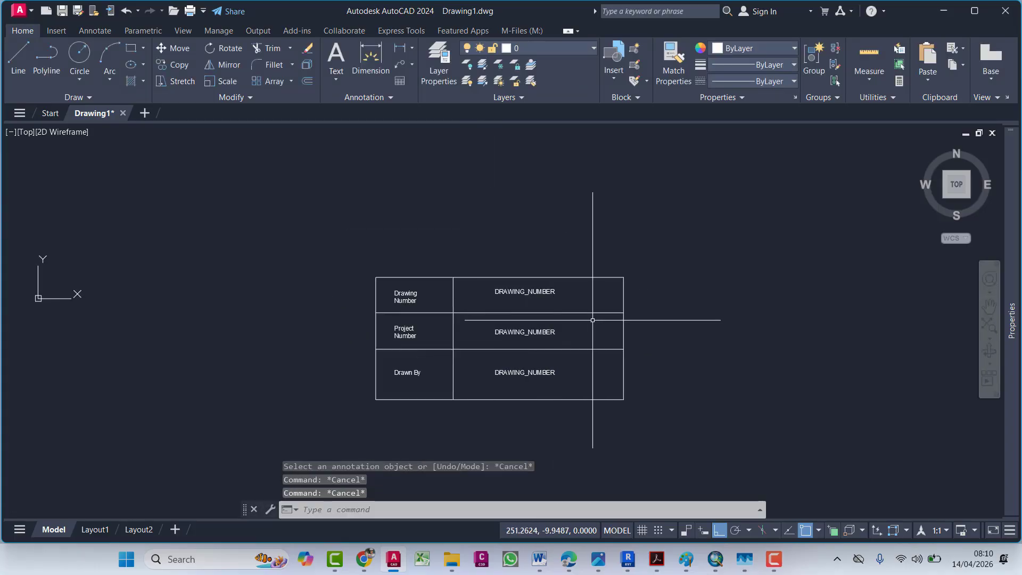
type("b")
key("Return")
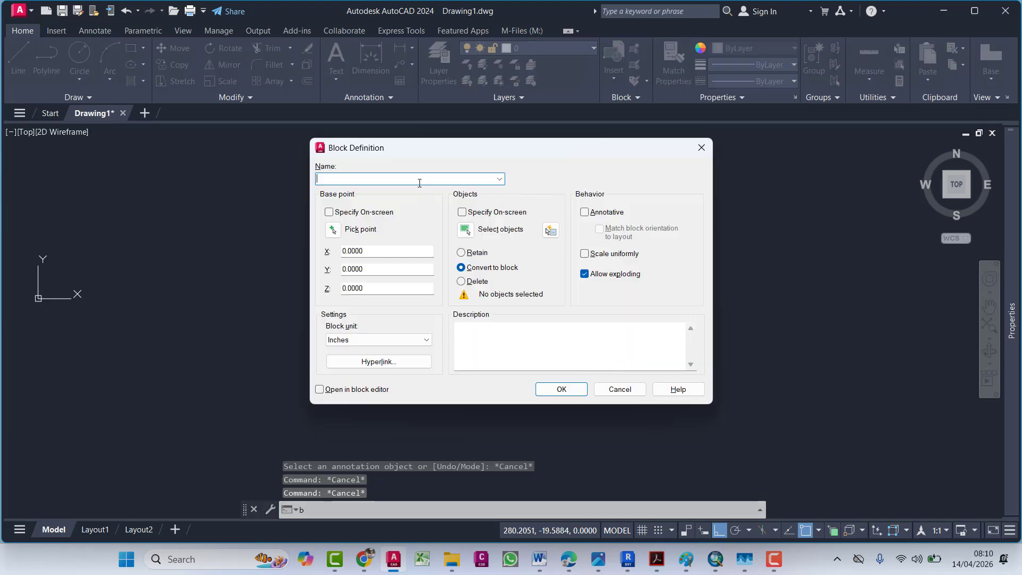
type("Attrib")
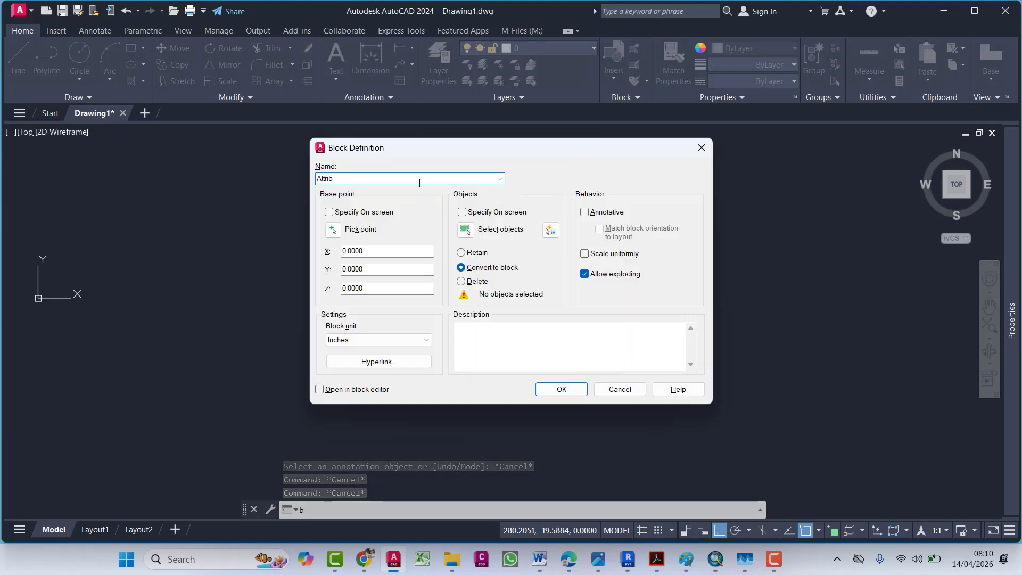
type("ute 1")
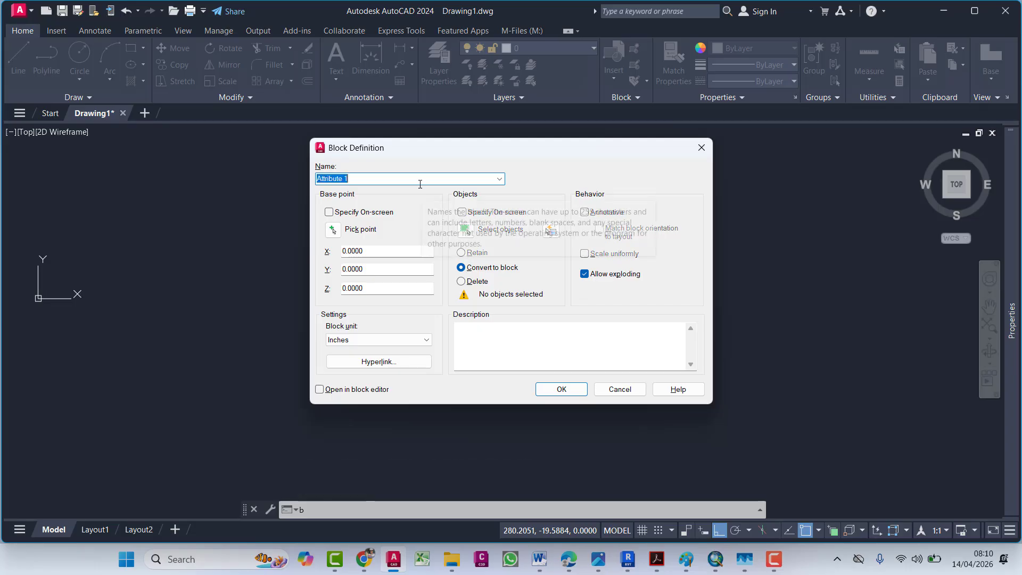
type("Project Title")
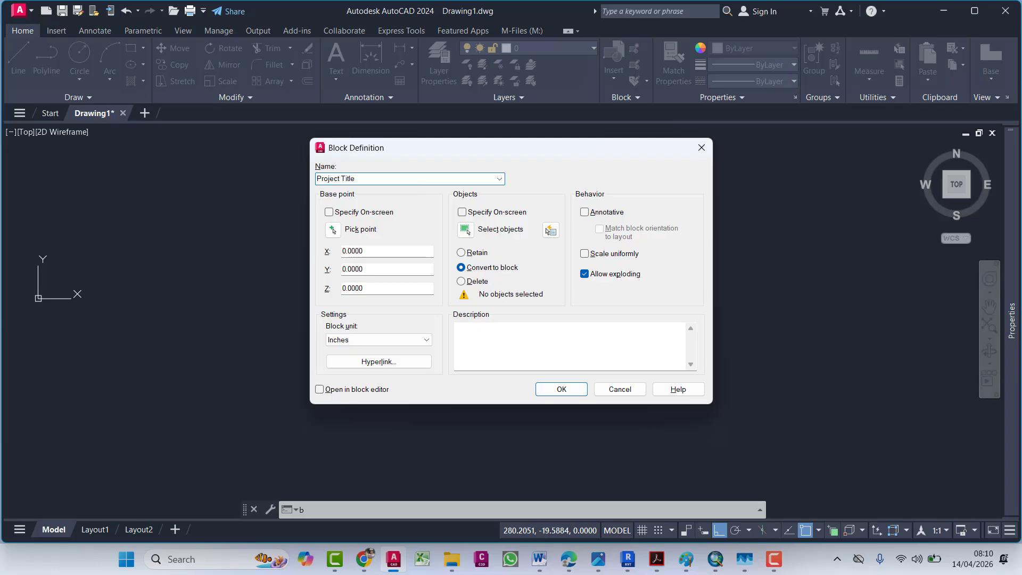
Step: Create the block from the whole table with its labels and attributes, using the table's upper-left corner as base point
left_click(466, 229)
left_click(638, 244)
left_click(339, 442)
key("Return")
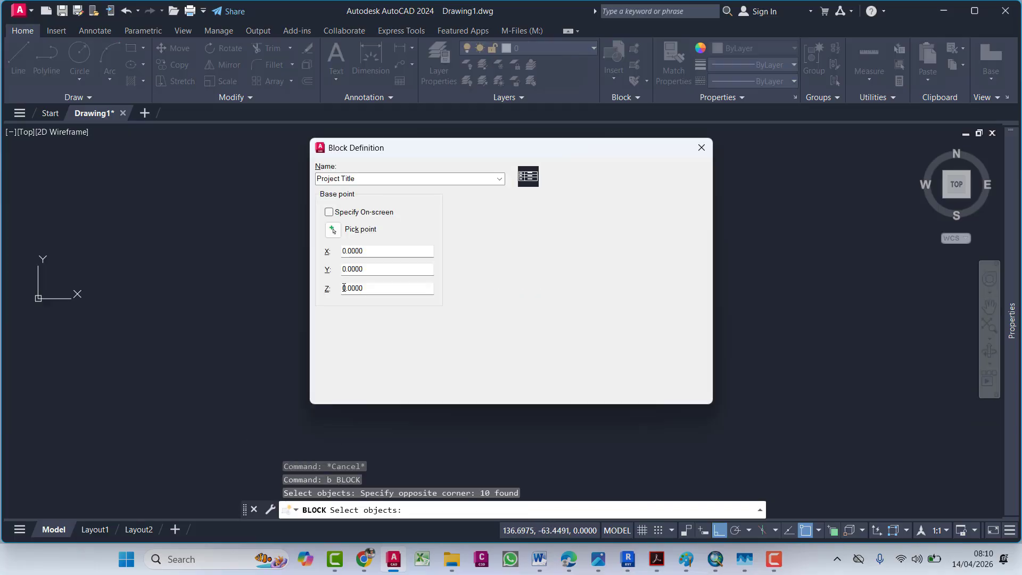
left_click(334, 230)
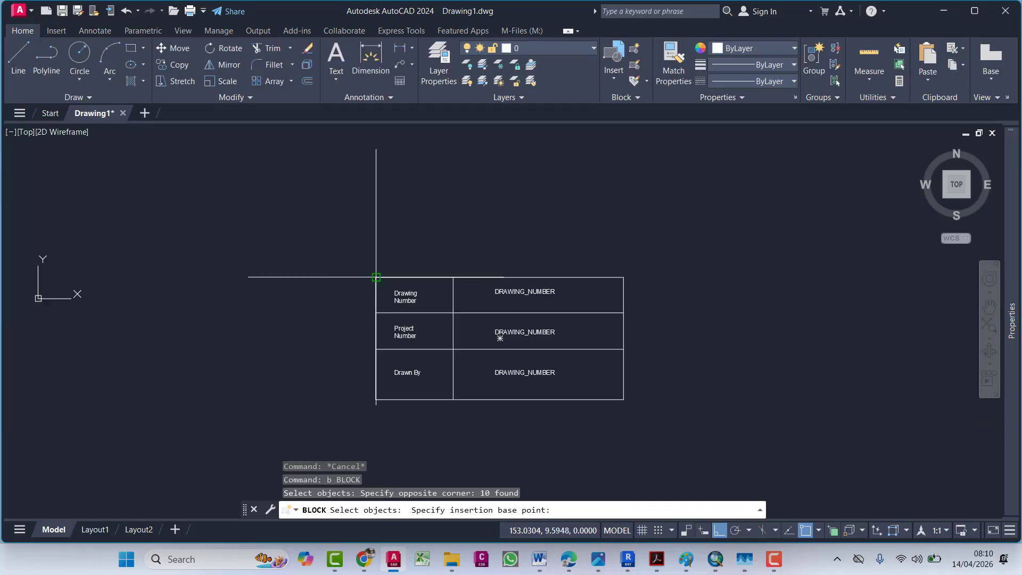
left_click(377, 334)
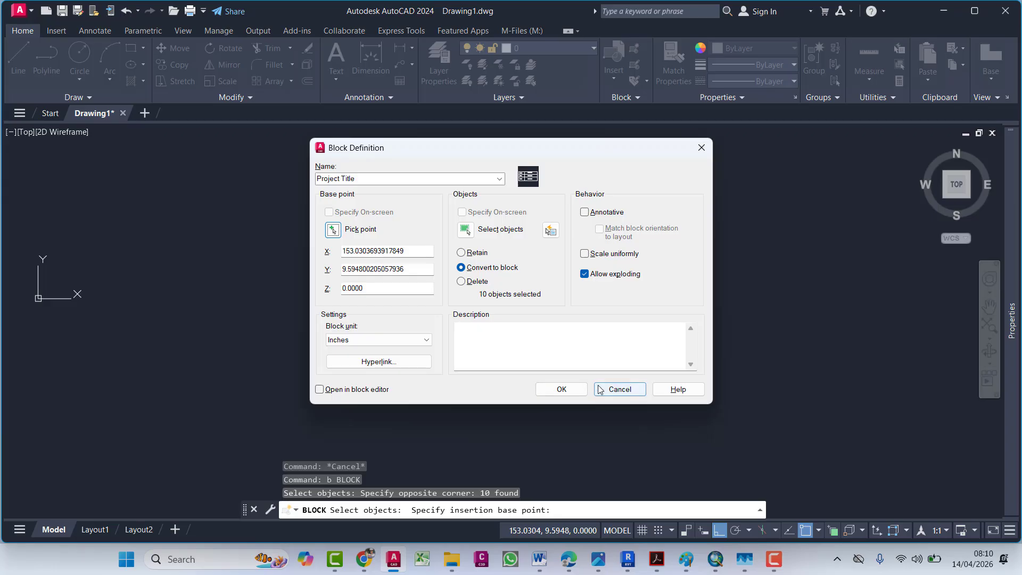
left_click(561, 389)
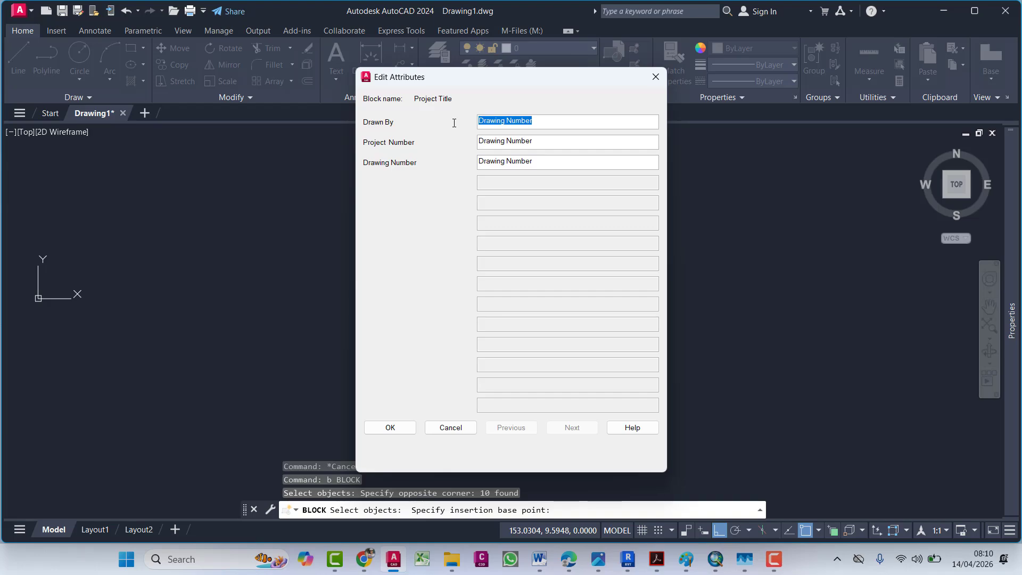
Step: Fill in the block's attributes: the drafter's first name for Drawn By, R-04-059 for Project Number and 001596 for Drawing Number
type("Ahsan")
key("Tab")
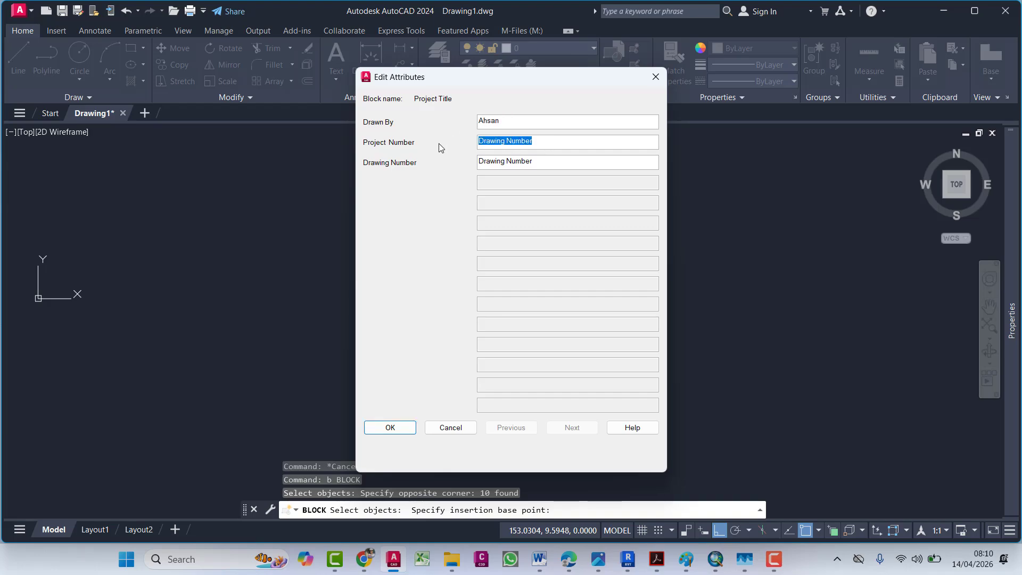
type("R-04")
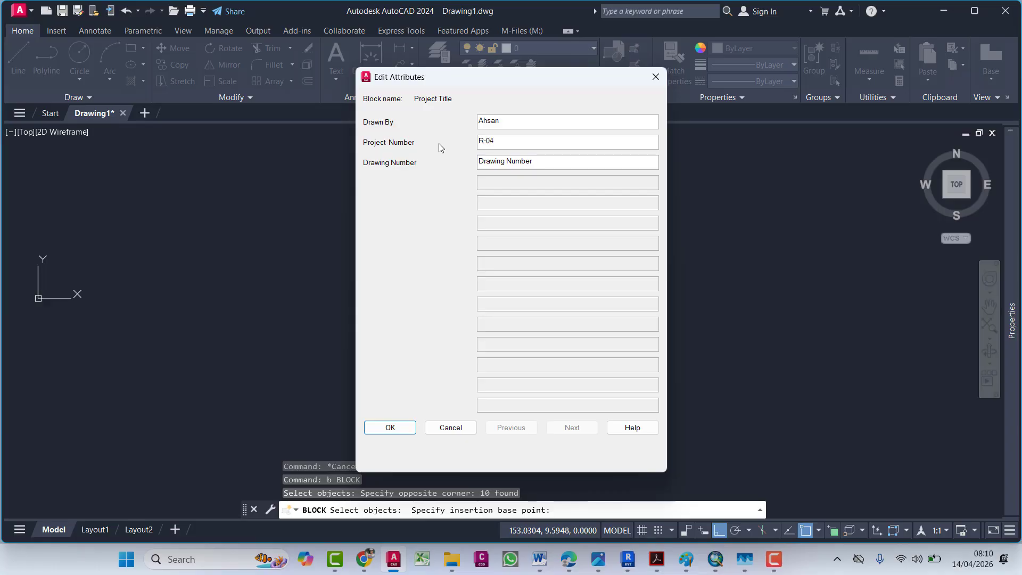
type("-059")
type("0")
left_click(392, 426)
Step: Examine the finished title block and review its tags, prompts and values in the Enhanced Attribute Editor
scroll(525, 346, "up", 6)
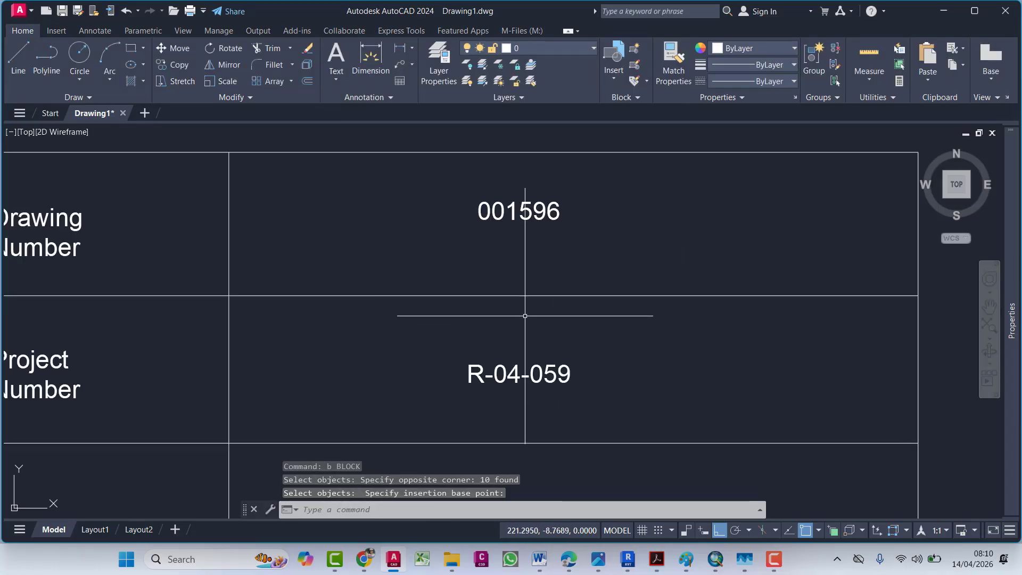
scroll(545, 219, "down", 2)
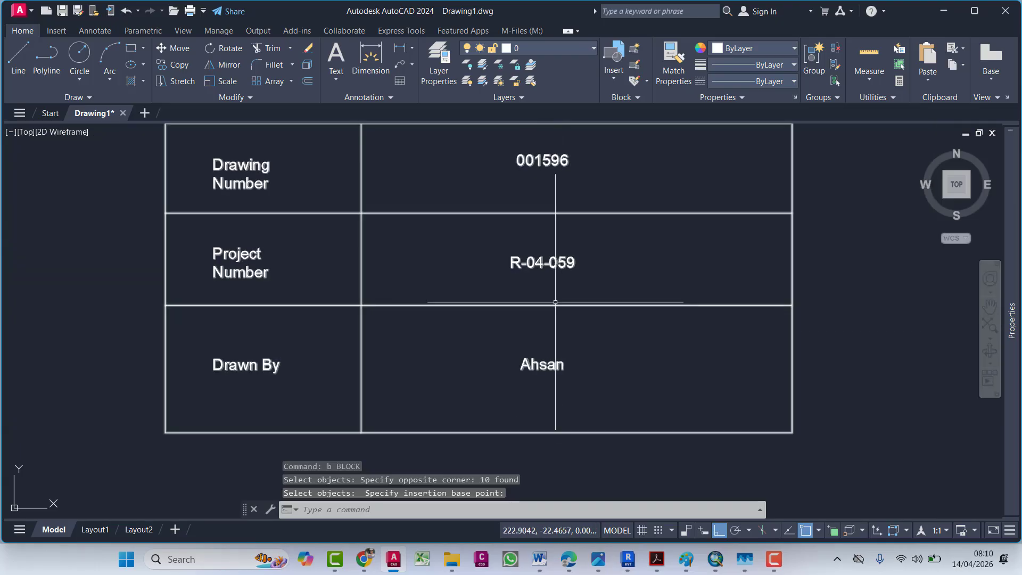
scroll(565, 328, "down", 2)
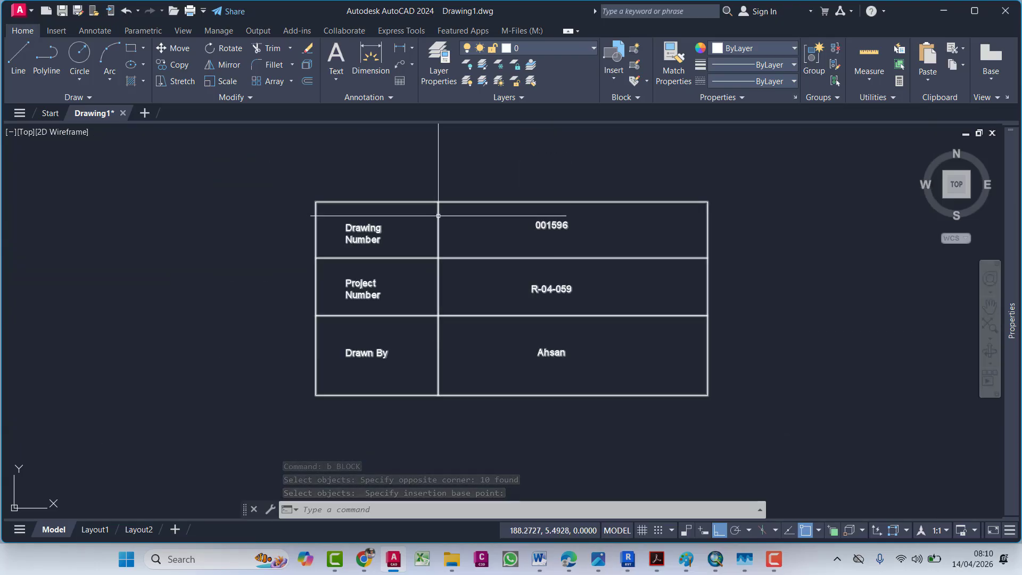
double_click(398, 244)
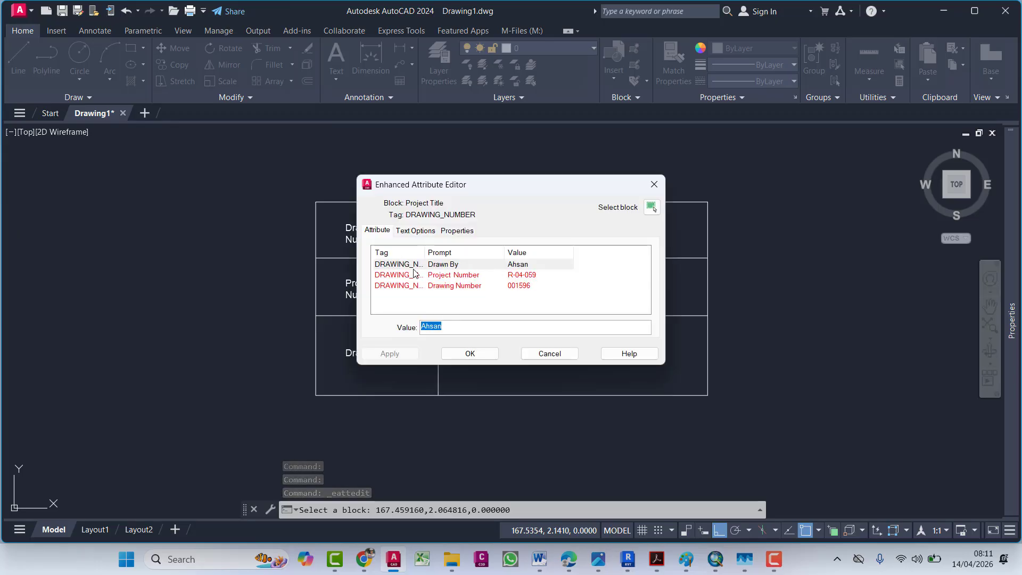
key("Escape")
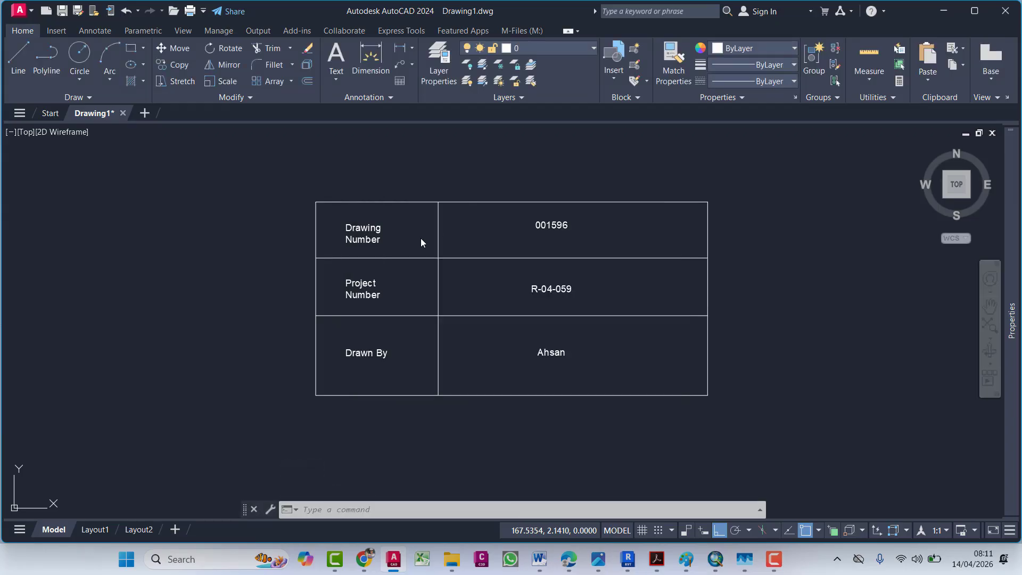
double_click(551, 225)
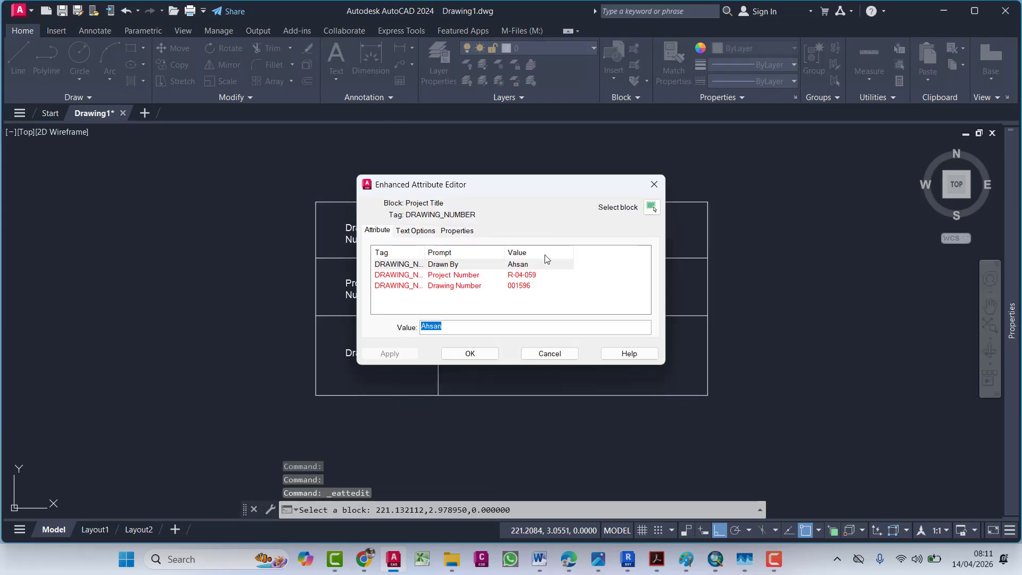
key("Escape")
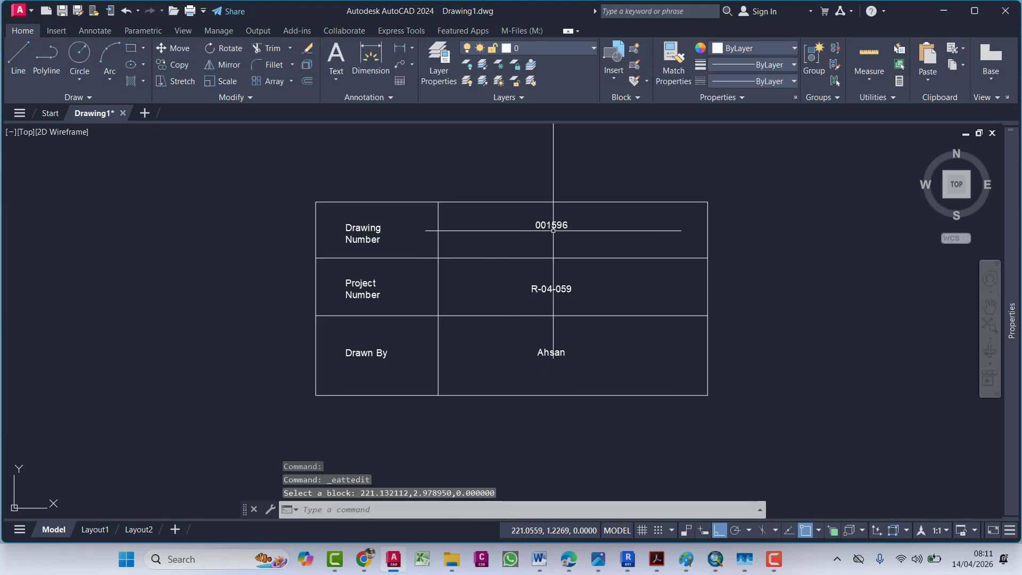
double_click(526, 283)
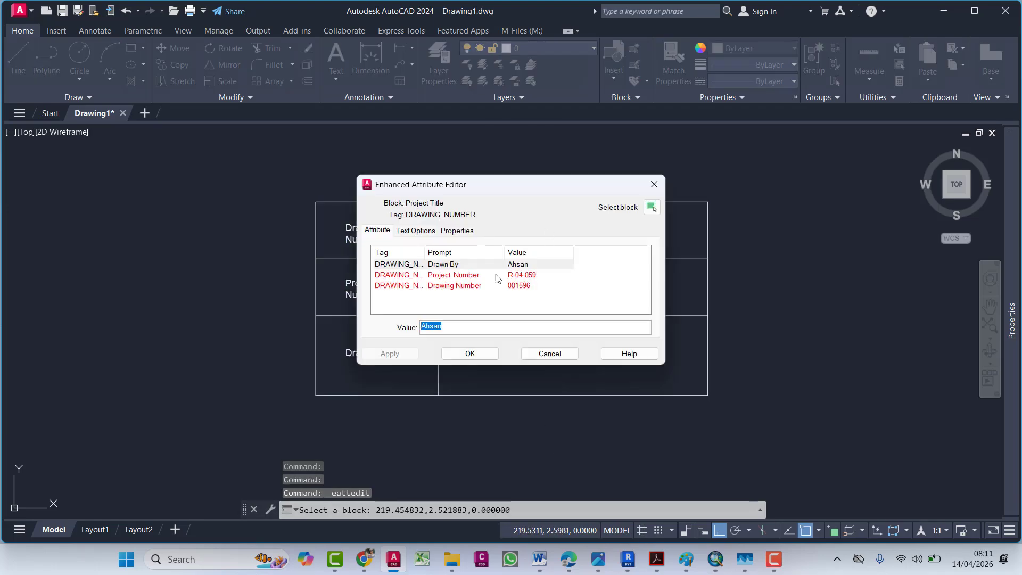
left_click(524, 276)
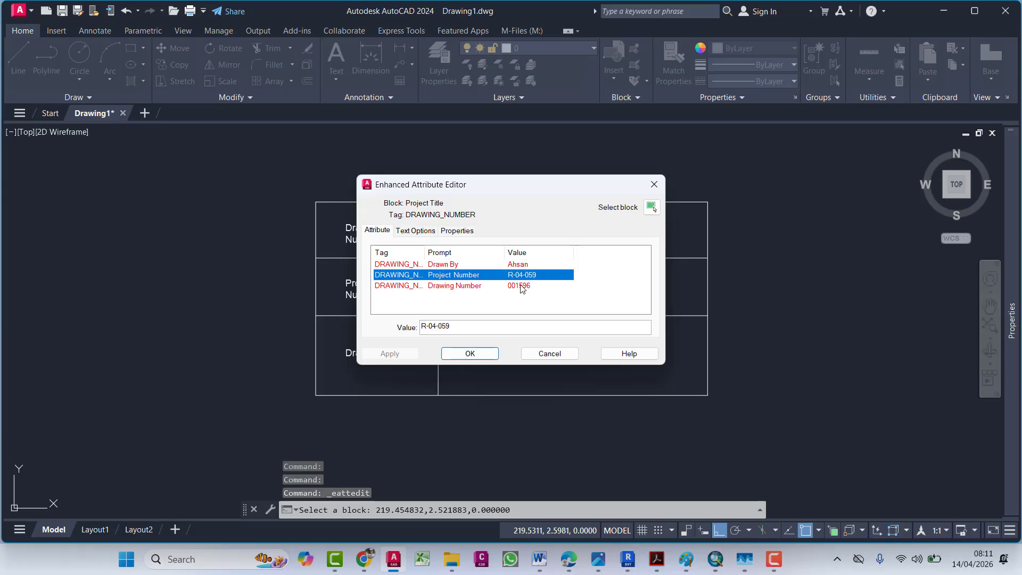
left_click(519, 286)
key("Tab")
type("00")
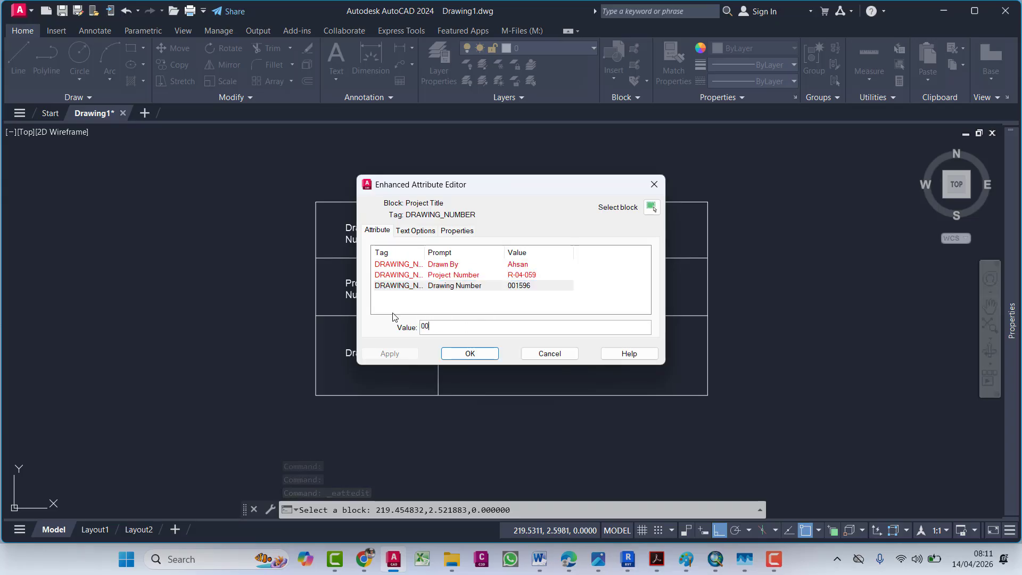
type("15987632")
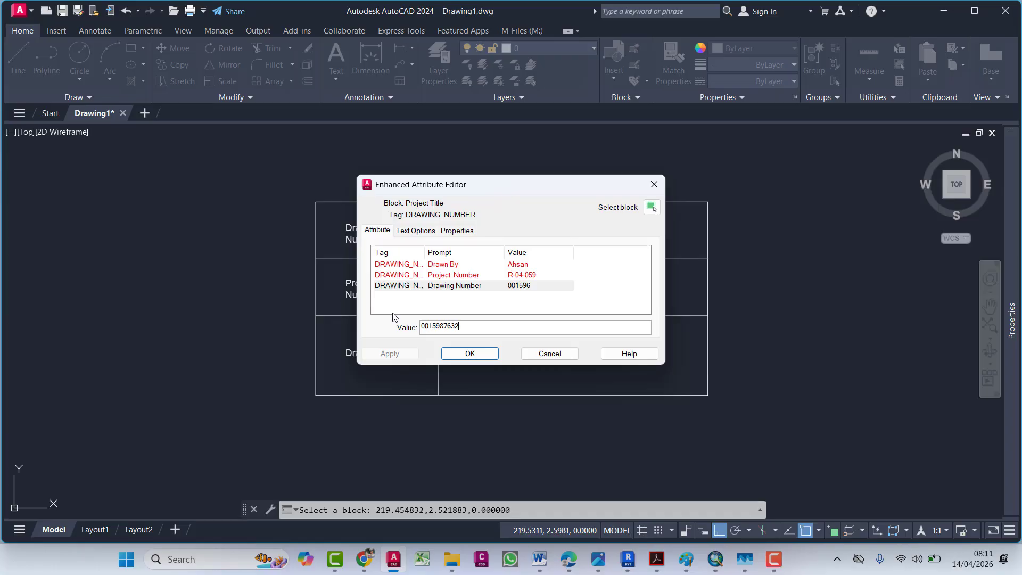
left_click(465, 354)
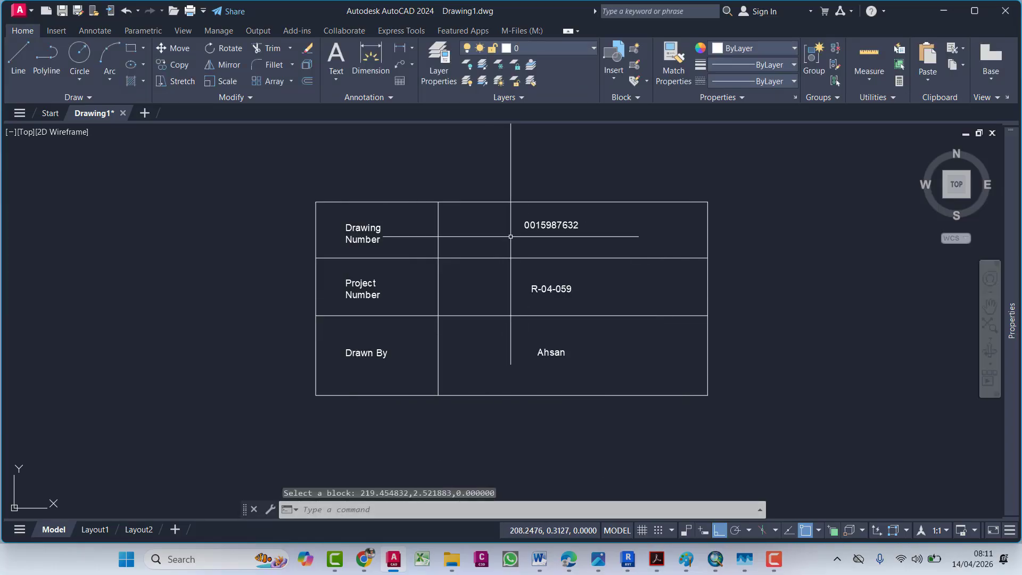
Step: Set the title block's Project Number attribute to R-04-09 RSG
double_click(567, 289)
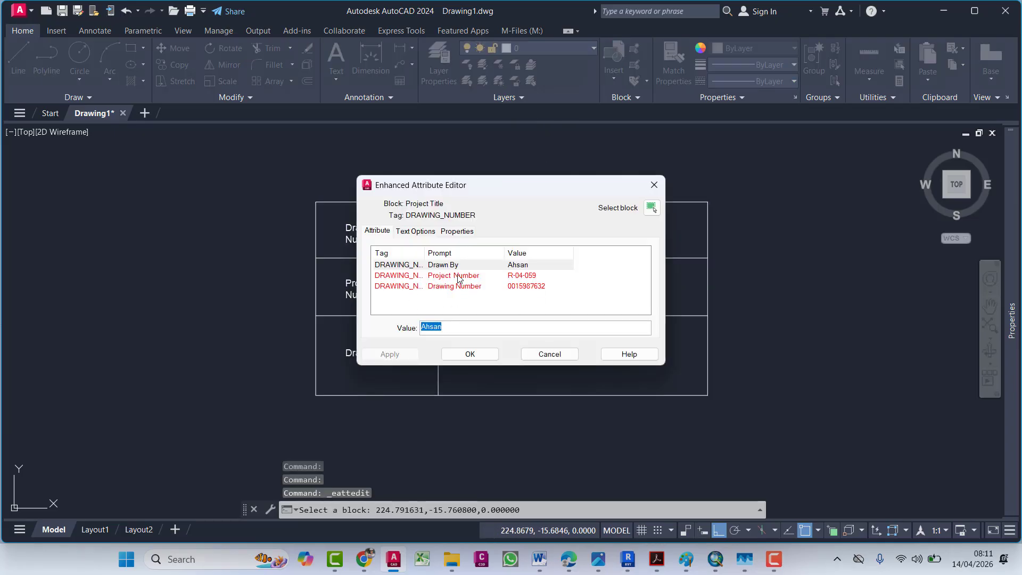
left_click(458, 278)
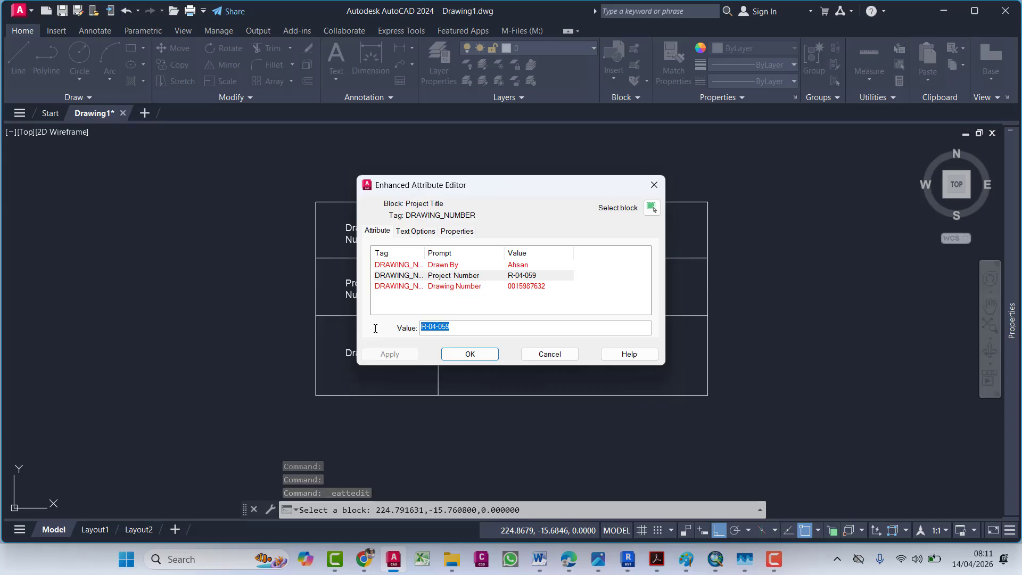
type("R-04-09 R")
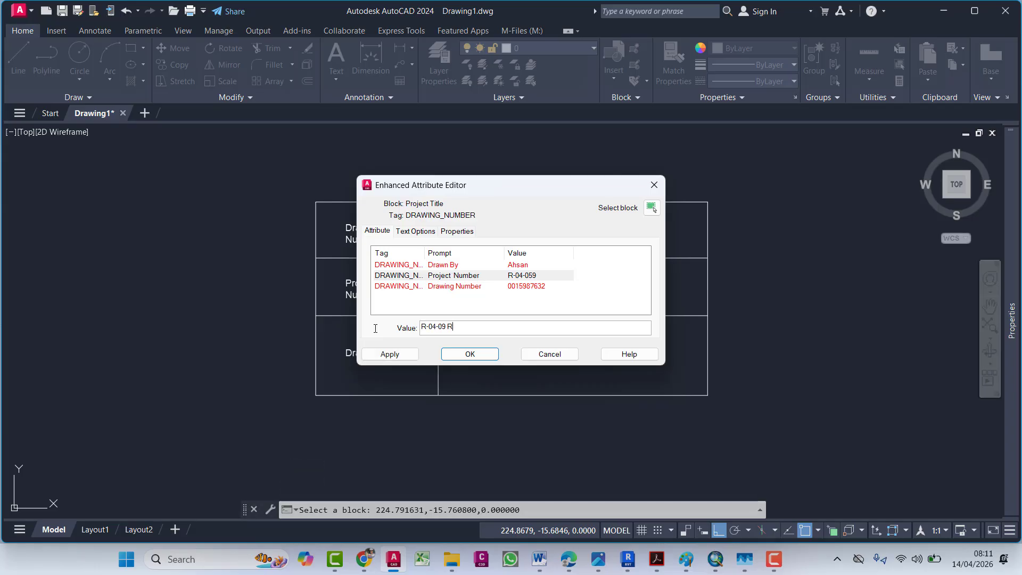
type("SG")
left_click(463, 355)
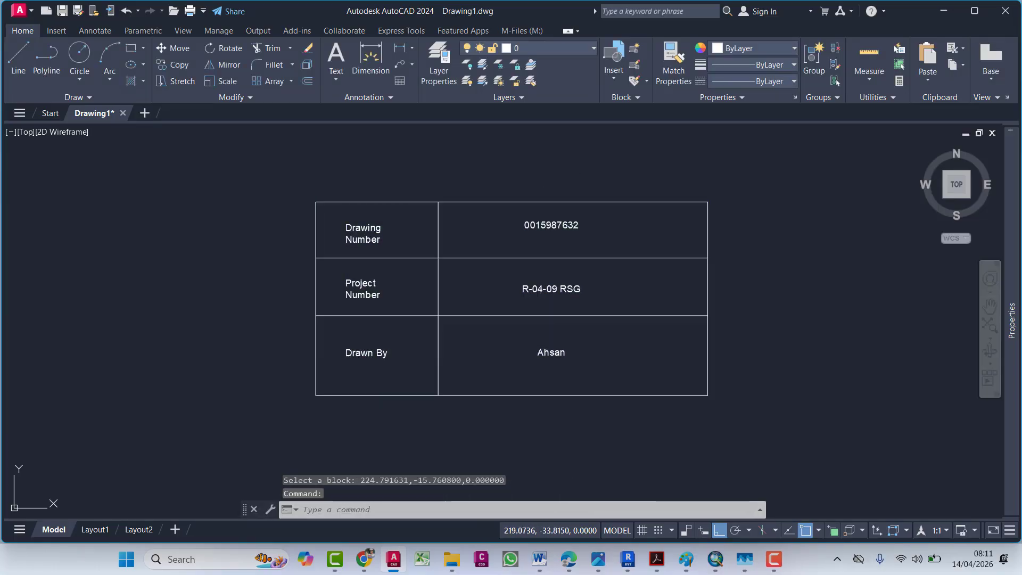
Step: Replace the title block's Drawn By attribute with another drafter's first name, dismissing the licence notice that interrupts the edit
double_click(675, 344)
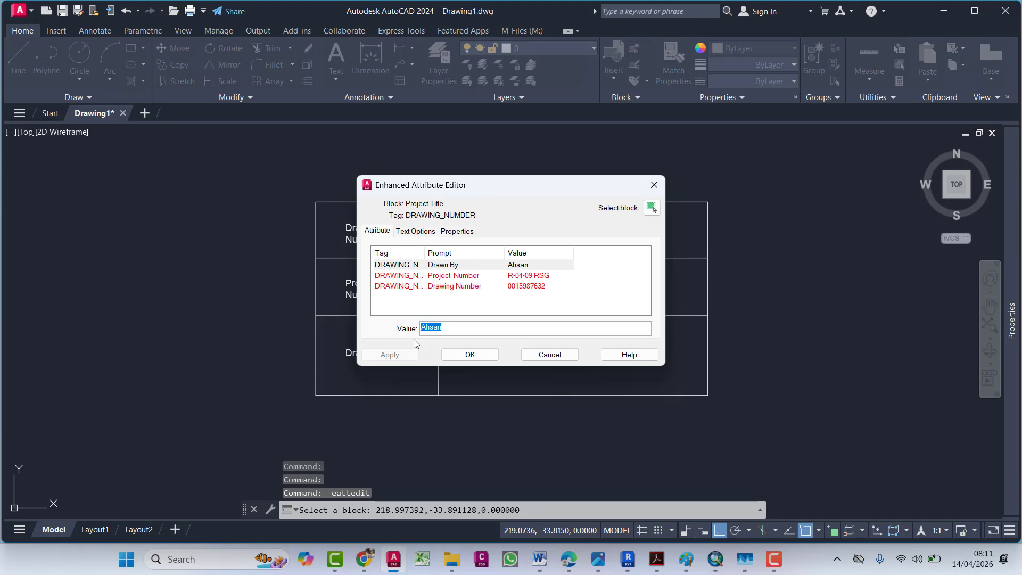
type("Sheharya")
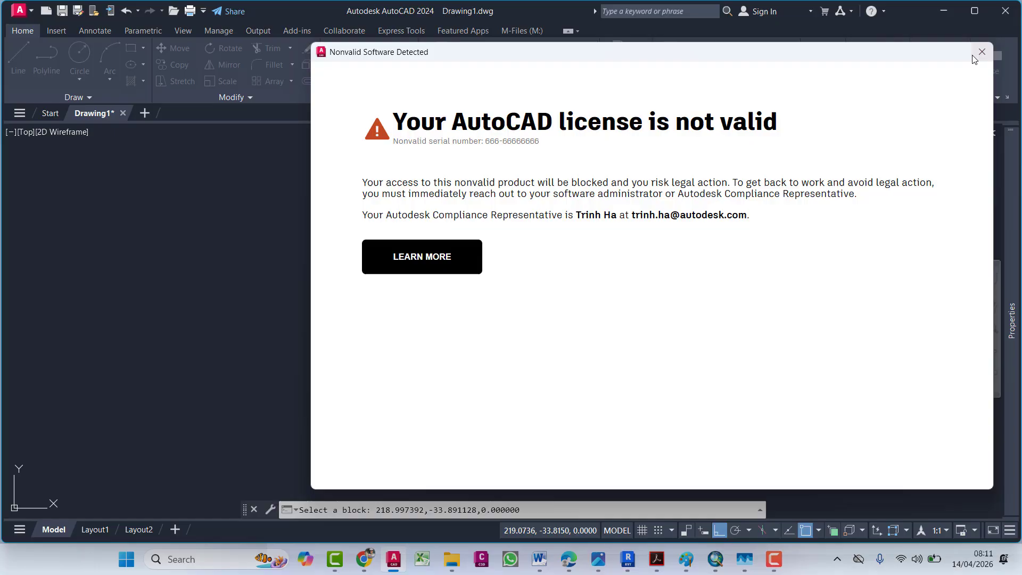
left_click(983, 52)
left_click(458, 331)
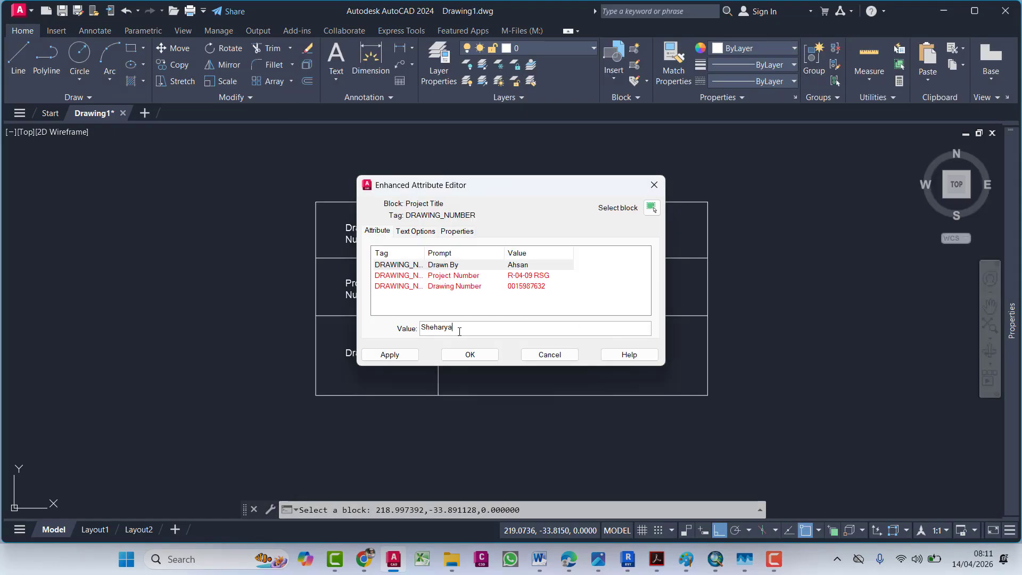
type("ar")
left_click(480, 355)
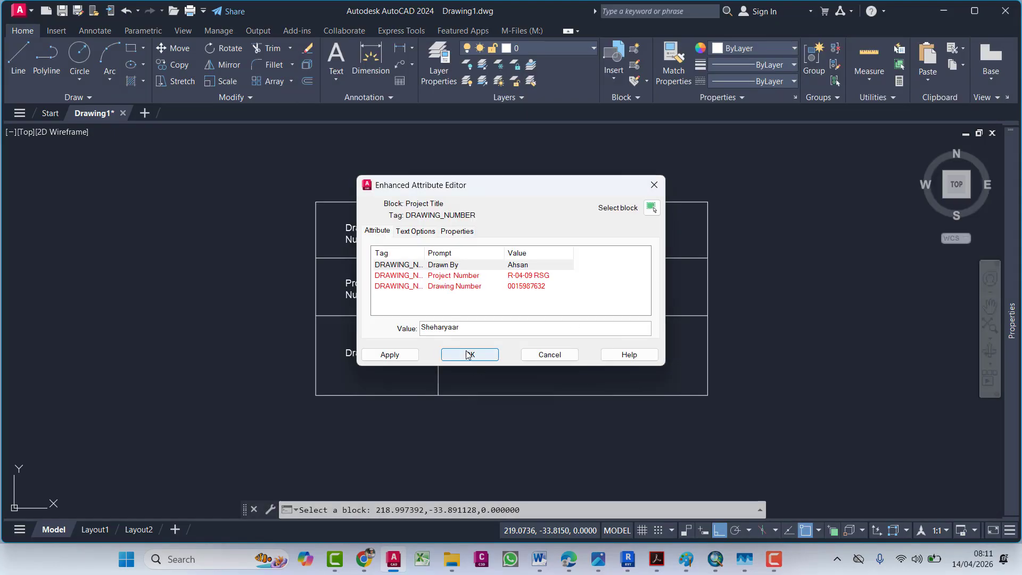
key("Escape")
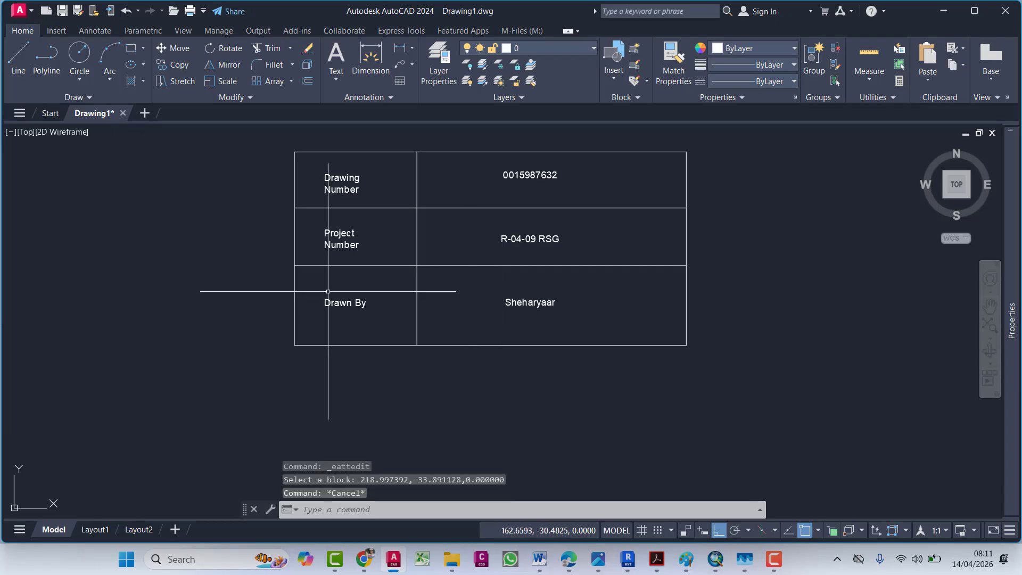
Step: Open the title block in the Block Editor to view its labels and attribute definitions, and close the editor without changes
double_click(354, 333)
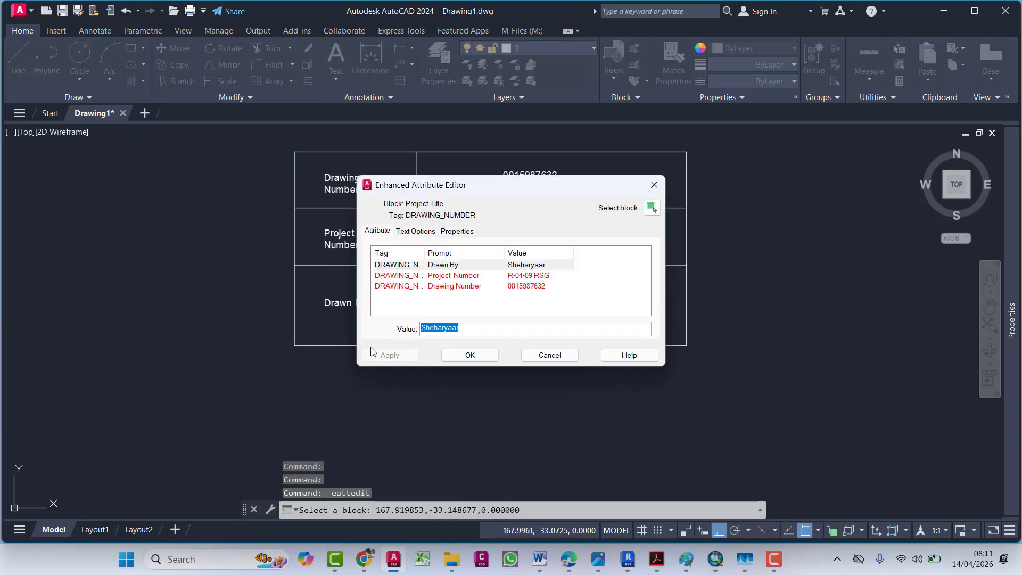
key("Escape")
left_click_drag(297, 133, 406, 341)
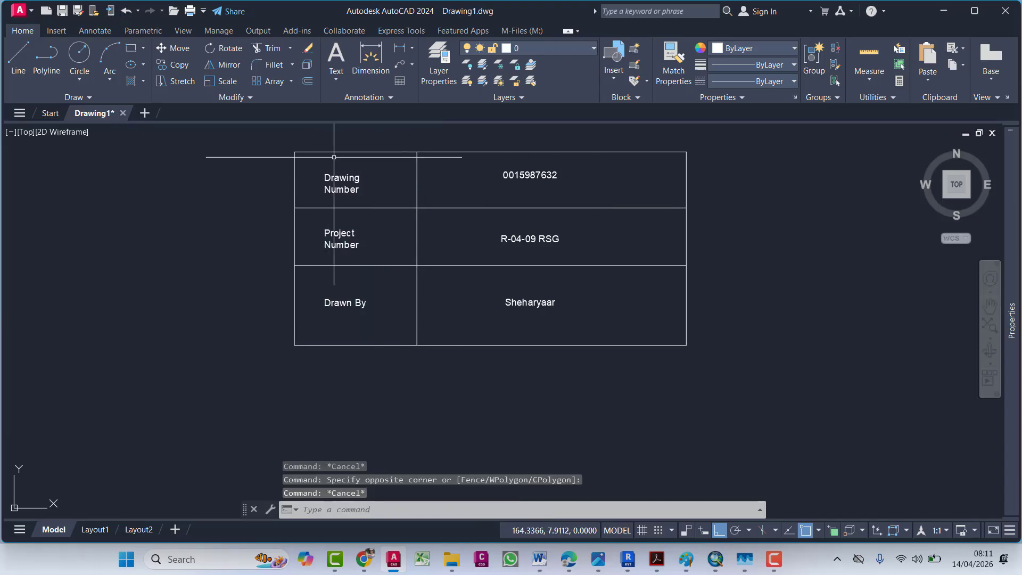
left_click(296, 182)
right_click(361, 211)
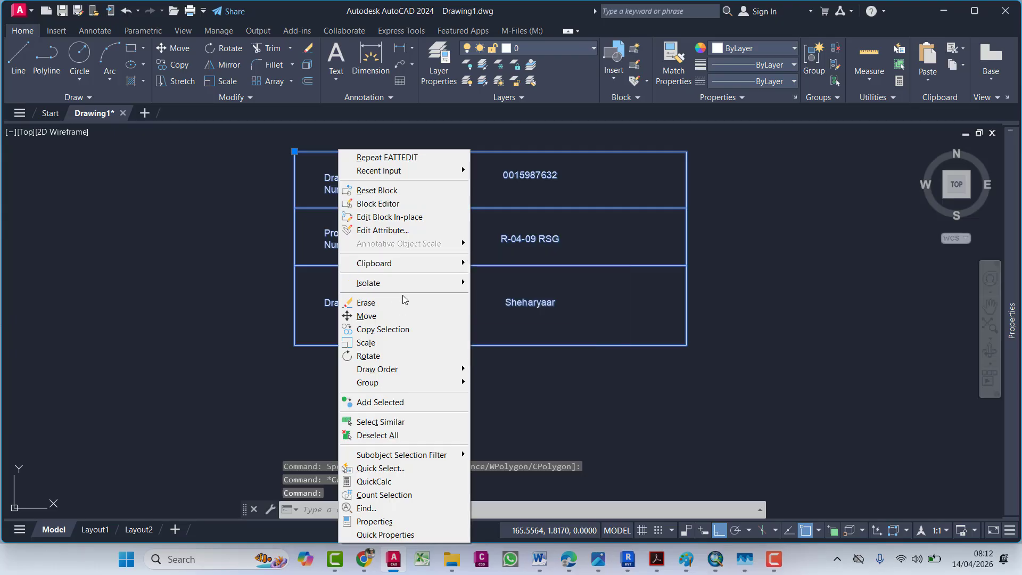
left_click(397, 205)
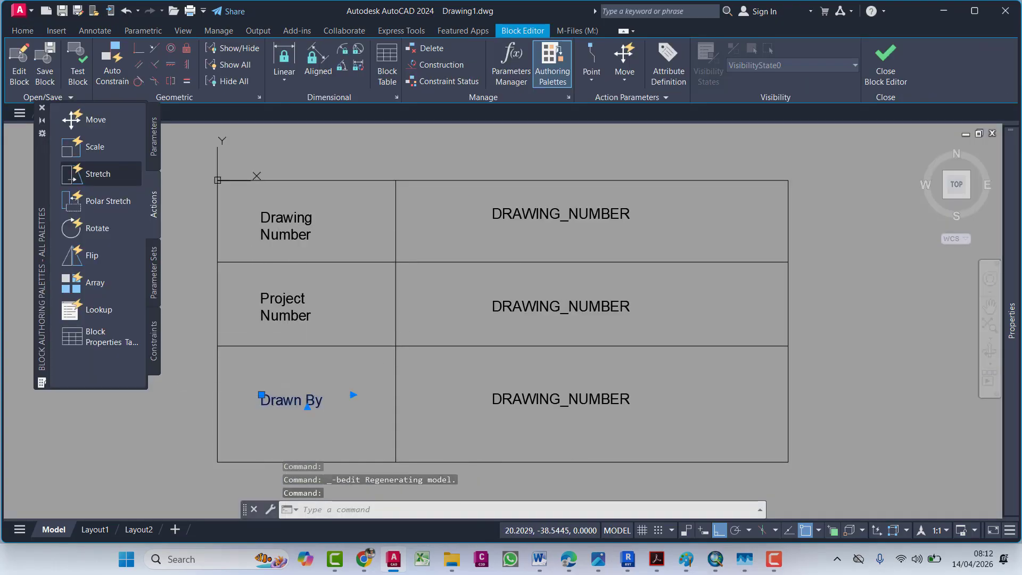
left_click(886, 69)
Step: Select the entire title block in the drawing and inspect it as one object
scroll(470, 261, "down", 4)
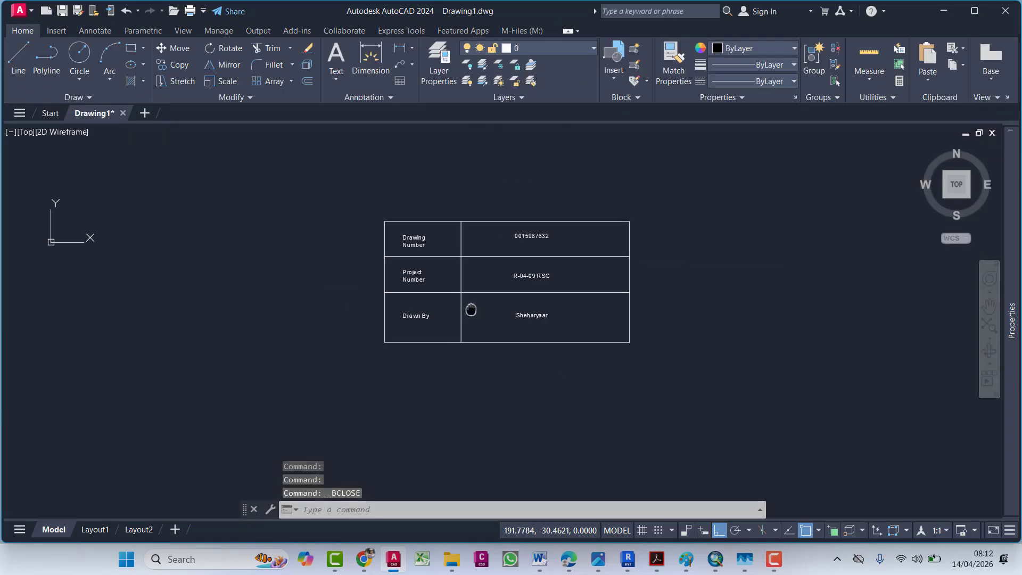
left_click(338, 171)
left_click(721, 354)
scroll(569, 352, "down", 3)
scroll(484, 283, "down", 2)
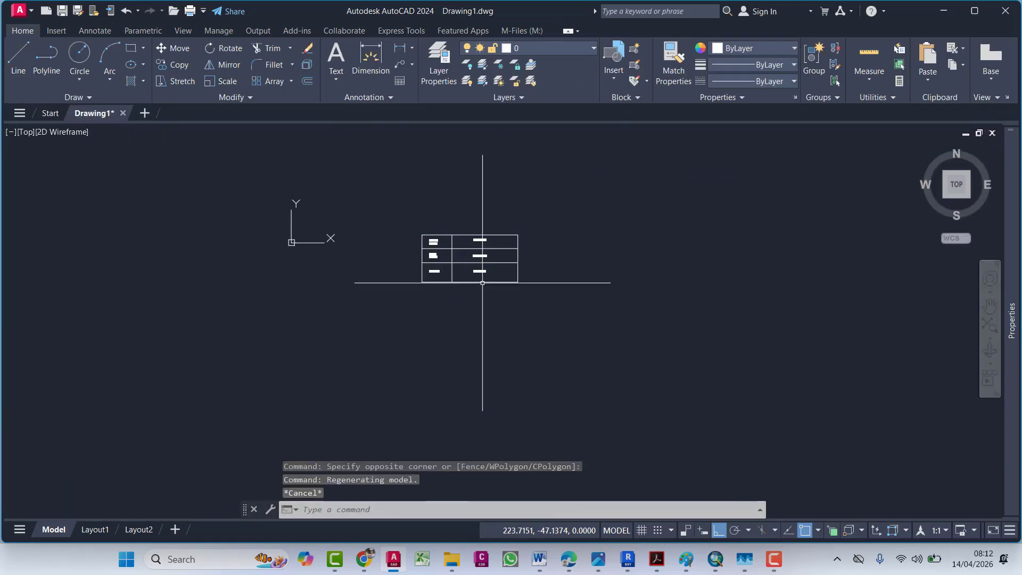
key("Escape")
key("Escape")
scroll(392, 277, "down", 6)
left_click(360, 223)
left_click(511, 346)
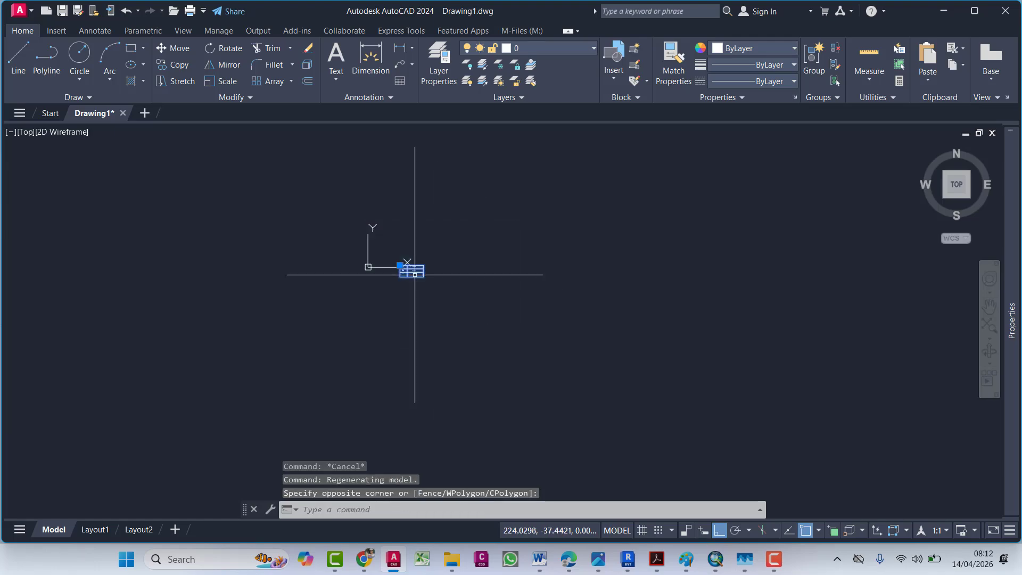
scroll(411, 275, "up", 10)
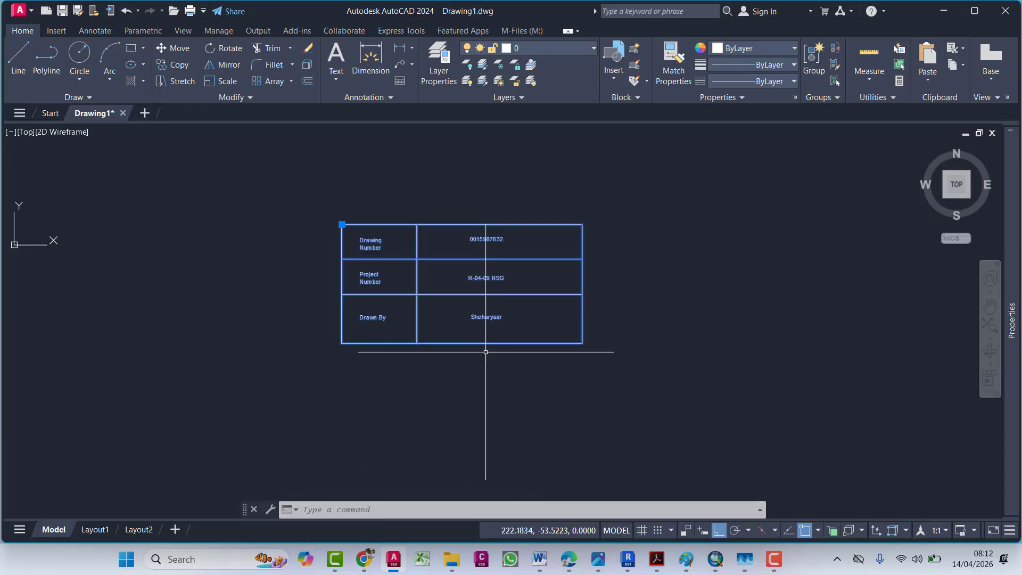
Step: Switch to R09-O09C01-FFC-61-ZZ-SDW-ST-30001[C0].pdf in Adobe Acrobat and bring the sheet's title block into close view
mouse_move(658, 560)
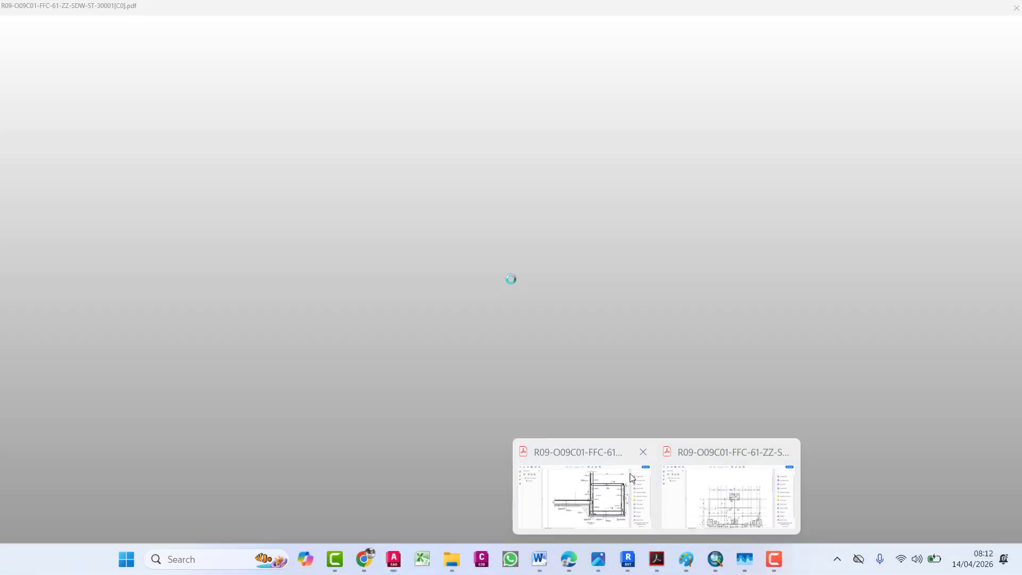
left_click(631, 474)
key("ctrl+0")
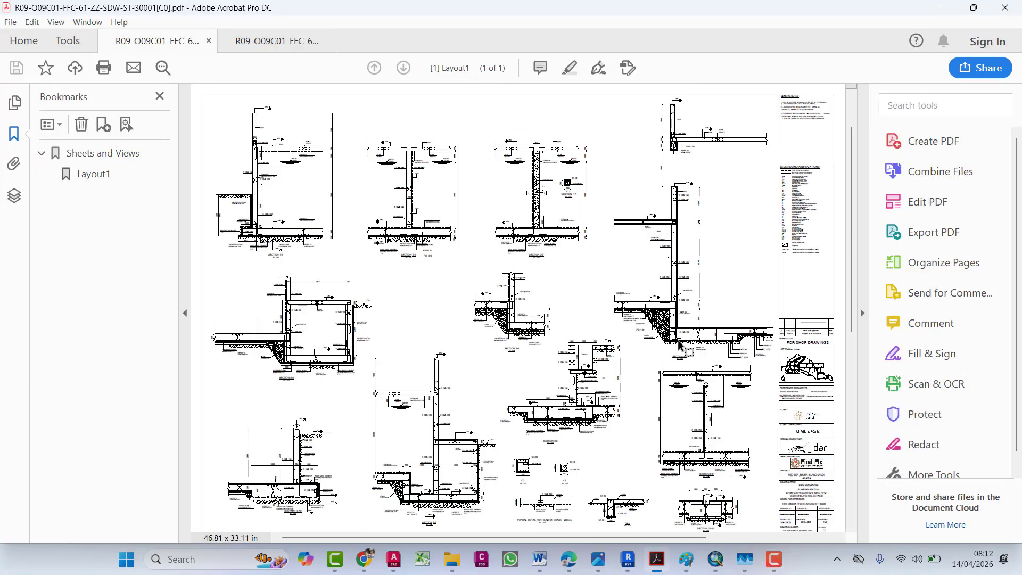
scroll(815, 516, "up", 6, "ctrl")
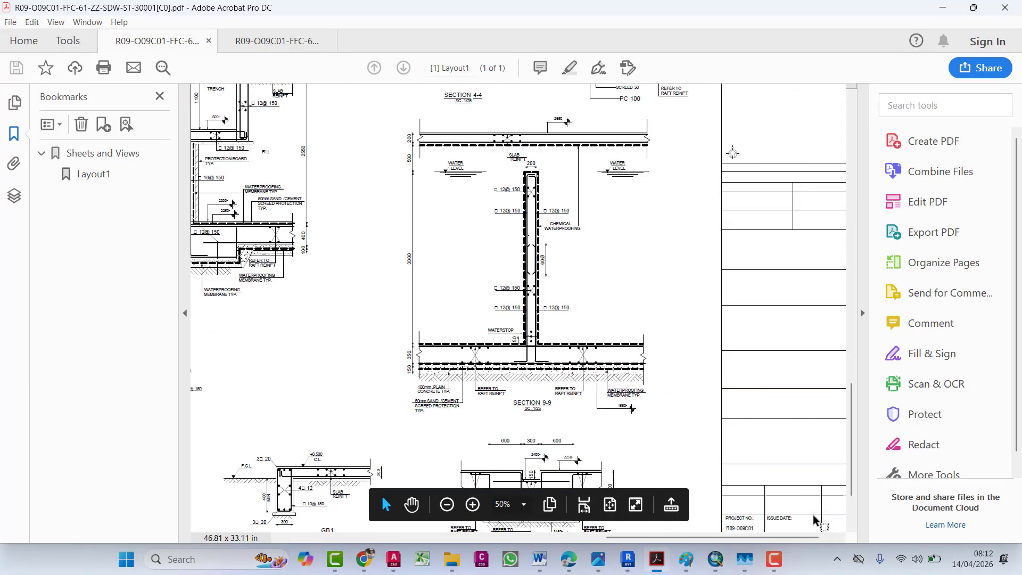
scroll(752, 424, "down", 2)
scroll(752, 424, "down", 2)
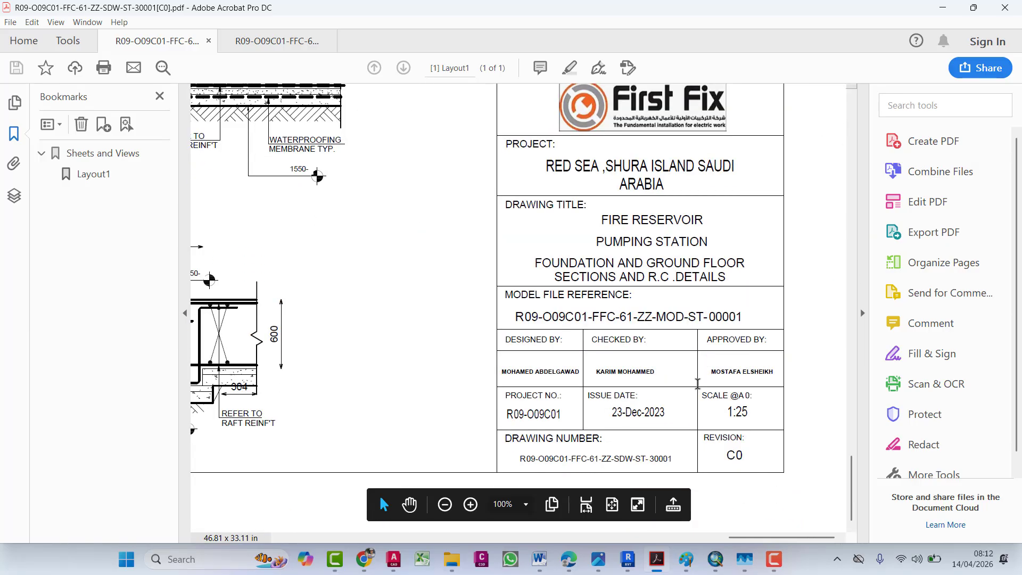
scroll(694, 391, "up", 1, "ctrl")
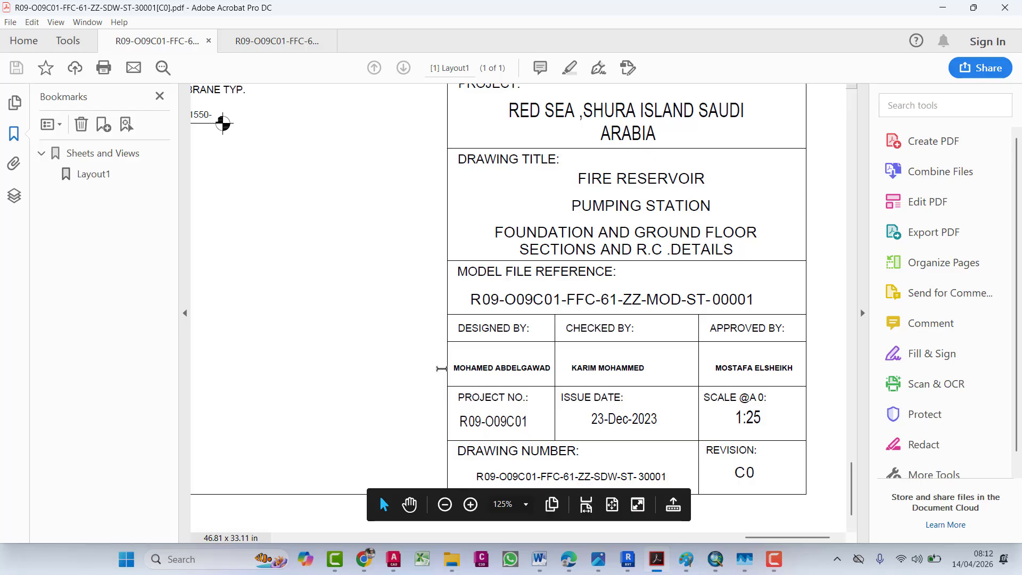
Step: Examine the sheet's title block entries: responsible names, project number, issue date, scale, drawing number, model file reference and drawing title
left_click_drag(457, 367, 753, 367)
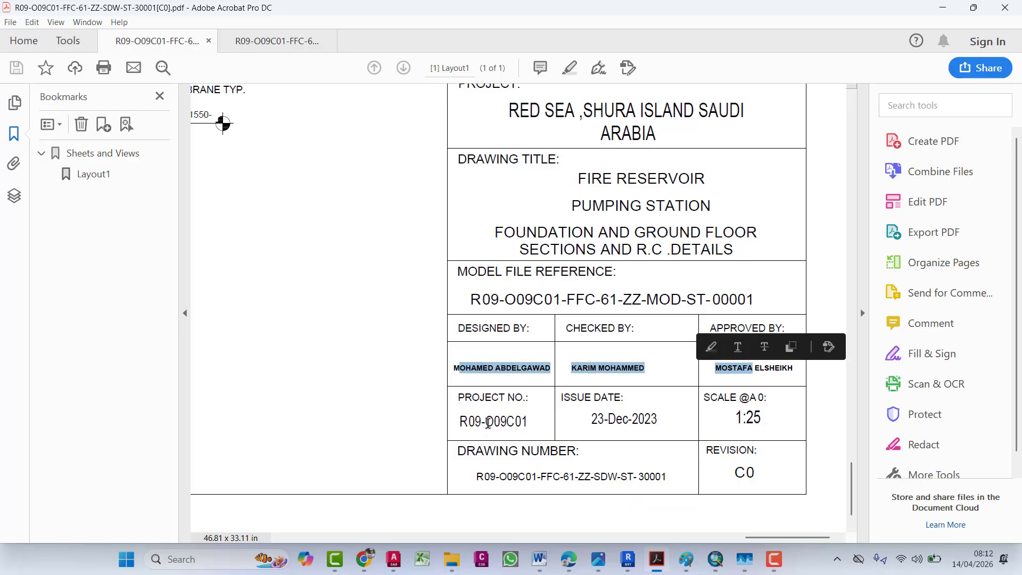
left_click_drag(466, 420, 528, 422)
left_click_drag(594, 418, 740, 421)
left_click(741, 421)
double_click(740, 421)
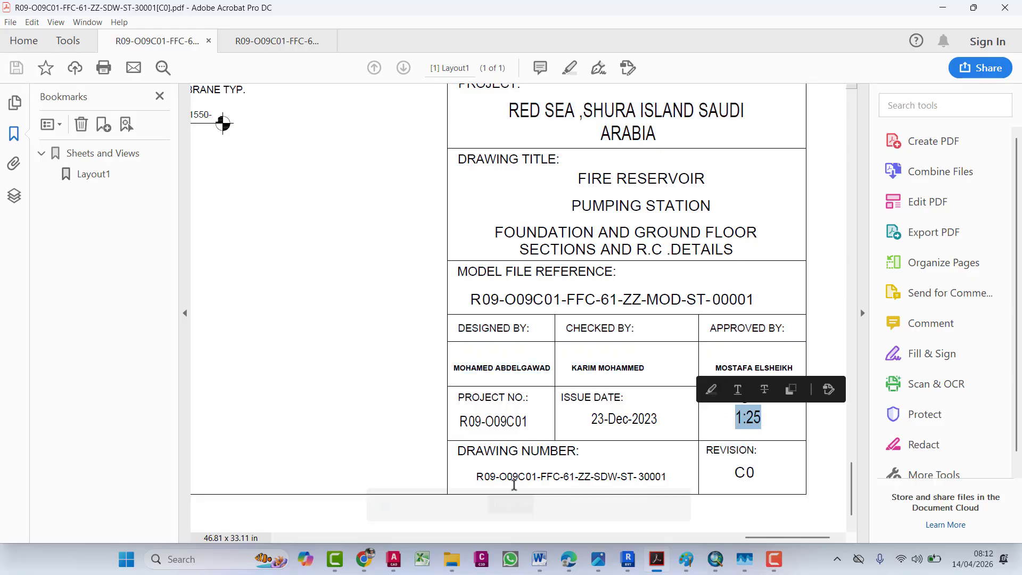
left_click_drag(476, 477, 683, 486)
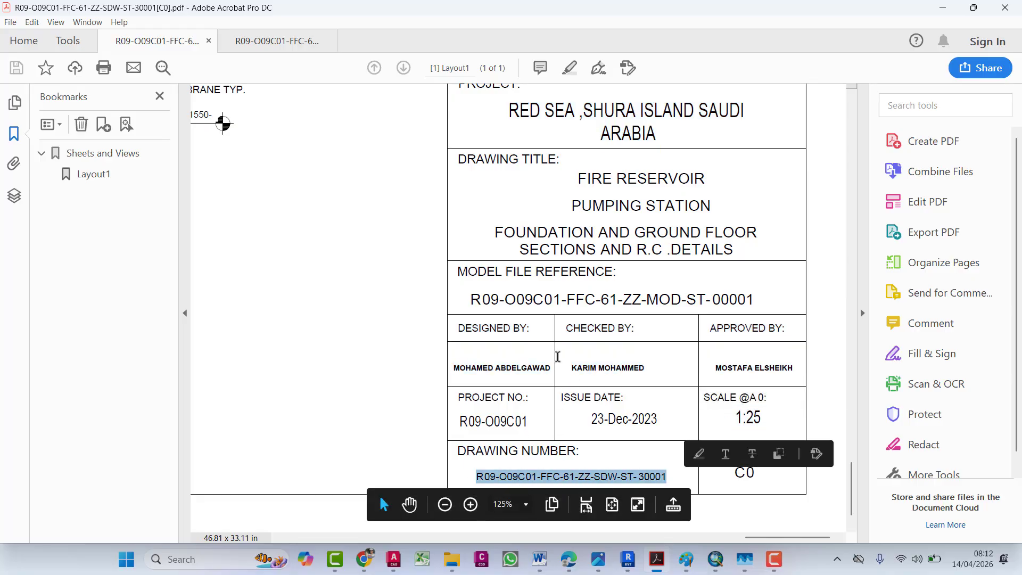
left_click_drag(453, 367, 588, 369)
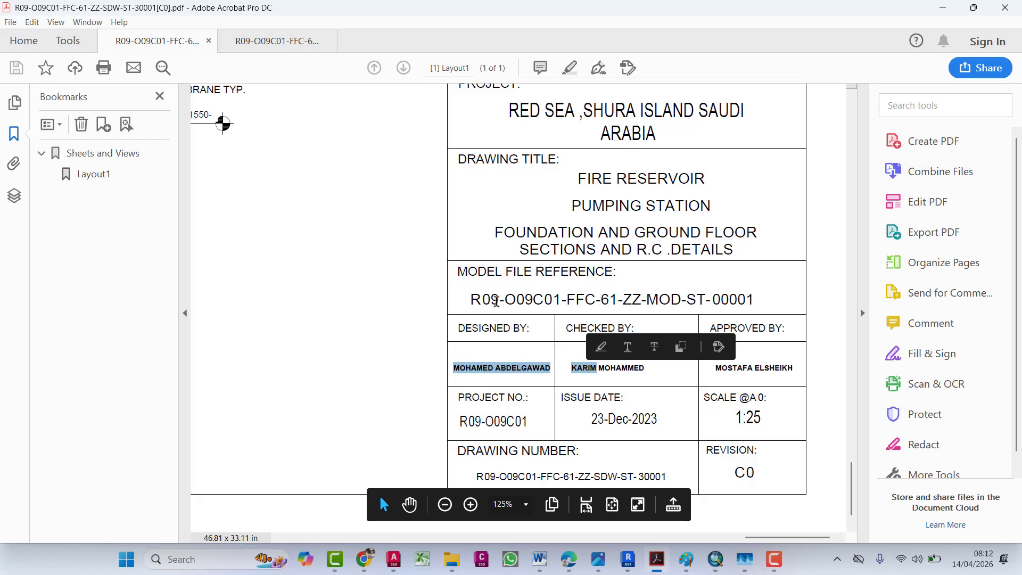
left_click_drag(471, 299, 753, 300)
scroll(652, 253, "up", 1)
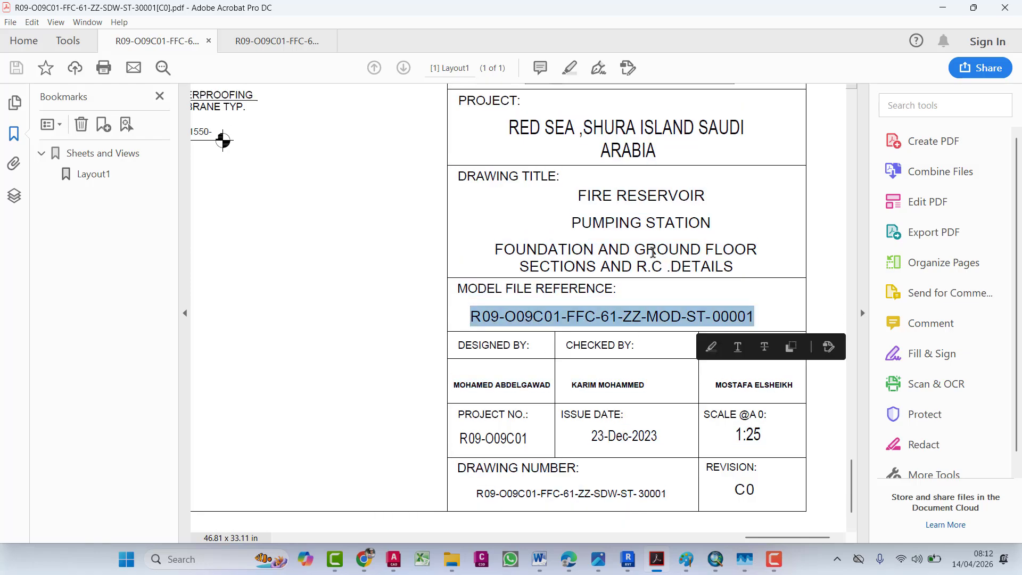
left_click_drag(495, 255, 736, 258)
scroll(621, 265, "up", 1)
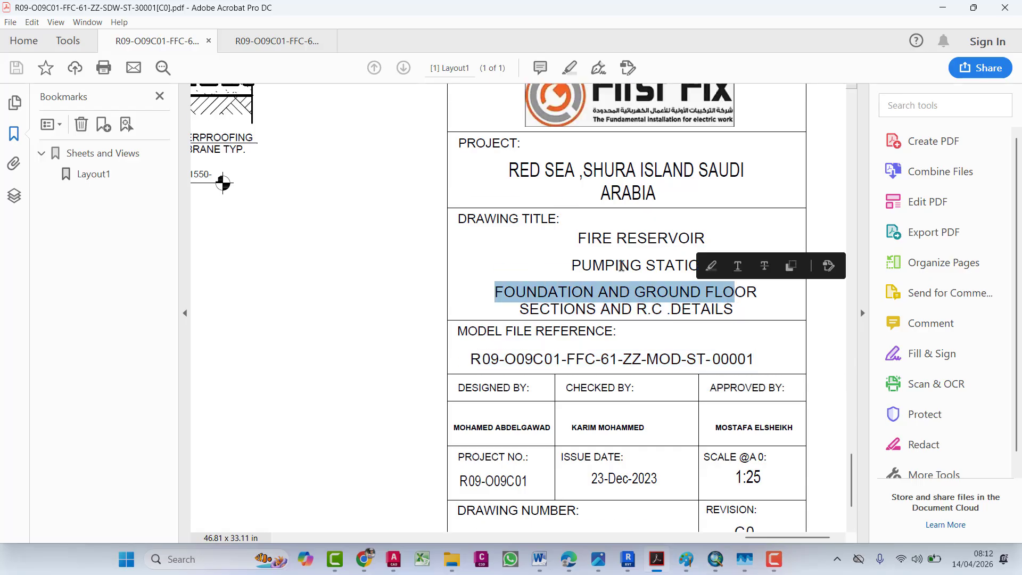
Step: Examine the rest of the sheet's title block: project, contractor, consultant and client entries, reference documents, key plan, drawing status and revision table
scroll(622, 265, "up", 1)
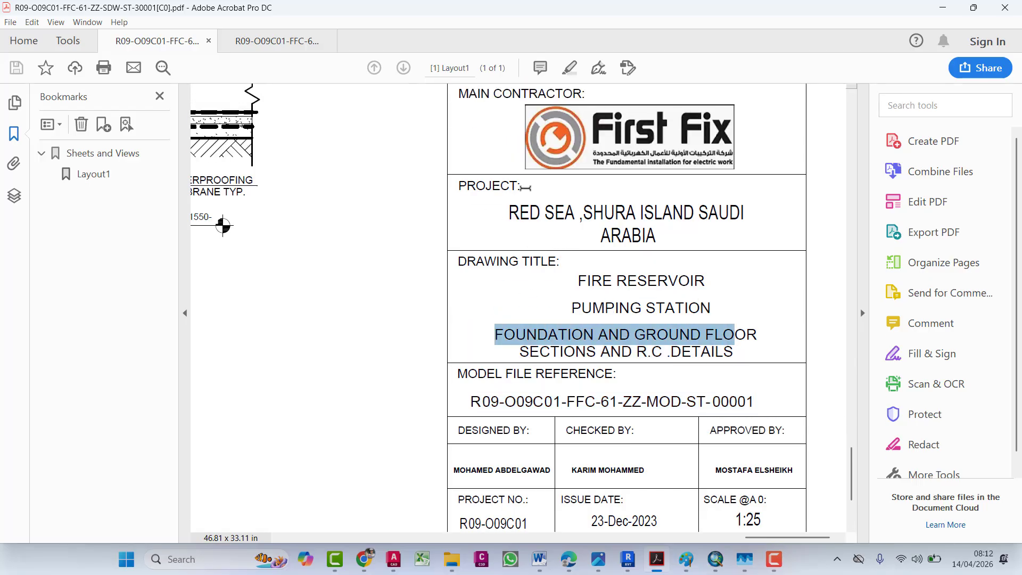
left_click_drag(503, 186, 467, 187)
double_click(517, 214)
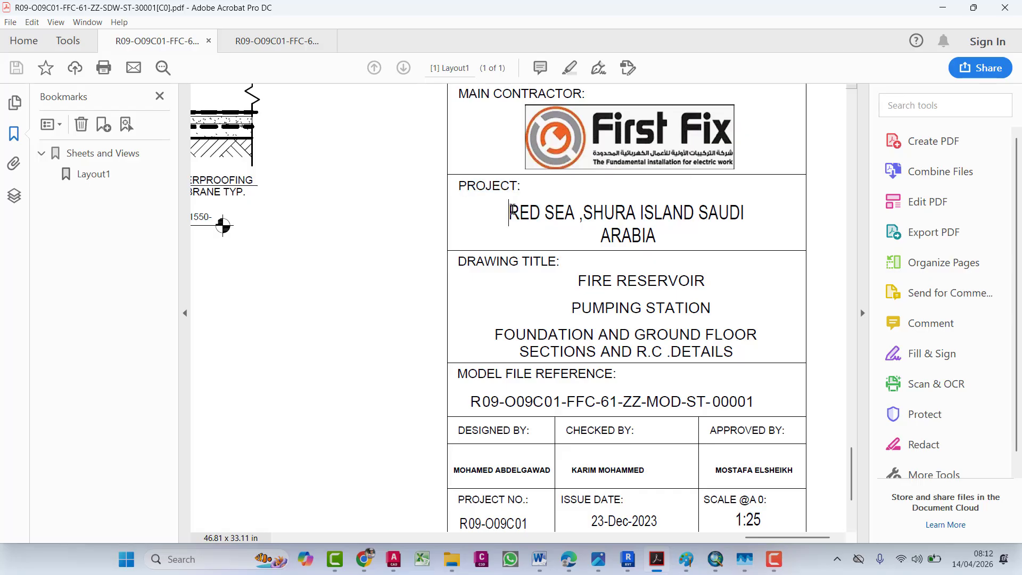
double_click(515, 213)
scroll(516, 213, "up", 4)
scroll(516, 213, "up", 4)
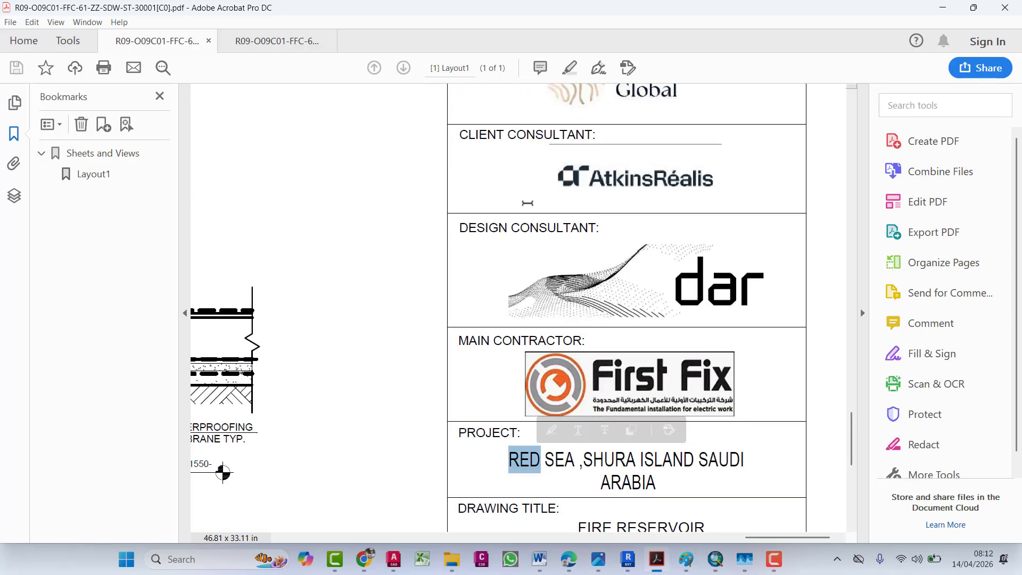
scroll(656, 236, "down", 2, "ctrl")
scroll(656, 236, "down", 2, "ctrl")
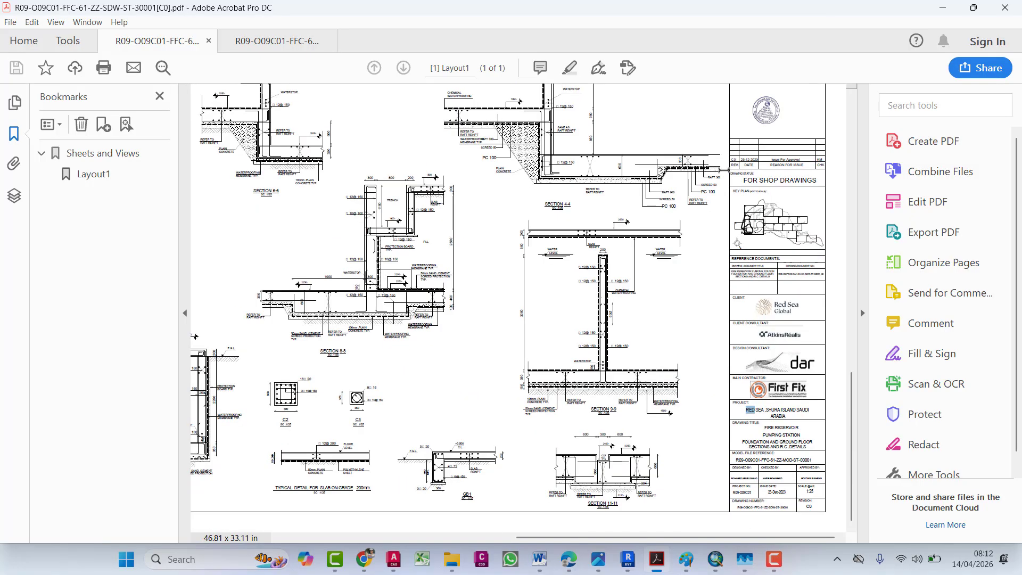
scroll(795, 273, "up", 6, "ctrl")
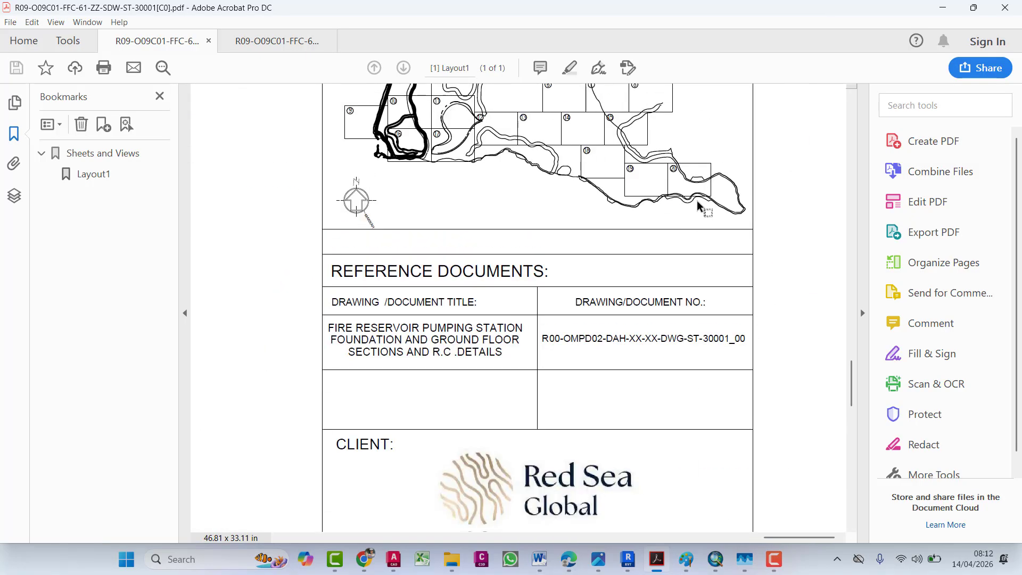
scroll(637, 356, "up", 3)
scroll(632, 354, "up", 3)
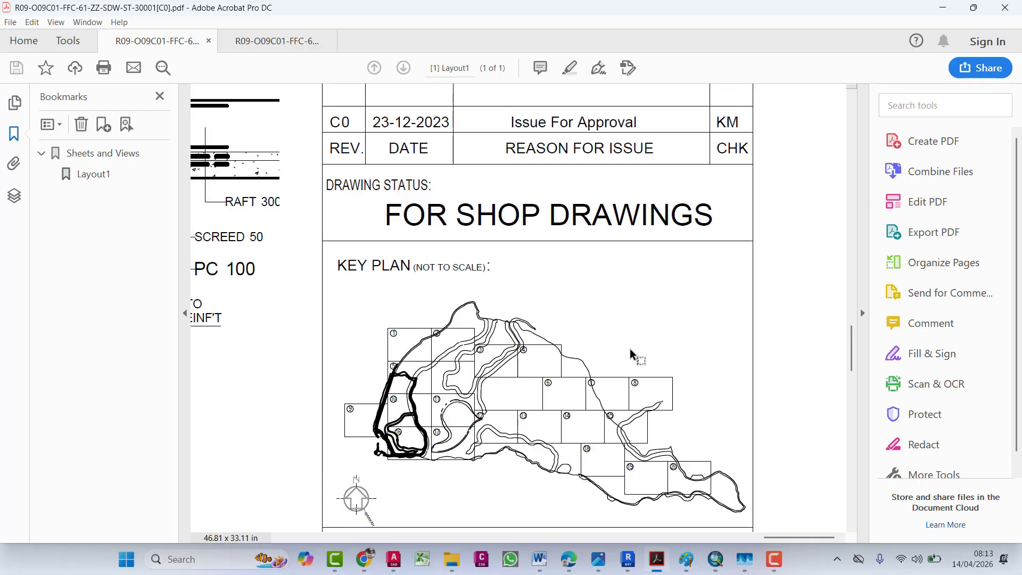
Step: Close the PDF, return to Drawing1.dwg in AutoCAD and draw a rectangle about 86 units wide beside the title block
left_click(1005, 8)
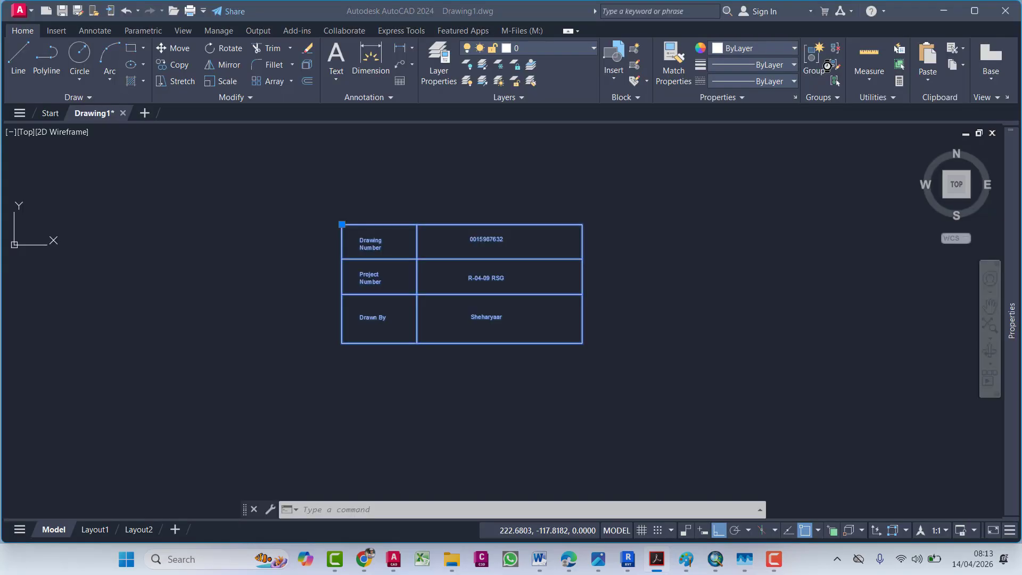
key("Escape")
key("Escape")
mouse_move(499, 294)
middle_mouse_down()
mouse_move(494, 305)
mouse_move(484, 287)
mouse_move(466, 300)
mouse_move(418, 277)
middle_mouse_up()
scroll(461, 303, "down", 3)
key("Escape")
type("rec")
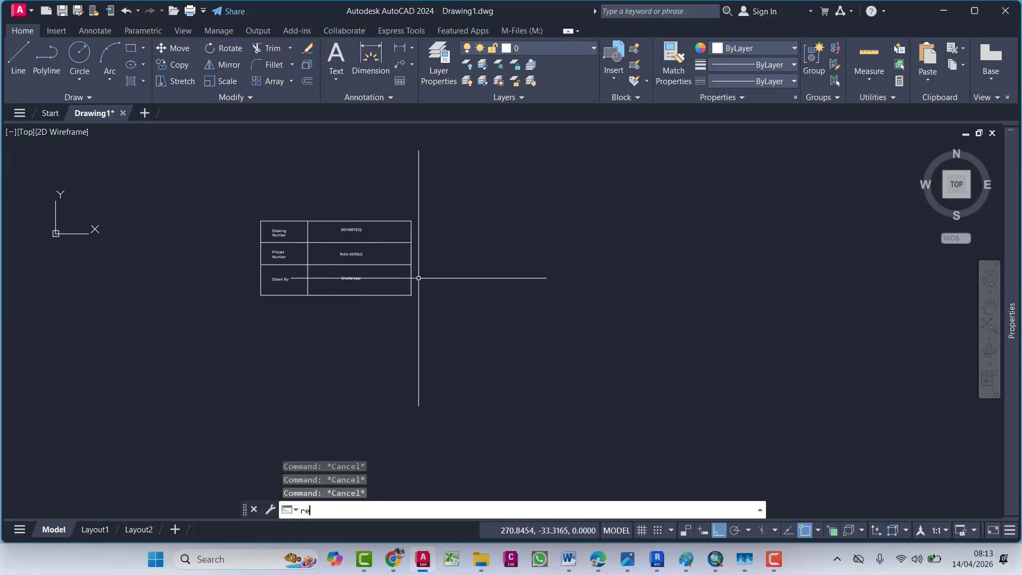
key("Return")
left_click(480, 244)
left_click(597, 292)
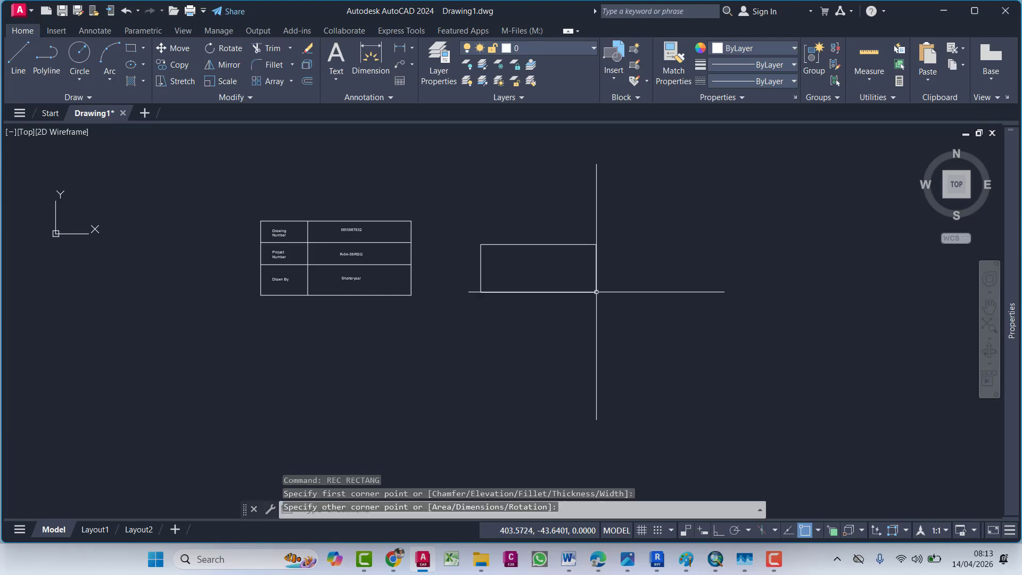
Step: Explode the new rectangle beside the title block into separate lines
key("Escape")
key("Escape")
left_click(646, 219)
left_click(428, 364)
type("x")
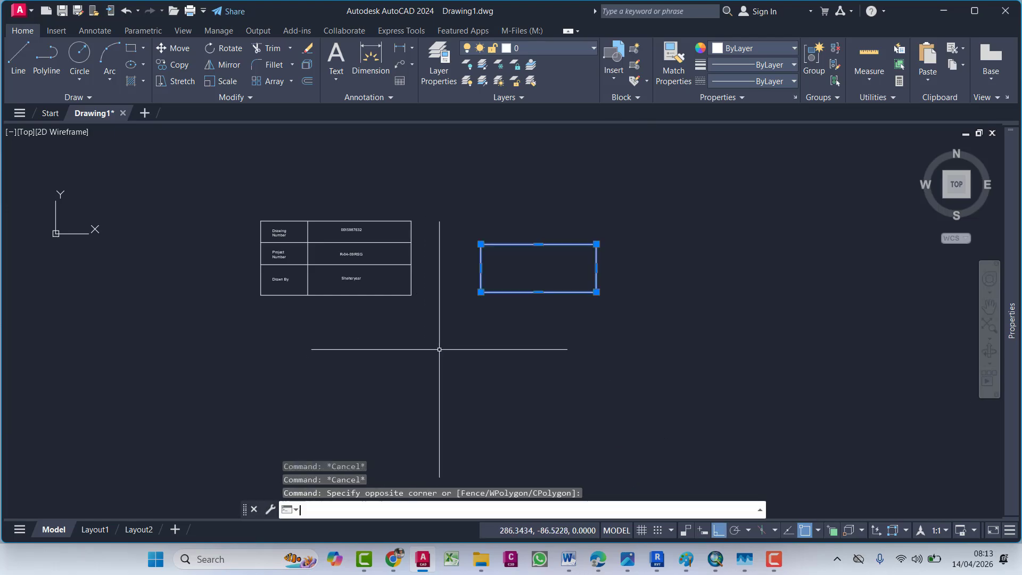
key("Return")
key("Escape")
key("Escape")
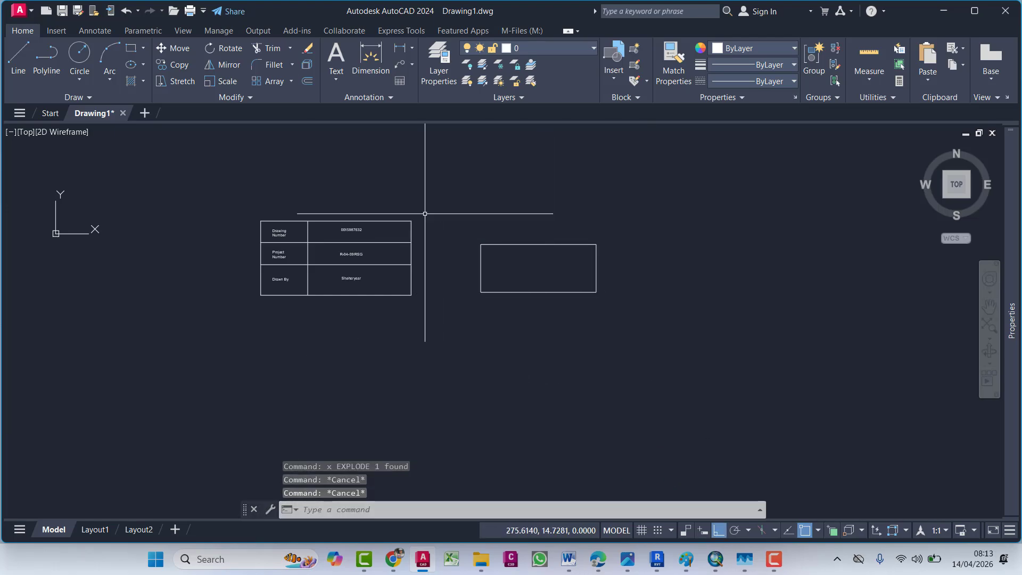
Step: Dimension the rectangle's width between its upper corners, placing the dimension line inside the rectangle
left_click(371, 56)
left_click(481, 244)
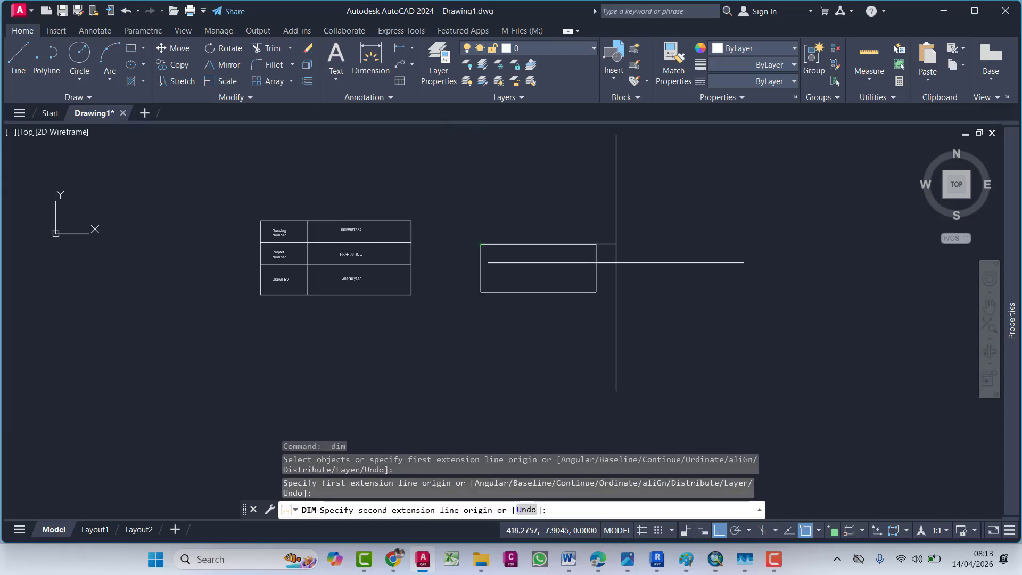
left_click(597, 244)
left_click(572, 265)
scroll(527, 276, "up", 4)
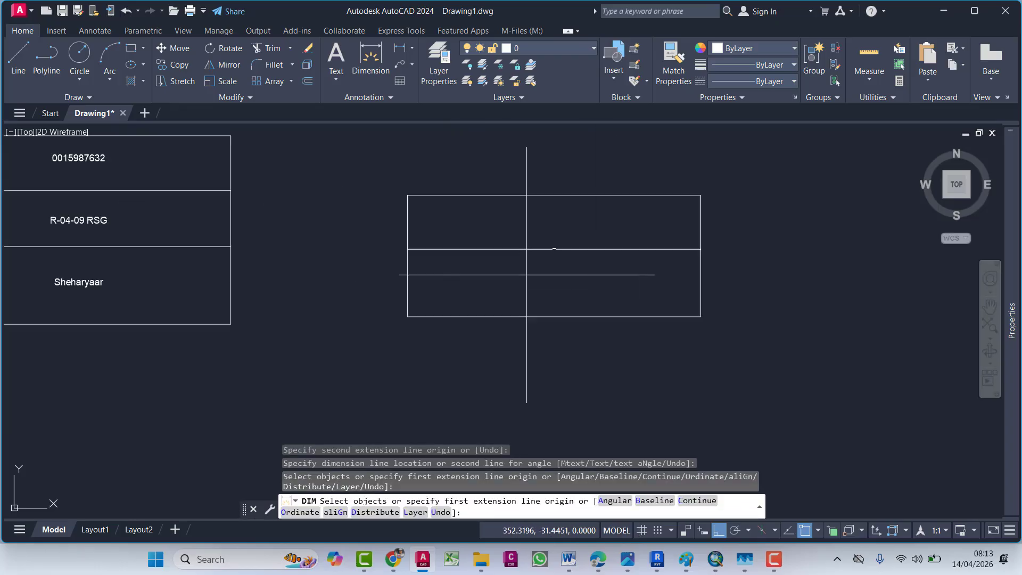
key("Escape")
Step: Set the arrow size of the rectangle's width dimension to 1
left_click(561, 239)
left_click(490, 296)
mouse_move(1014, 315)
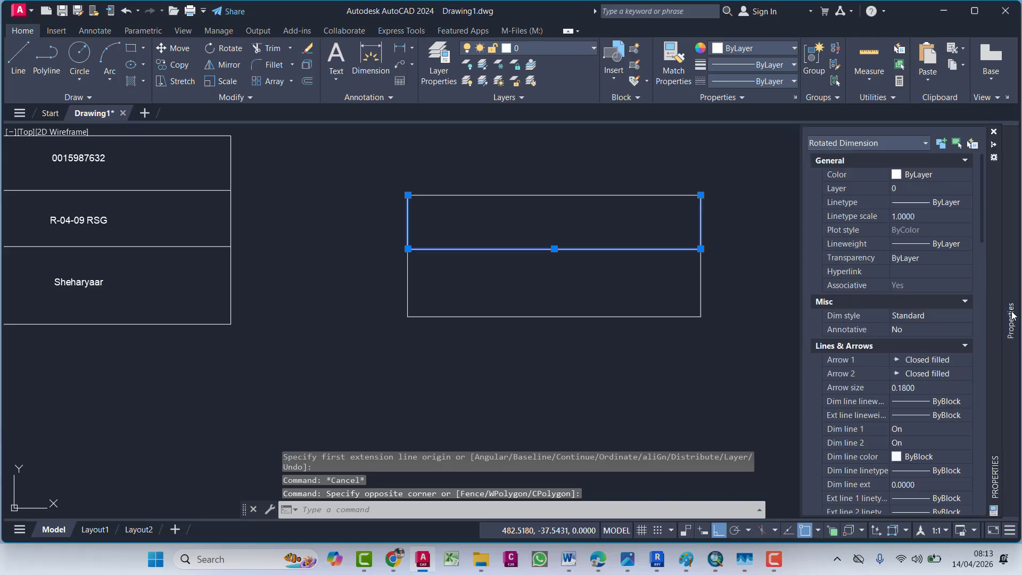
left_click(917, 384)
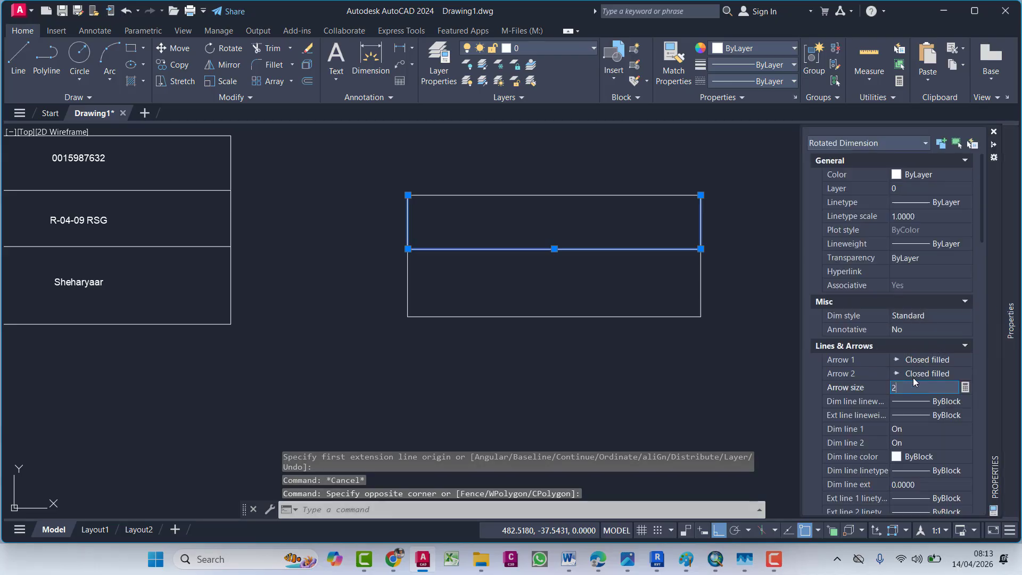
type("1")
key("Return")
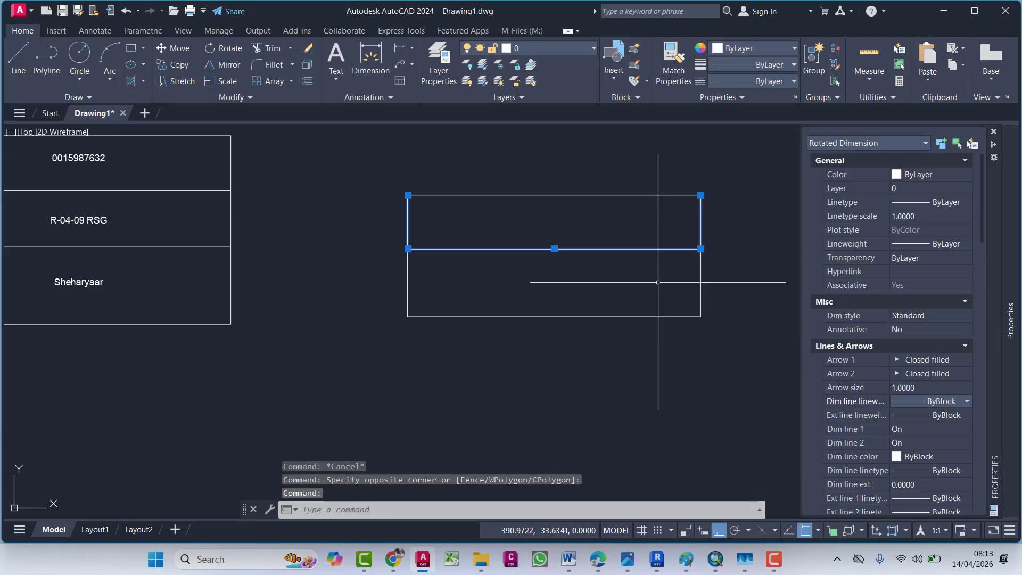
left_click(621, 274)
key("Escape")
key("Escape")
key("Escape")
Step: Set the arrow size of the rectangle's width dimension to 3
left_click(593, 228)
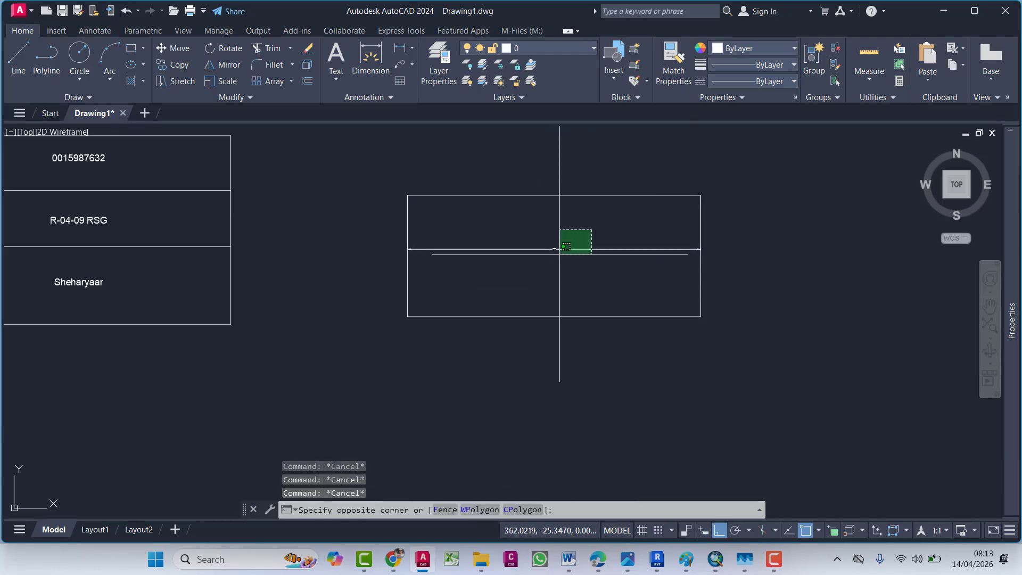
left_click(557, 252)
mouse_move(1012, 318)
left_click(921, 385)
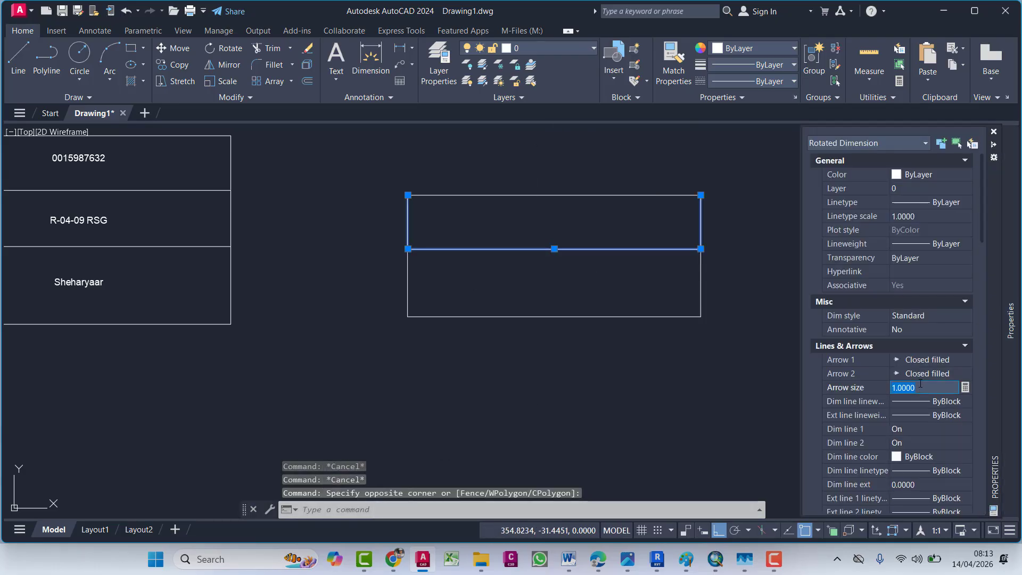
type("3.0000")
key("Return")
Step: Set the text height of the rectangle's width dimension to 6
scroll(909, 385, "down", 3)
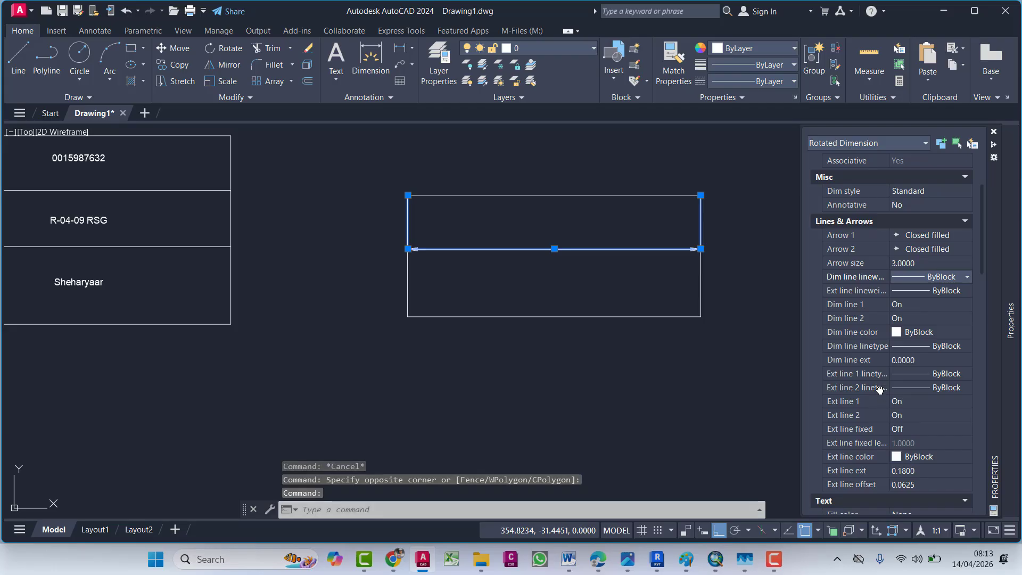
scroll(879, 389, "down", 3)
left_click(924, 427)
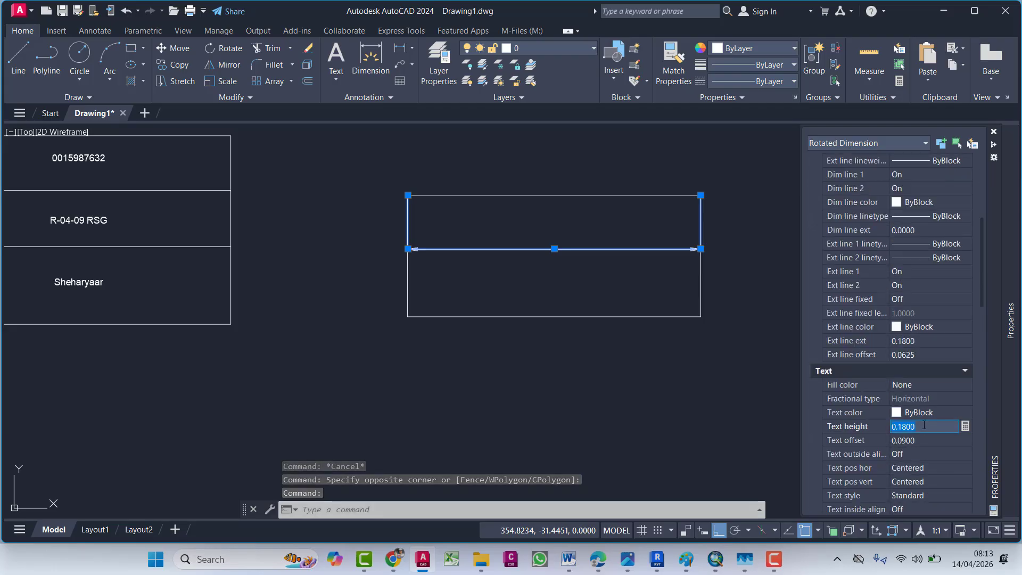
type("6")
key("Return")
key("ctrl+1")
key("Escape")
key("Escape")
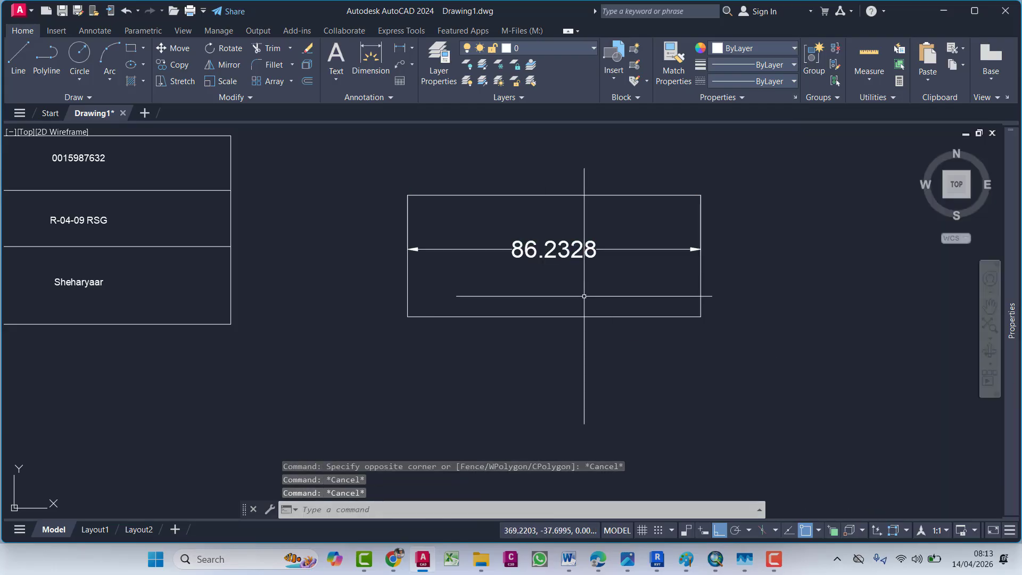
middle_click_drag(546, 264, 530, 264)
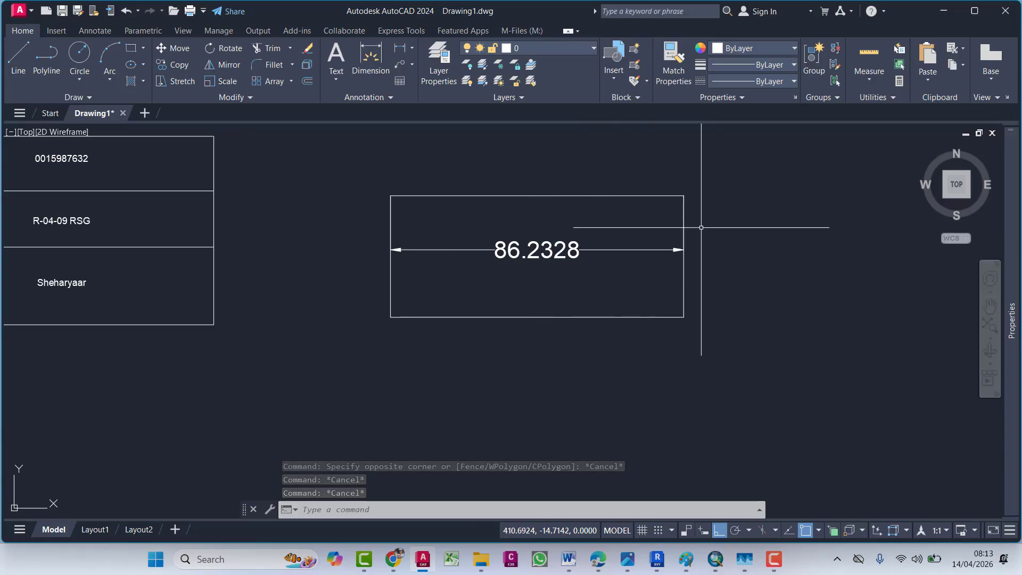
Step: Convert the rectangle's lines and the width dimension into a block named Dimentio
left_click(718, 160)
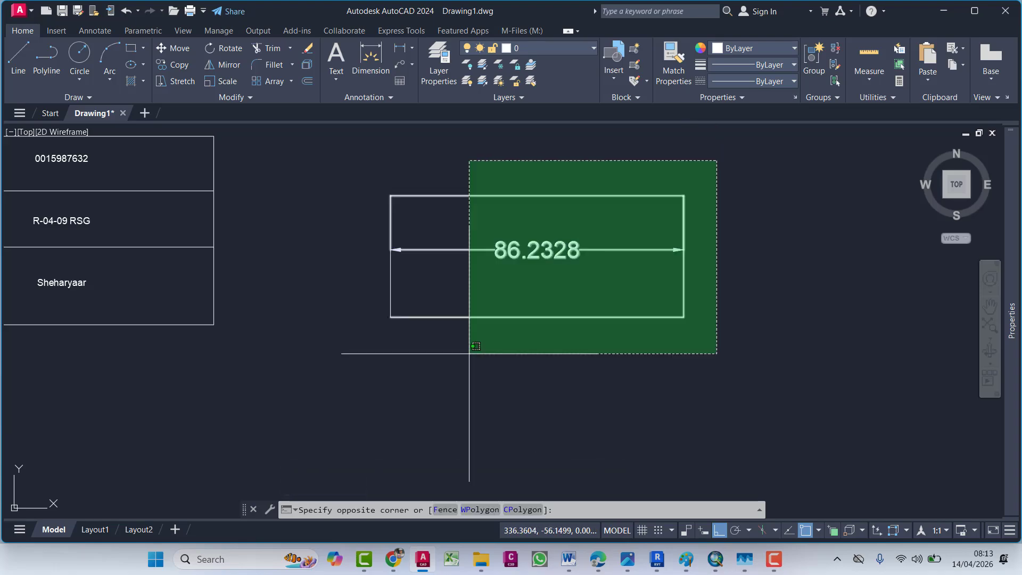
left_click(365, 399)
type("b")
key("Return")
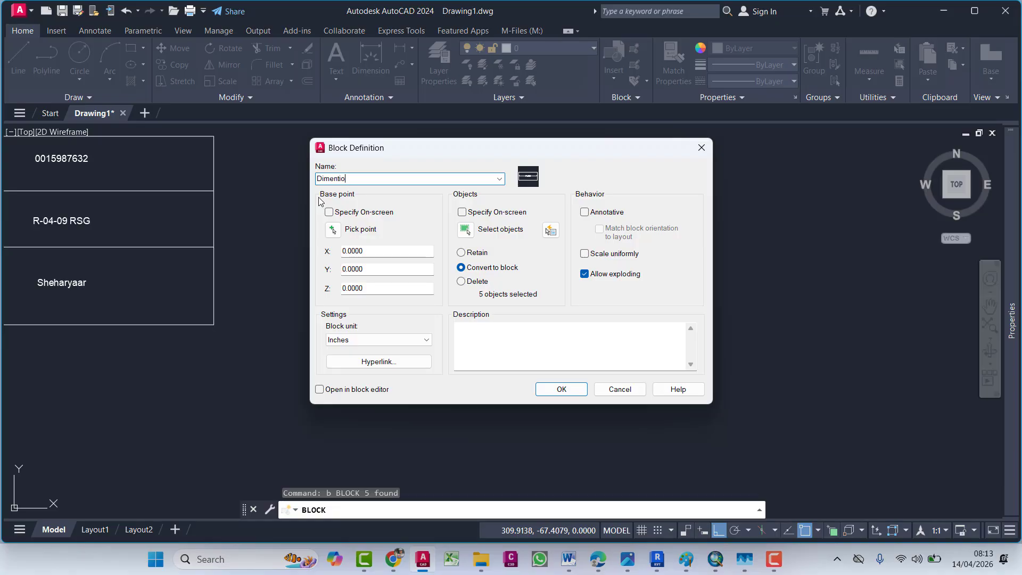
left_click(562, 389)
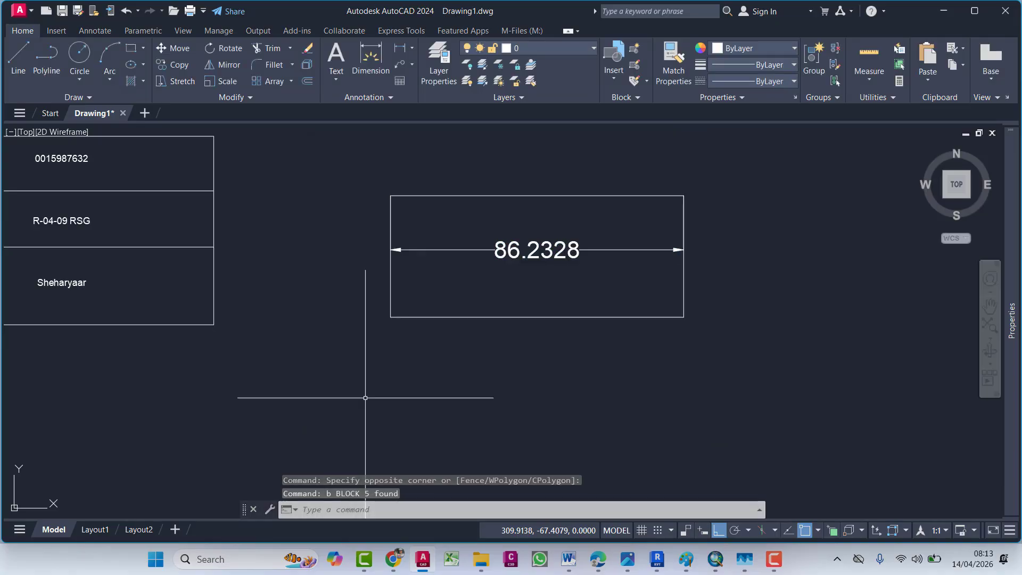
key("Escape")
key("Escape")
Step: Try to scale the dimensioned rectangle block freely from a base point just below it
left_click(681, 215)
left_click(646, 187)
middle_click_drag(646, 187, 572, 192)
key("Escape")
key("Escape")
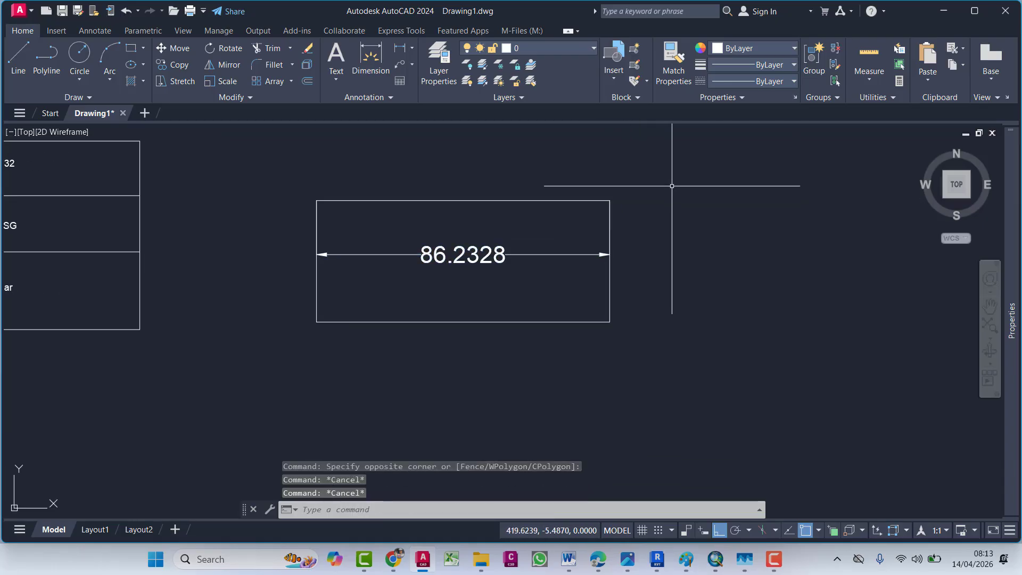
left_click(673, 182)
left_click(238, 388)
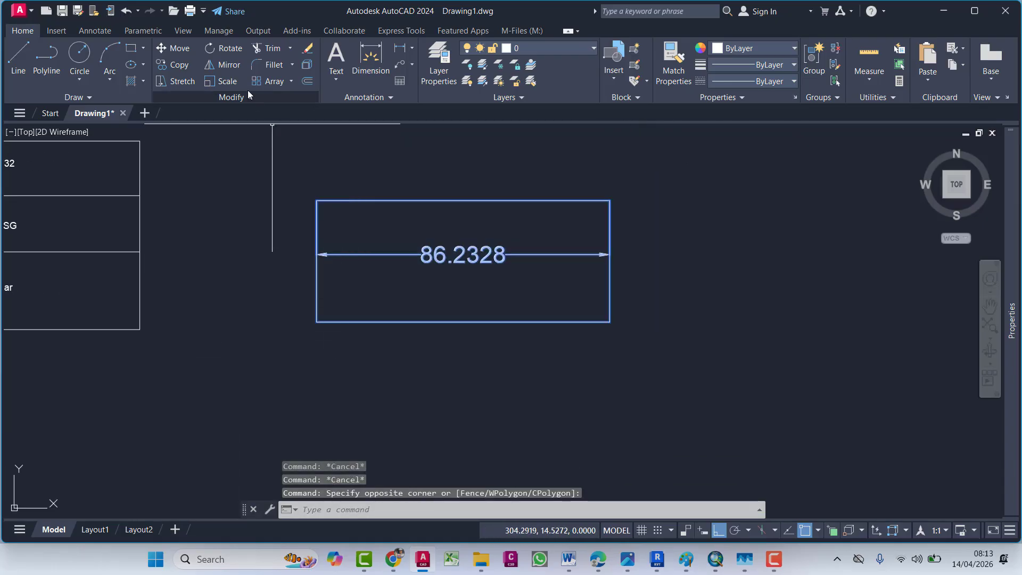
left_click(227, 81)
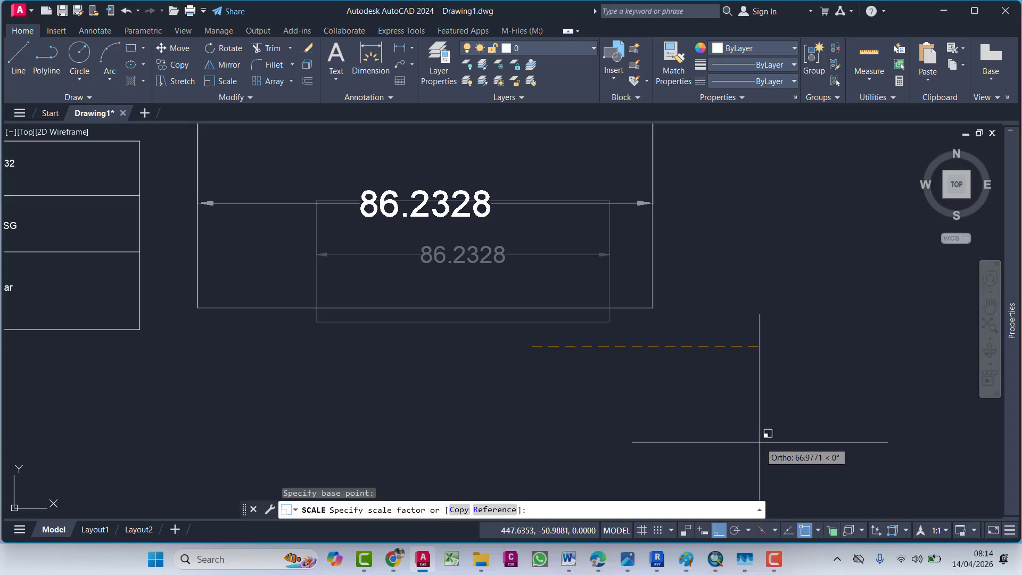
key("Escape")
key("Escape")
left_click(751, 151)
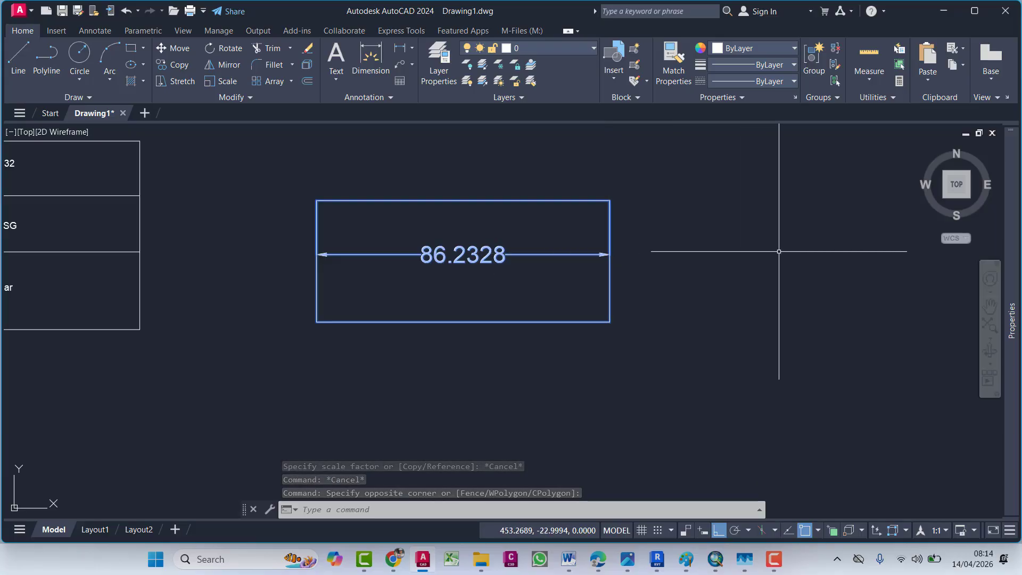
key("Escape")
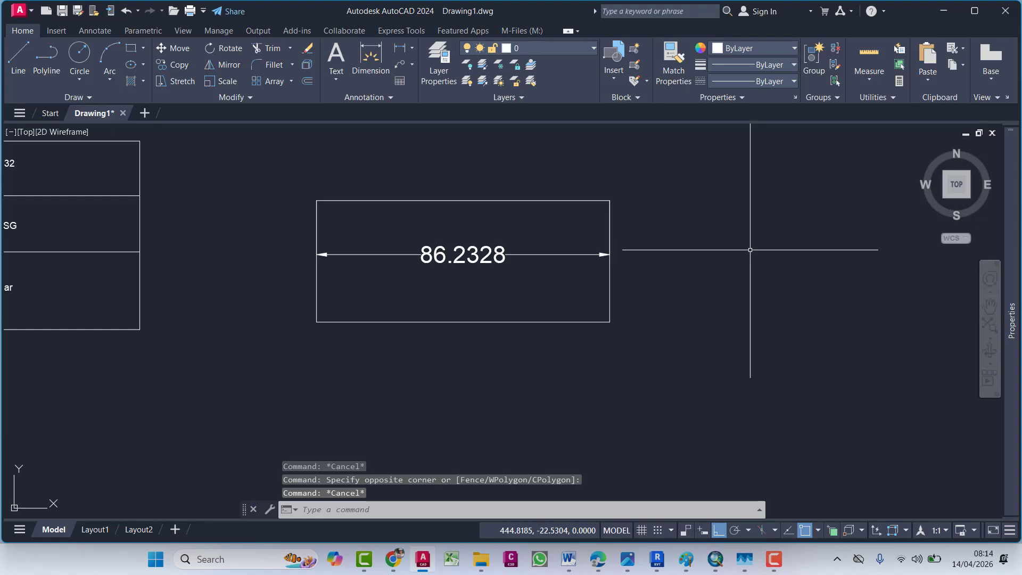
Step: Reset the dimensioned rectangle block with the Reset Block command
left_click(676, 159)
left_click(589, 239)
right_click(577, 163)
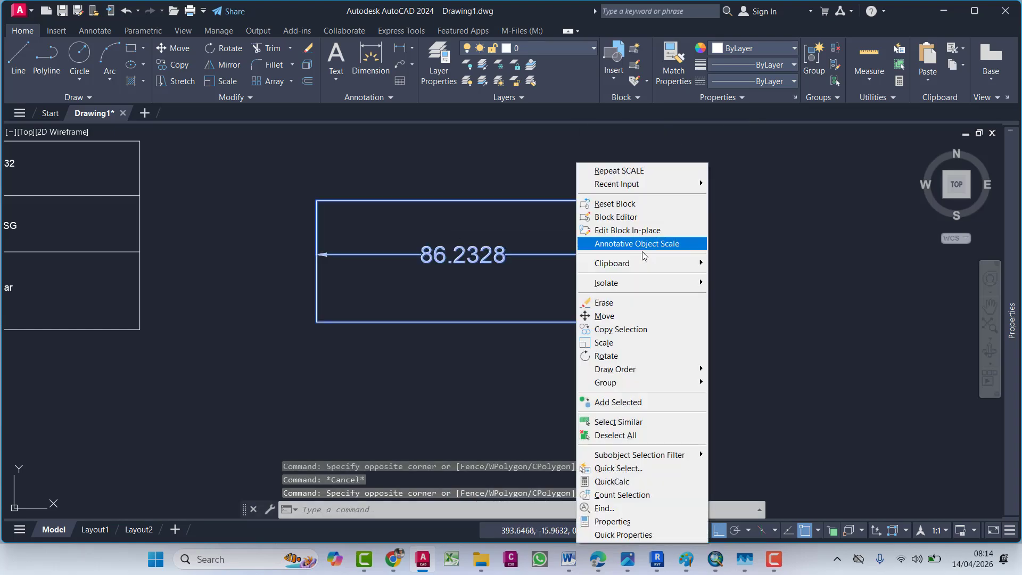
left_click(615, 204)
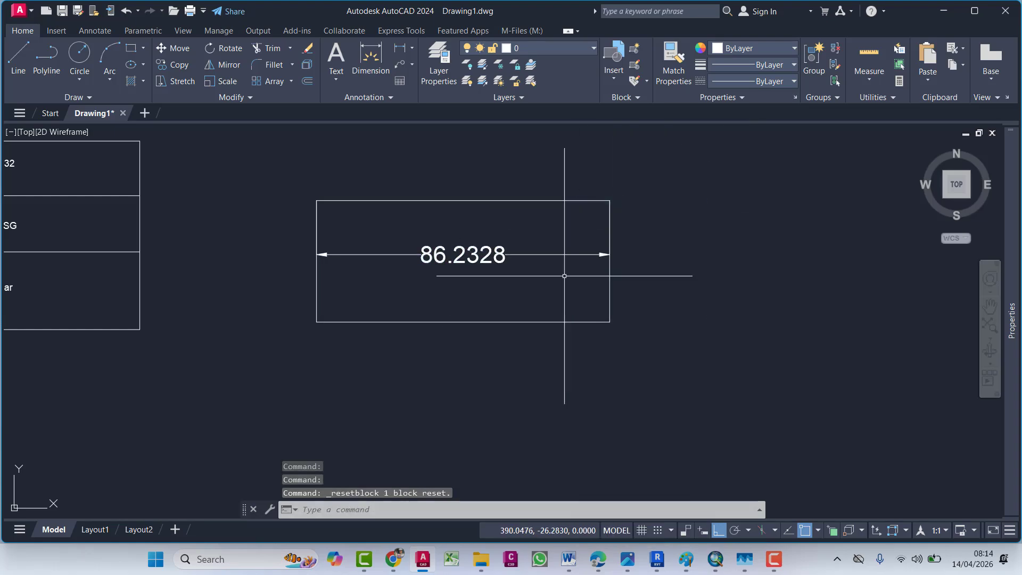
Step: Open the dimensioned rectangle block in the Block Editor
left_click(569, 190)
left_click(532, 220)
right_click(534, 163)
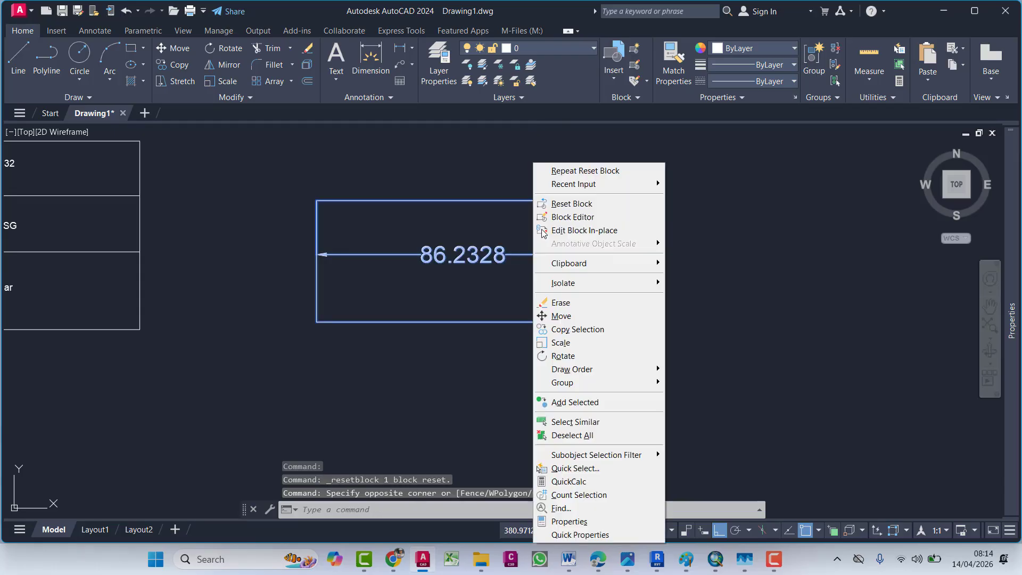
left_click(573, 217)
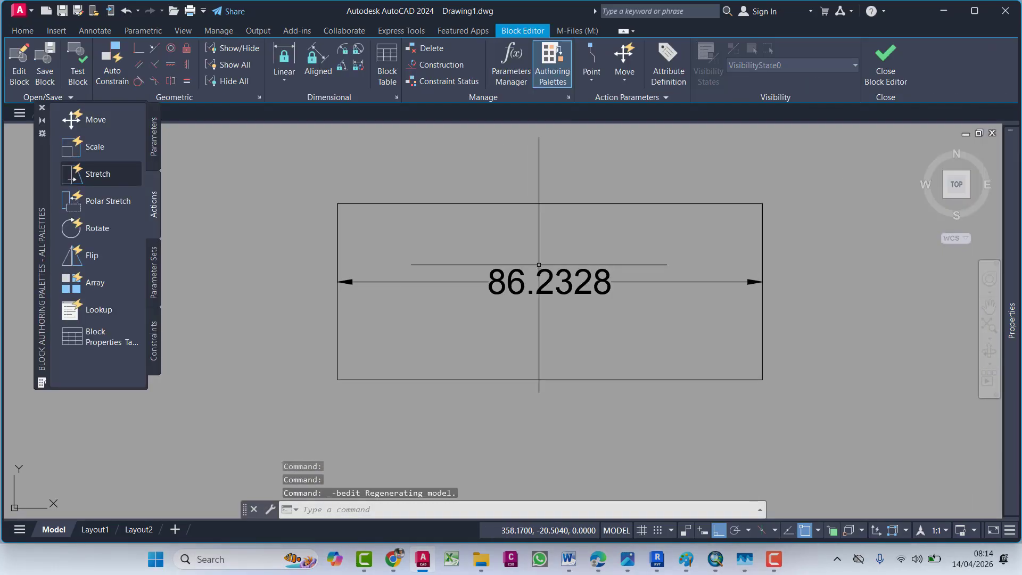
mouse_move(494, 558)
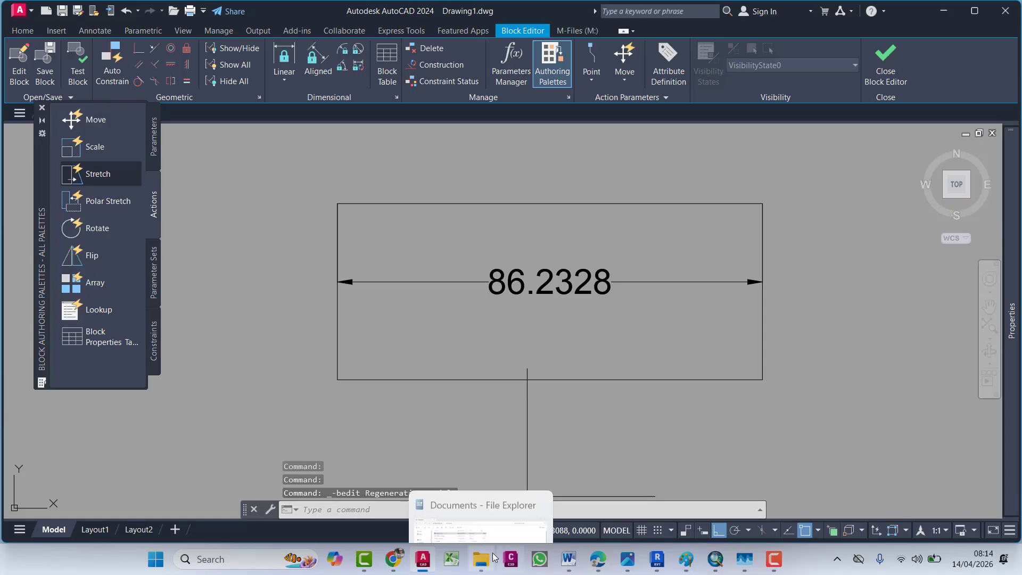
Step: Switch to the Word progress checklist, highlight the Lecture 4 skill on creating a dynamic block, and return to the drawing
left_click(553, 495)
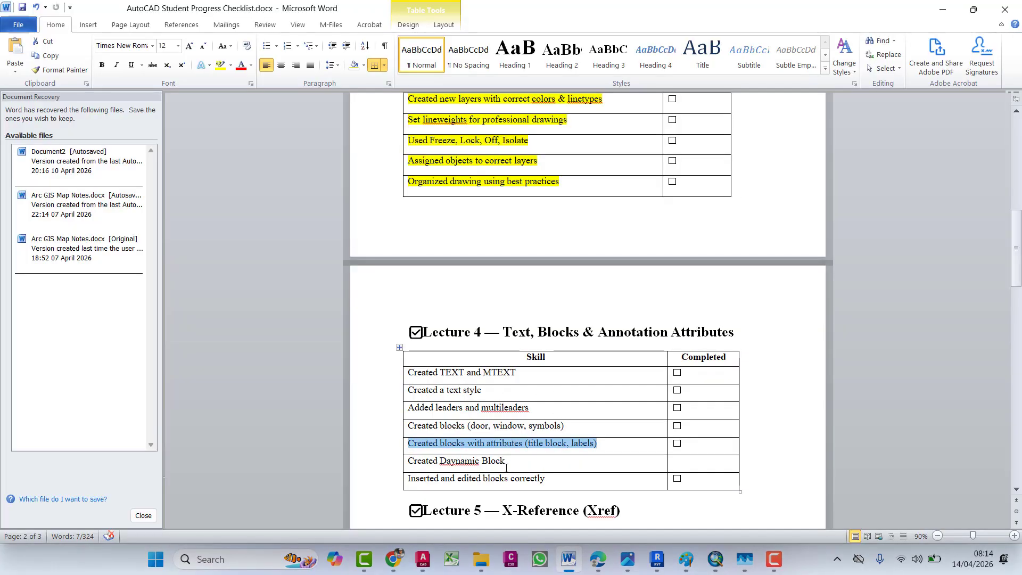
left_click_drag(506, 468, 426, 463)
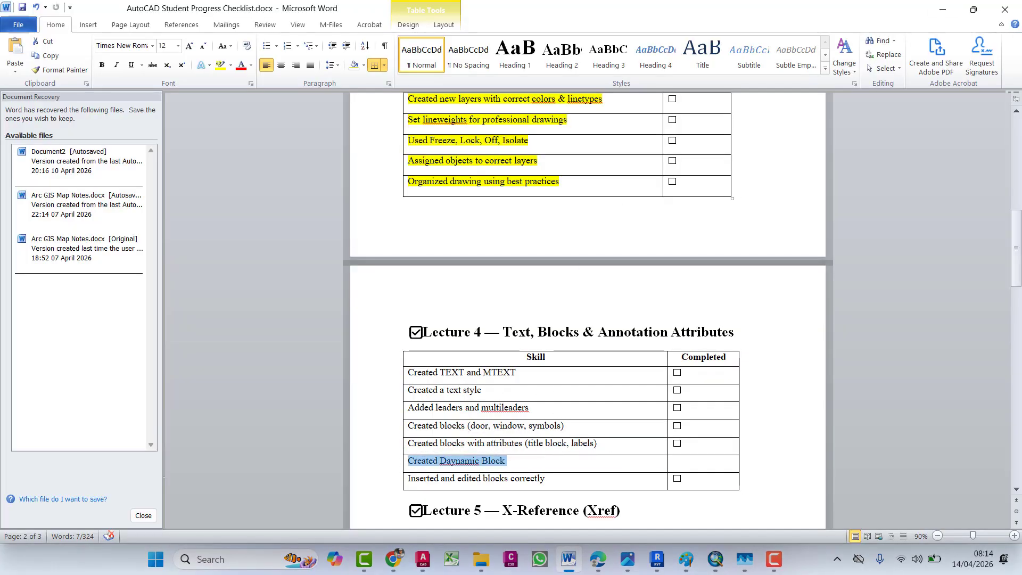
left_click(940, 13)
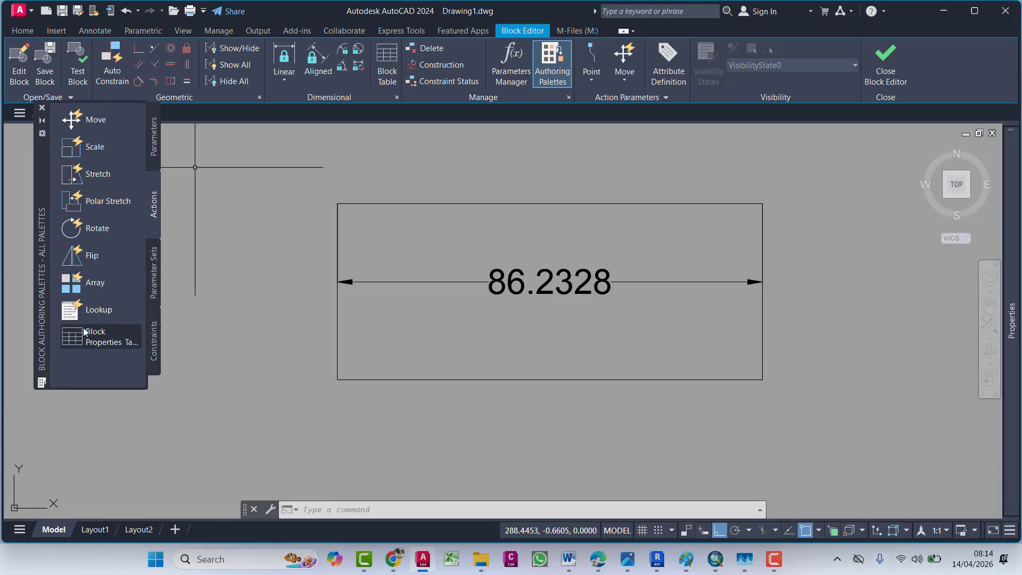
Step: Add a linear parameter between the rectangle's two upper corners, placing its label above the top edge
left_click(153, 140)
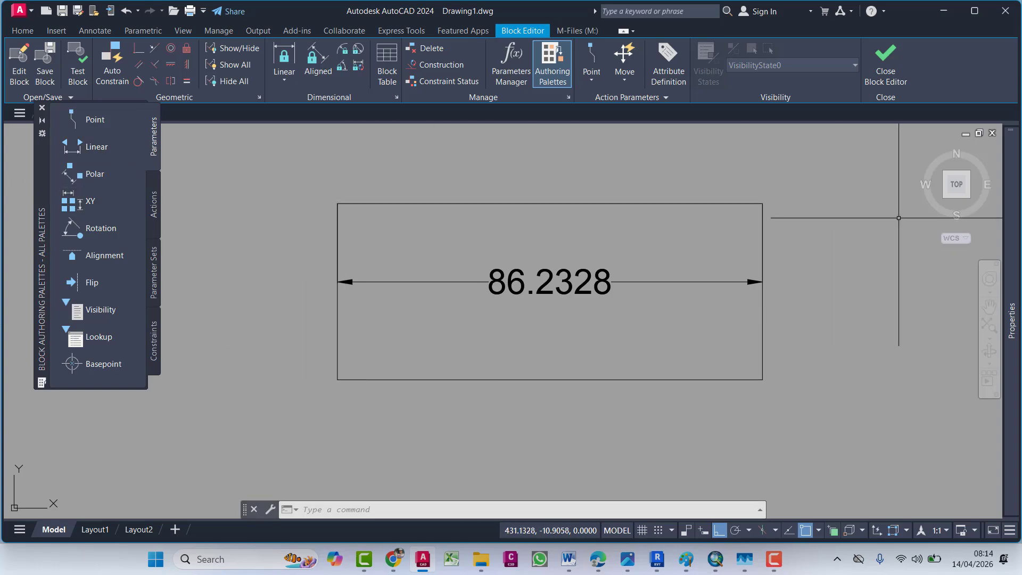
left_click(74, 147)
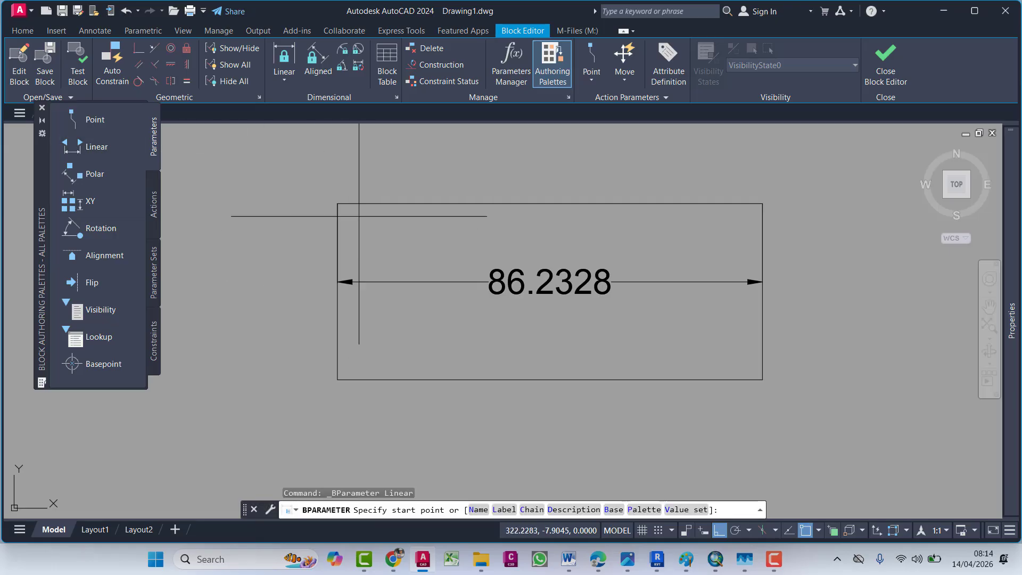
left_click(337, 204)
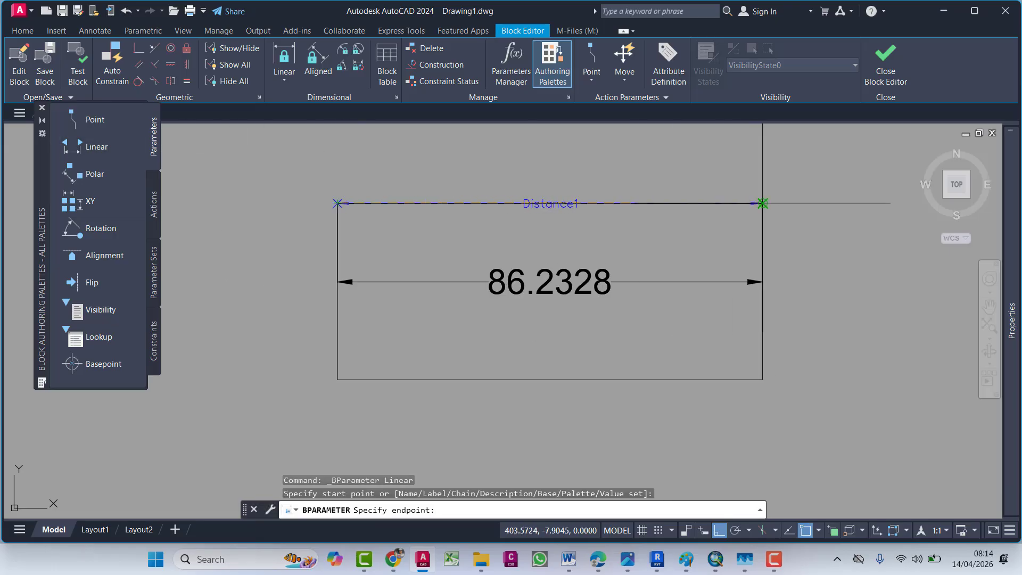
left_click(762, 204)
left_click(756, 167)
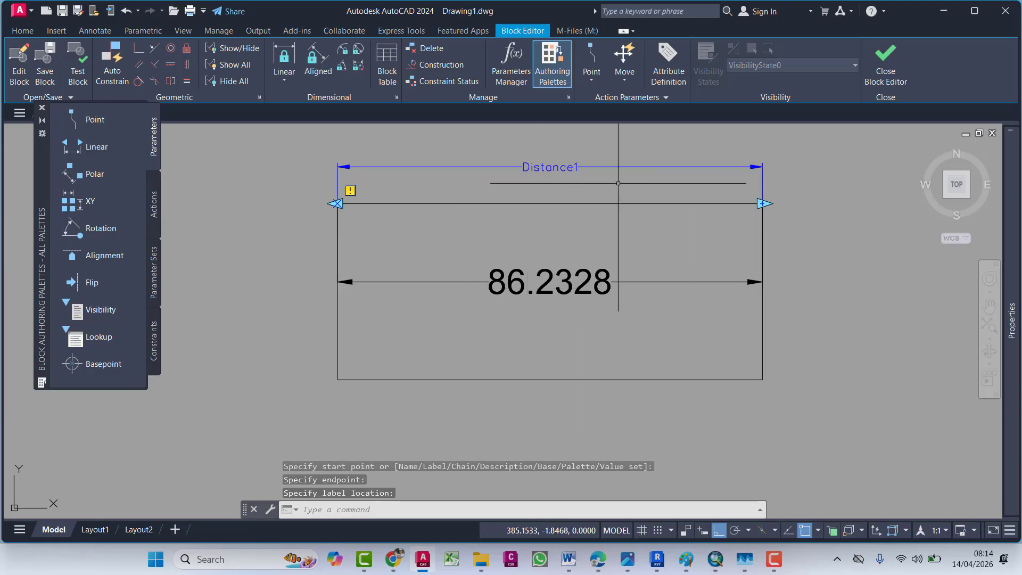
Step: Start a Stretch action on the linear parameter's right end point and frame the rectangle's right half as the stretch area
left_click(153, 204)
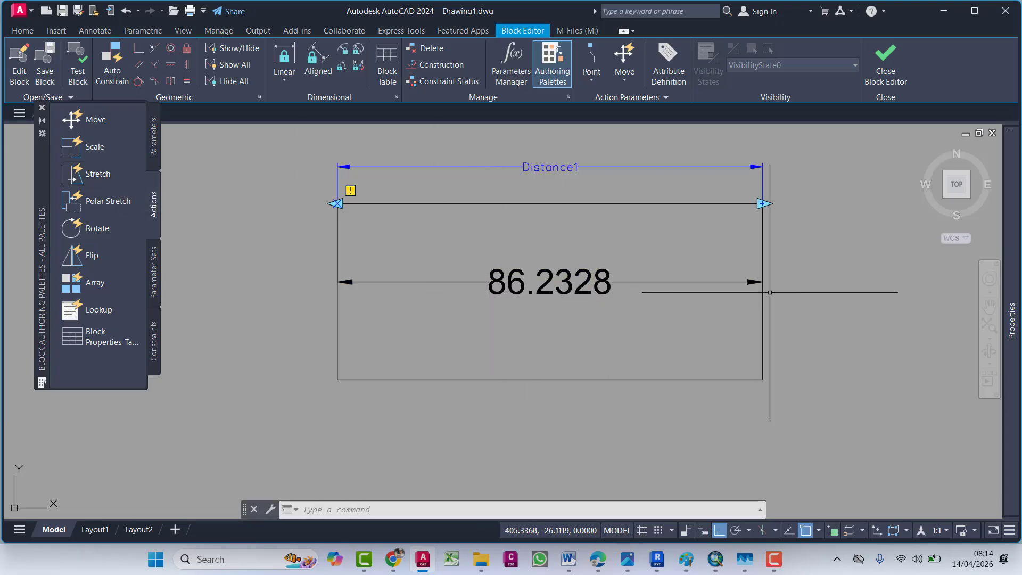
left_click(97, 173)
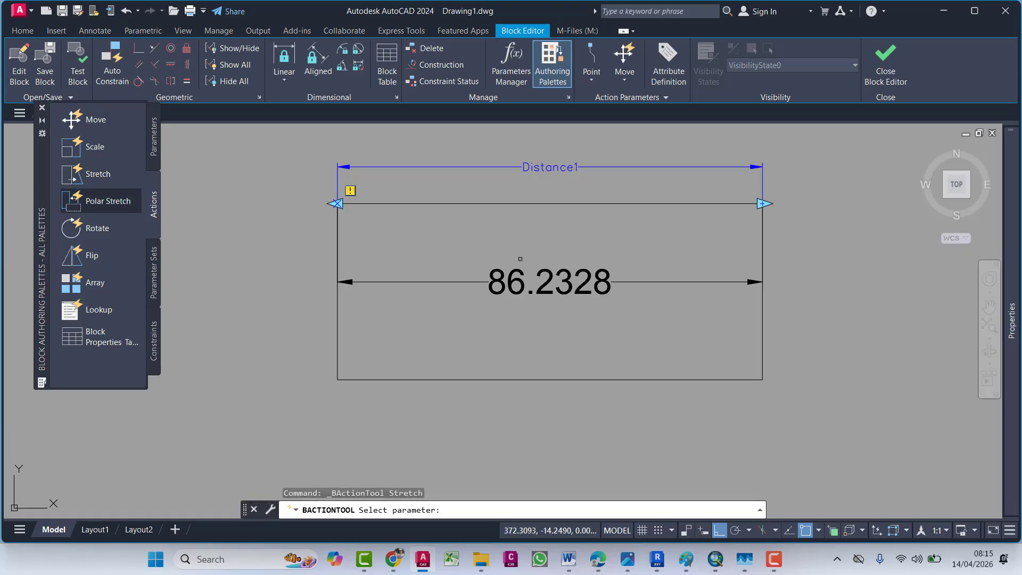
left_click(692, 168)
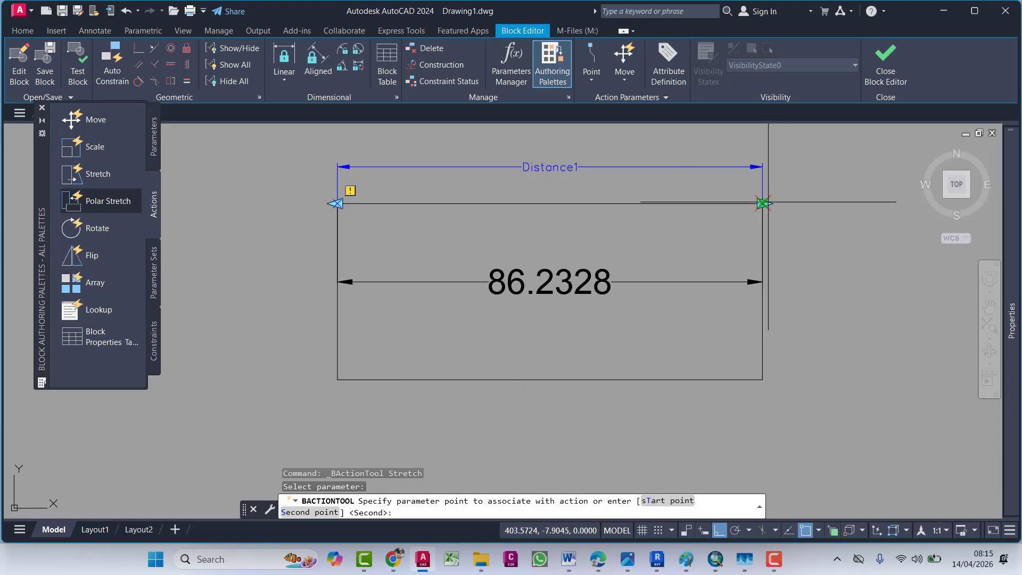
left_click(763, 203)
middle_click_drag(730, 313, 642, 274)
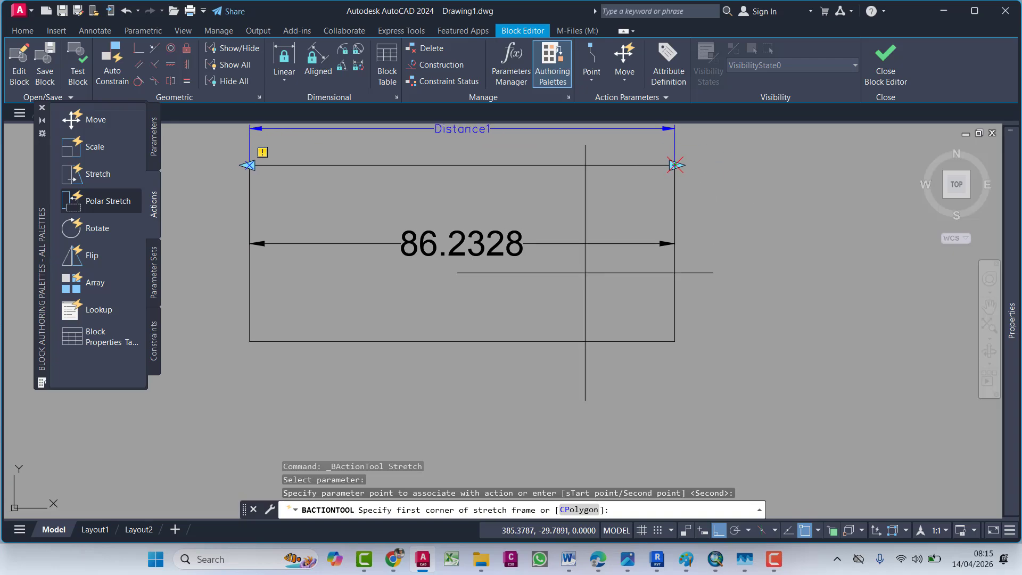
scroll(699, 220, "down", 2)
middle_click_drag(698, 219, 670, 269)
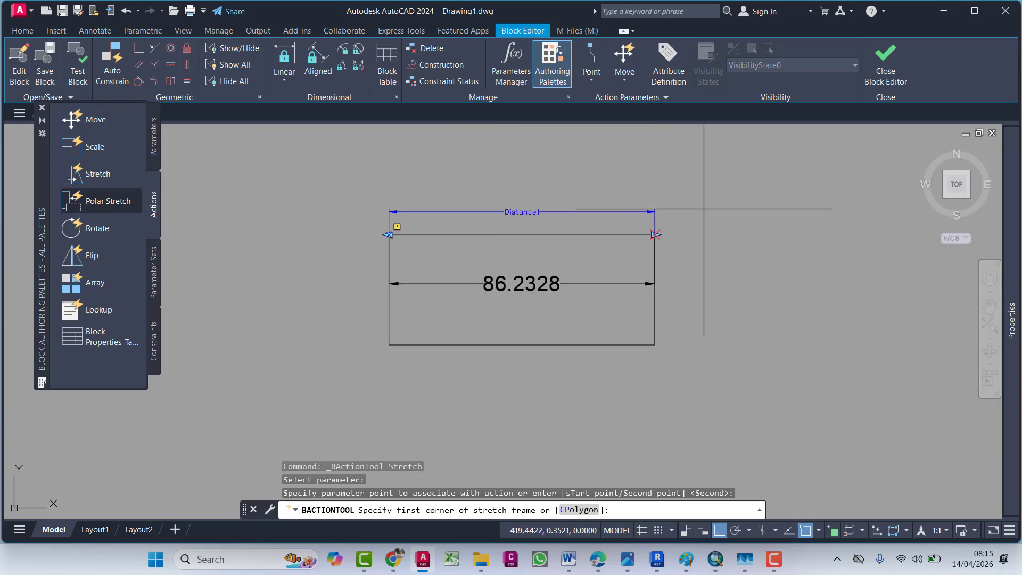
left_click(705, 198)
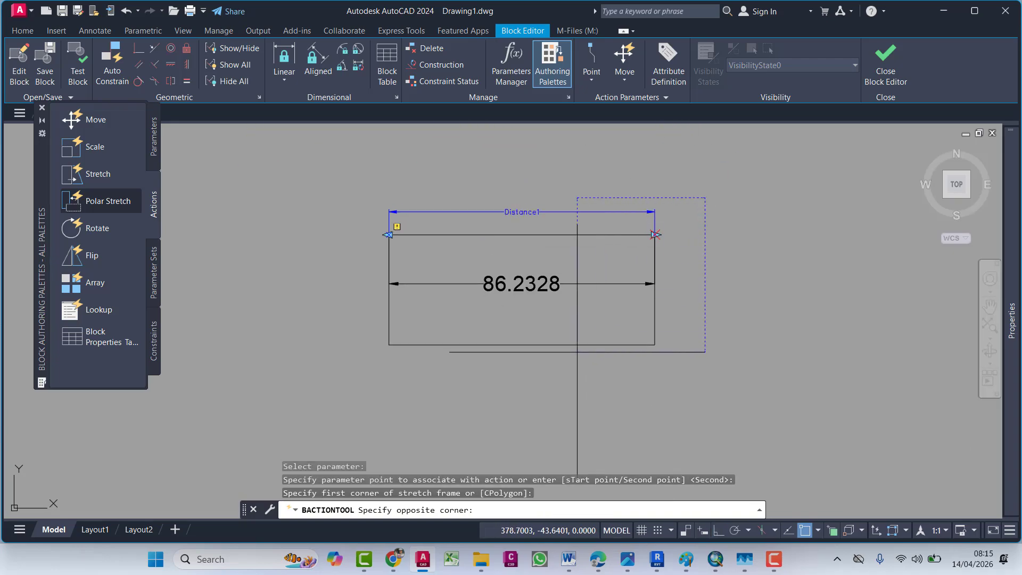
left_click(544, 364)
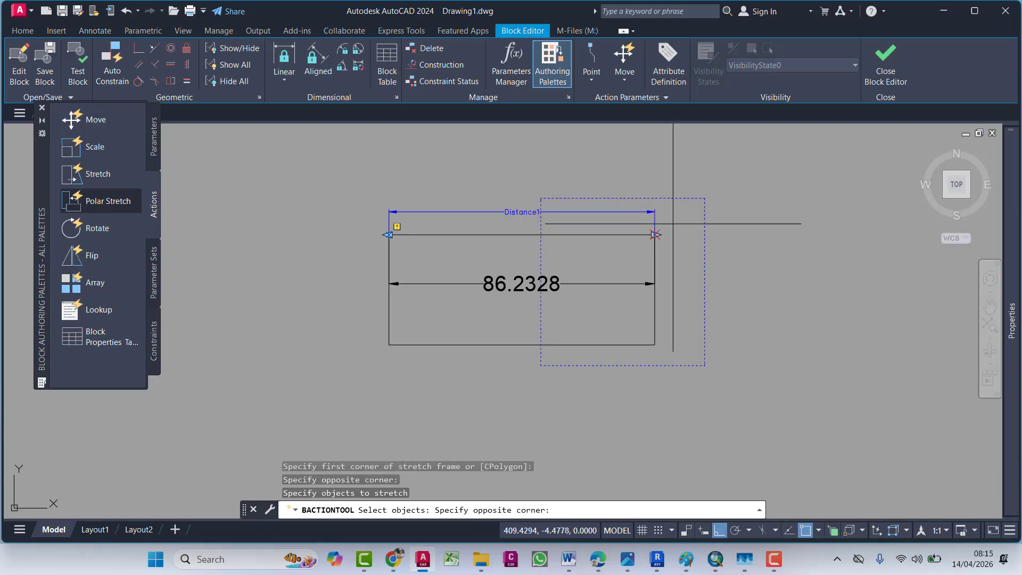
Step: Complete the Stretch action by choosing the top, bottom and right lines, the width dimension and the parameter as objects to stretch
left_click(574, 350)
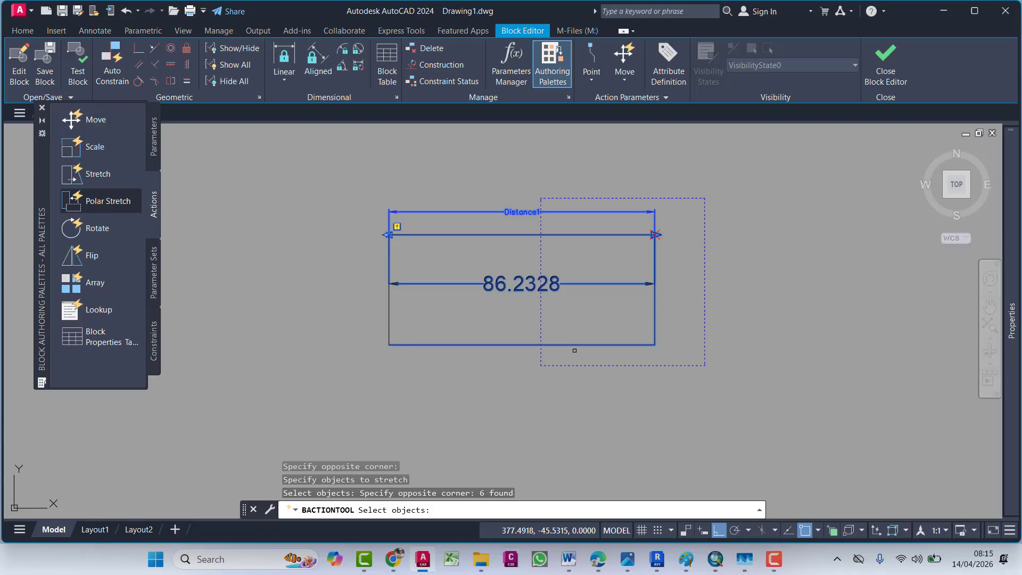
scroll(397, 252, "up", 5)
middle_click_drag(426, 276, 499, 275)
scroll(499, 275, "down", 5)
middle_click_drag(683, 297, 529, 283)
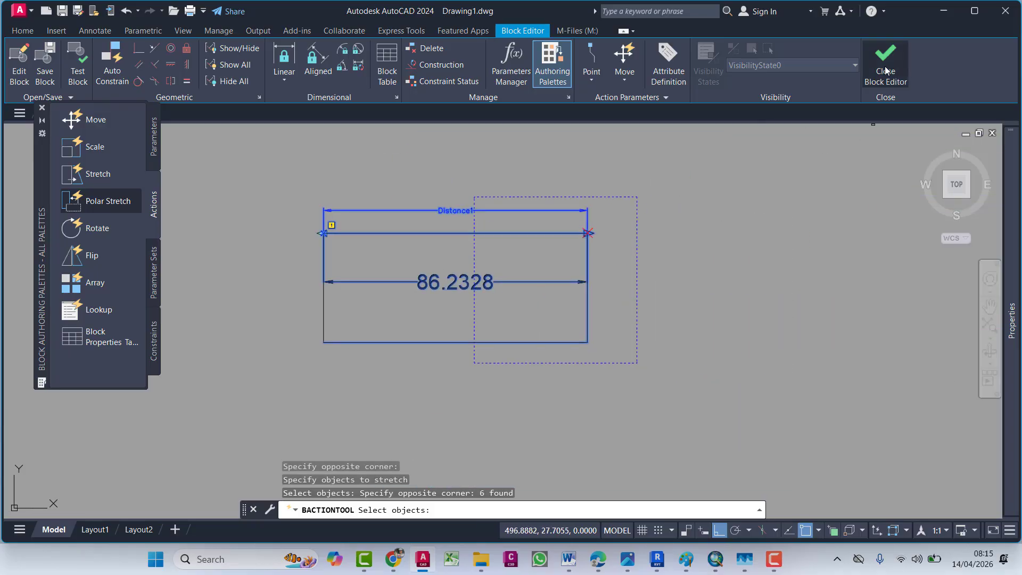
key("Return")
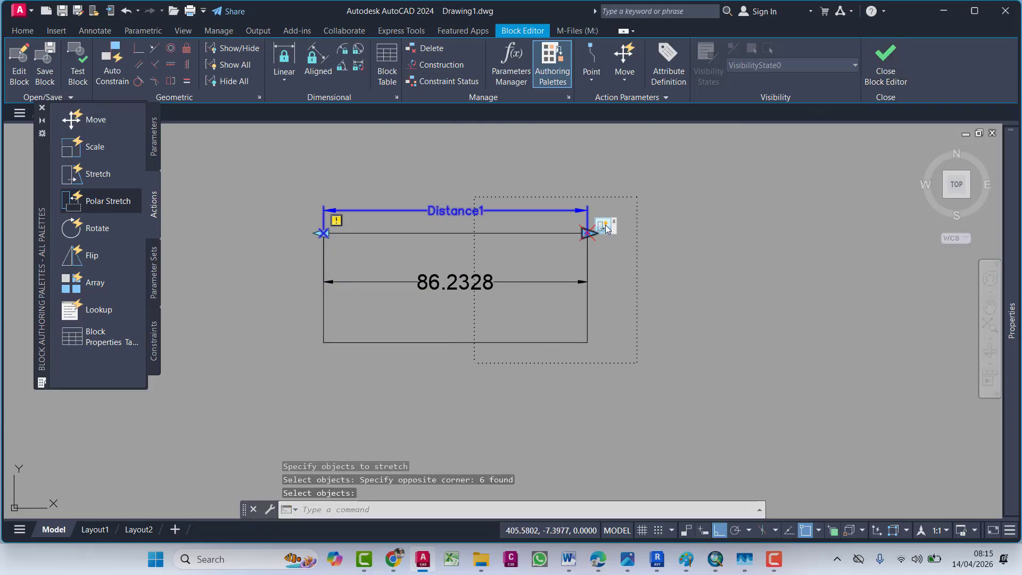
Step: Give the linear parameter an Increment value set of 20, minimum 86.23, maximum 200, then close the Block Editor and save the block
left_click(526, 209)
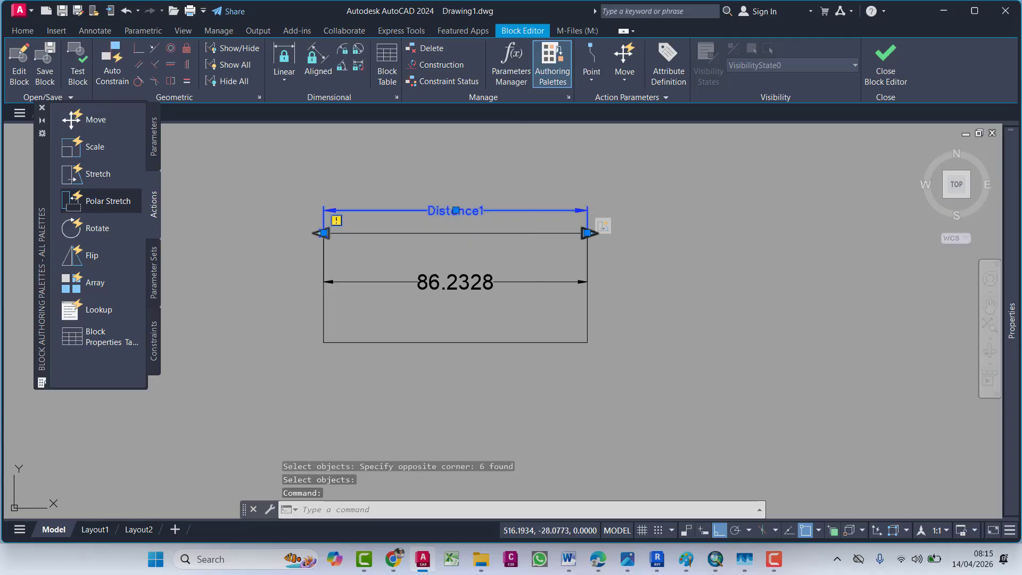
mouse_move(1011, 320)
scroll(916, 399, "down", 2)
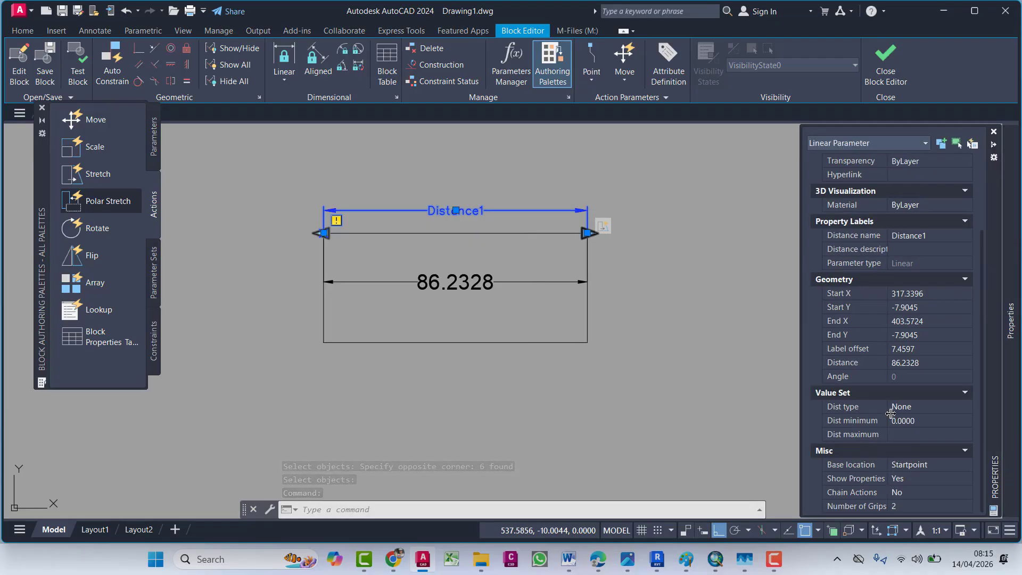
left_click_drag(890, 413, 894, 413)
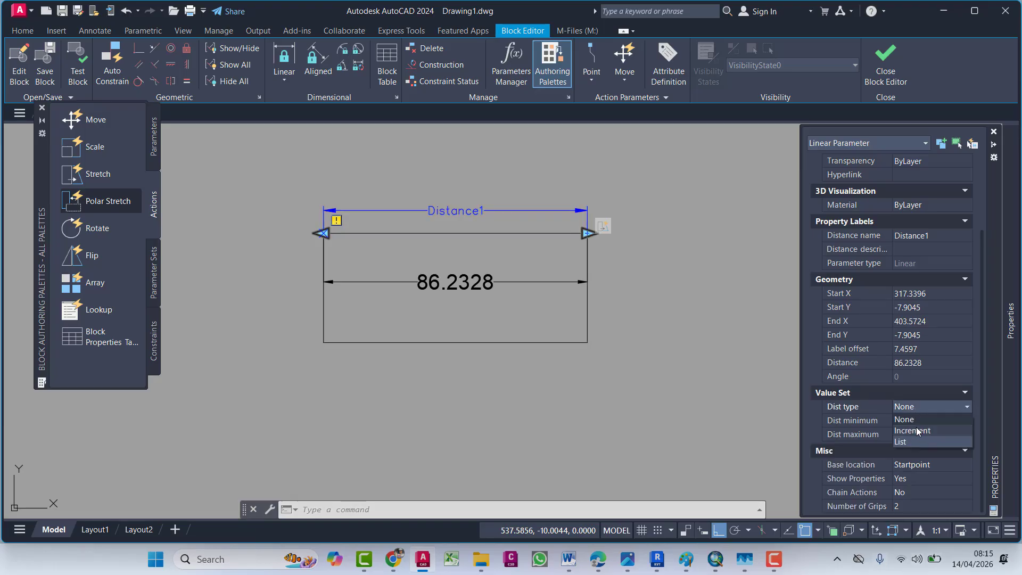
left_click(914, 430)
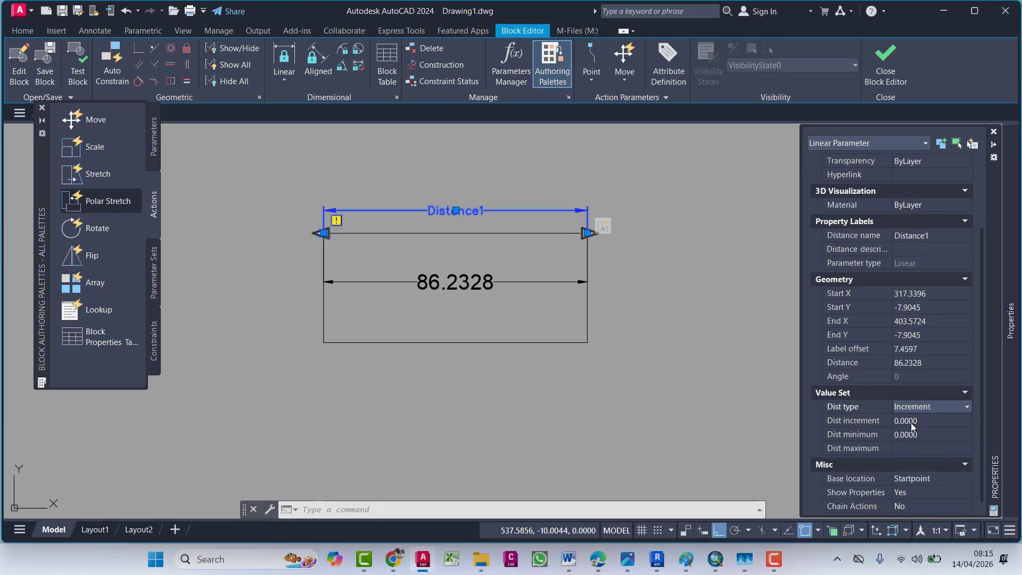
left_click(928, 421)
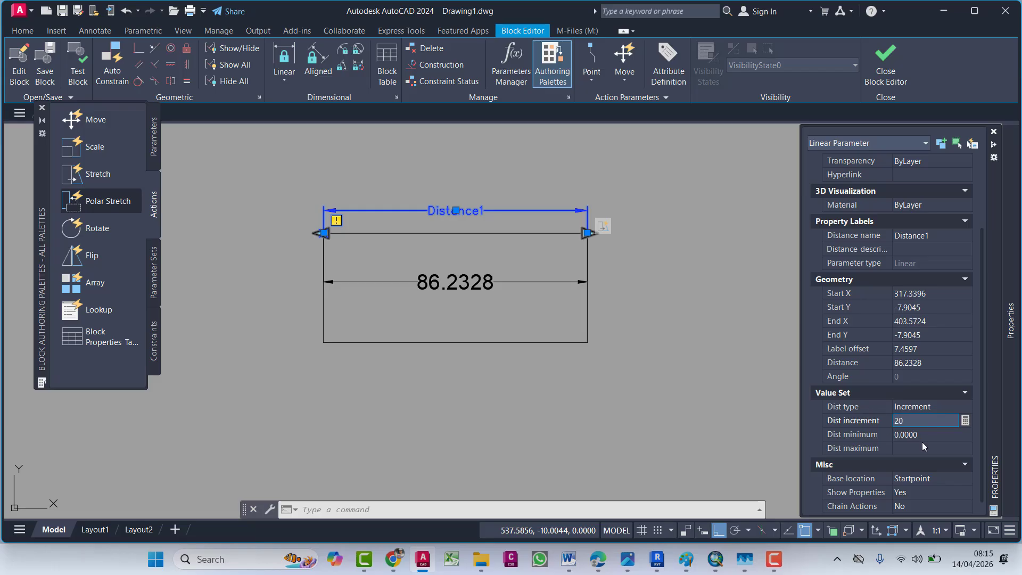
left_click(918, 435)
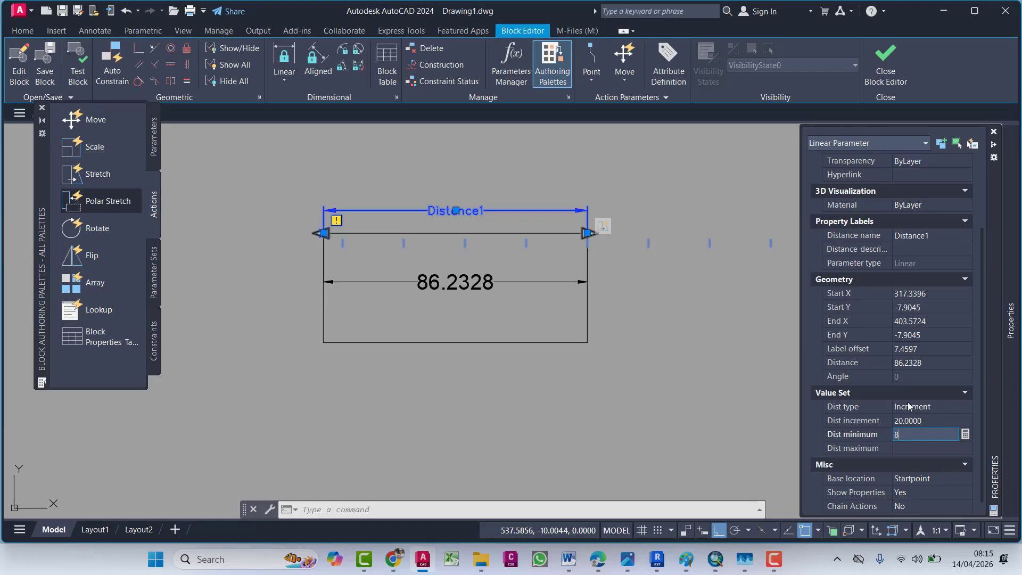
type("86.23")
left_click(921, 447)
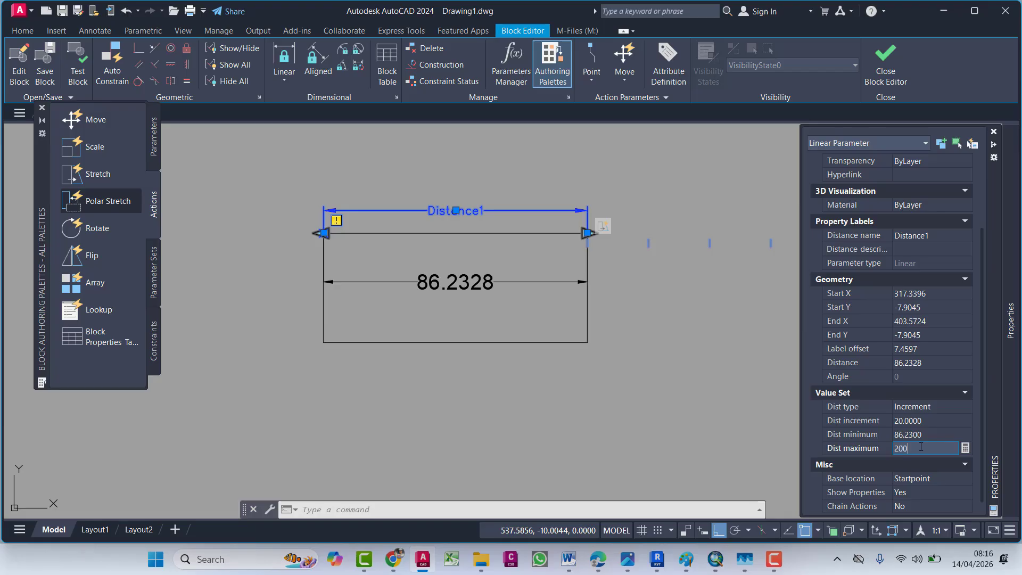
left_click(880, 70)
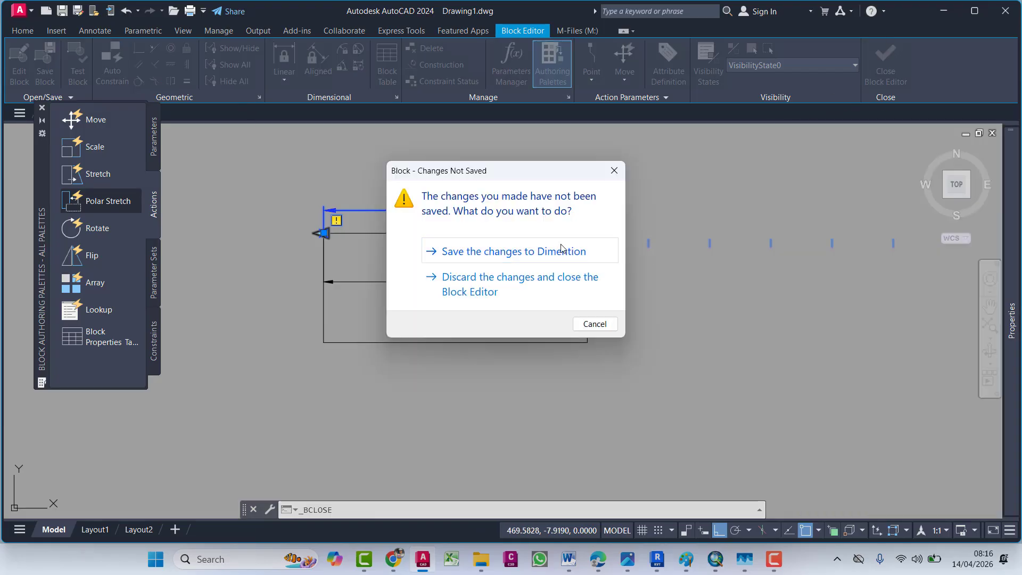
left_click(562, 248)
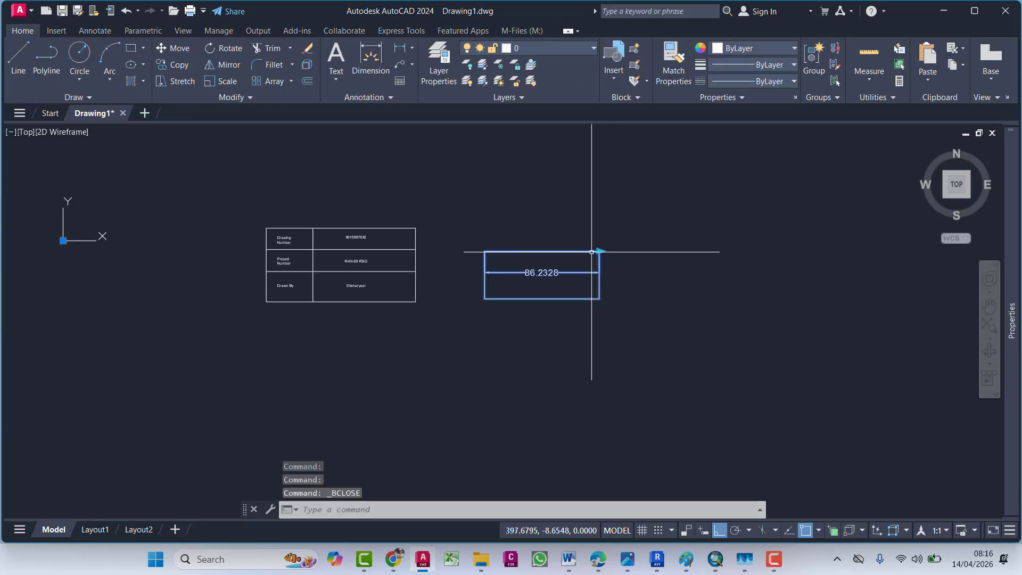
Step: Stretch the dynamic block to the right with its parameter grip until its width is 146.2328
scroll(591, 252, "up", 4)
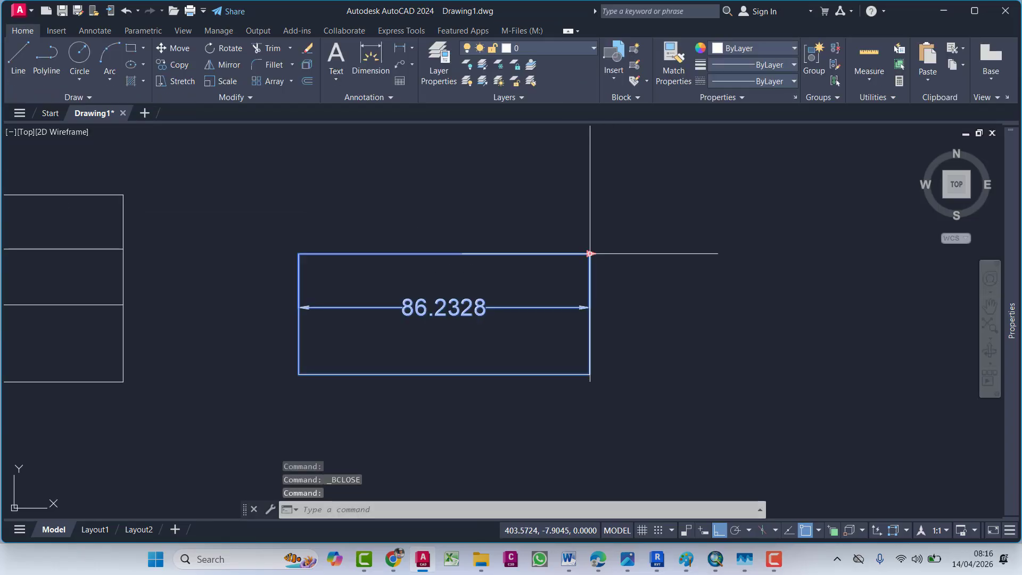
left_click(589, 254)
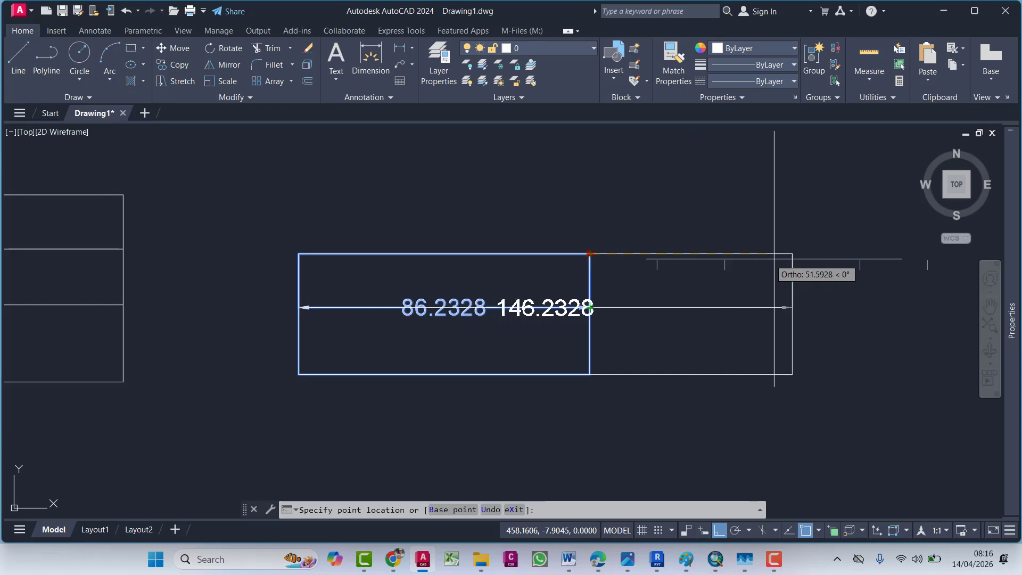
left_click(774, 259)
middle_click_drag(752, 300, 626, 274)
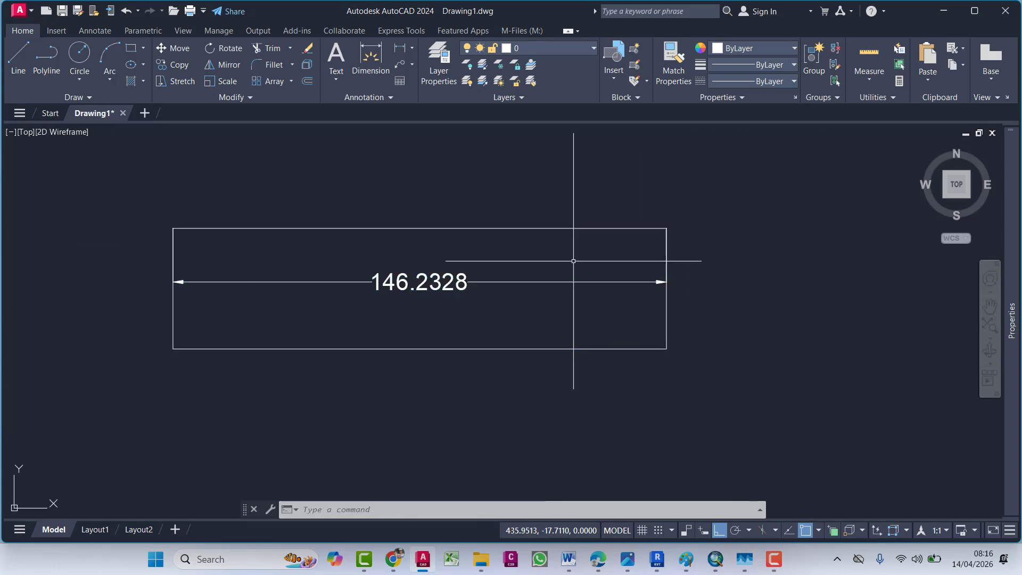
Step: Dimension the stretched block's top edge from corner to corner, placing the dimension line above the rectangle
scroll(676, 275, "down", 2)
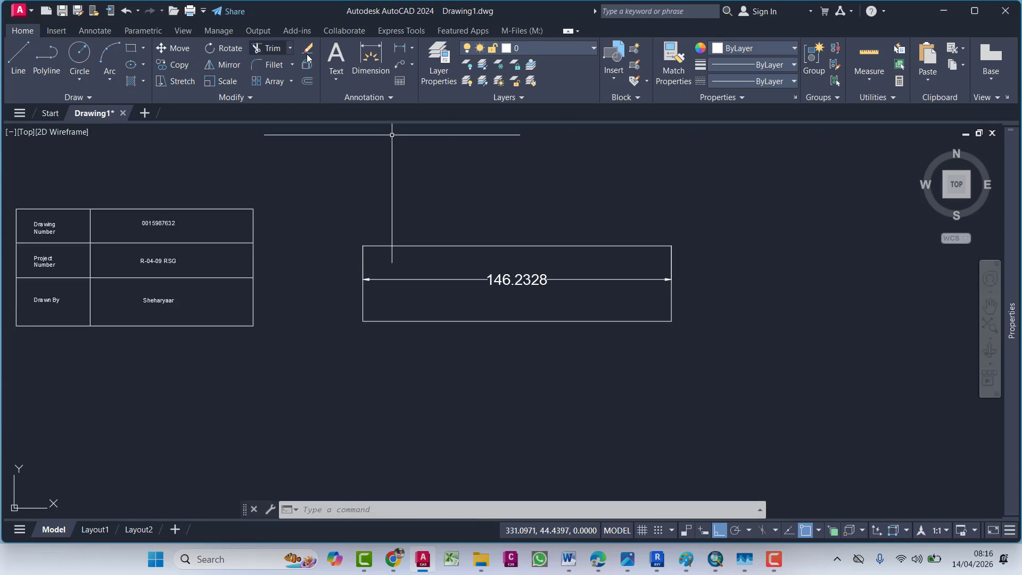
left_click(371, 56)
left_click(363, 247)
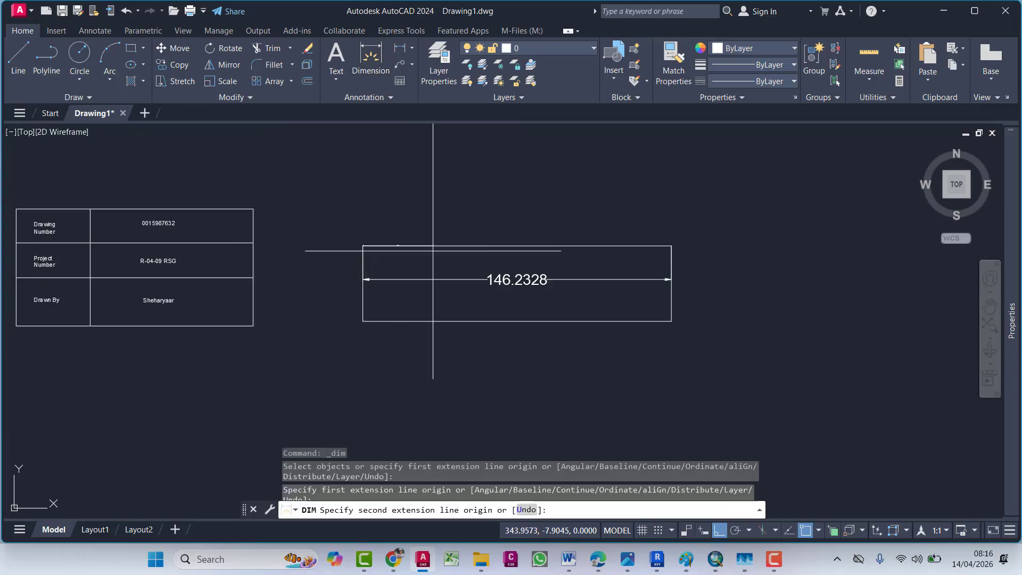
left_click(665, 246)
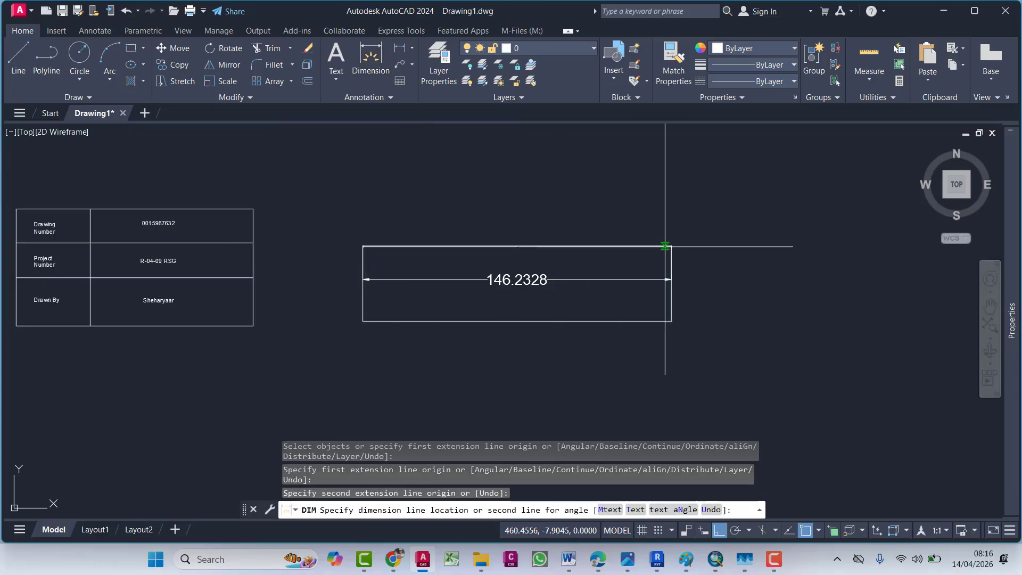
left_click(618, 183)
Step: Select the new dimension above the block and examine its text up close
left_click(471, 133)
left_click(570, 221)
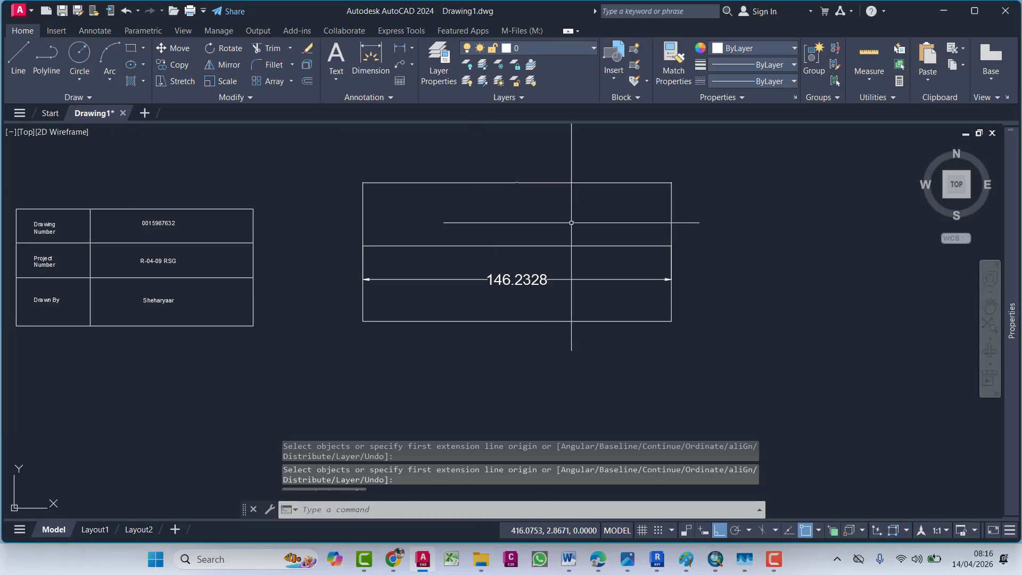
left_click(570, 221)
left_click(484, 147)
scroll(522, 192, "up", 6)
scroll(518, 208, "up", 5)
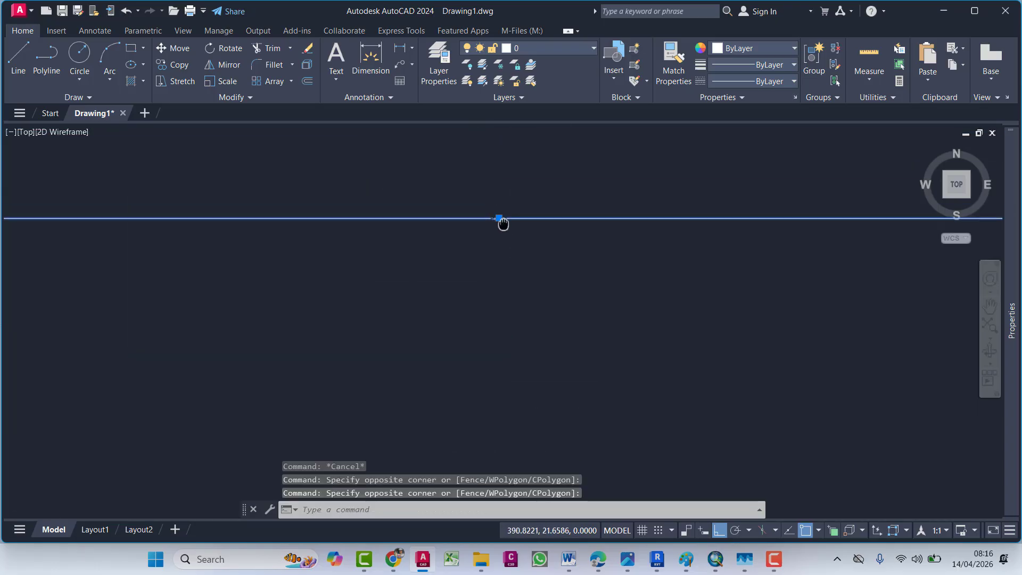
key("Escape")
key("Escape")
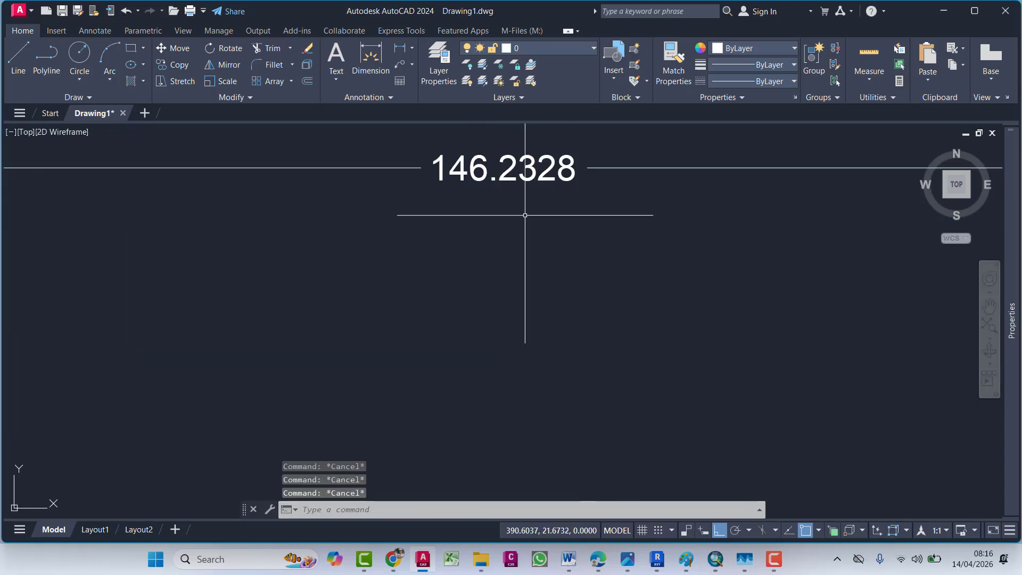
Step: Delete the dimension placed above the stretched block
scroll(526, 214, "down", 7)
left_click(616, 173)
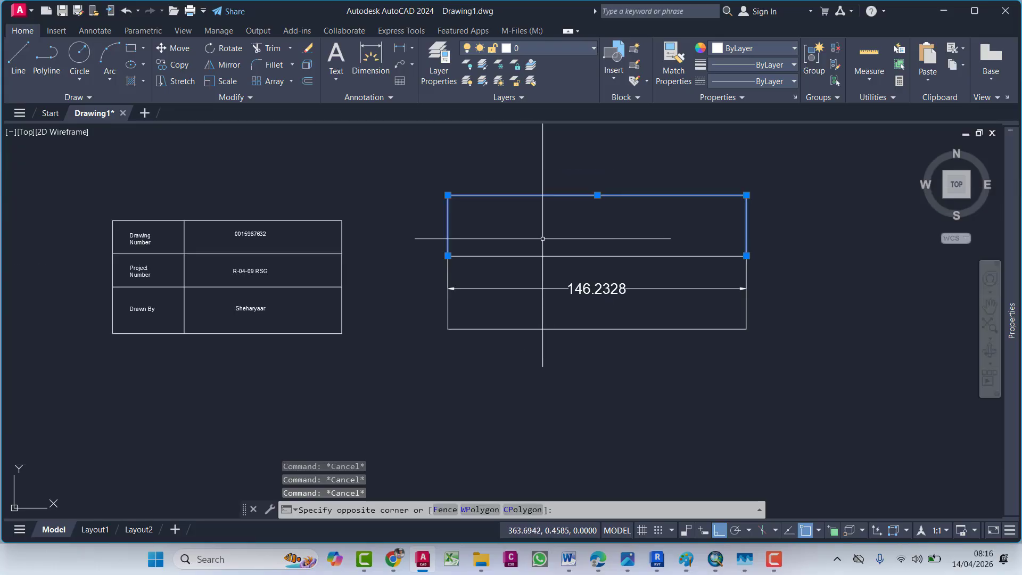
left_click(538, 229)
key("Delete")
middle_click_drag(678, 294, 593, 285)
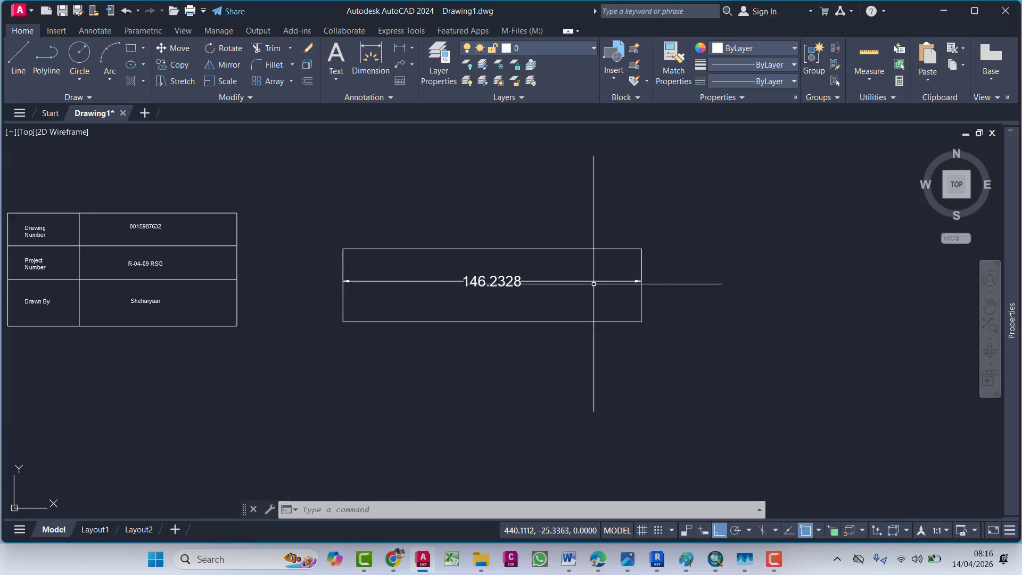
scroll(607, 256, "down", 5)
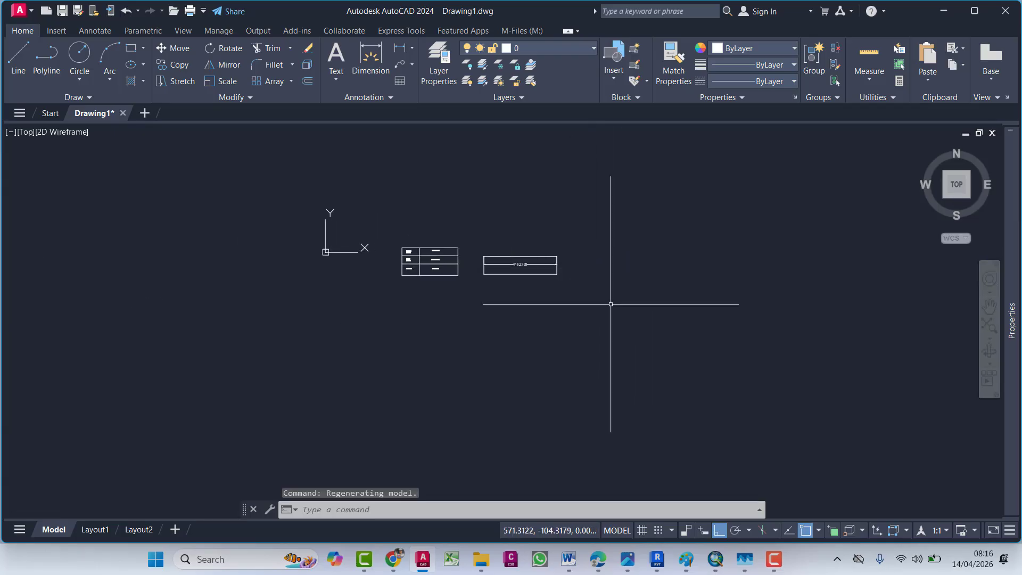
Step: Switch to the Word progress checklist to check the remaining Lecture 4 skills, return to AutoCAD and dismiss the licence notice
mouse_move(568, 559)
left_click(566, 496)
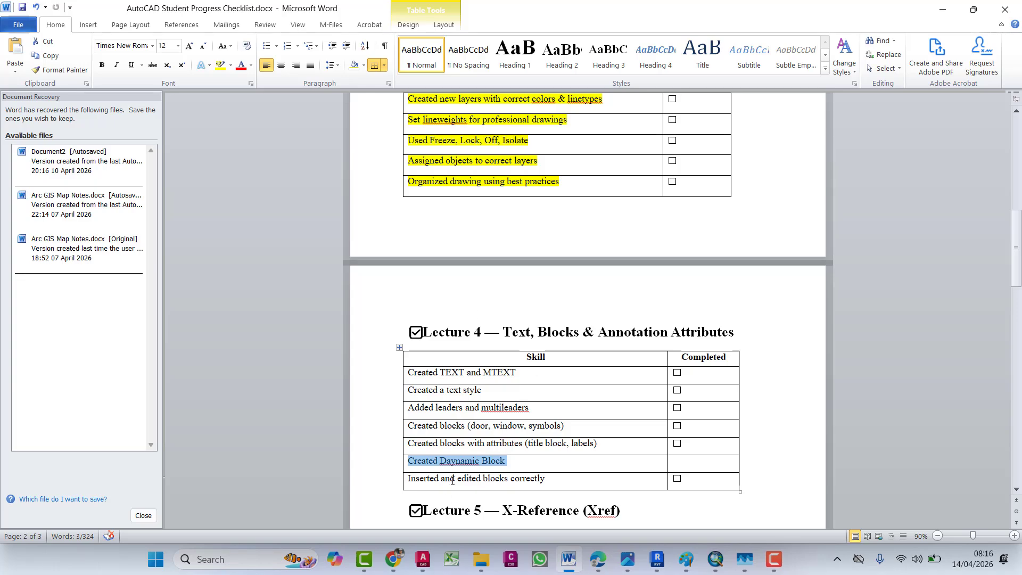
left_click(942, 9)
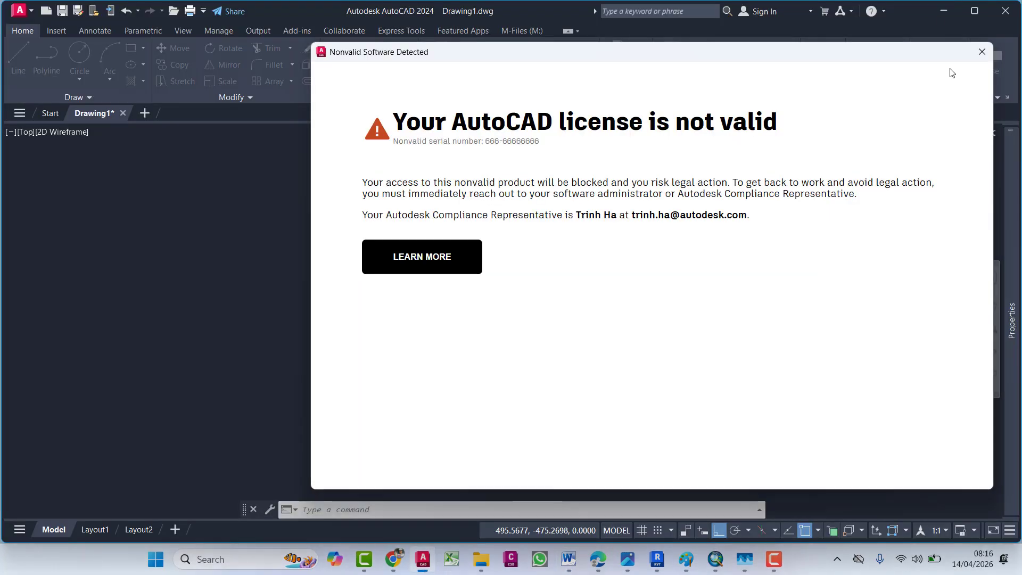
left_click(981, 52)
Step: Examine the title block table up close, selecting it as a single block and clearing the selection
mouse_move(515, 246)
middle_mouse_down()
mouse_move(605, 237)
mouse_move(637, 255)
middle_mouse_up()
scroll(586, 248, "up", 3)
left_click(666, 189)
left_click(456, 306)
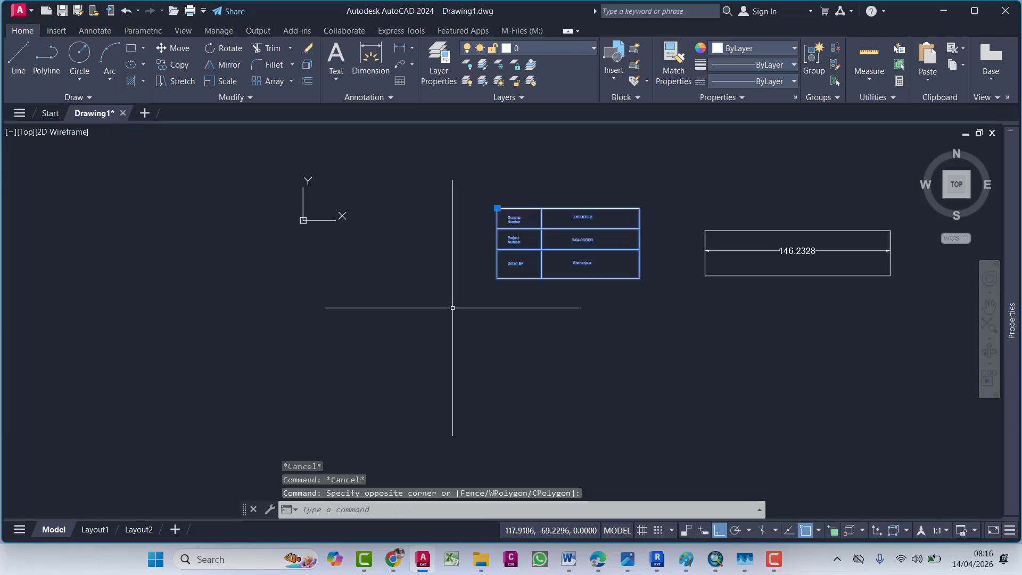
key("Escape")
key("Escape")
left_click(644, 180)
left_click(456, 292)
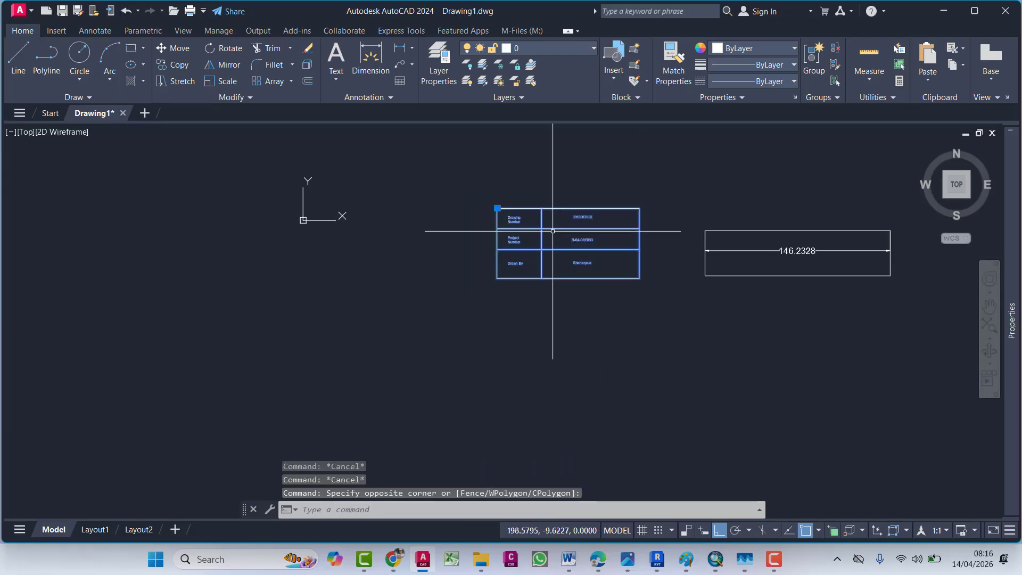
scroll(549, 228, "up", 4)
middle_click_drag(497, 222, 451, 236)
key("Escape")
key("Escape")
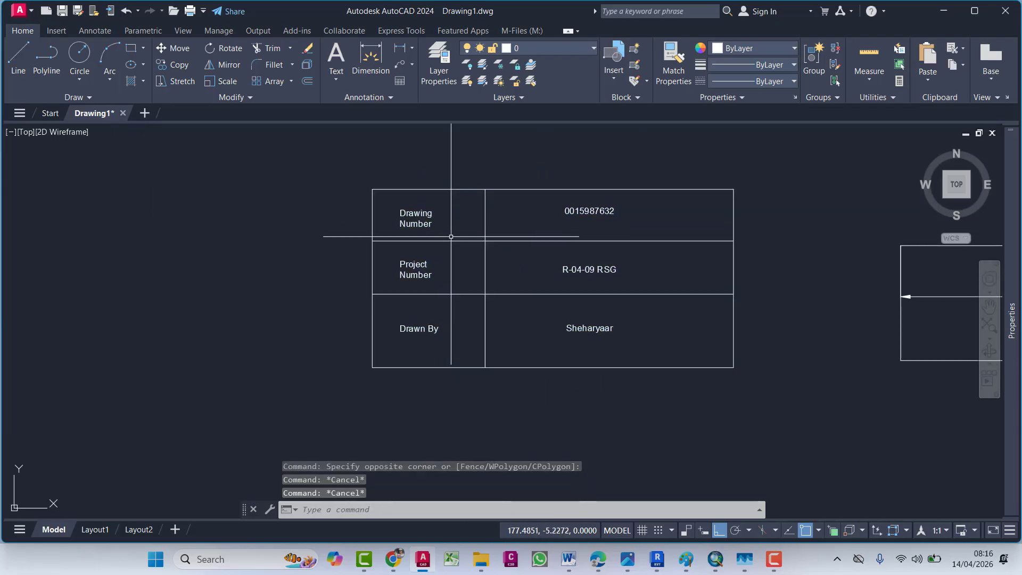
left_click(818, 137)
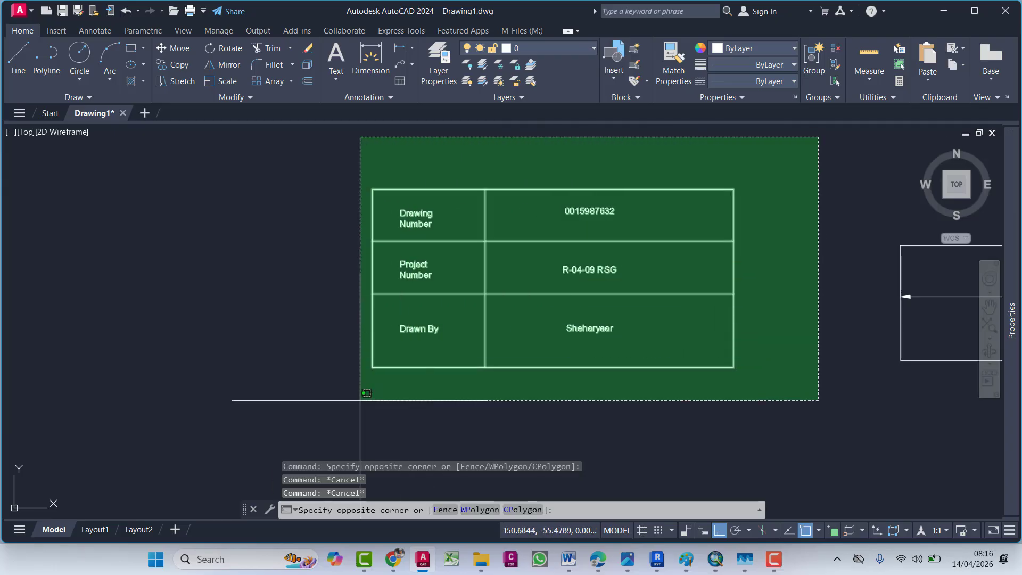
left_click(361, 400)
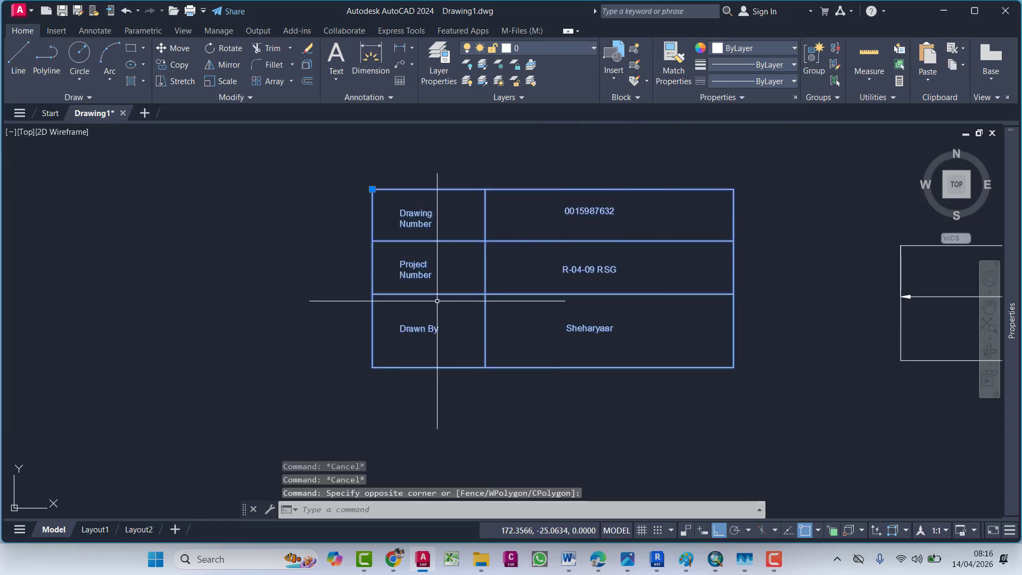
key("Escape")
key("Escape")
Step: Start the WBLOCK command and choose the title block table as the object to write out
type("WBLOCK")
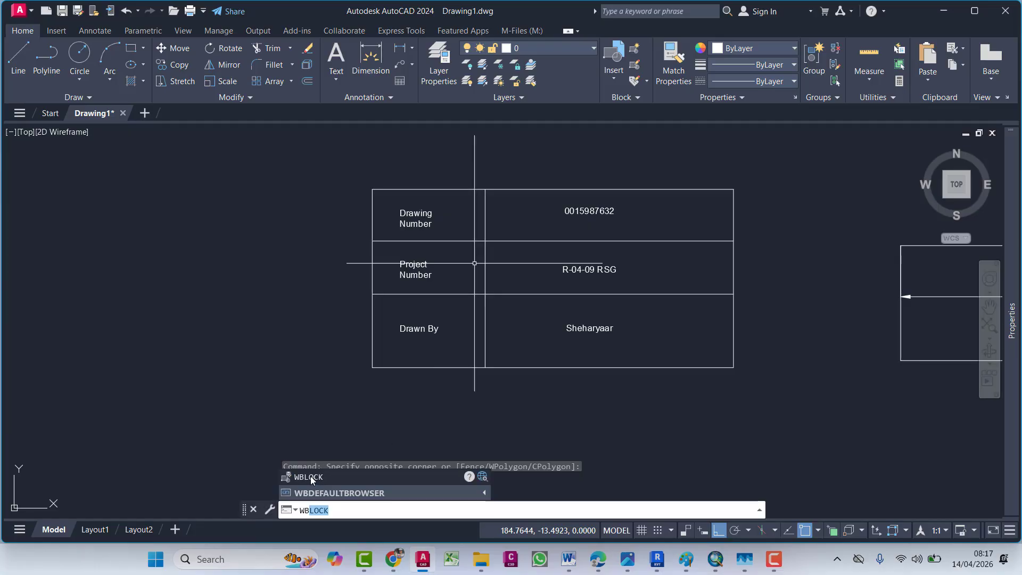
left_click(311, 476)
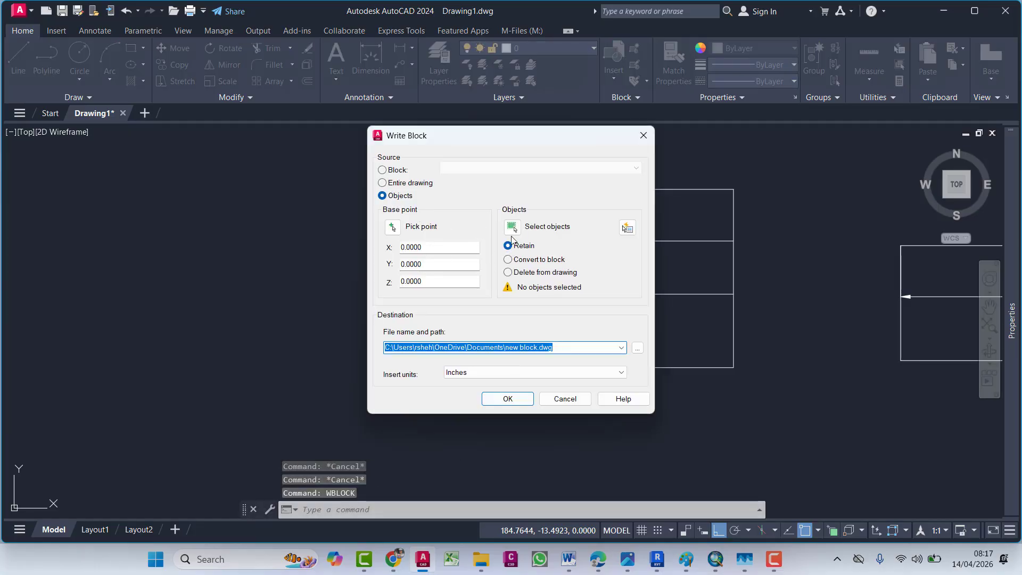
left_click(512, 232)
left_click(732, 156)
left_click(302, 409)
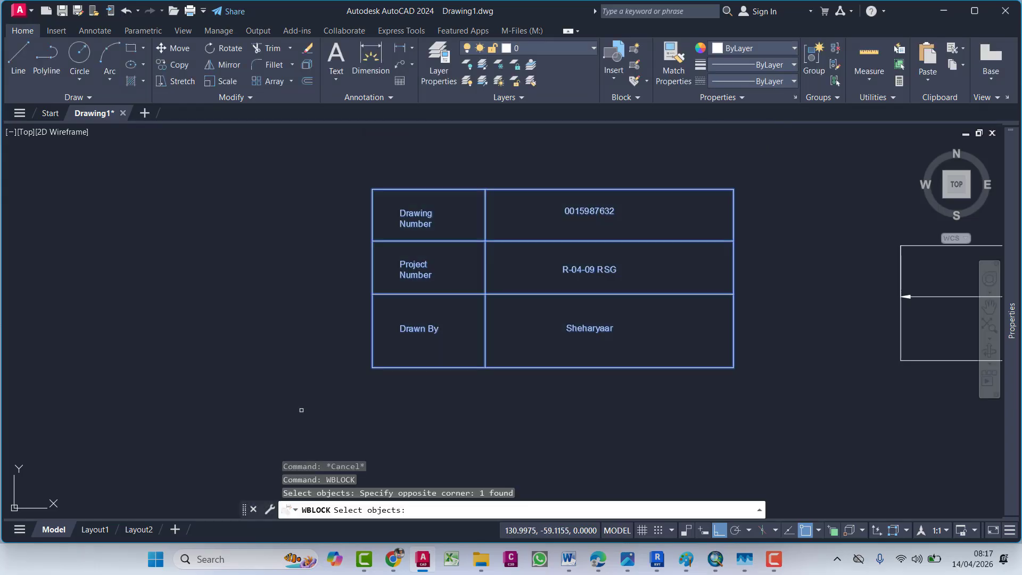
key("Return")
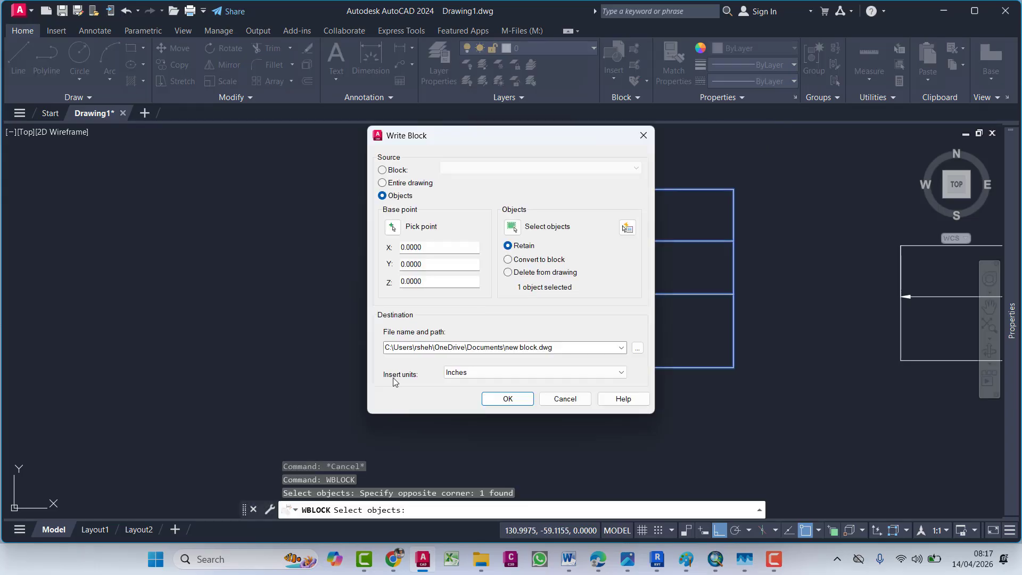
Step: Write the block to new block.dwg in the Documents folder, replacing the existing file
left_click(638, 351)
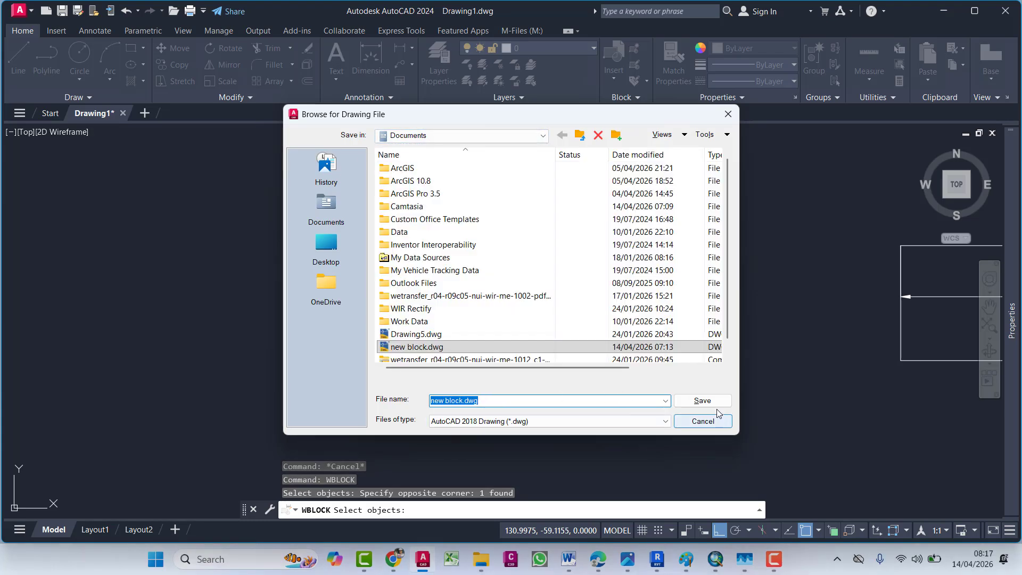
left_click(702, 421)
left_click(508, 401)
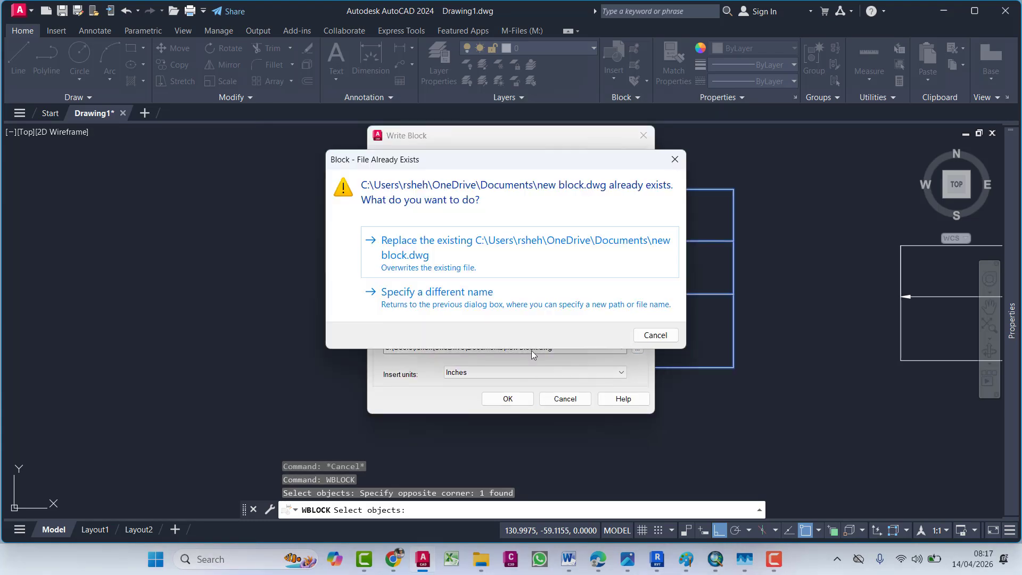
left_click(455, 241)
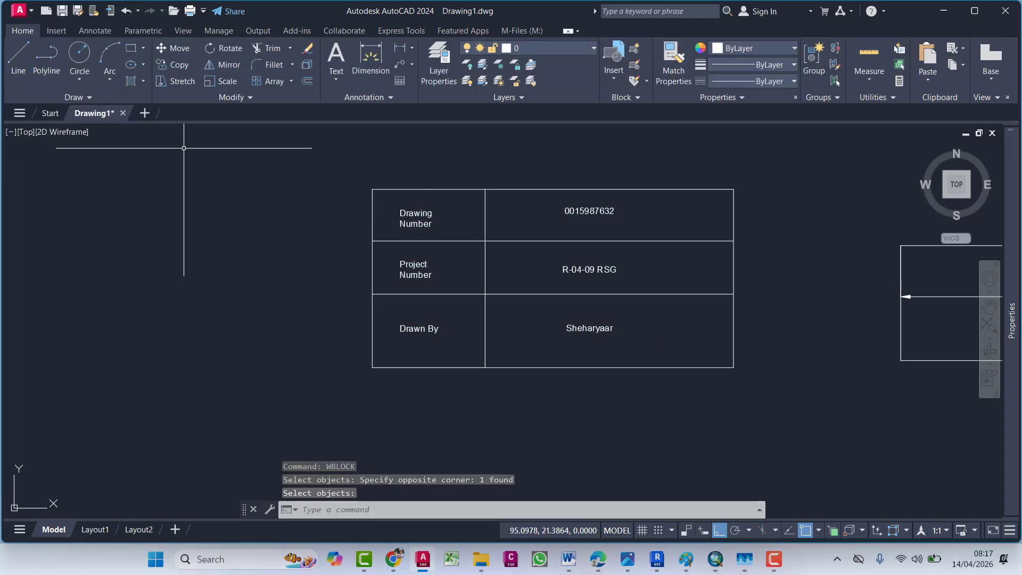
key("Escape")
key("Escape")
key("Escape")
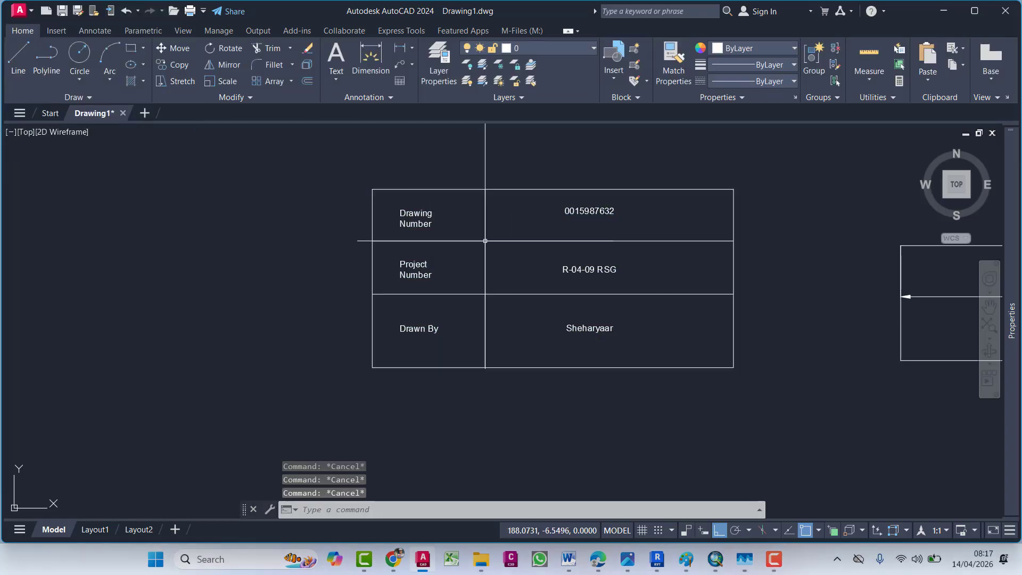
Step: Create a new drawing based on new block.dwg from the Documents folder
key("ctrl+n")
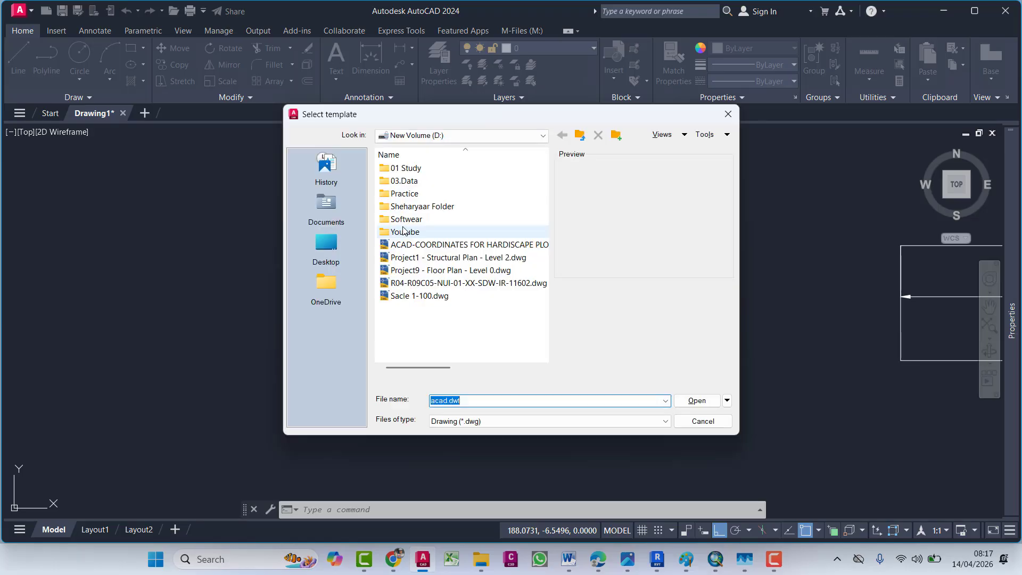
left_click(539, 135)
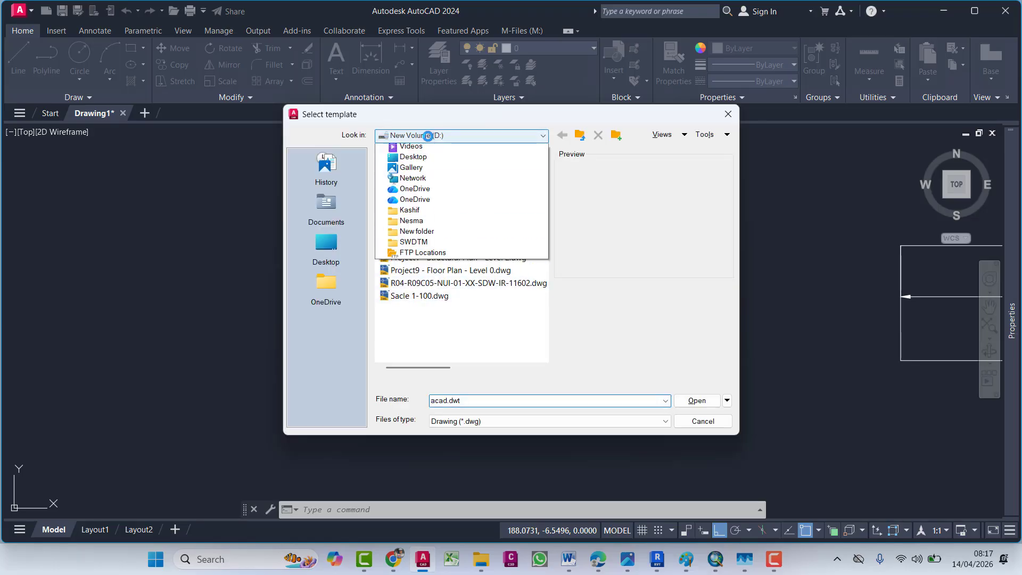
left_click(418, 212)
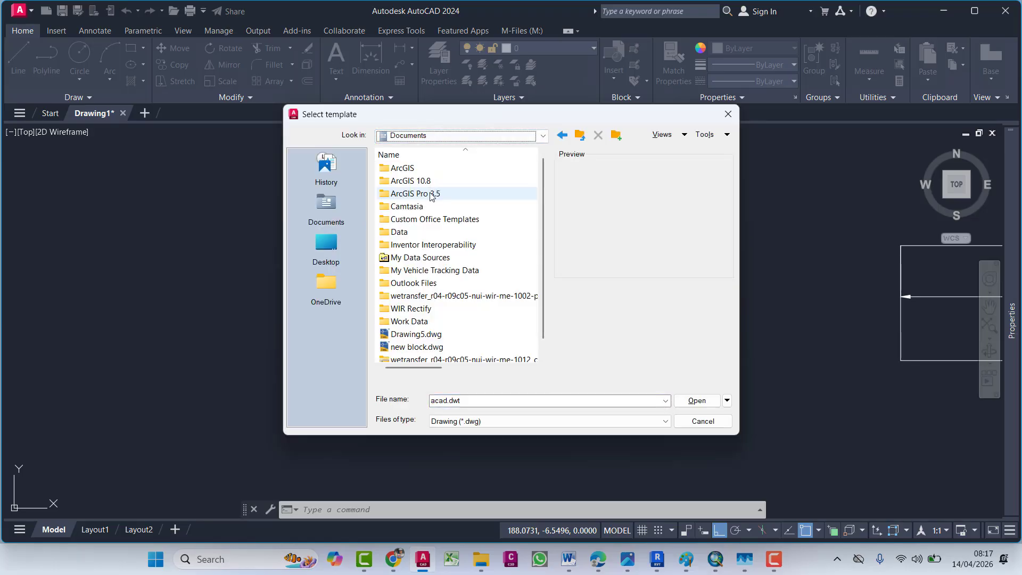
scroll(422, 336, "down", 1)
left_click(421, 335)
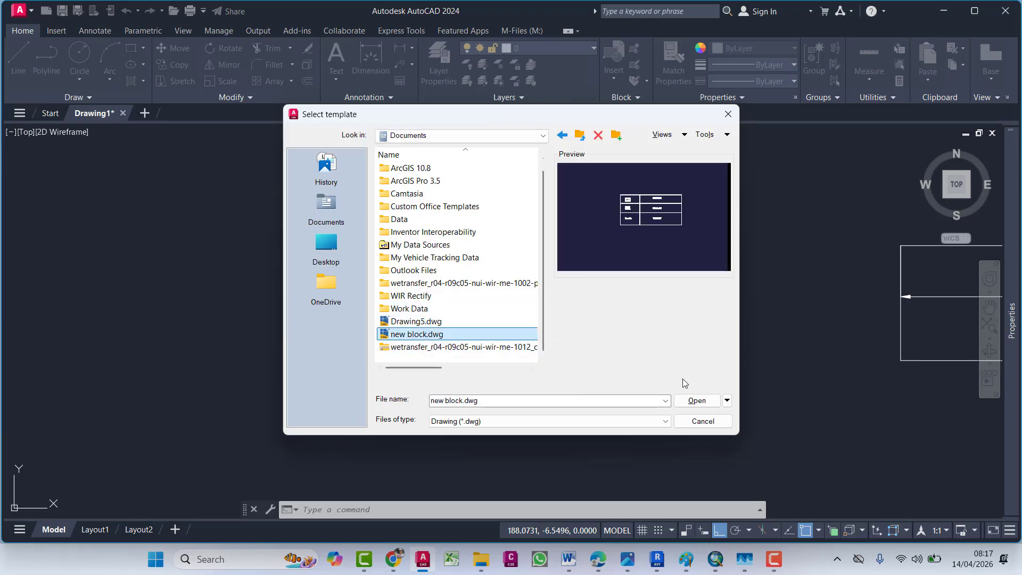
left_click(698, 401)
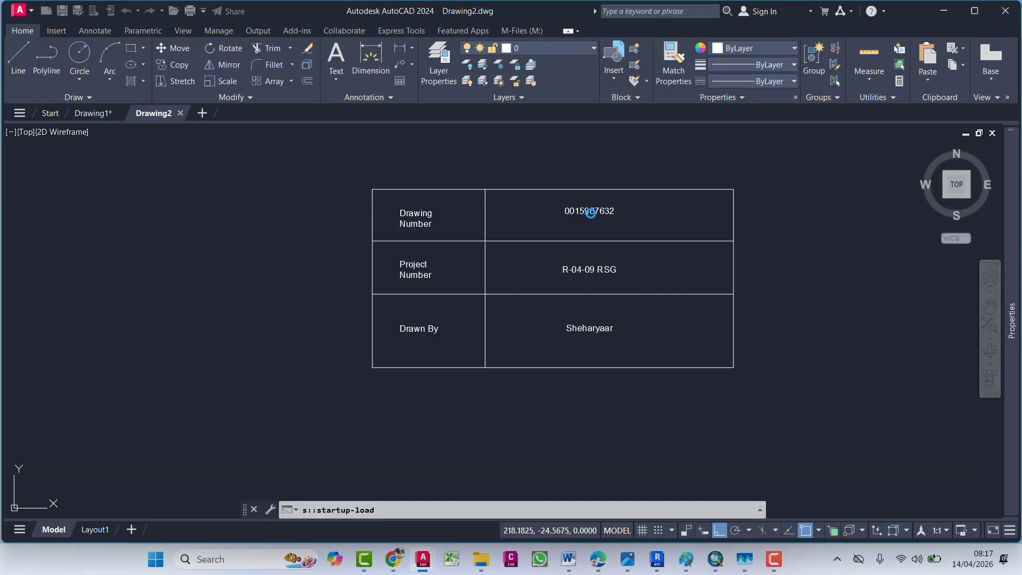
Step: Review the Project Number and Drawing Number attributes of the title block in the new drawing without changing them
double_click(589, 211)
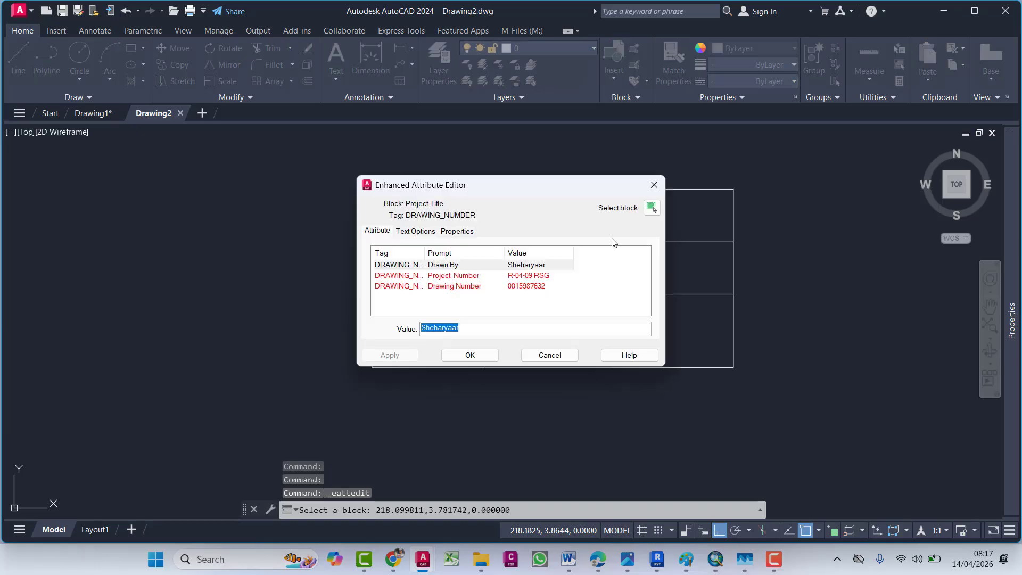
left_click(500, 280)
left_click(472, 287)
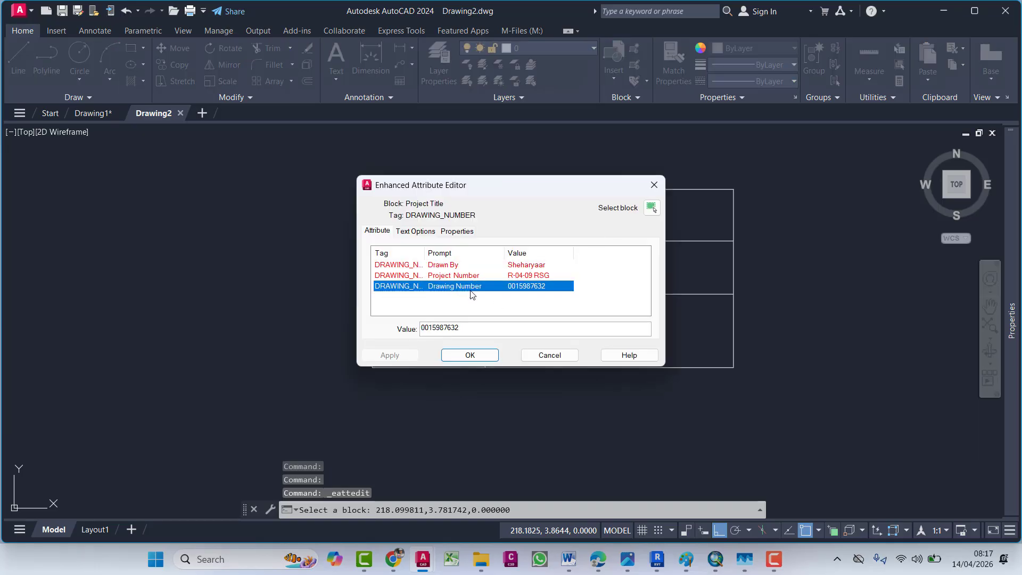
left_click(556, 354)
key("Escape")
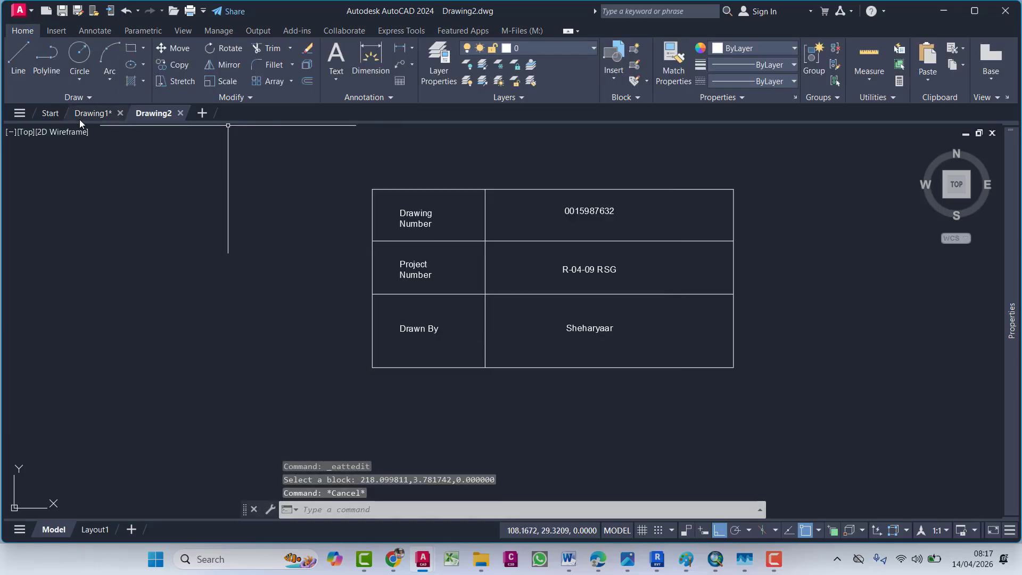
Step: Return to Drawing1 and delete the title block table
left_click(93, 113)
left_click_drag(711, 223, 422, 390)
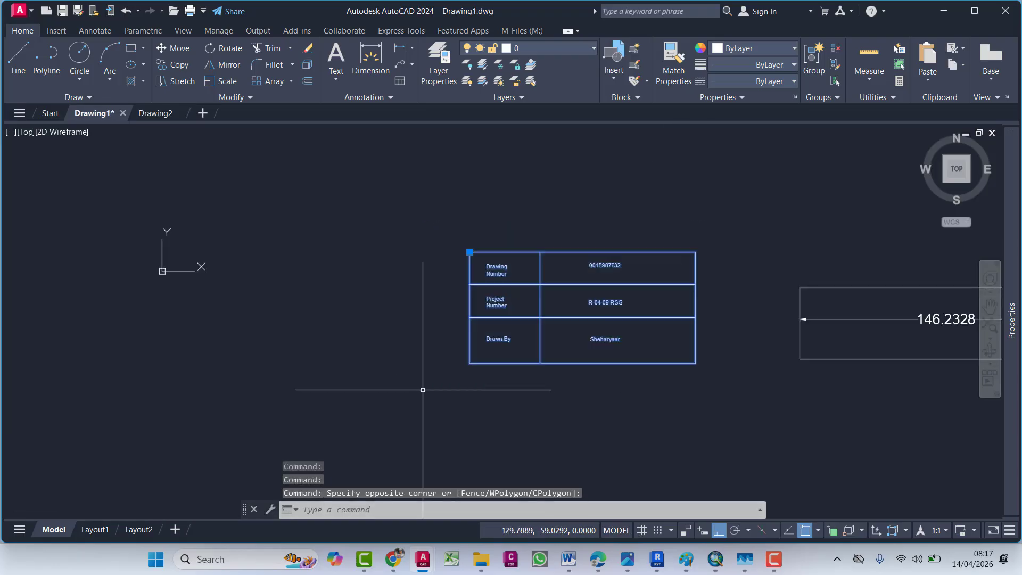
key("Delete")
type("in")
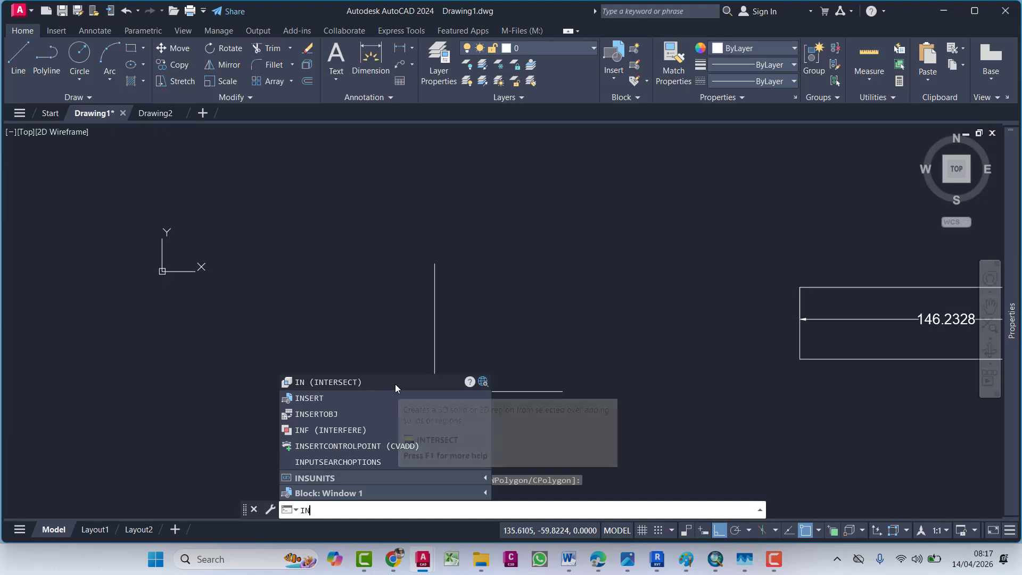
type("ser")
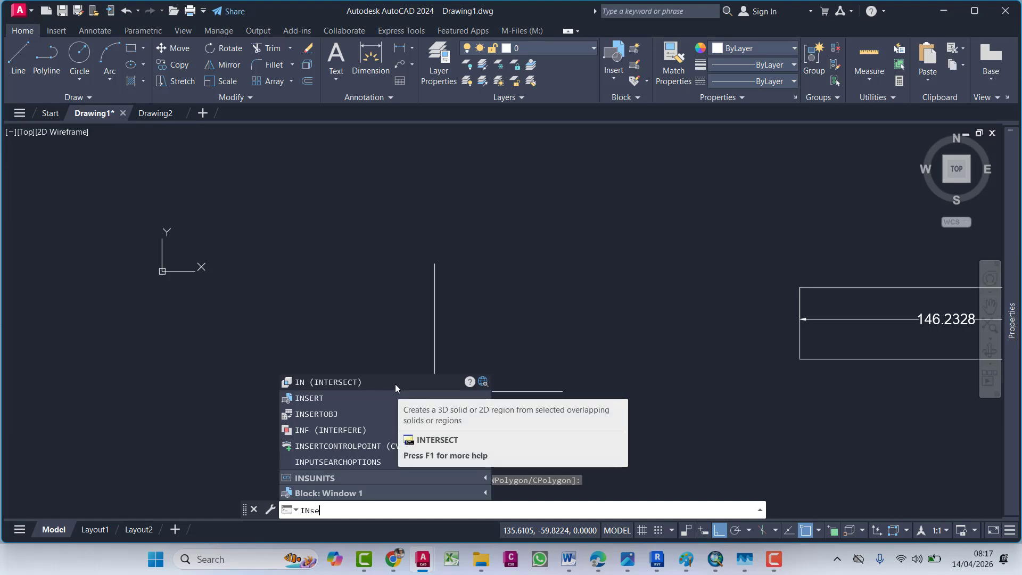
type("b")
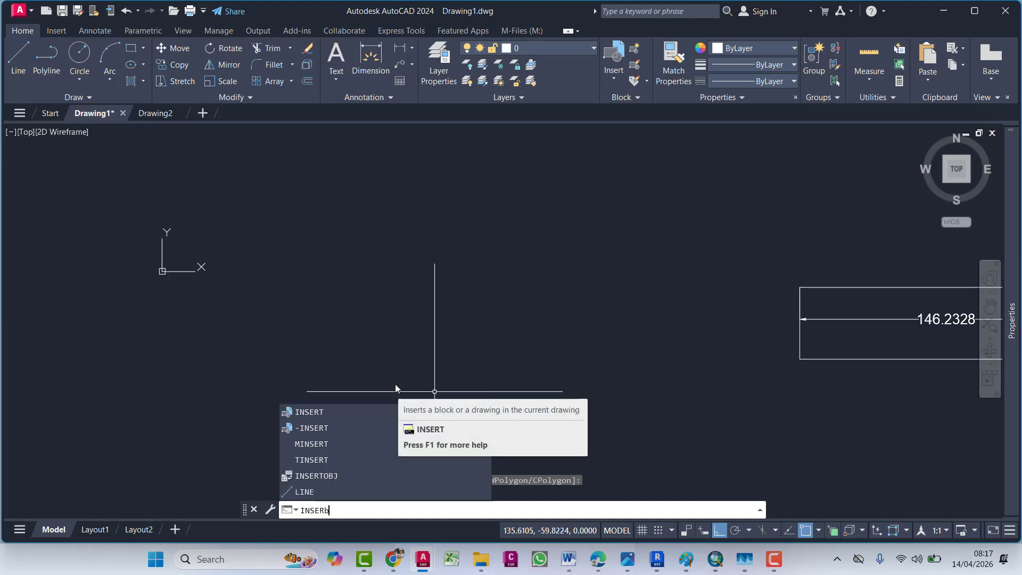
type("lo")
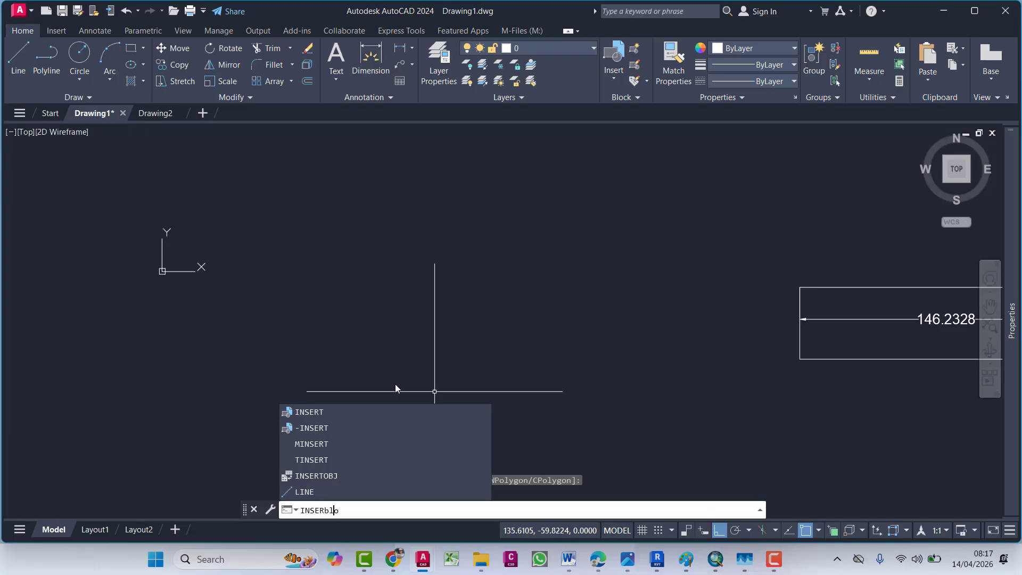
key("Escape")
key("Escape")
key("Escape")
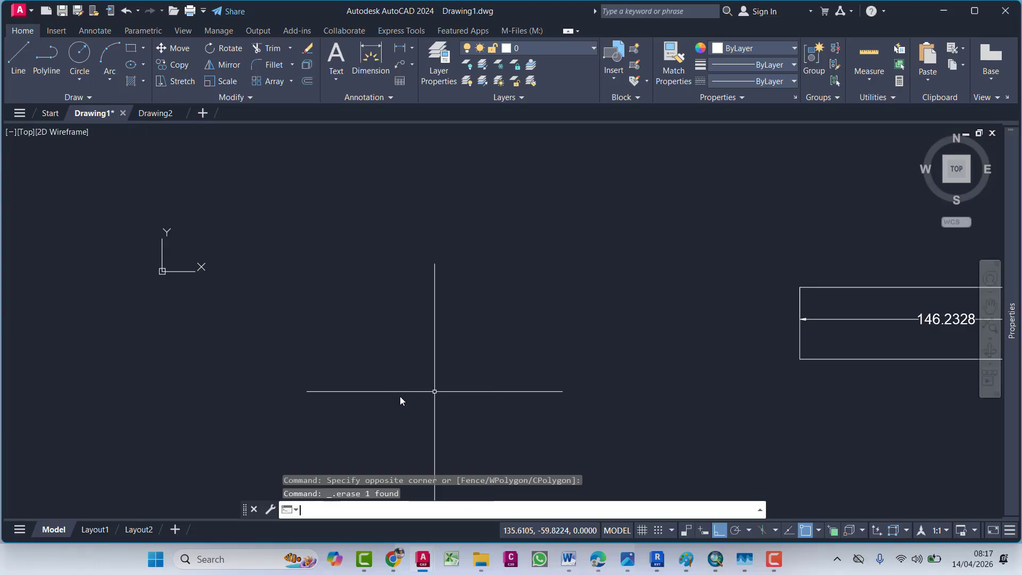
Step: Load new block.dwg from the Documents folder as a block library
scroll(372, 229, "down", 2)
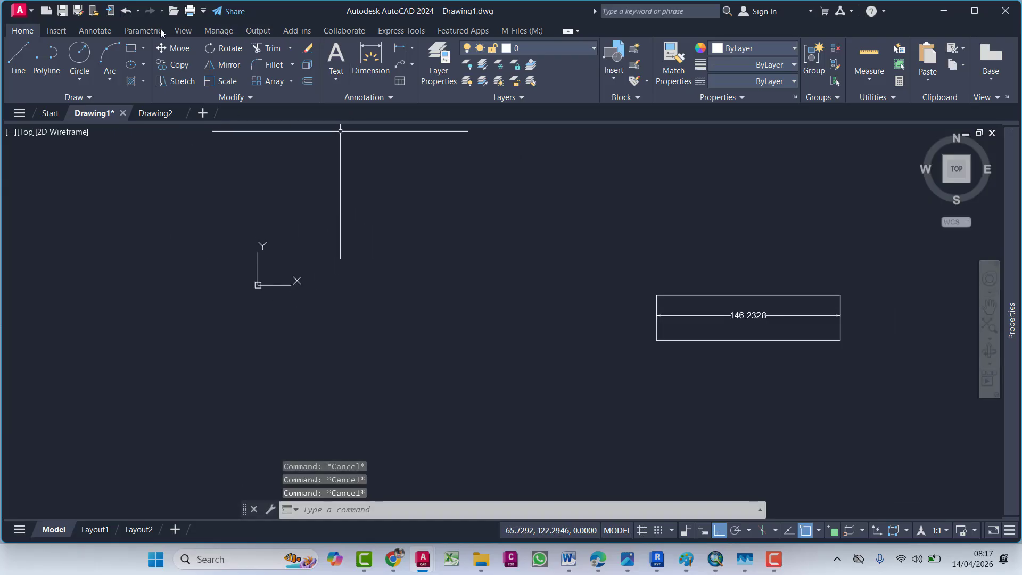
left_click(69, 28)
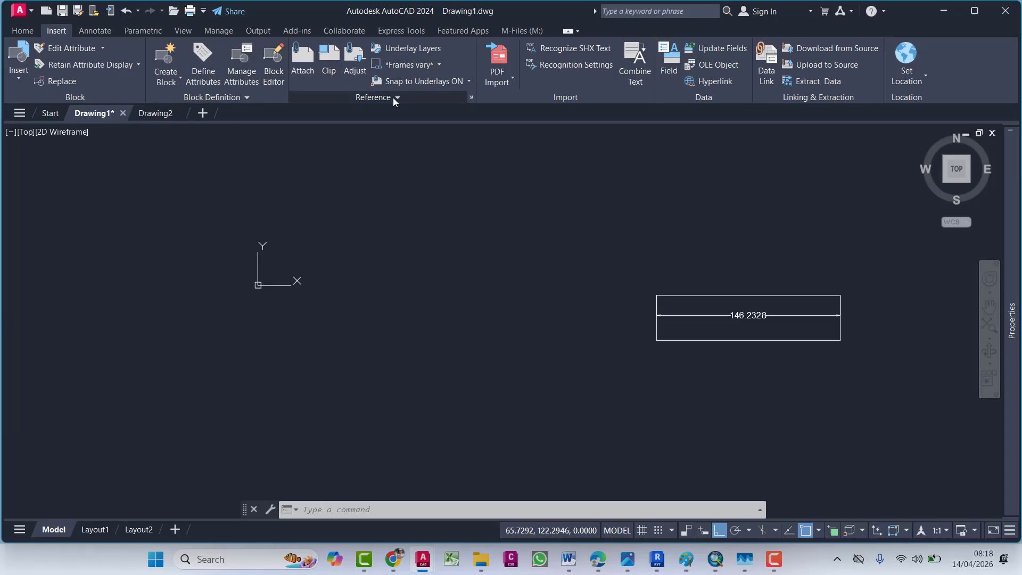
left_click(17, 76)
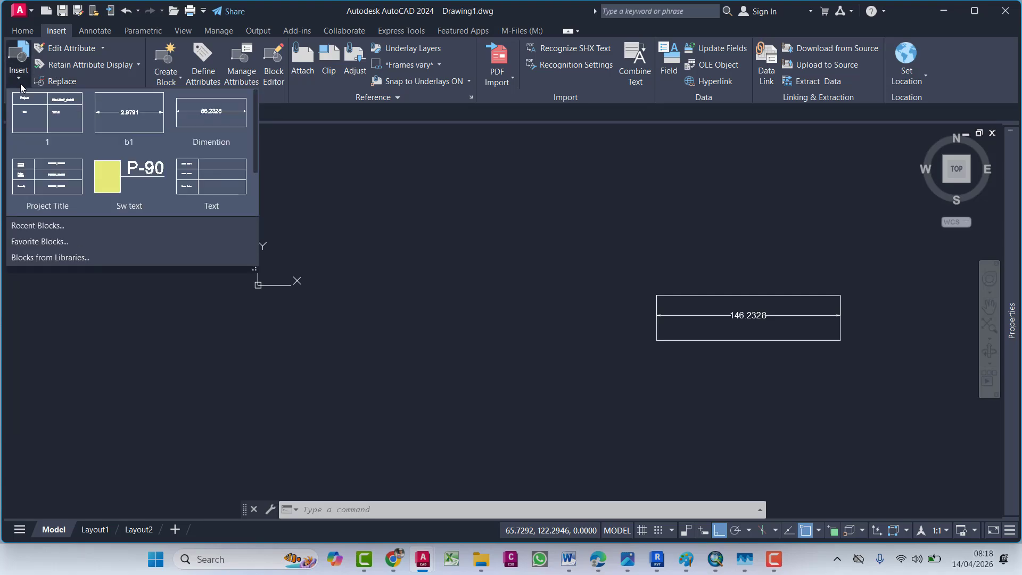
left_click(20, 84)
left_click(20, 64)
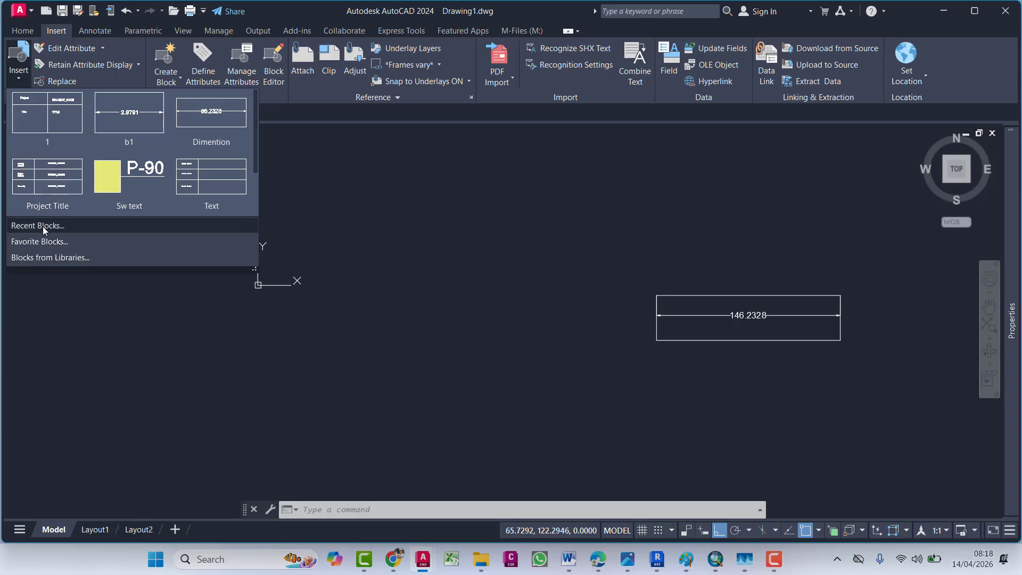
left_click(50, 258)
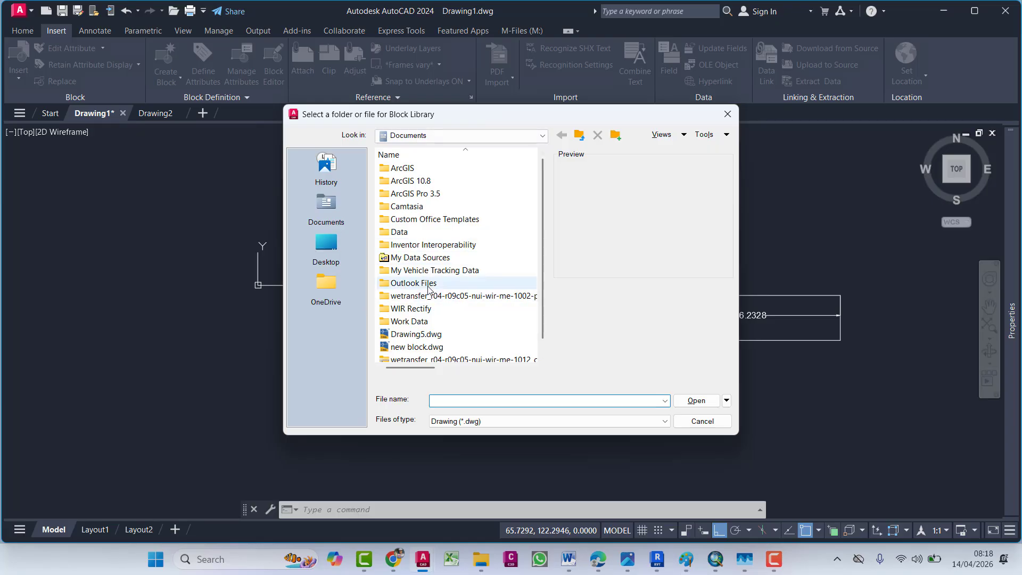
left_click(432, 346)
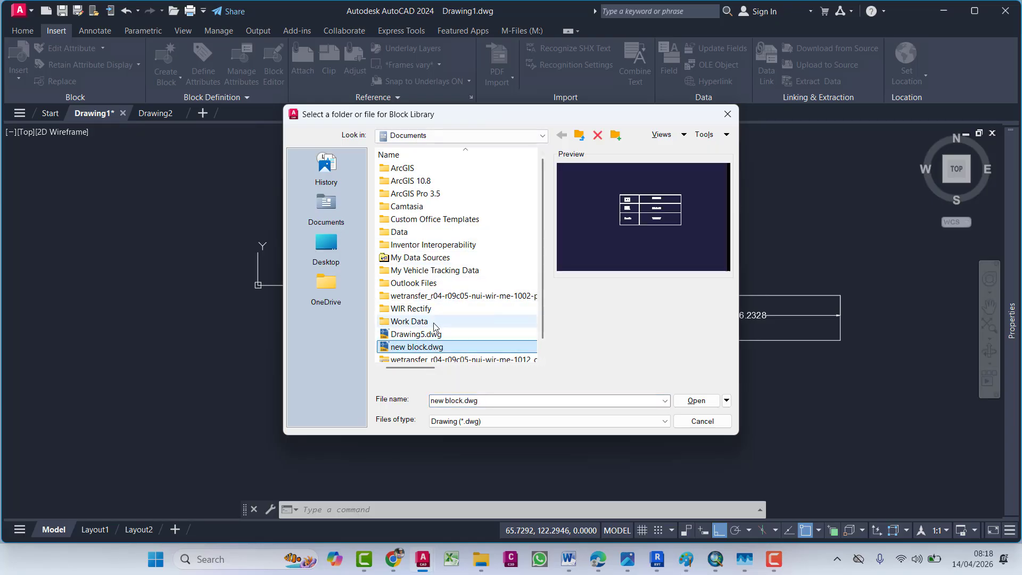
left_click(697, 400)
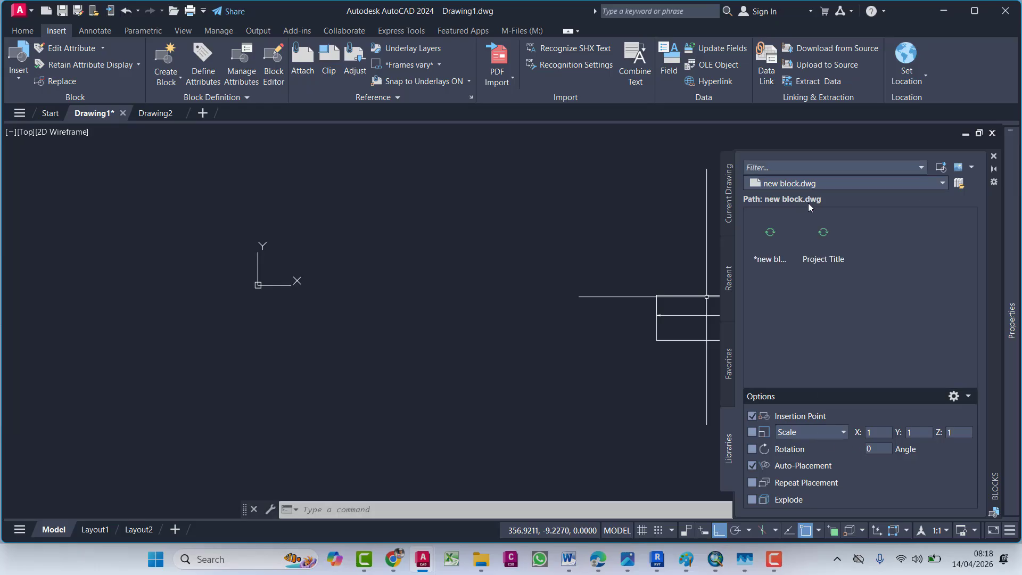
Step: Insert the Project Title block from the library beside the UCS icon, without redefining the existing block definition
left_click(823, 239)
left_click_drag(724, 266, 479, 265)
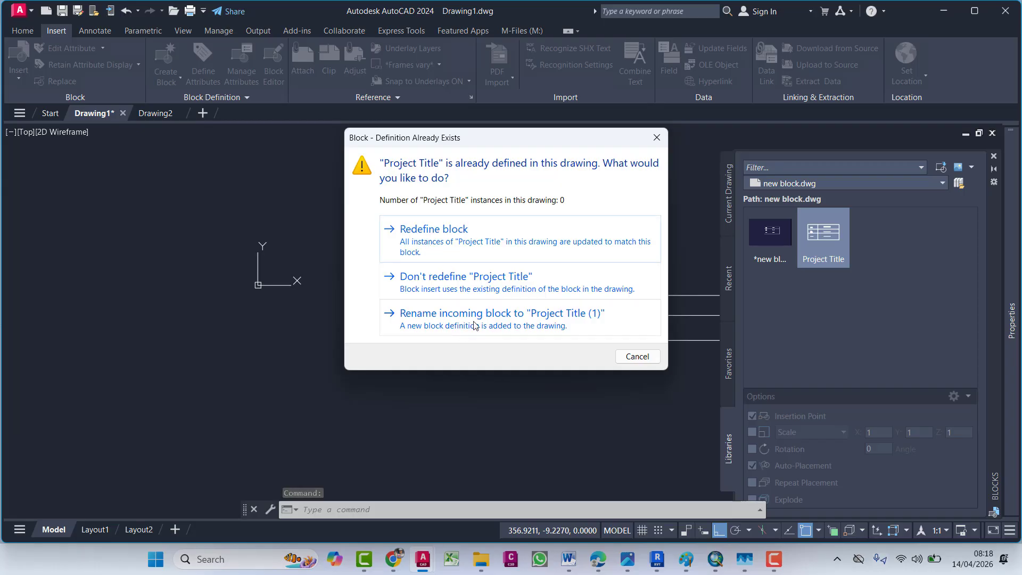
left_click(438, 282)
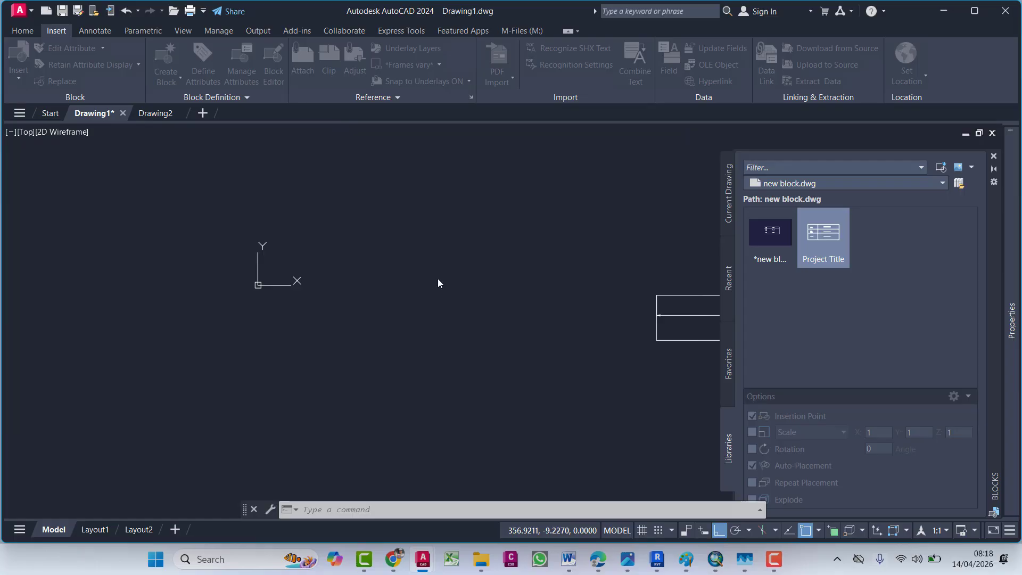
left_click(373, 247)
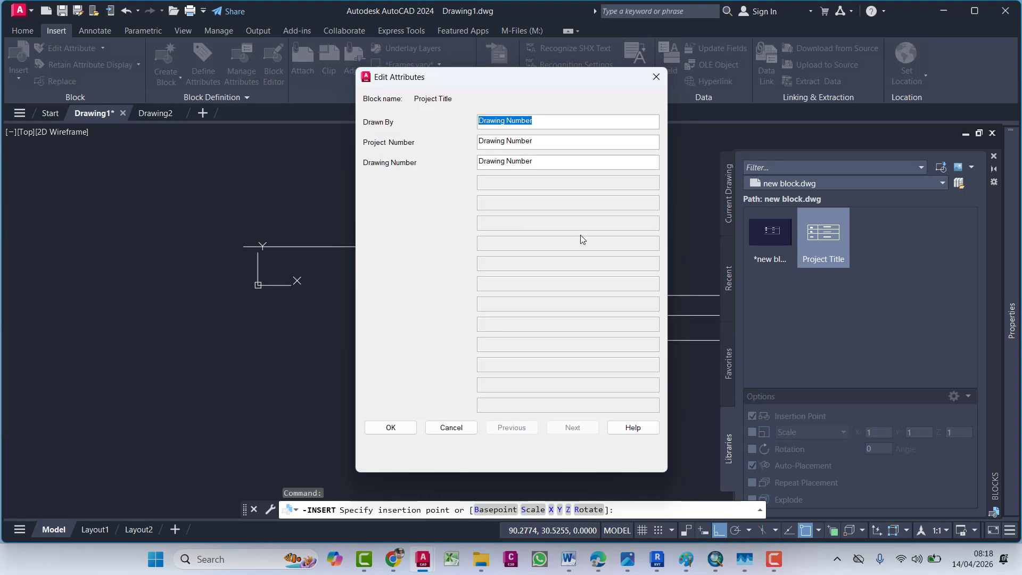
Step: Fill in the block's attributes: the drafter's name for Drawn By, R-05 for Project Number and 000258 for Drawing Number
left_click_drag(558, 125, 507, 122)
type("wali")
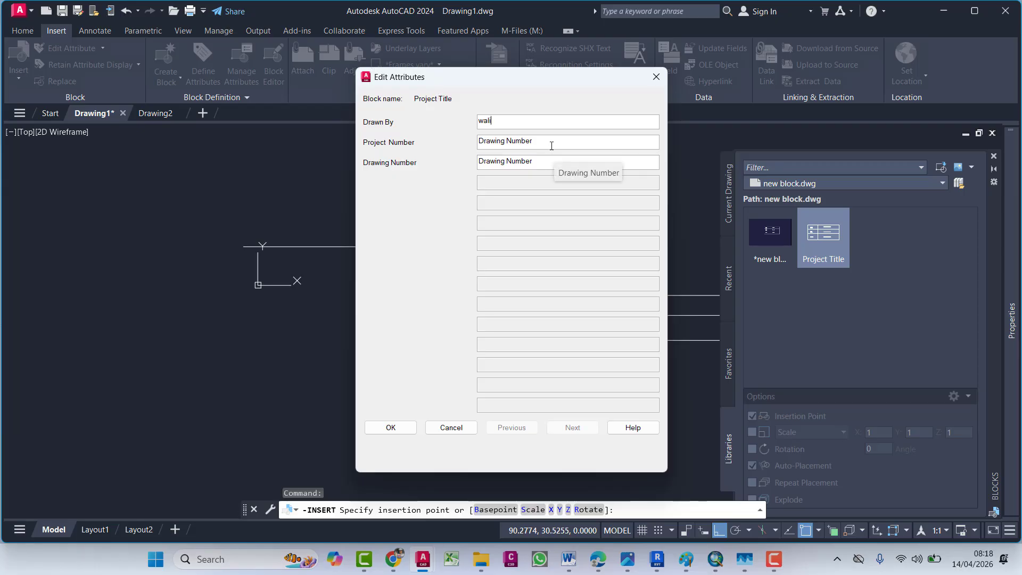
left_click_drag(551, 146, 450, 146)
type("R-05")
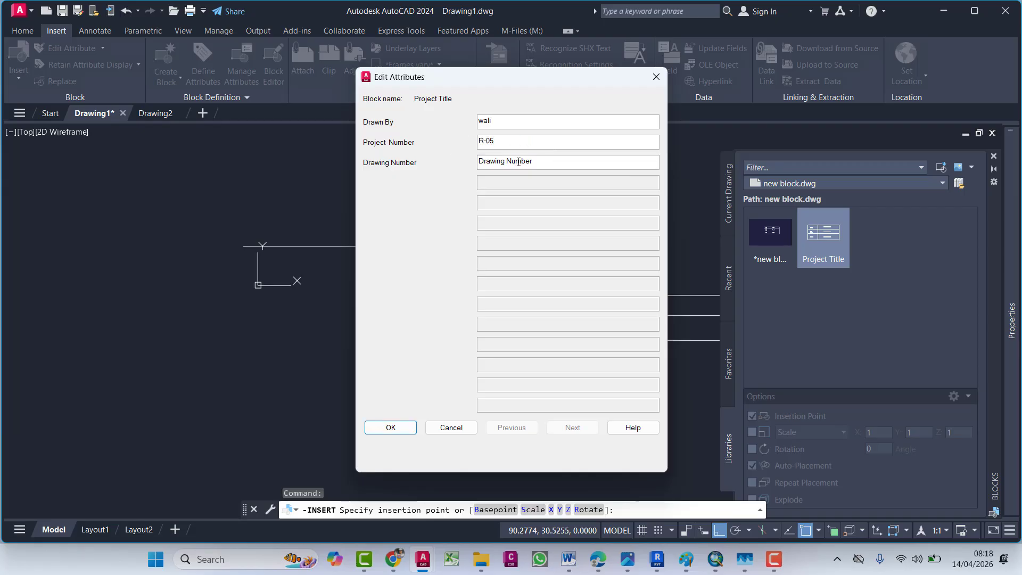
left_click_drag(543, 163, 477, 153)
type("000258")
left_click(390, 427)
key("Escape")
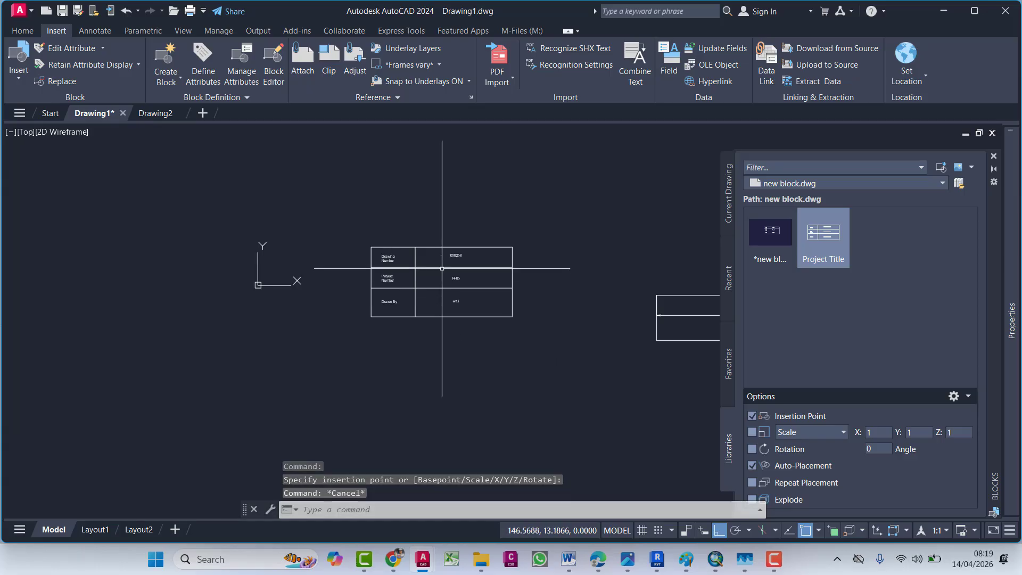
Step: Close the block library and delete the inserted Project Title block
left_click(993, 156)
left_click(584, 207)
left_click(332, 353)
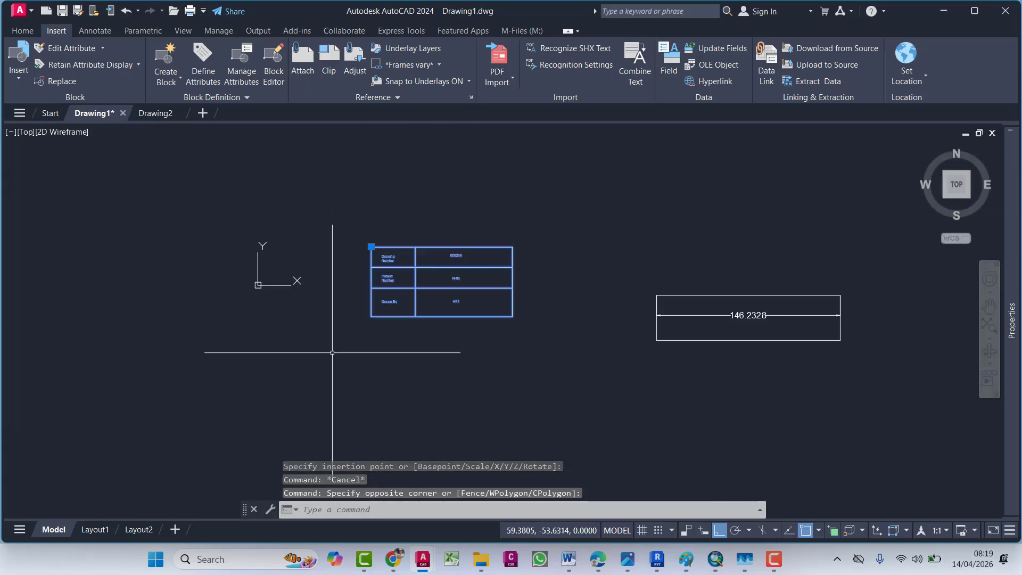
key("Delete")
Step: Delete the dimensioned rectangle block from the drawing
left_click(774, 559)
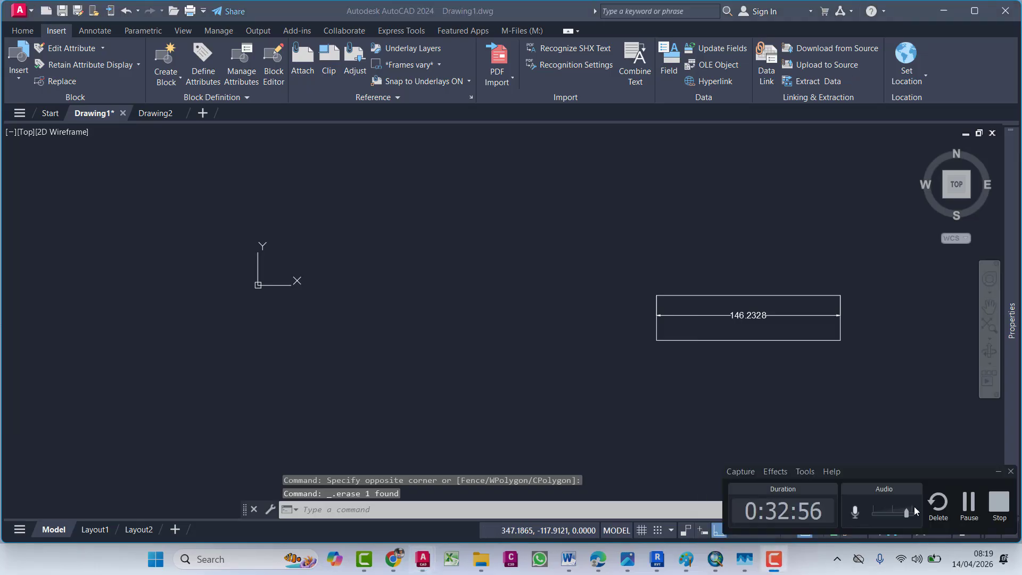
left_click(997, 473)
left_click(884, 249)
left_click(541, 360)
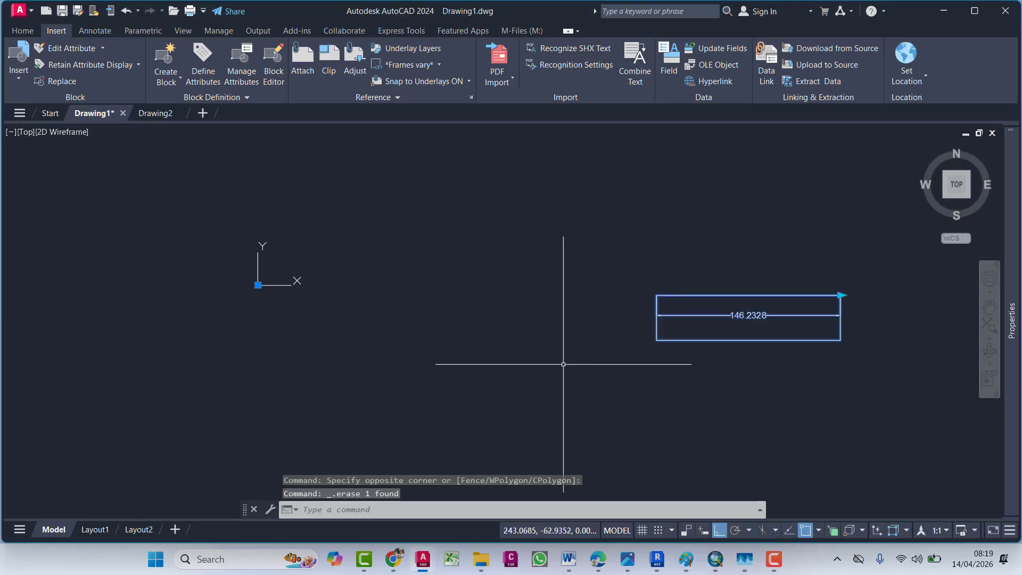
key("Delete")
Step: Switch to the AutoCAD Student Progress Checklist in Word and highlight "Created TEXT and MTEXT" and "Created a text style" in yellow
mouse_move(568, 558)
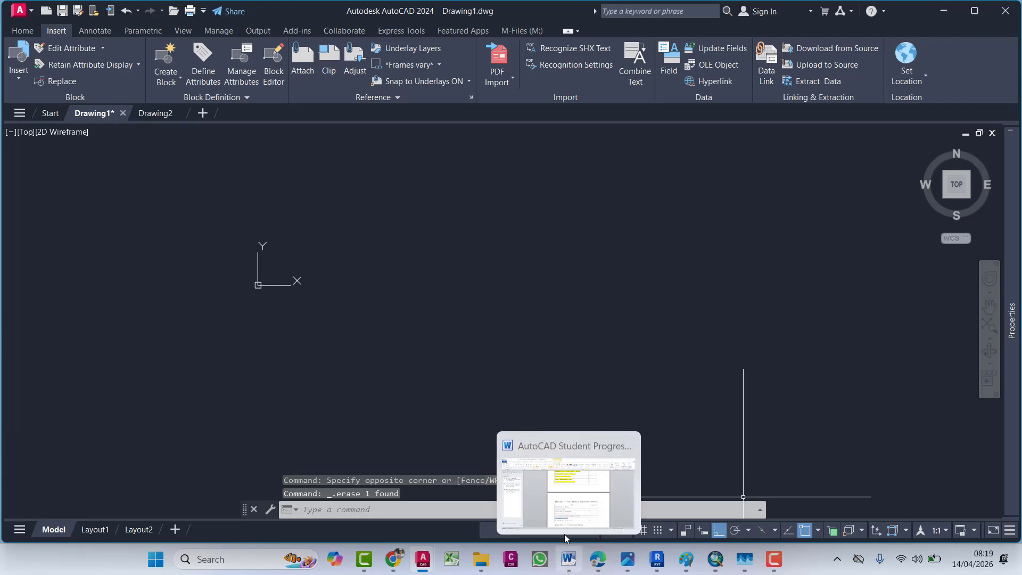
left_click(572, 499)
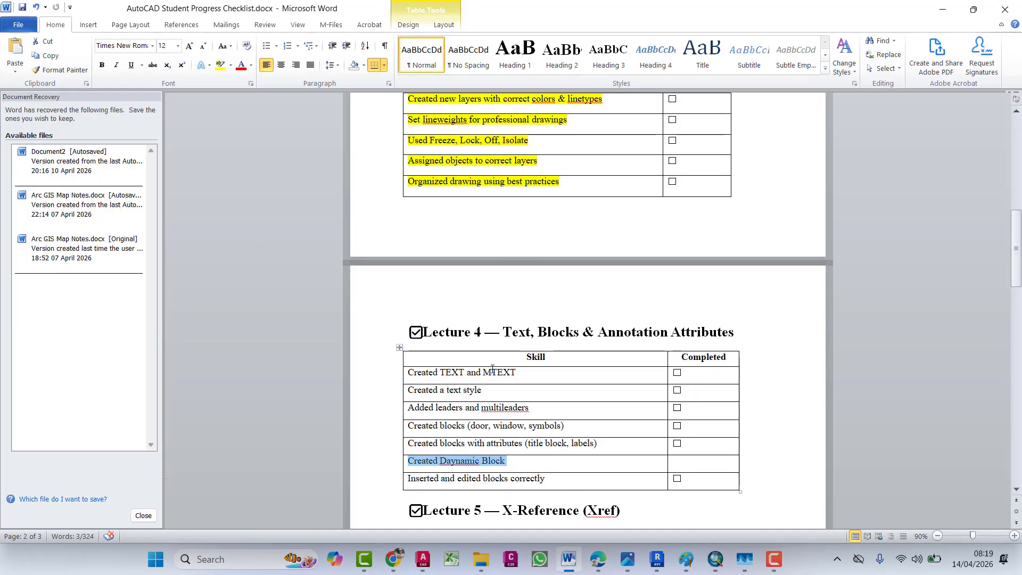
left_click_drag(519, 373, 407, 372)
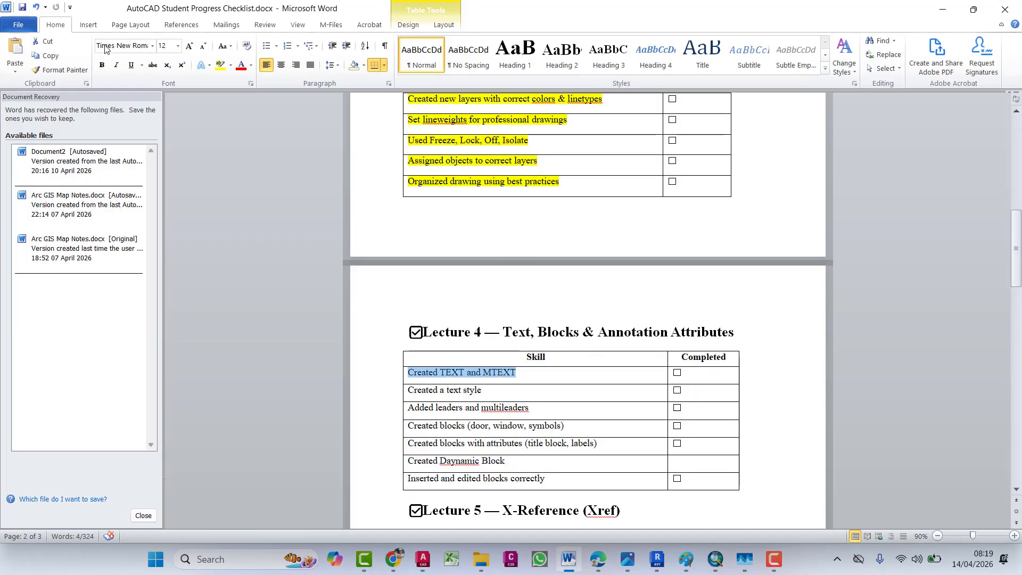
left_click(221, 64)
left_click(447, 384)
left_click_drag(502, 392, 411, 392)
left_click(221, 66)
left_click(431, 377)
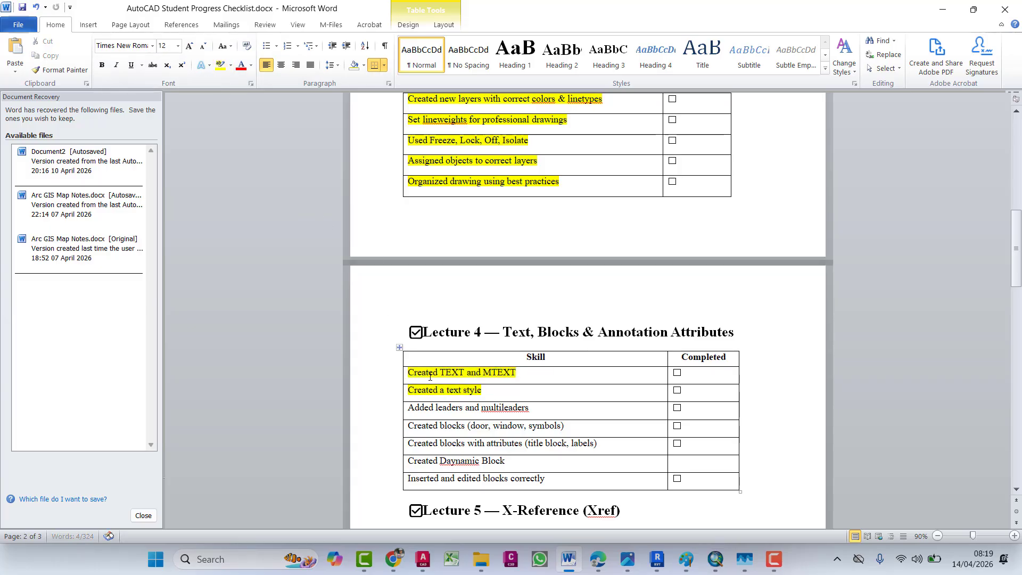
Step: Highlight the Lecture 4 skills "Added leaders and multileaders" and "Created blocks (door, window, symbols)" in yellow
left_click_drag(540, 414, 393, 405)
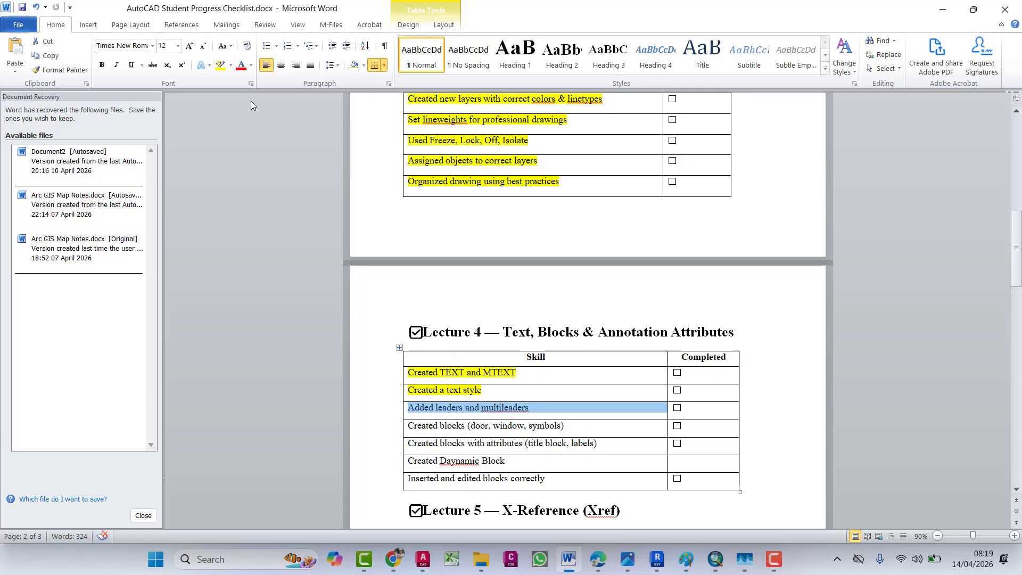
left_click(210, 65)
left_click(219, 65)
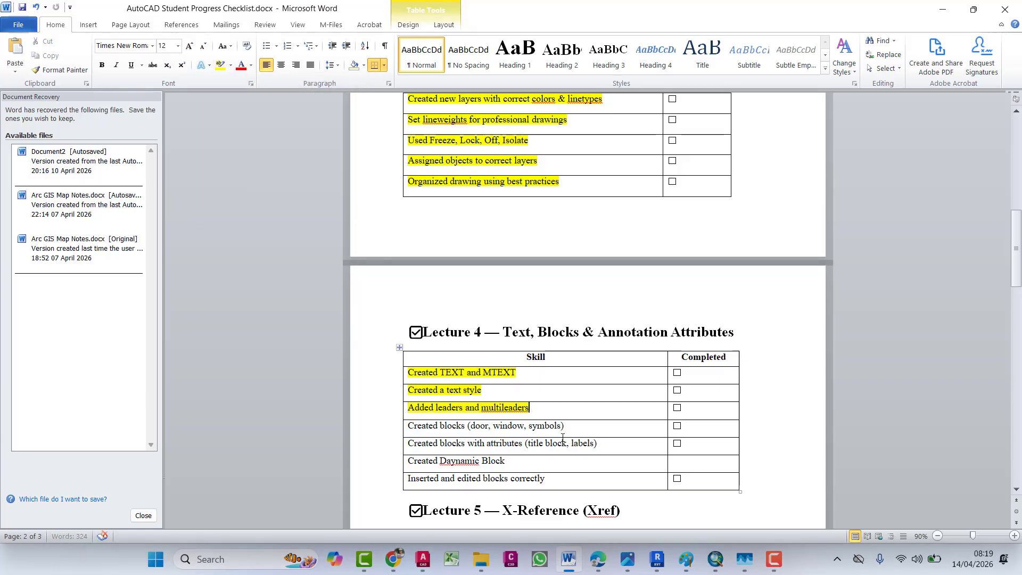
left_click_drag(567, 424, 422, 424)
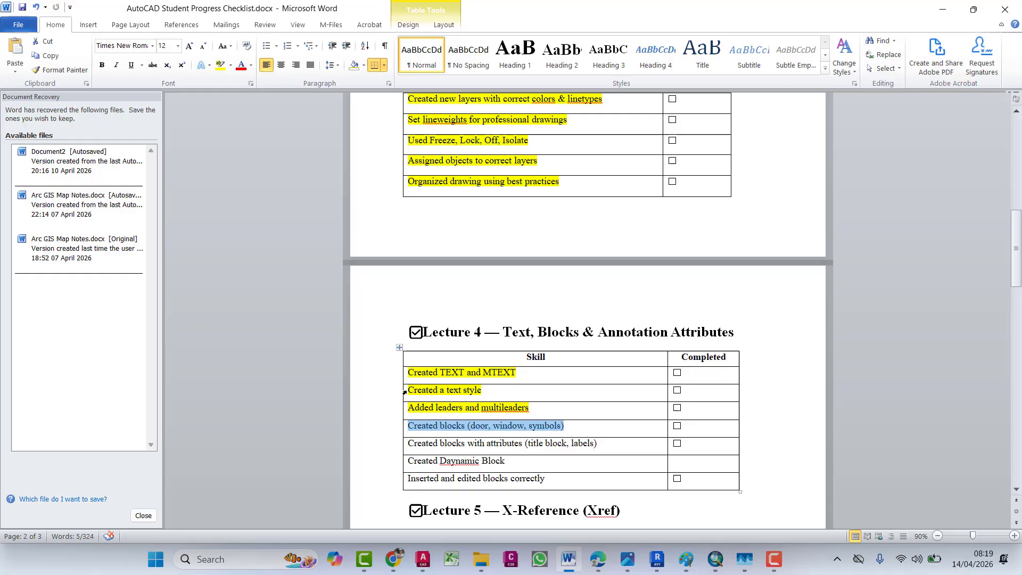
left_click(220, 68)
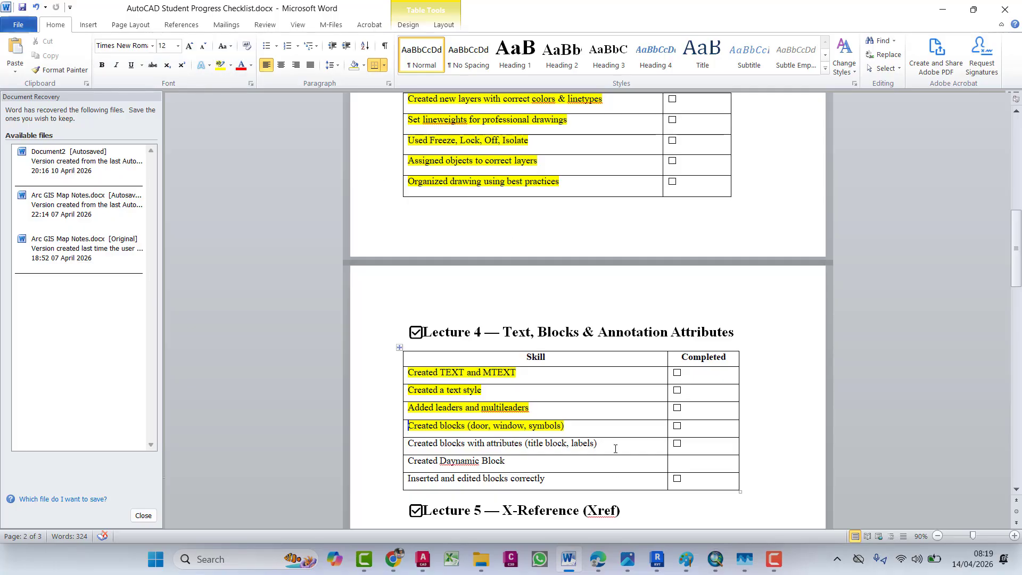
Step: Highlight the last three Lecture 4 skills in yellow: blocks with attributes, dynamic block, and inserted and edited blocks
left_click_drag(616, 449, 418, 450)
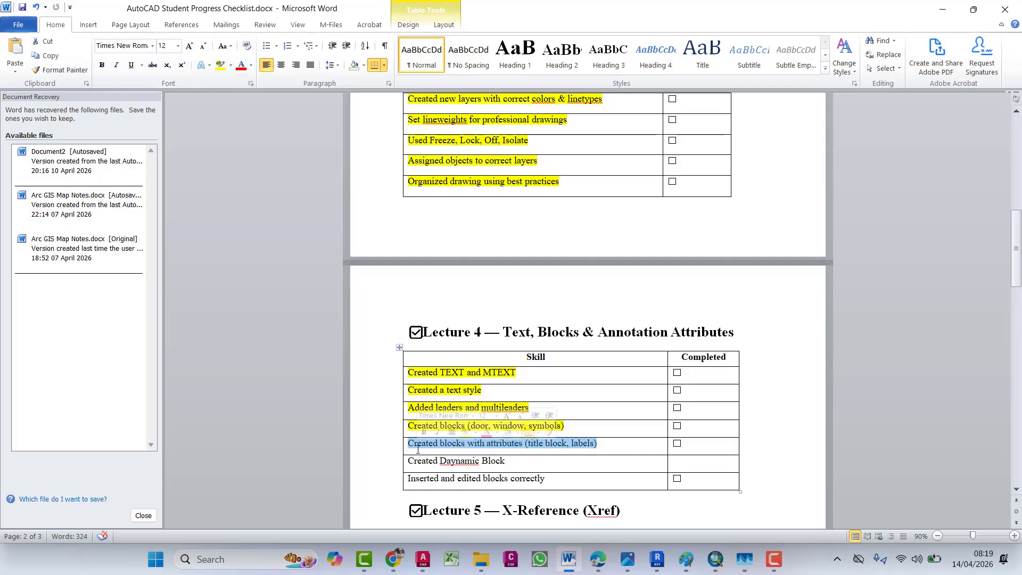
left_click(222, 65)
left_click_drag(500, 467, 429, 463)
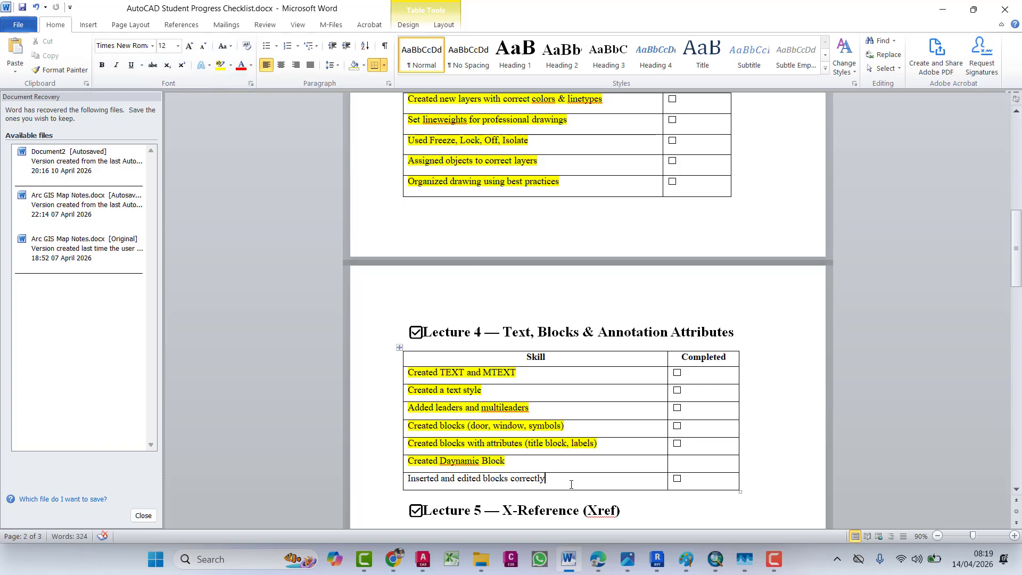
left_click_drag(571, 485, 436, 482)
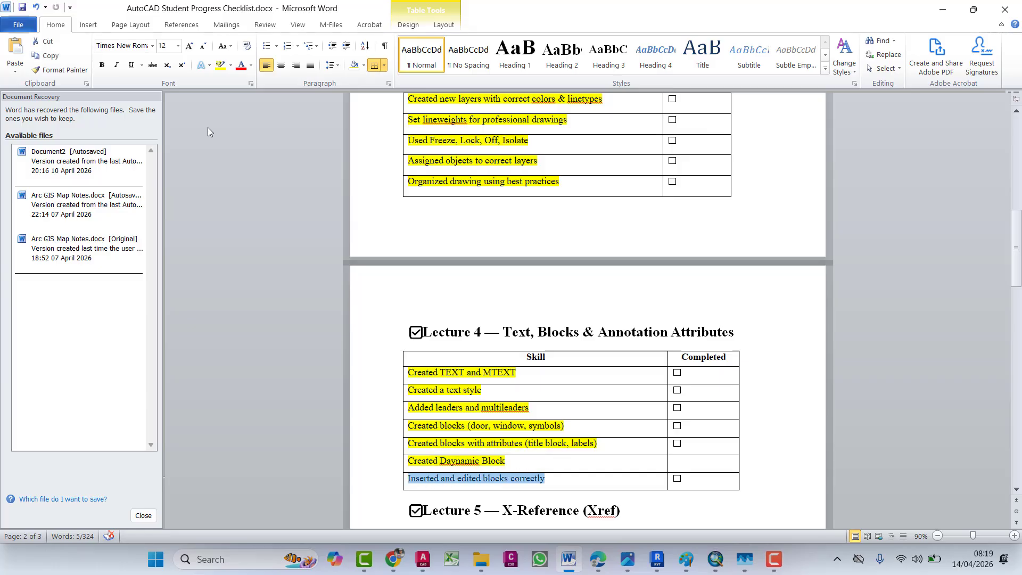
left_click(220, 65)
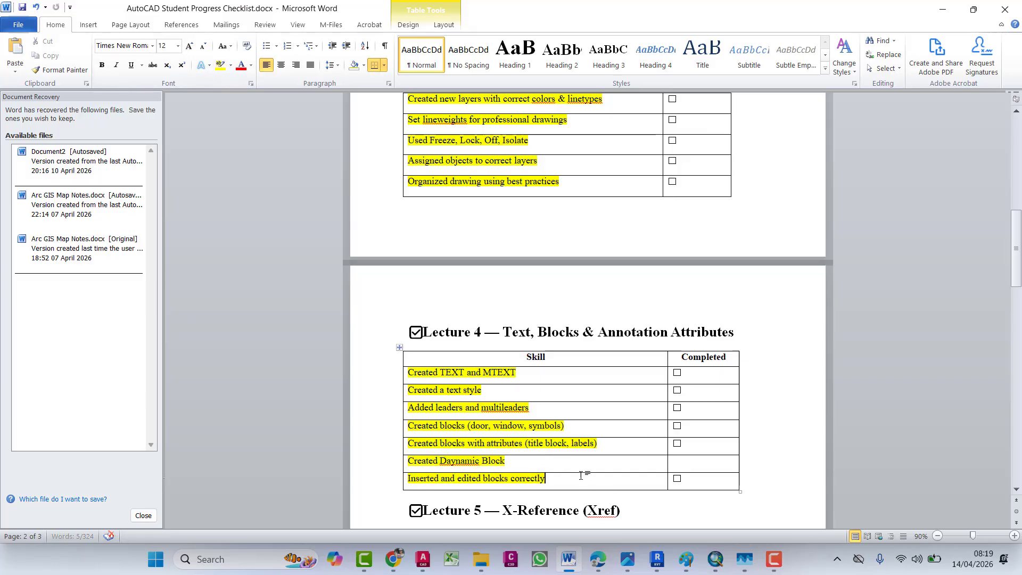
scroll(581, 475, "down", 5)
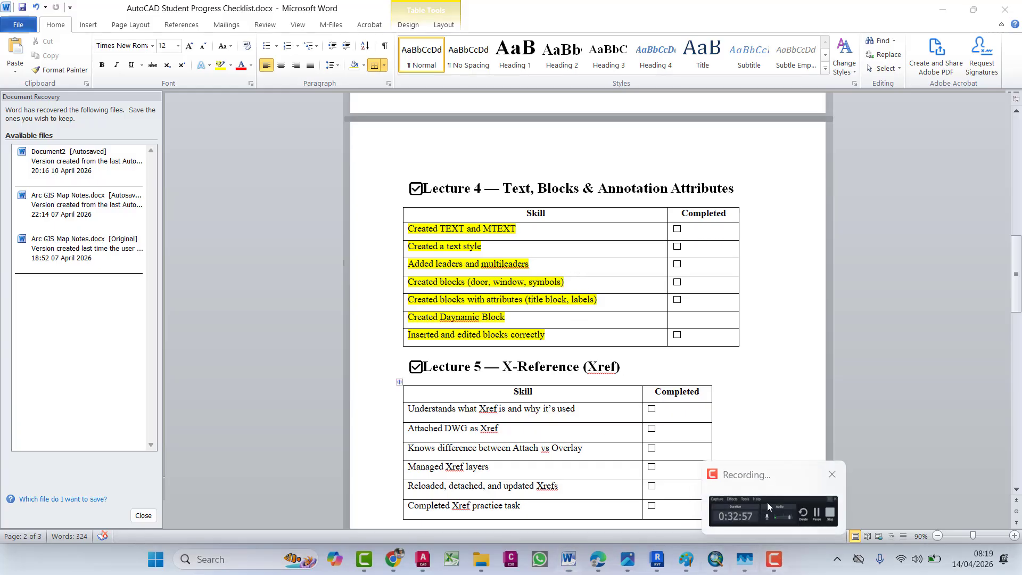
left_click(767, 502)
scroll(549, 335, "down", 4)
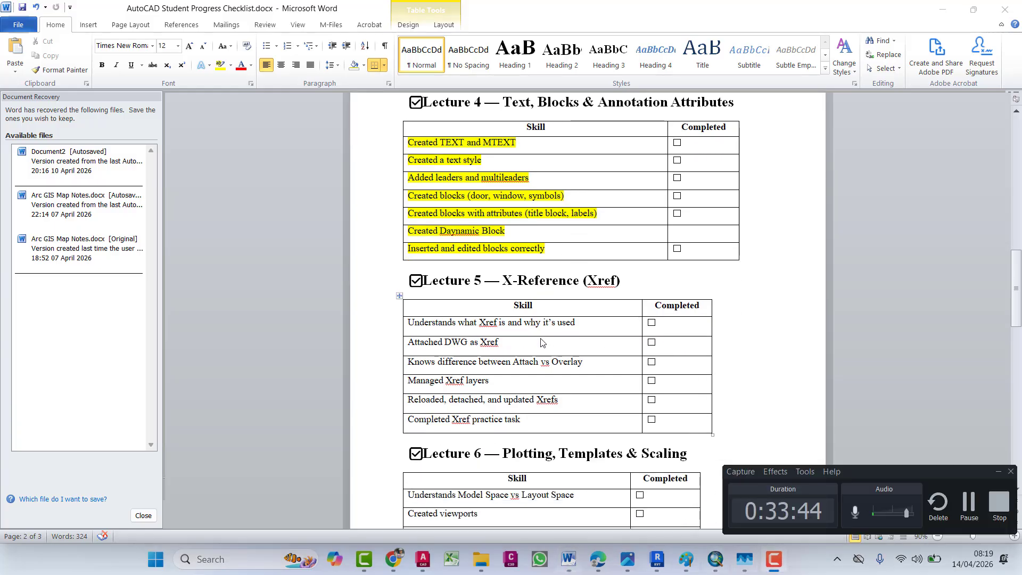